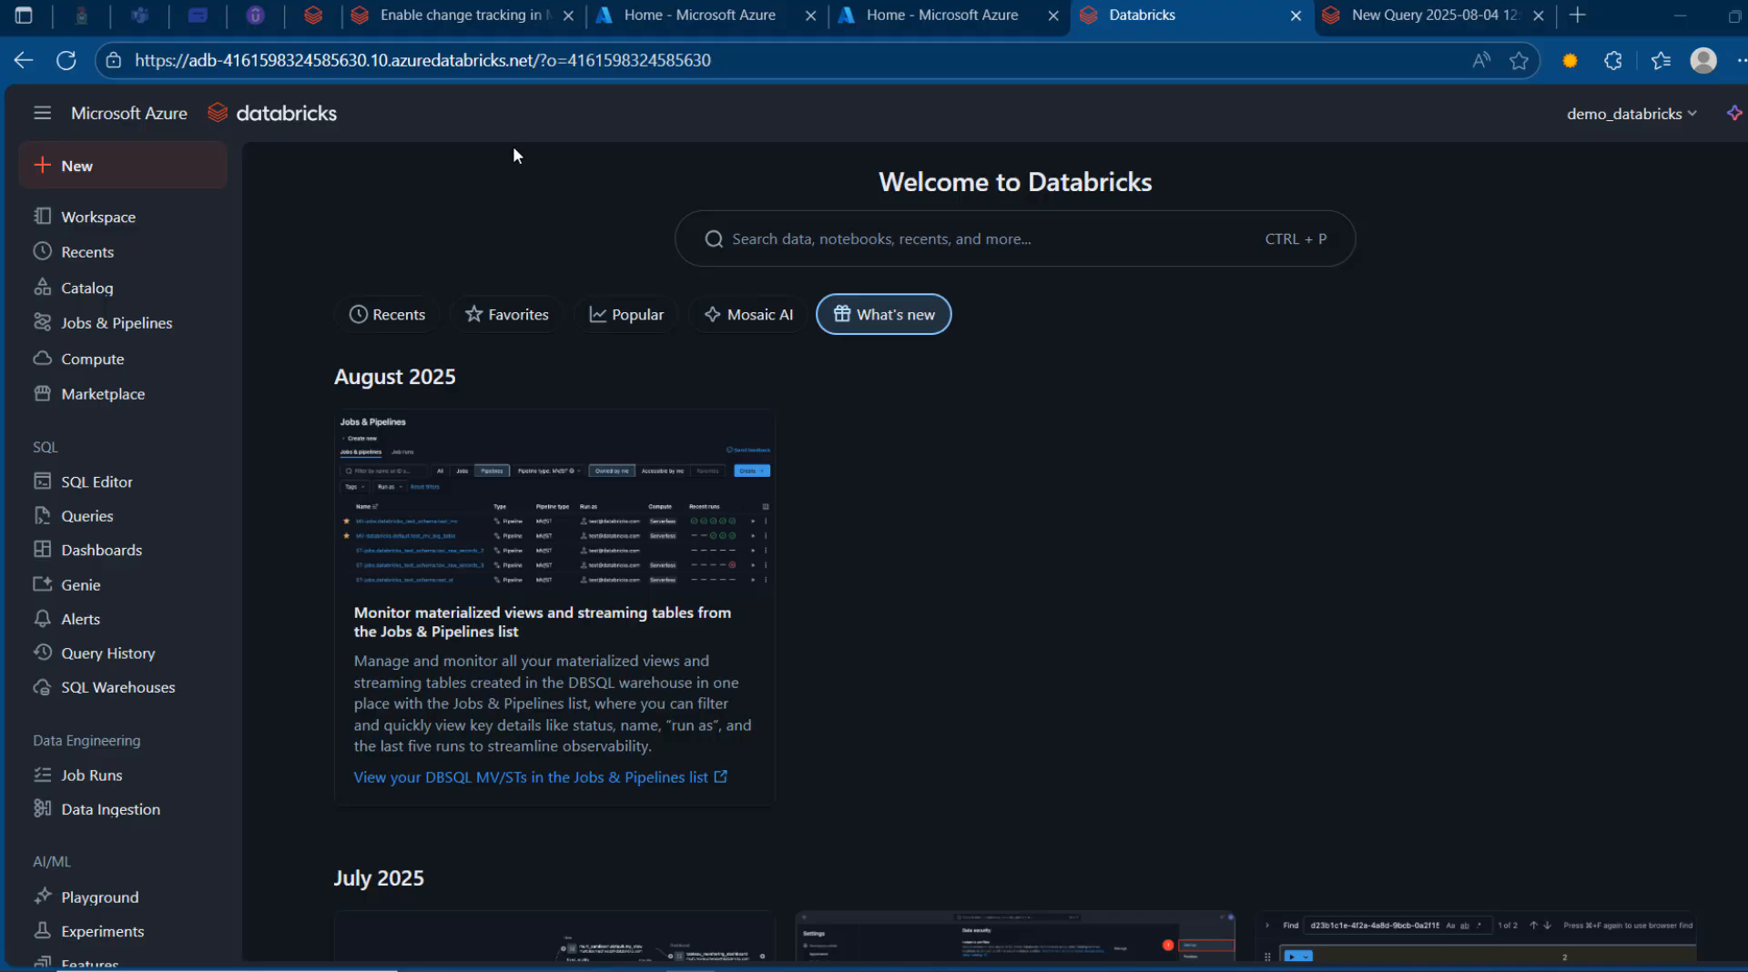
In the Azure portal, start a new SQL database on cornerstone-server and name it cornerstone_db
click(933, 15)
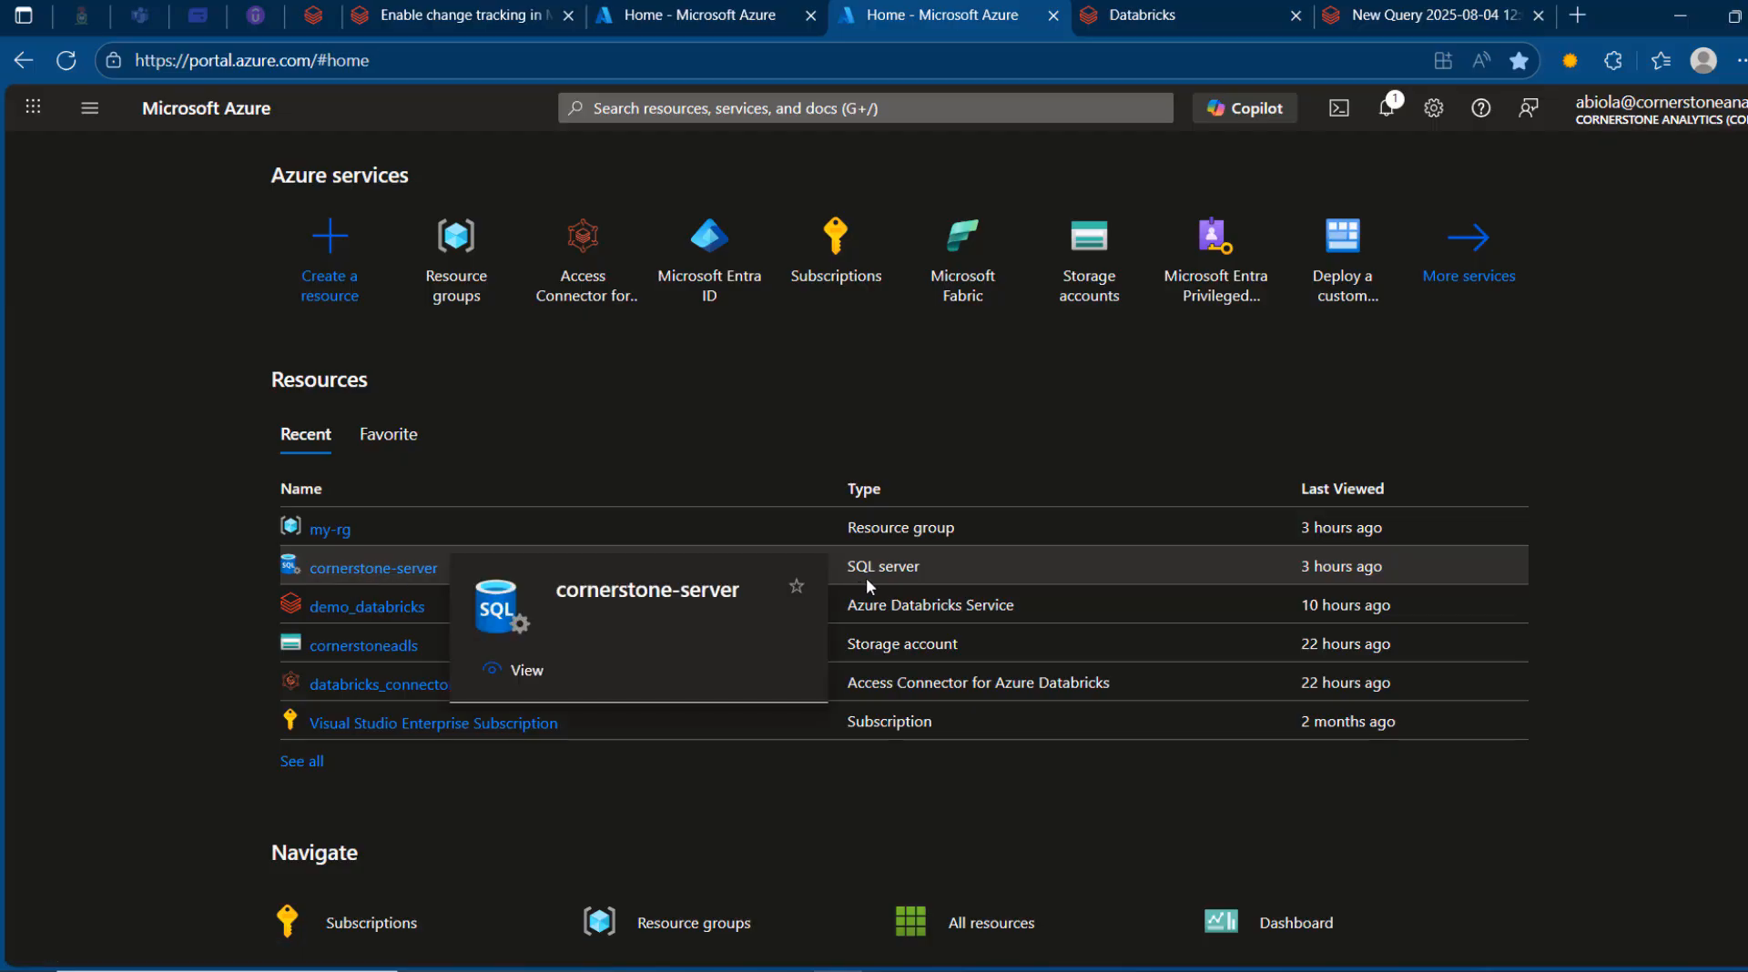
click(330, 569)
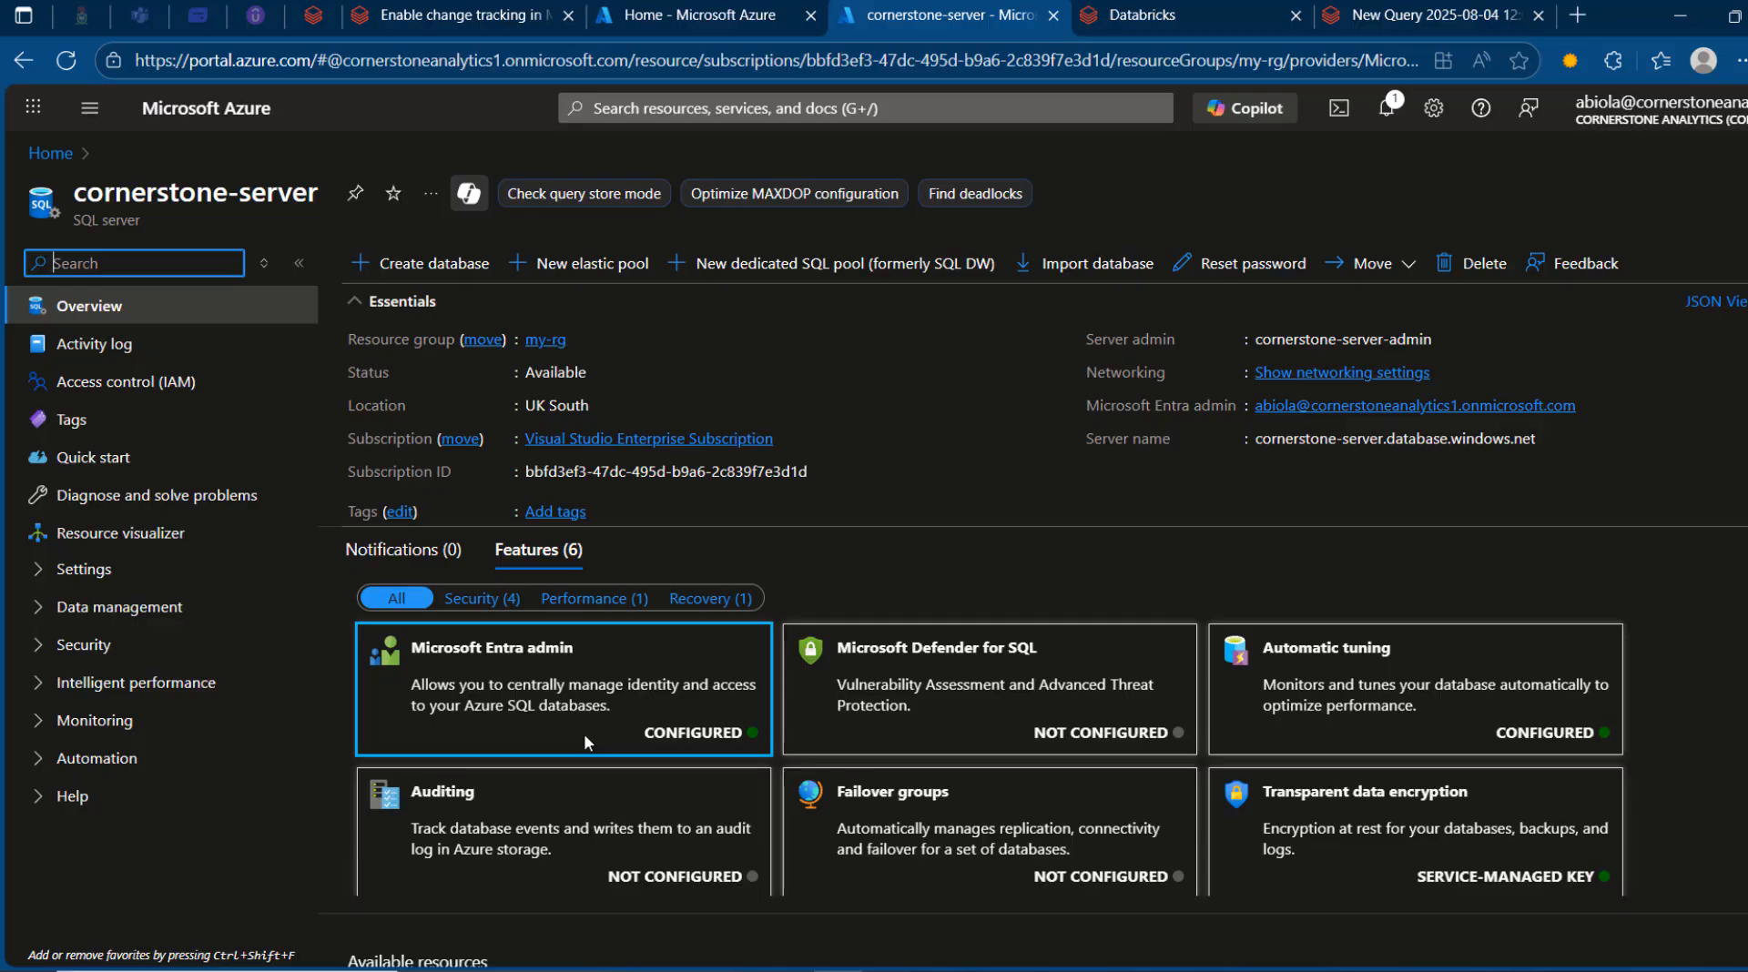
click(410, 268)
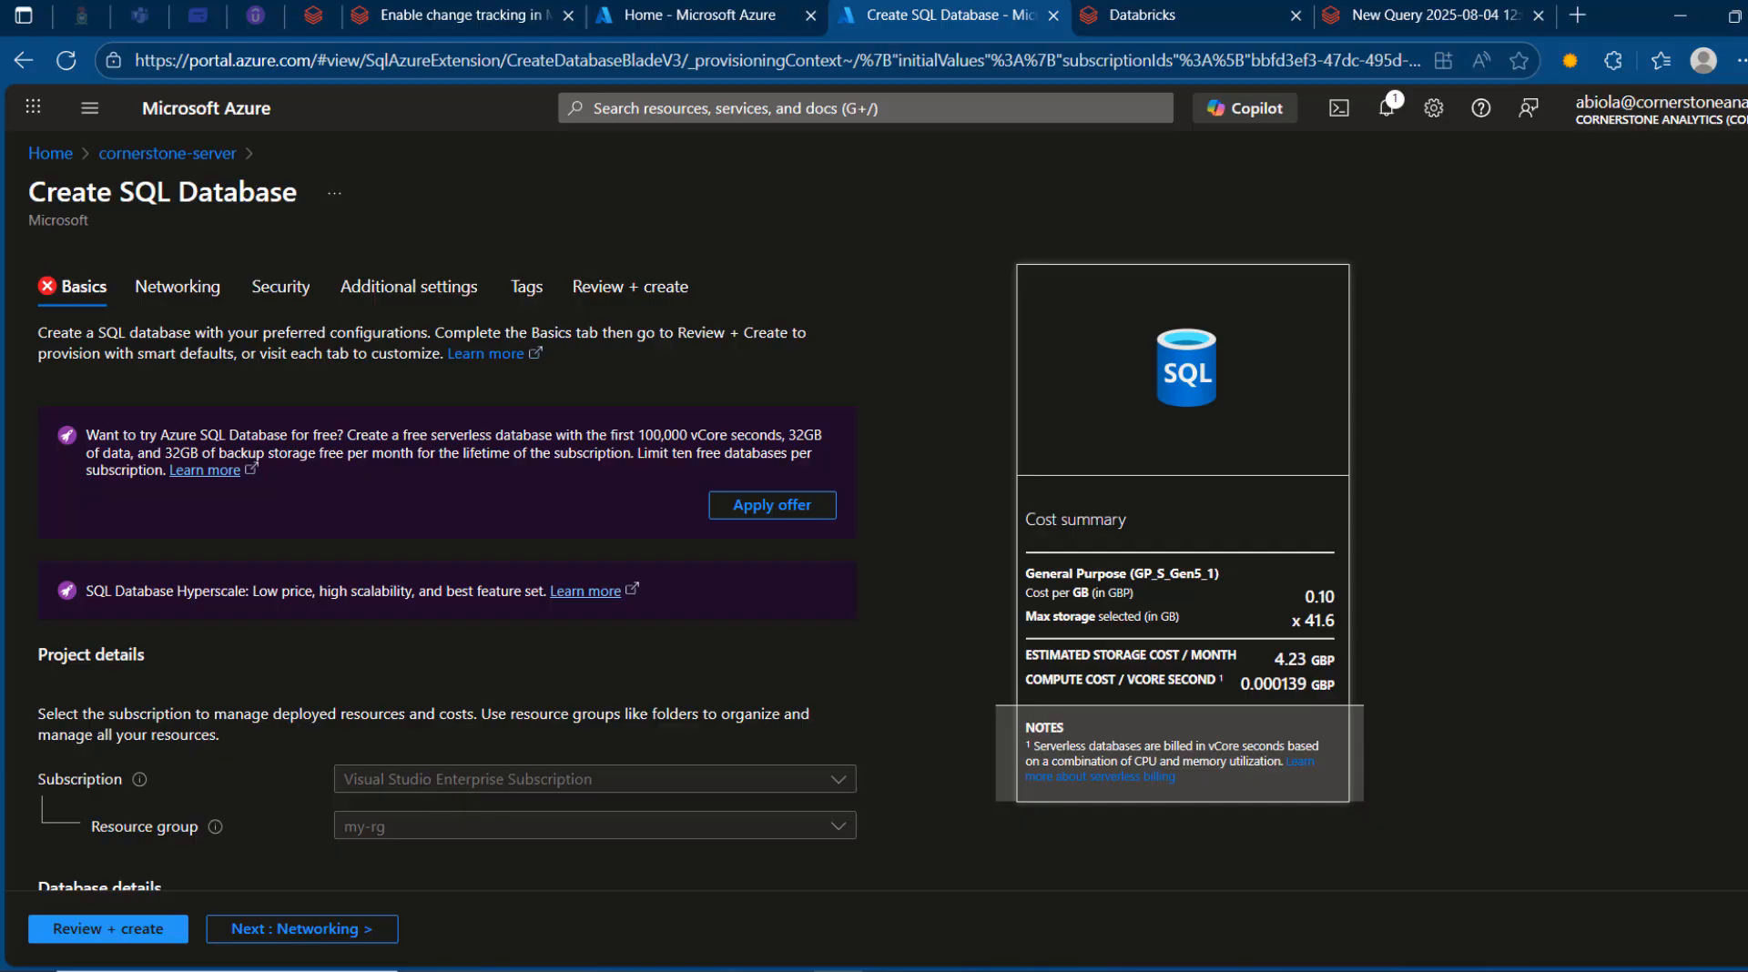
scroll(991, 474, down, 5)
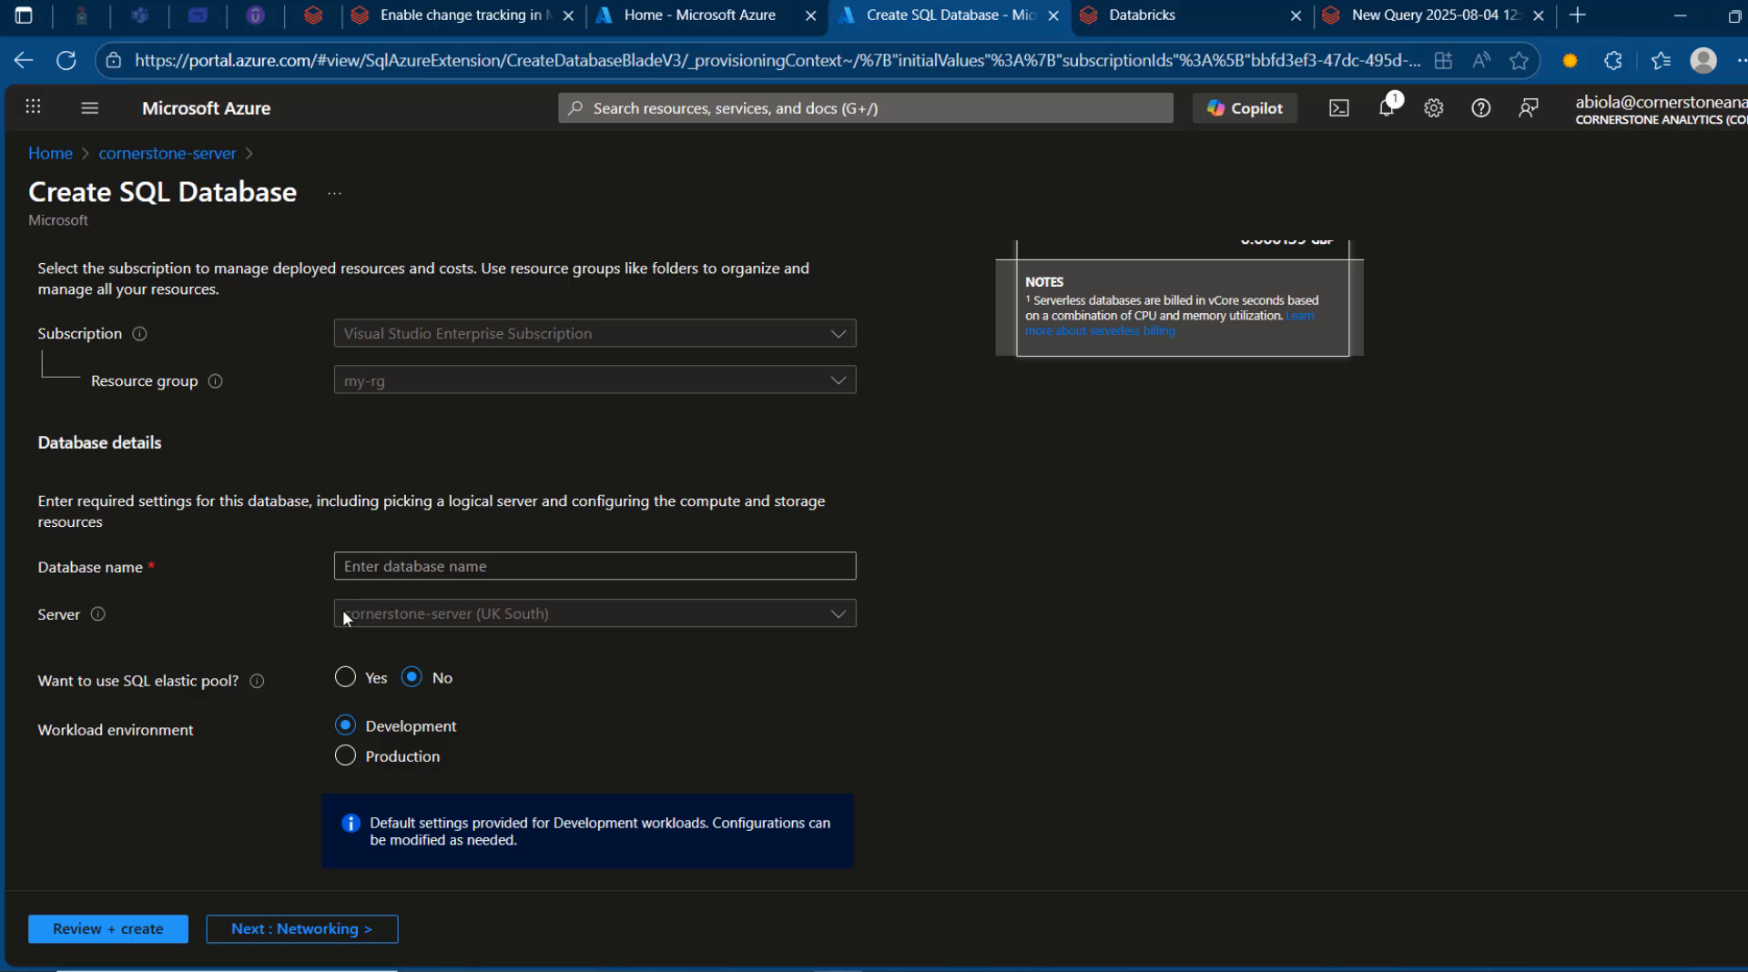
click(409, 565)
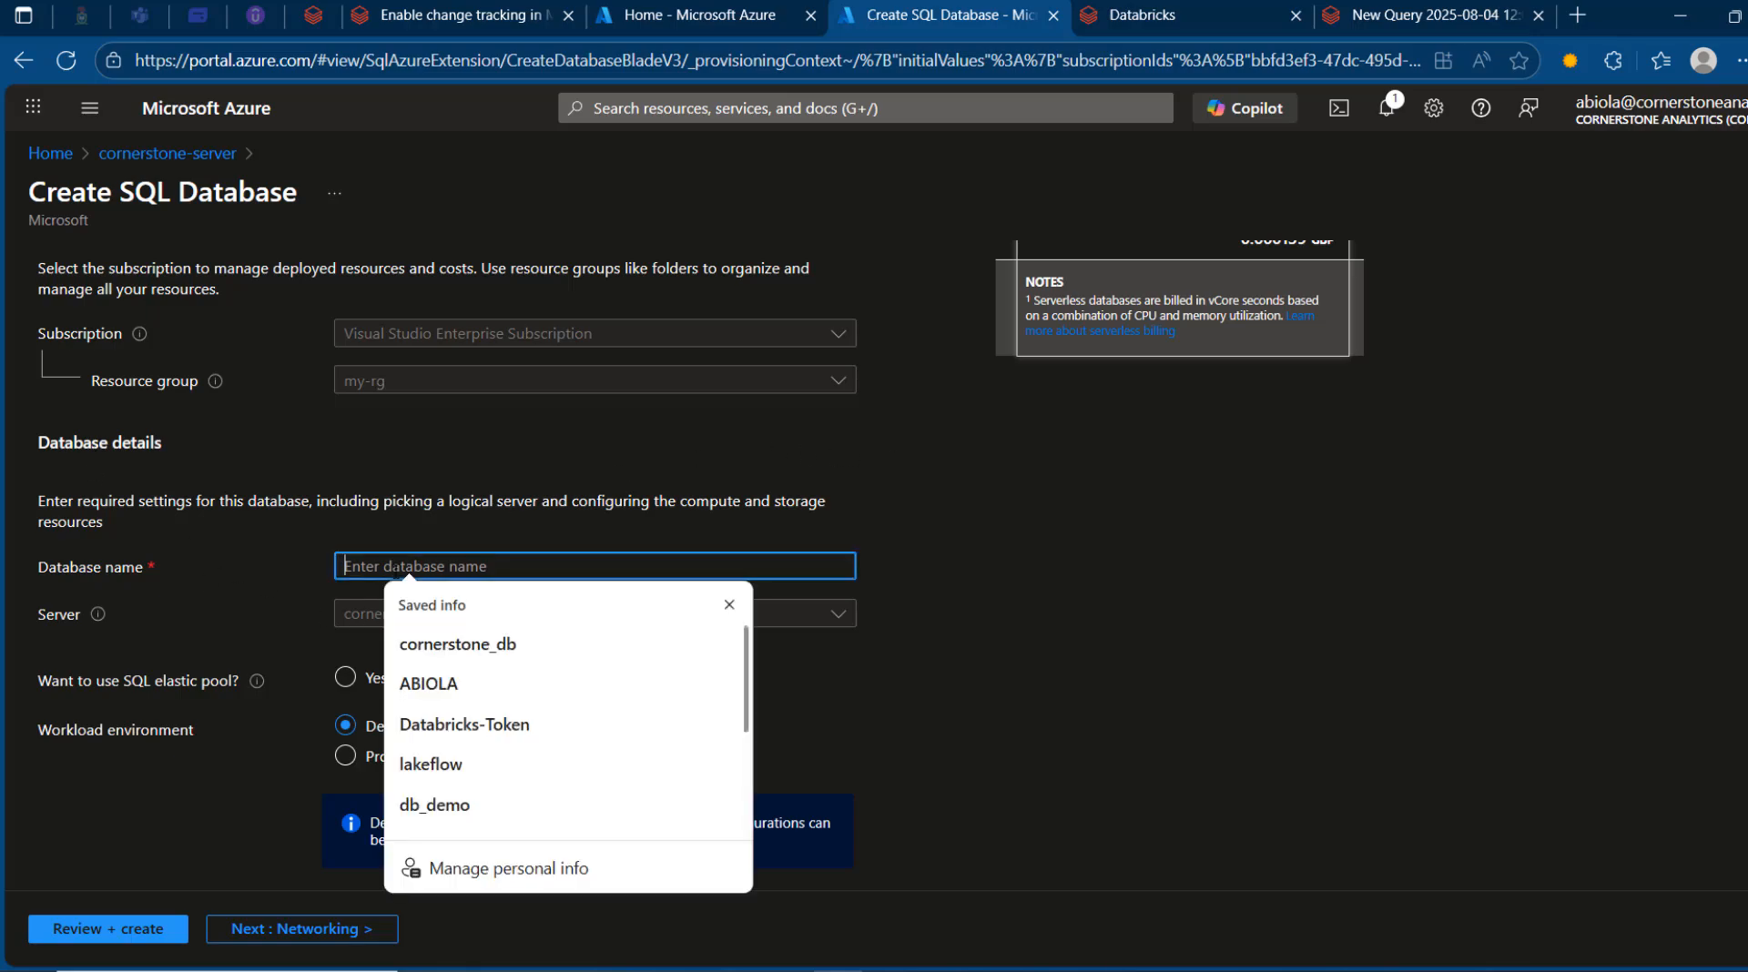
click(482, 643)
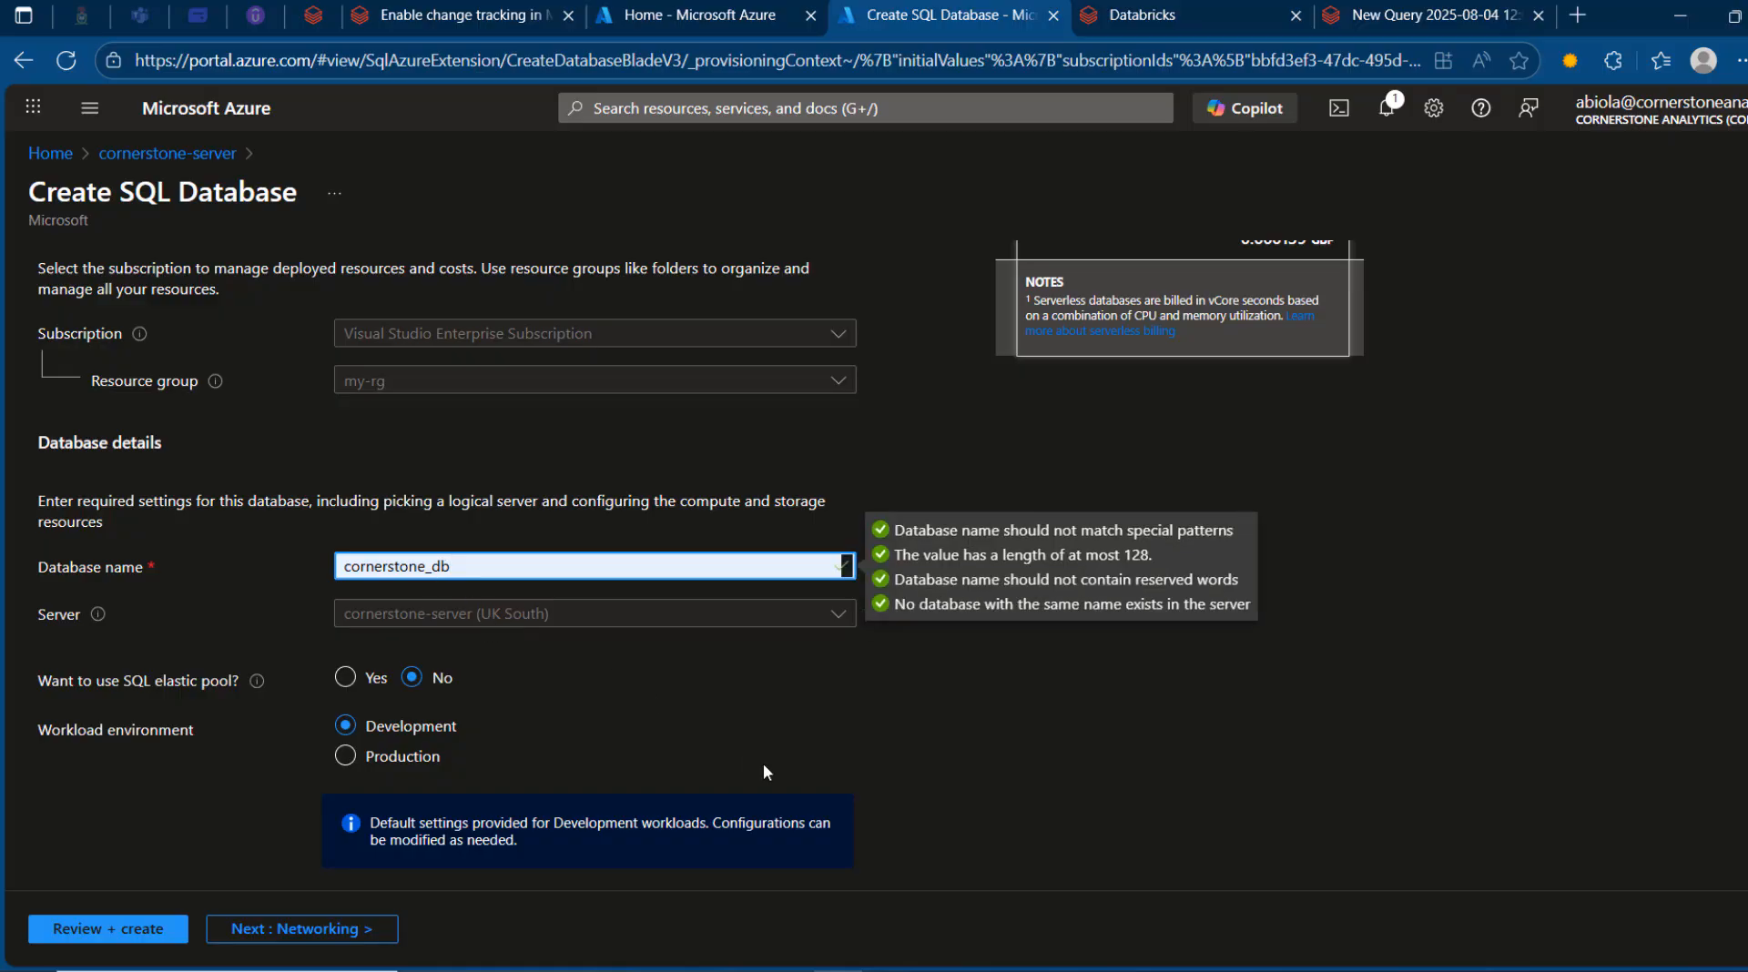
click(973, 756)
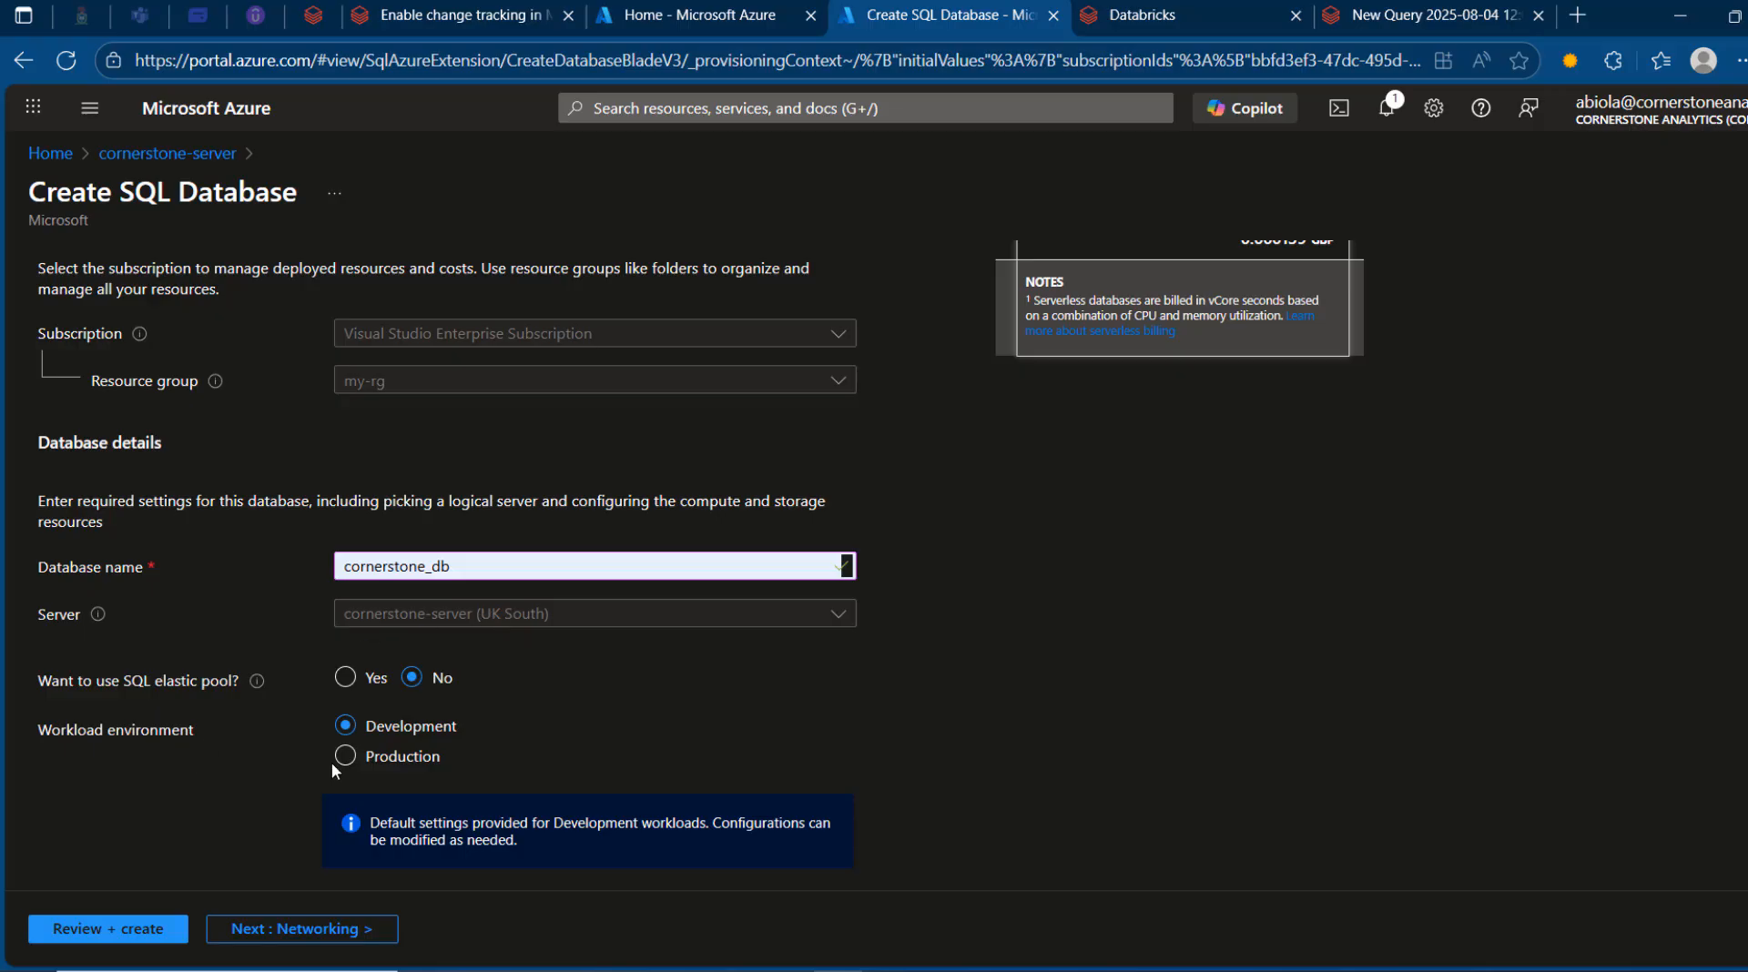
Review the cornerstone_db configuration with its default settings and create the database
click(101, 930)
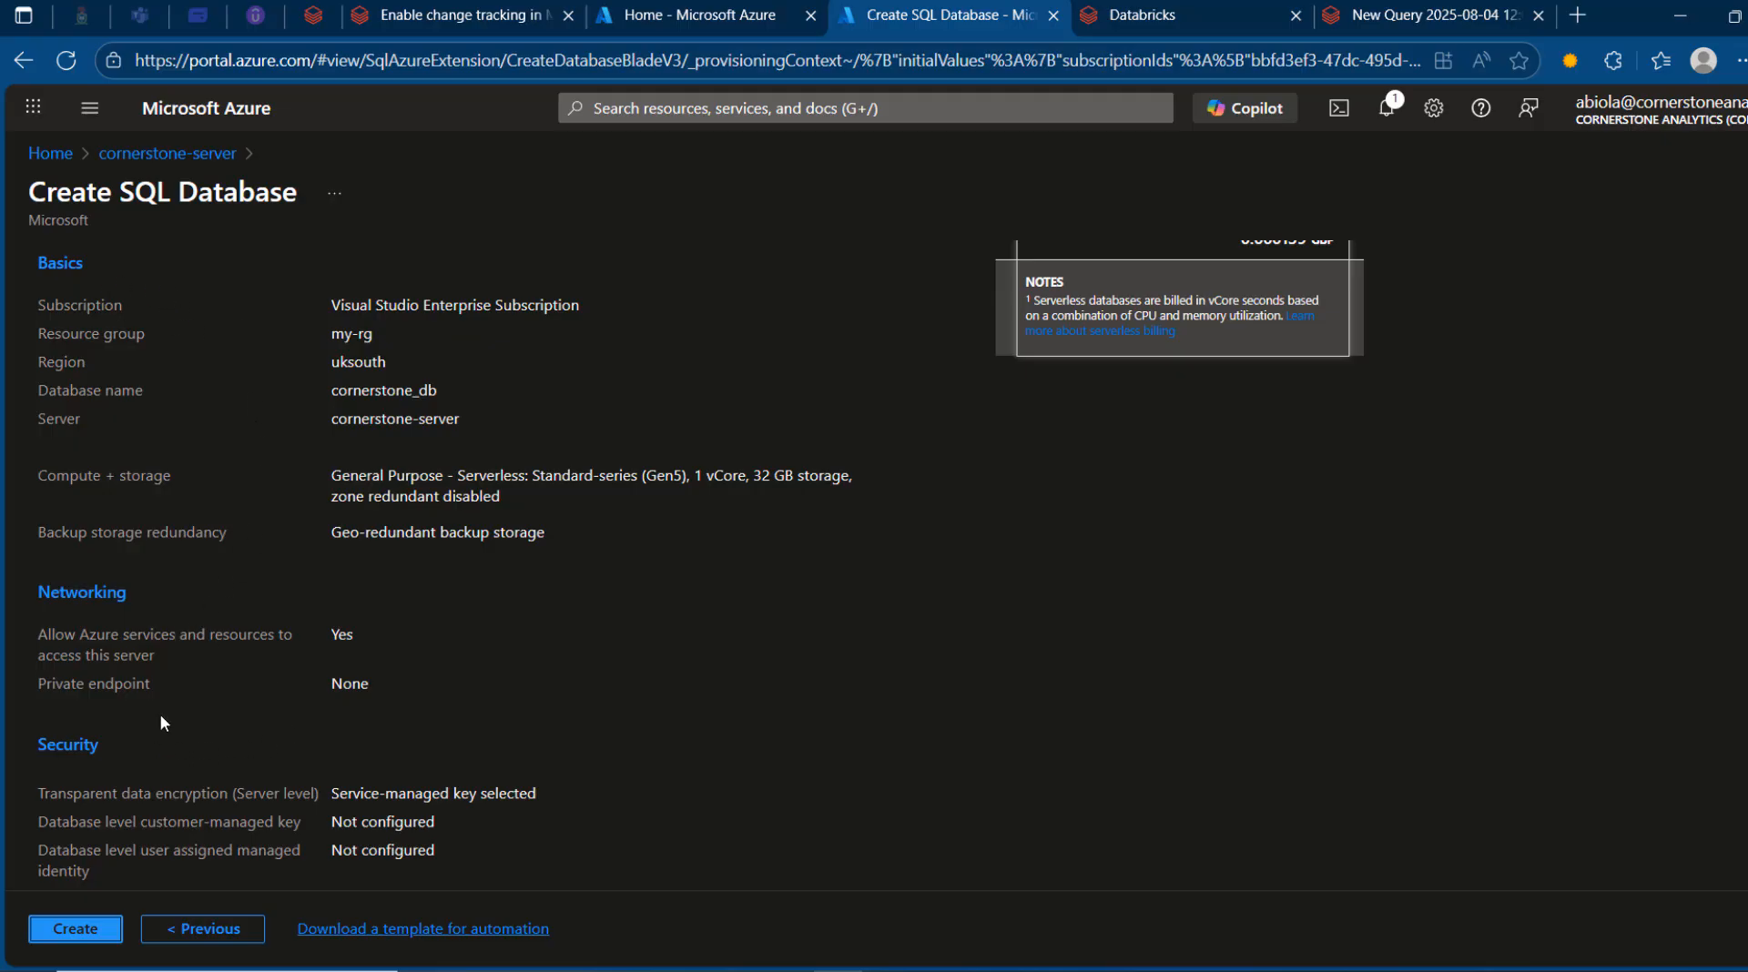
click(62, 935)
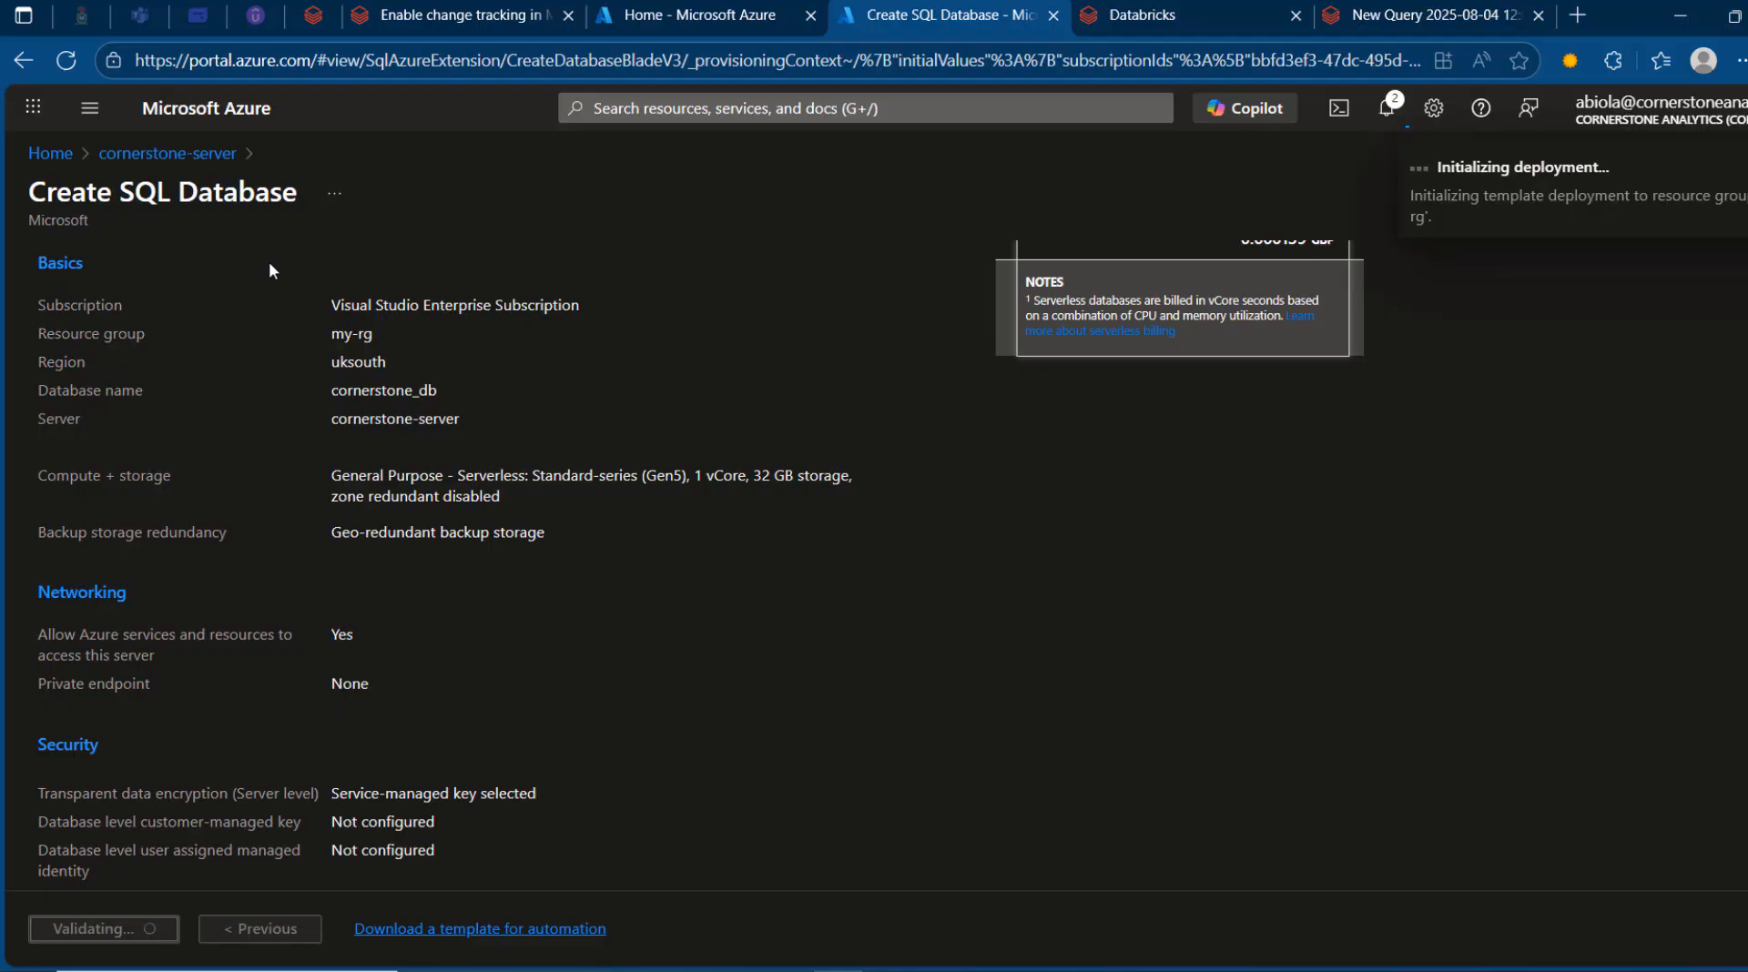
click(1559, 190)
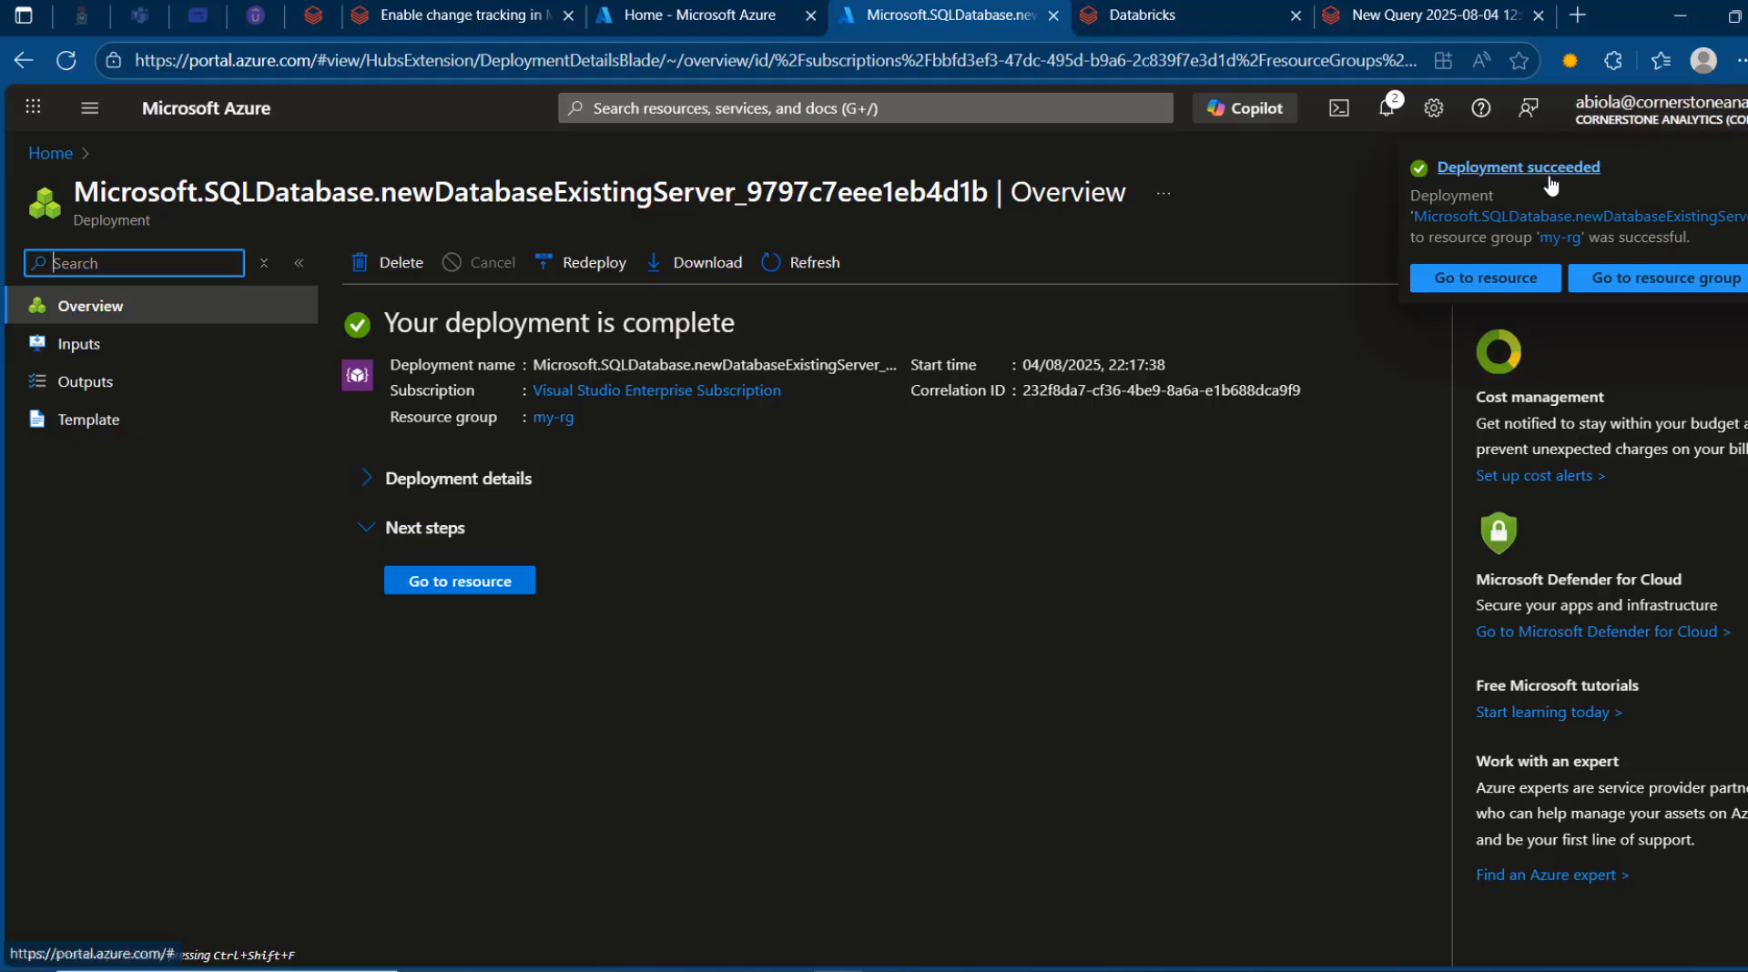
Go to the deployed cornerstone_db resource and sign in to its query editor with Microsoft Entra authentication
click(438, 580)
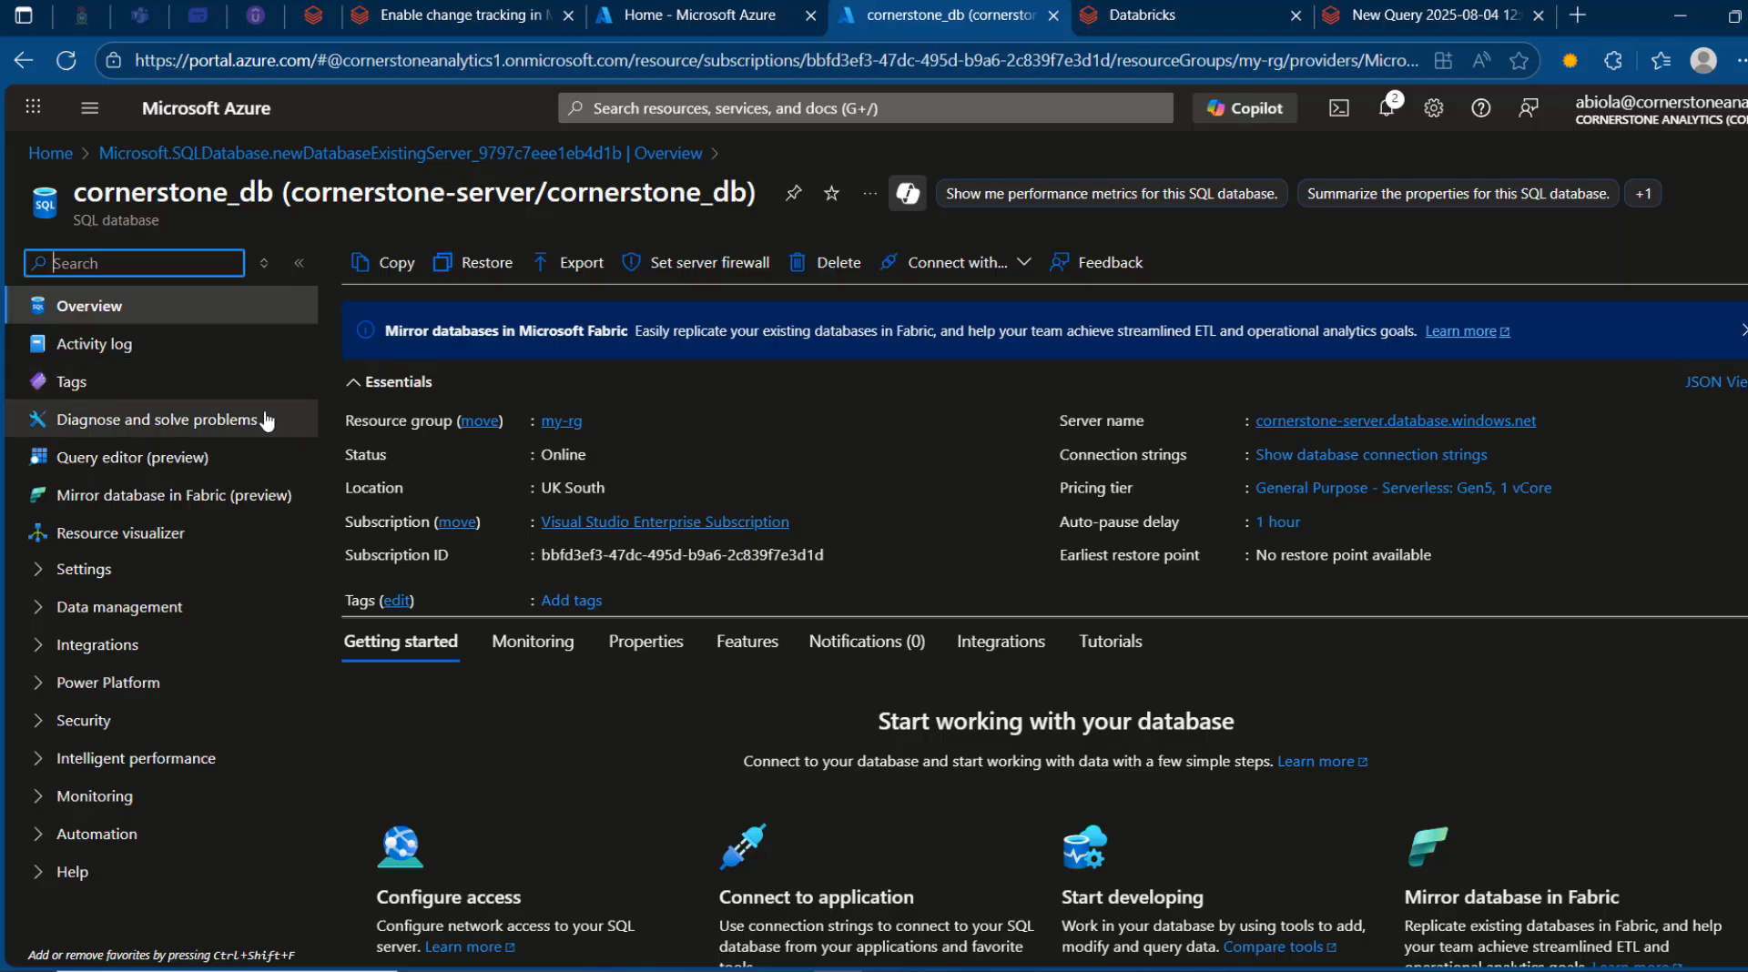
click(156, 463)
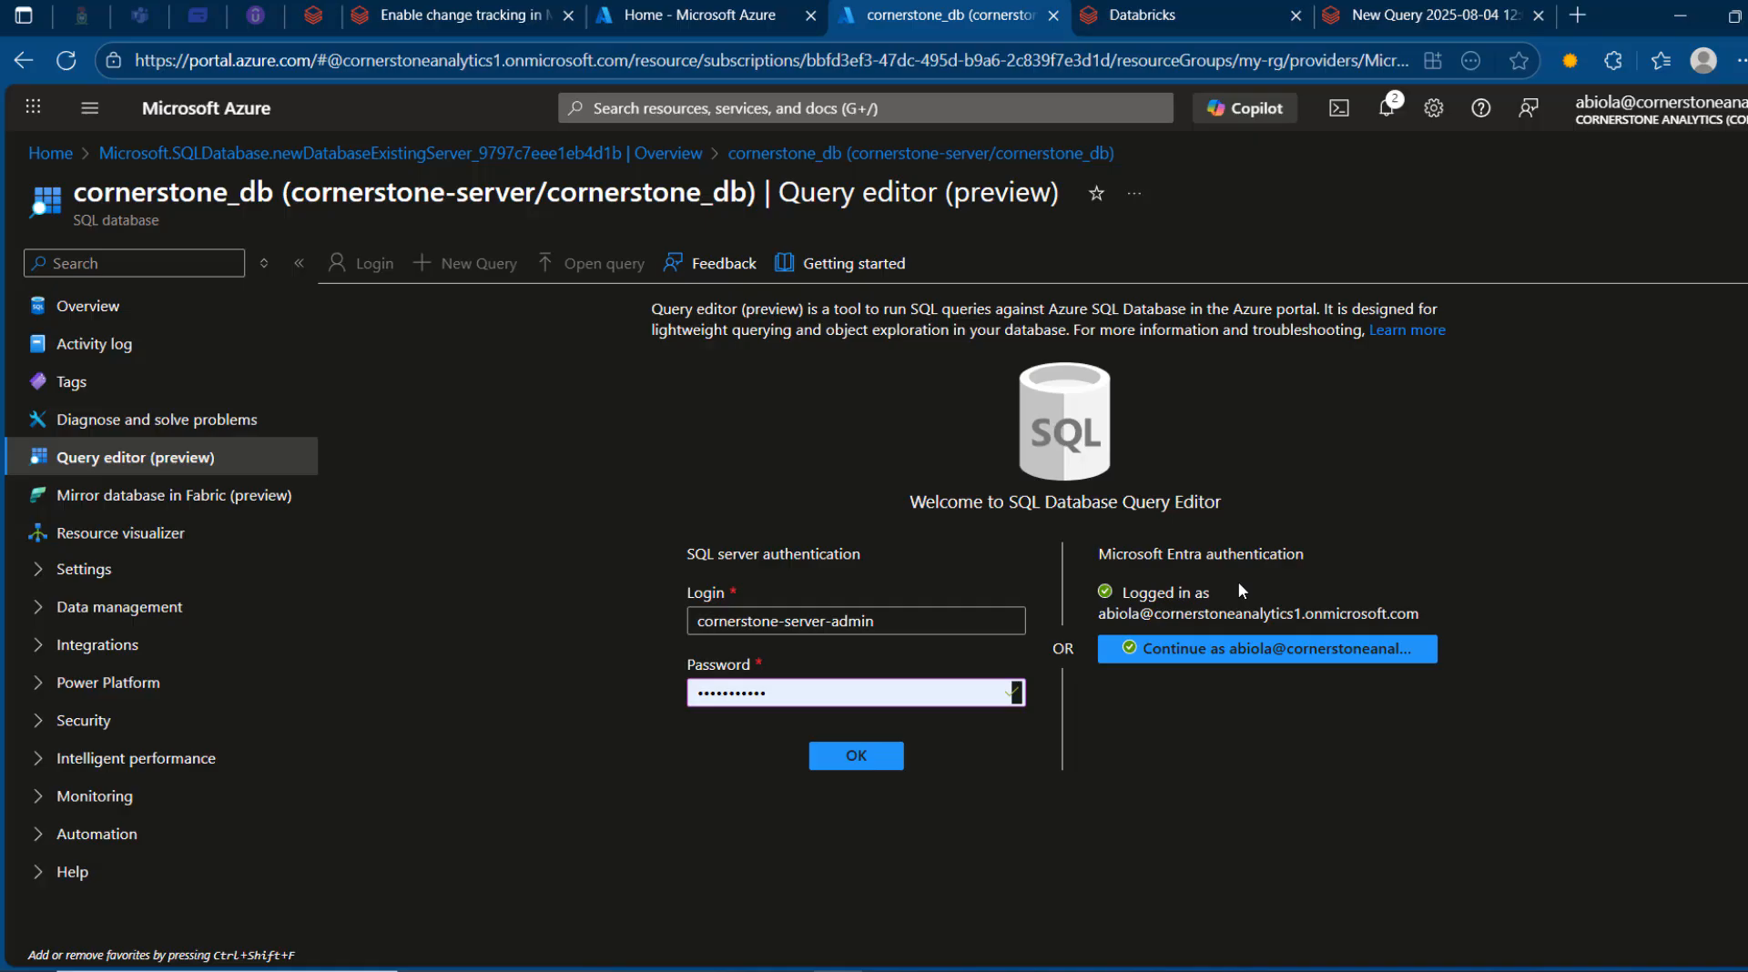
click(1240, 650)
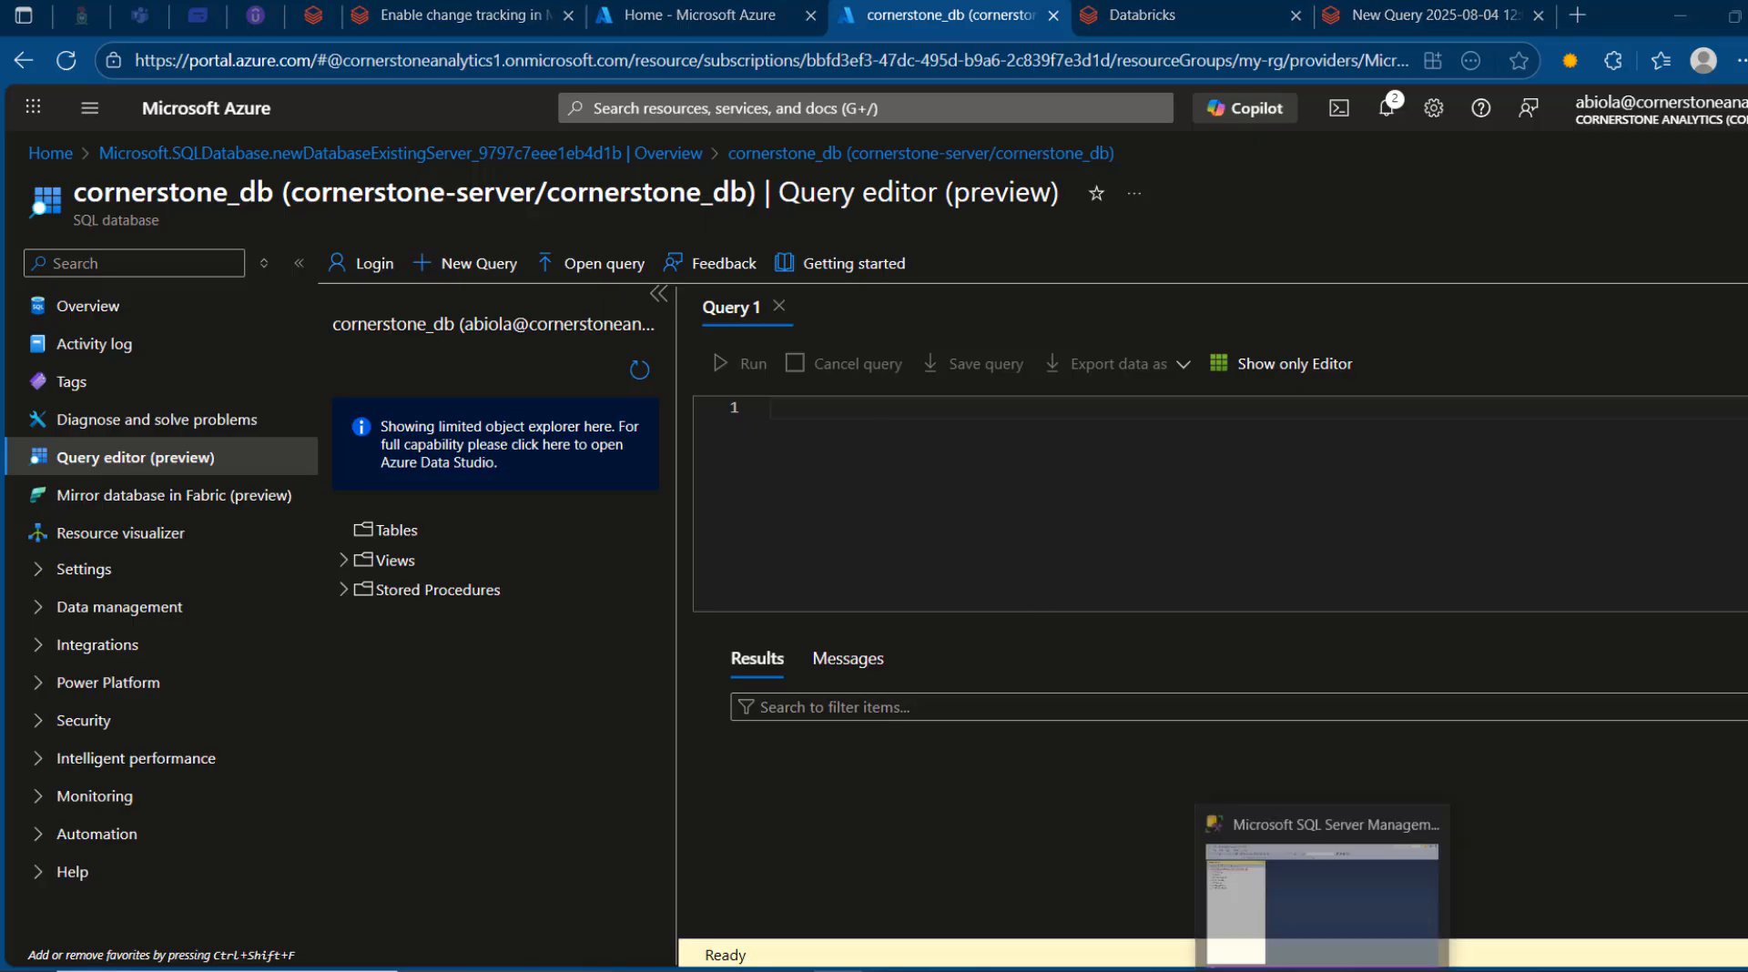
Switch to SQL Server Management Studio, disconnect the local server, and start a new Database Engine connection
click(1302, 890)
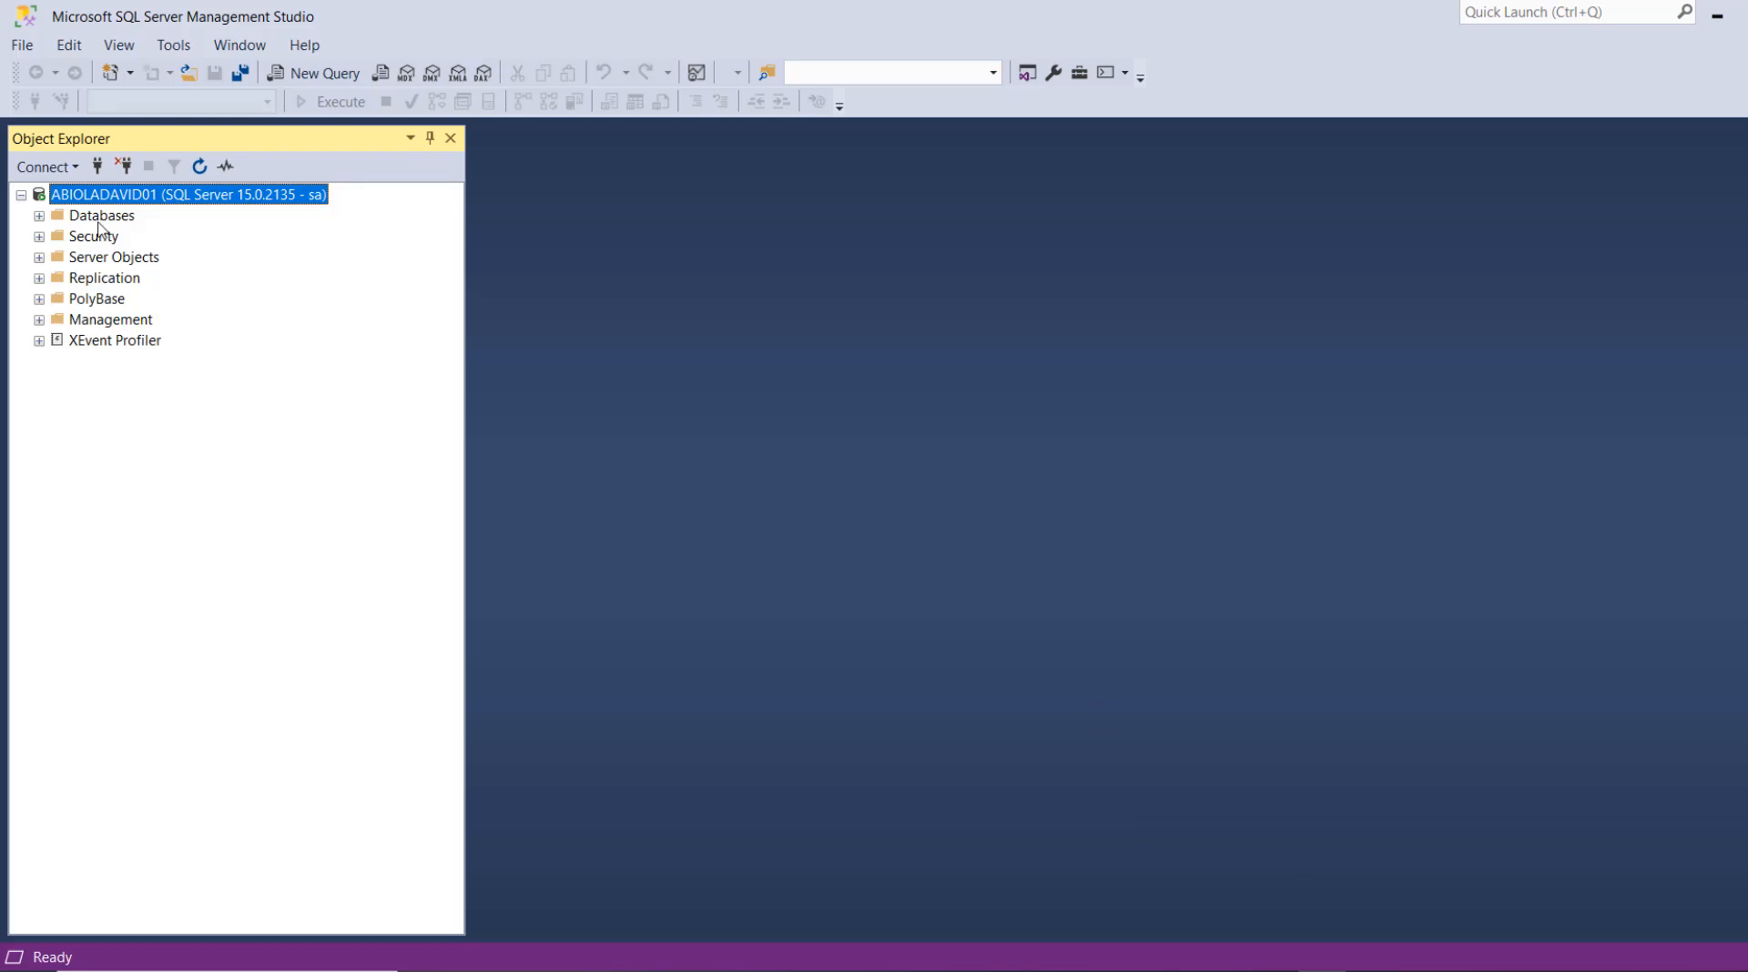
click(124, 165)
click(61, 168)
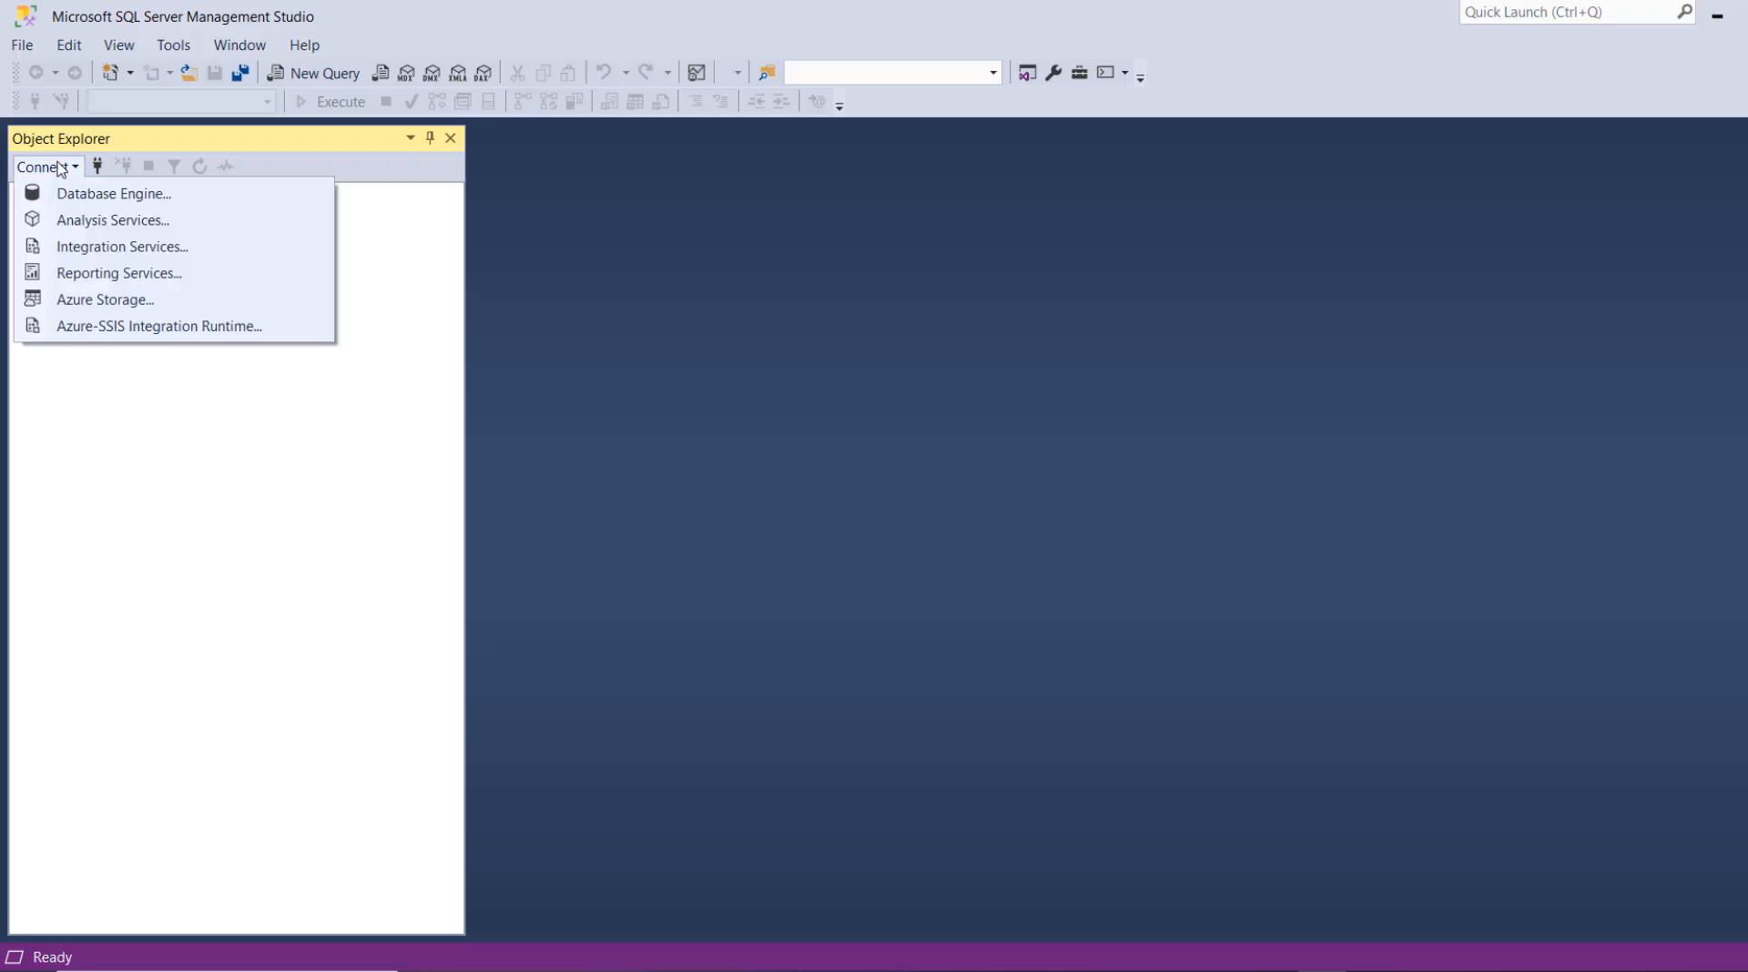
click(96, 192)
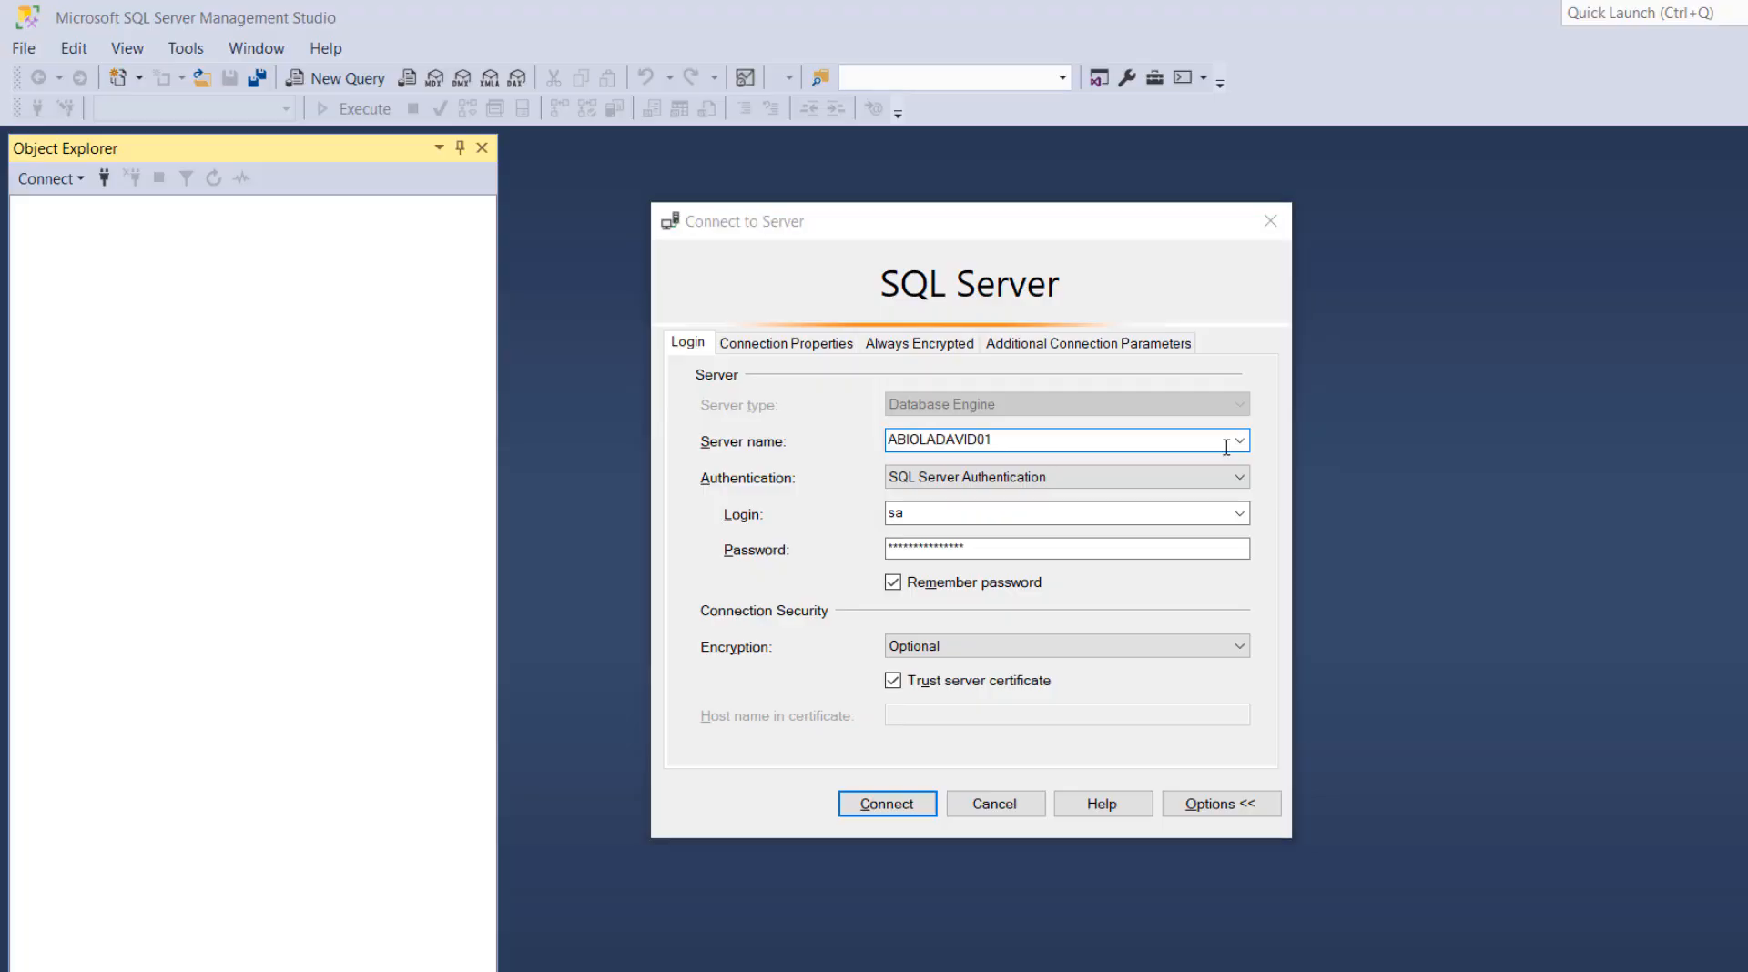
Copy the server name cornerstone-server.database.windows.net from the database overview in the Azure portal into the SQL Server Management Studio connection dialog
key(alt+Tab)
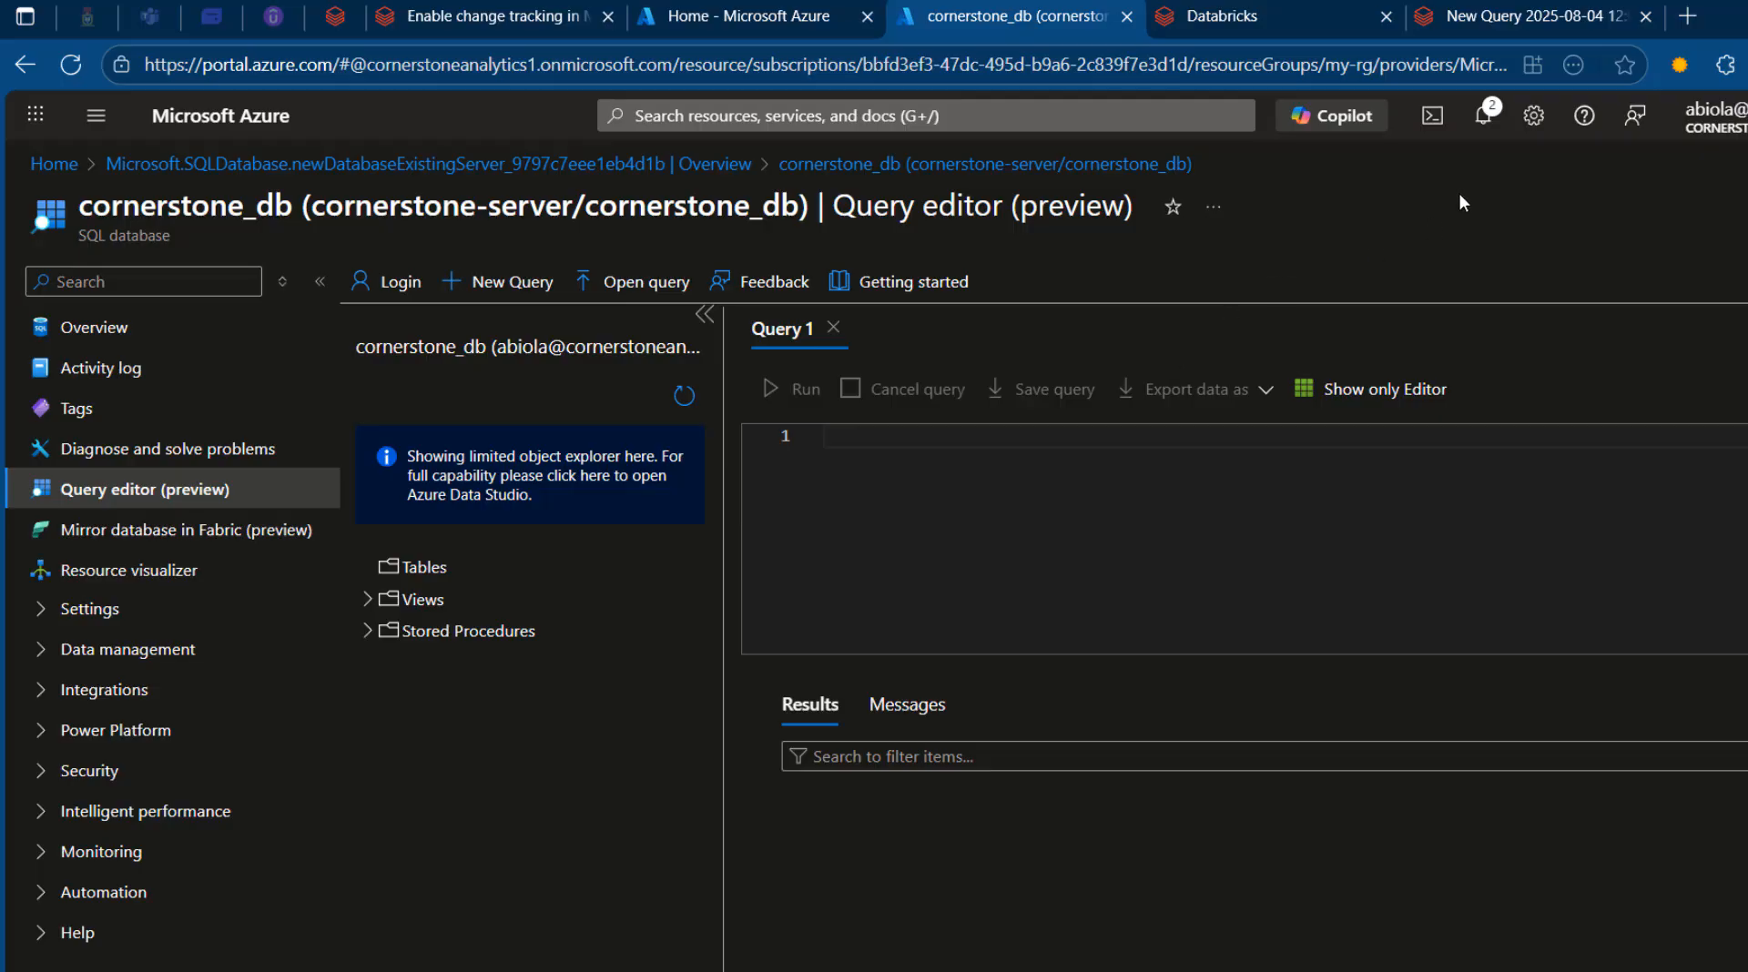
click(154, 328)
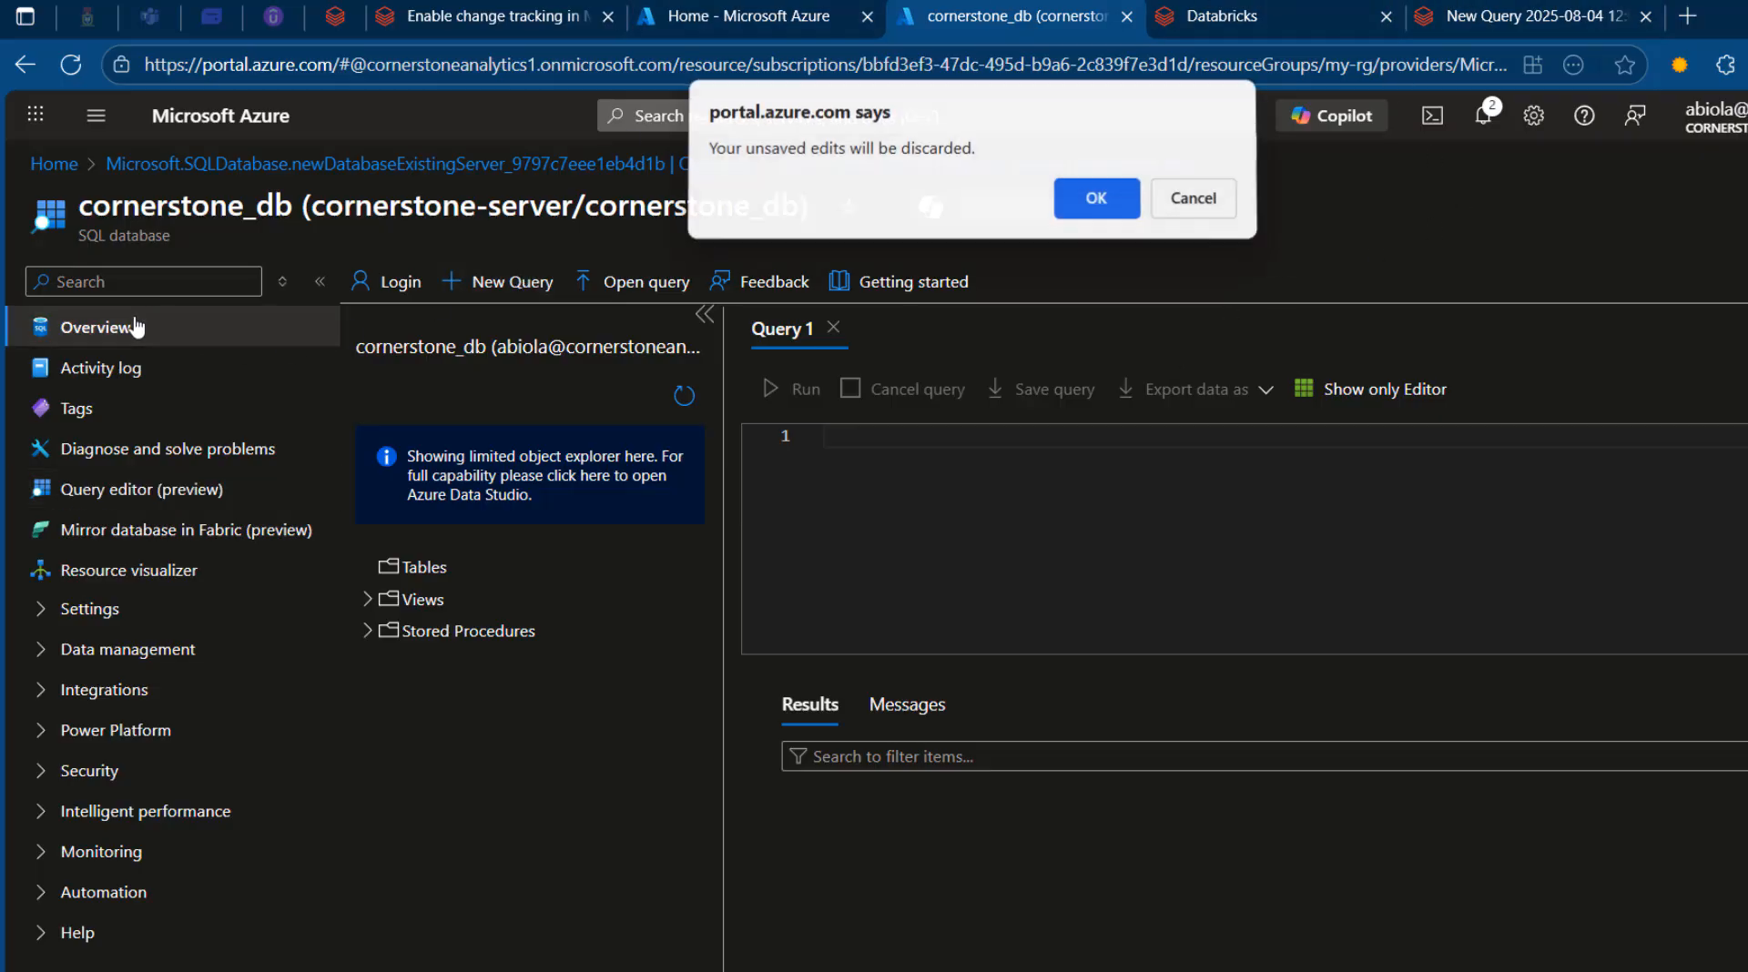
click(1094, 205)
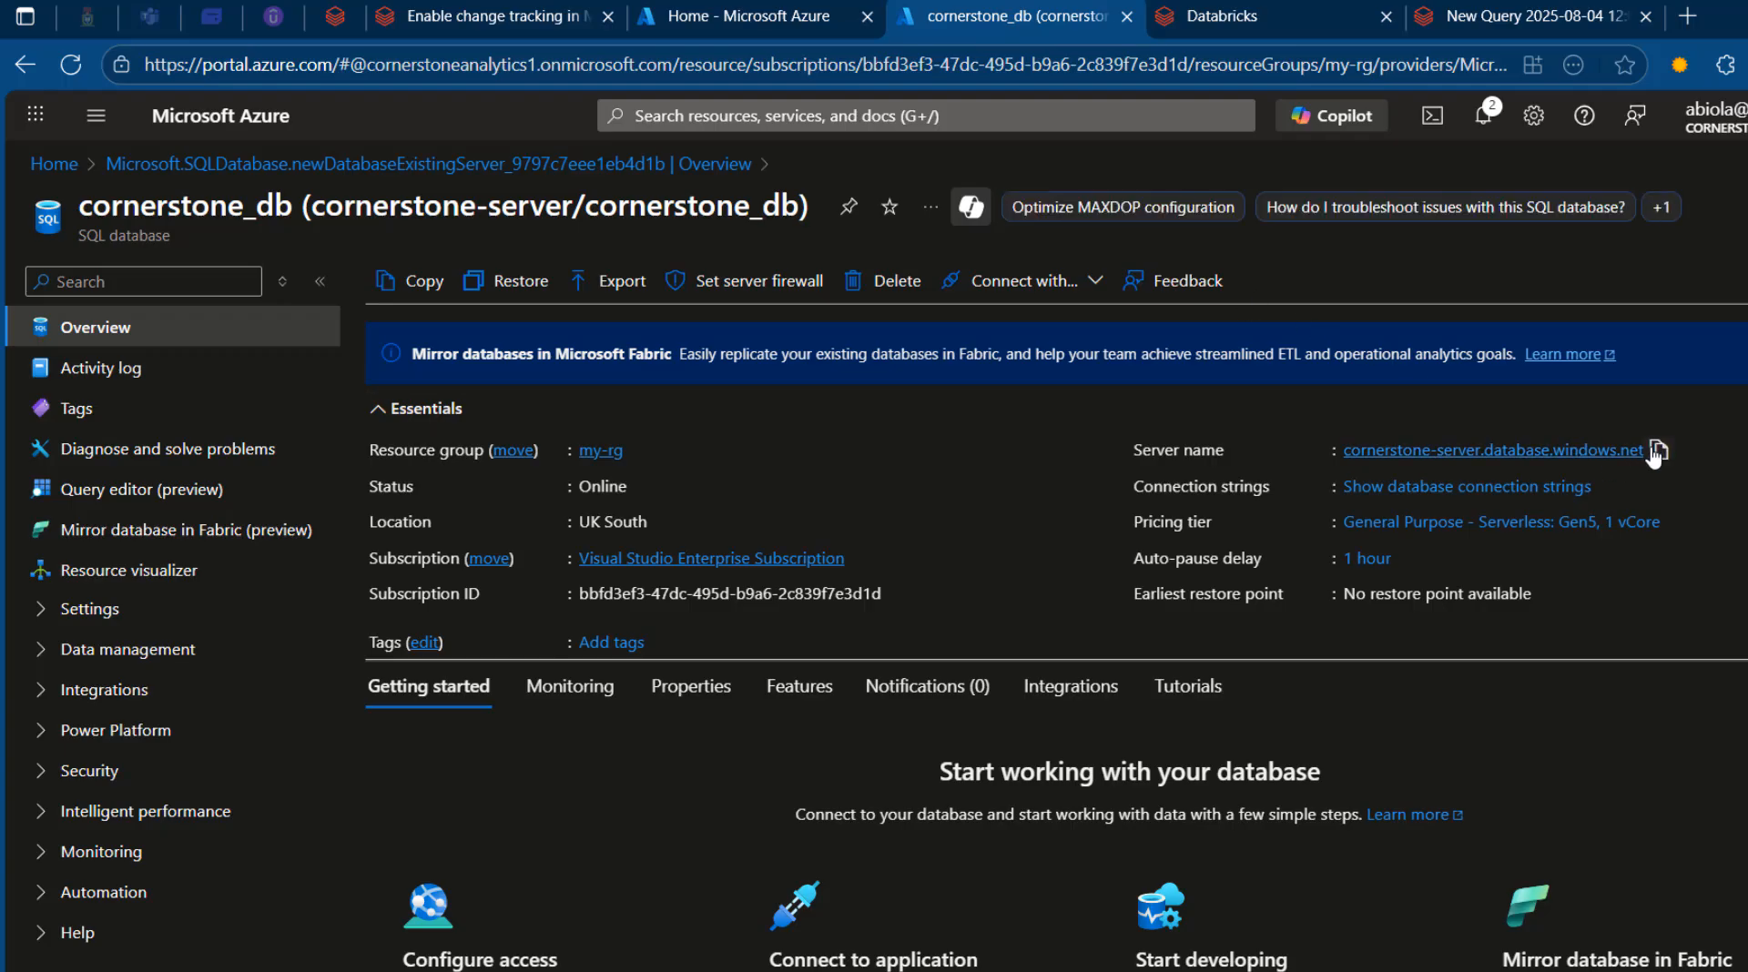
click(1657, 451)
click(1256, 970)
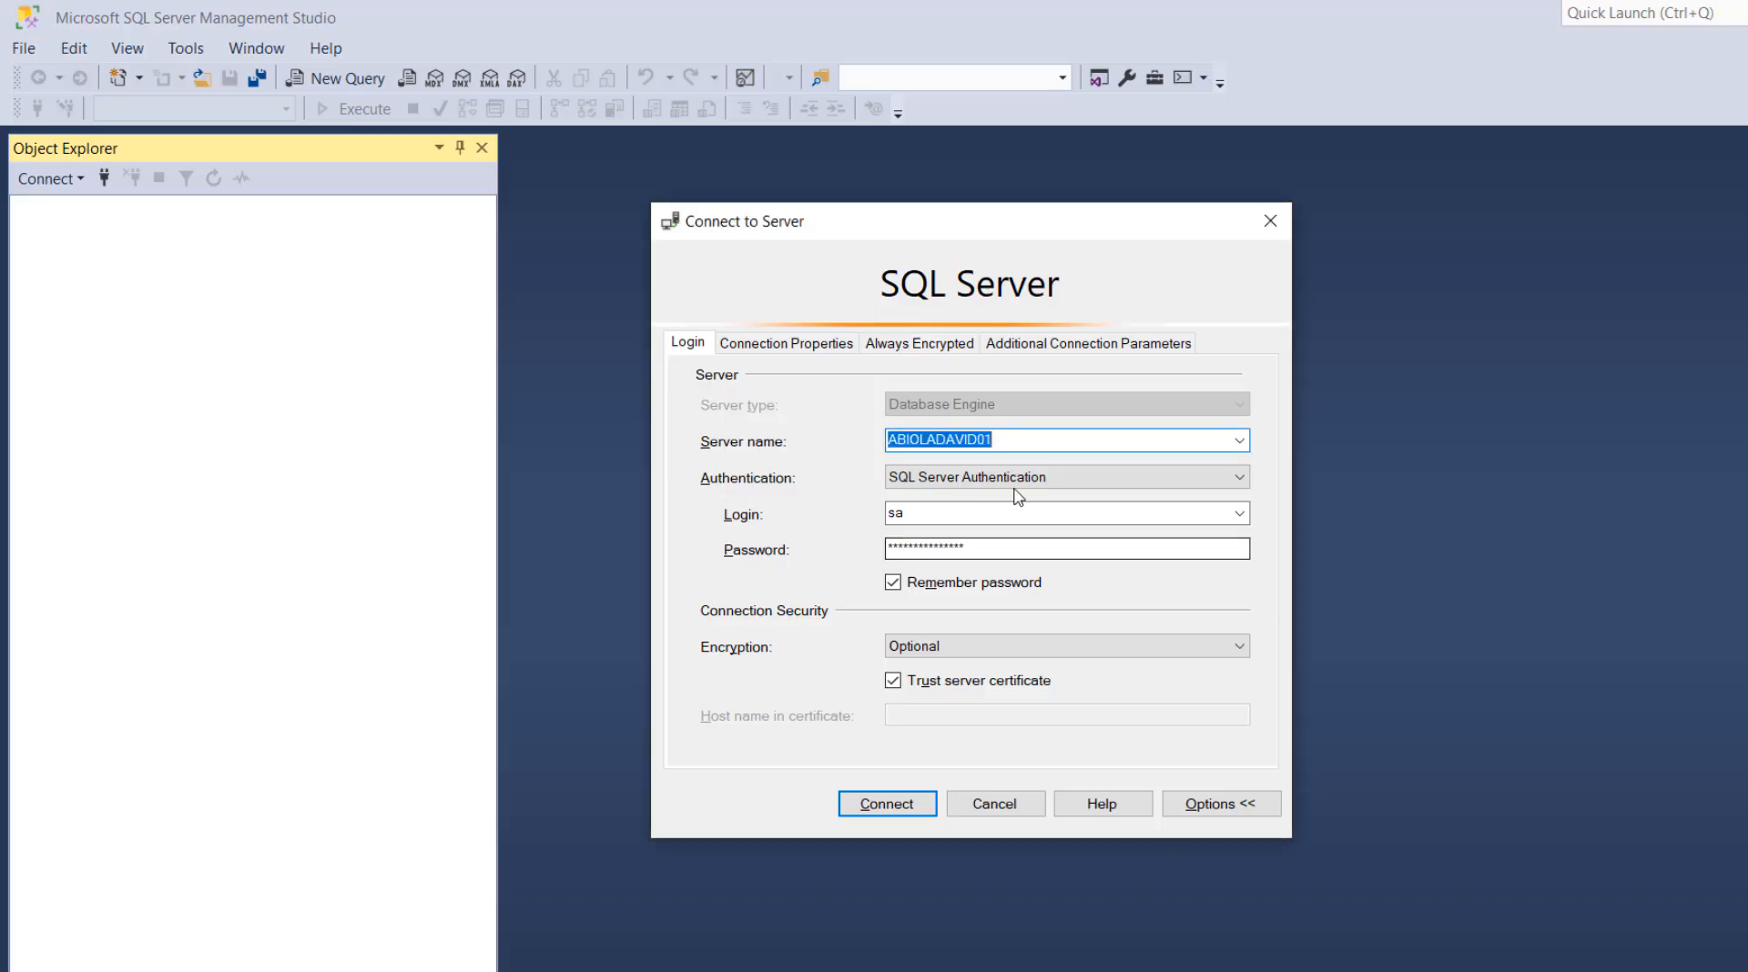
key(ctrl+v)
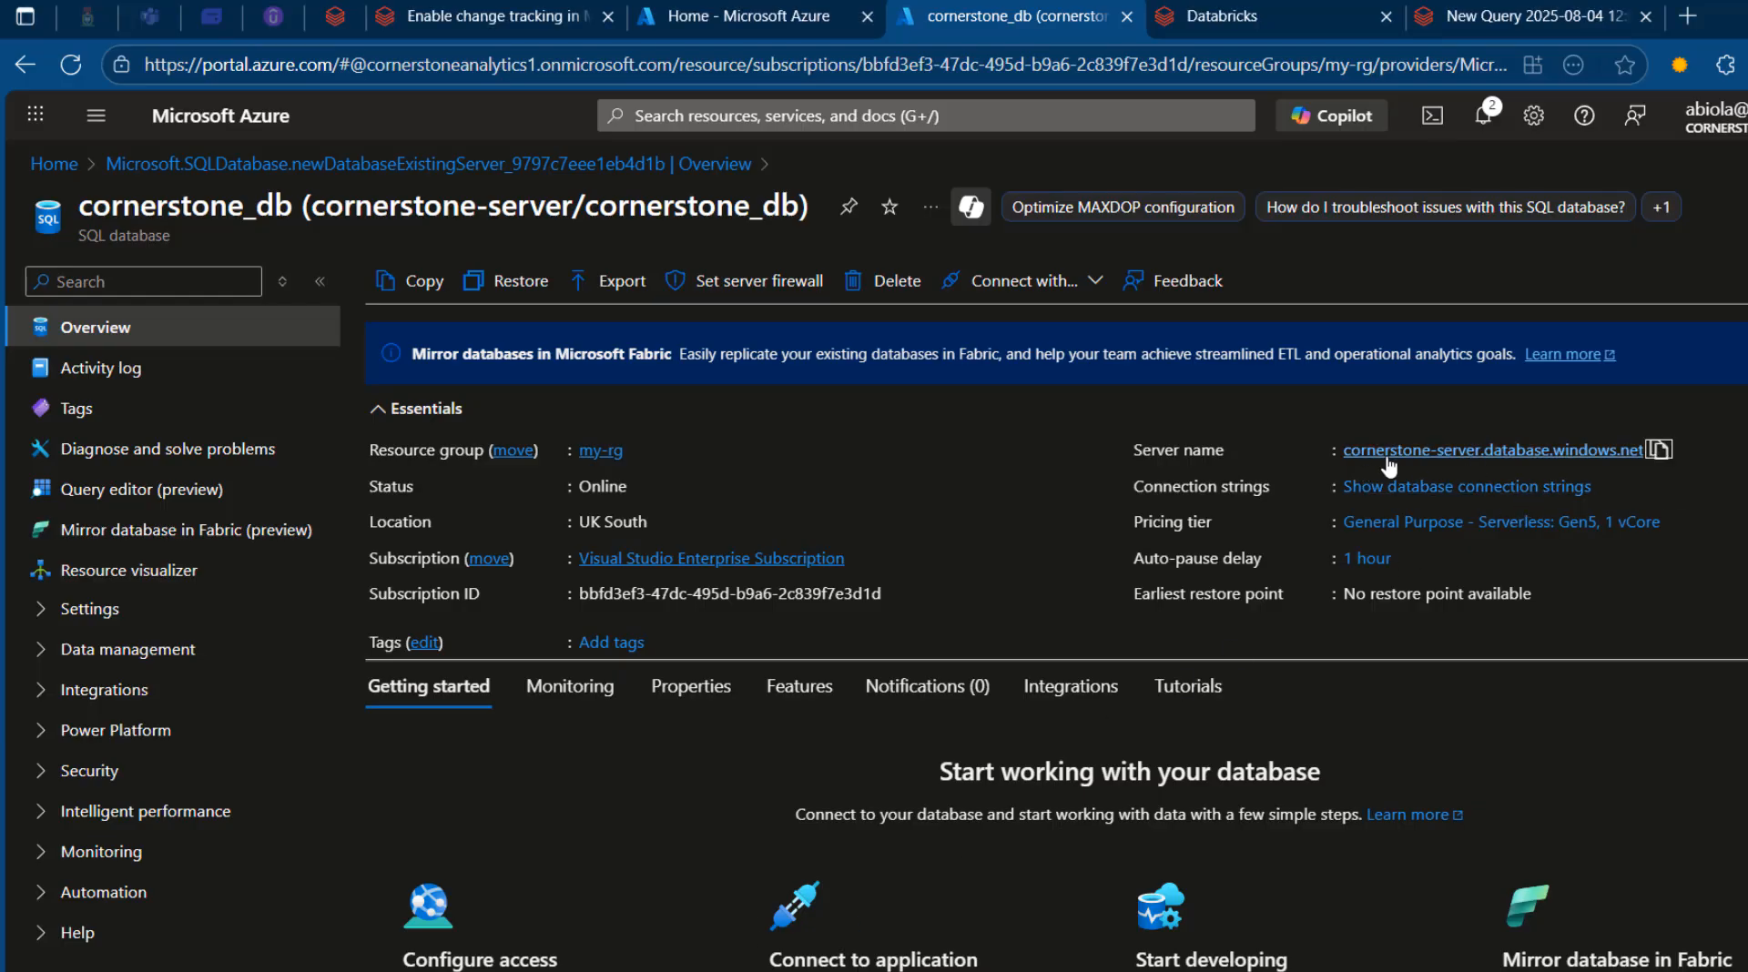
Copy the server admin name cornerstone-server-admin from the server's Azure overview and use it as the connection's login
click(1449, 457)
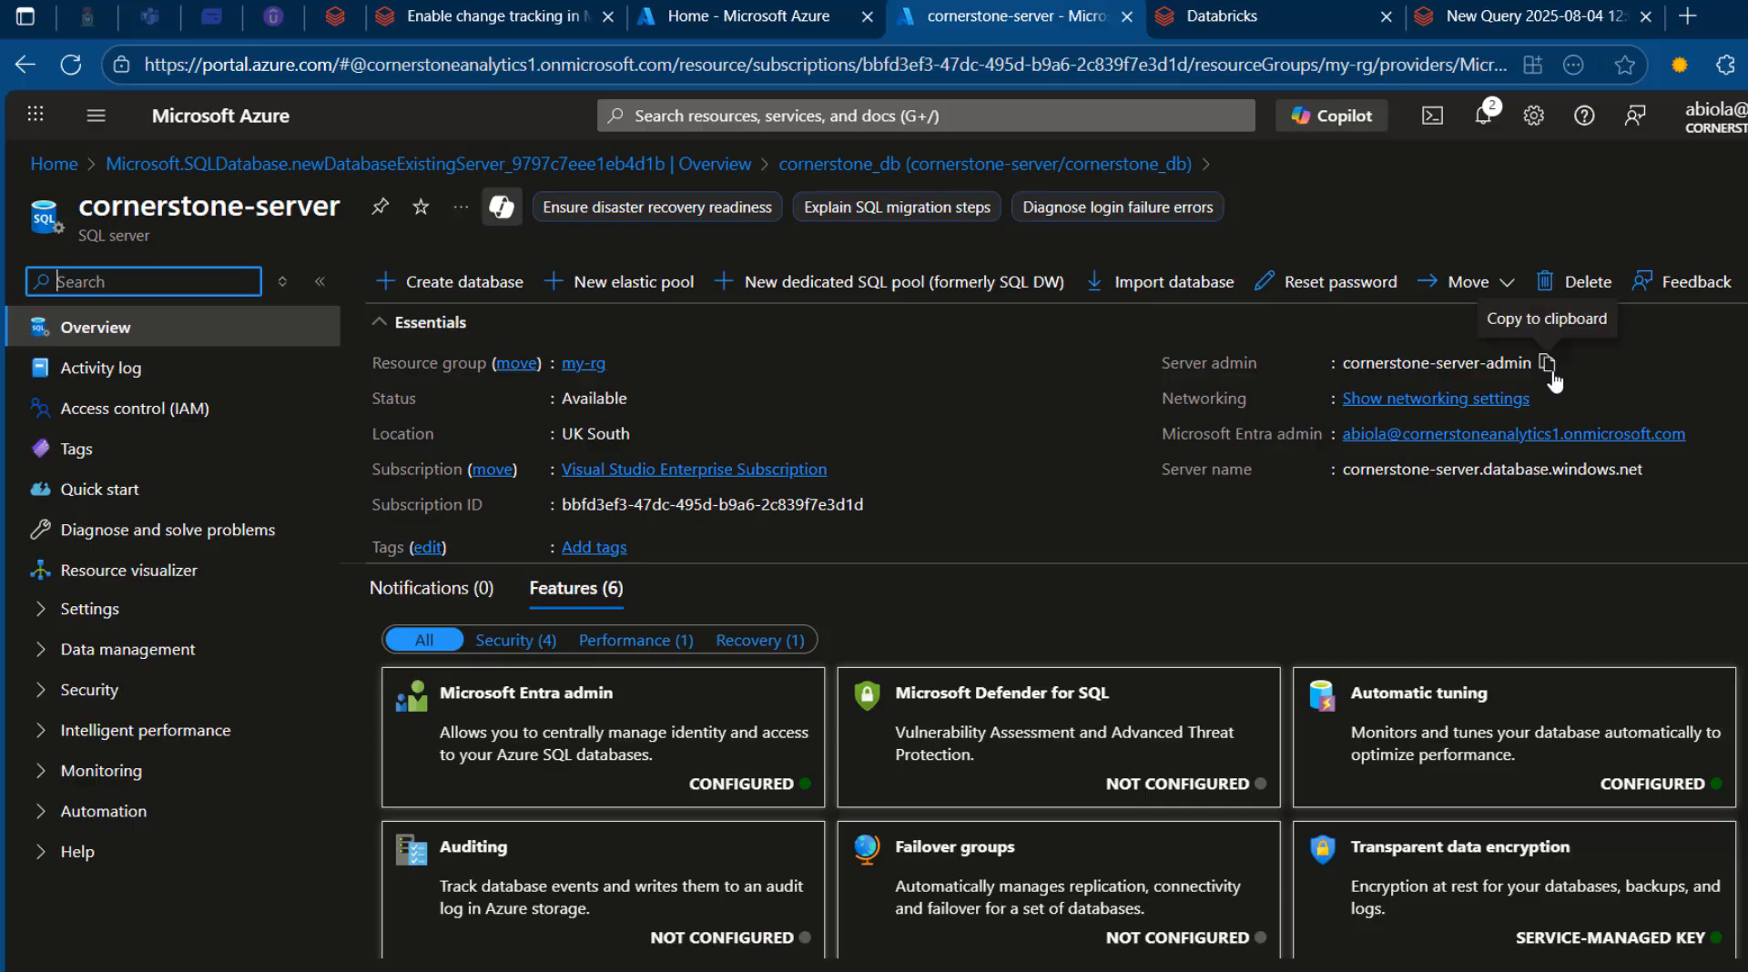
click(1547, 364)
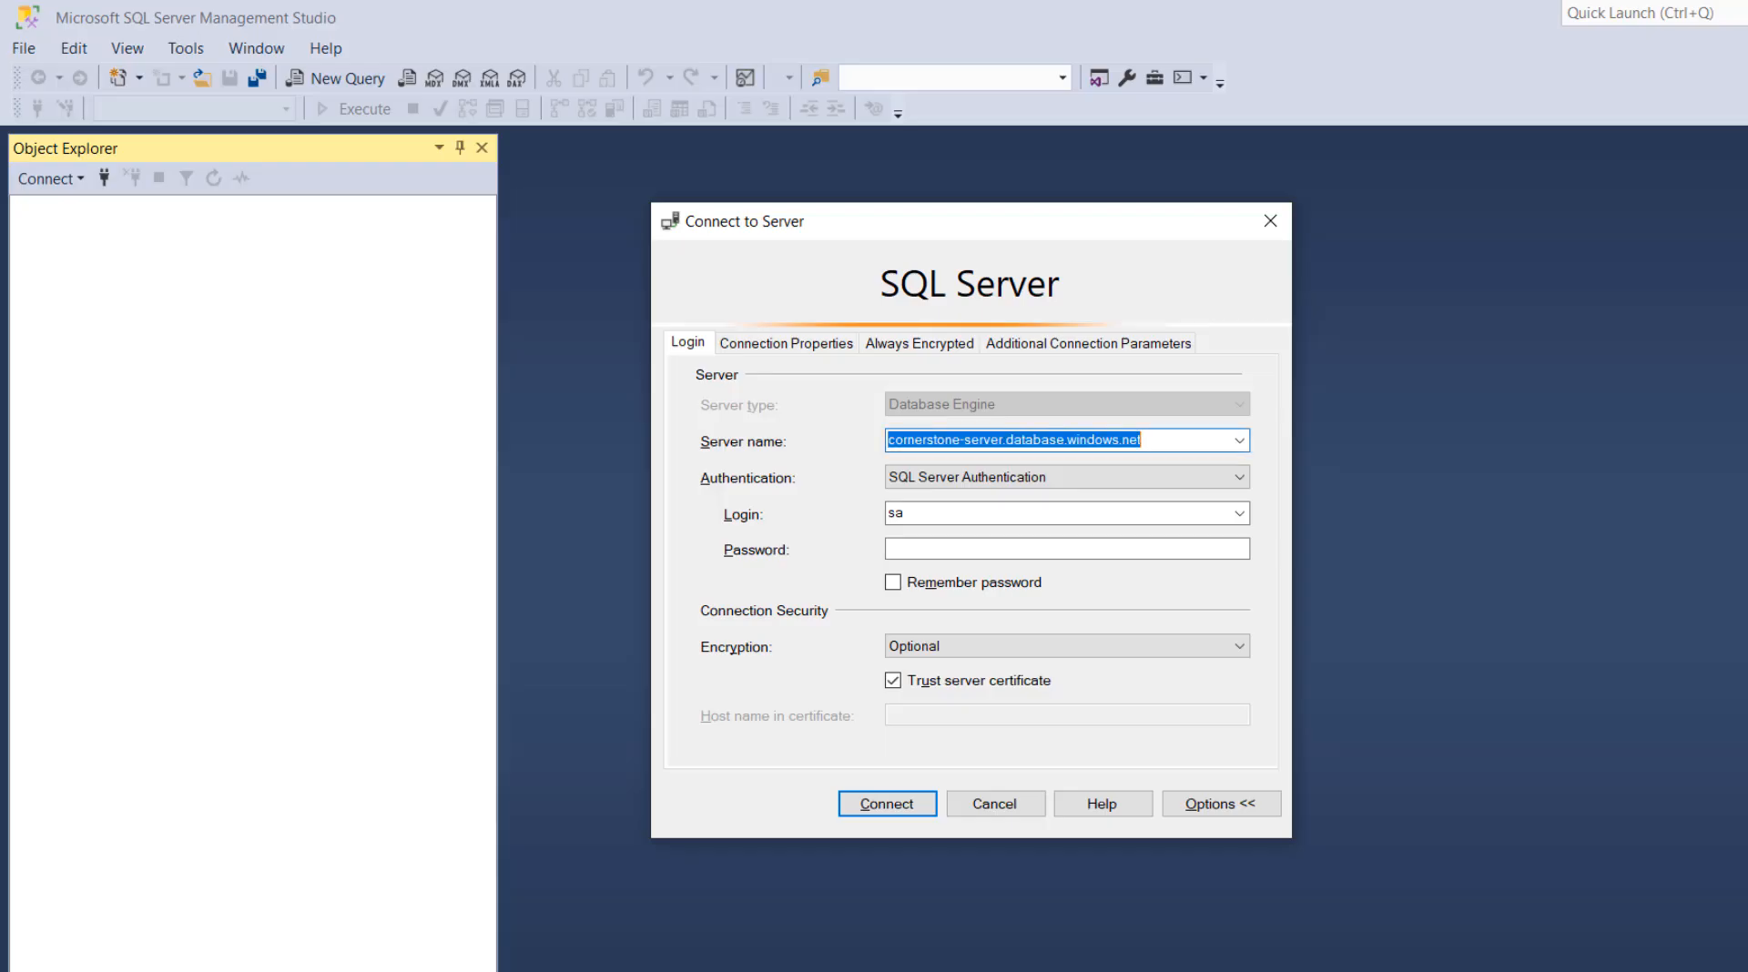
drag(983, 517, 863, 516)
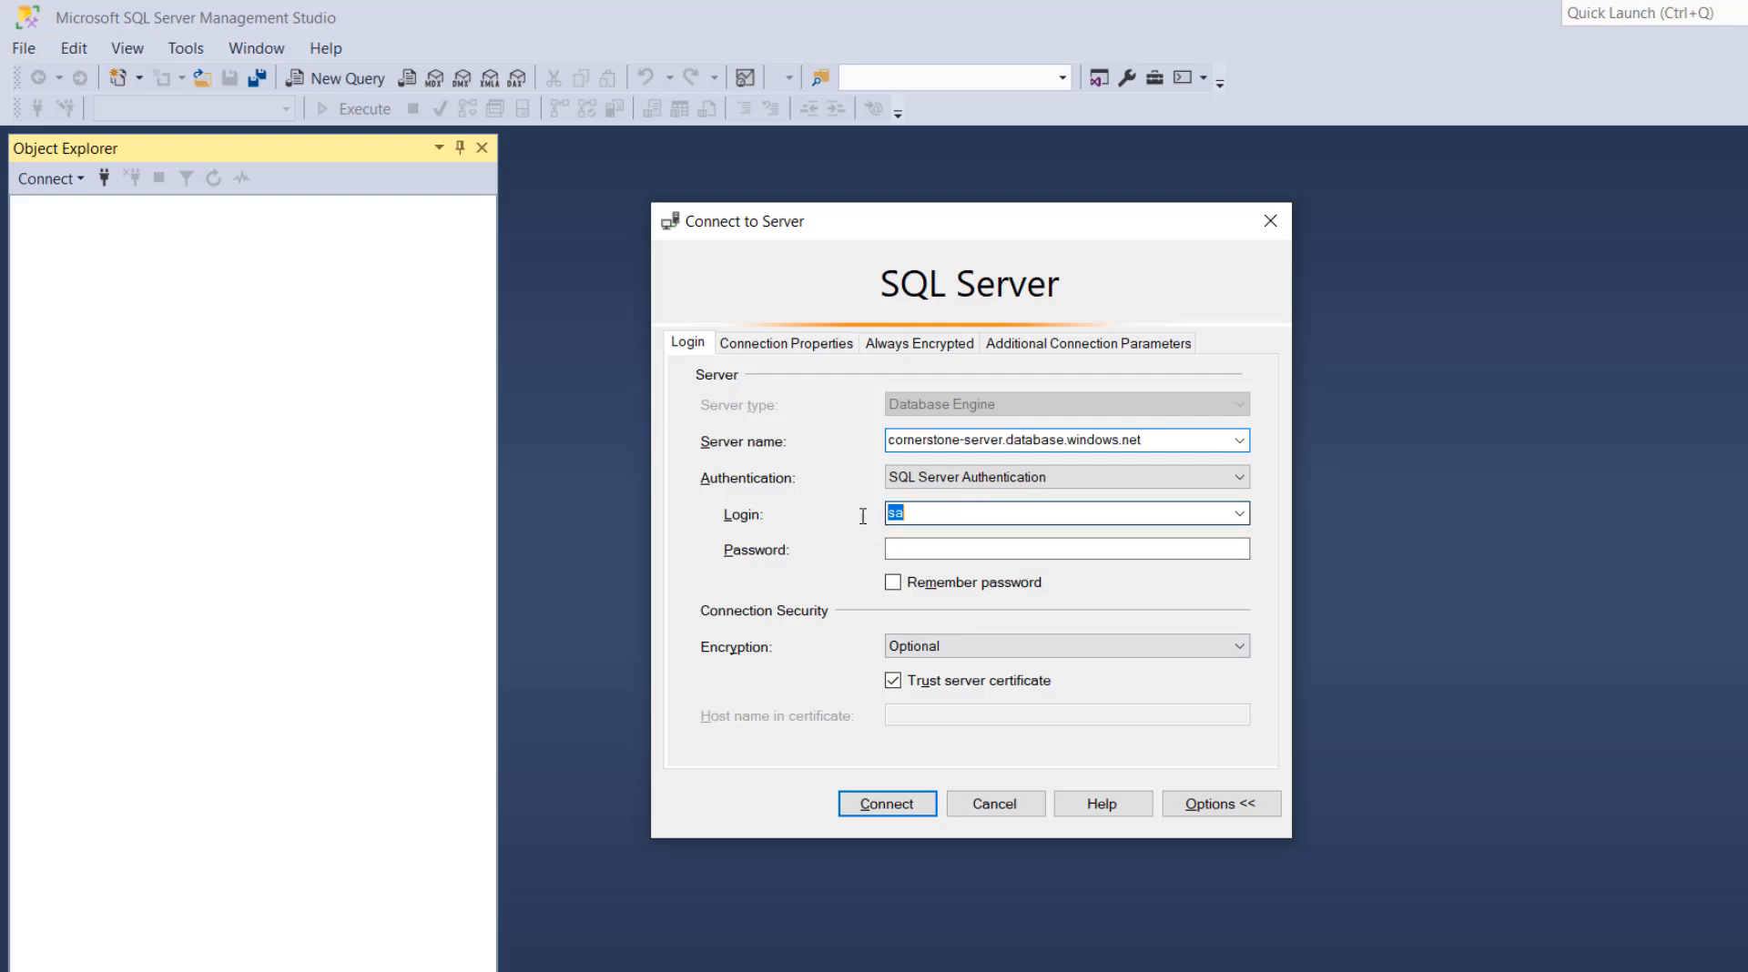
key(ctrl+v)
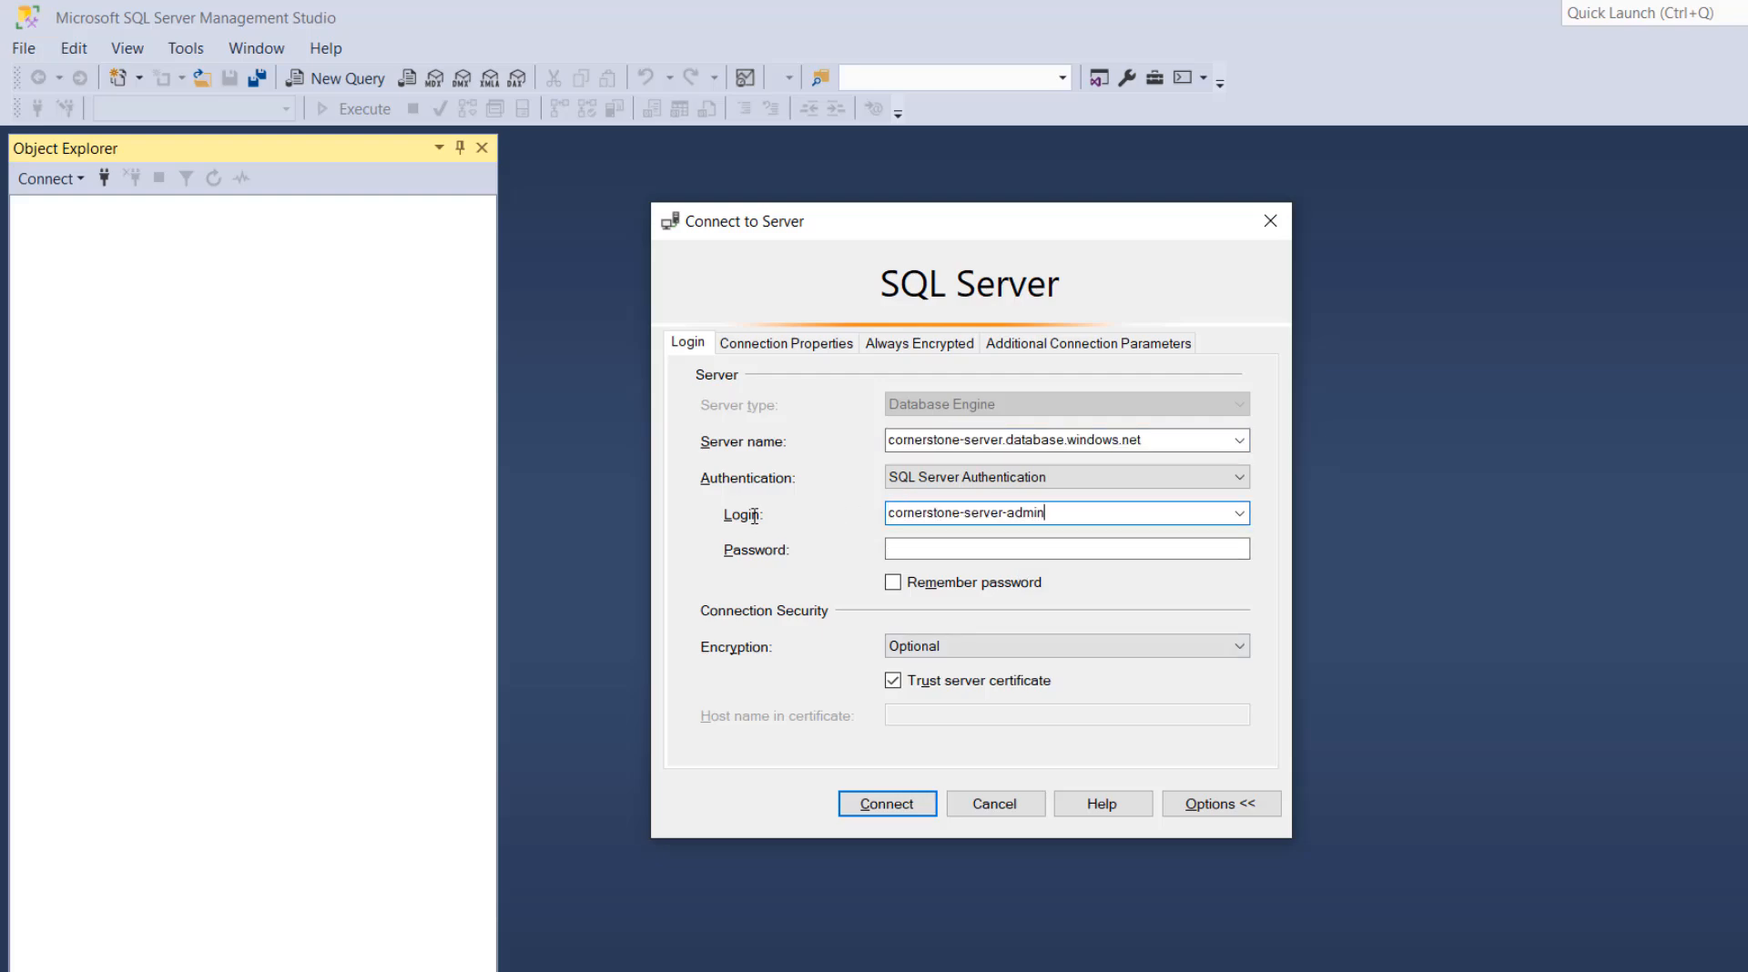
Enter the admin account password, have it remembered, and connect to the Azure SQL server
click(932, 552)
text(*******)
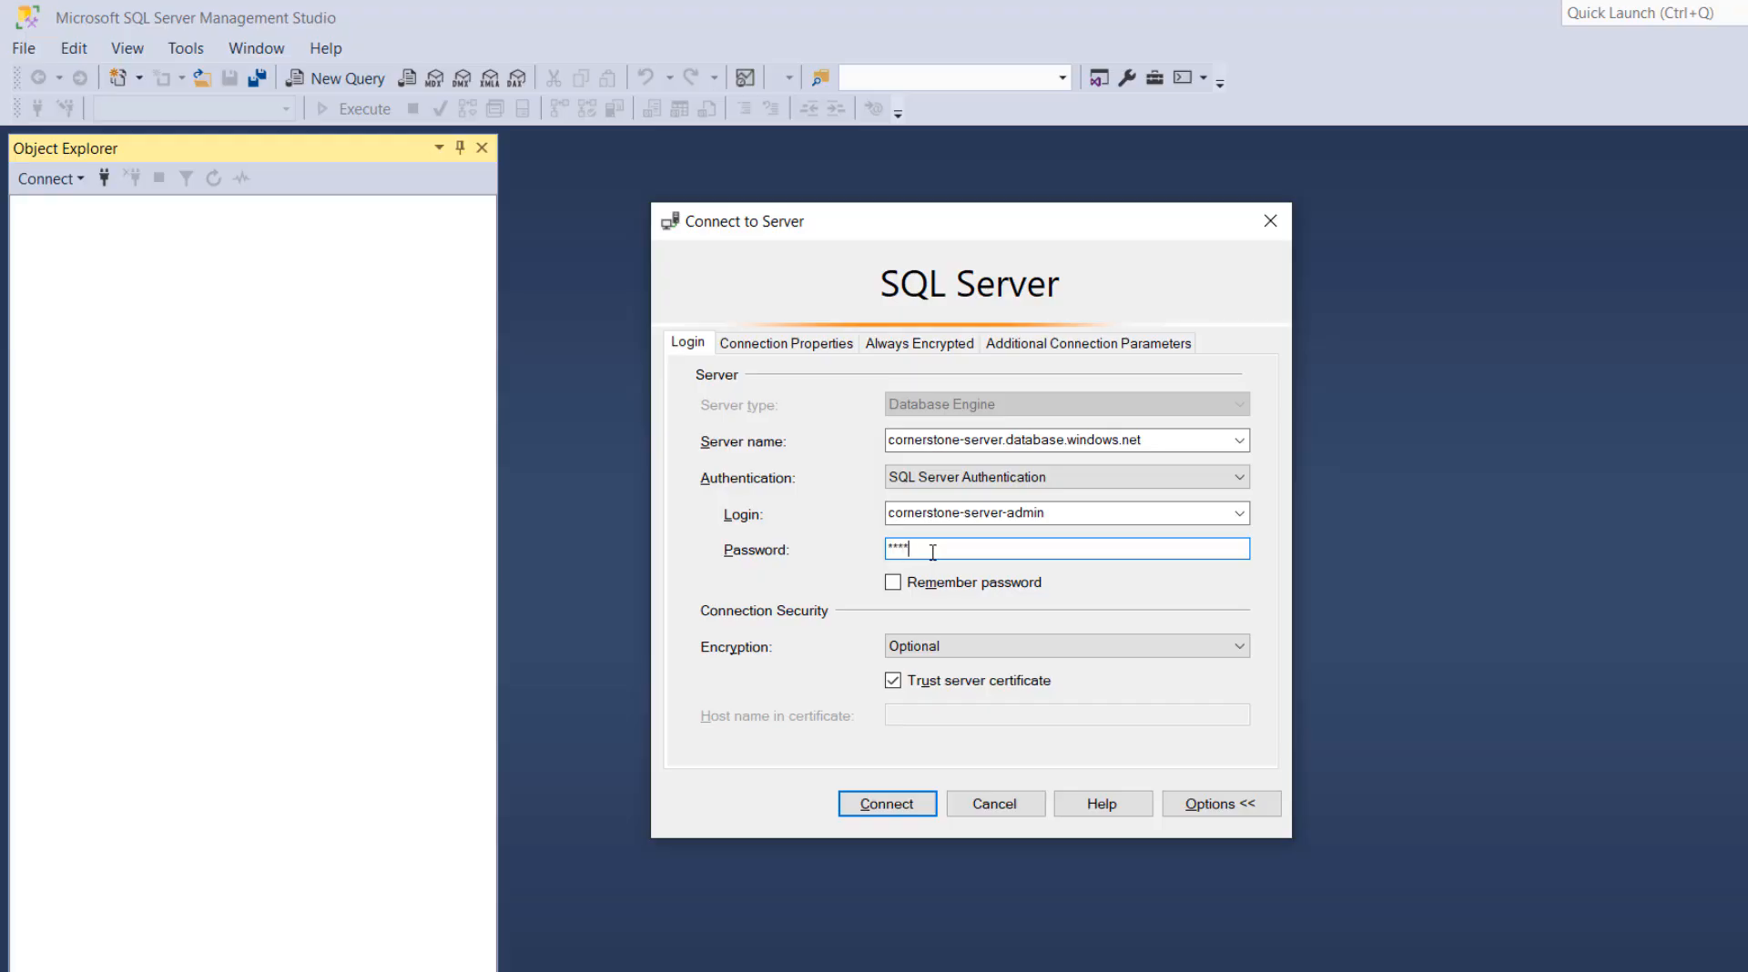
text(****)
click(893, 587)
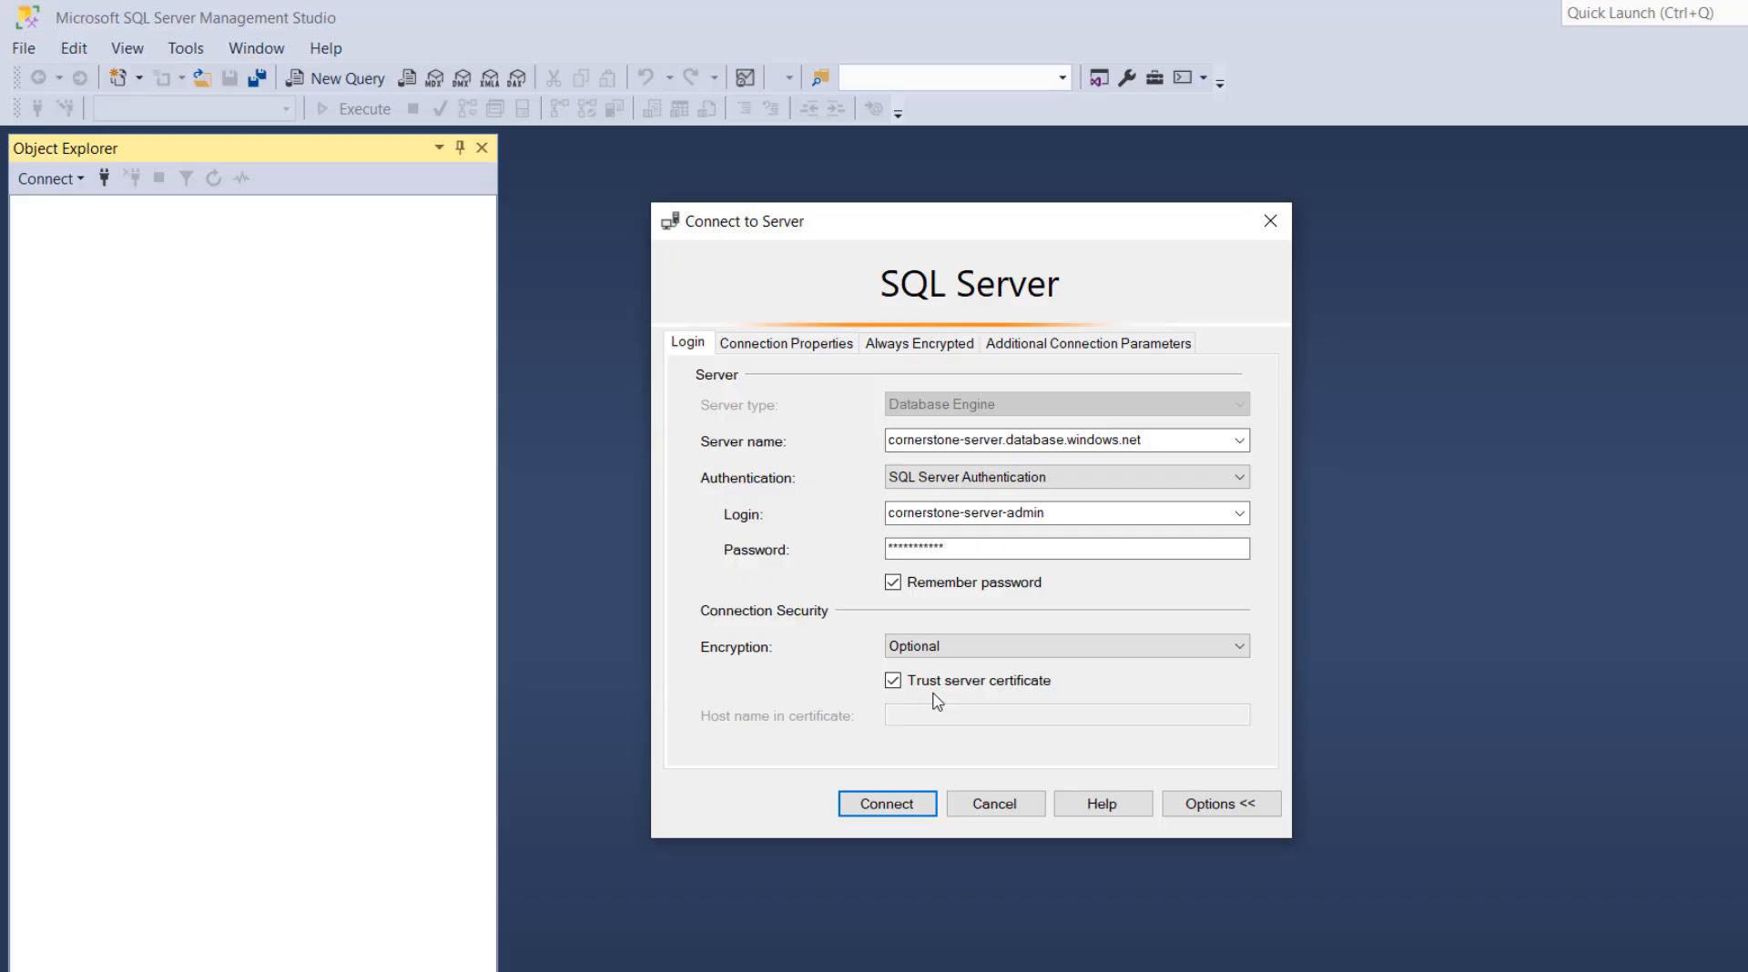
click(907, 807)
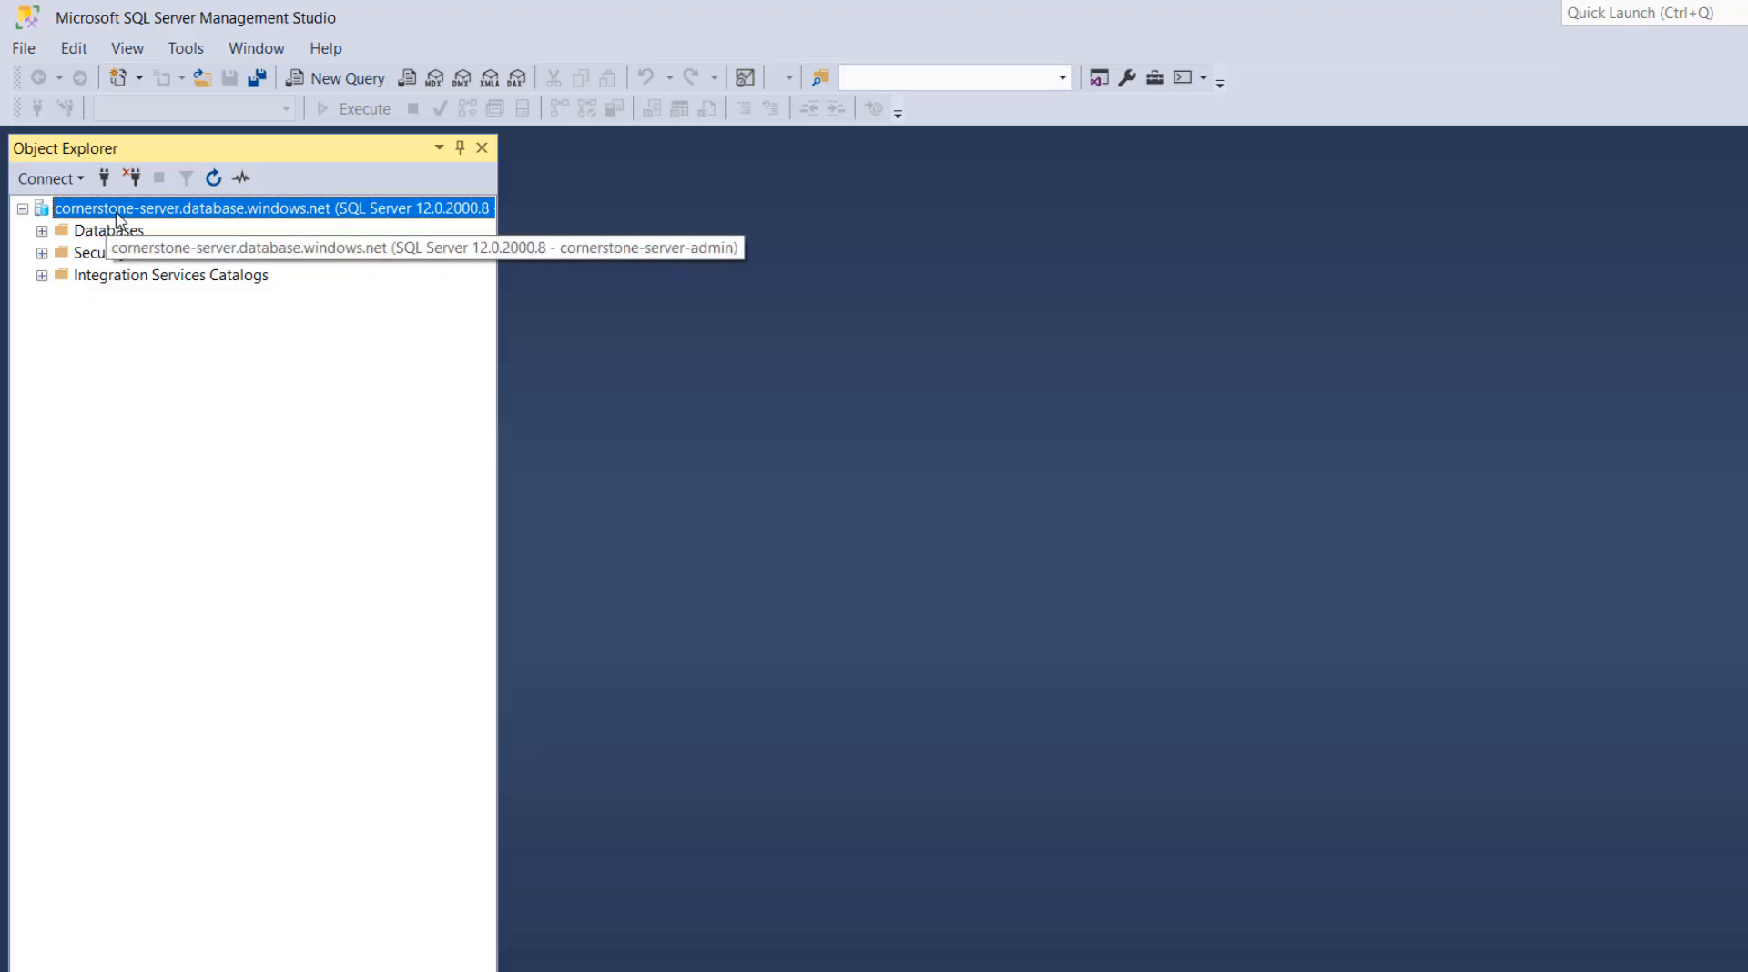
Expand the server's databases down to the tables of cornerstone_db to examine its contents
click(43, 231)
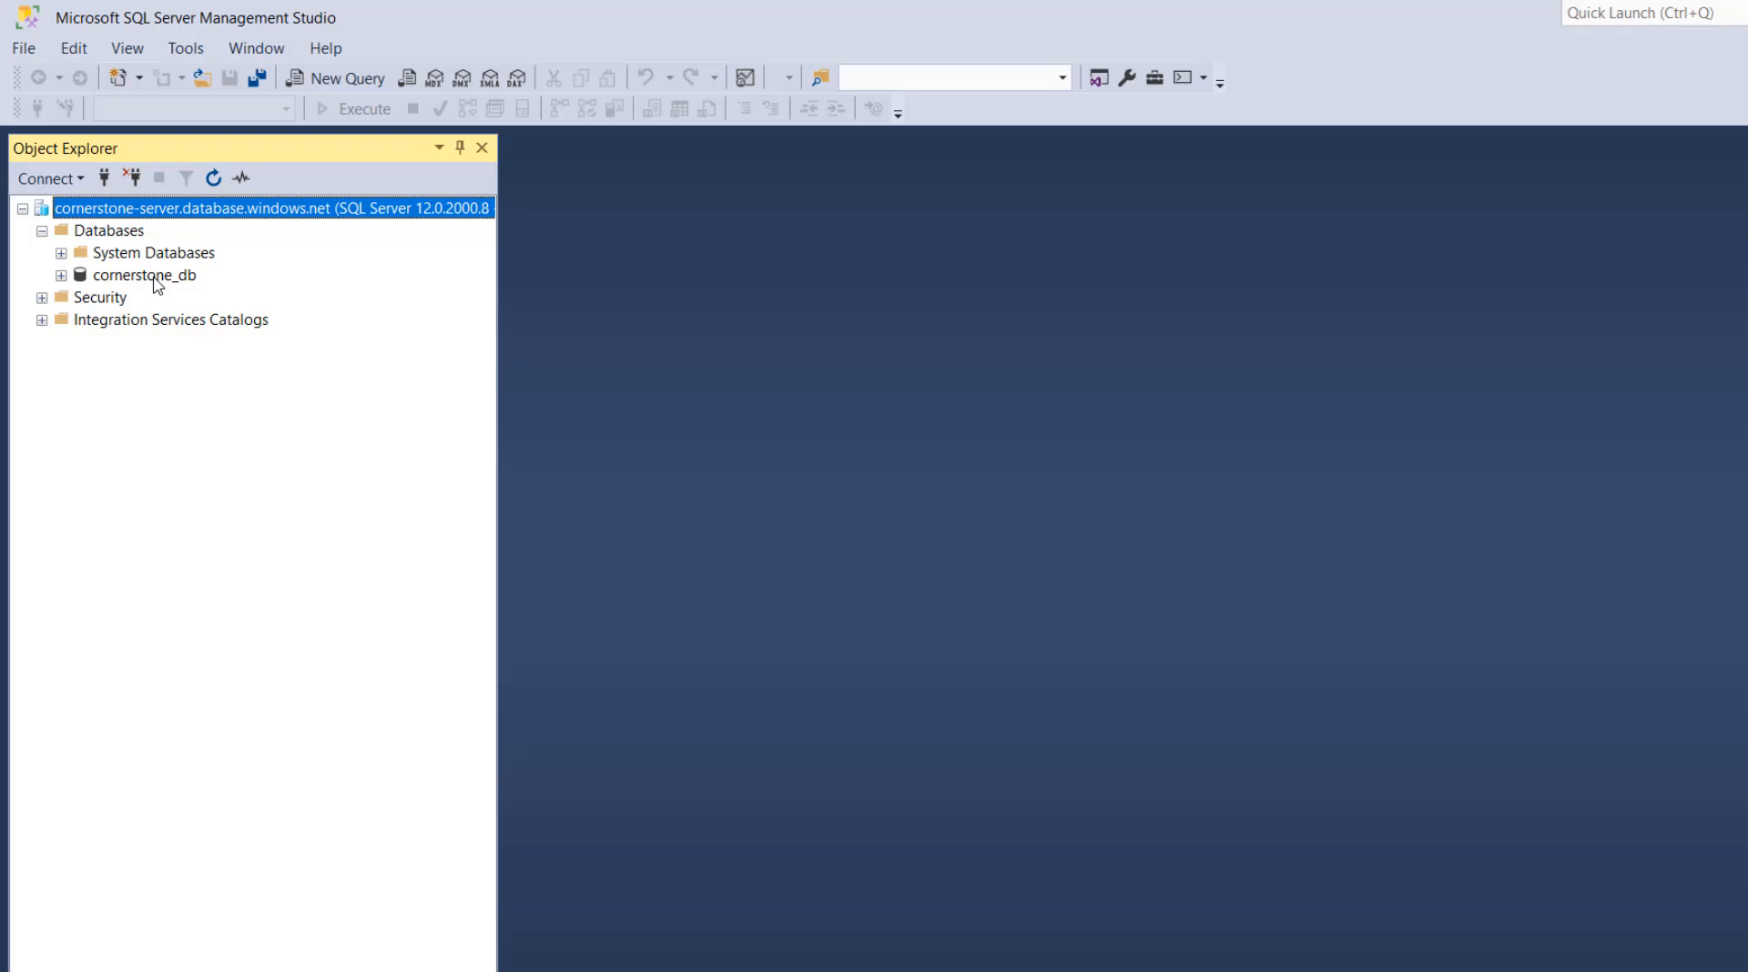
click(61, 276)
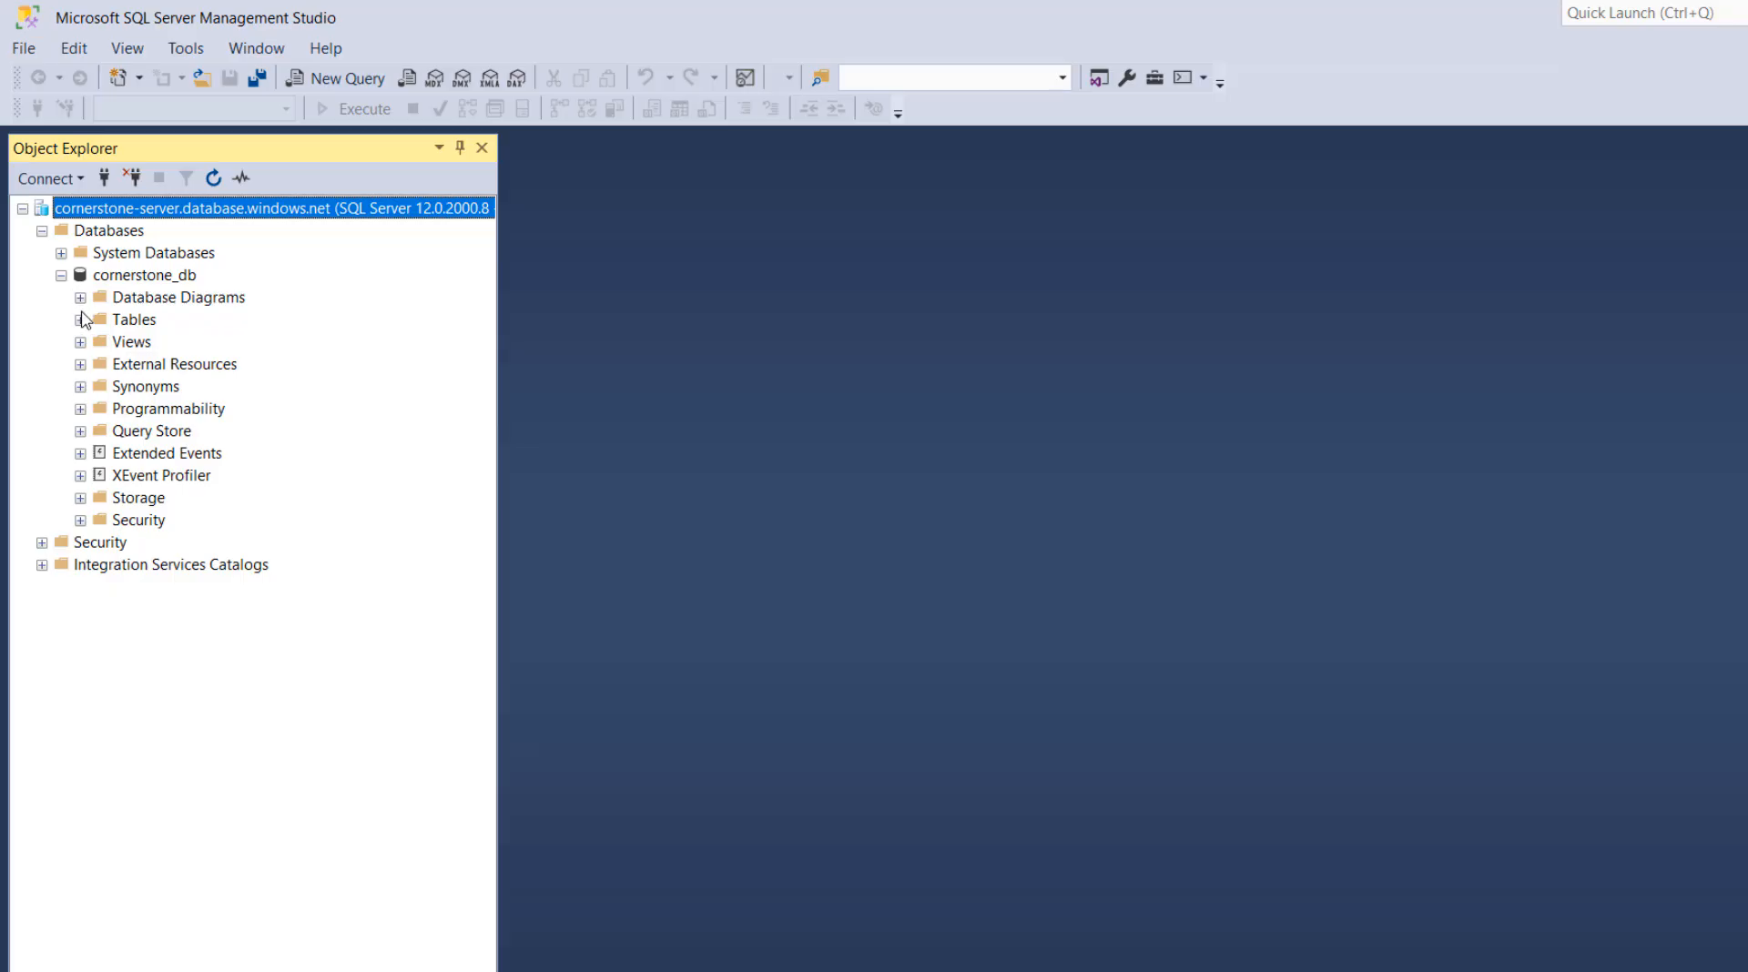
click(81, 321)
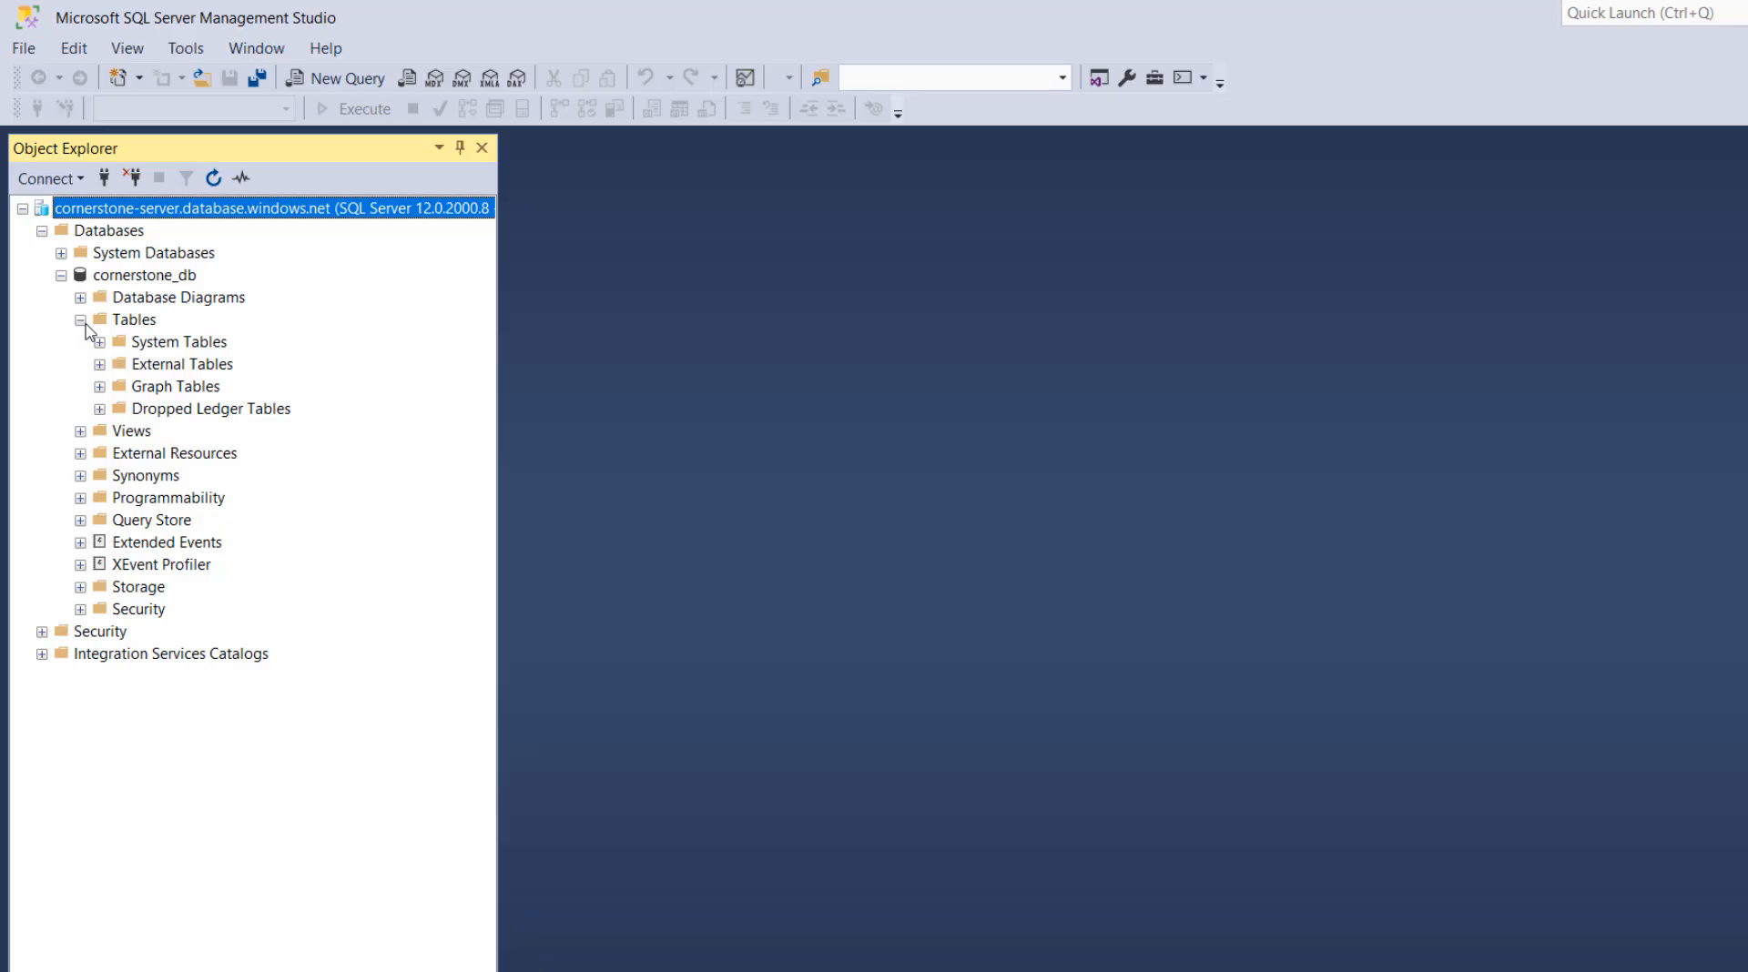
Create a new query and set its target database to cornerstone_db
click(346, 80)
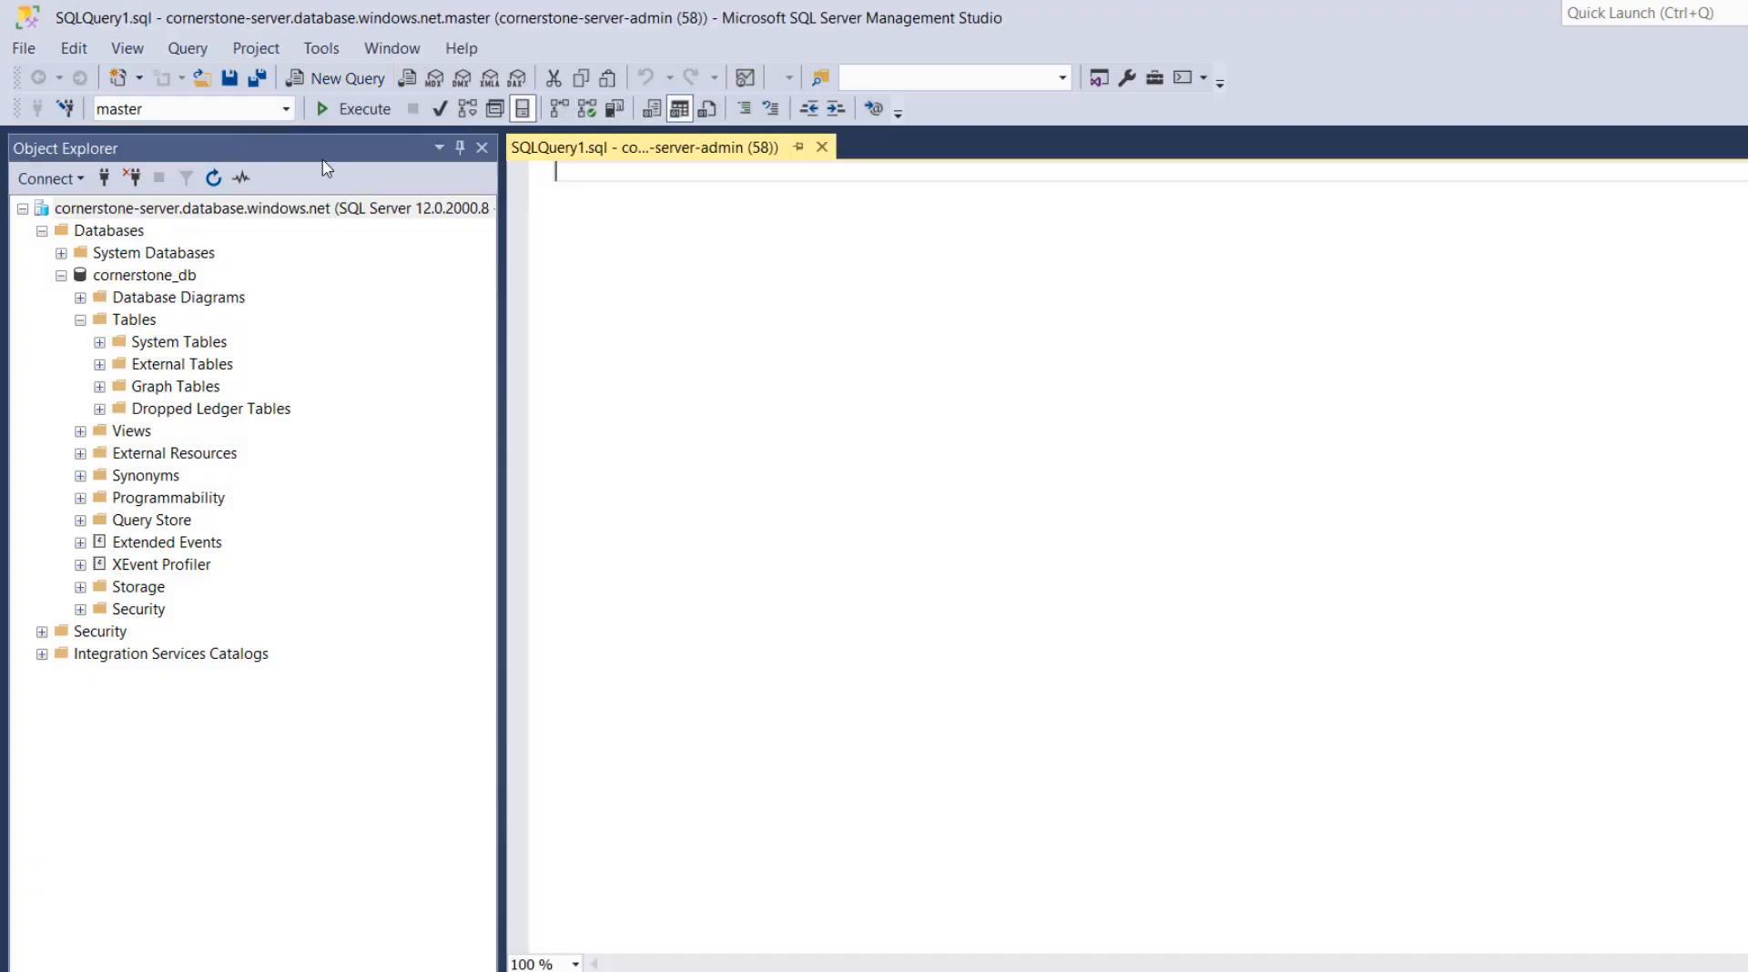
click(286, 110)
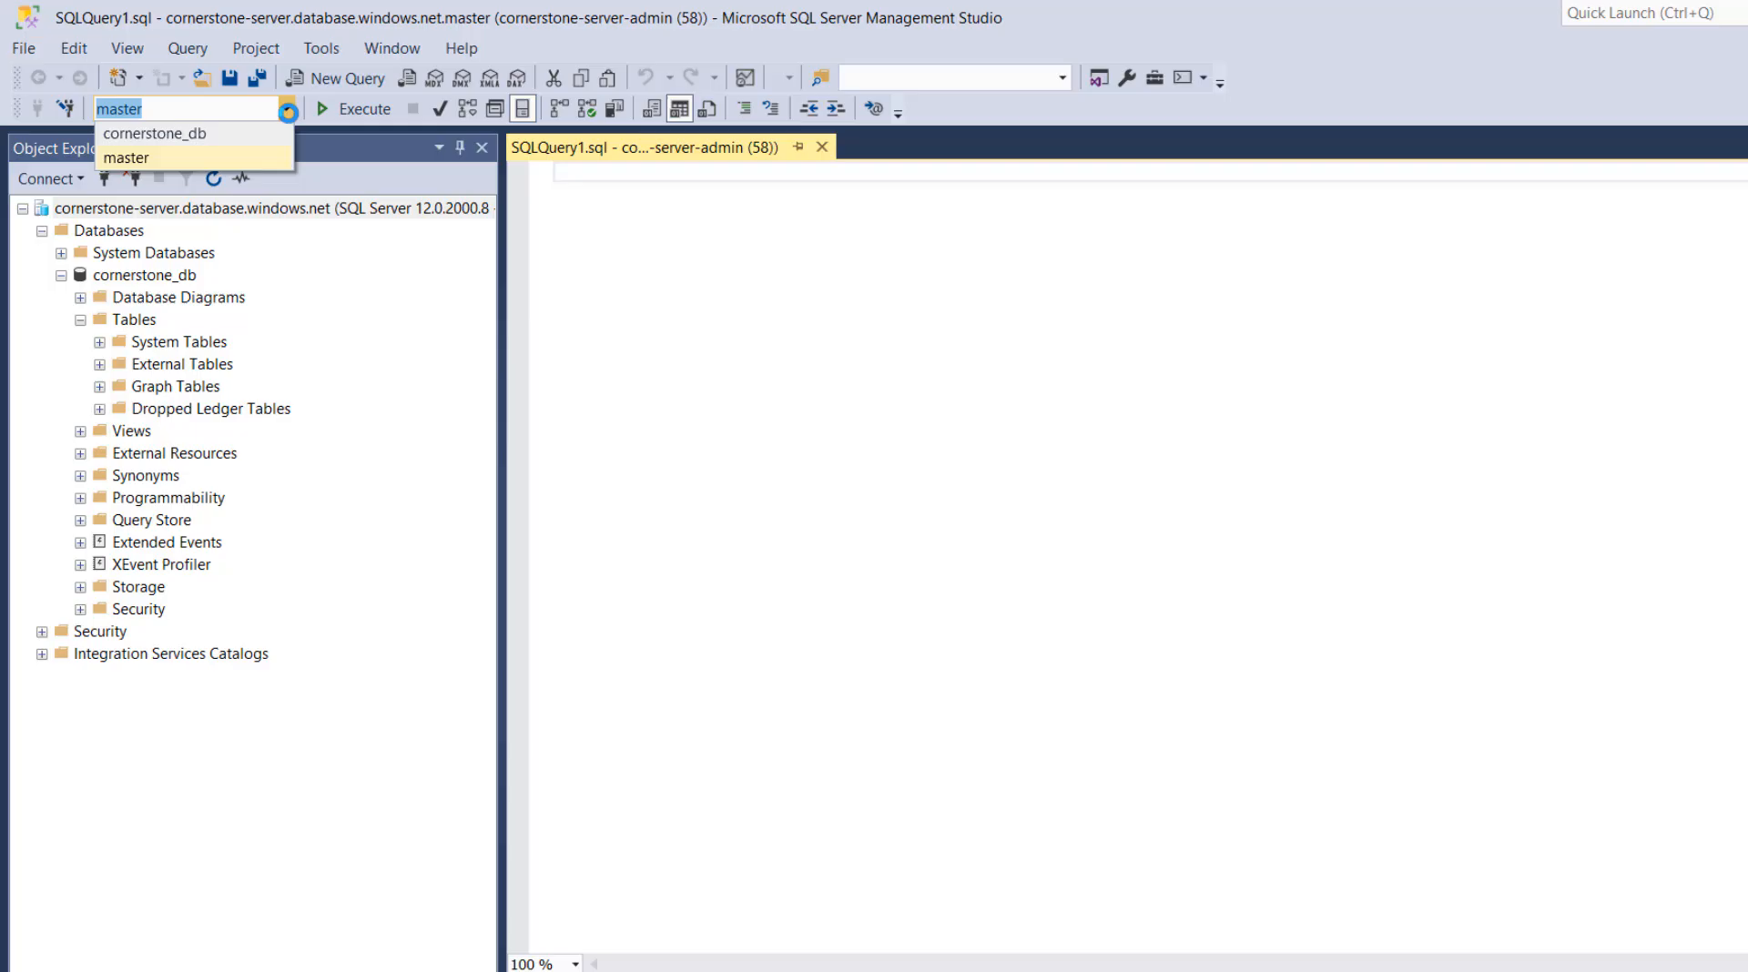
click(202, 136)
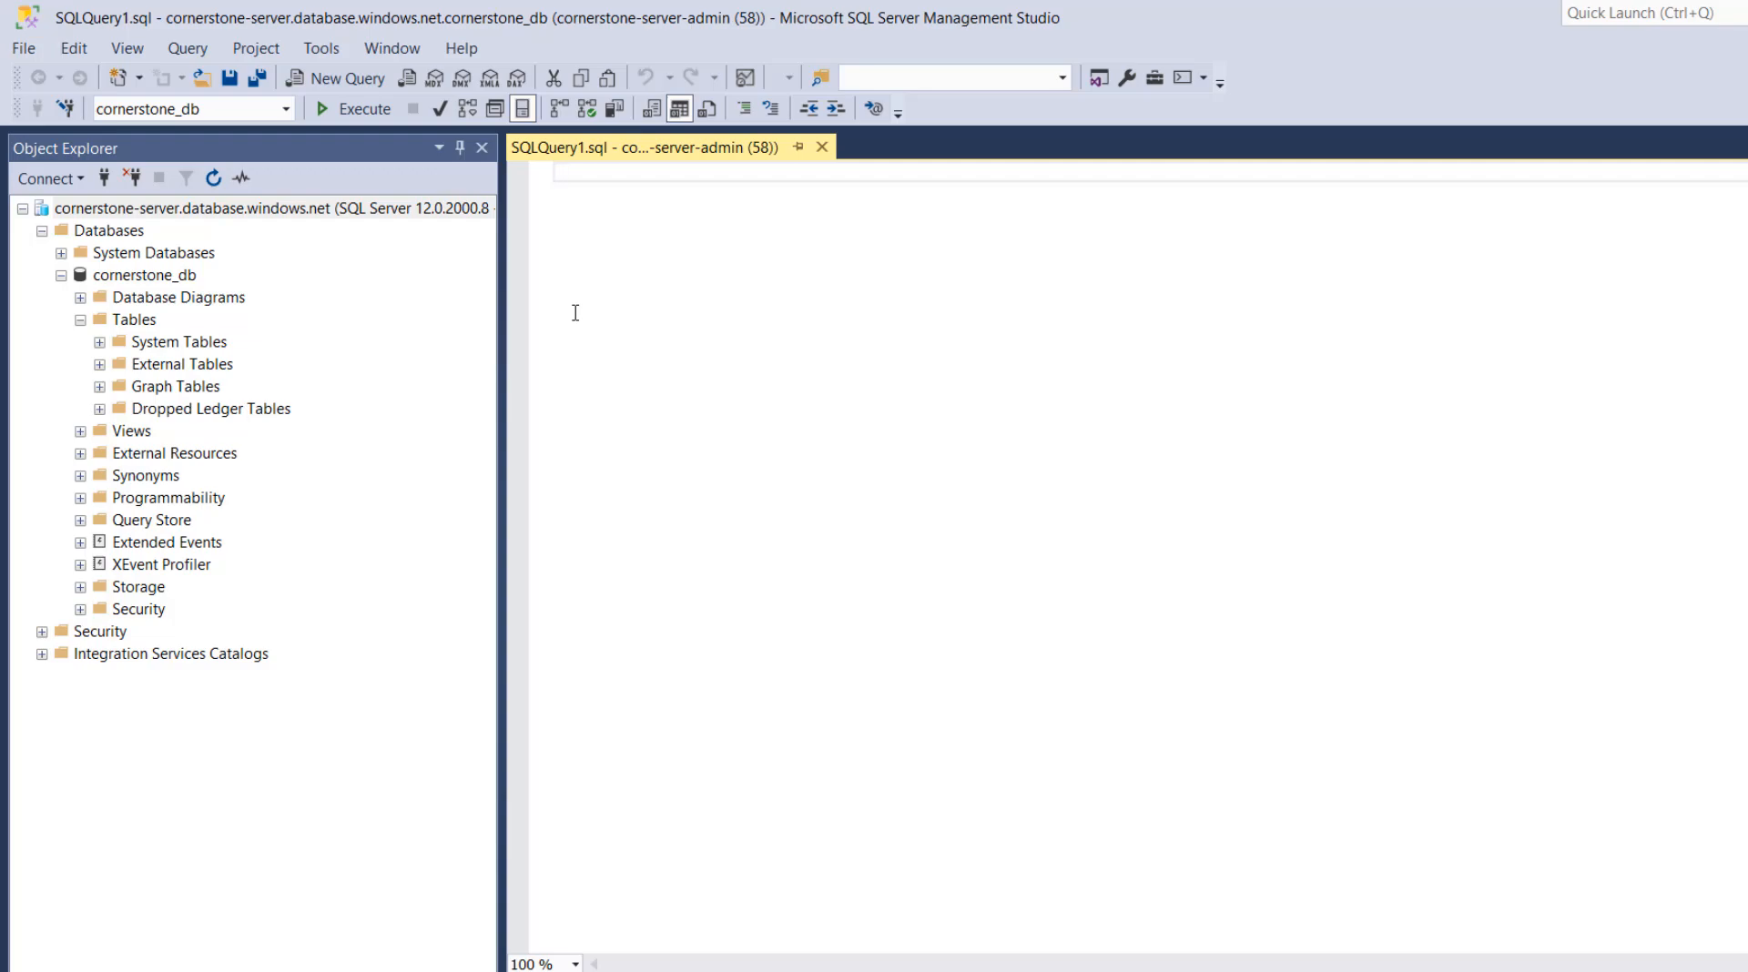
key(ctrl+v)
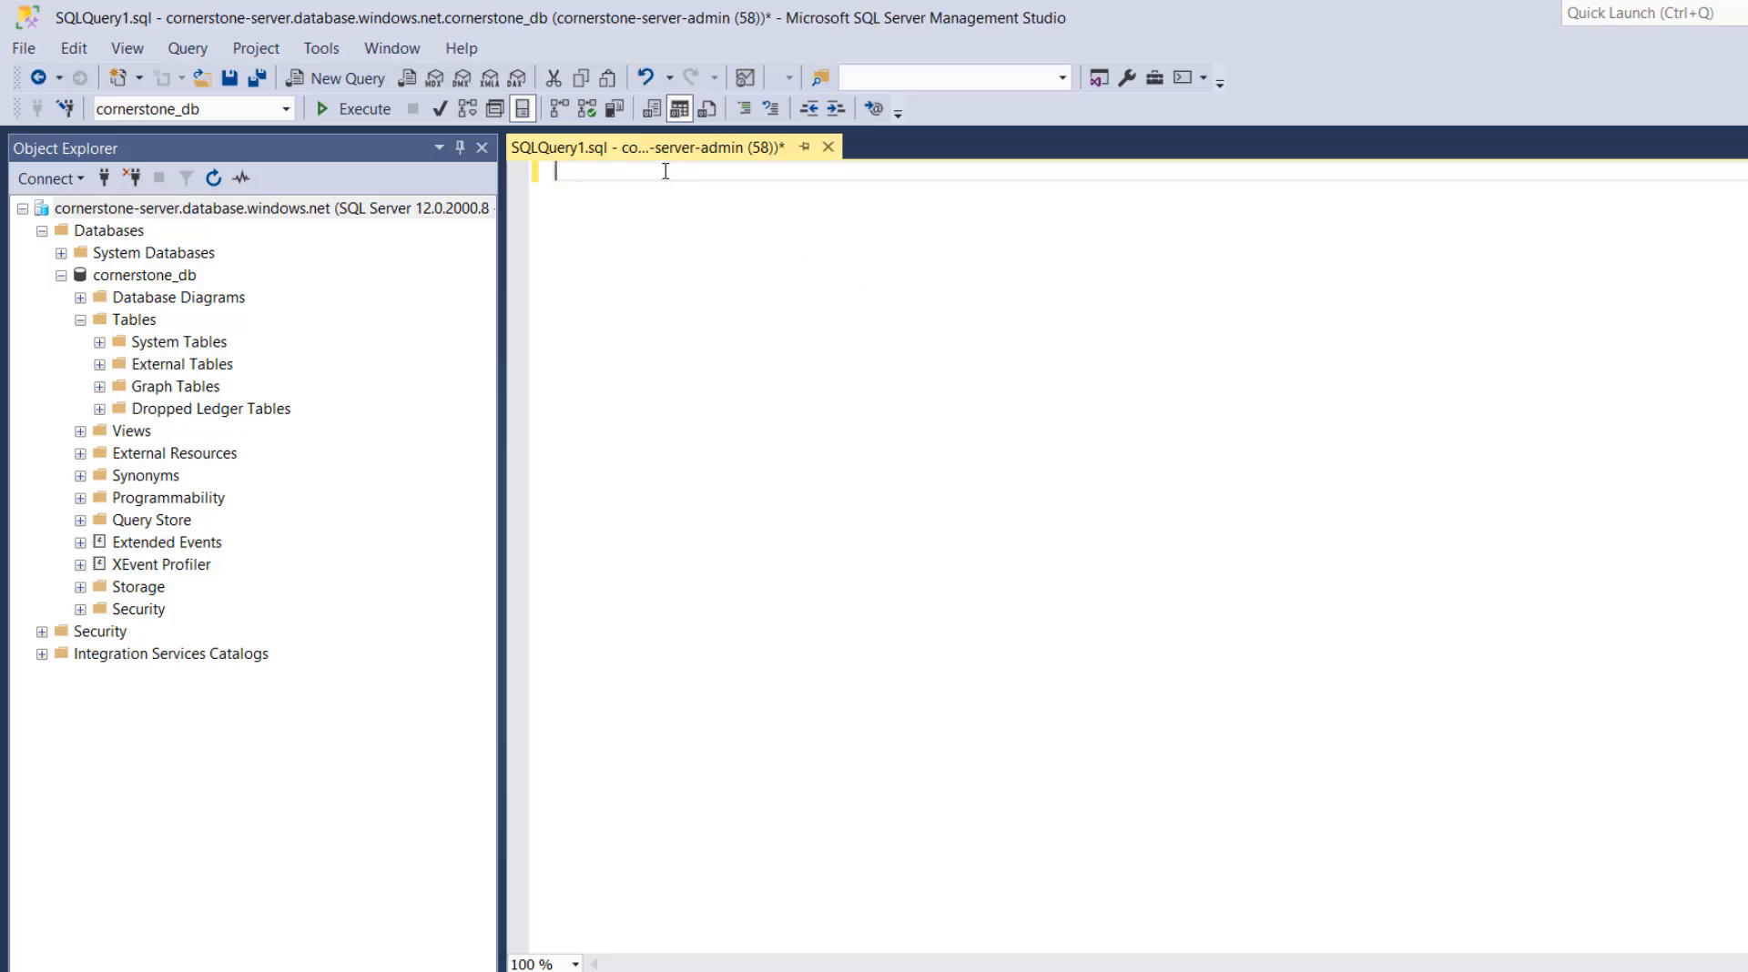
Paste the script of CREATE TABLE statements for dCustomer, dProduct, dPaymentType, dAccountManager, dCalendar and fSales into the query
key(ctrl+v)
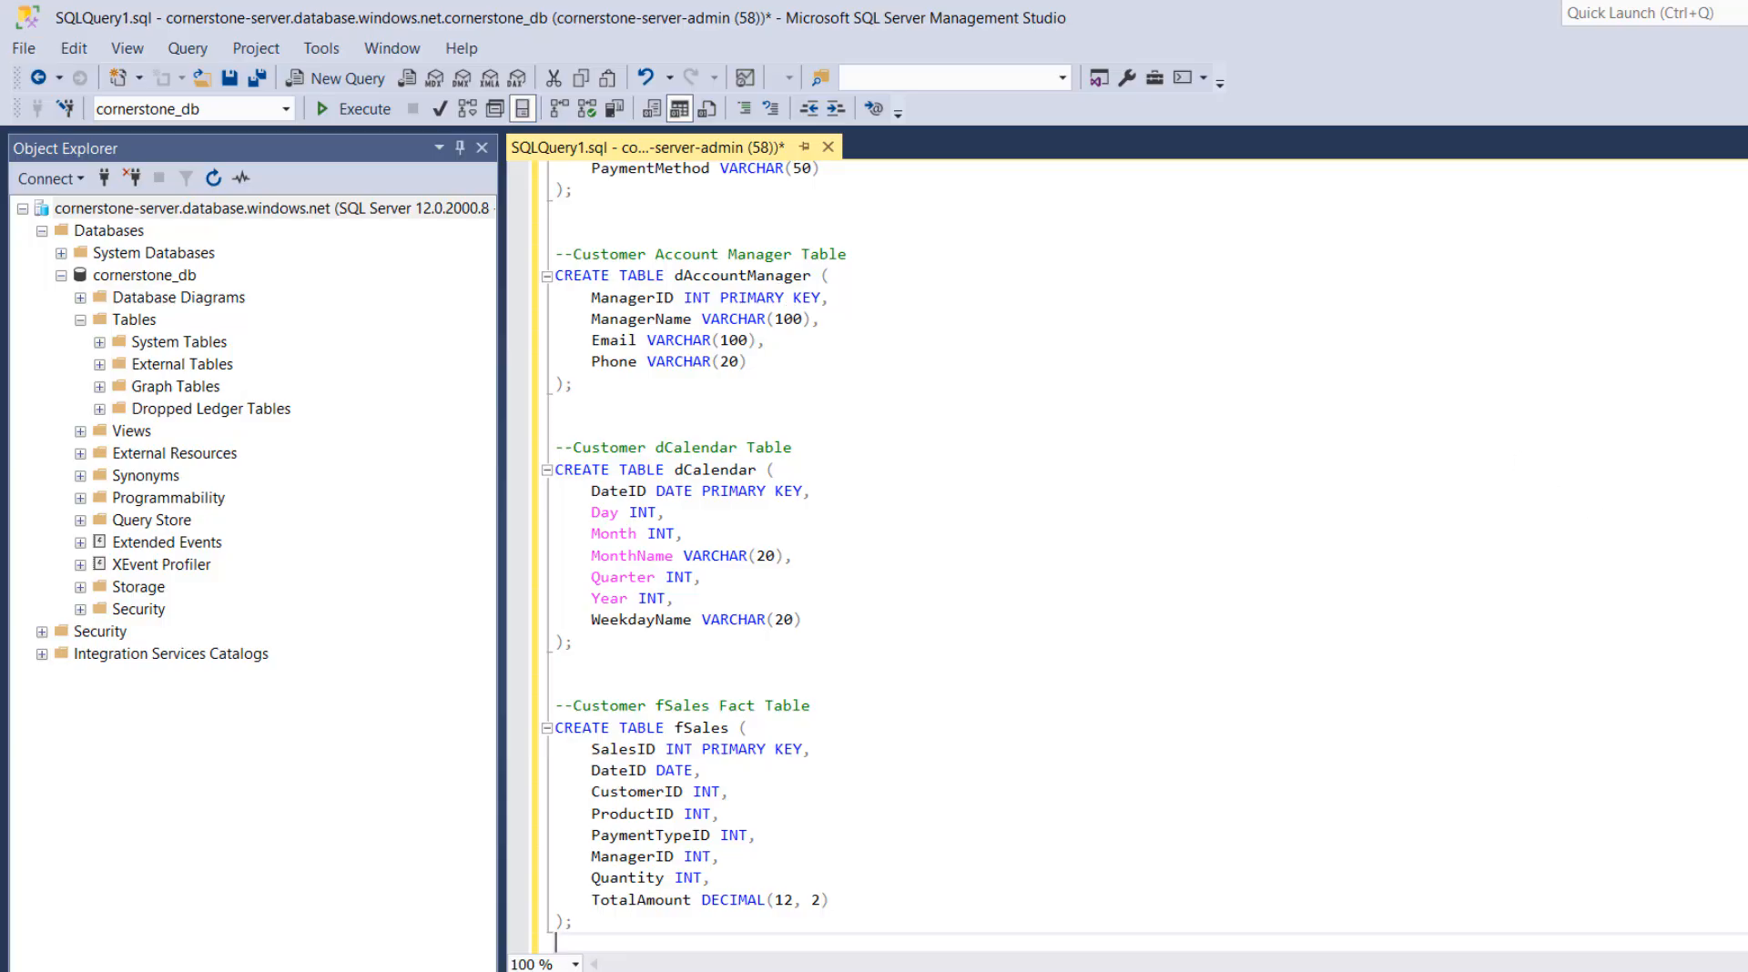
scroll(1128, 557, up, 8)
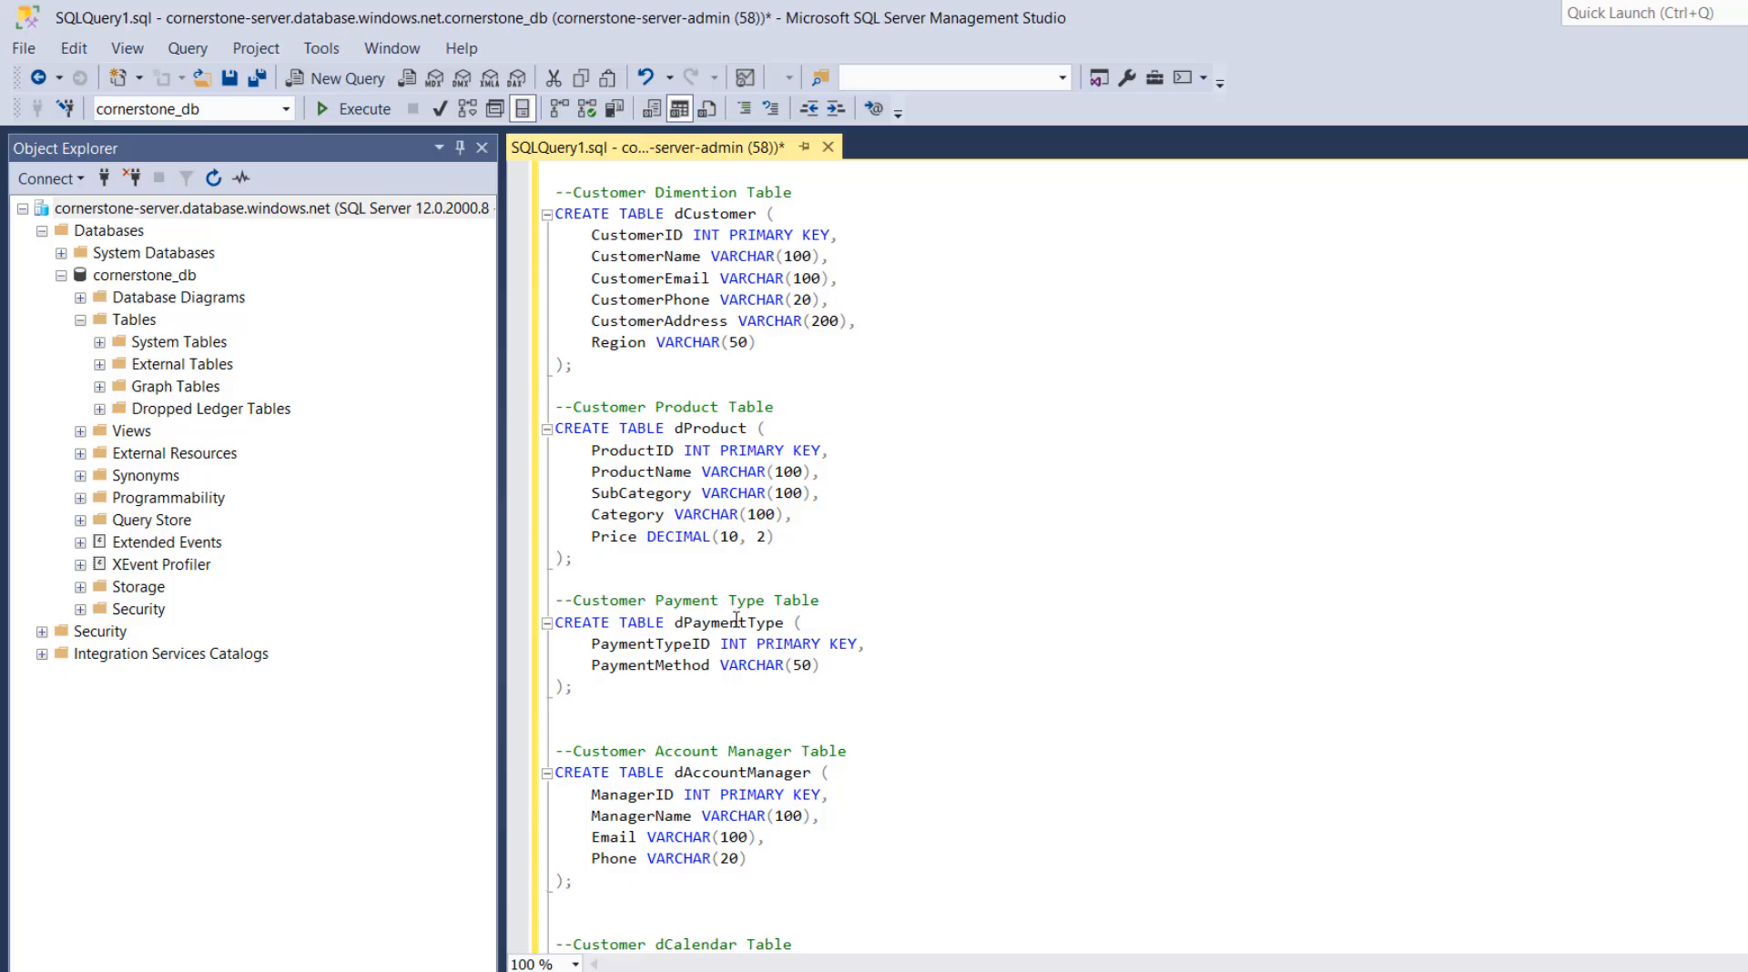
Examine the table definitions in the script, from dPaymentType and dAccountManager through dCalendar to the fSales fact table
drag(860, 682, 551, 622)
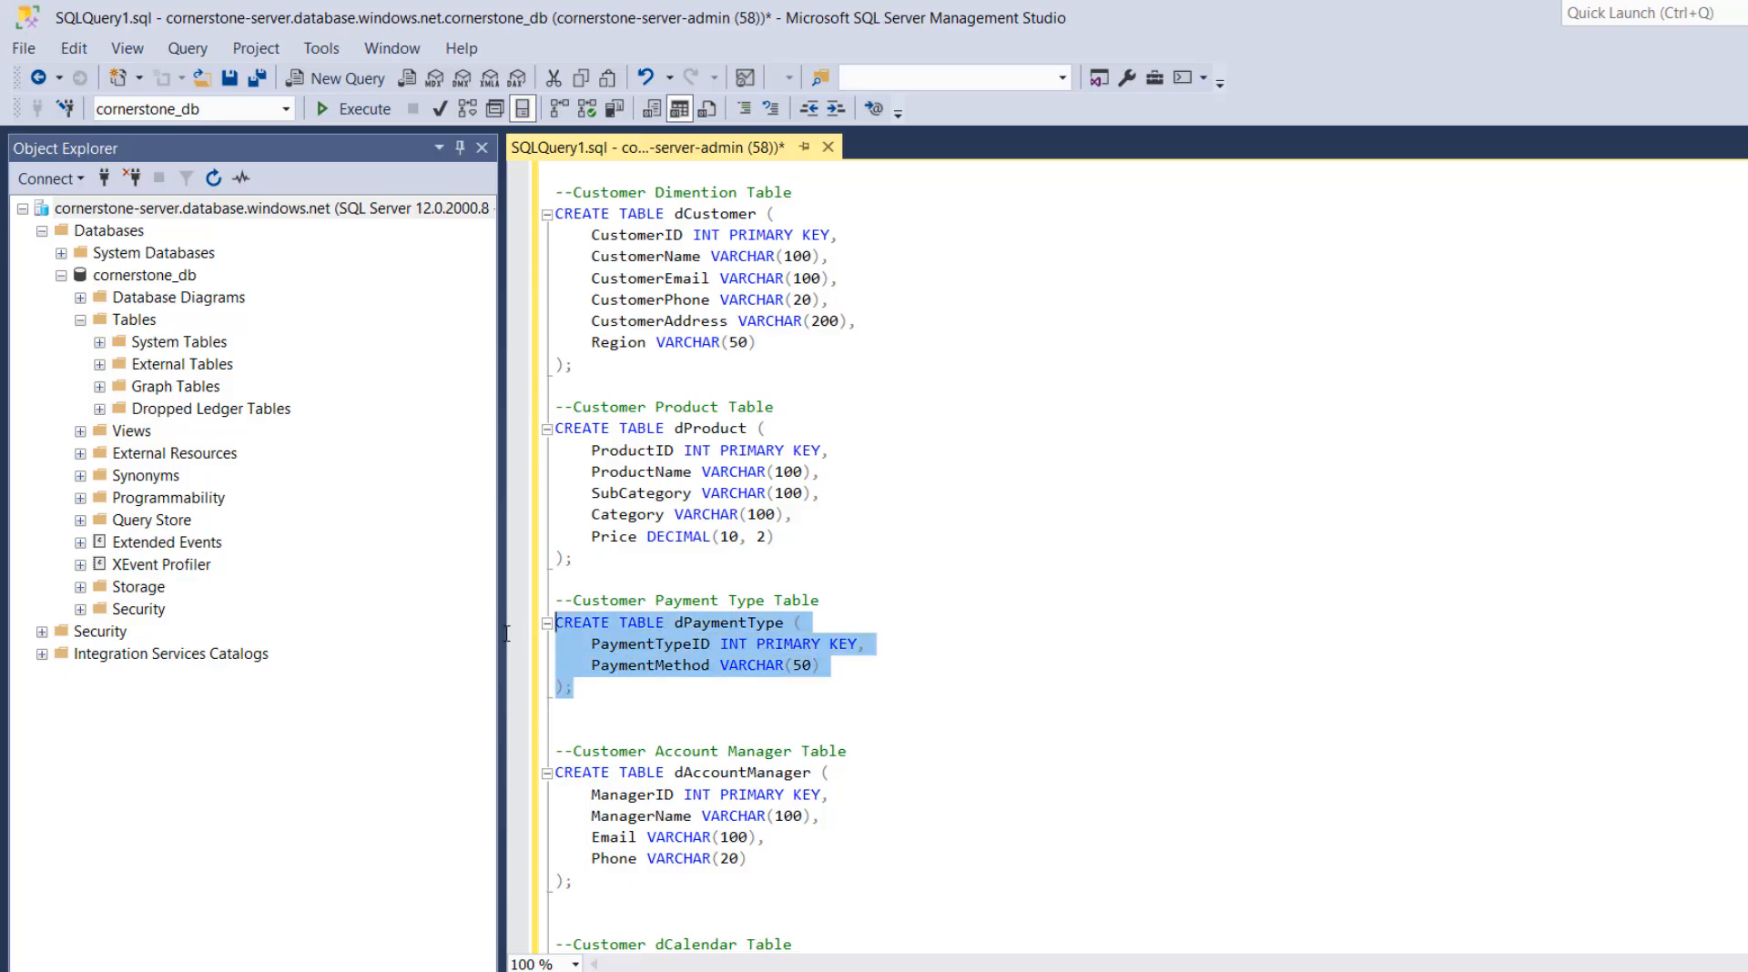
click(821, 665)
key(Down)
key(Down)
key(Down)
key(Down)
key(Down)
key(Down)
key(Down)
key(Down)
key(Down)
key(Down)
key(Down)
key(Down)
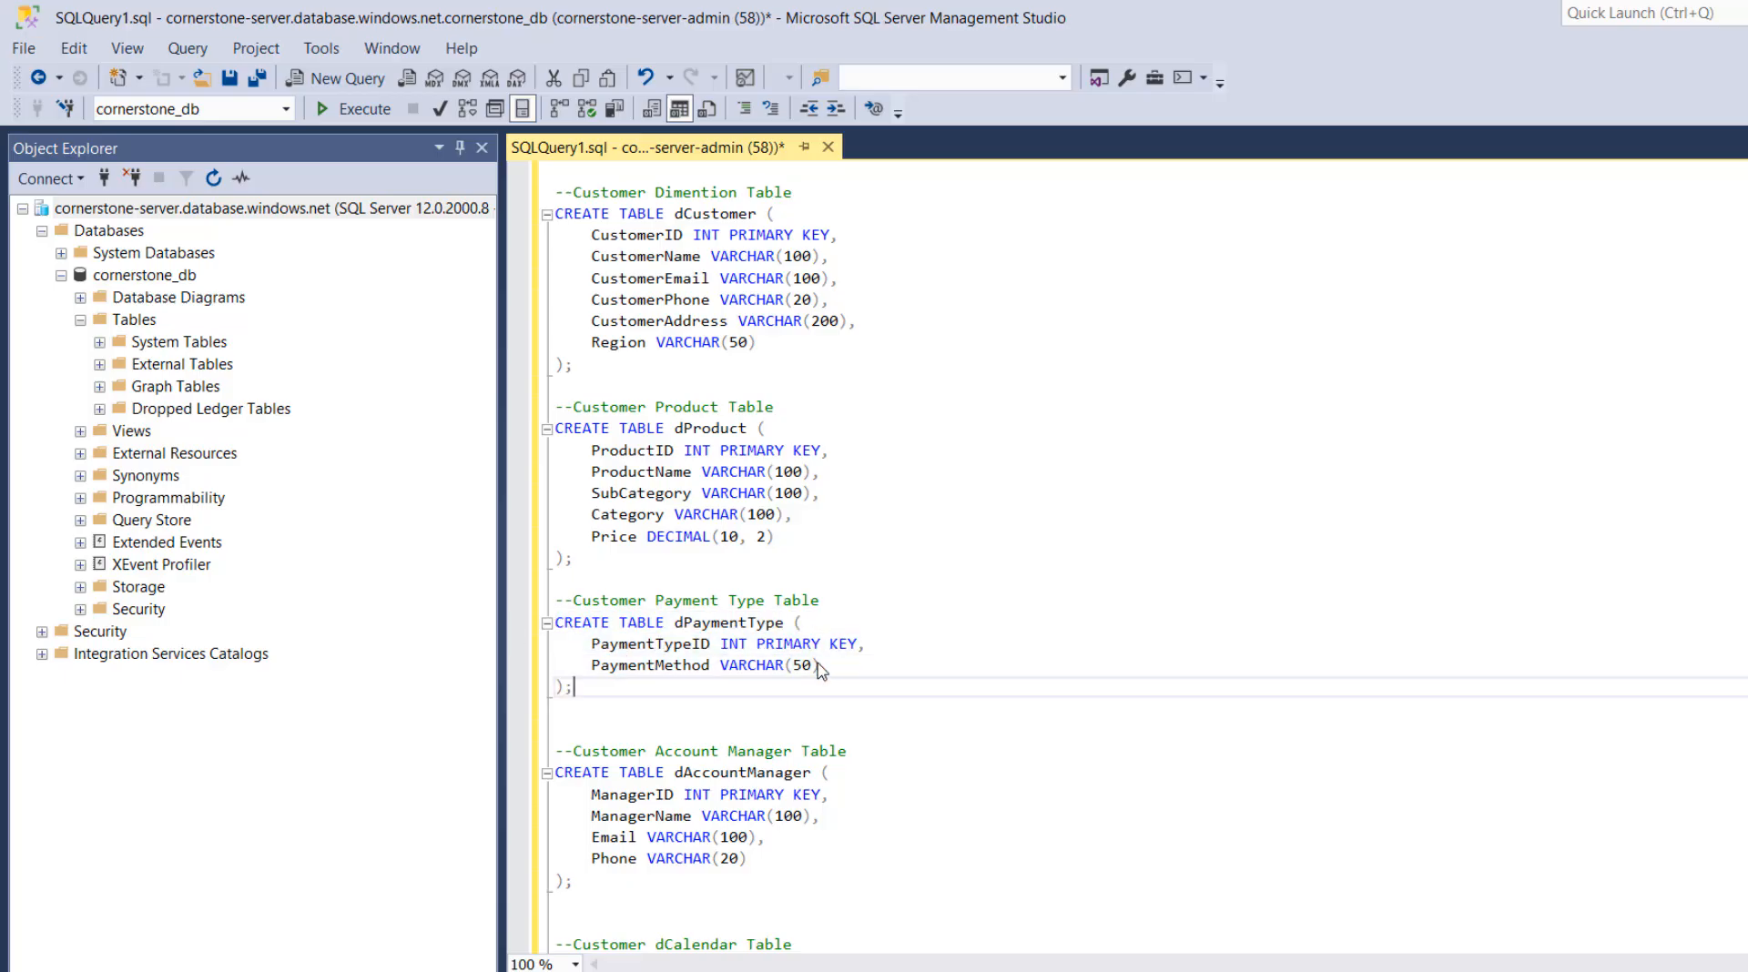
drag(740, 881, 806, 715)
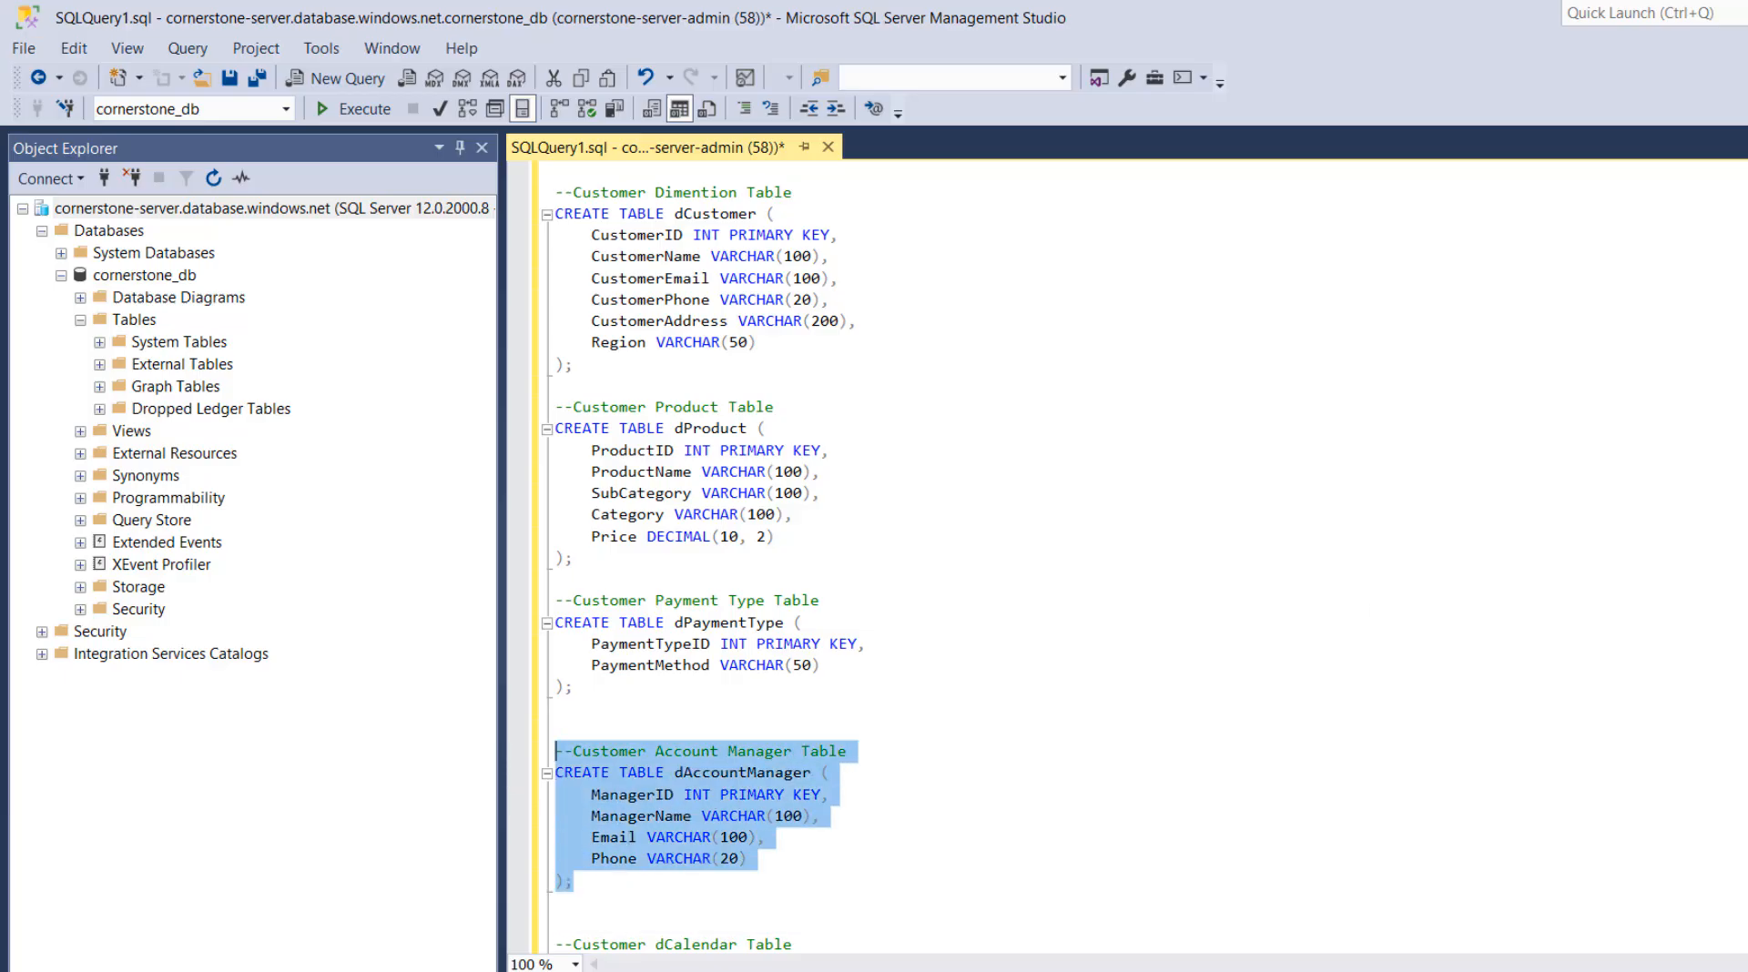
scroll(696, 557, down, 8)
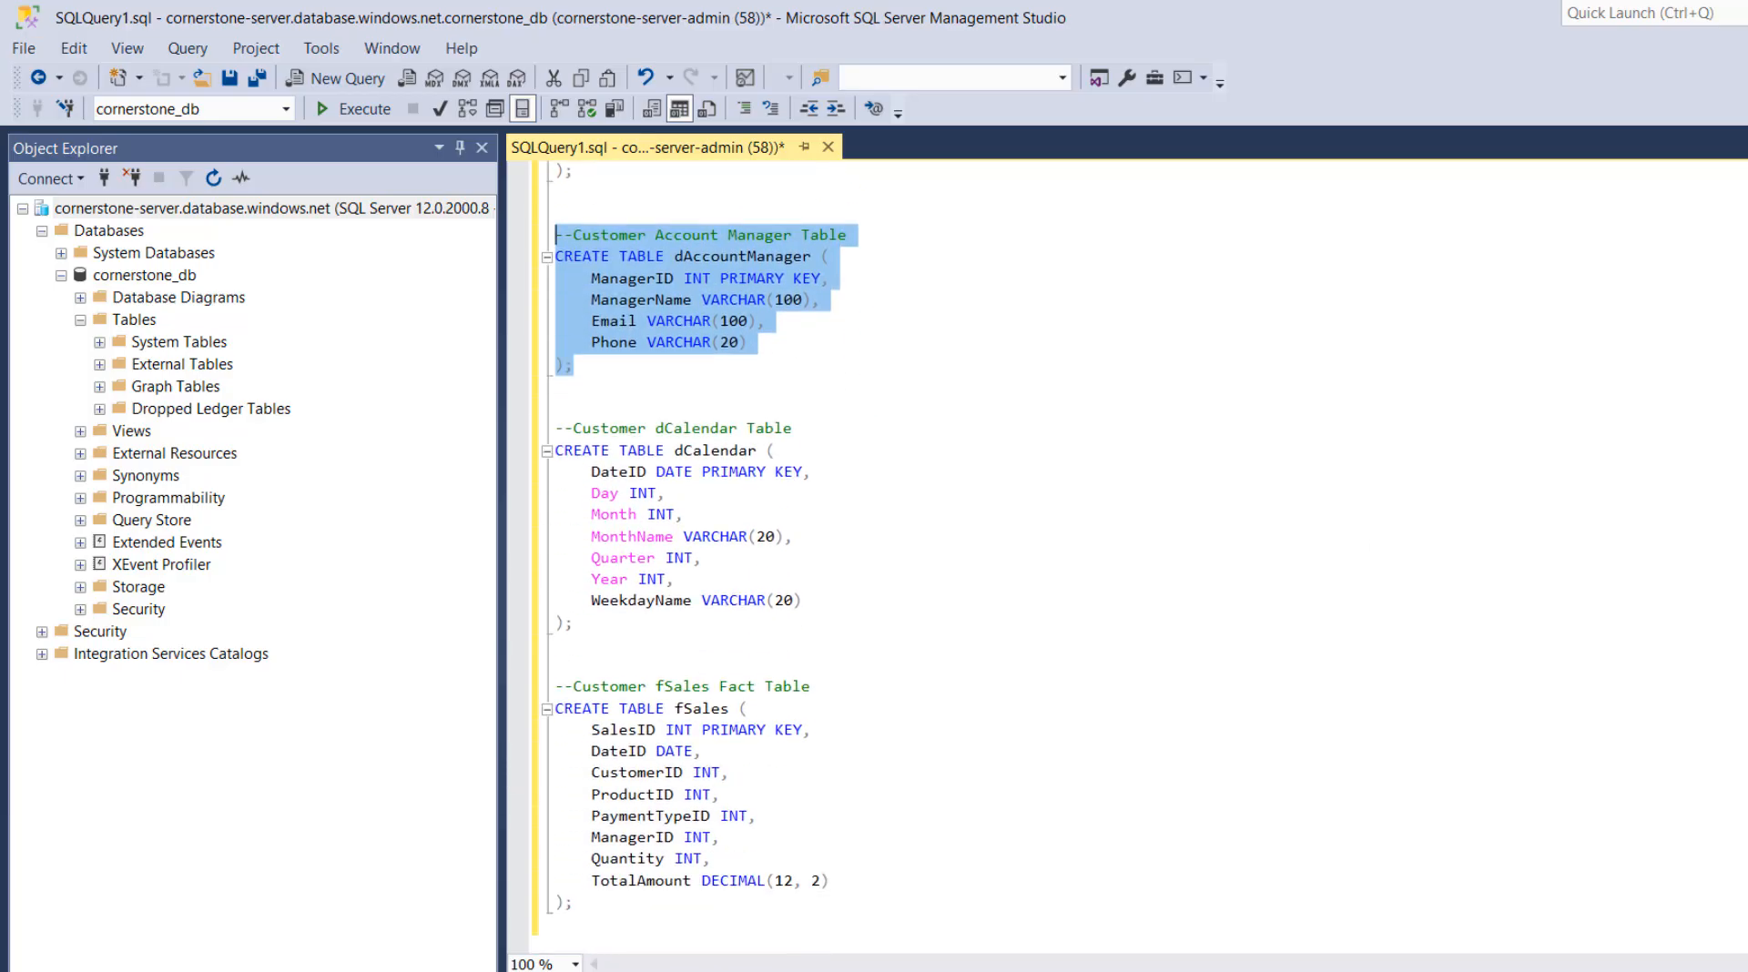
drag(841, 625, 514, 423)
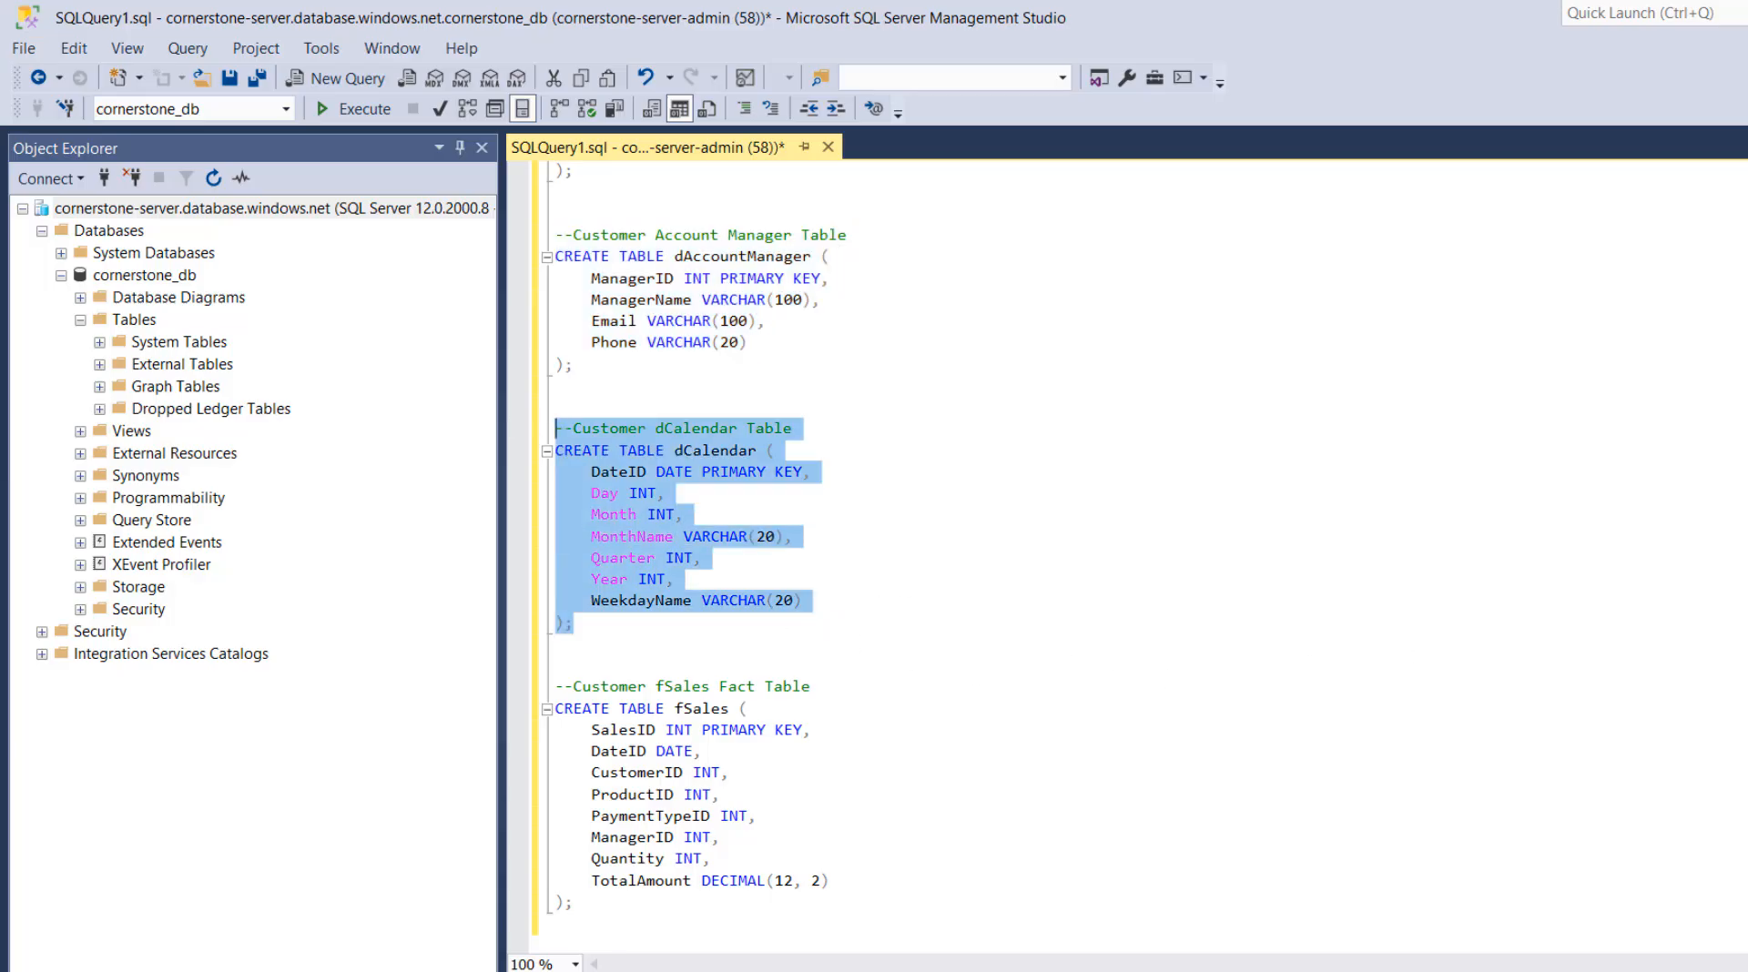
scroll(697, 558, down, 3)
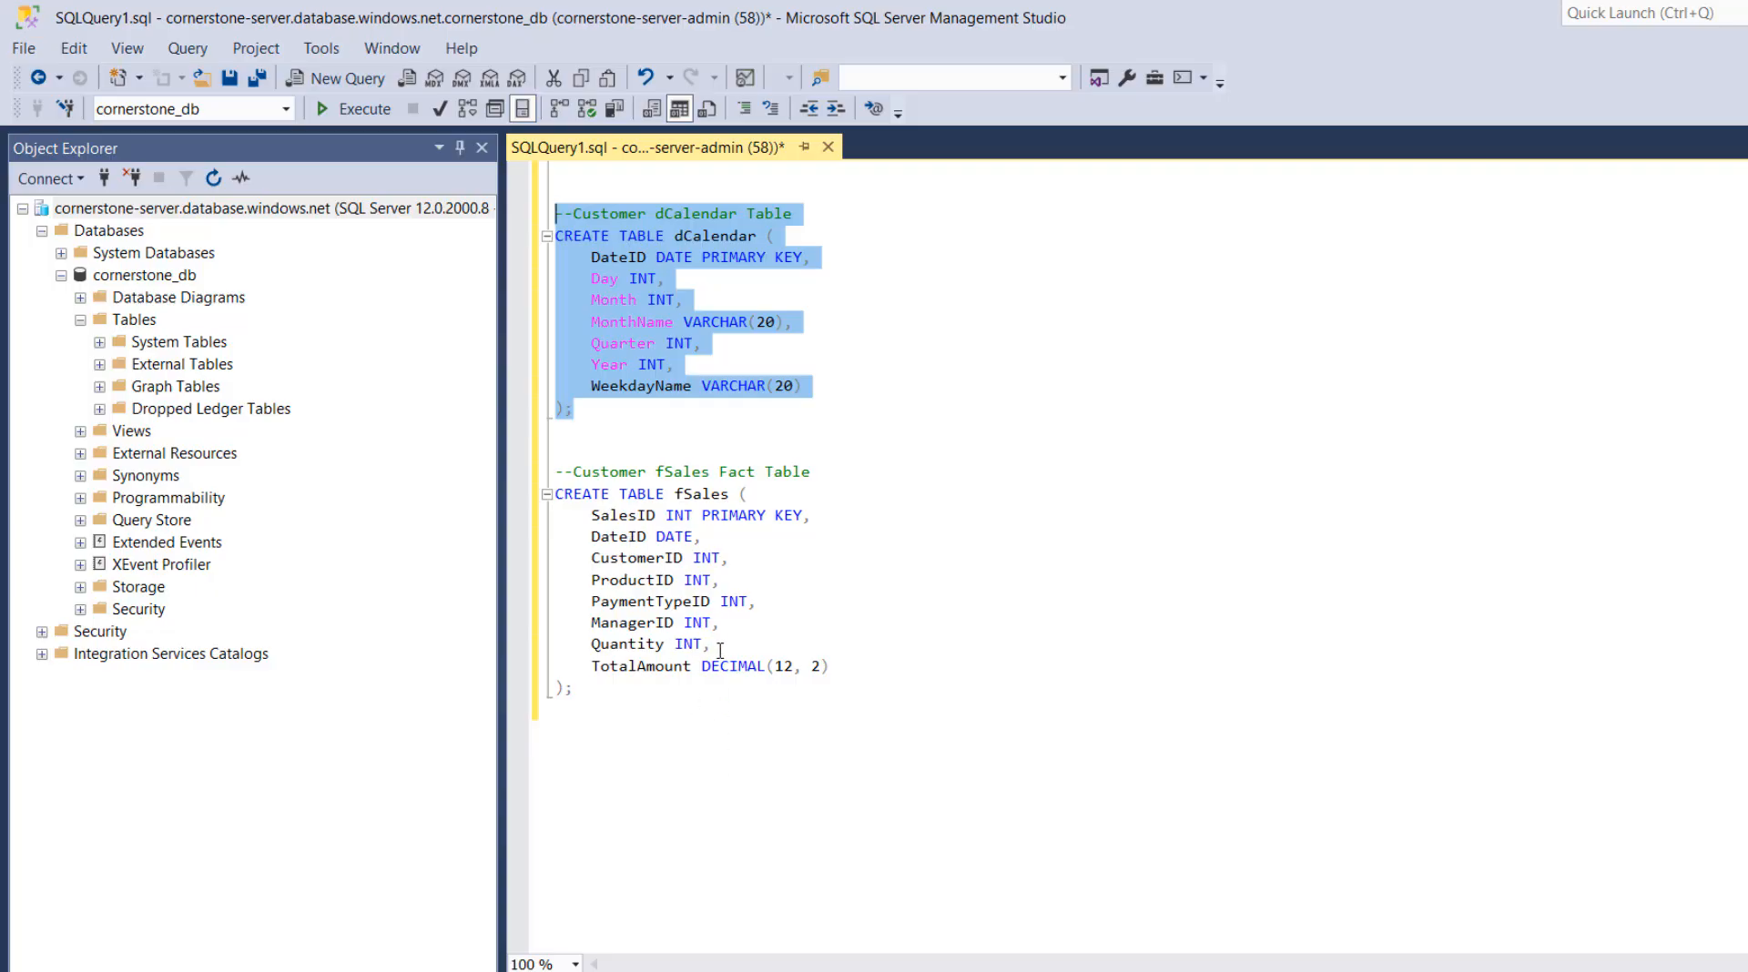
drag(720, 650, 552, 493)
double_click(765, 621)
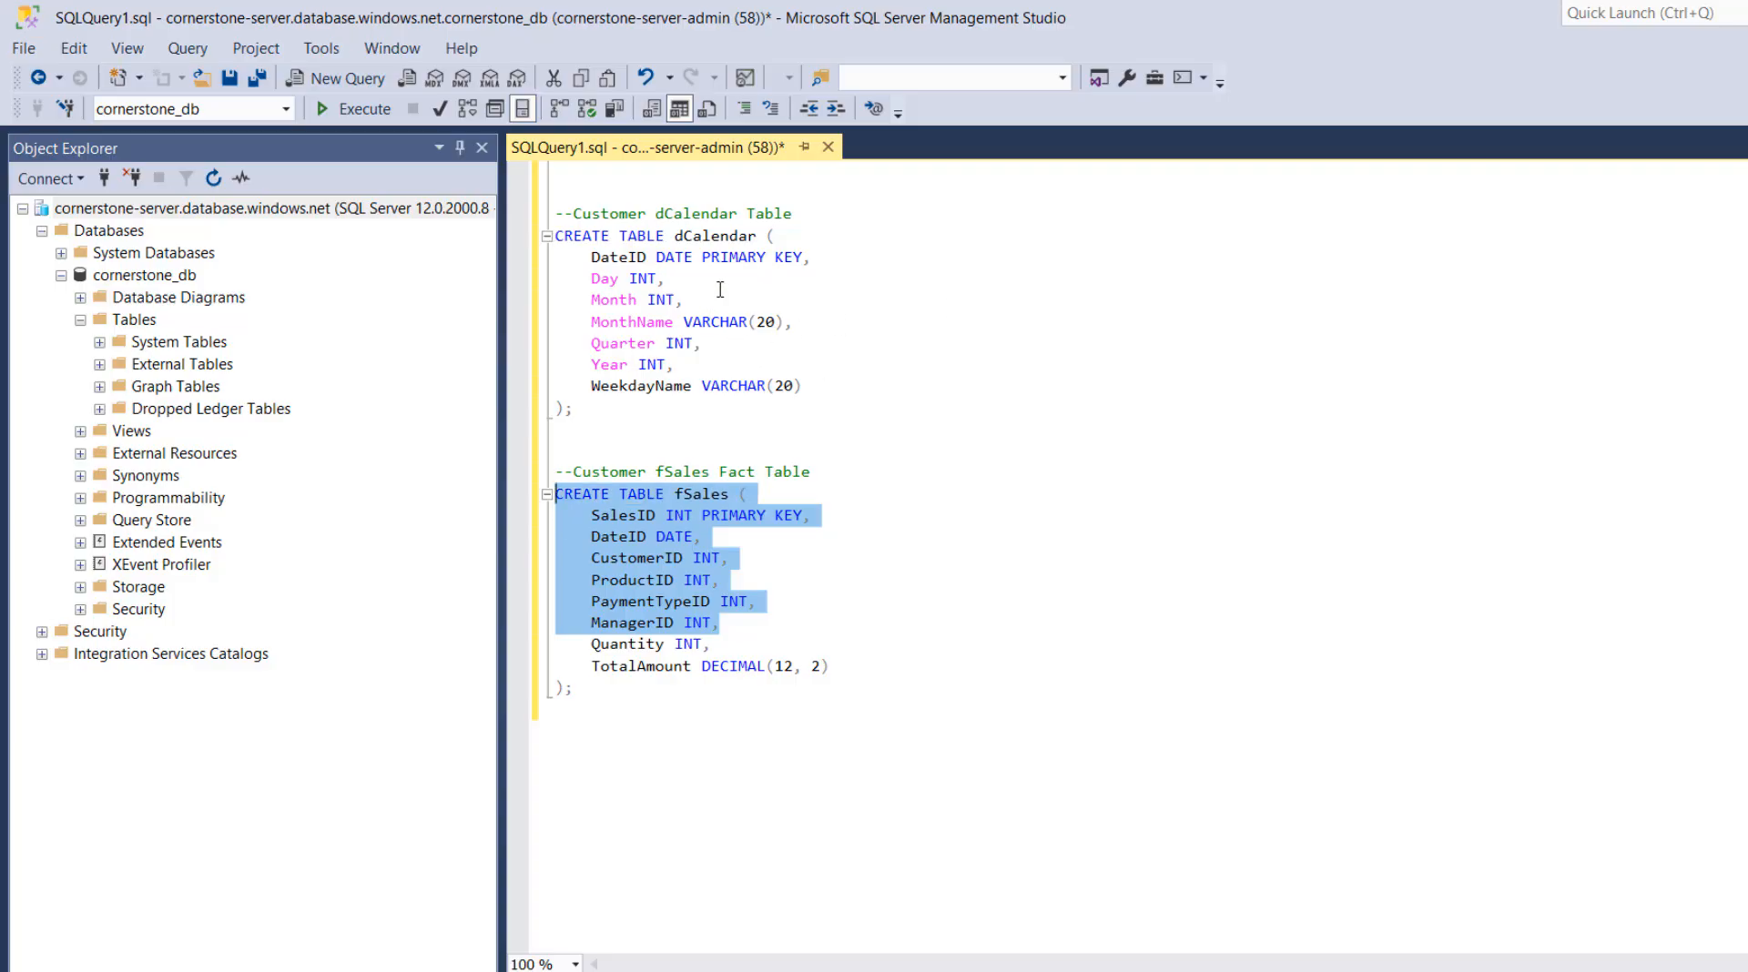
click(1180, 427)
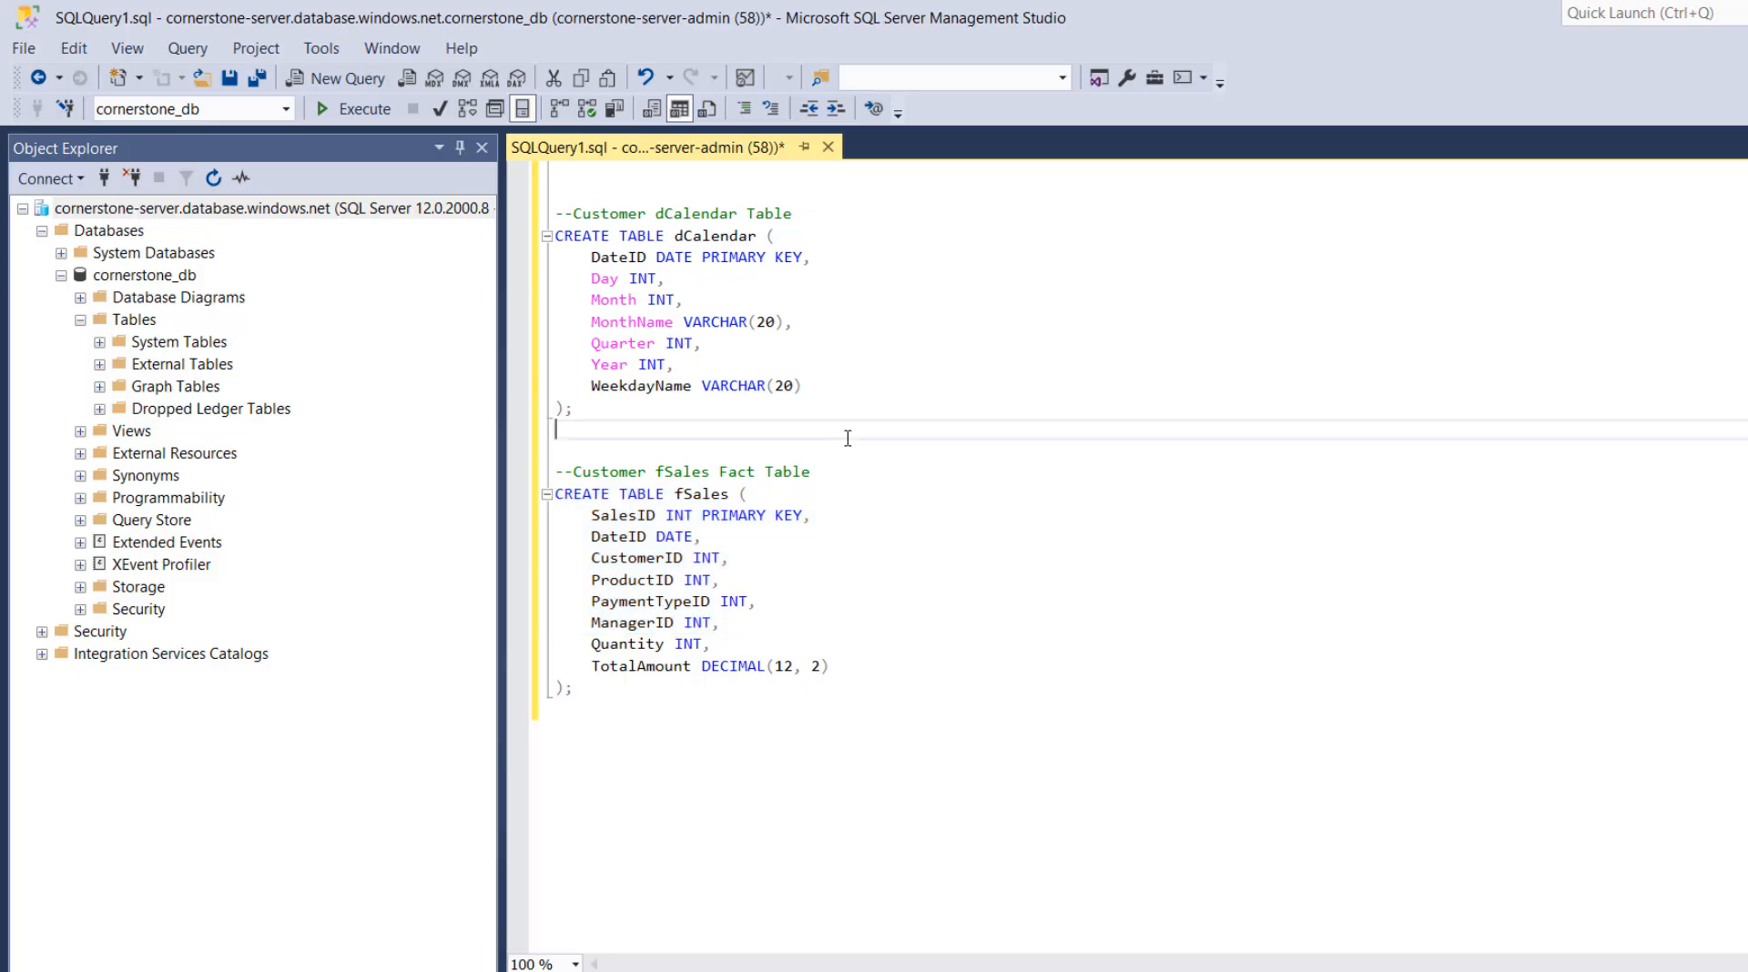
Execute the entire table-creation script, and refresh cornerstone_db to list its tables
key(ctrl+a)
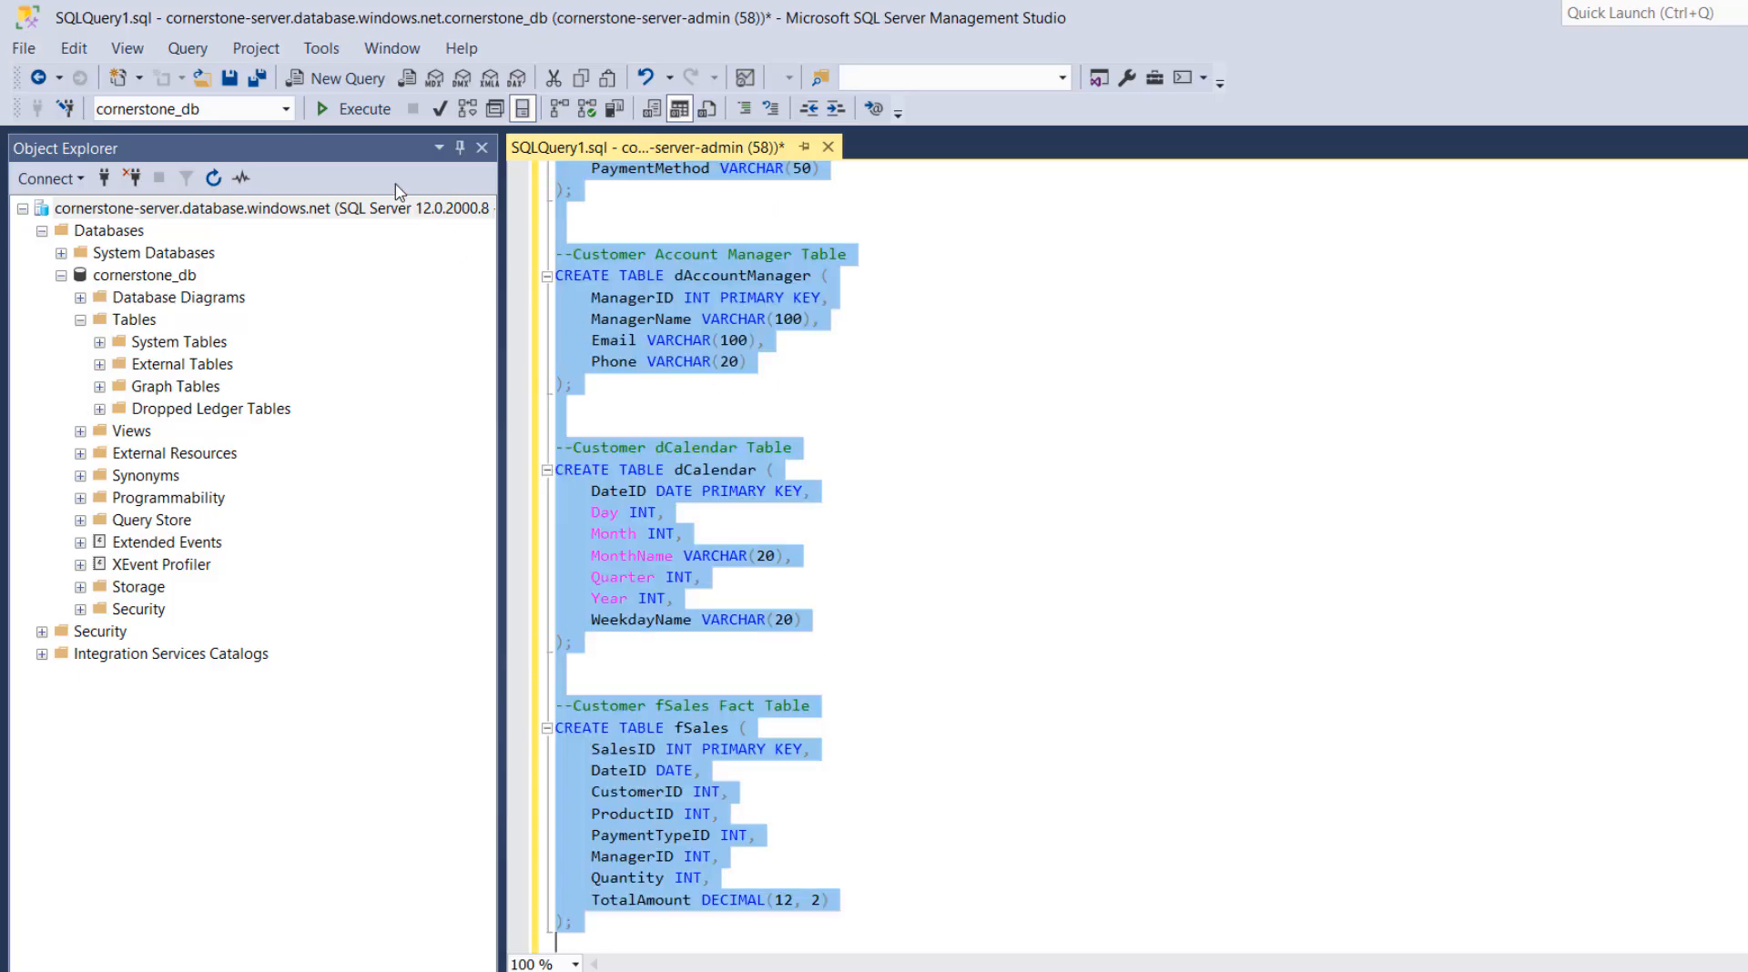
click(351, 116)
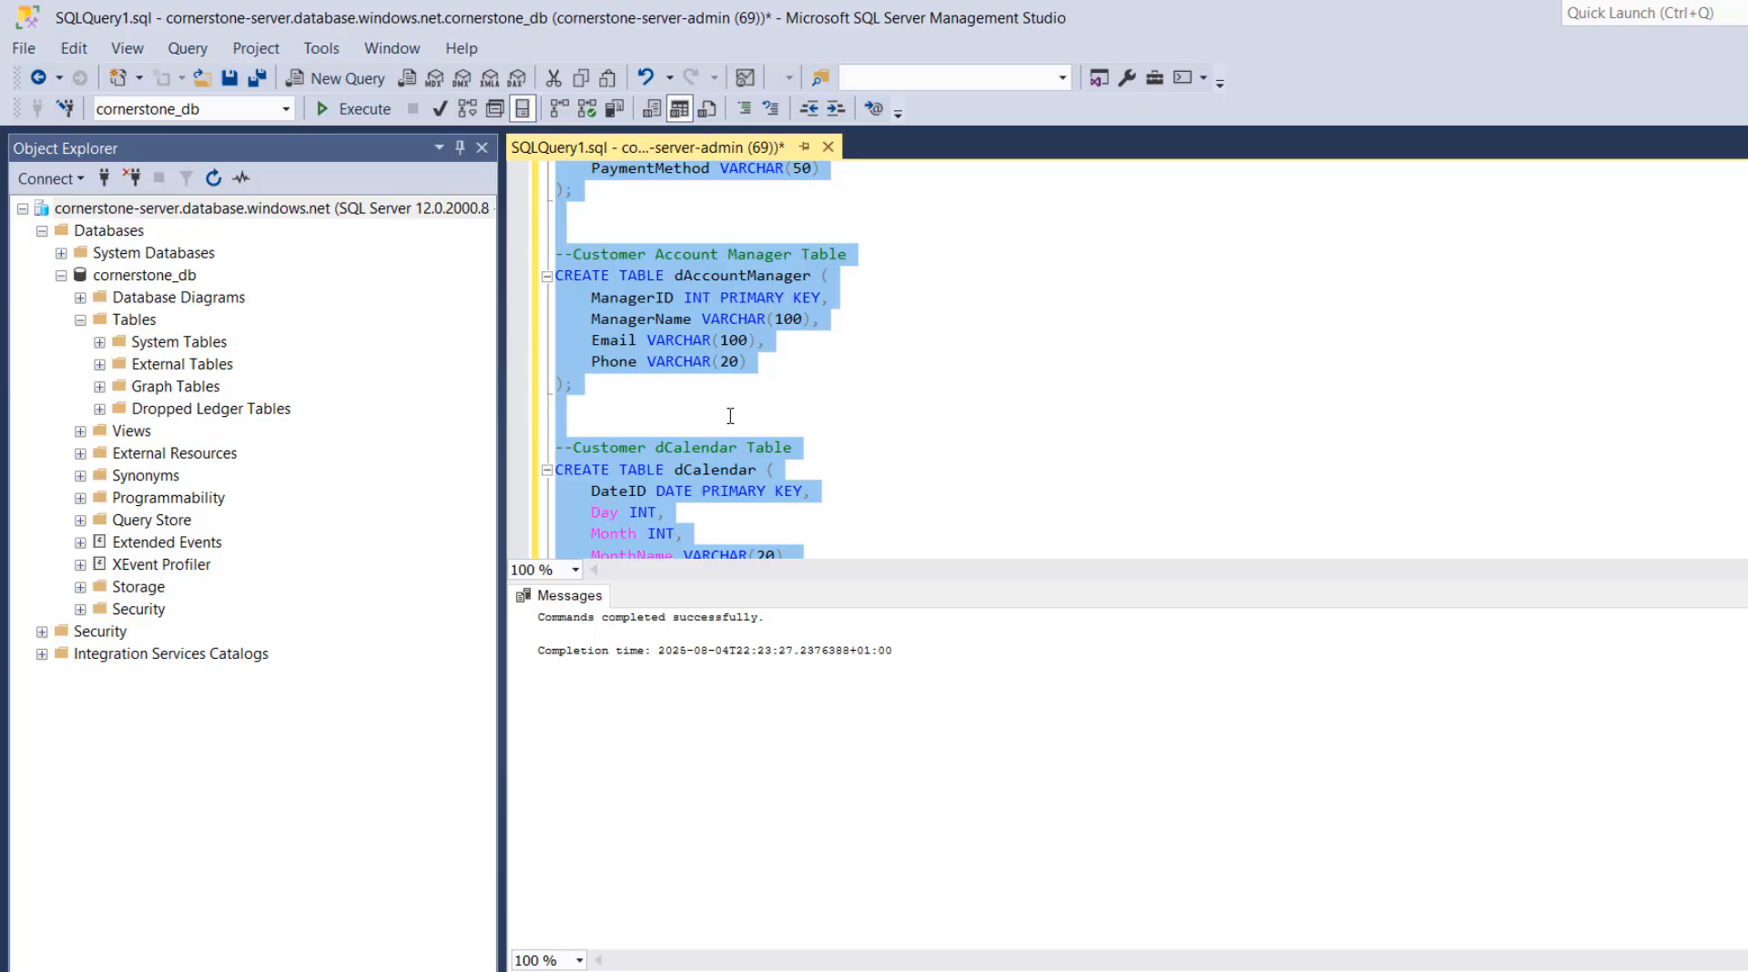
click(151, 278)
right_click(152, 286)
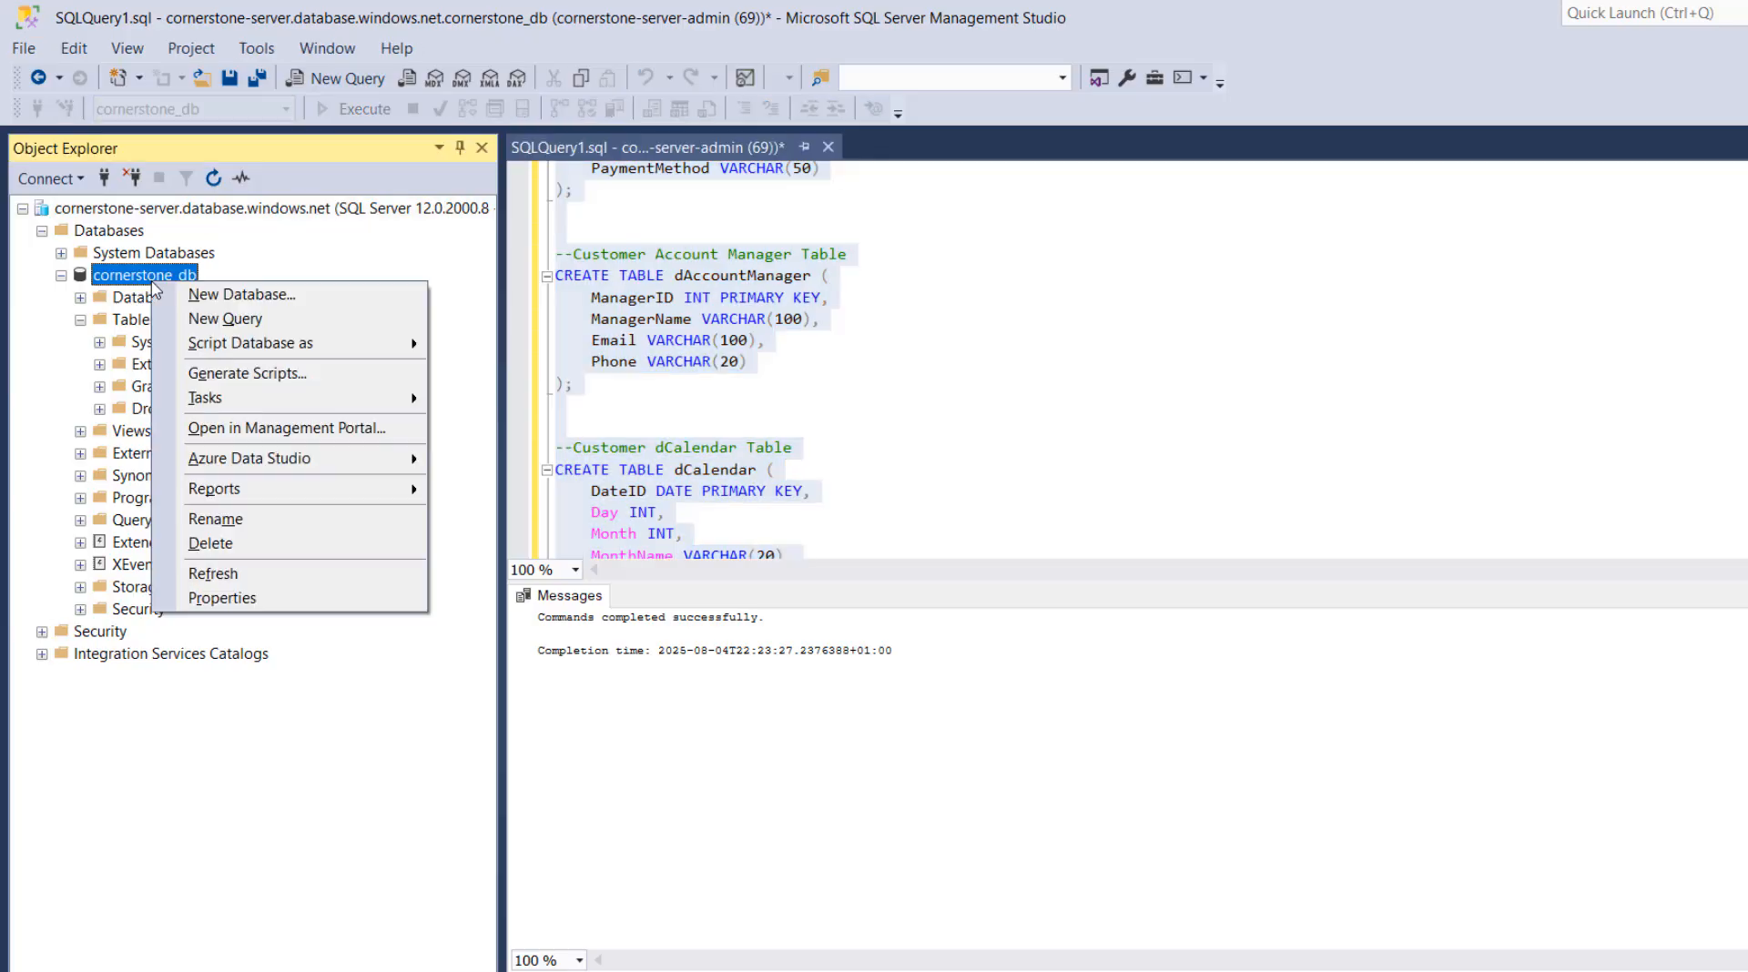
click(215, 587)
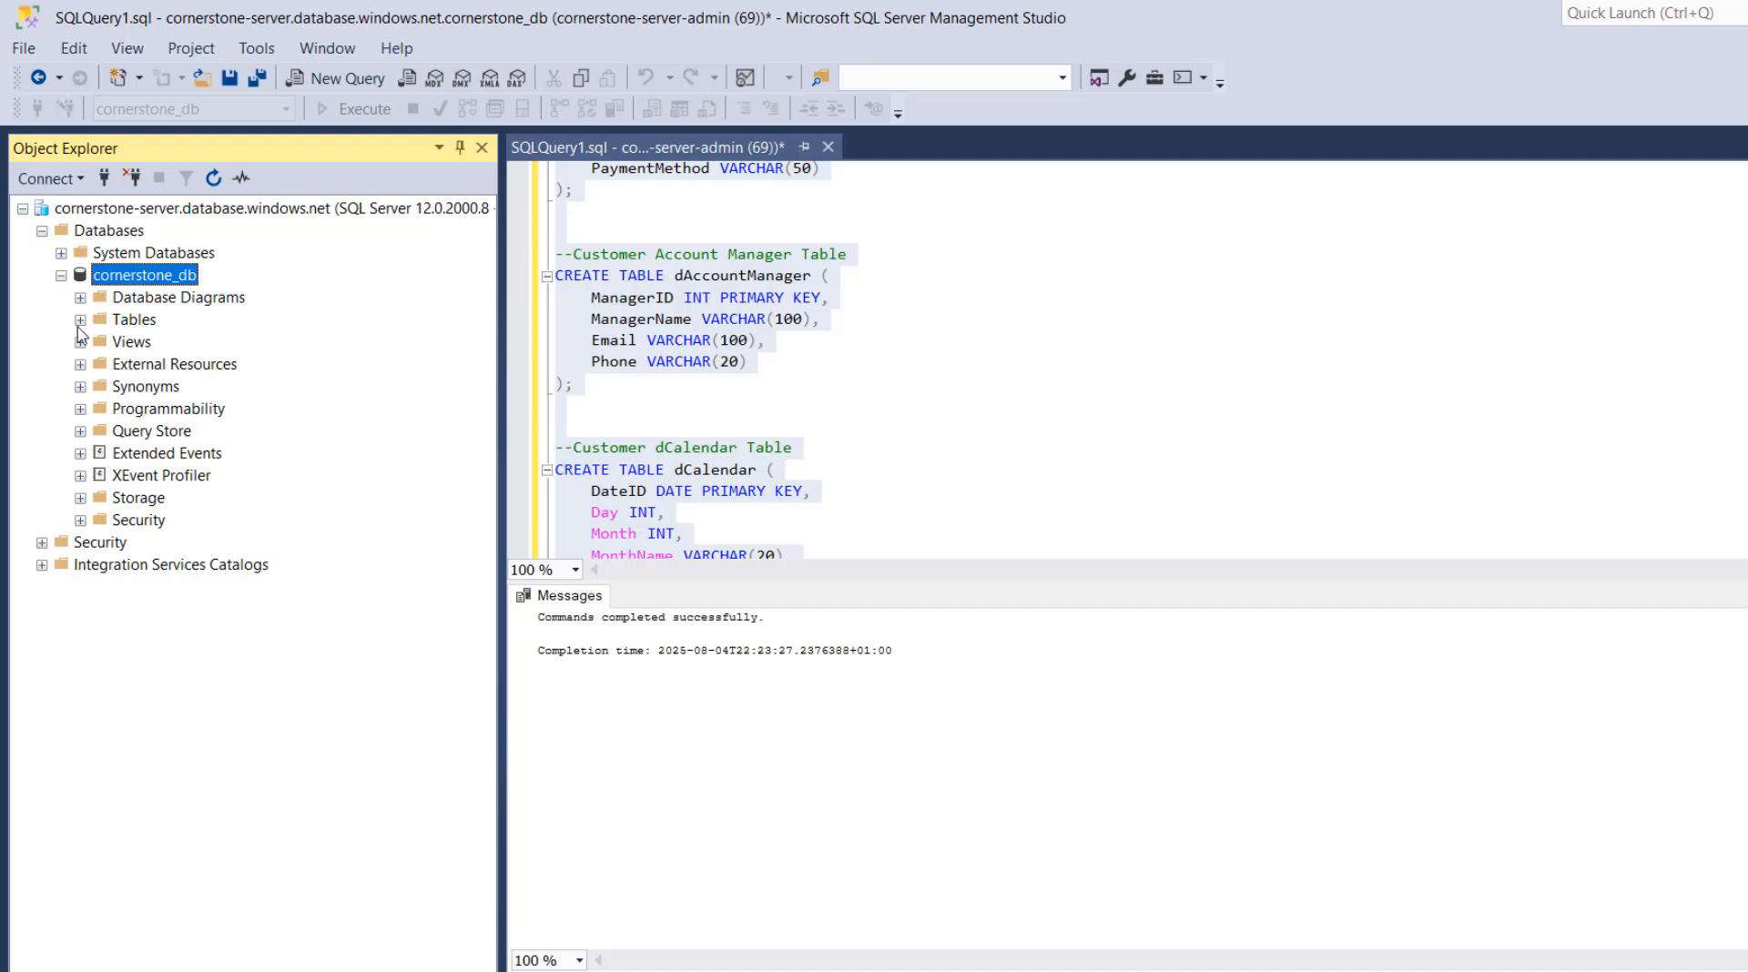
click(80, 321)
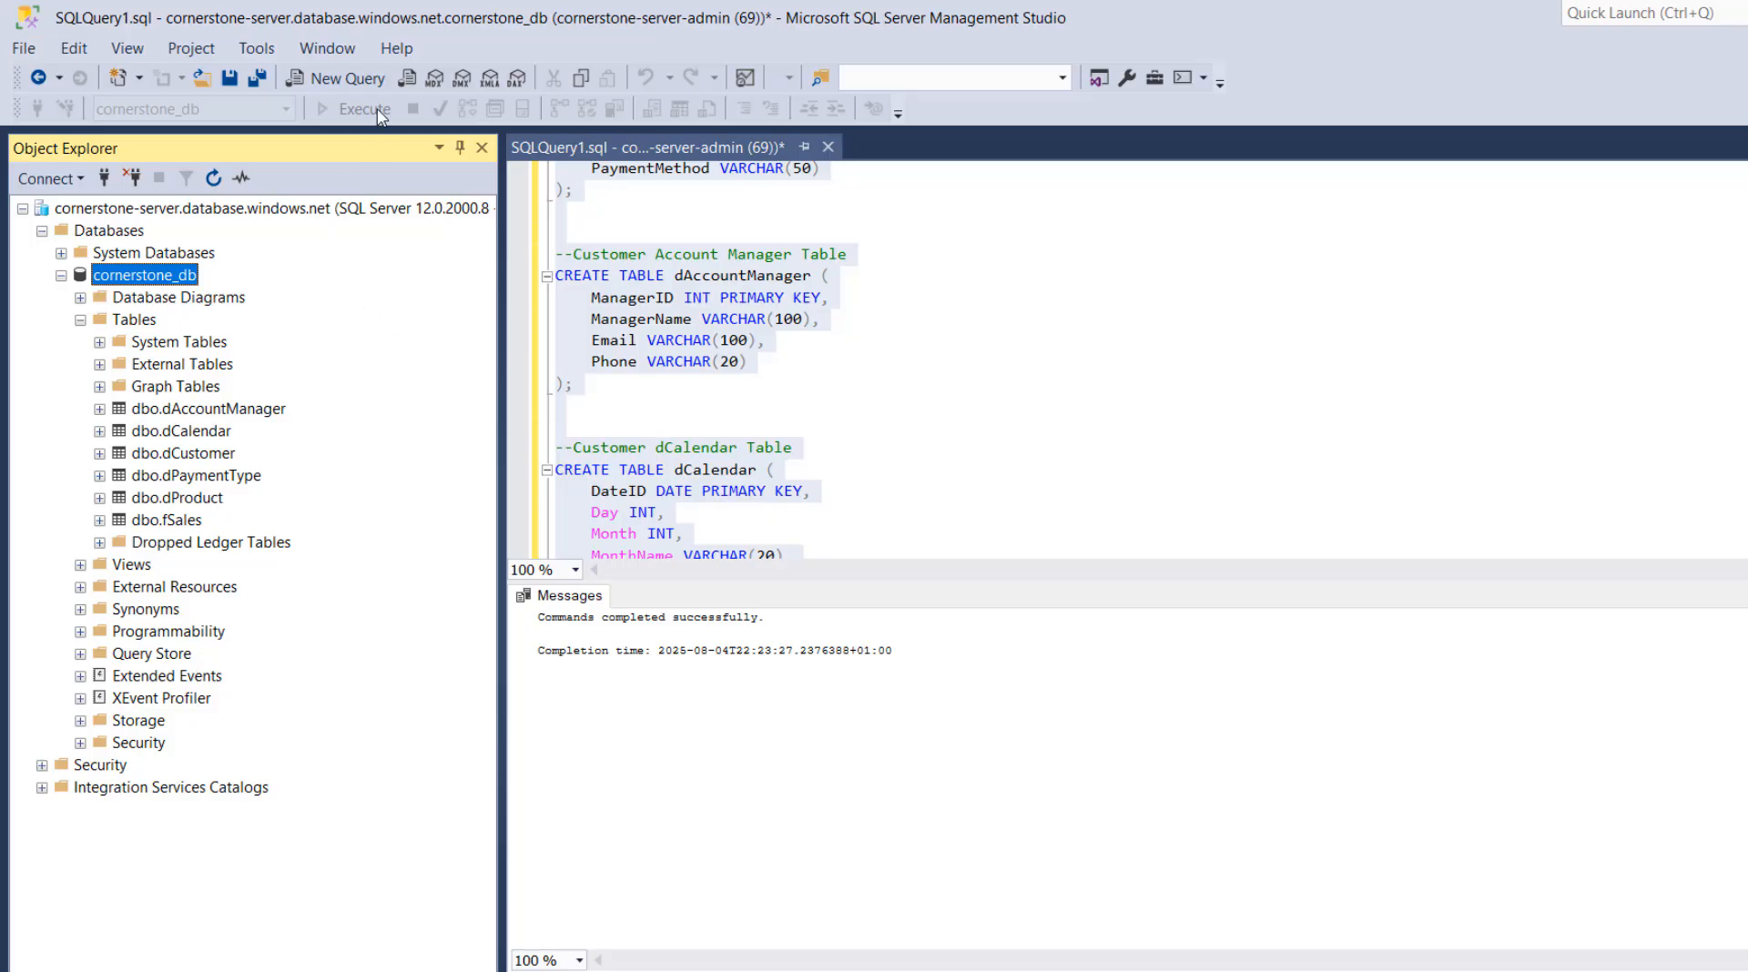
Open a new query on cornerstone_db and paste the script of INSERT statements for the six dimension and fact tables
click(353, 82)
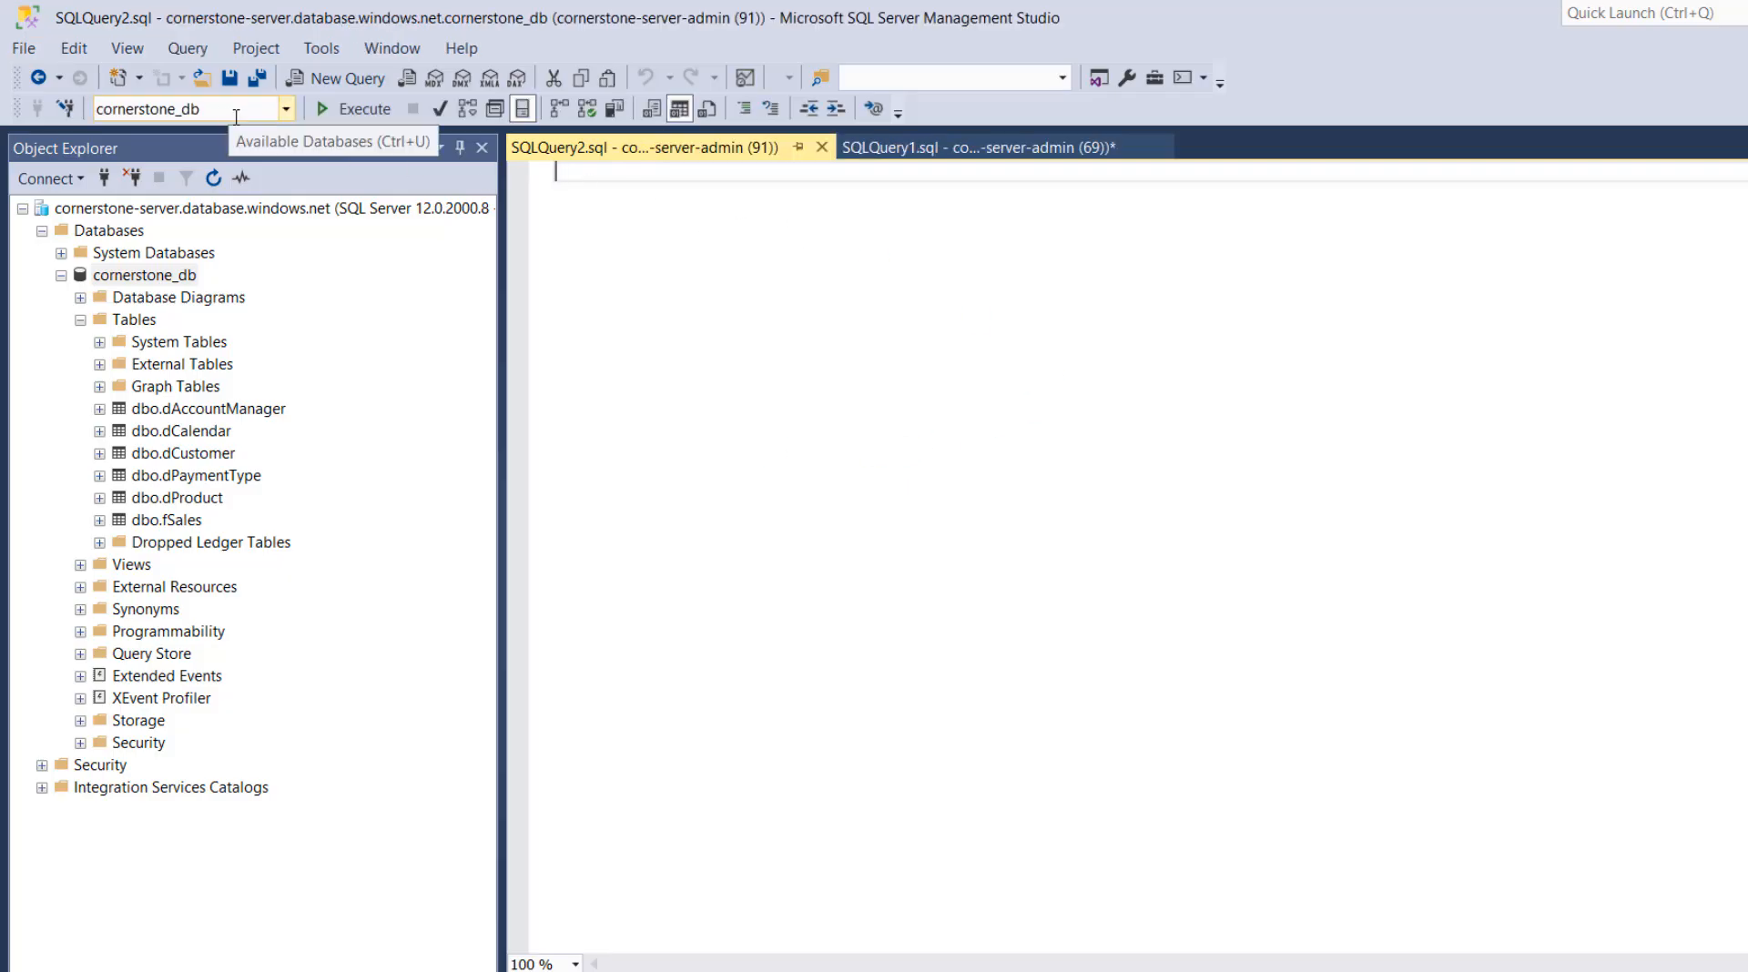
key(ctrl+v)
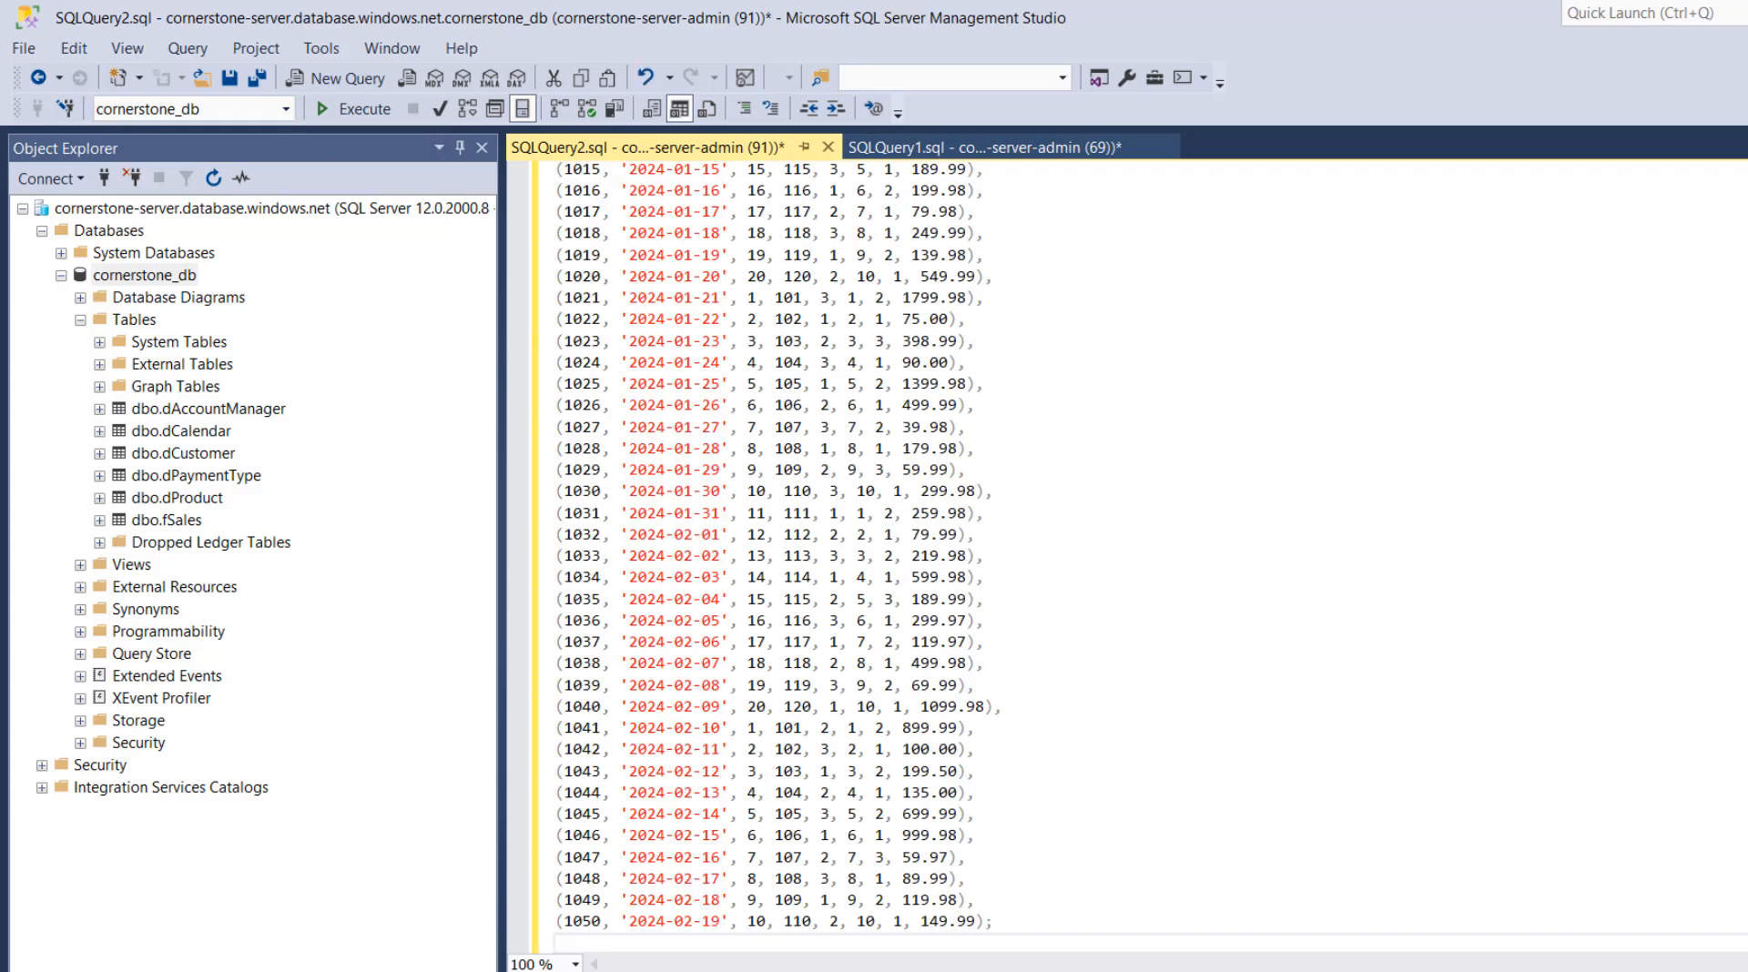
Examine the INSERT statements for the customer, product, payment type, account manager, calendar and fSales records
scroll(1129, 557, up, 20)
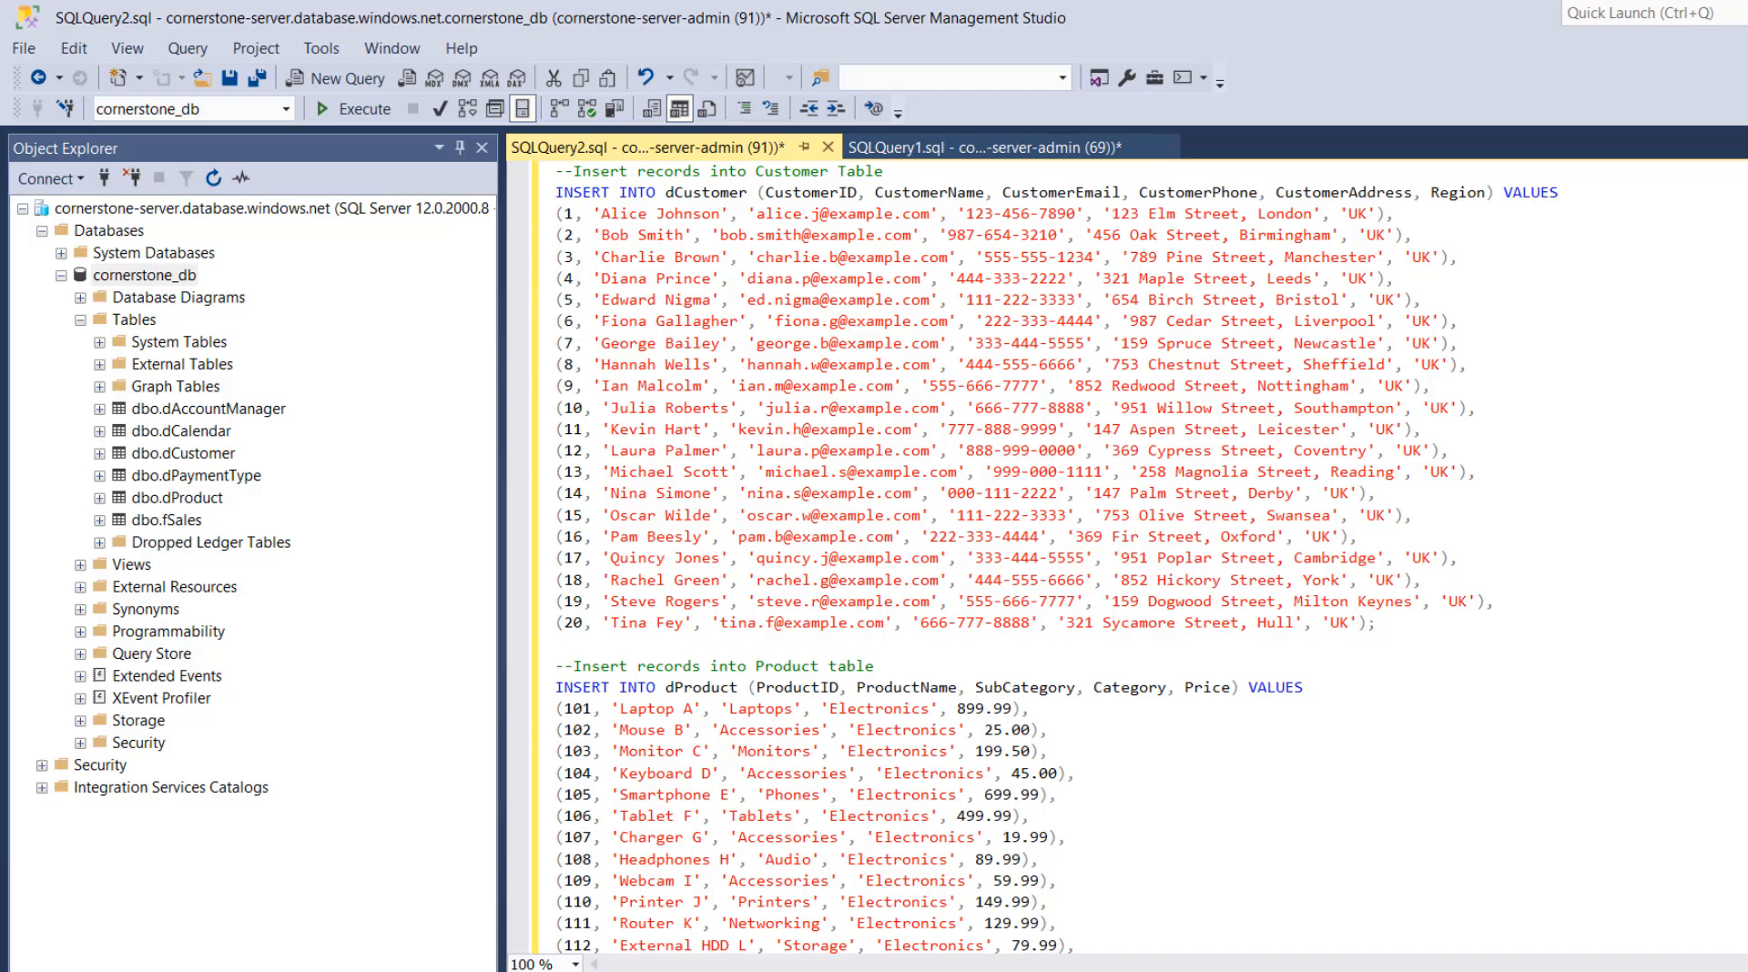
click(1409, 624)
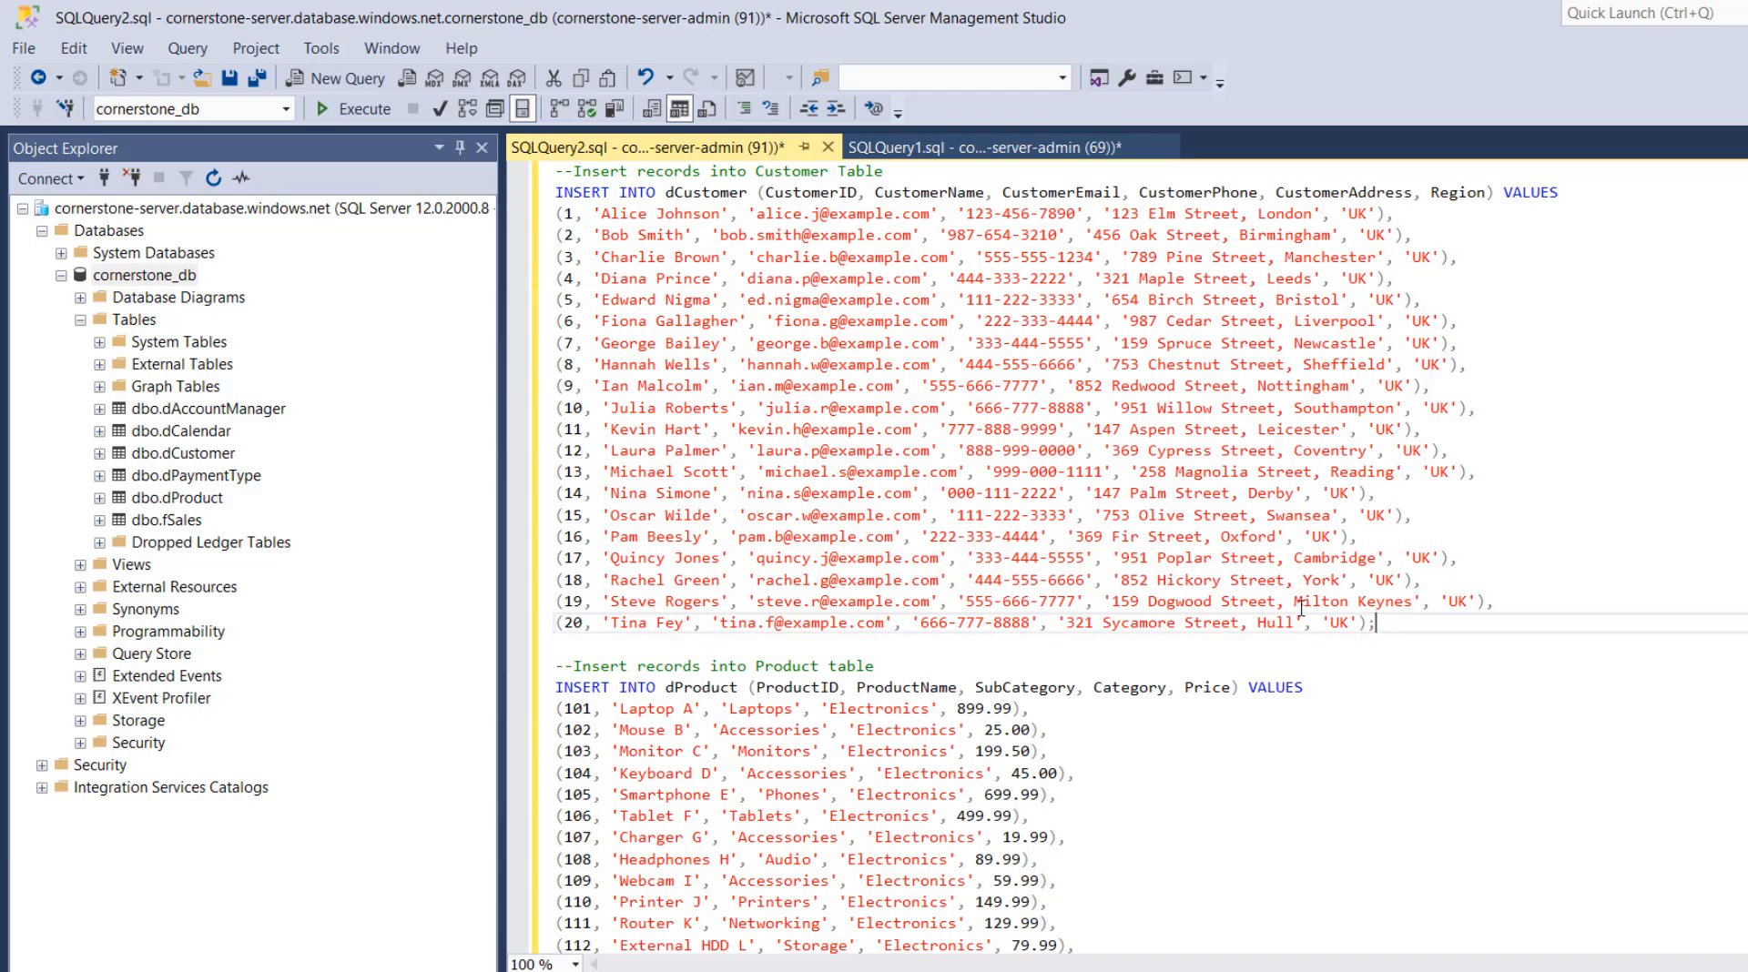
drag(1384, 625, 472, 175)
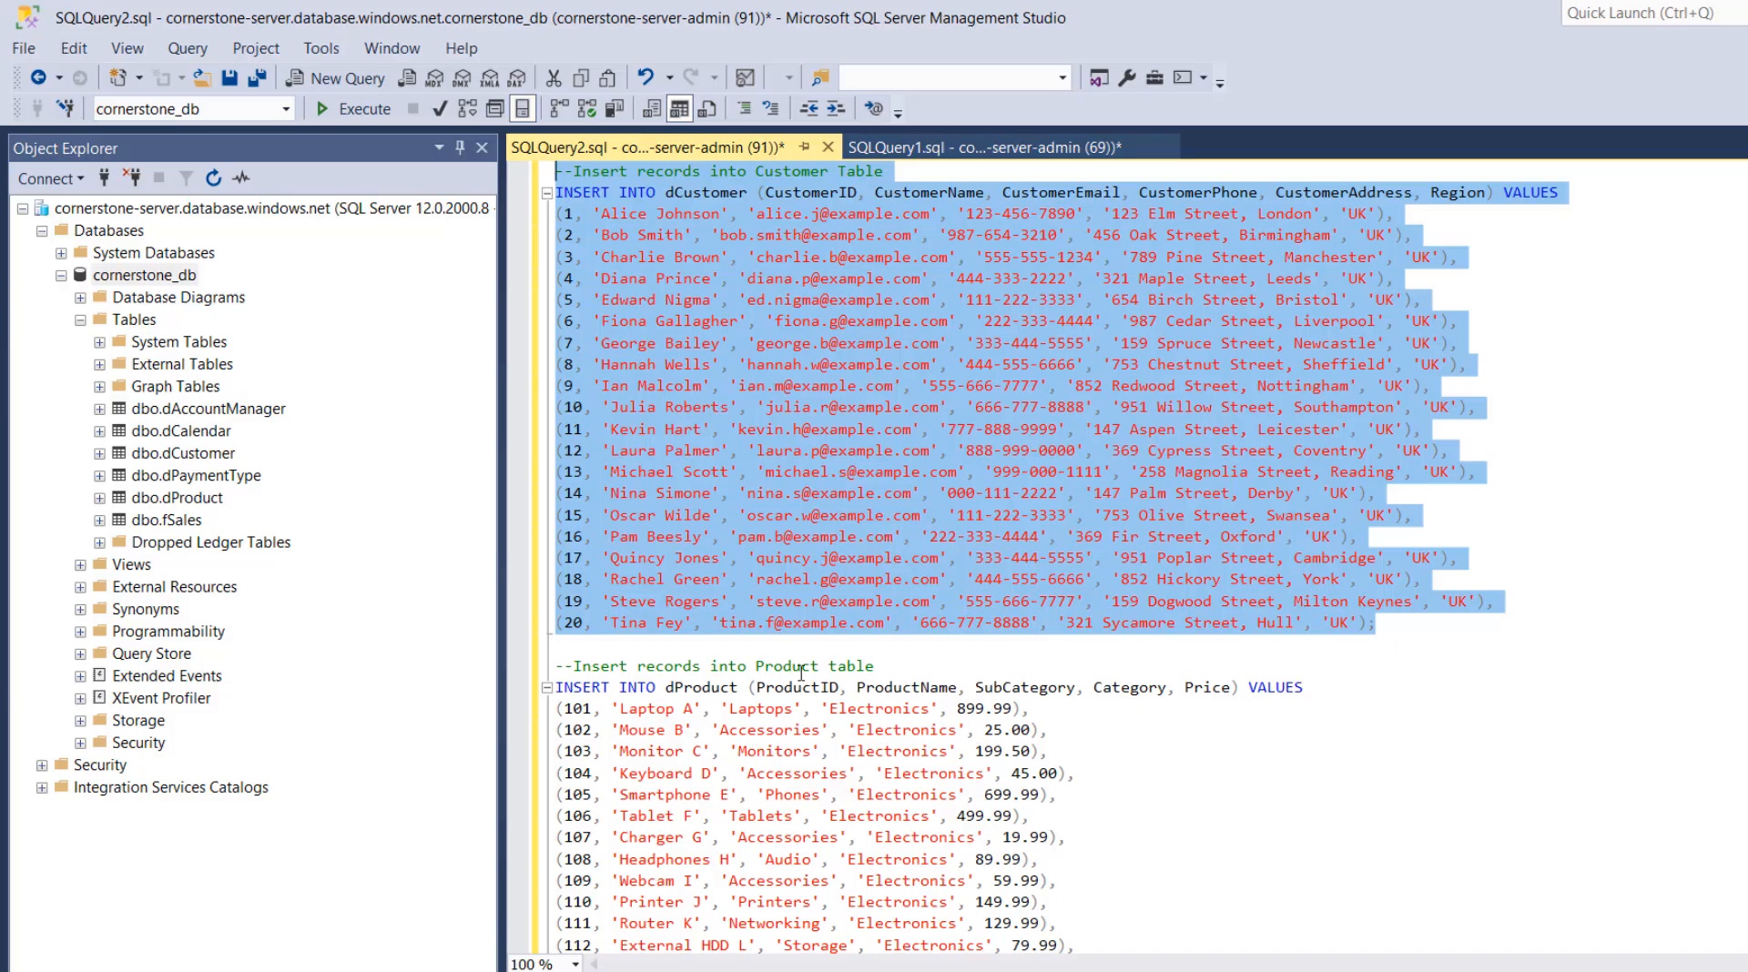
scroll(713, 515, down, 3)
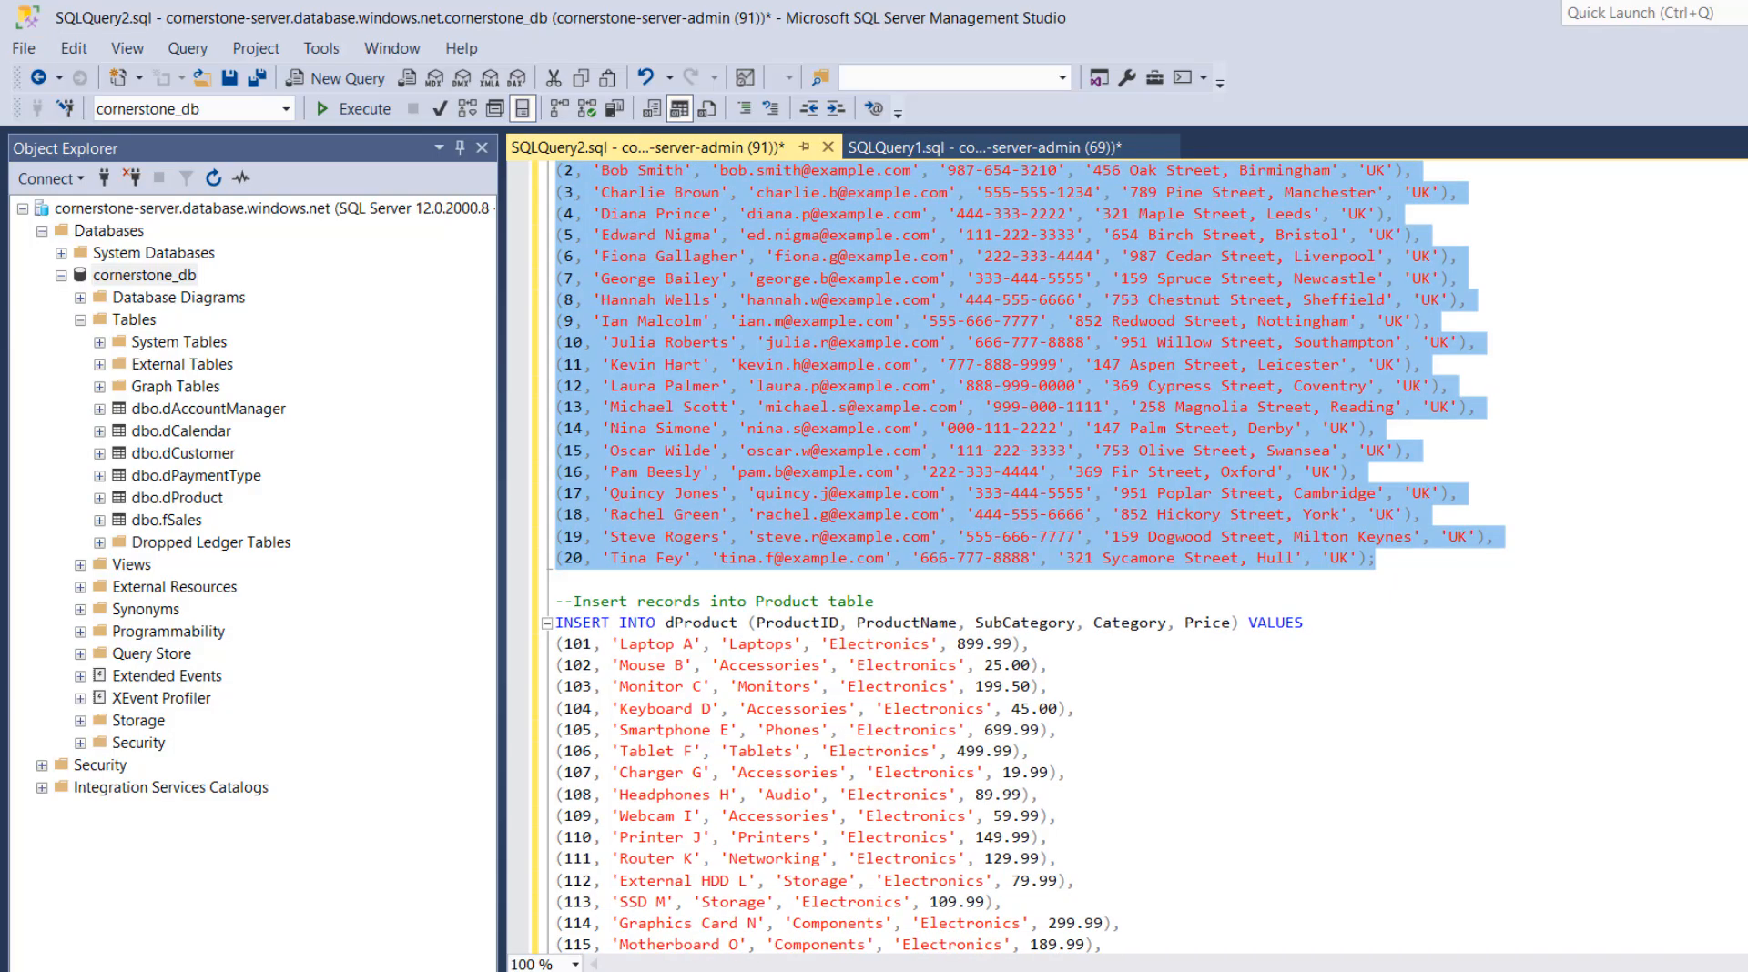
click(713, 515)
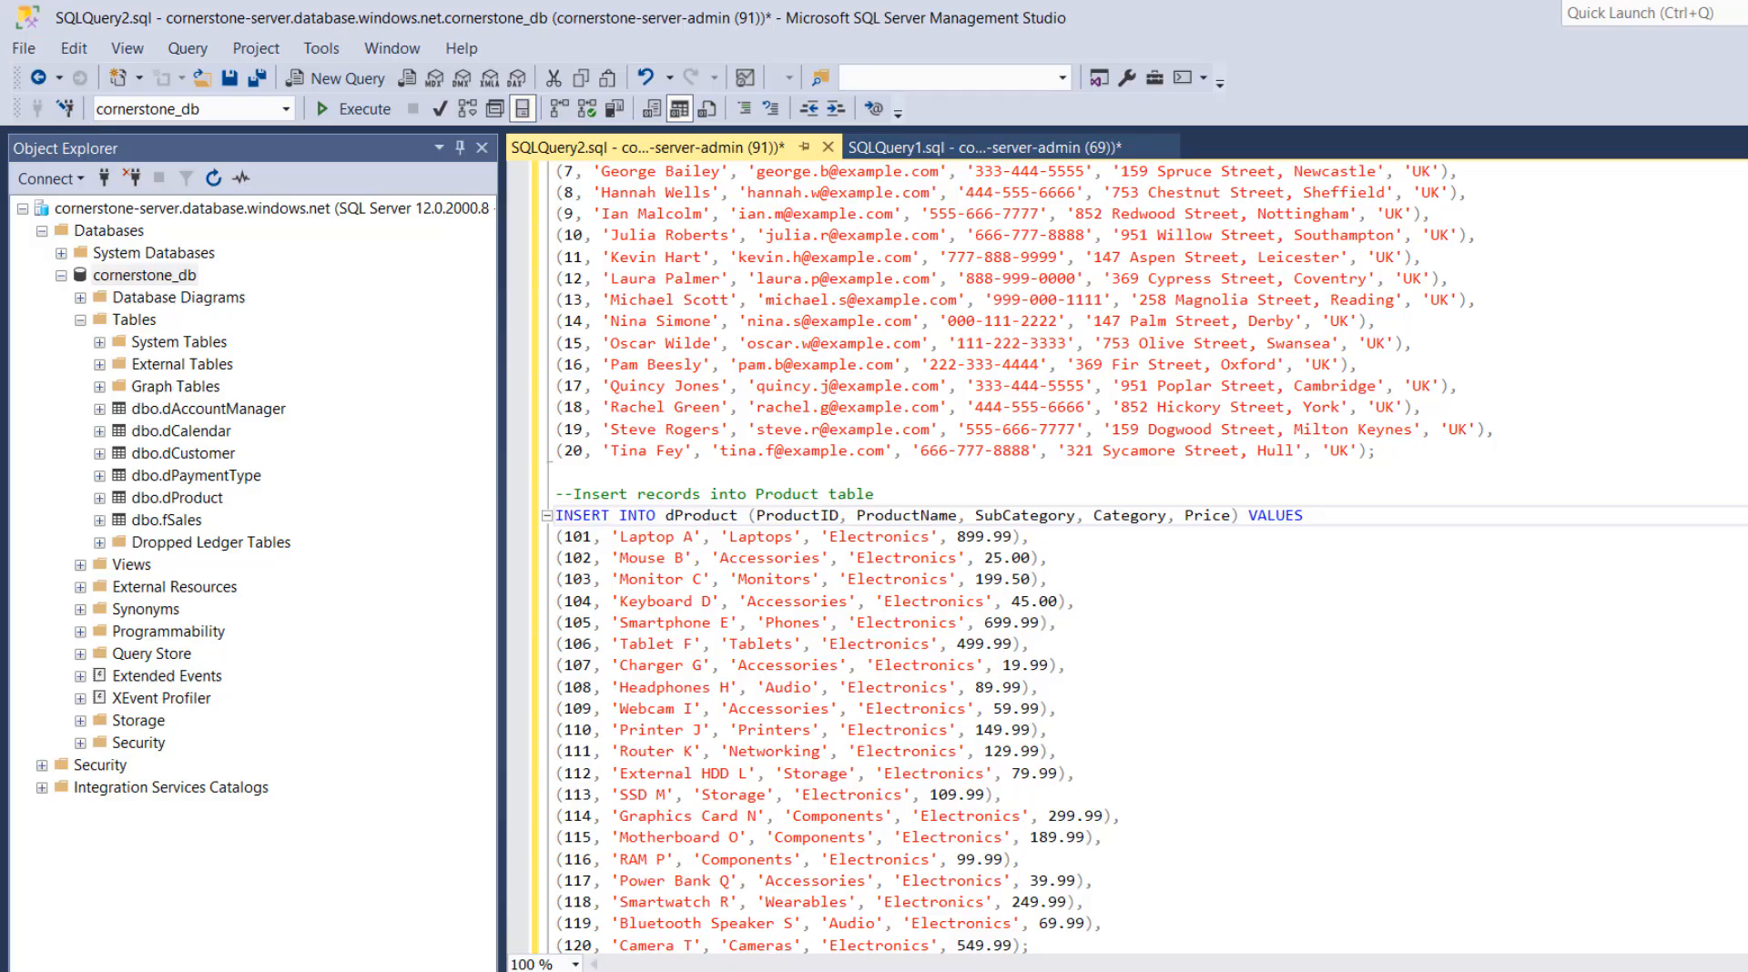
scroll(1128, 555, down, 11)
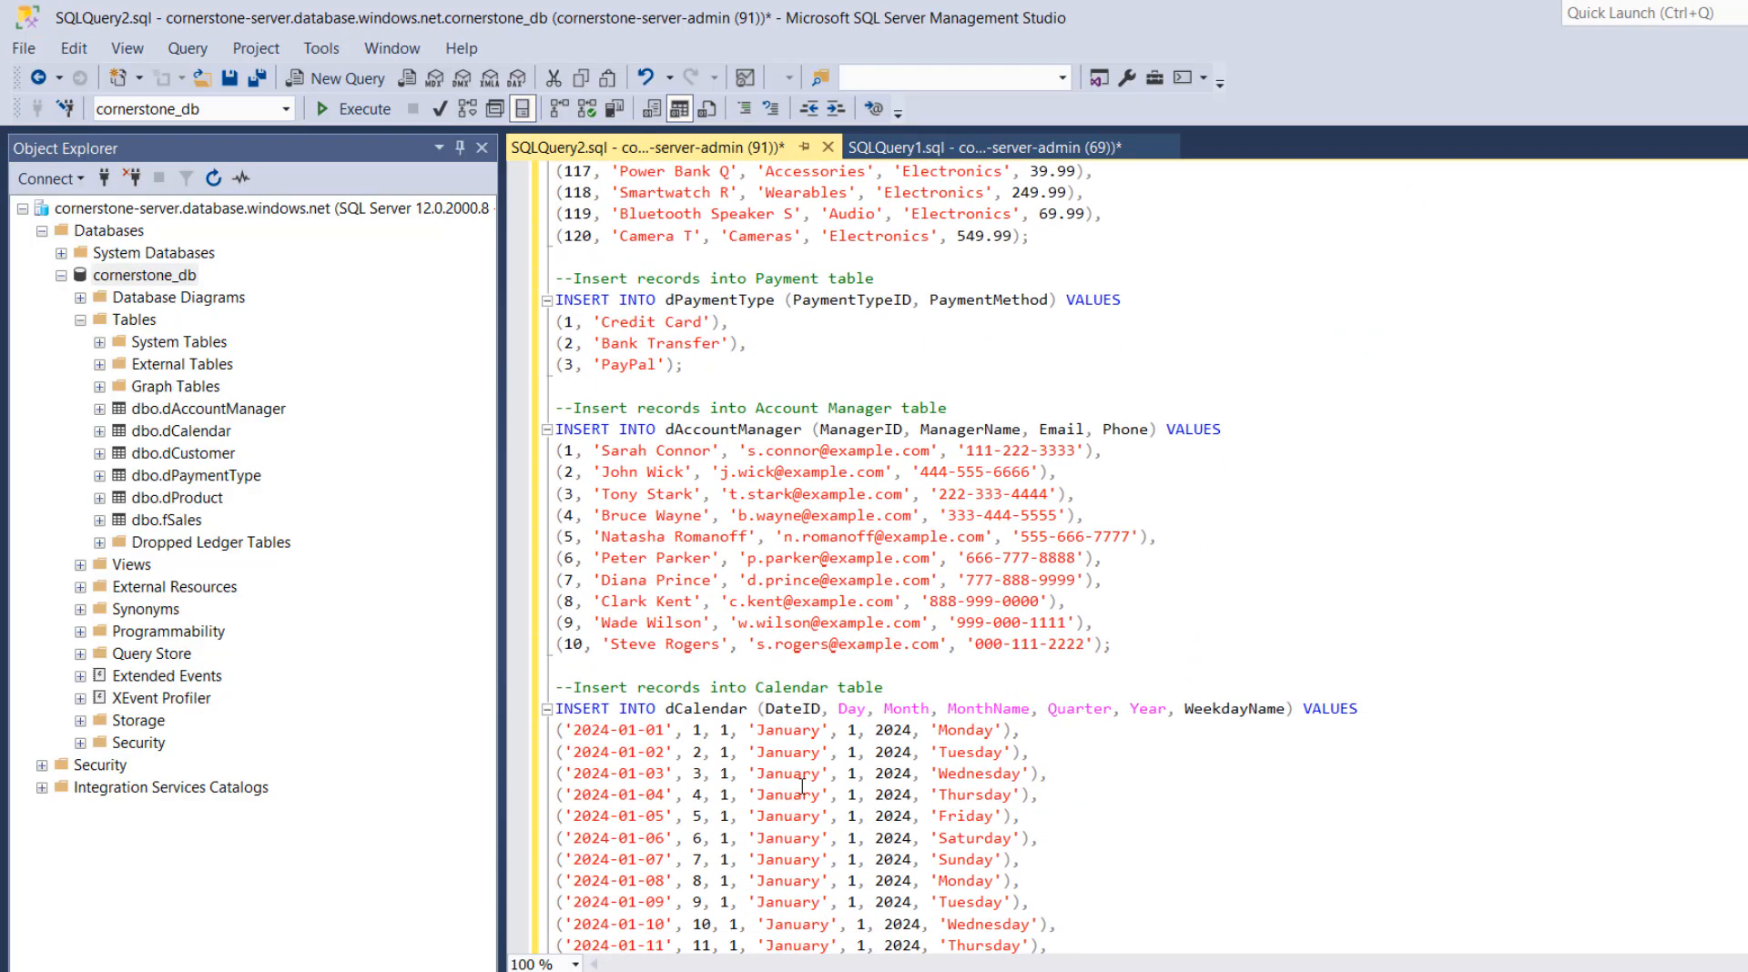
scroll(947, 555, down, 20)
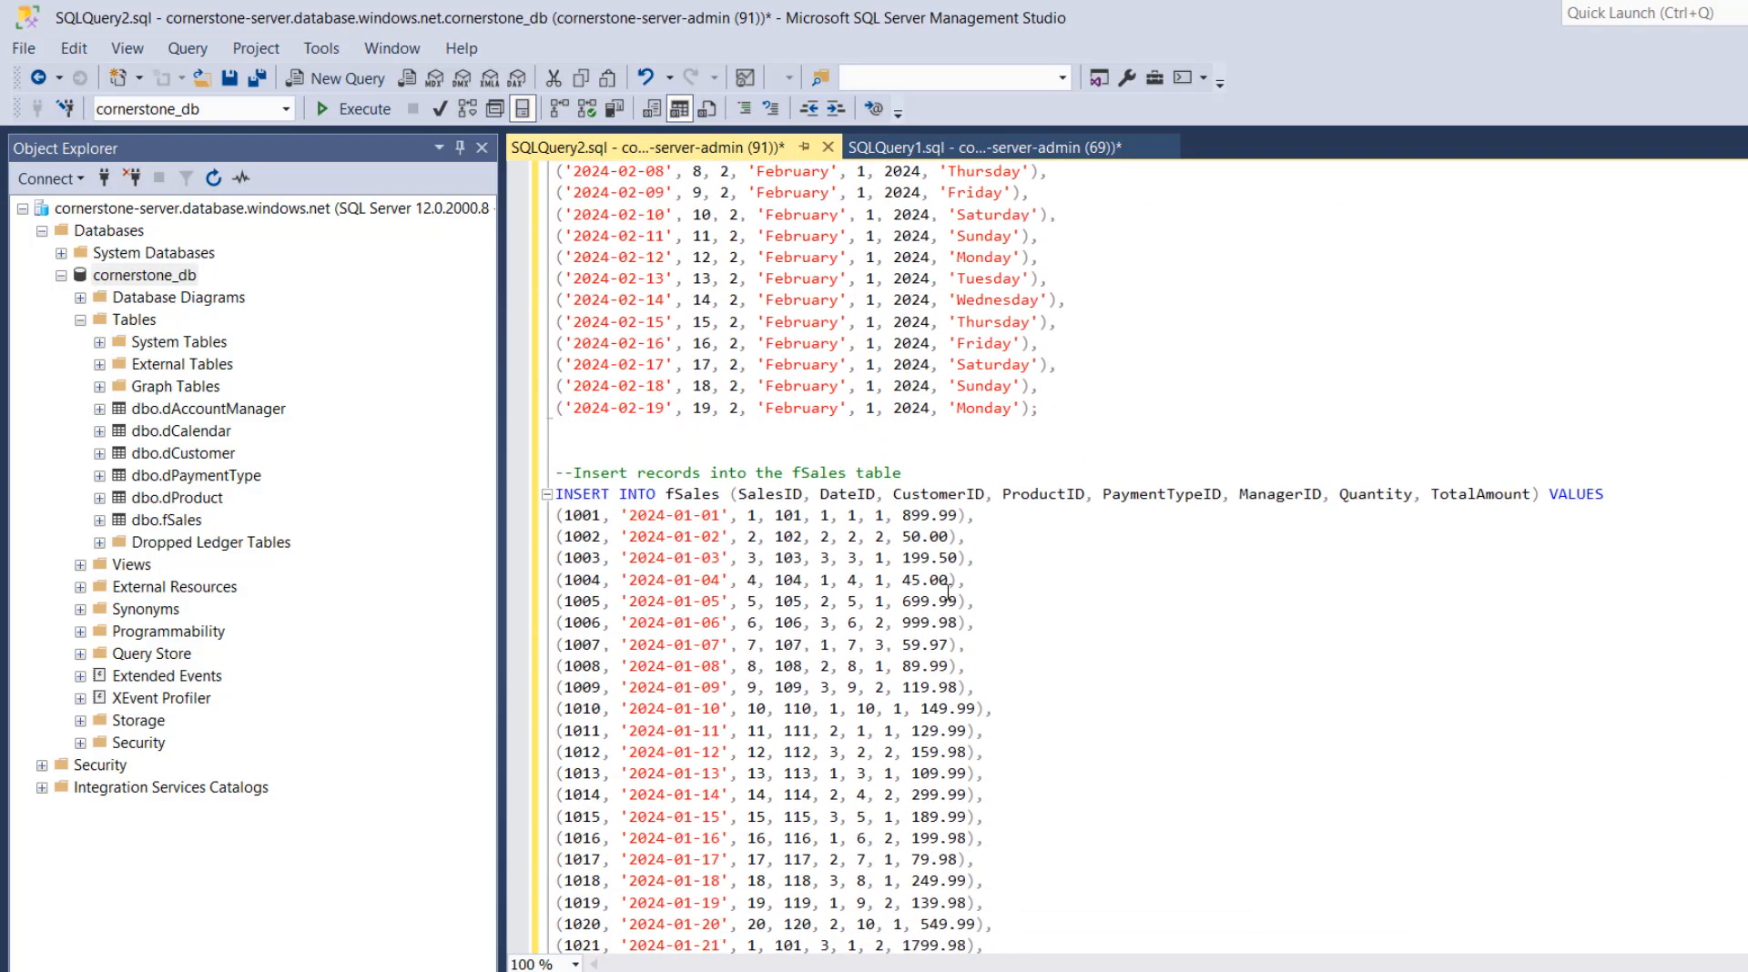
Execute the entire insert script to load the records into the tables
click(800, 514)
key(ctrl+shift+End)
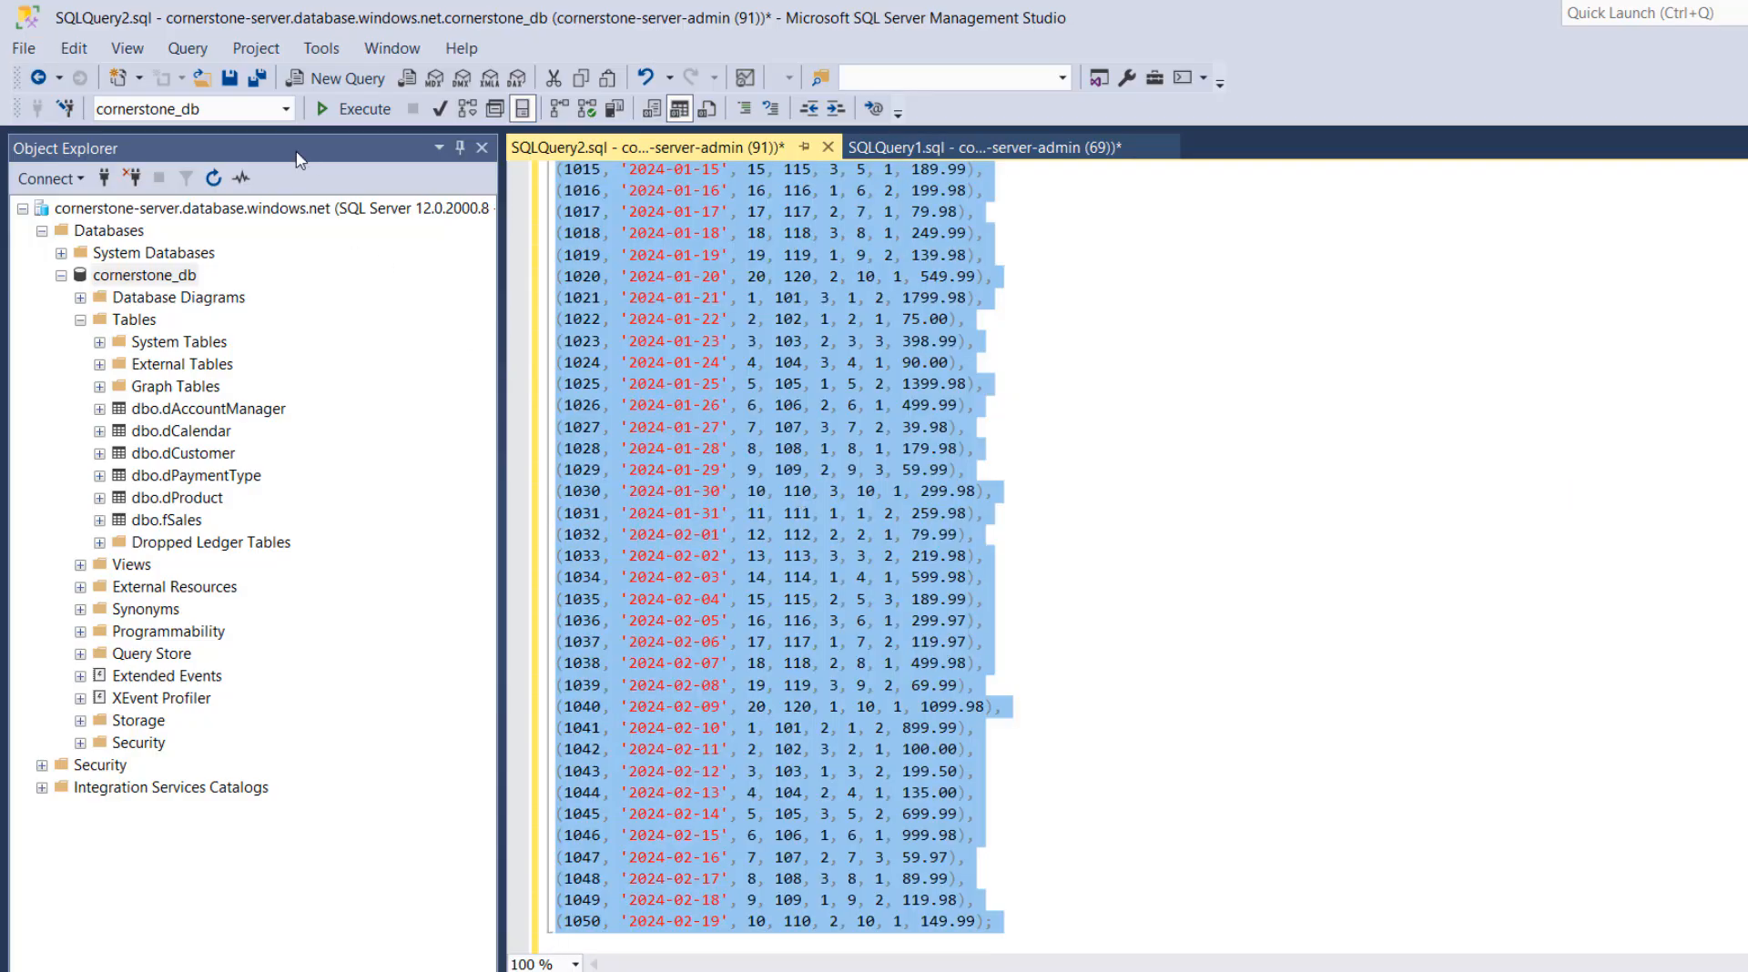
click(360, 104)
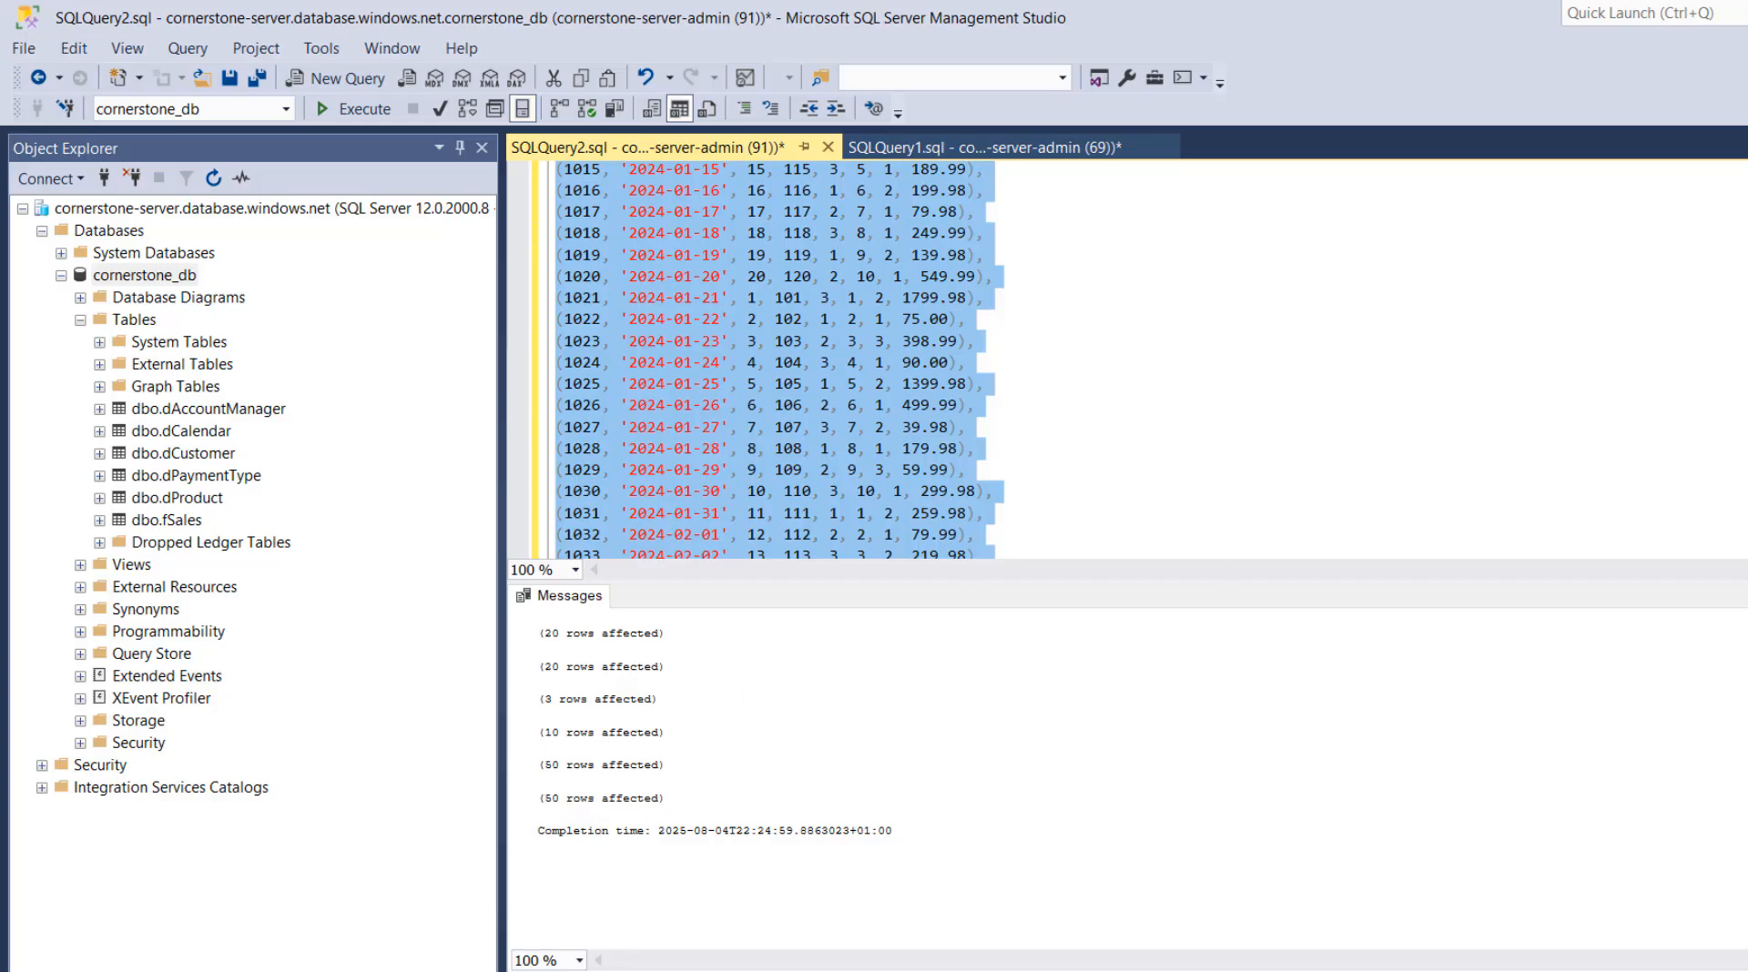
Add the statement SELECT * FROM fSales; below the insert script and execute only that statement
key(Delete)
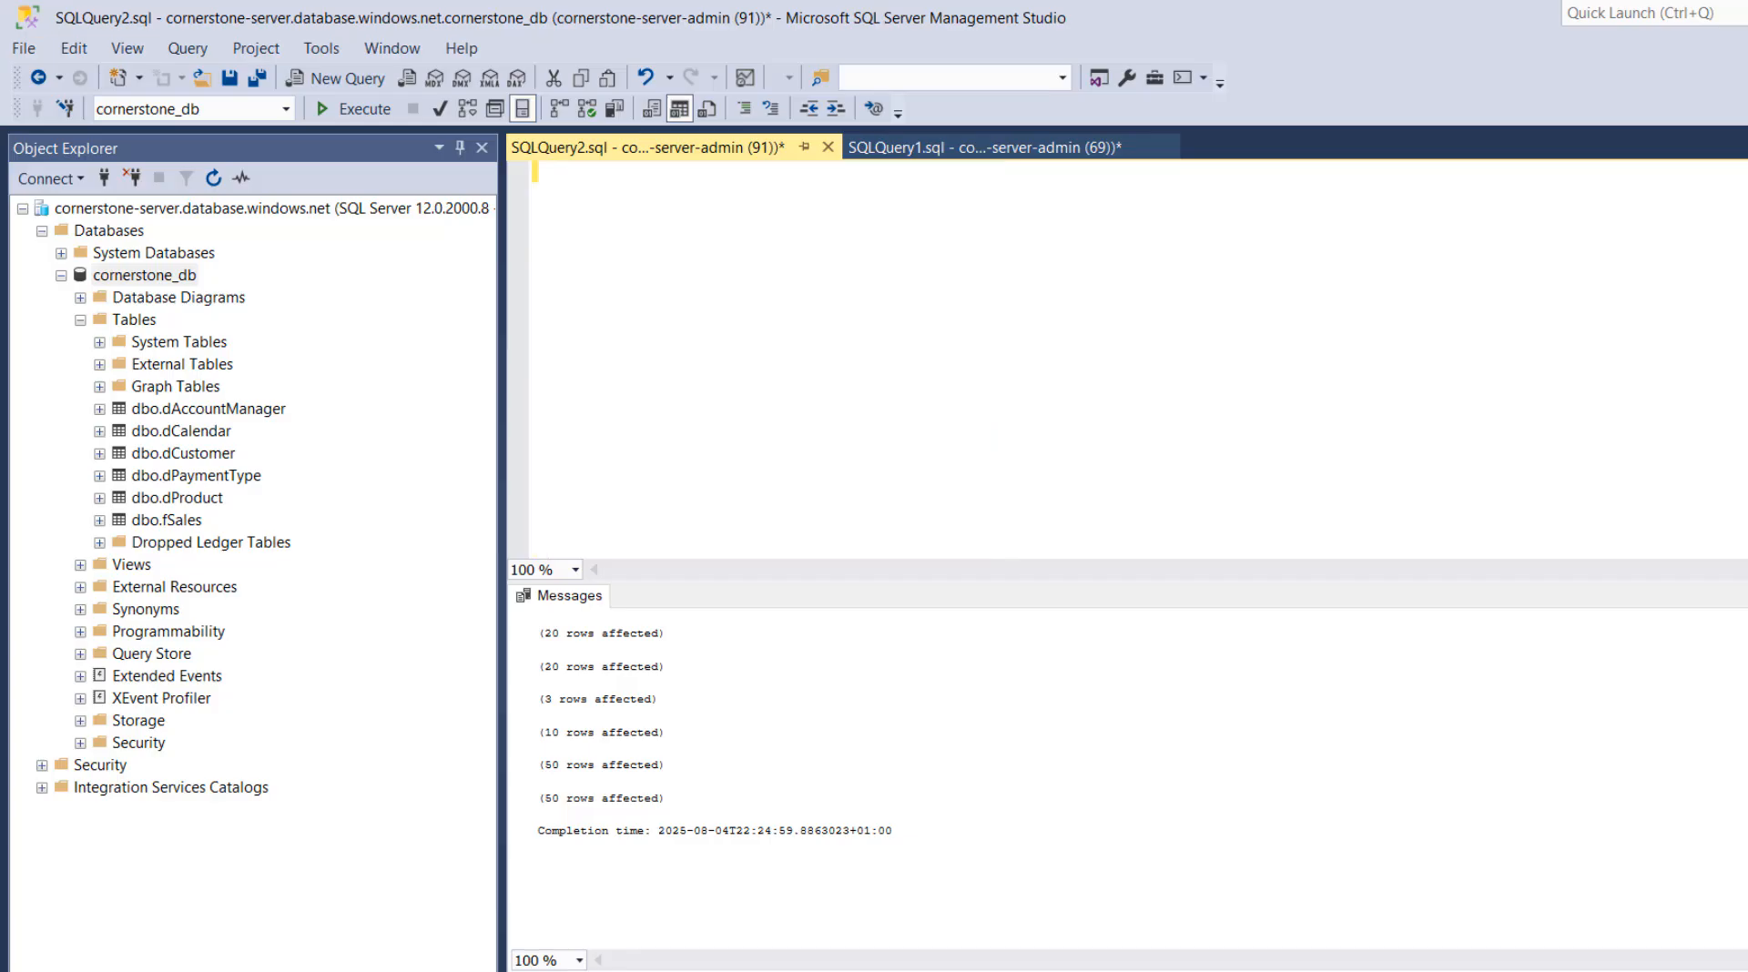
key(ctrl+z)
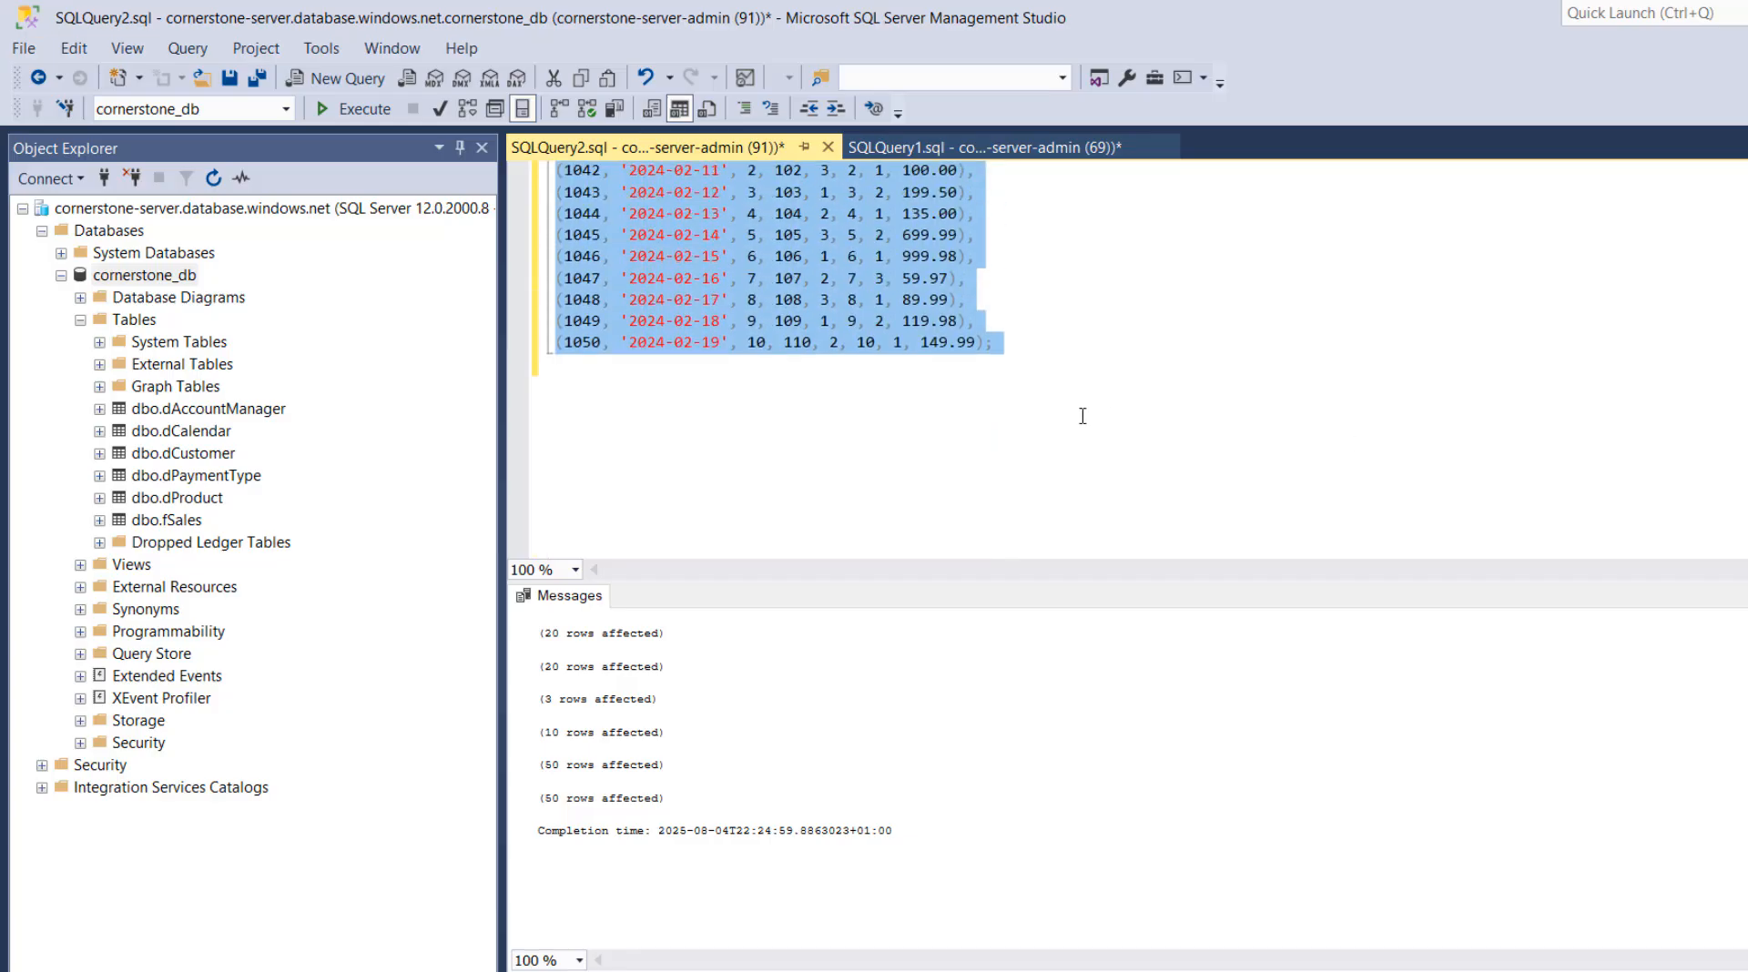
click(945, 408)
key(Return)
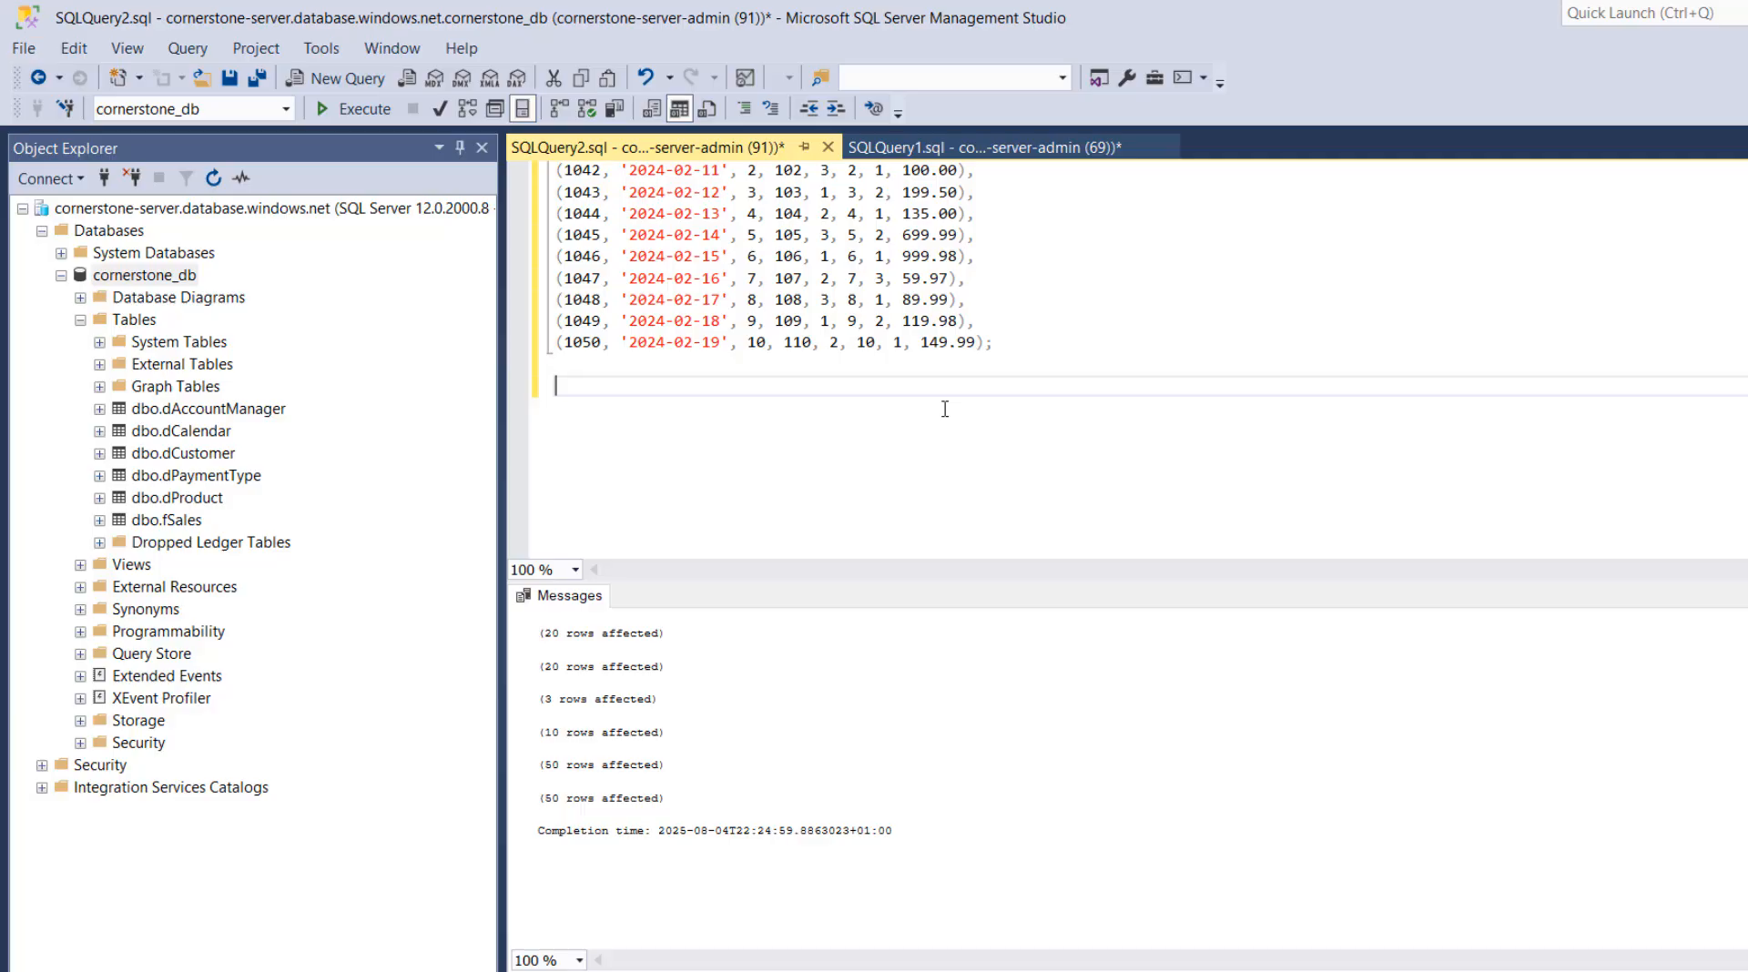
text(SELECT *)
text( FROM fS)
text(ales)
key(Tab)
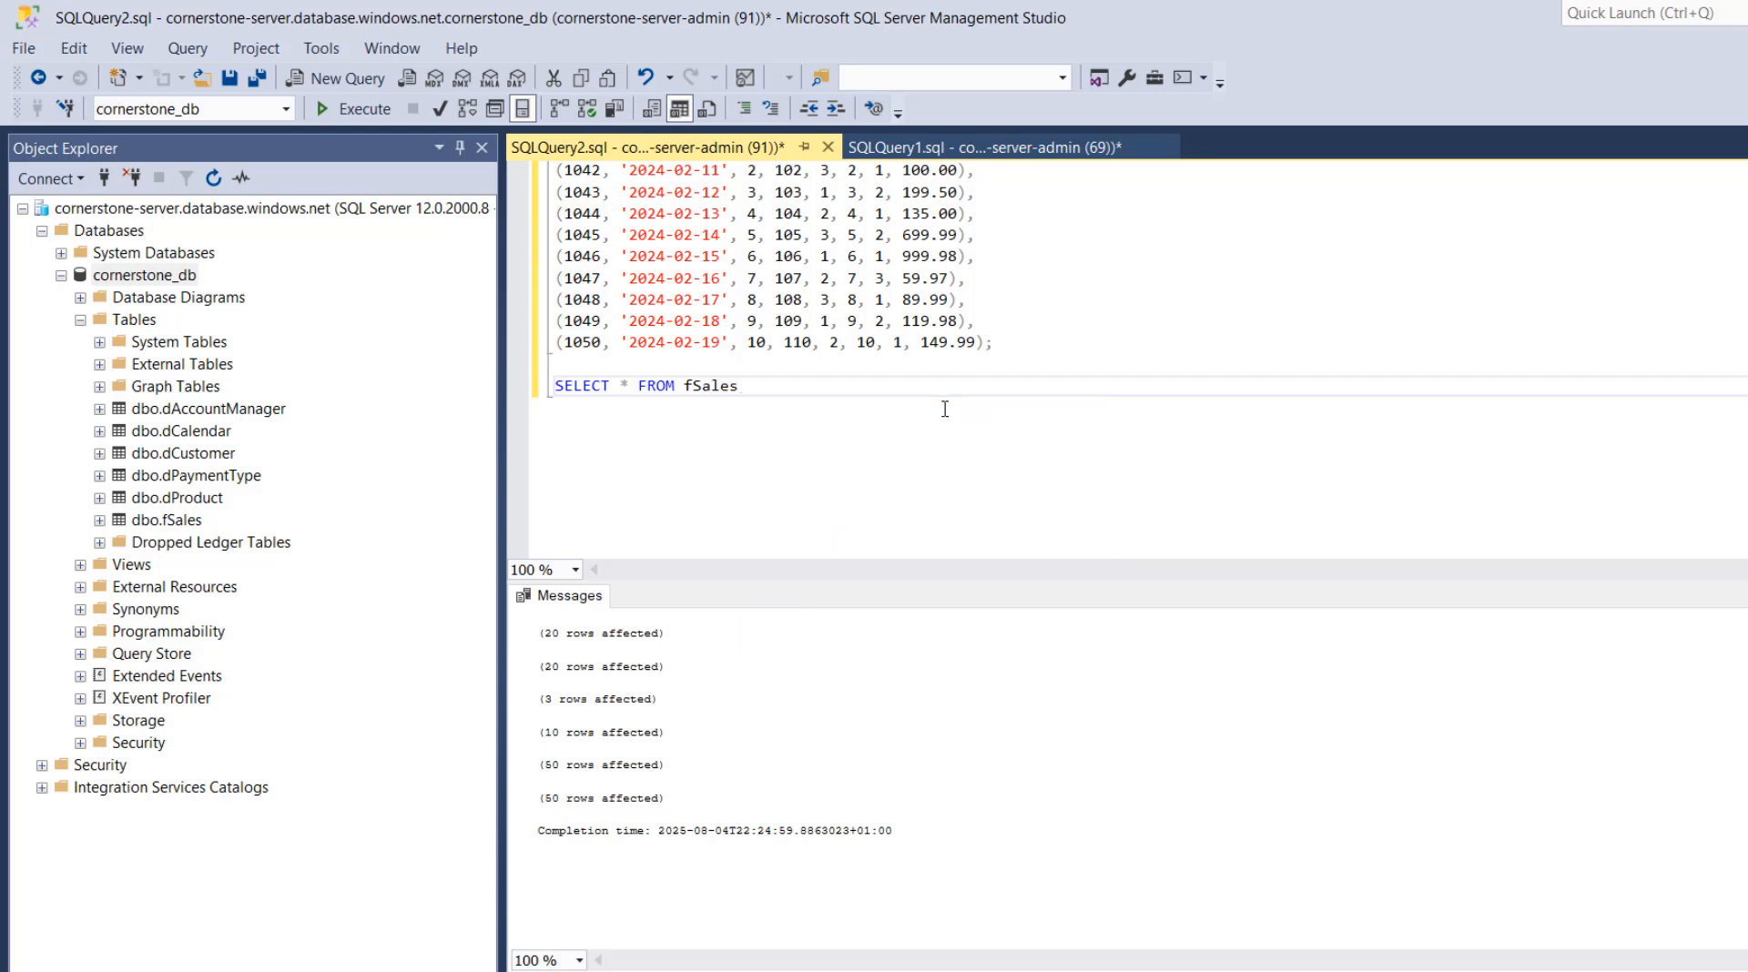
text(;)
drag(751, 387, 551, 385)
click(363, 109)
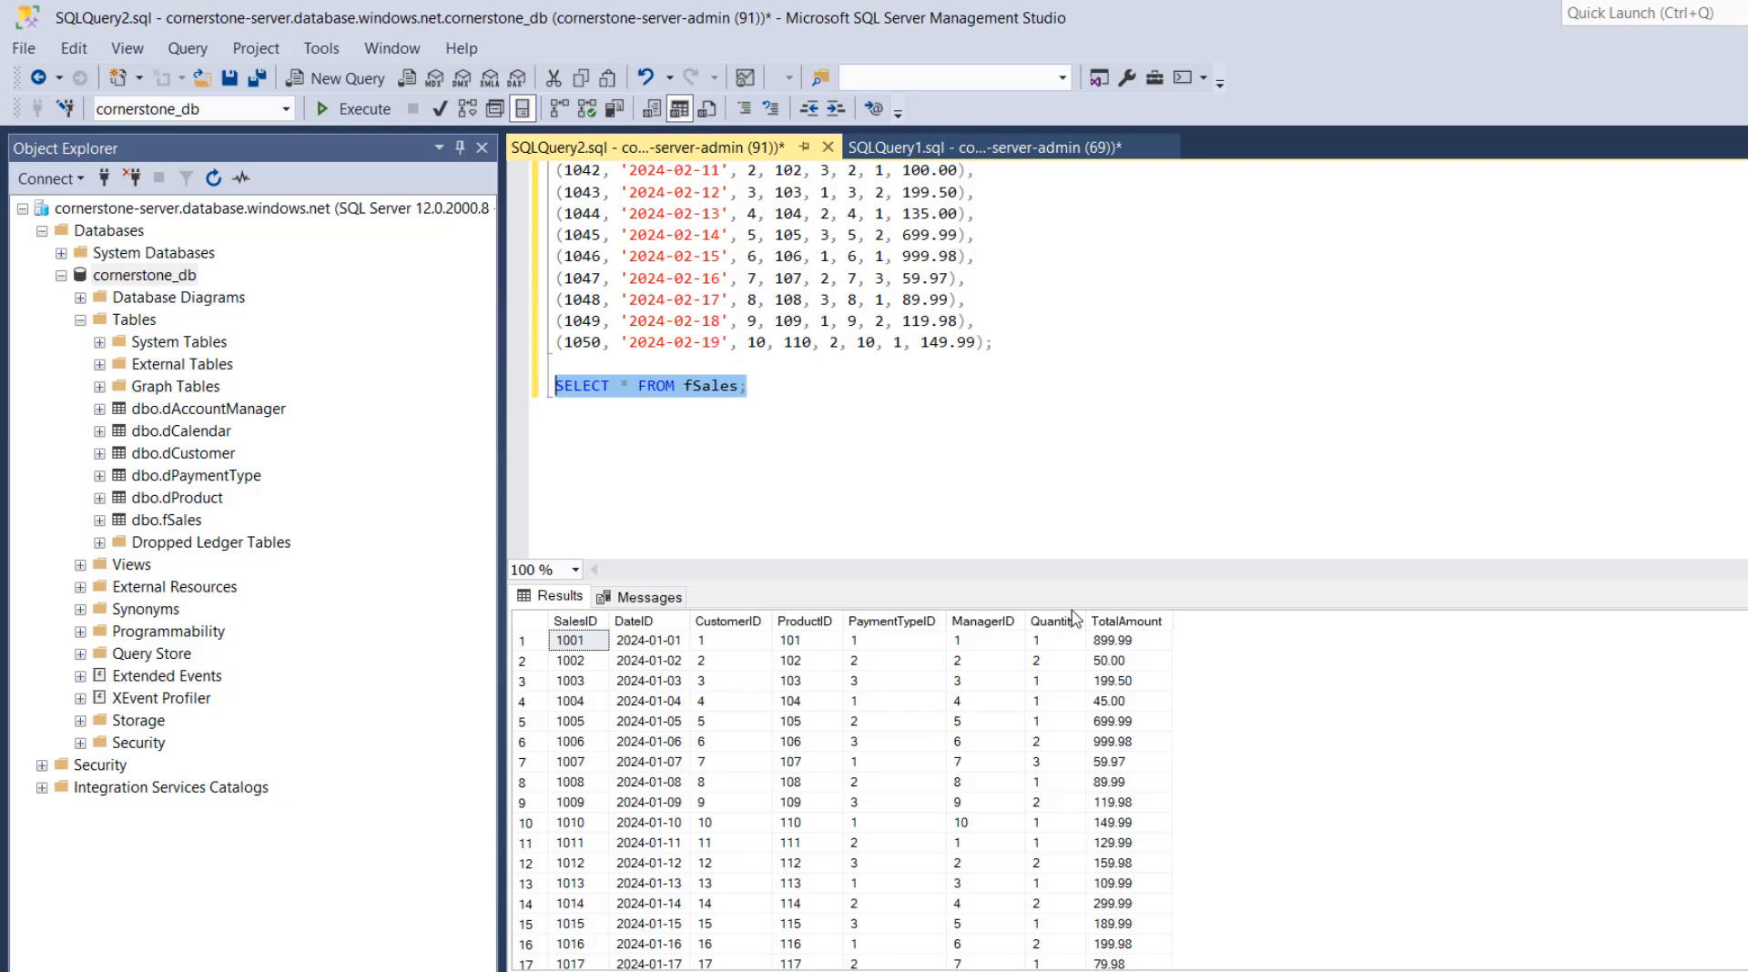
In a new query, enter the commented ALTER DATABASE lakeflow statement enabling change tracking with CHANGE_RETENTION = 14 DAYS and AUTO_CLEANUP = ON
click(335, 84)
text(--Enable change tracking on a database ALTER DATABASE lakeflow SET CHANGE_TRACKING = ON (CHANGE_RETENTION = 14 DAYS, AUTO_CLEANUP = ON))
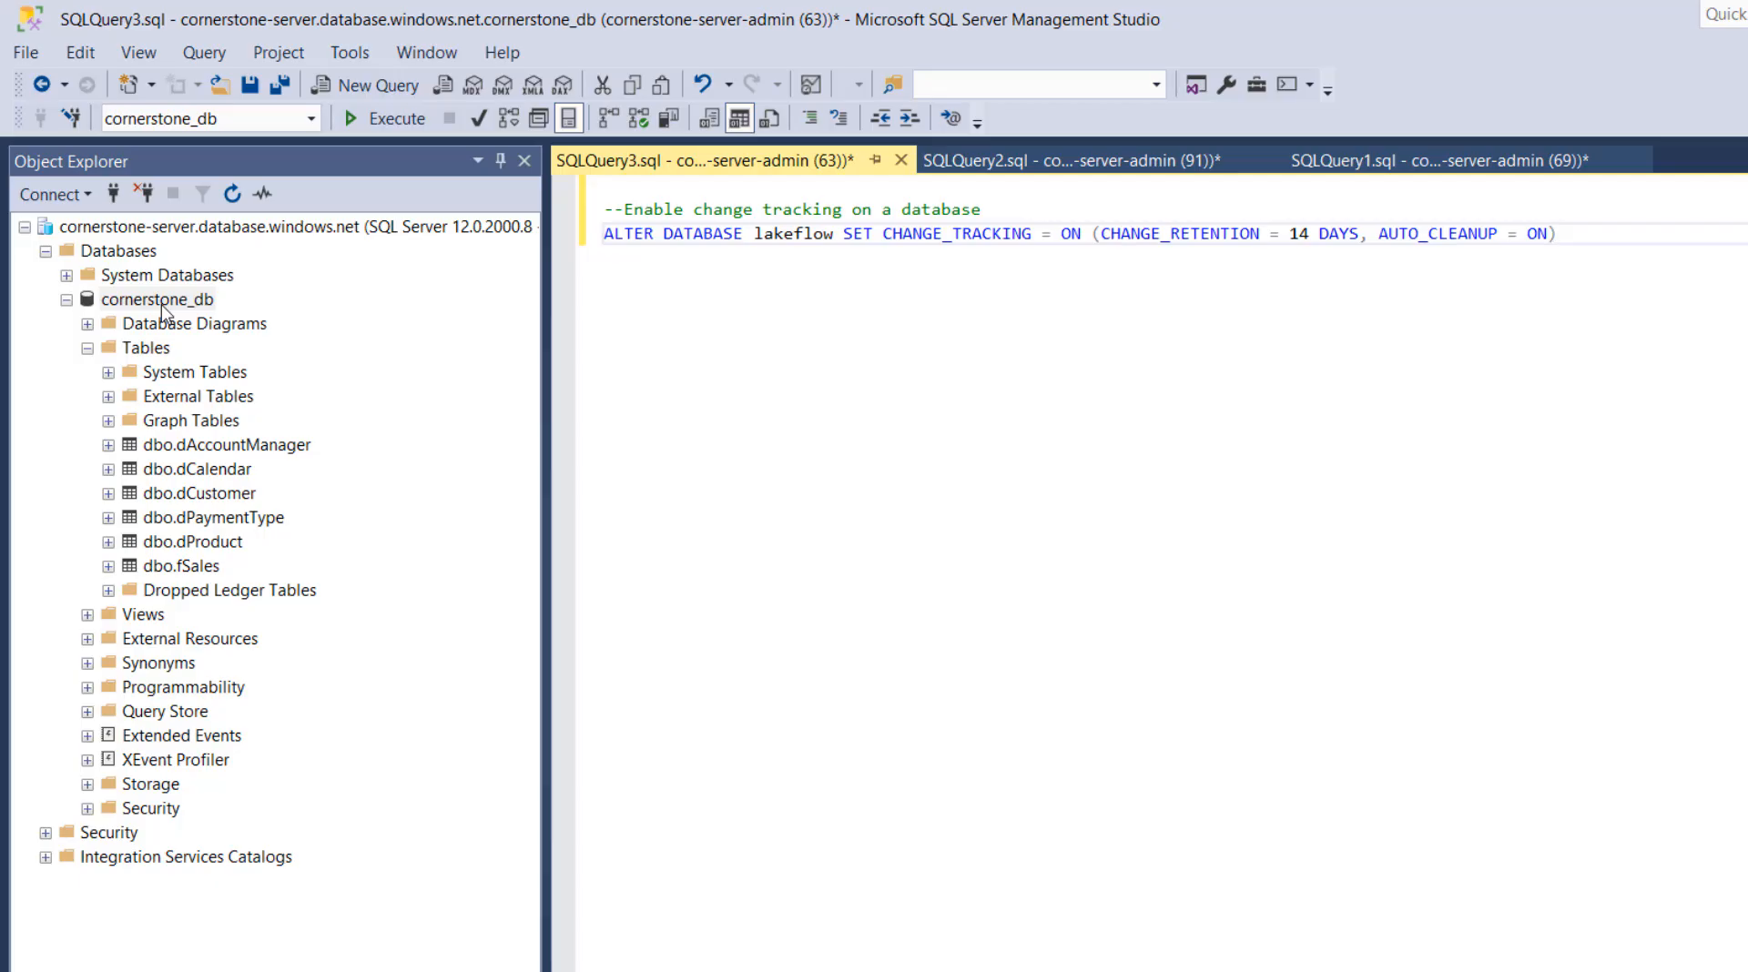
Replace the database name lakeflow with cornerstone_db in the ALTER DATABASE statement
double_click(795, 234)
text(corner)
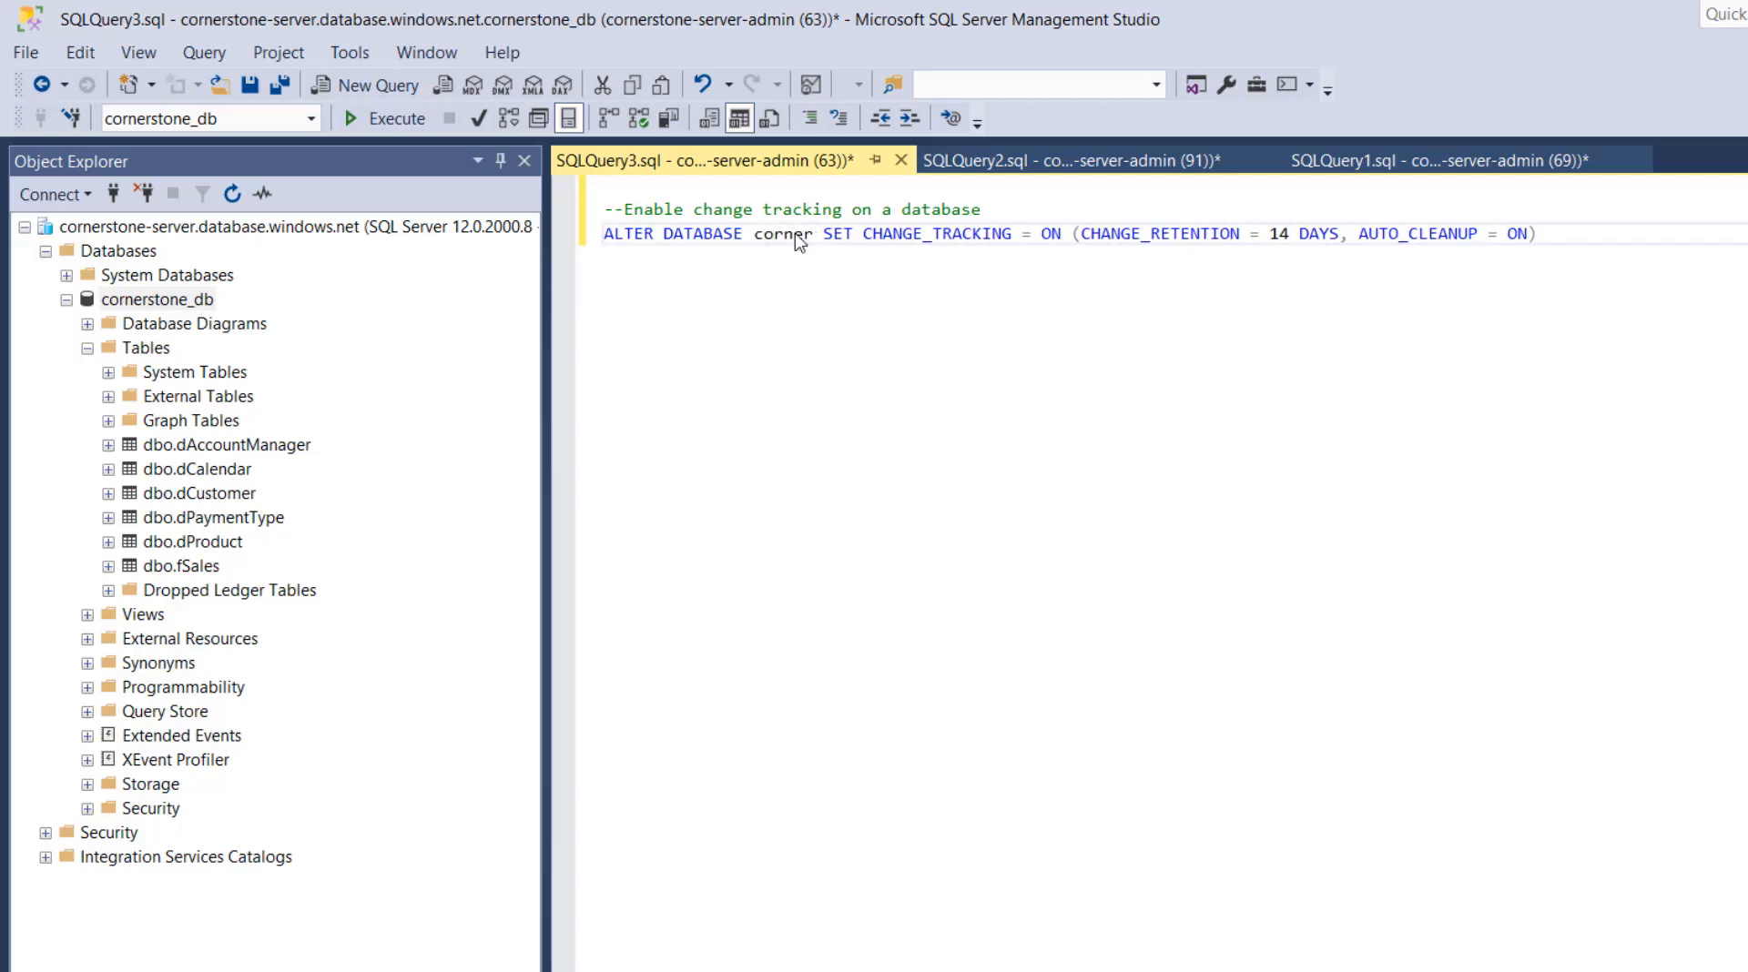
text(stone_d)
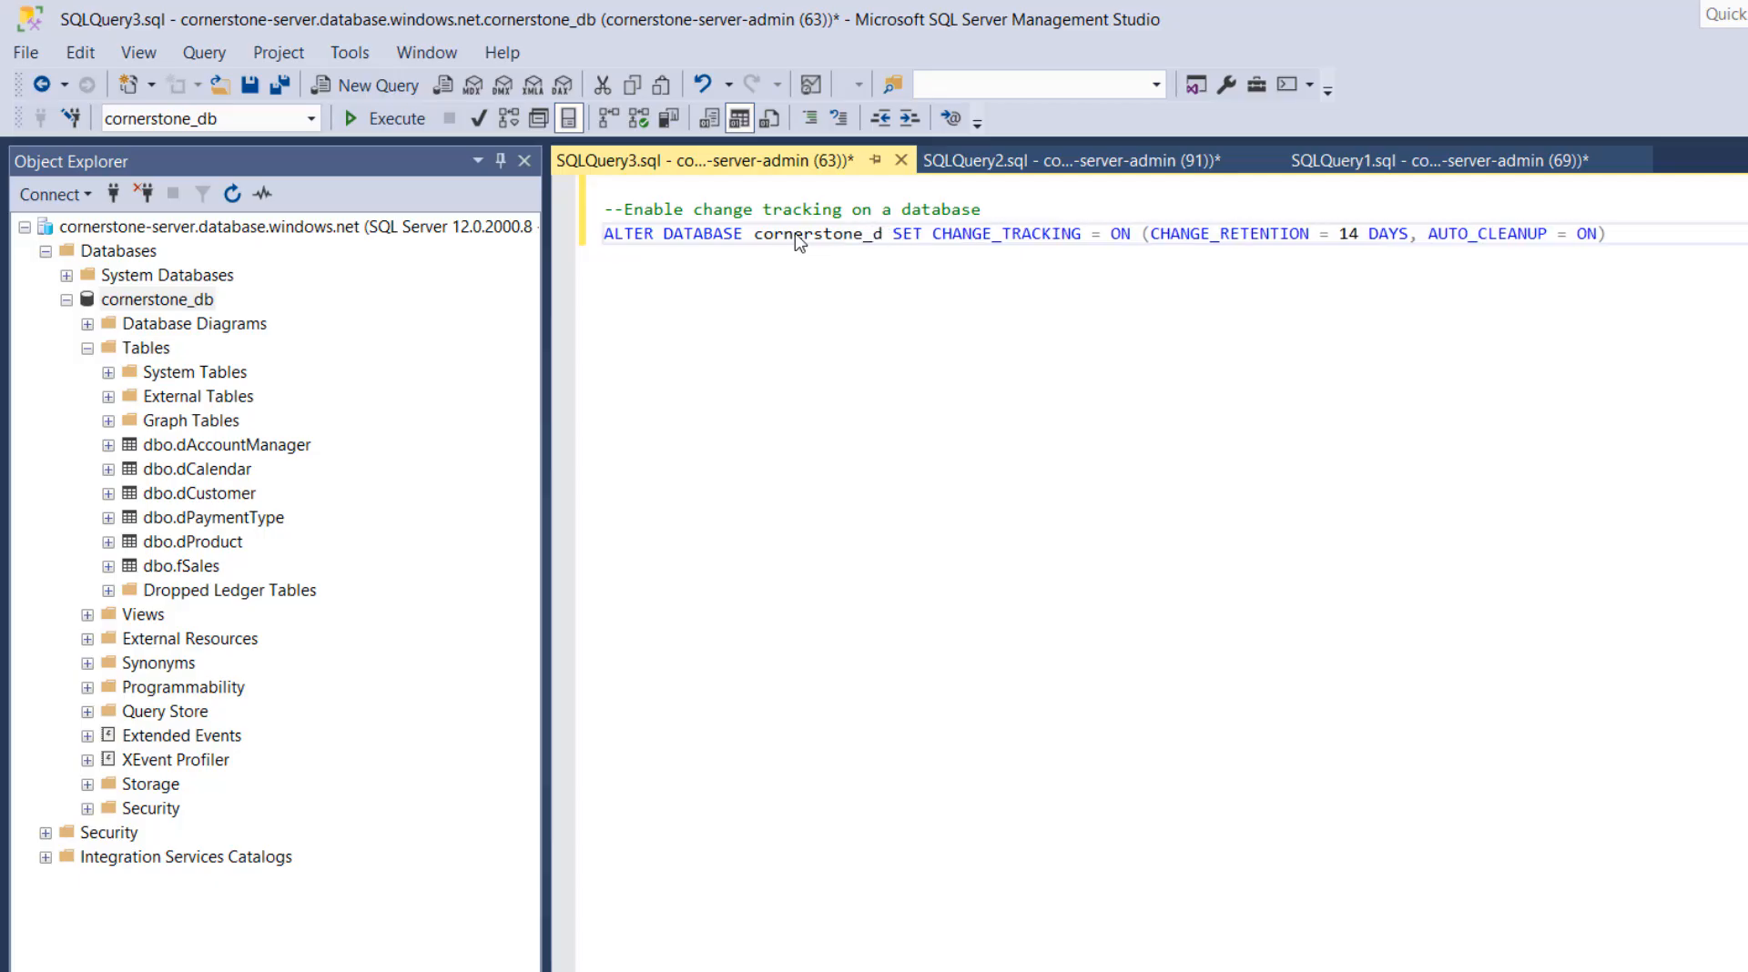
text(b)
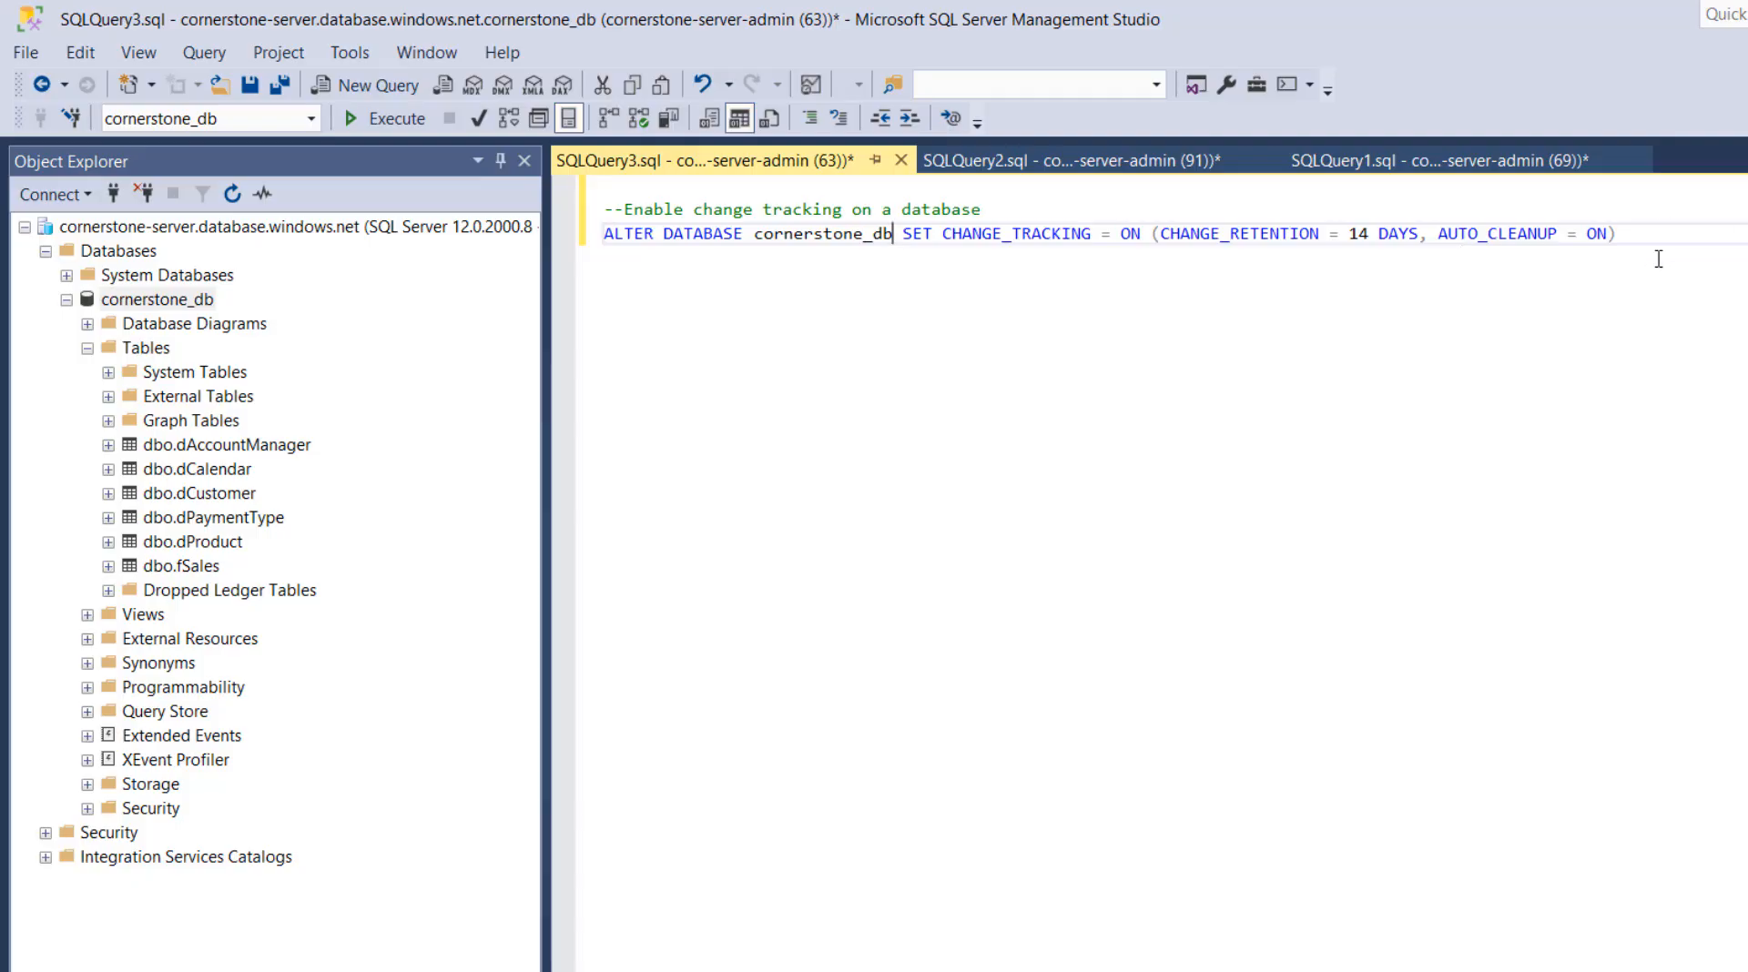
Execute the entire ALTER DATABASE statement to enable change tracking on cornerstone_db
key(ctrl+a)
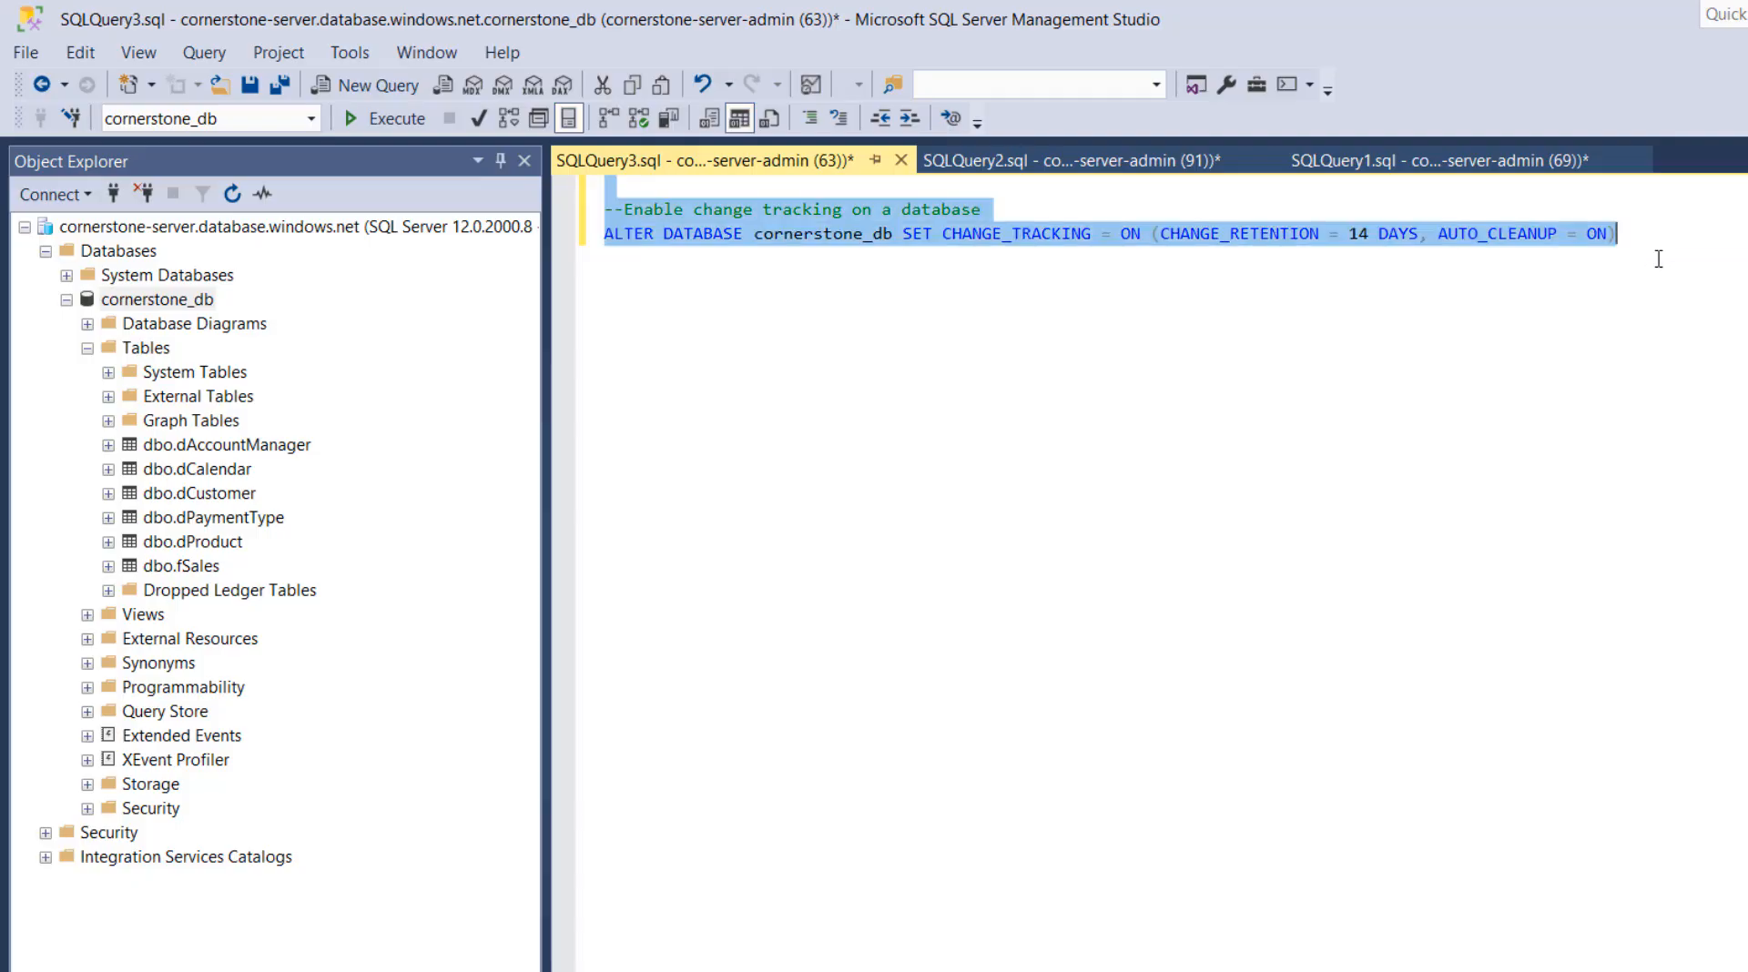
click(411, 119)
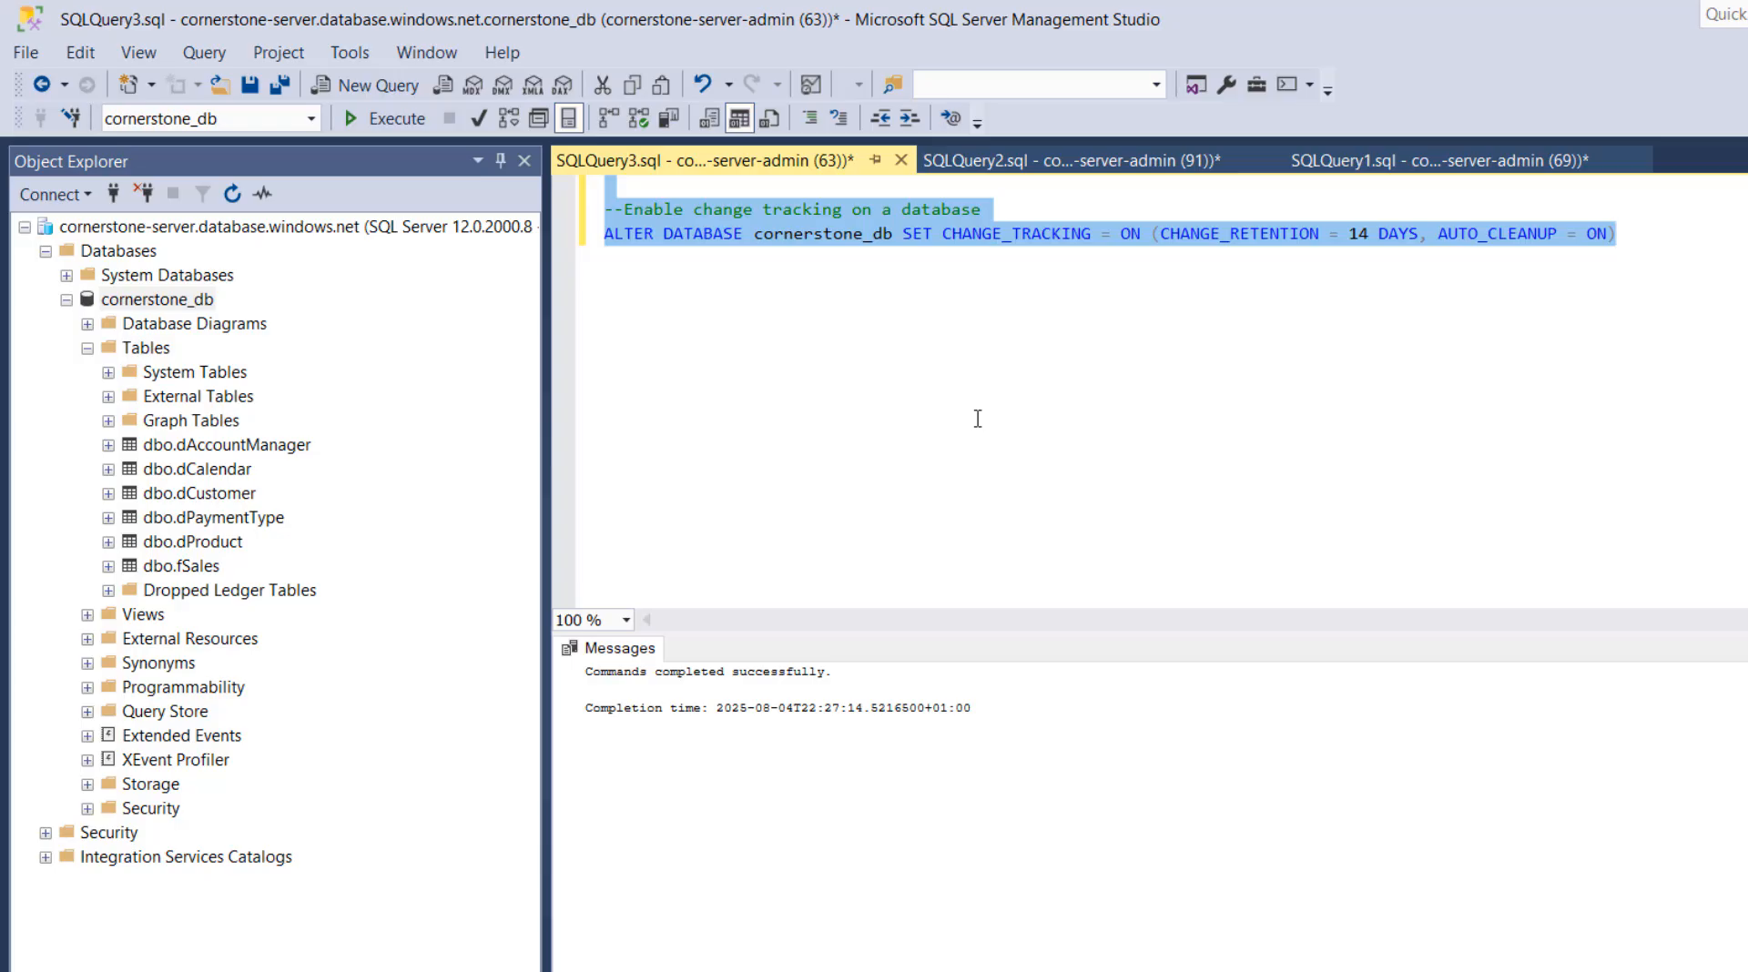
click(944, 396)
Add commented ALTER TABLE statements enabling CHANGE_TRACKING on dbo.dCustomer, dbo.dAccountManager, dbo.dCalendar, dbo.dPaymentType, dbo.dProduct and dbo.fSales below the ALTER DATABASE statement
click(1737, 240)
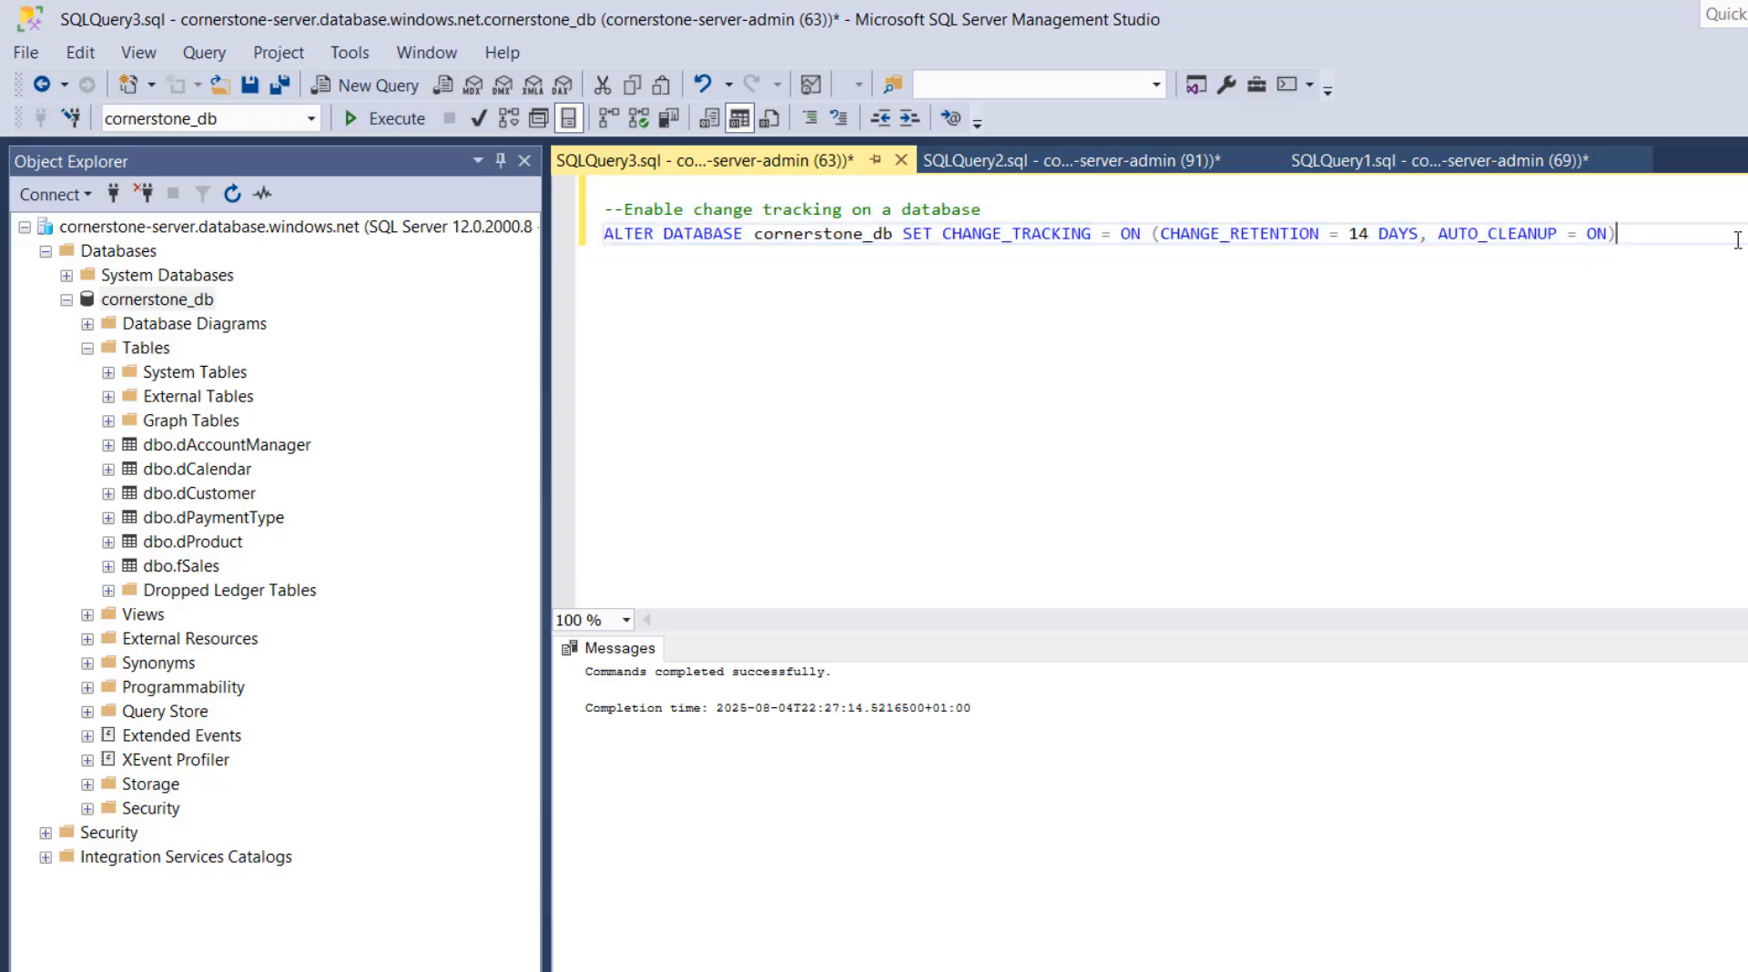
key(Return)
text(--Enabl change tracking on tables ALTER TABLE dbo.dCustomer ENABLE CHANGE_TRACKING; ALTER TABLE dbo.dAccountManager ENABLE CHANGE_TRACKING; ALTER TABLE dbo.dCalendar ENABLE CHANGE_TRACKING; ALTER TABLE dbo.dPaymentType ENABLE CHANGE_TRACKING; ALTER TABLE dbo.dProduct ENABLE CHANGE_TRACKING; ALTER TABLE dbo.fSales ENABLE CHANGE_TRACKING;)
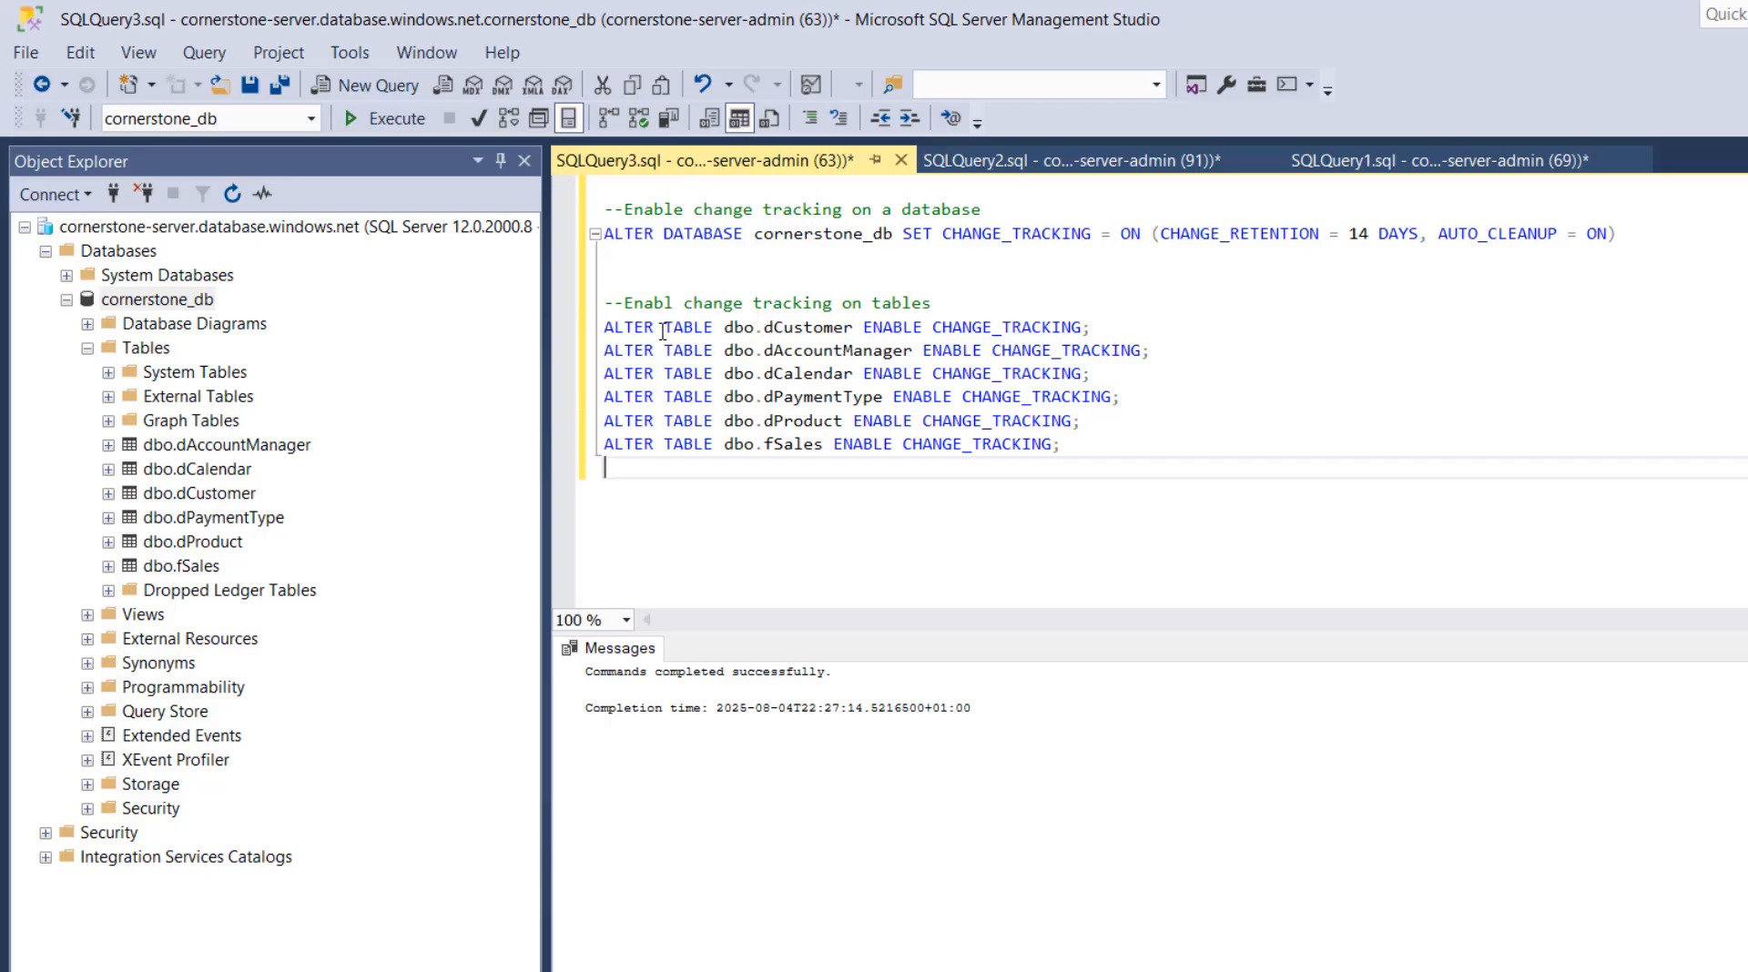
Go through the ALTER TABLE statements and execute only that block to enable change tracking on the tables
drag(724, 327, 823, 327)
click(794, 328)
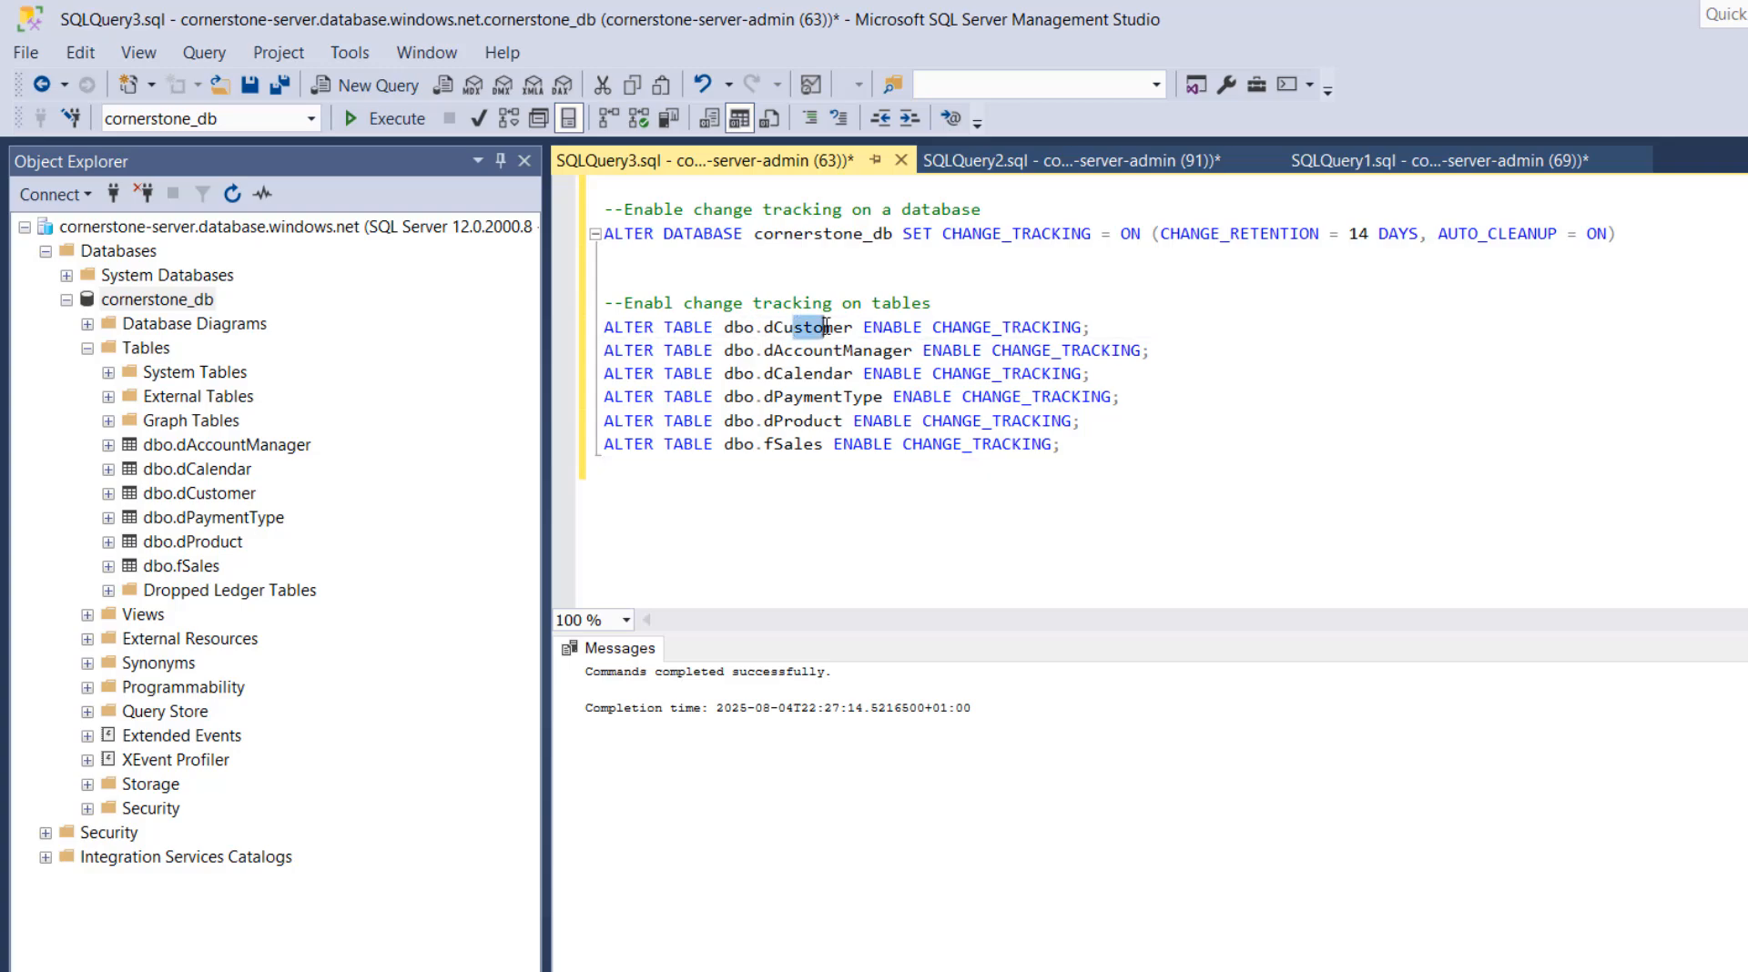
click(948, 328)
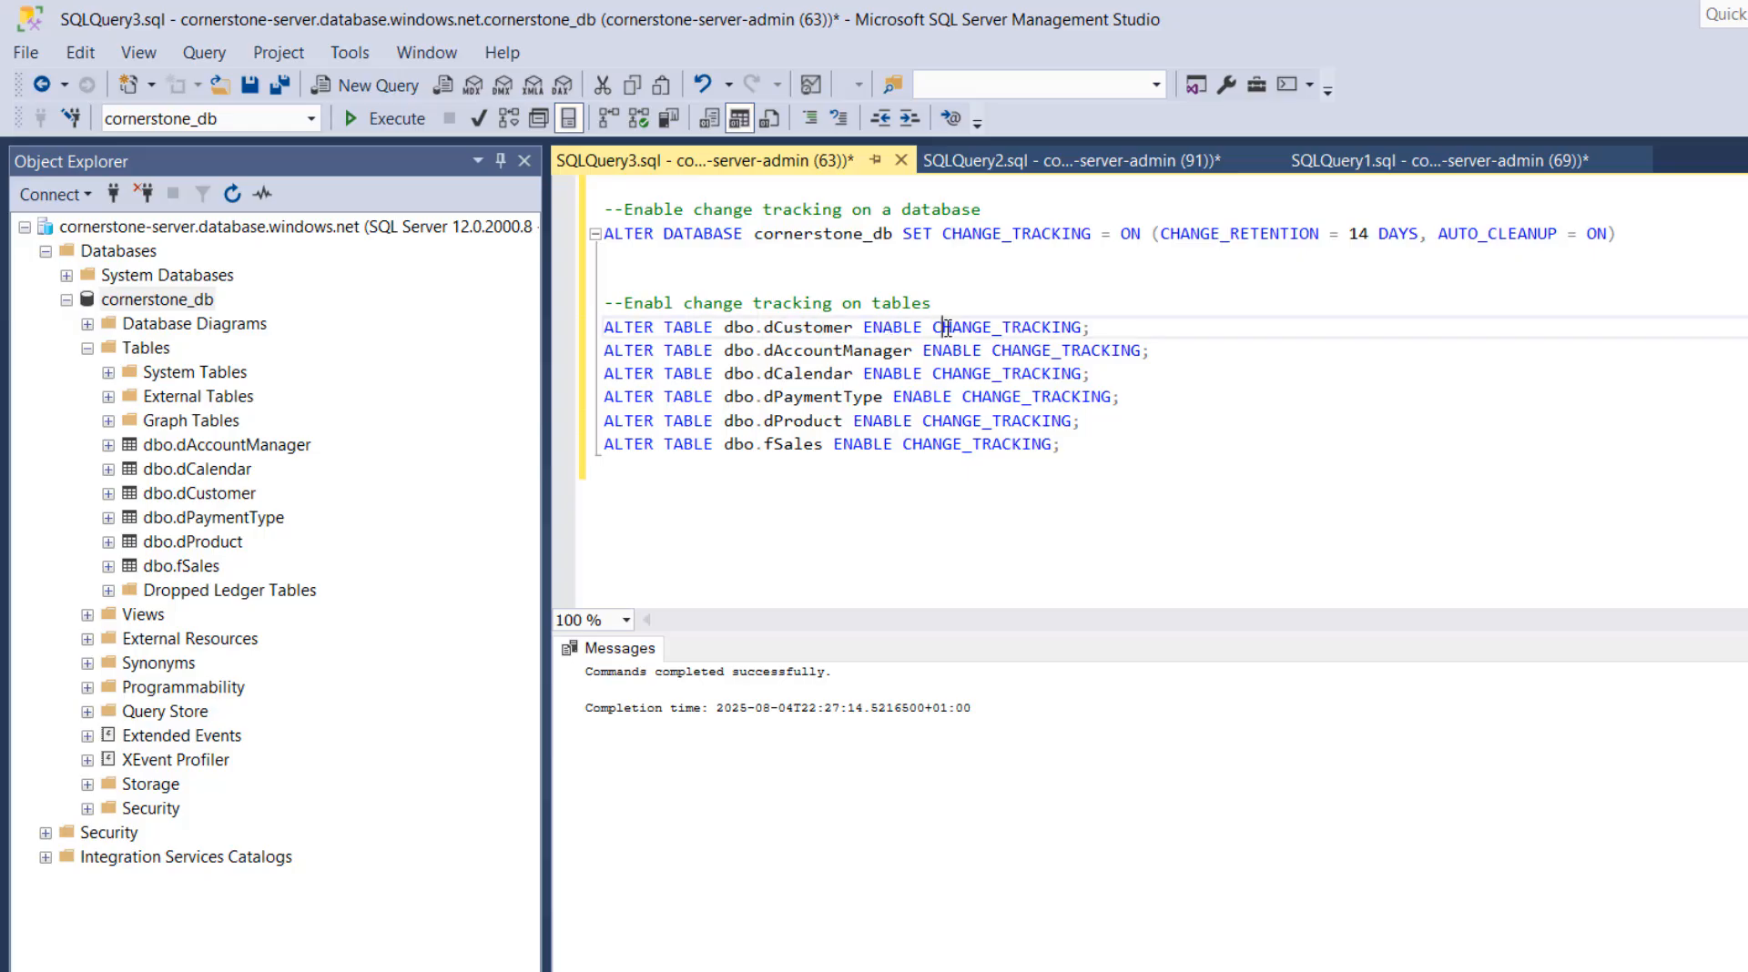
click(903, 350)
click(972, 373)
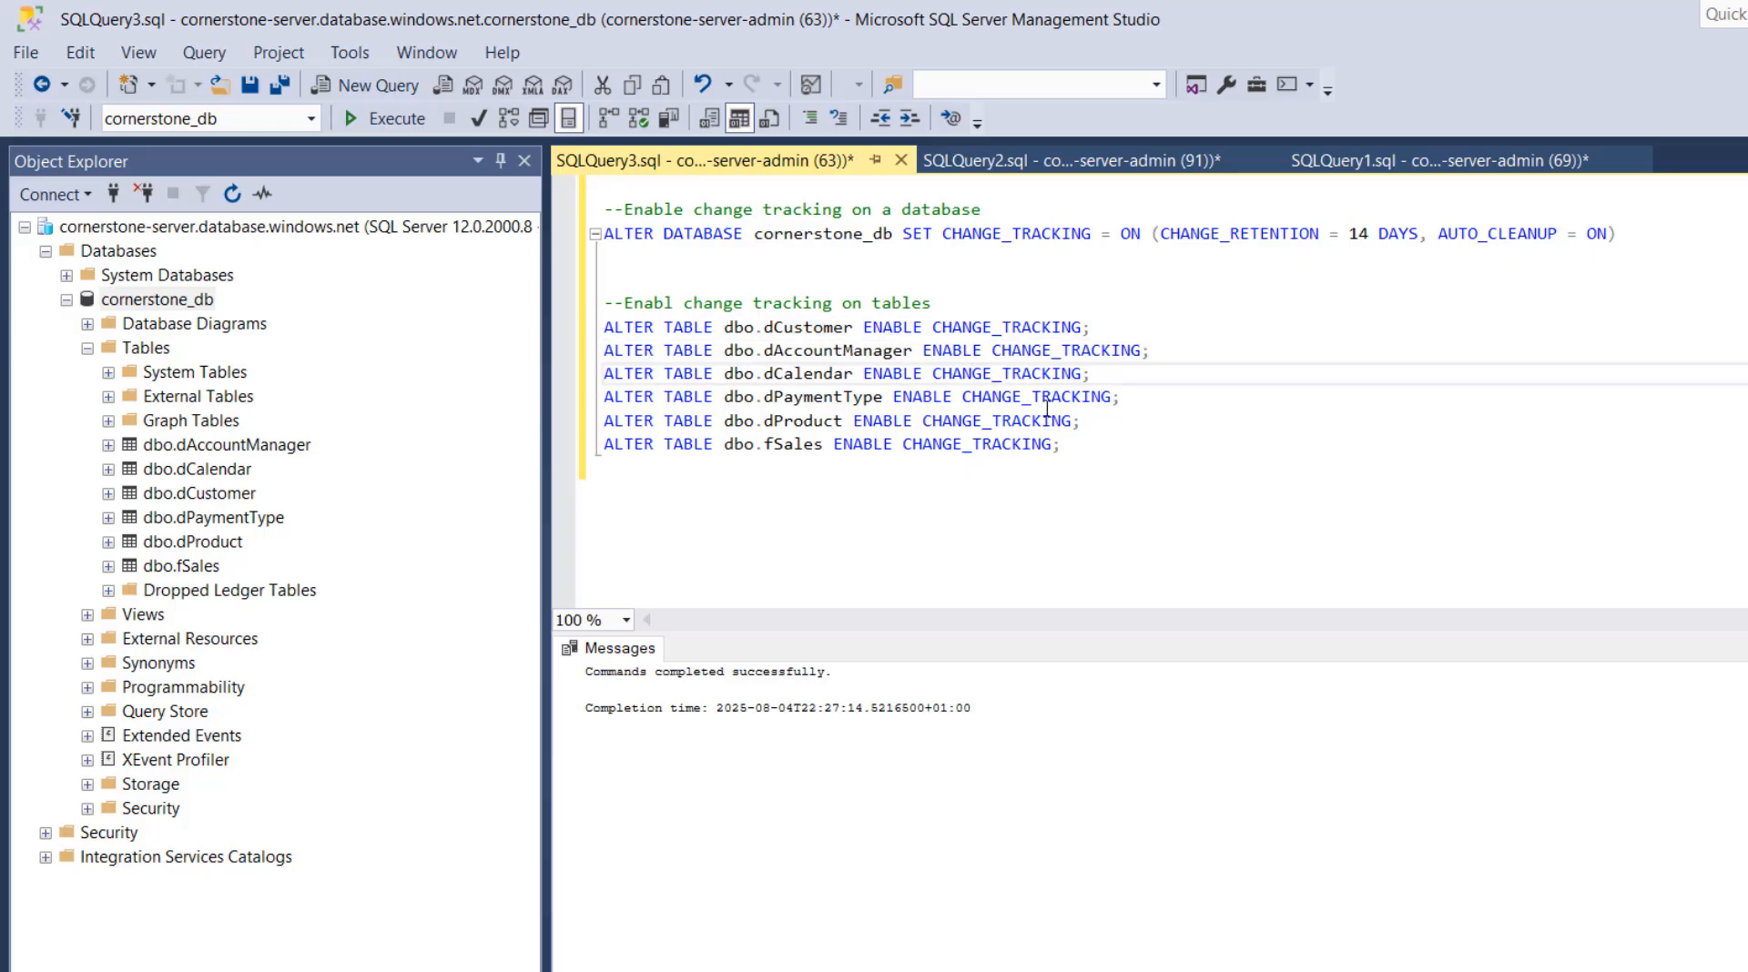
click(1046, 401)
click(1046, 422)
click(1043, 445)
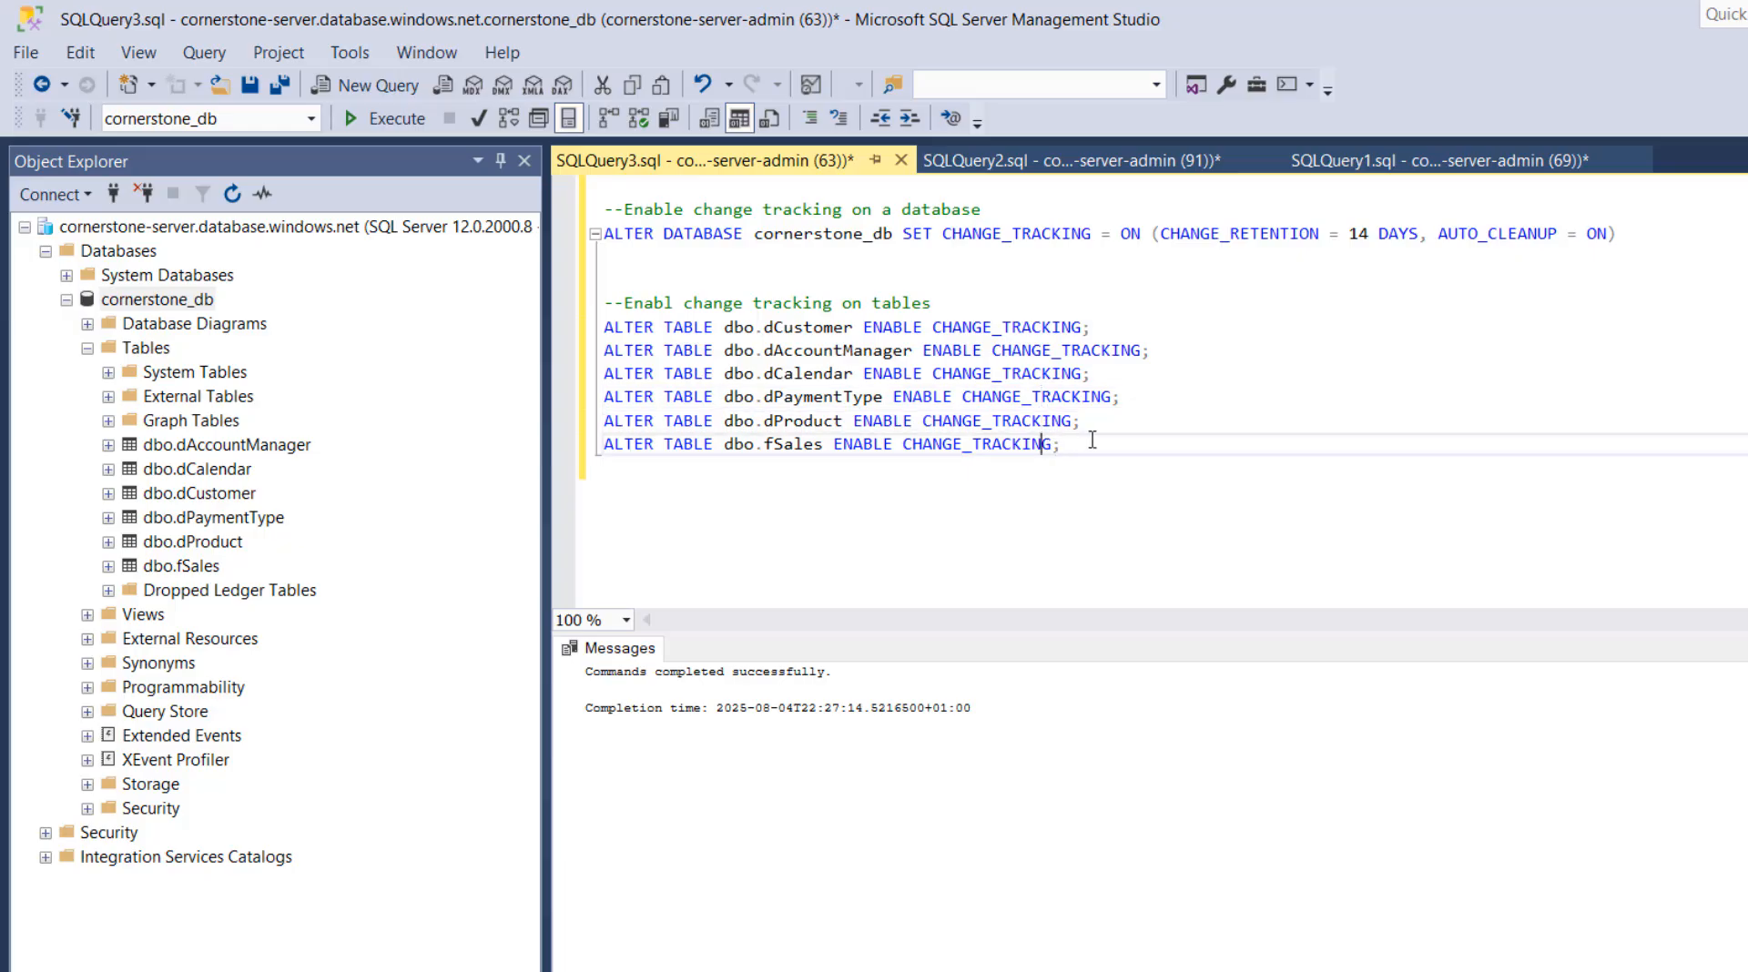
drag(1101, 446, 555, 308)
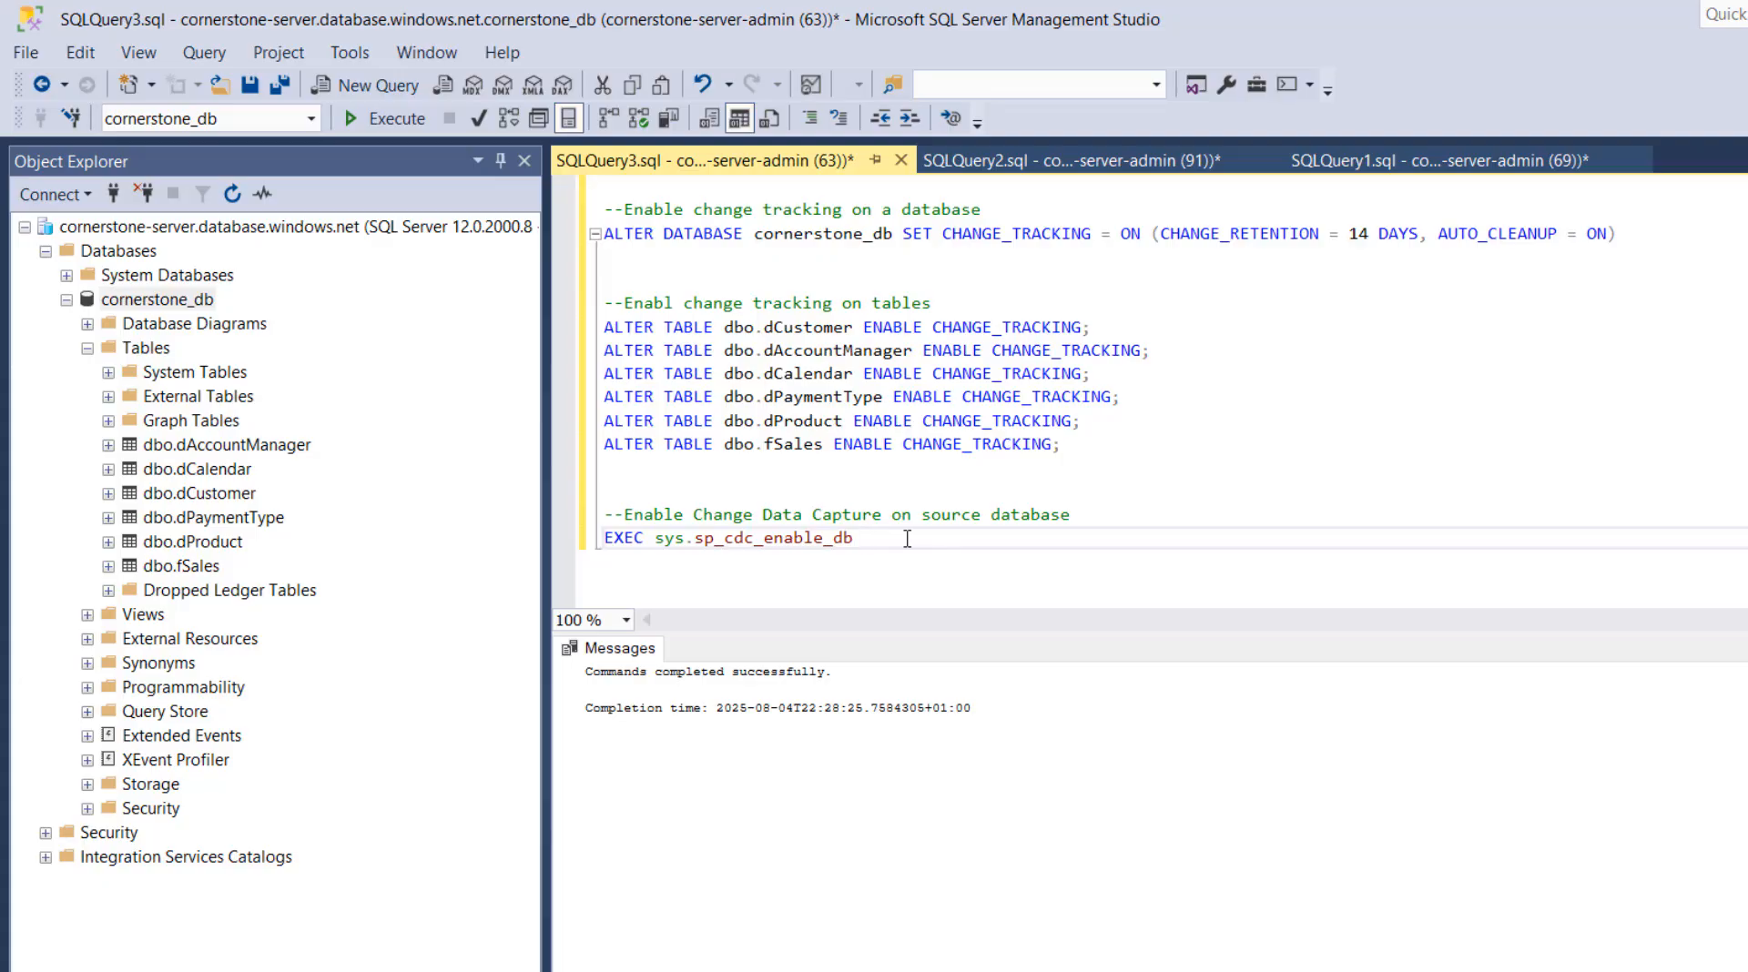
Execute only the EXEC sys.sp_cdc_enable_db statement to enable Change Data Capture on the source database
drag(901, 537, 586, 517)
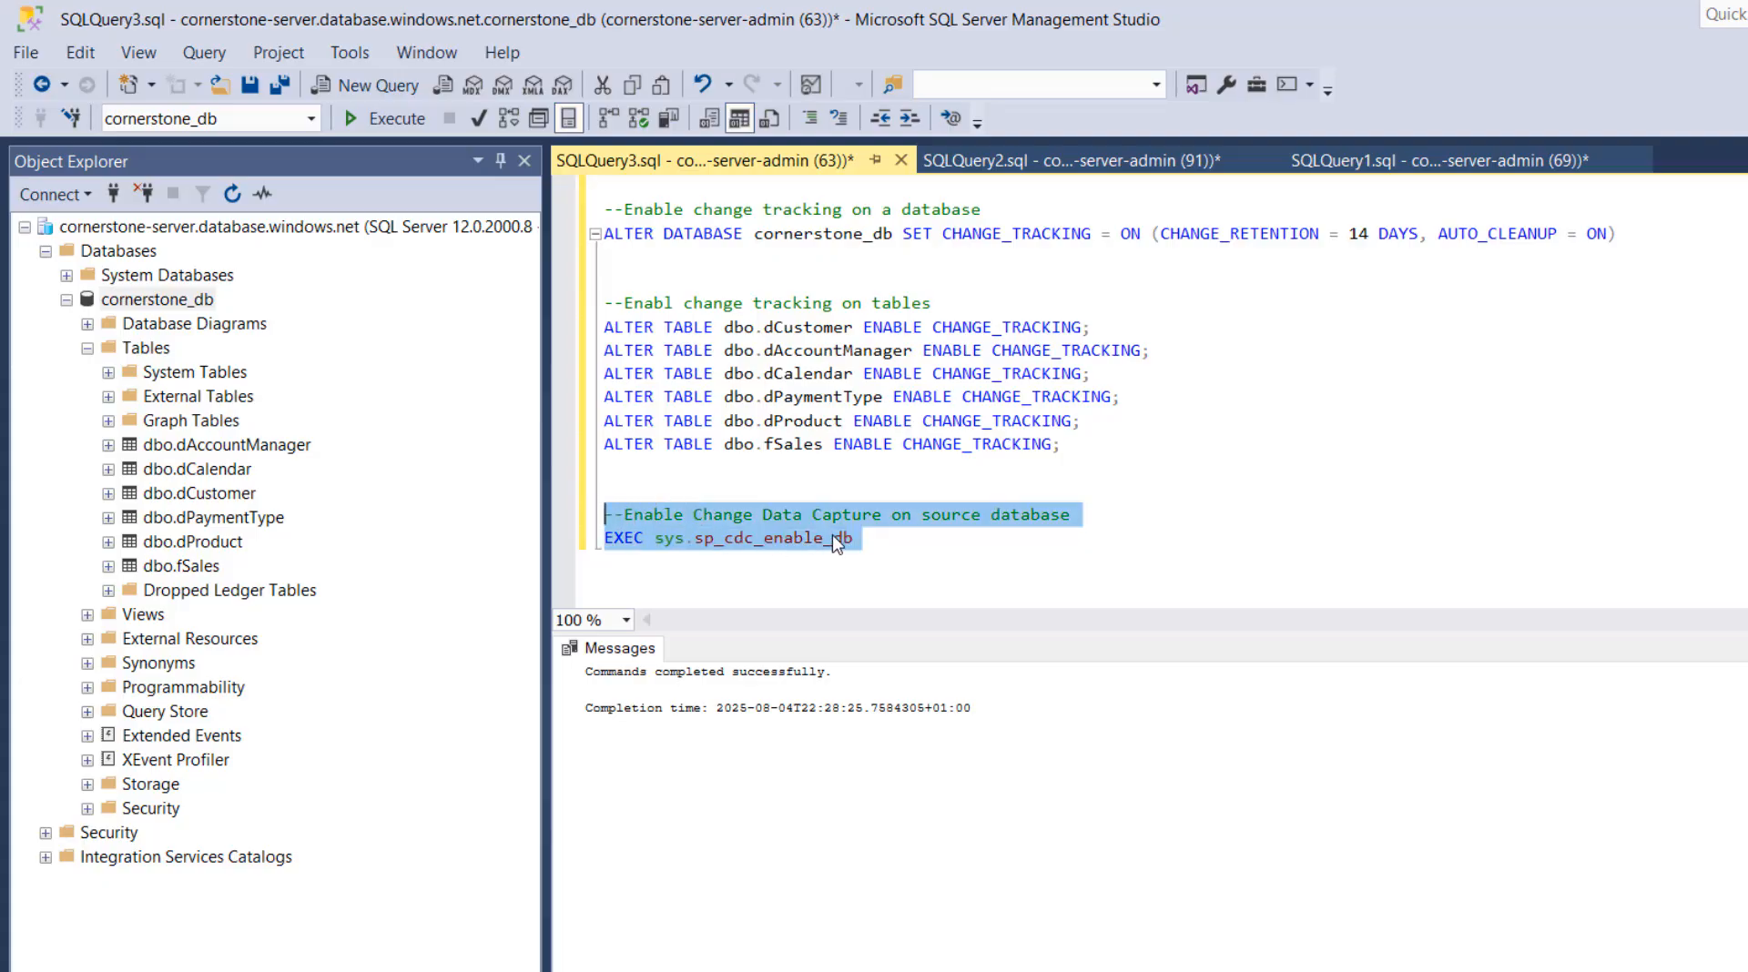
click(387, 118)
Paste the script enabling Change Data Capture on the source tables with sys.sp_cdc_enable_table below the sys.sp_cdc_enable_db statement
click(1023, 553)
key(Return)
key(Return)
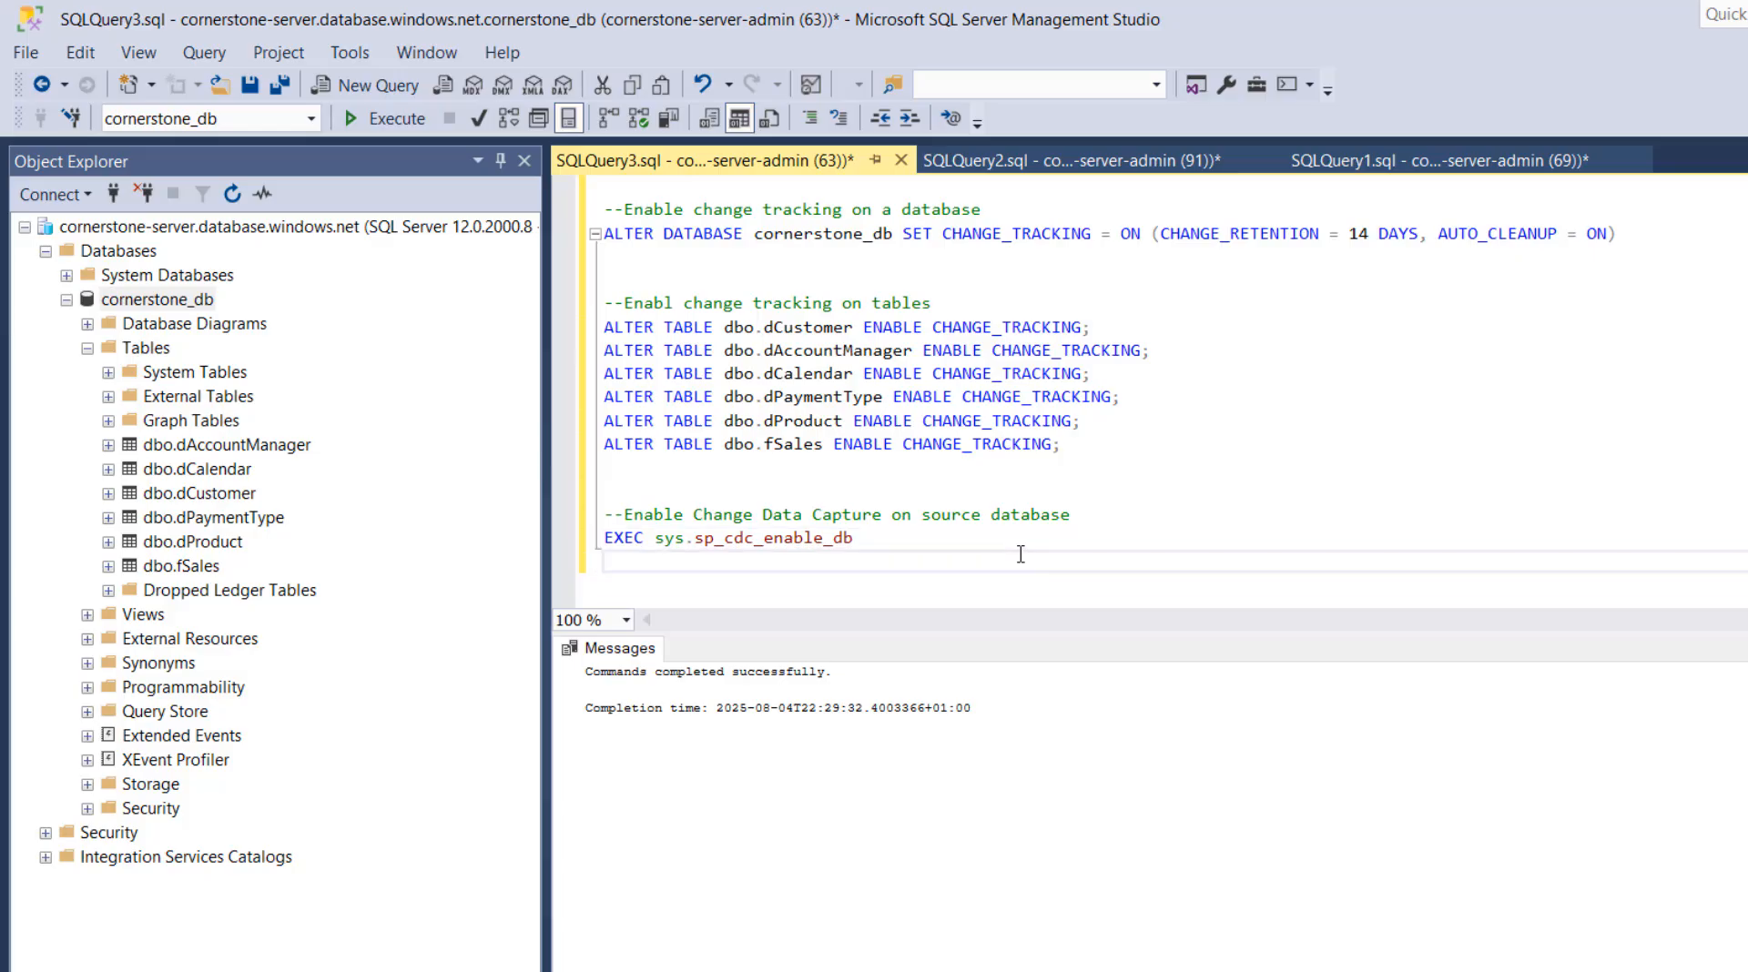
key(ctrl+v)
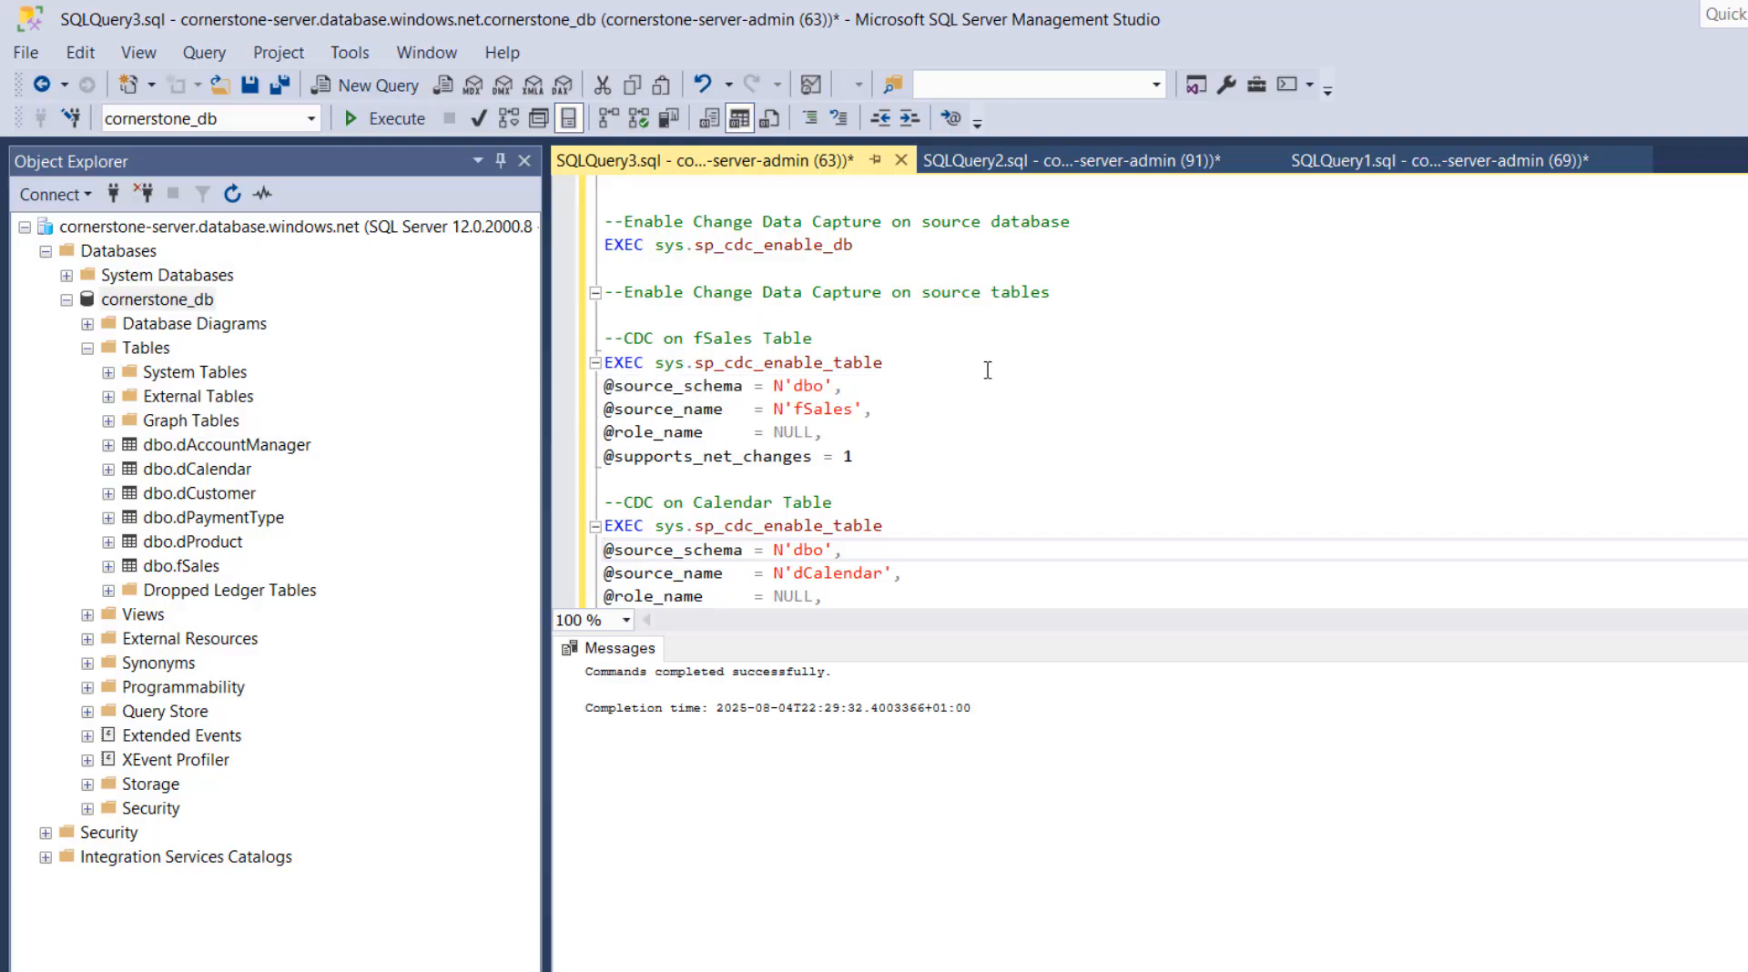
Examine the schema, source name, role and net-changes parameters in the CDC blocks from fSales through dCustomer
drag(606, 388, 717, 389)
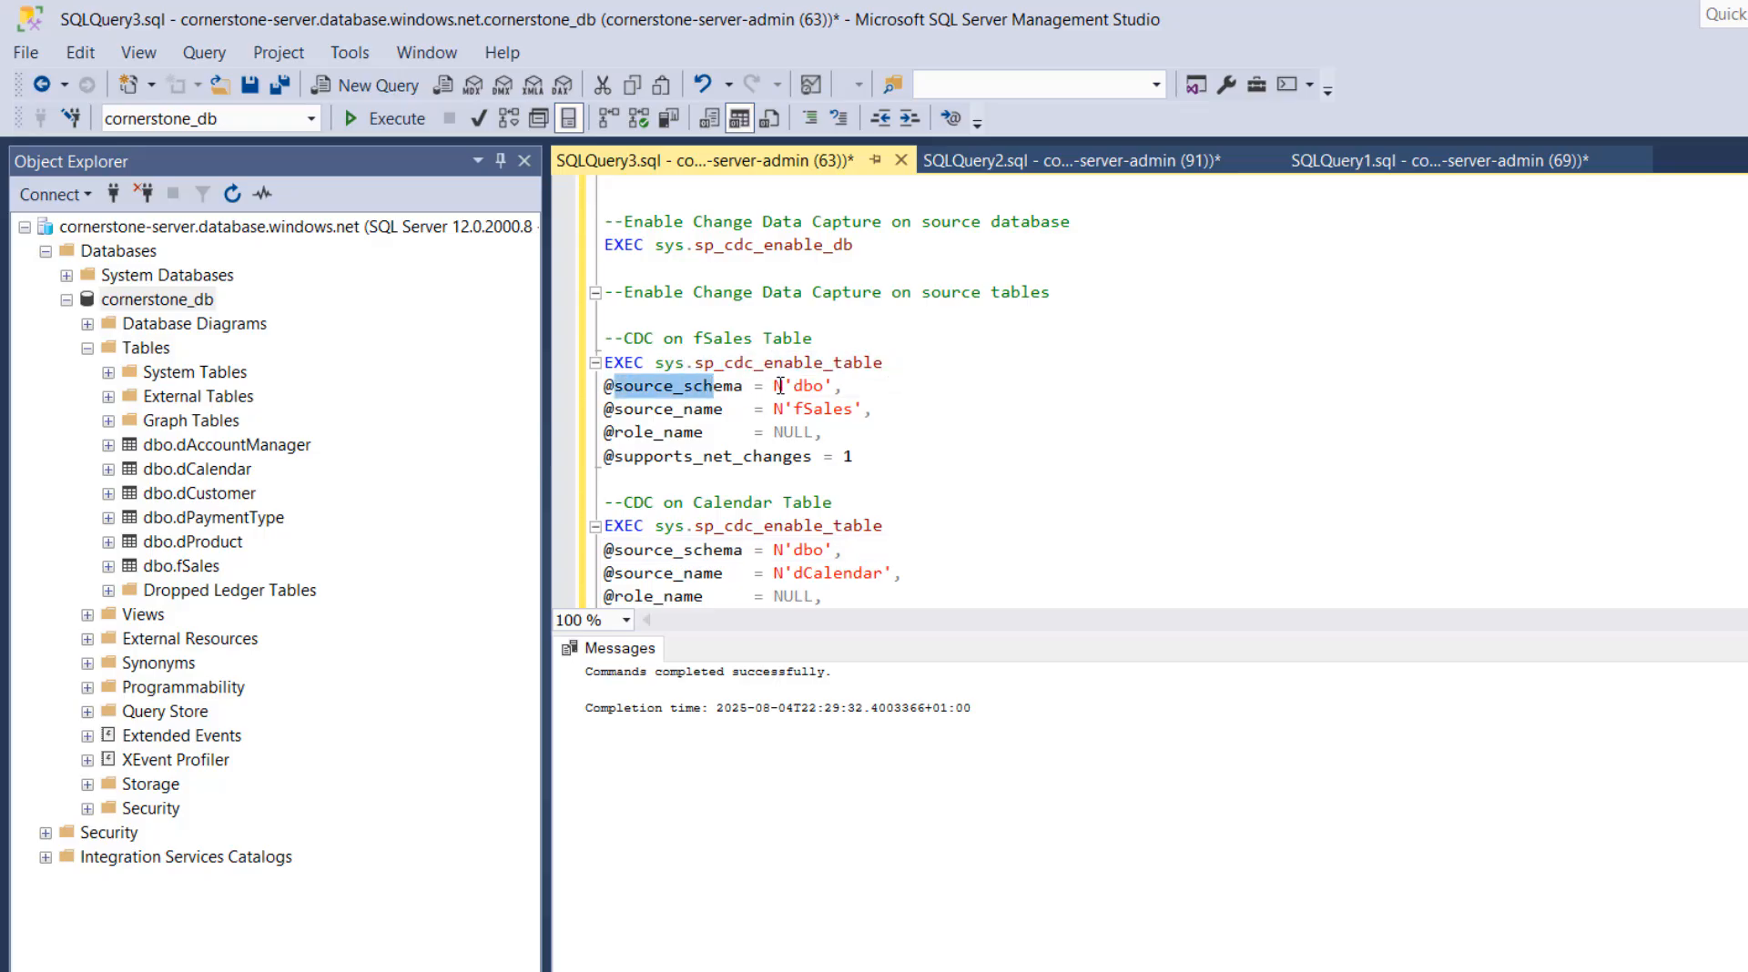
click(814, 386)
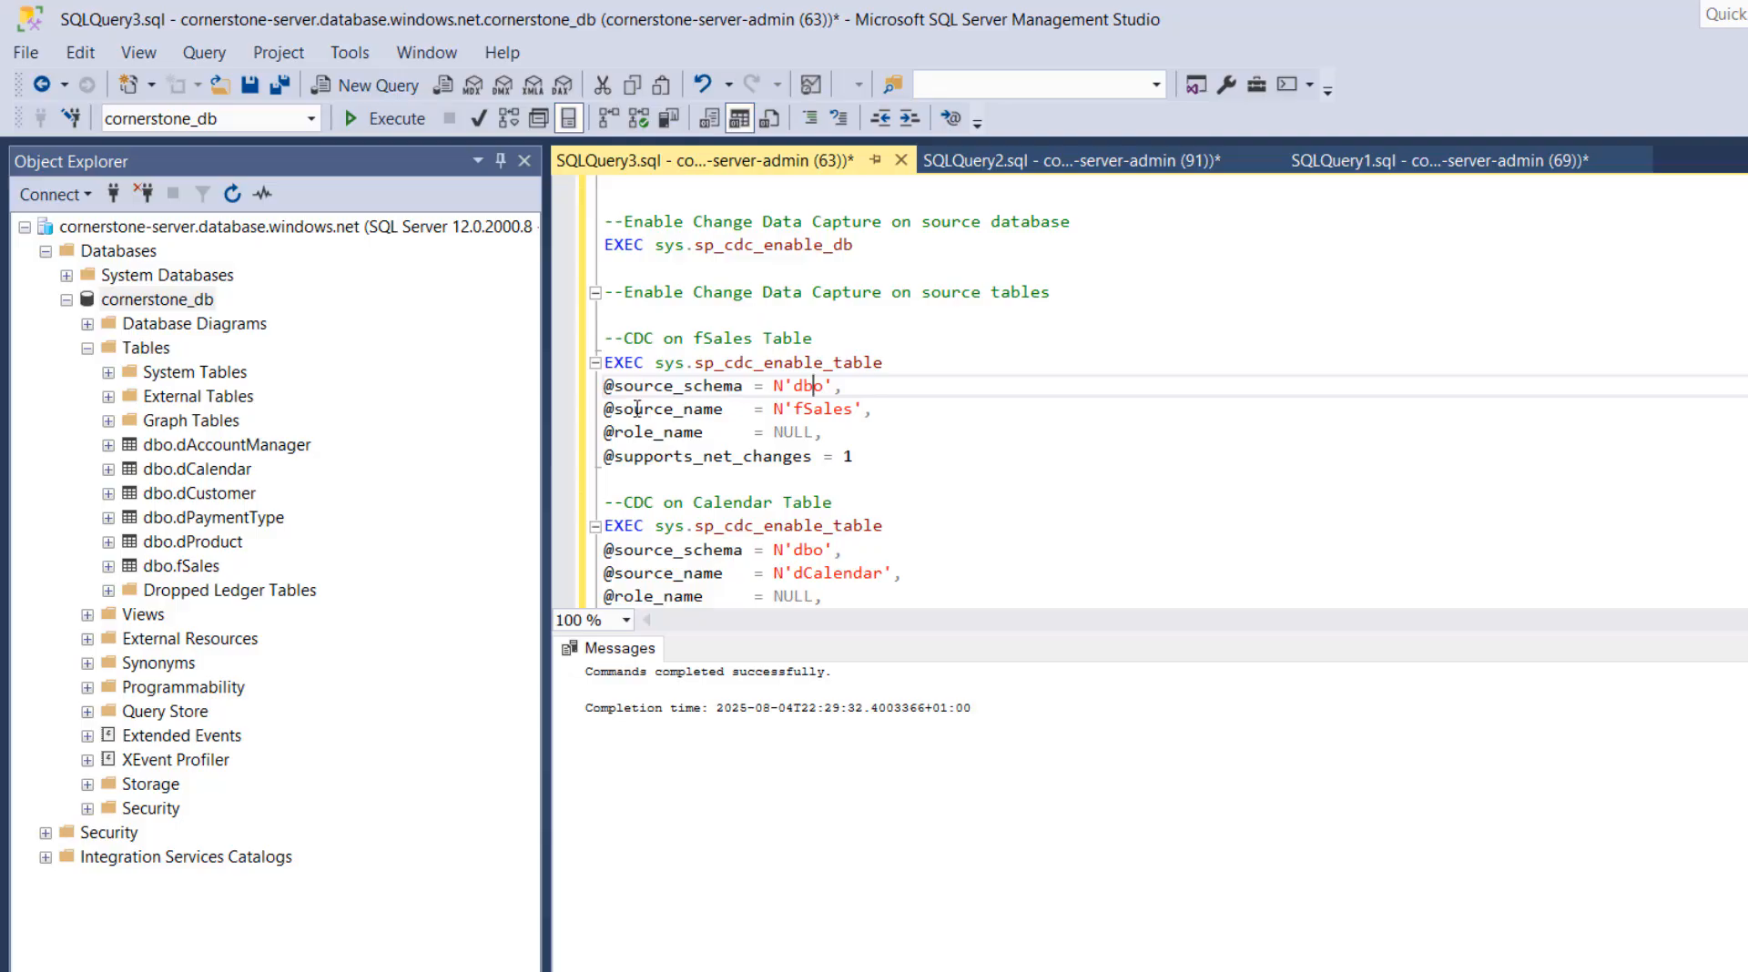
drag(783, 409, 880, 406)
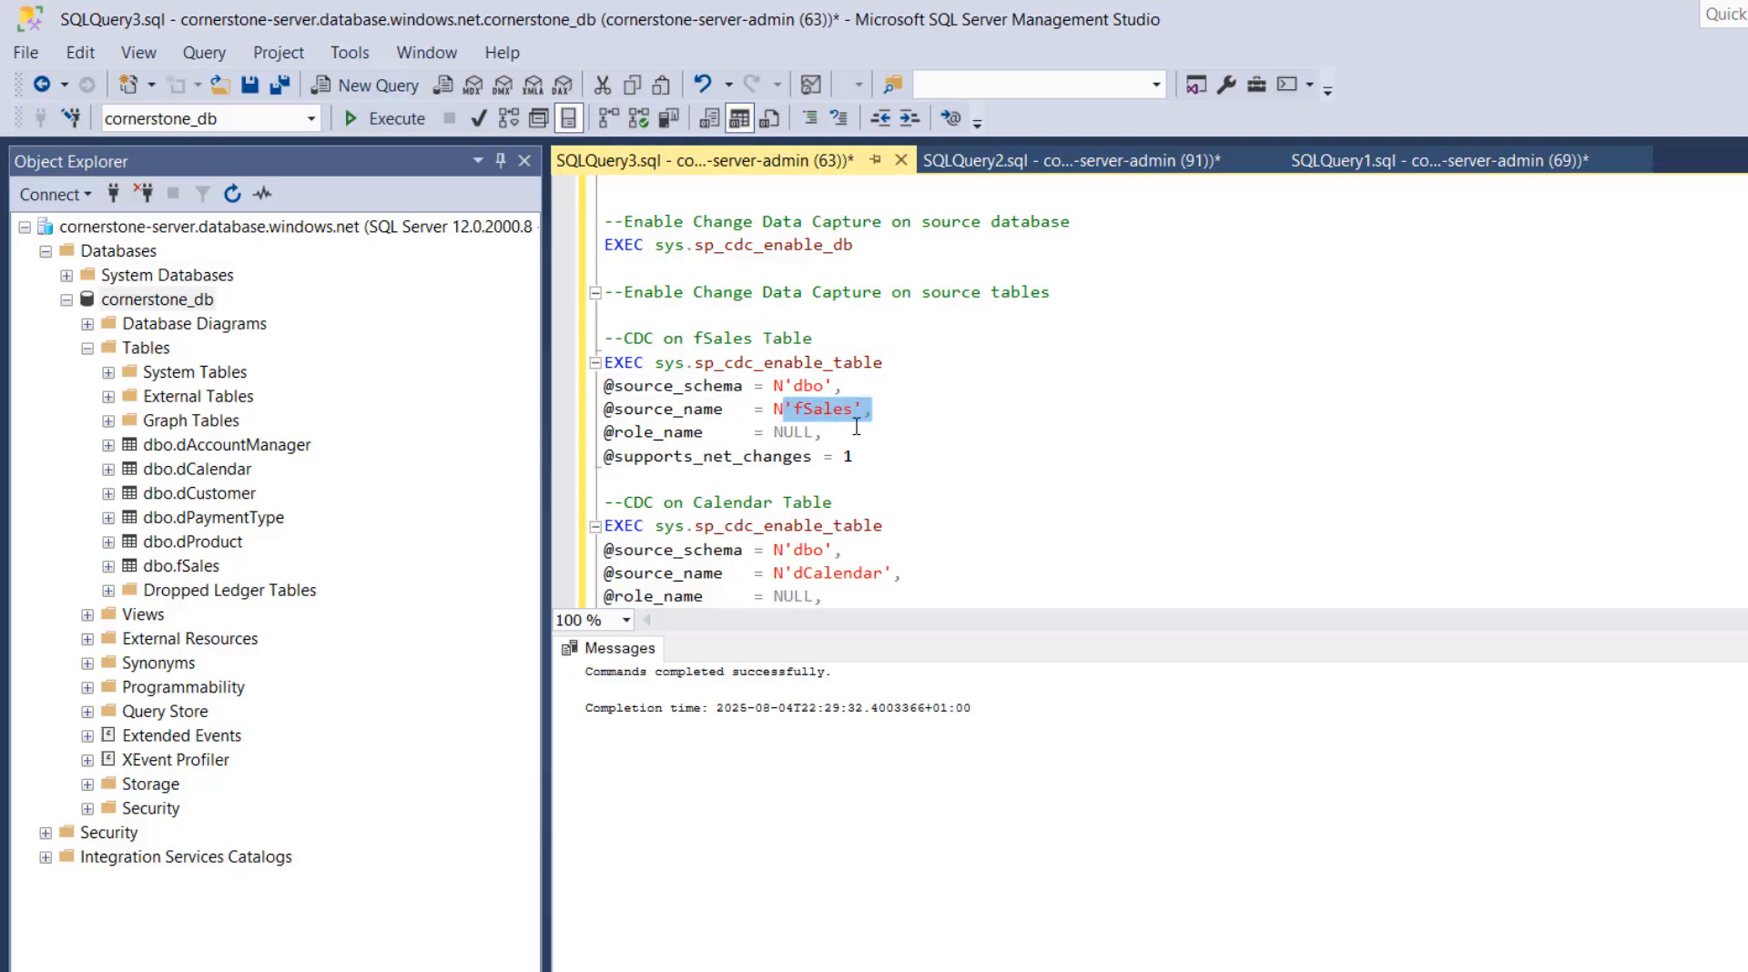
drag(918, 463, 606, 338)
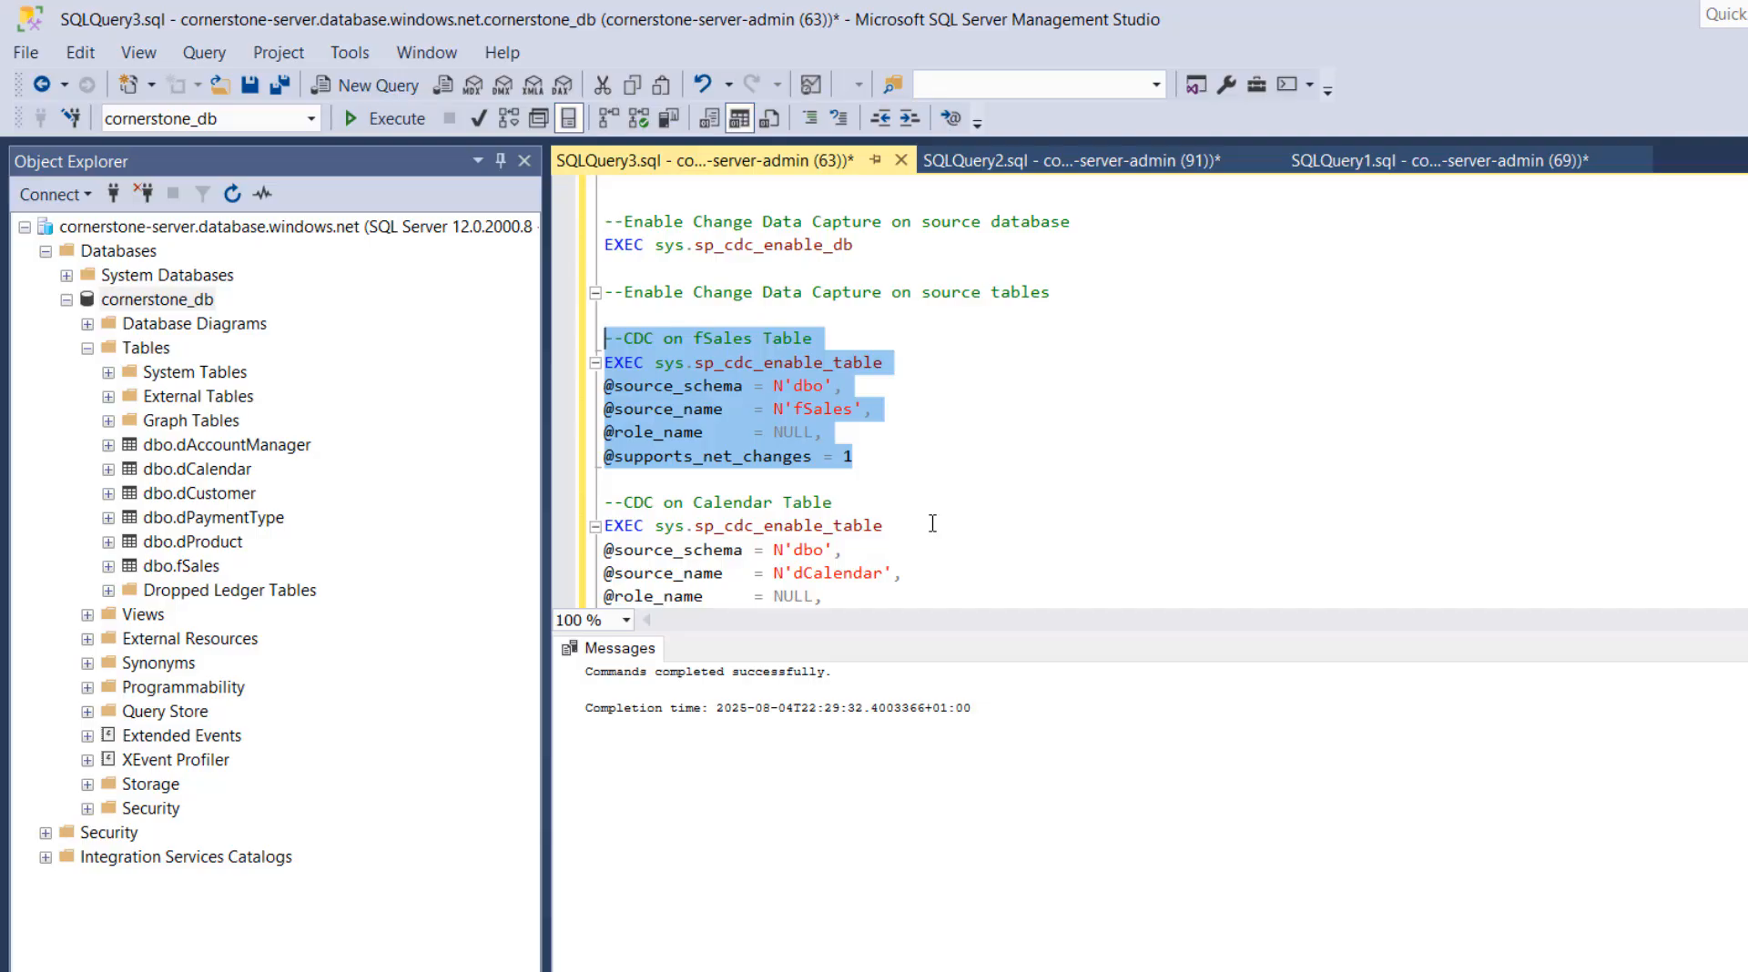
click(785, 483)
click(845, 554)
click(844, 566)
scroll(843, 558, down, 2)
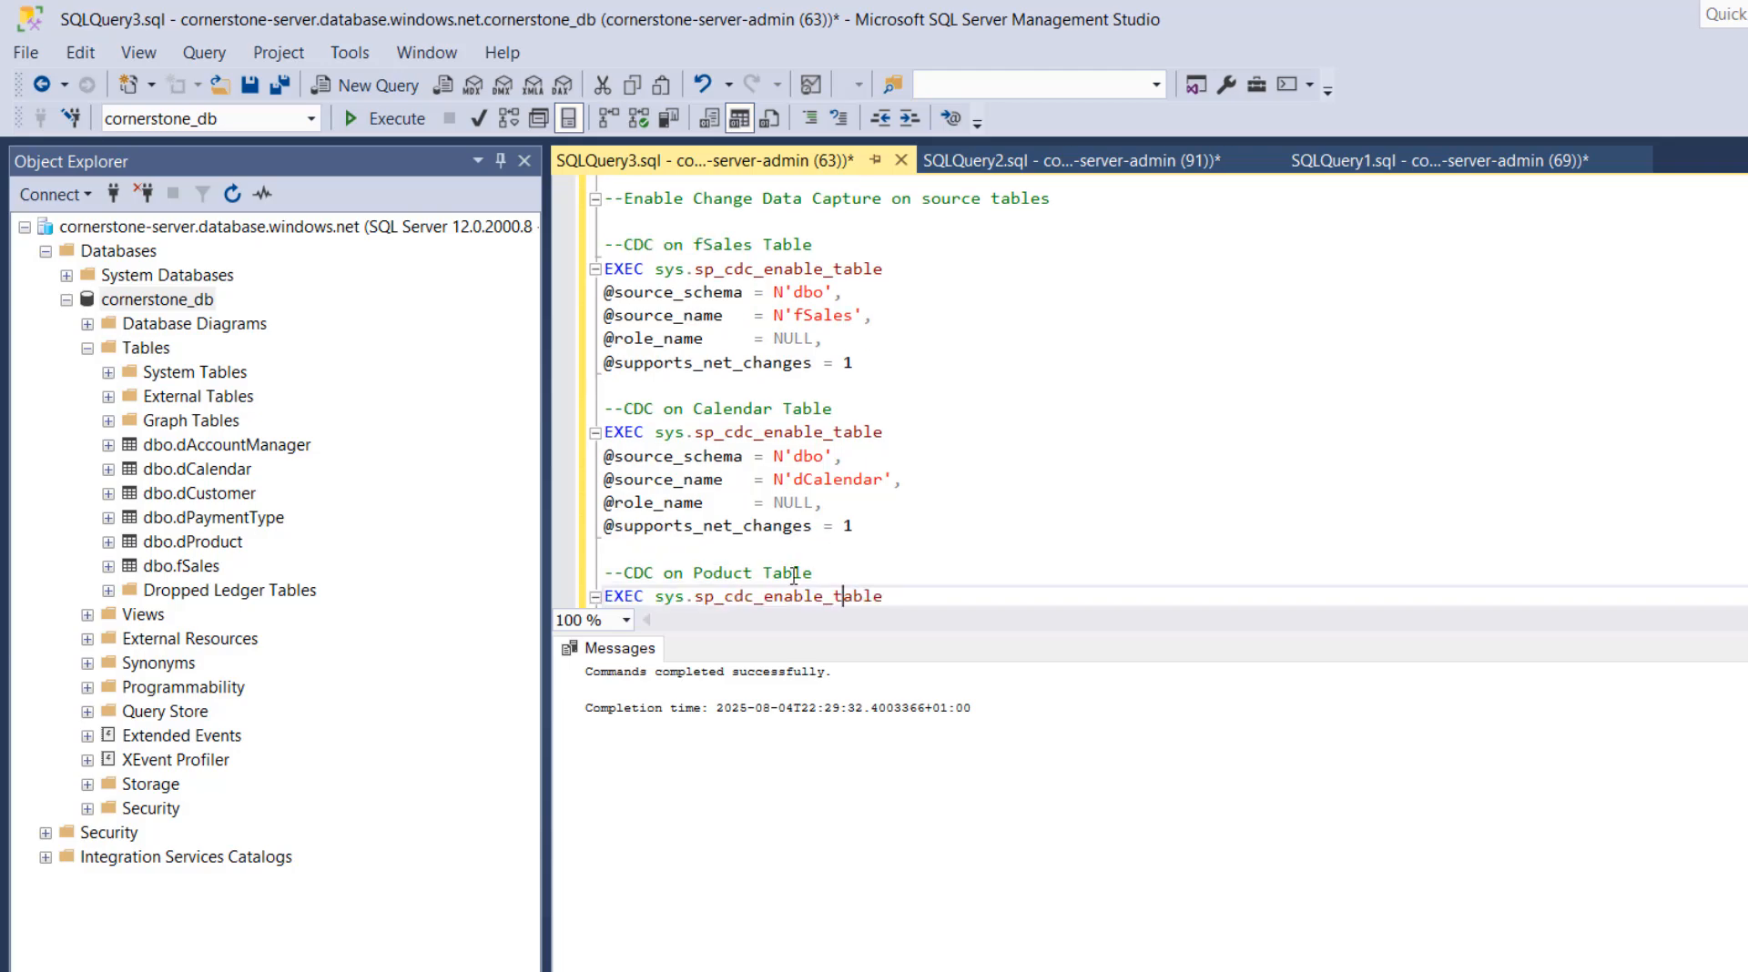
key(Down)
key(Down)
key(Down)
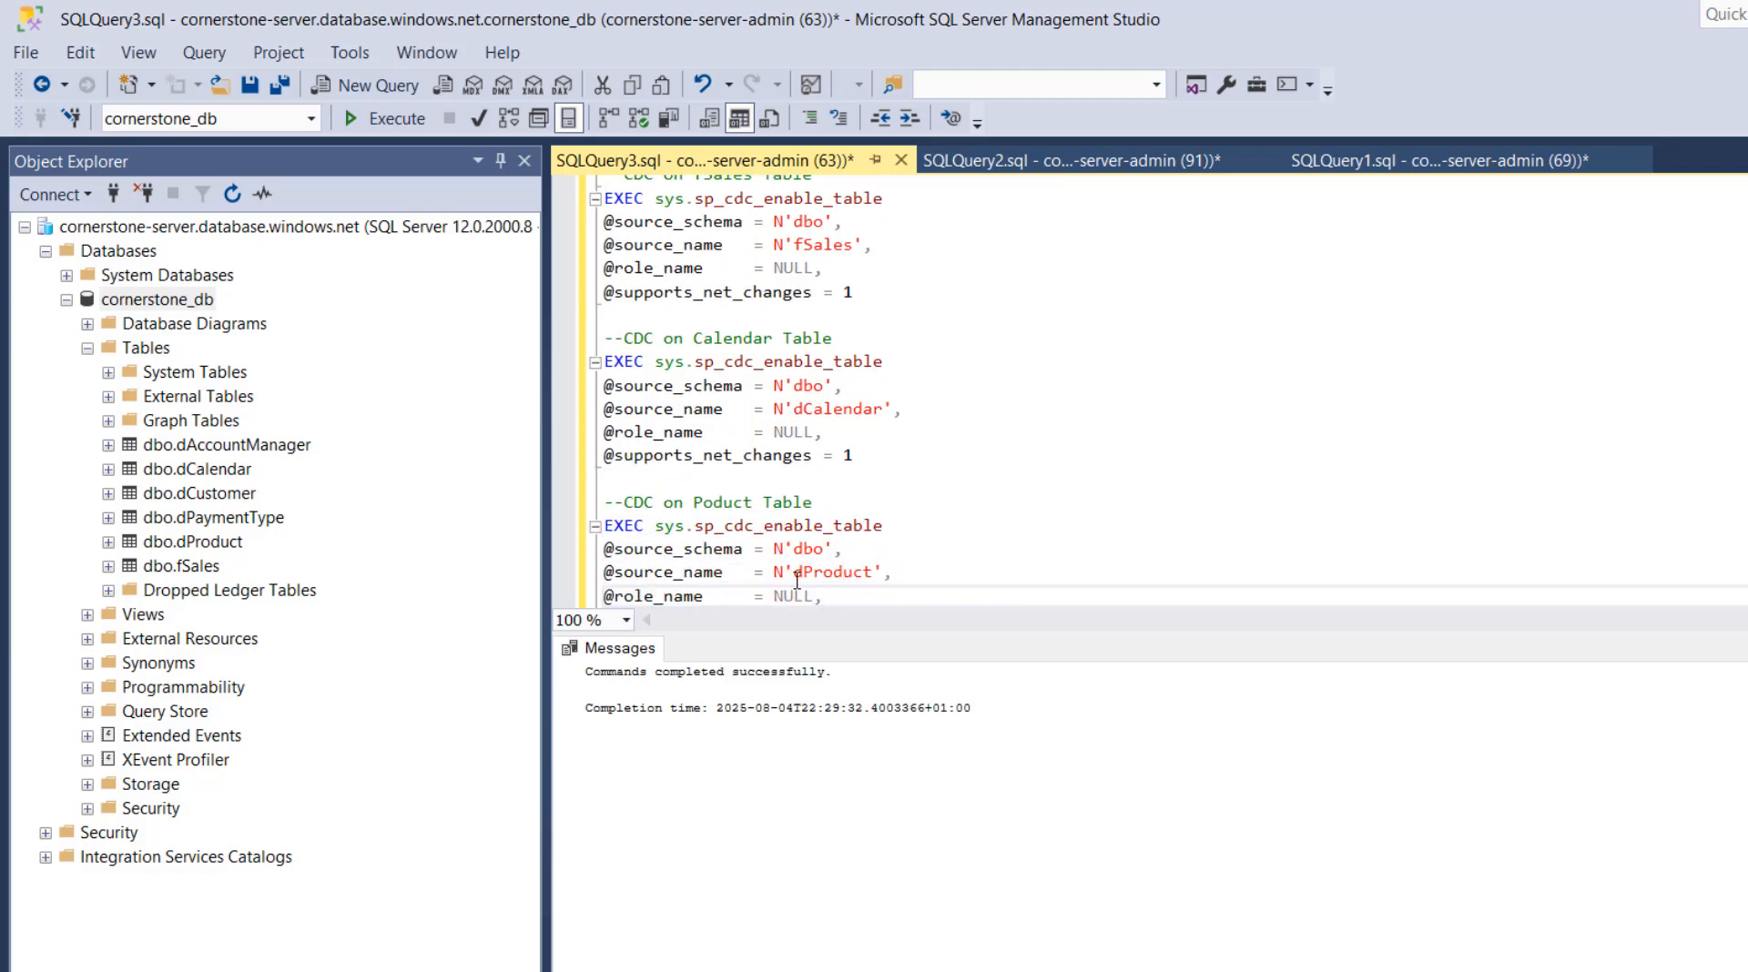
key(Down)
key(Down)
key(Down)
key(Down)
key(Down)
key(Down)
key(Down)
key(Down)
key(Down)
key(Down)
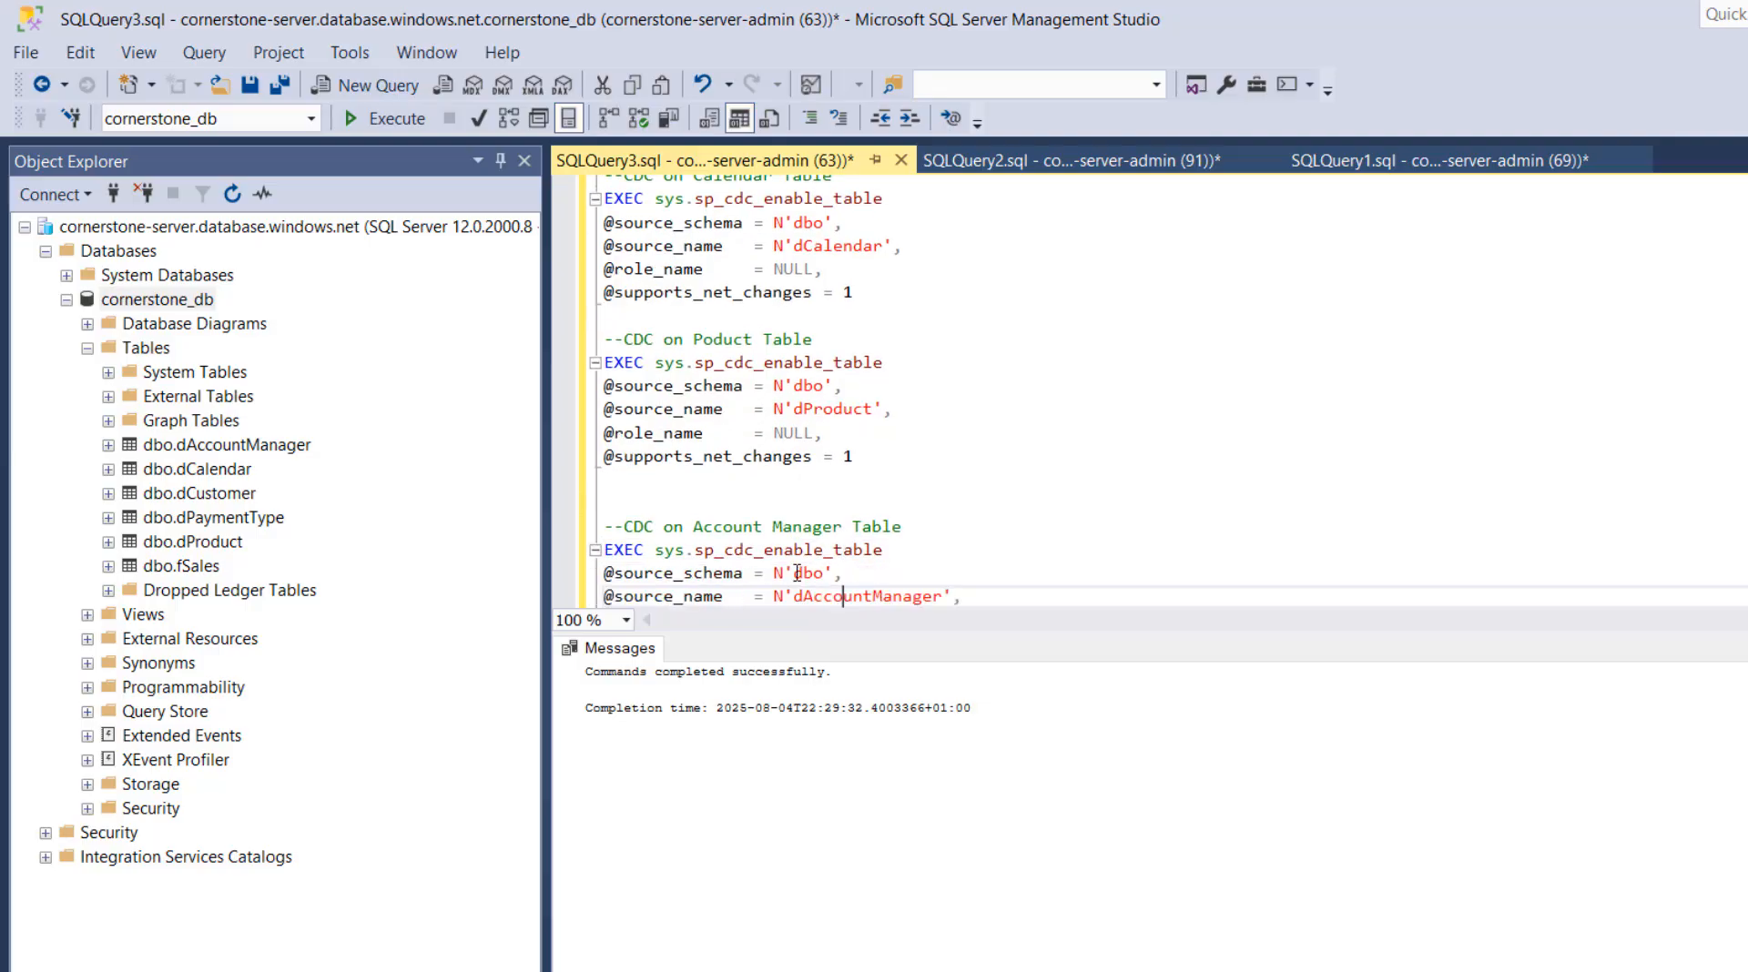
key(Down)
key(Down)
key(Down)
key(Down)
key(Down)
key(Down)
key(Down)
key(Down)
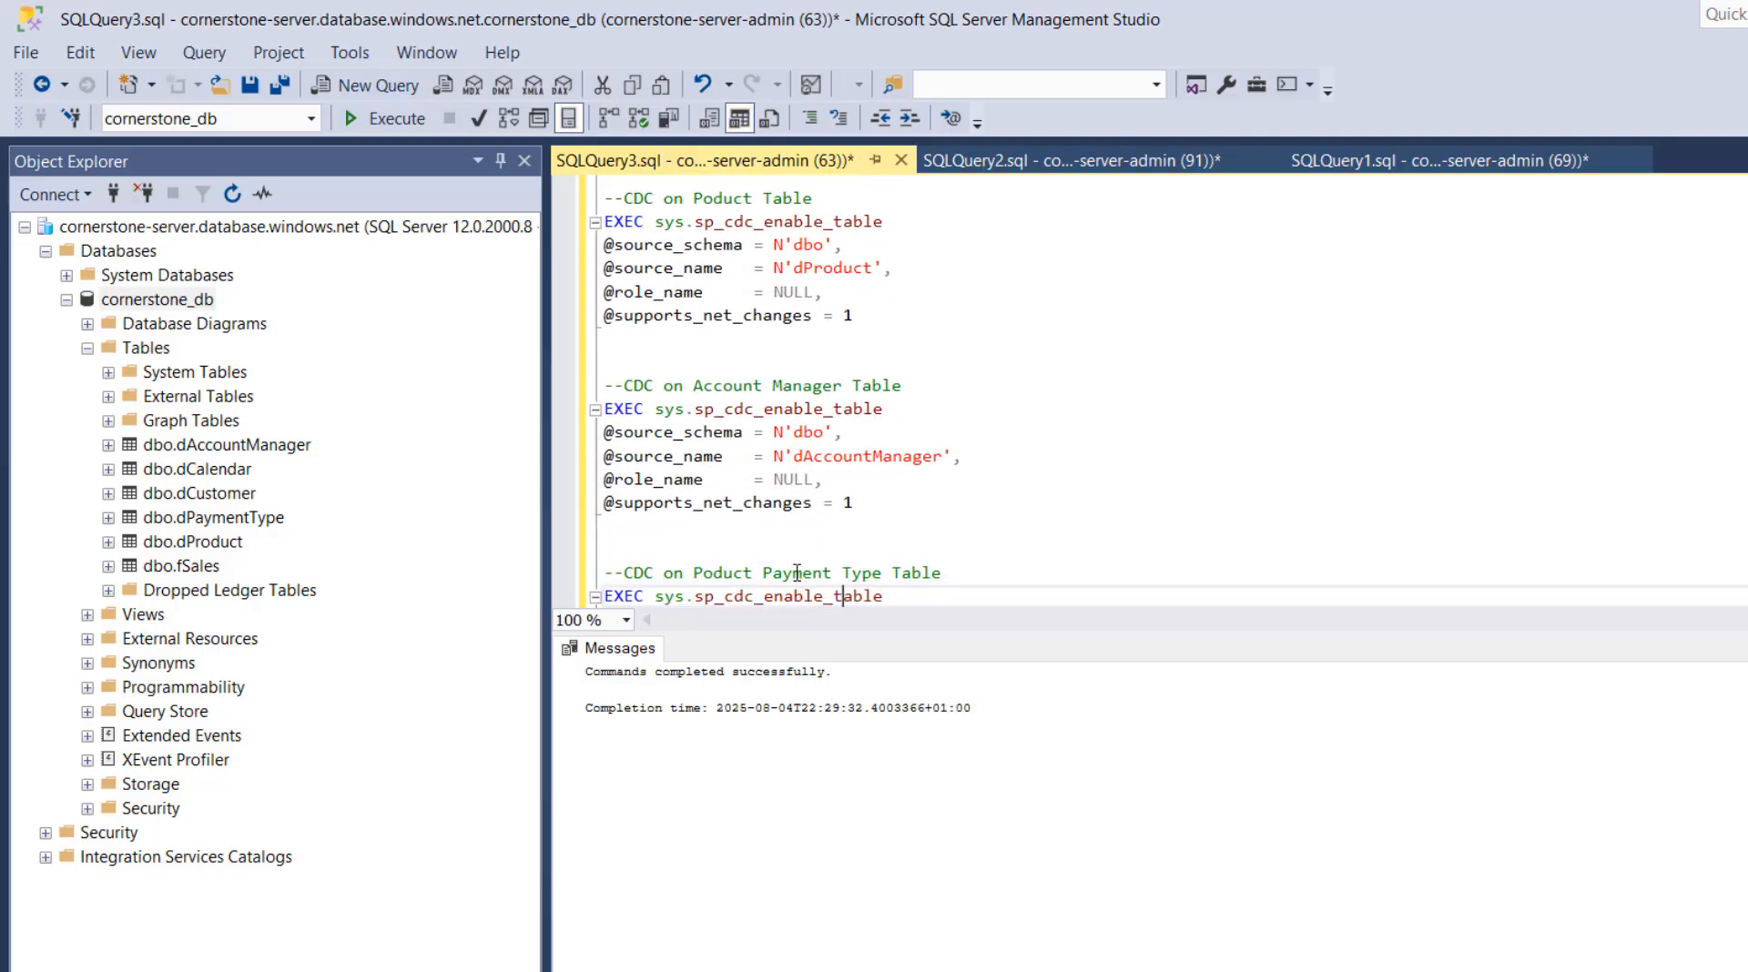
key(Down)
key(Down)
key(Down)
key(Down)
key(Down)
key(Down)
key(Down)
key(Down)
key(Down)
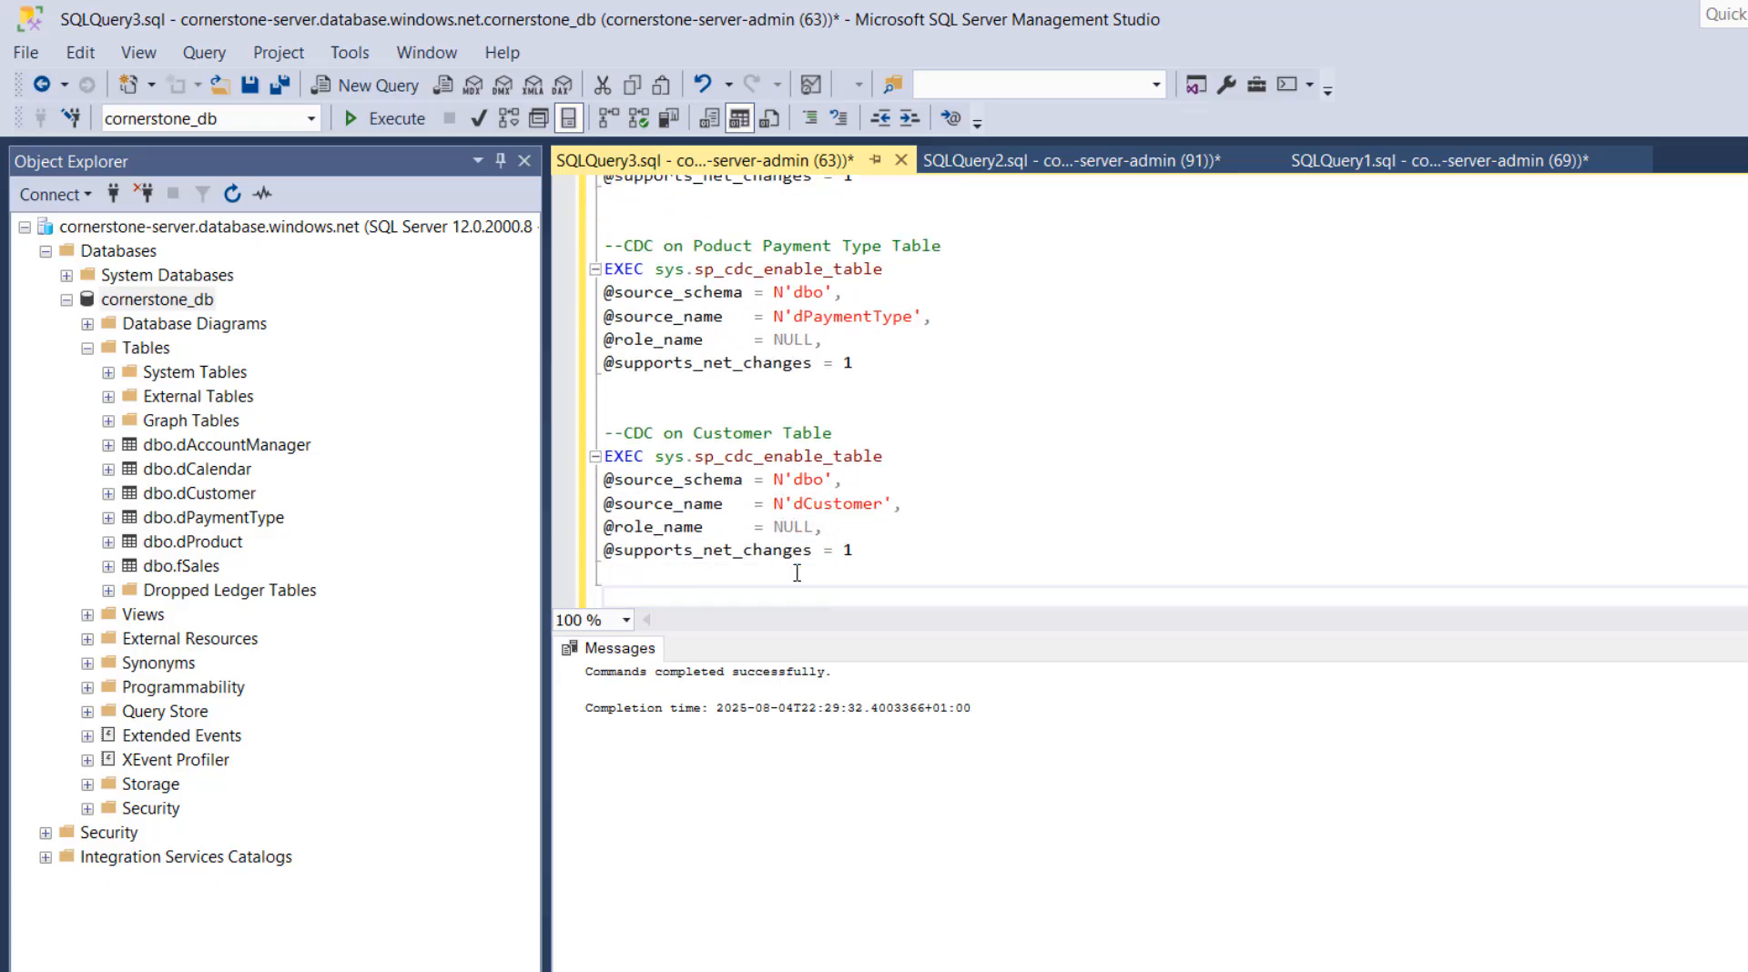
Execute all the sys.sp_cdc_enable_table blocks, from the fSales table through the dCustomer table
drag(921, 556, 606, 304)
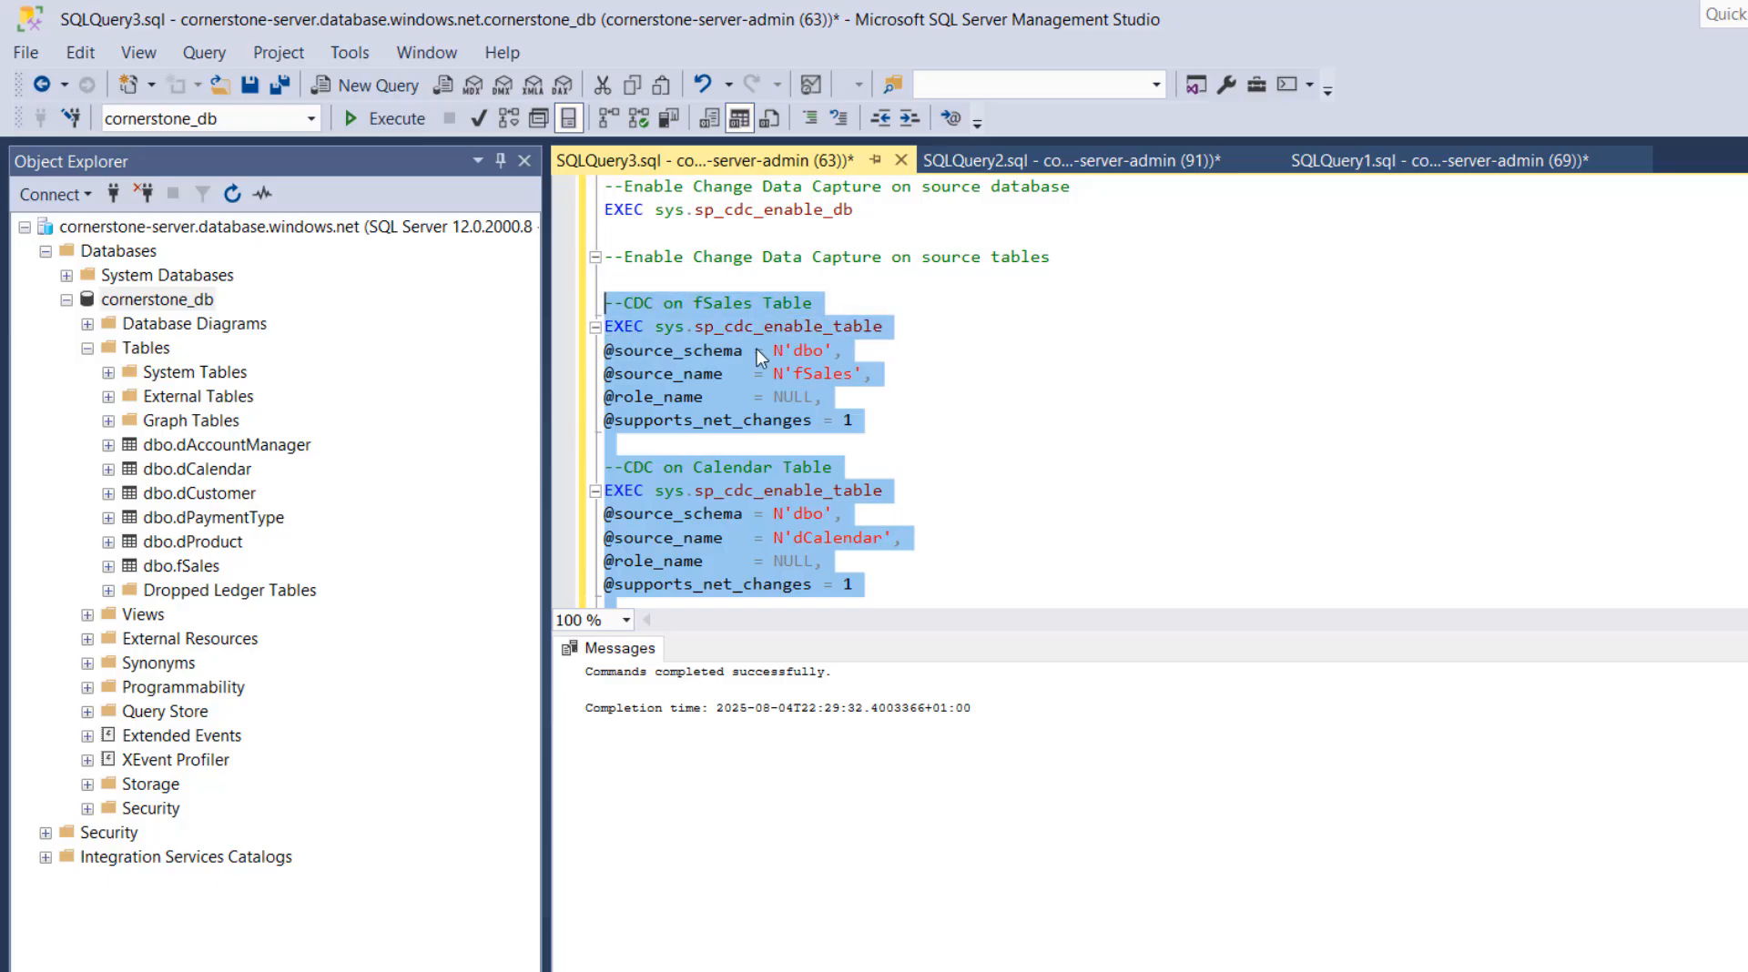
click(390, 127)
Switch to the browser and view the Databricks documentation section on DDL capture and the ddl_support_objects.sql script
key(alt+Tab)
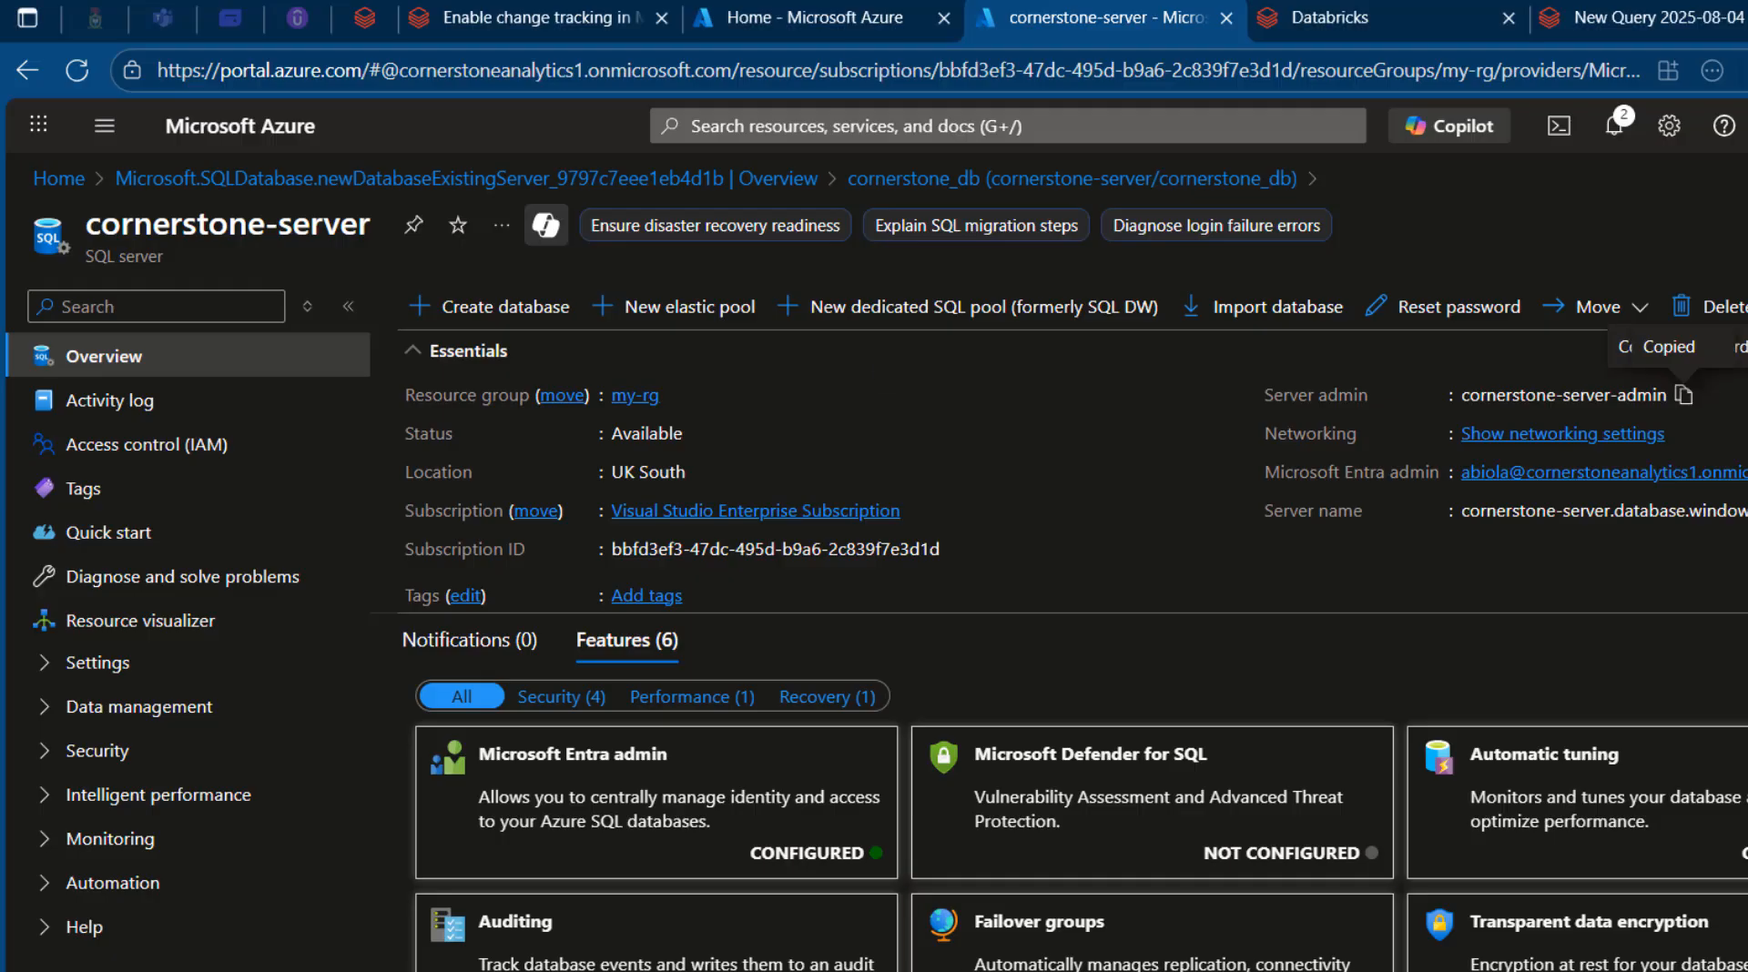
click(545, 13)
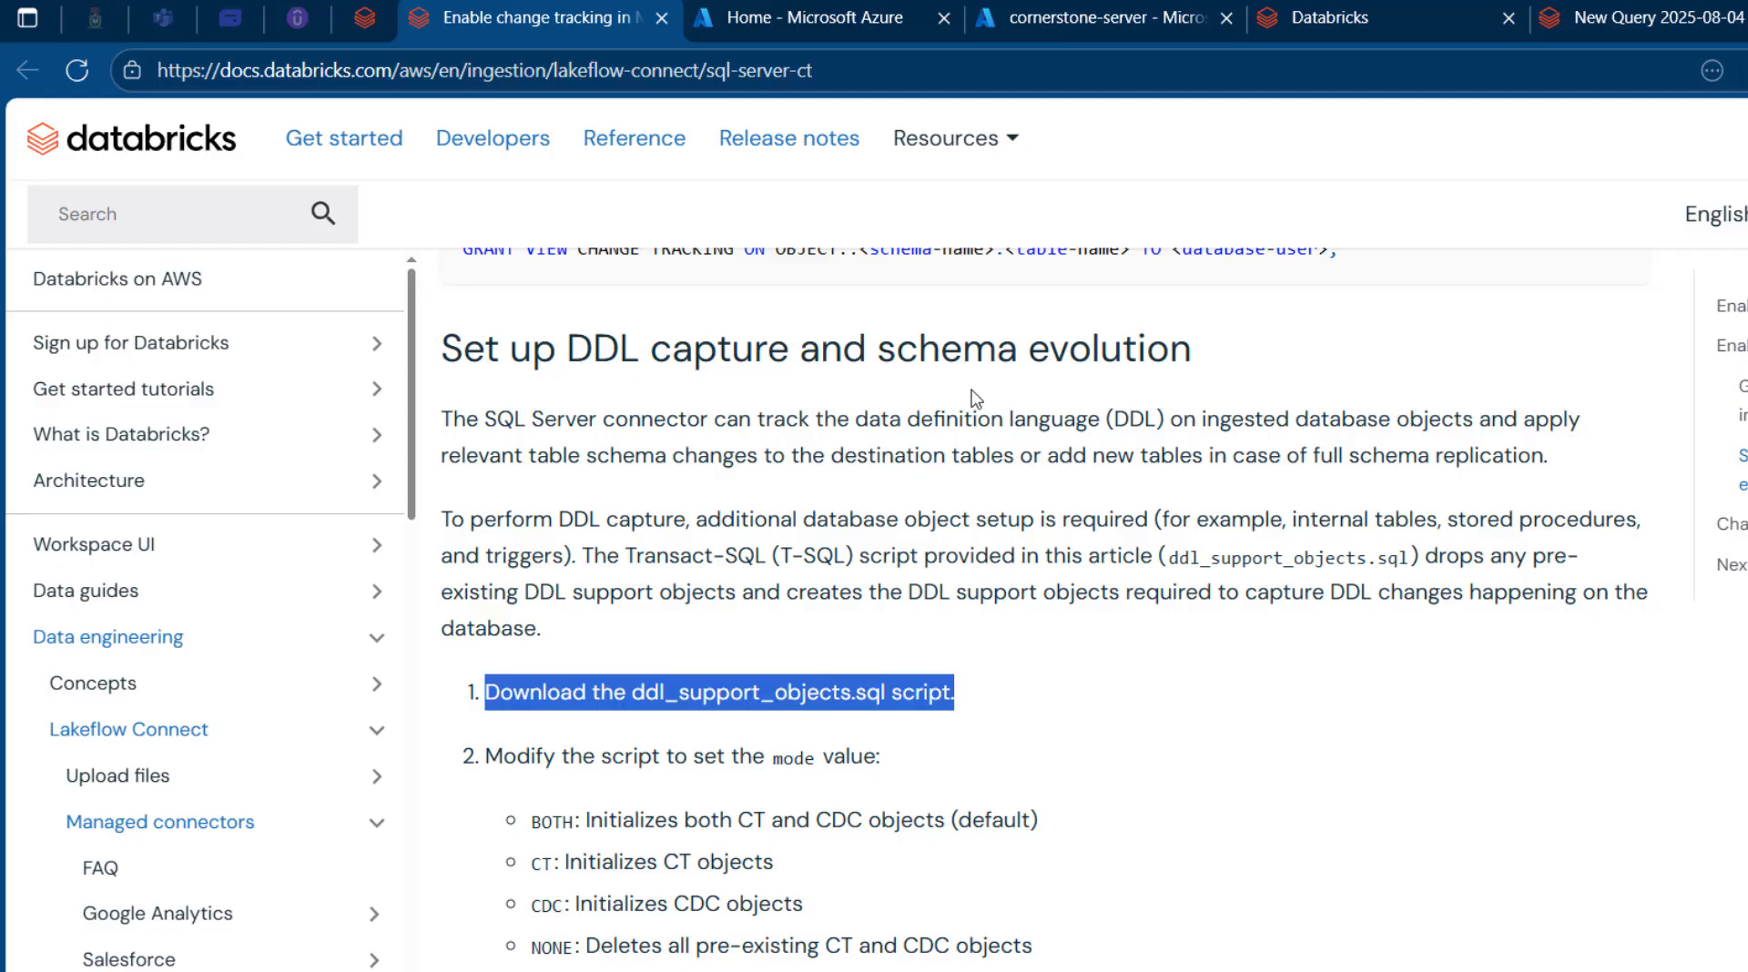
click(1101, 711)
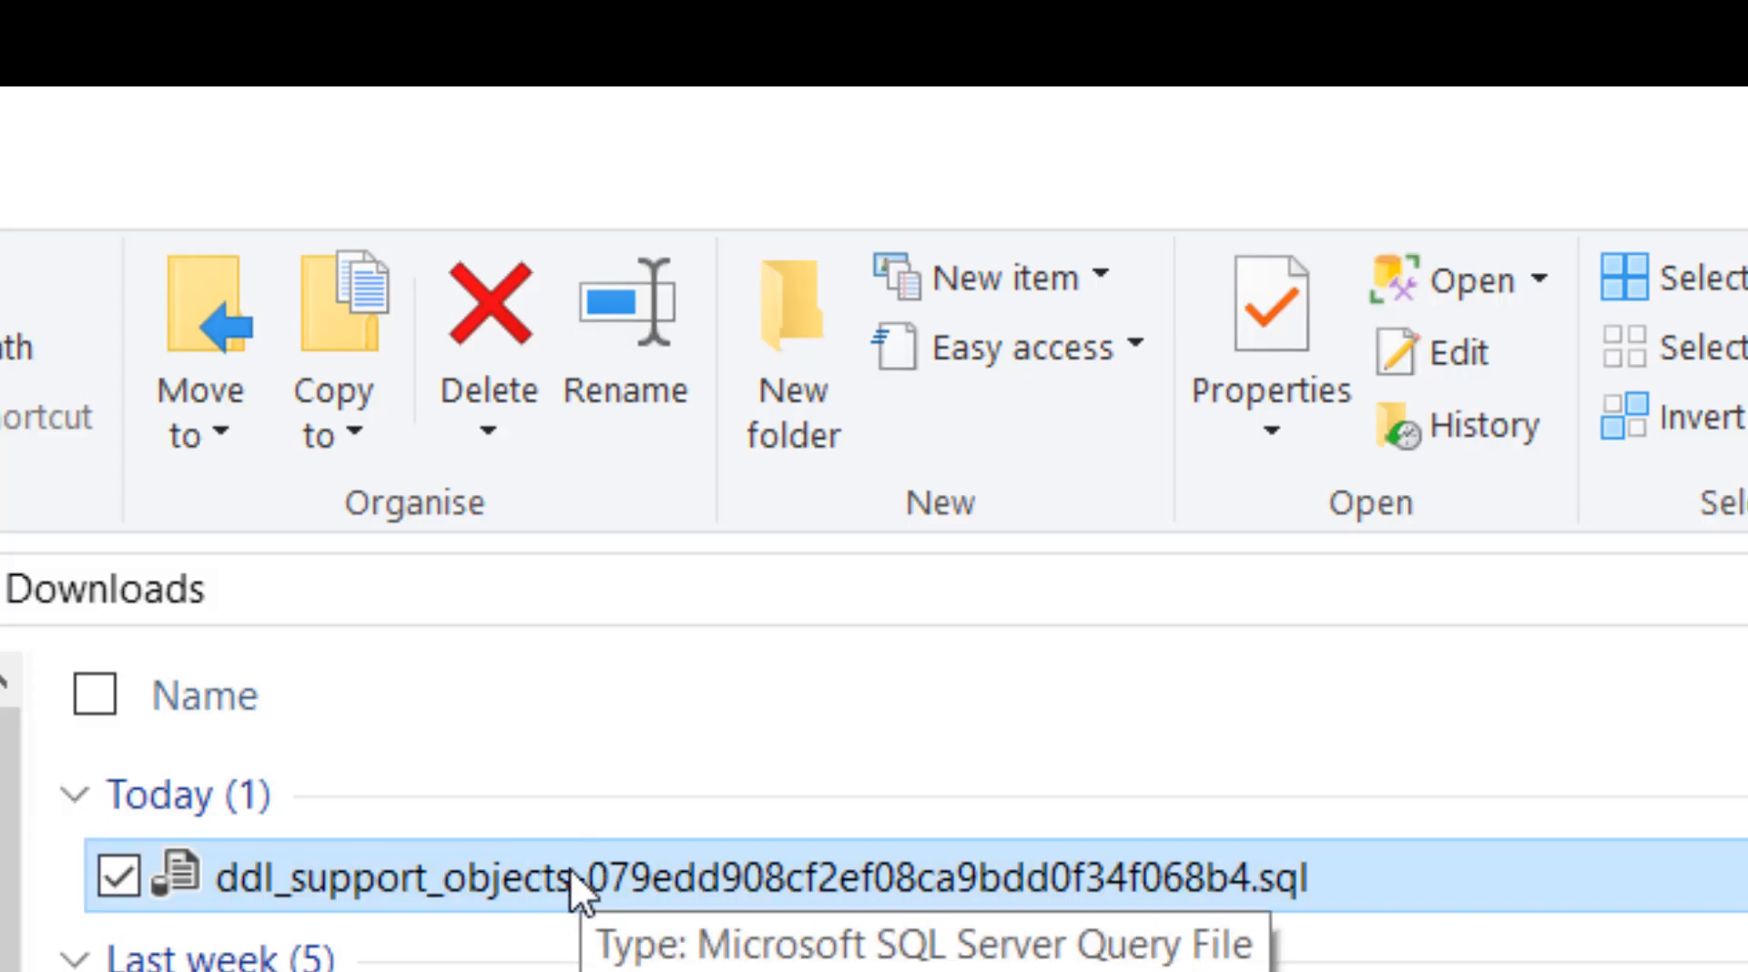
Open the downloaded ddl_support_objects SQL file in SQL Server Management Studio and execute the entire script with its default mode BOTH
double_click(574, 872)
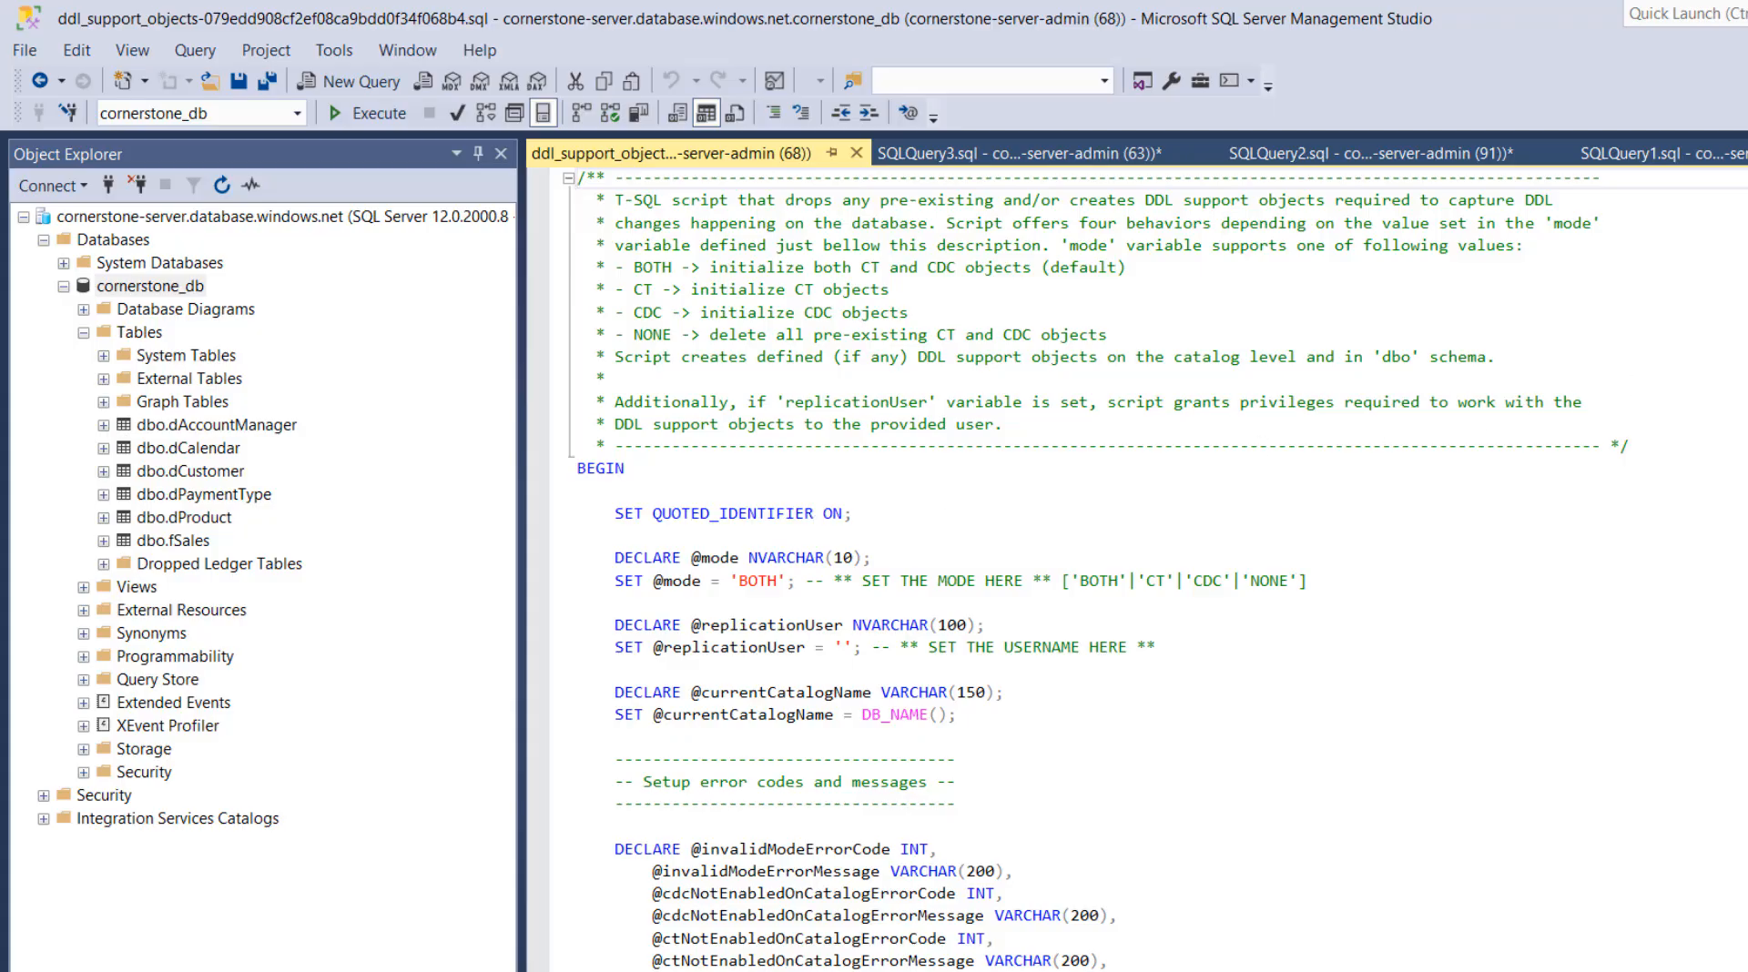
scroll(1138, 564, down, 20)
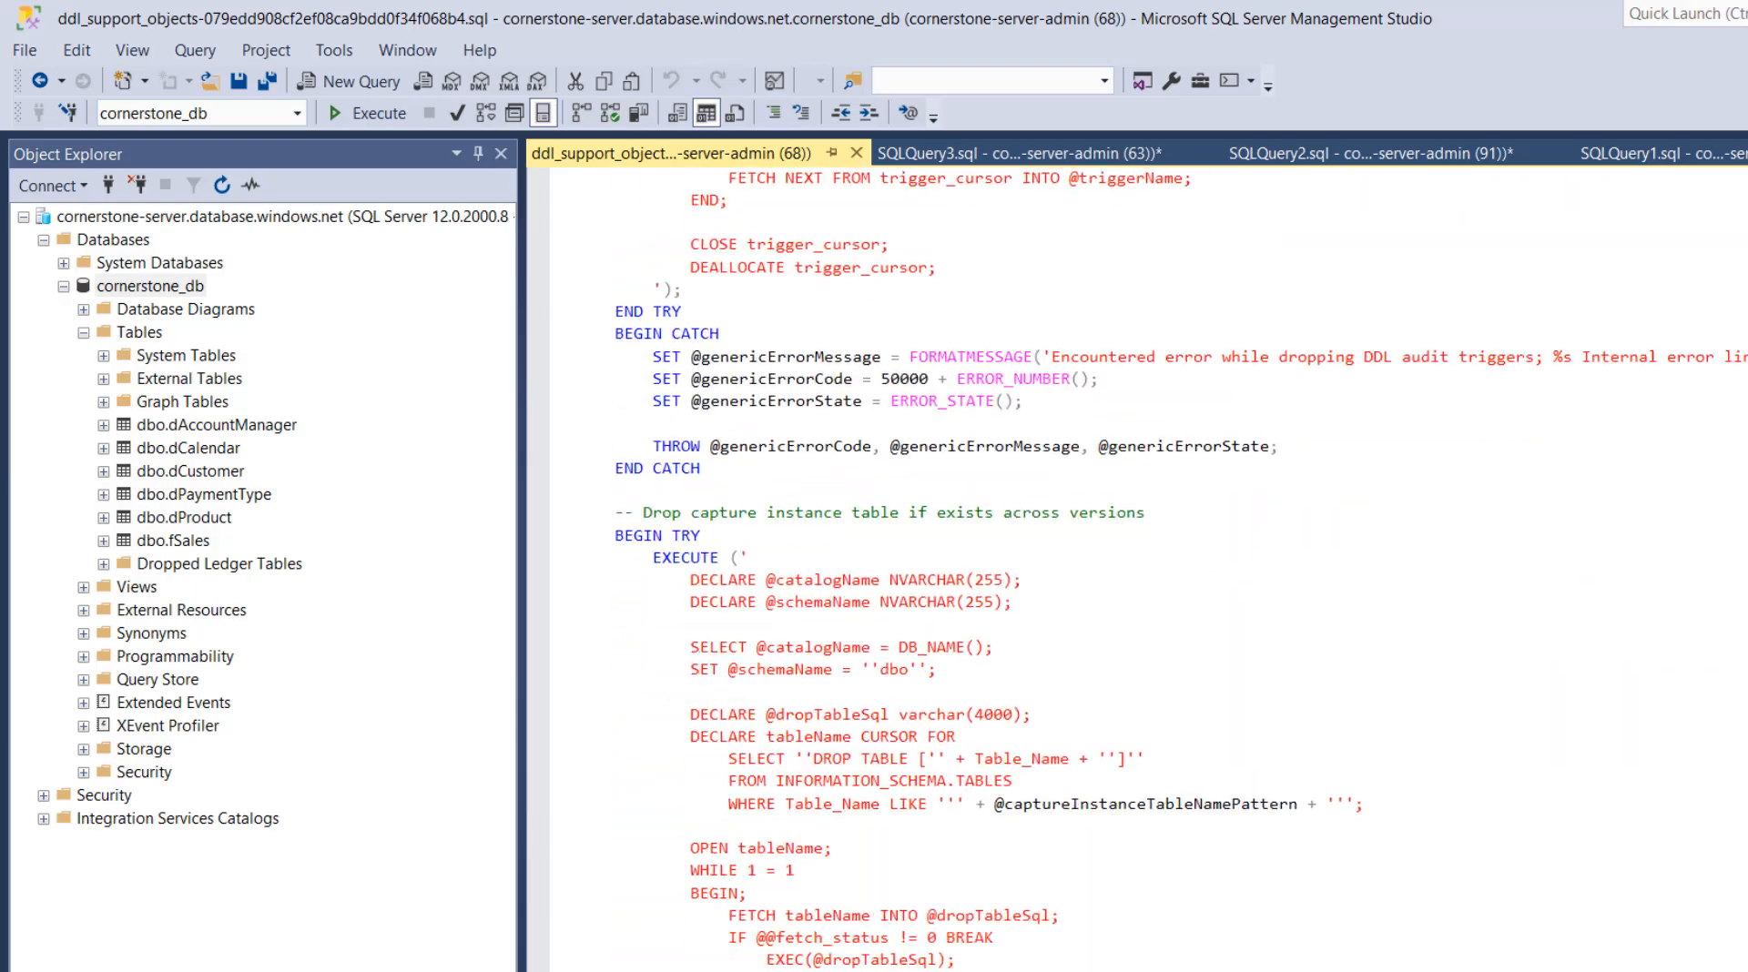
scroll(1137, 564, down, 20)
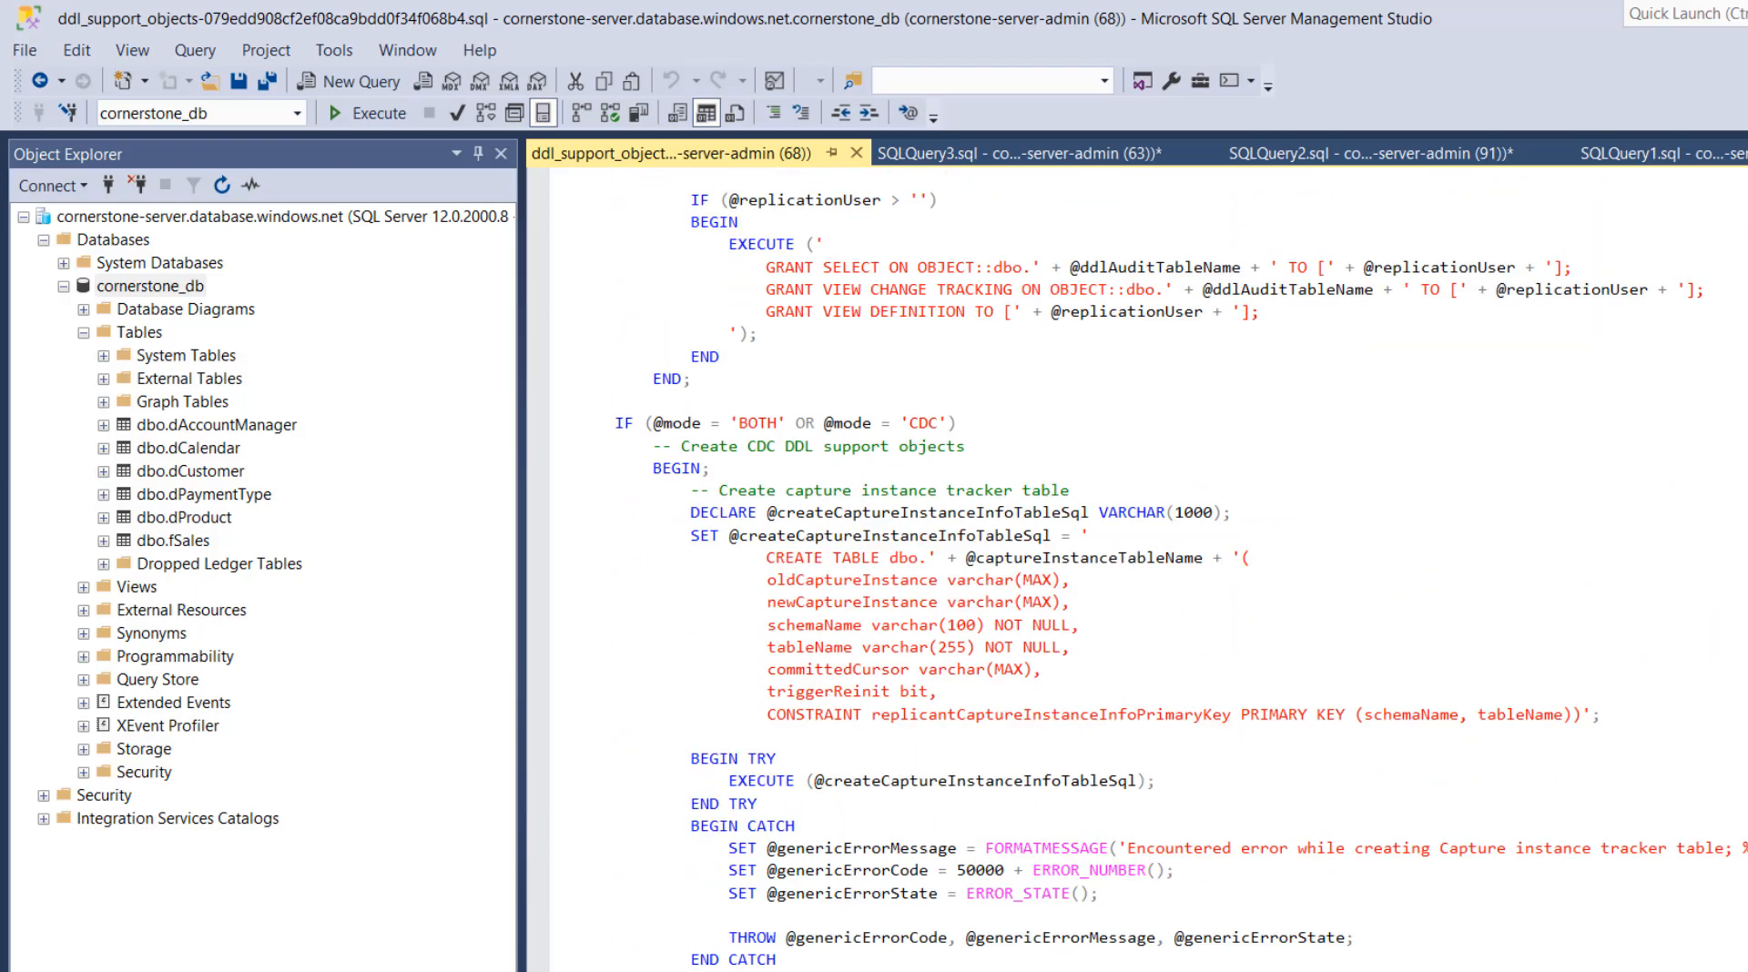
scroll(1138, 564, up, 20)
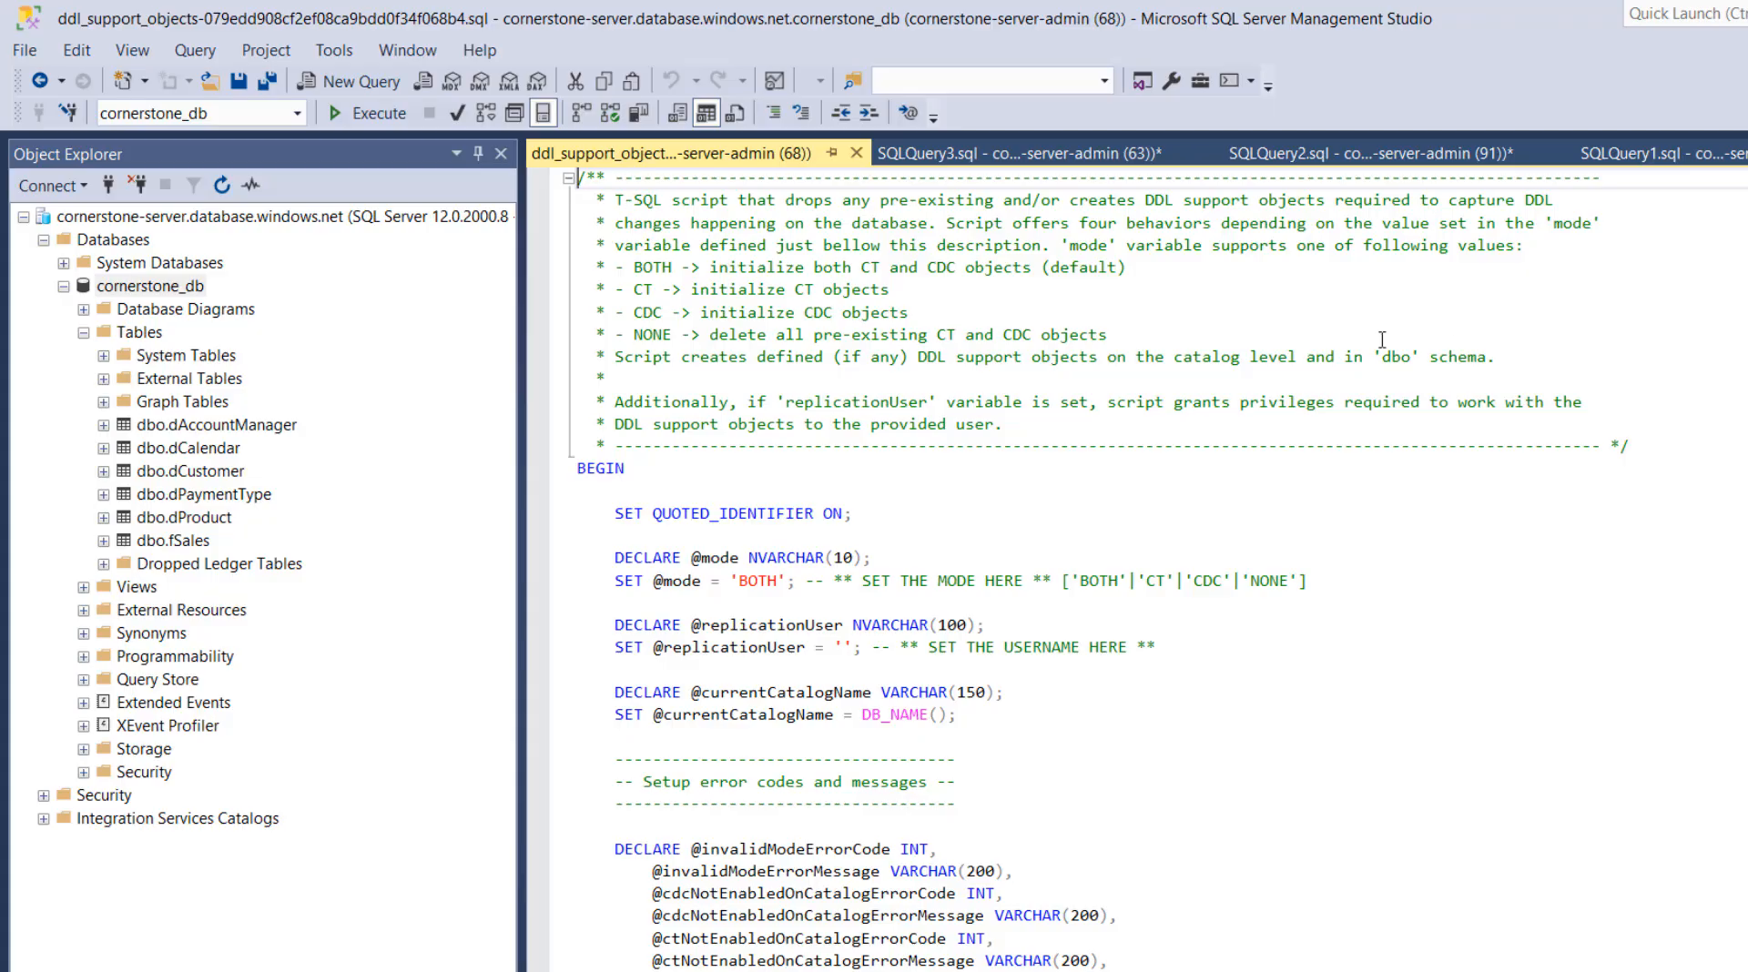
key(ctrl+a)
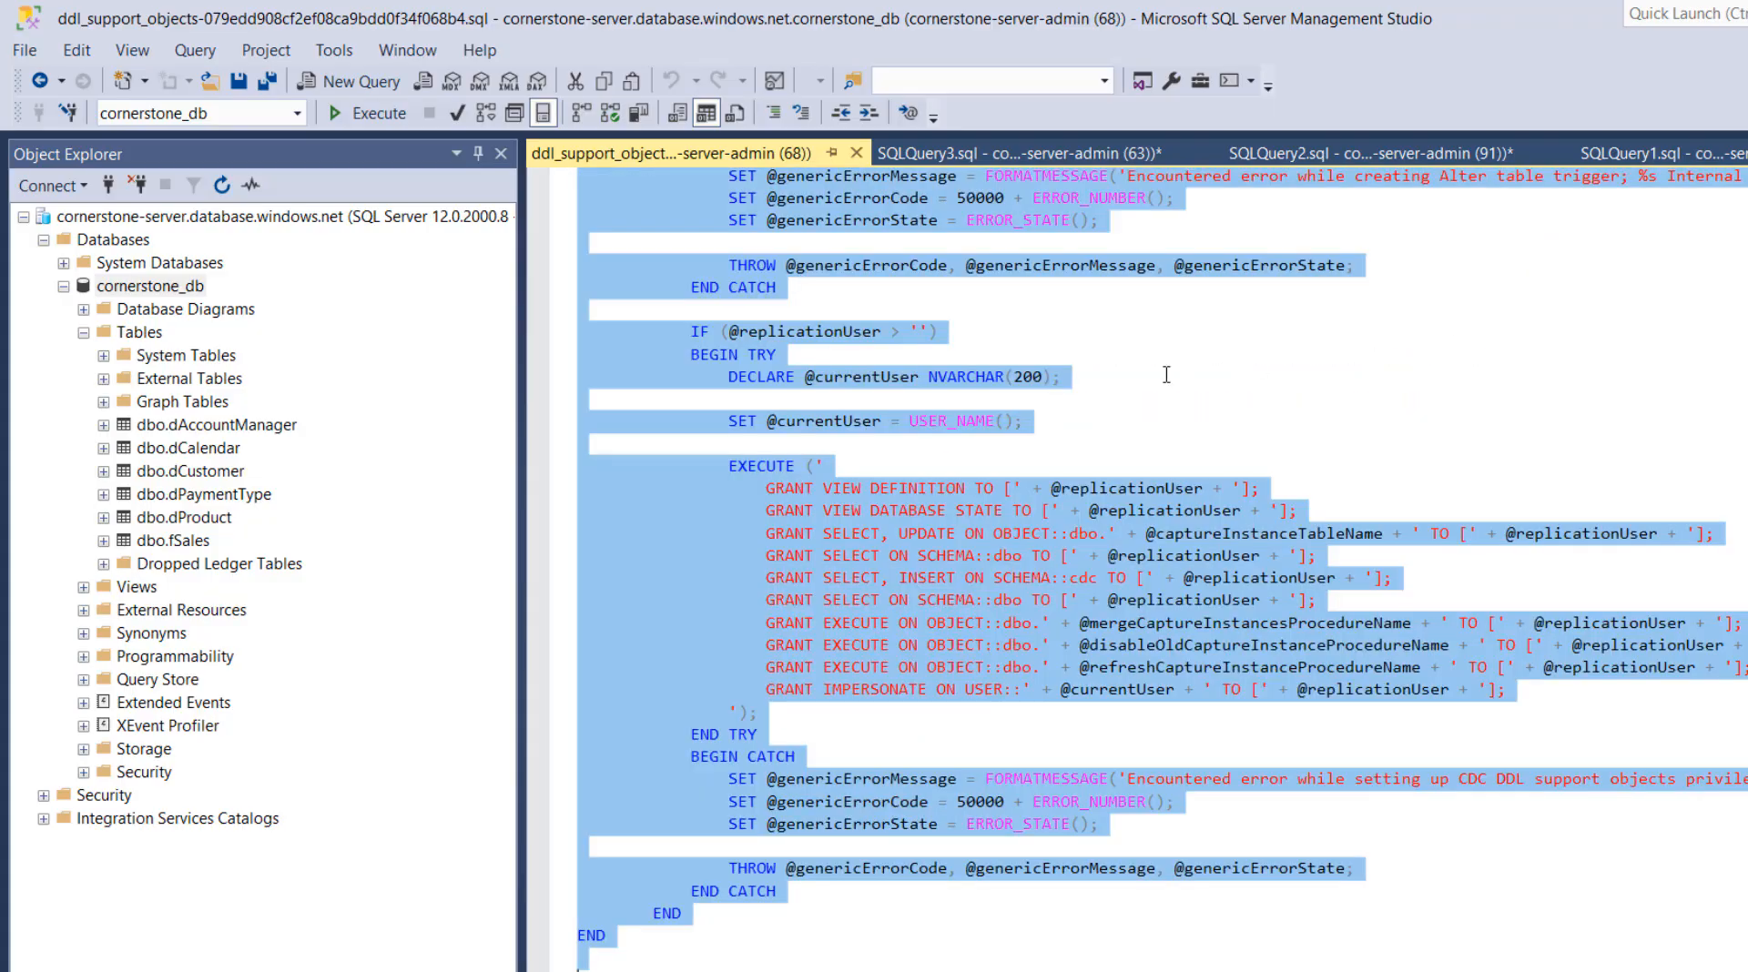
click(376, 116)
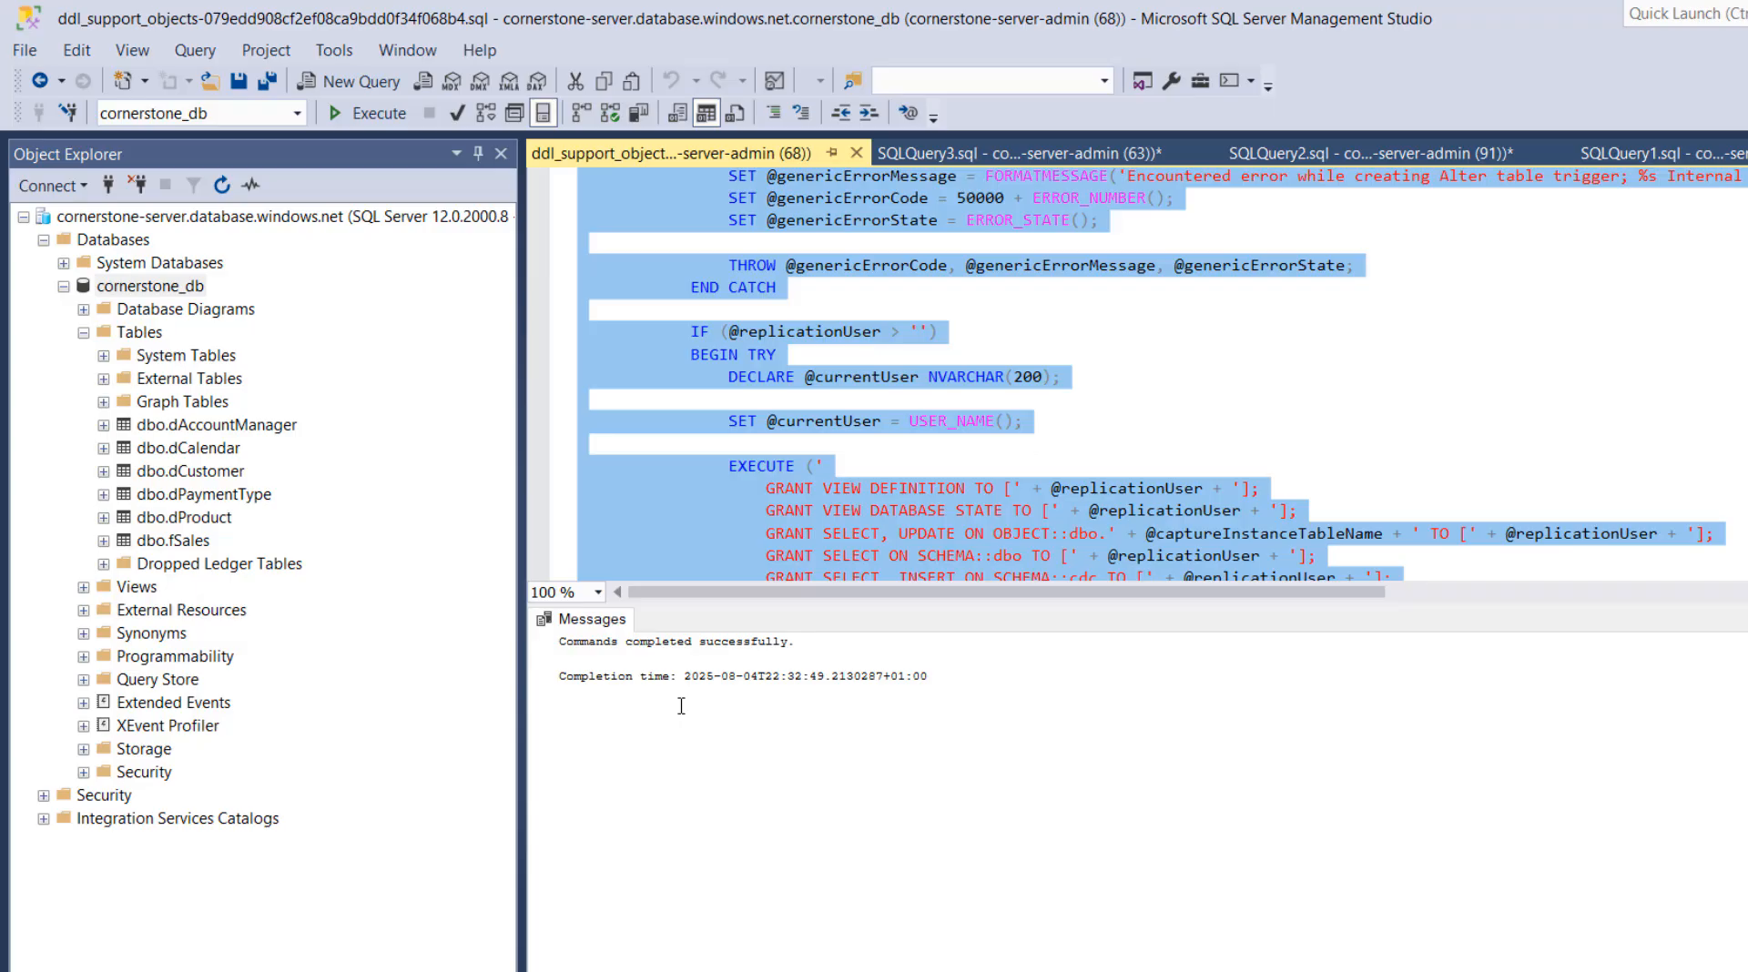
Switch to the Databricks workspace in the browser and open the Previews page of the user account
key(alt+Tab)
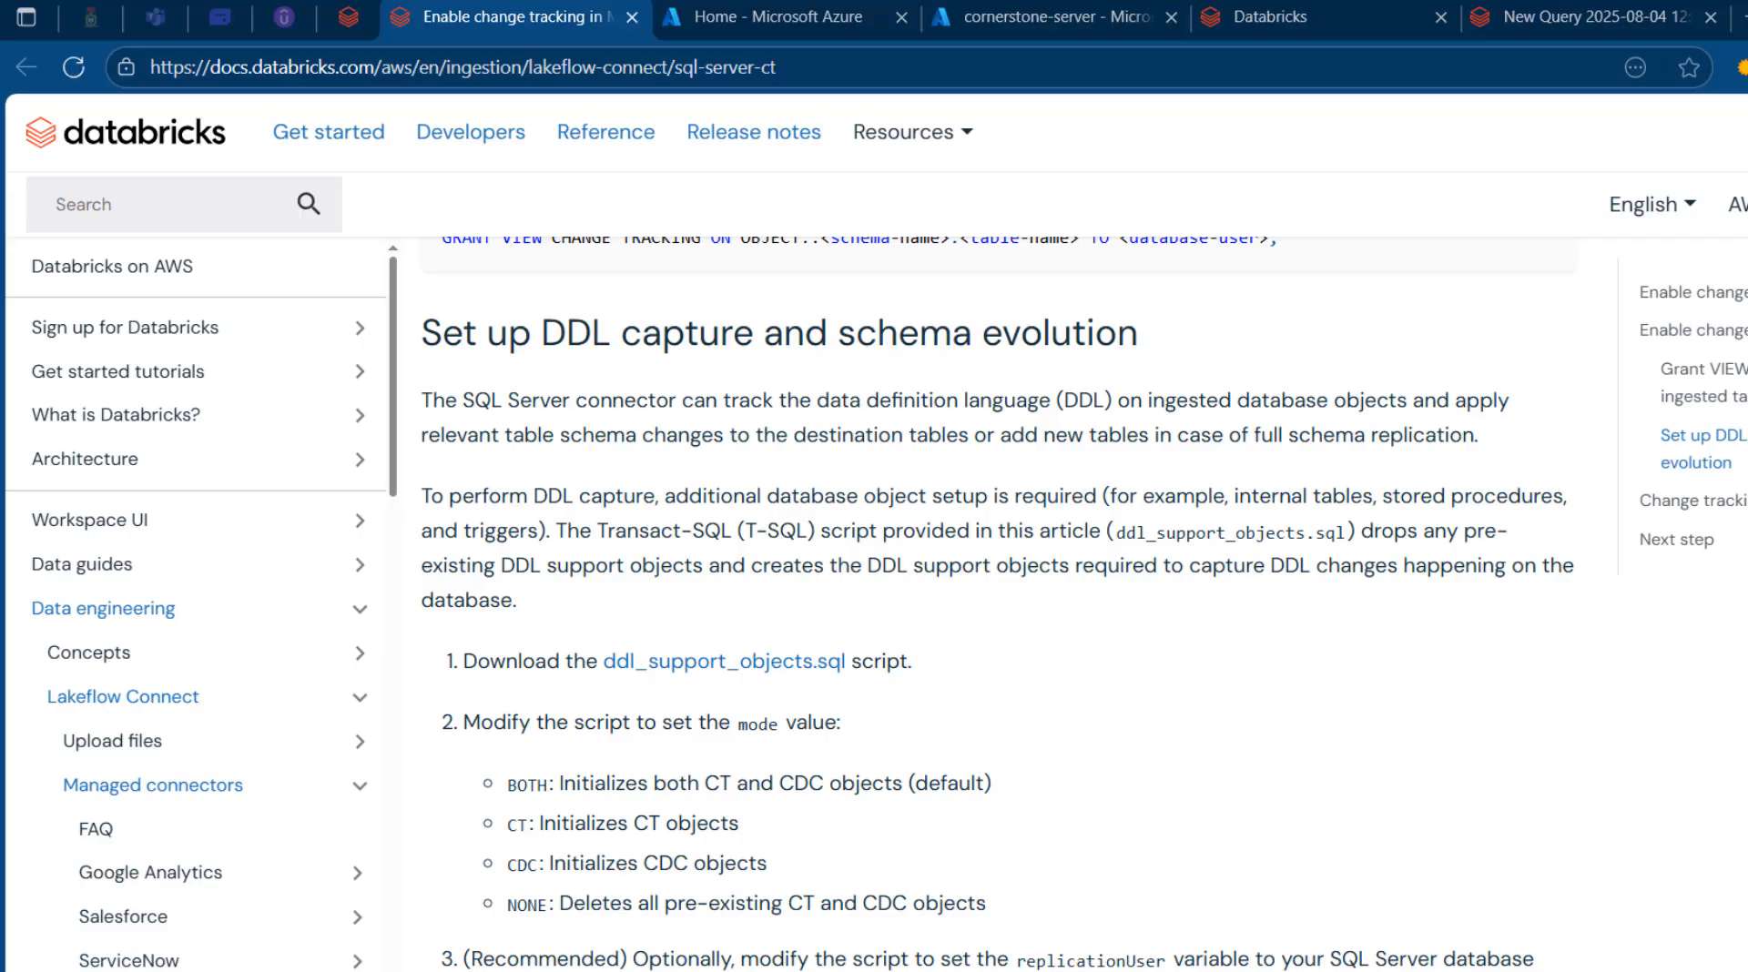
click(1346, 9)
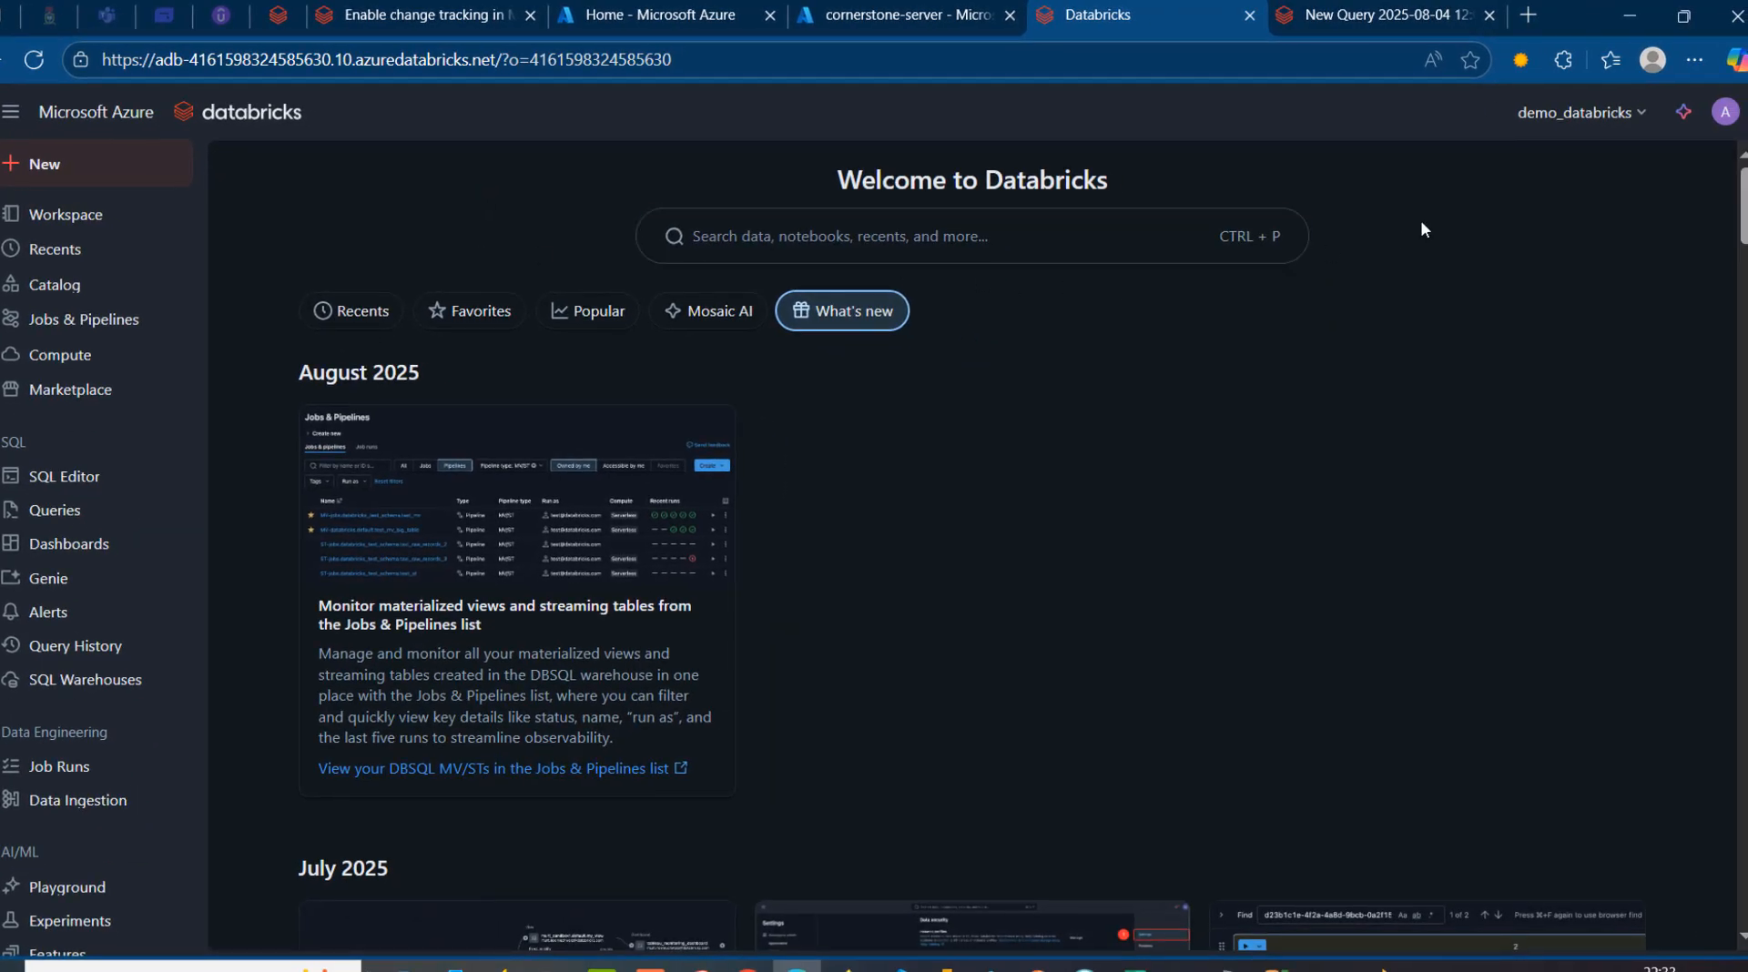
click(1725, 111)
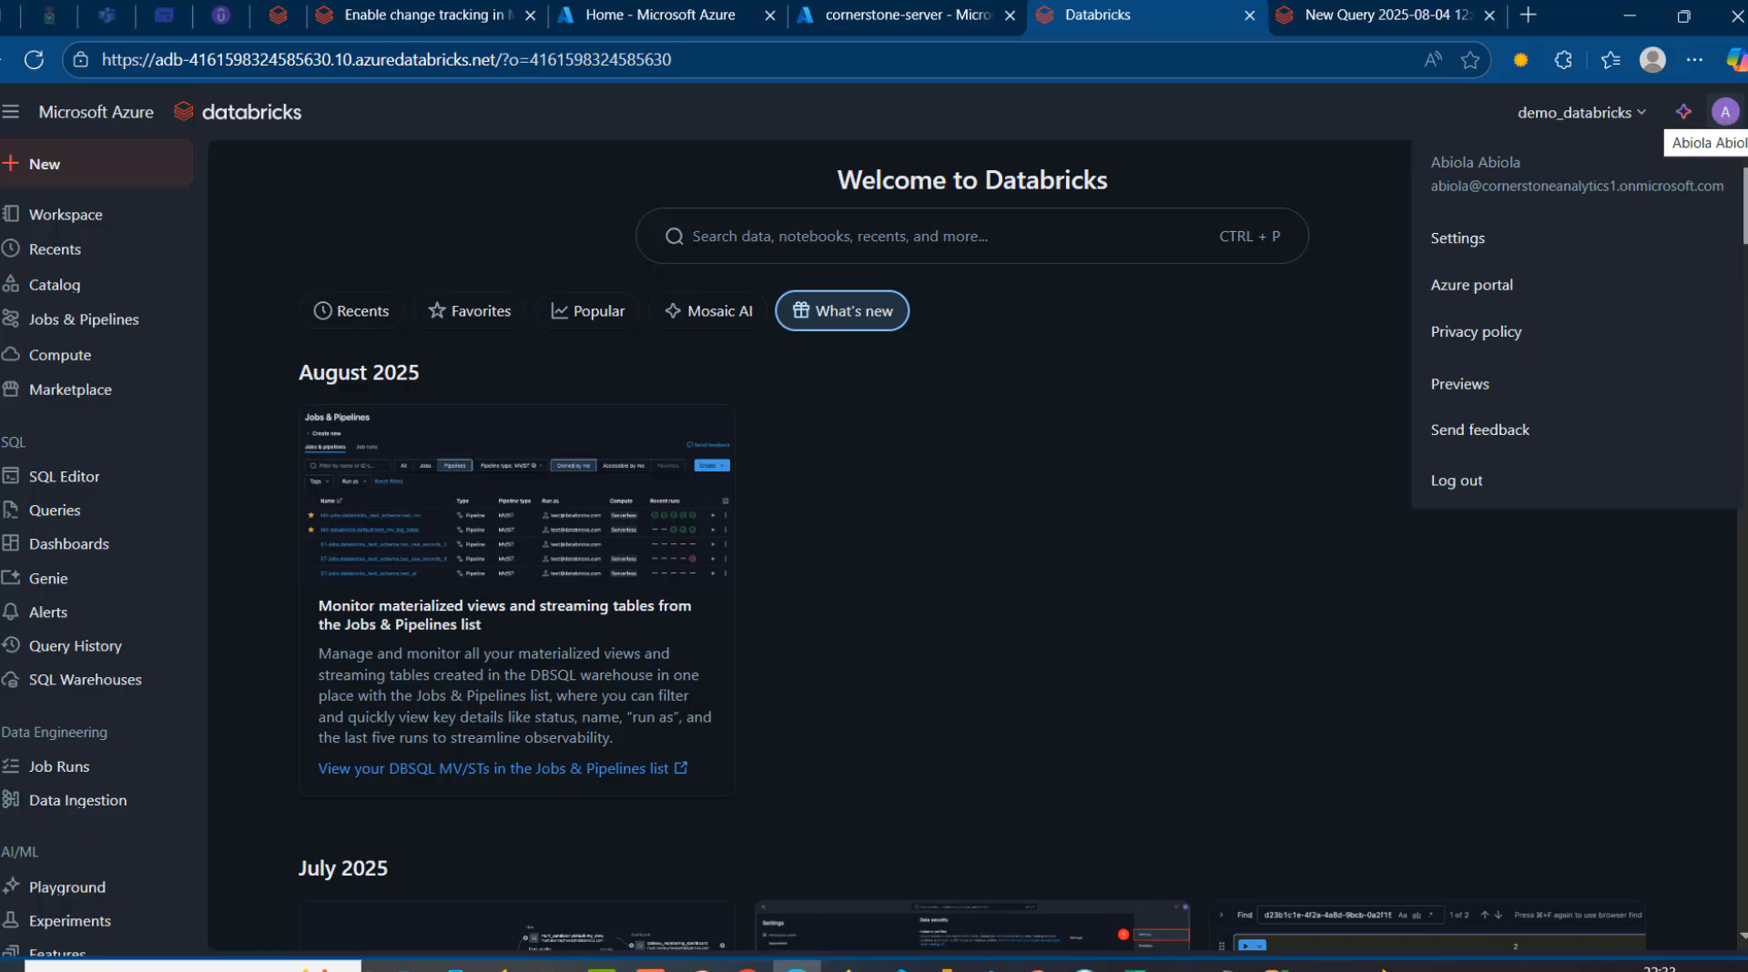
click(1489, 397)
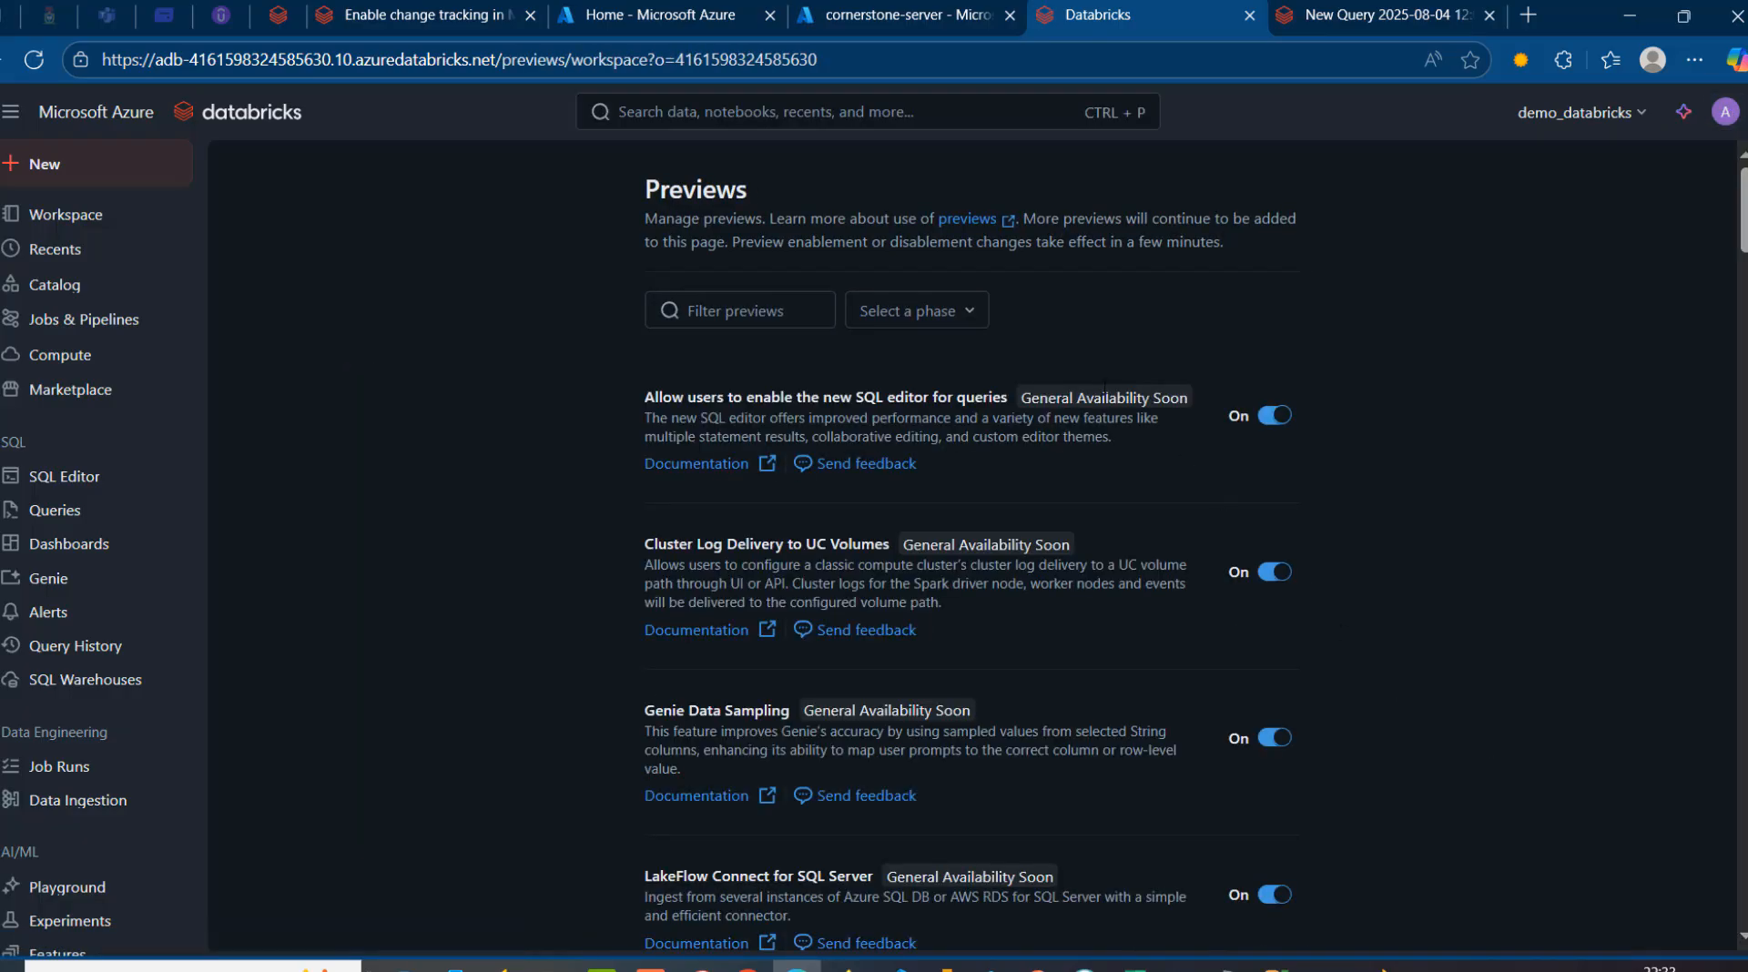
Filter the previews by "sql server" to check the LakeFlow Connect for SQL Server setting
click(700, 310)
text(sq)
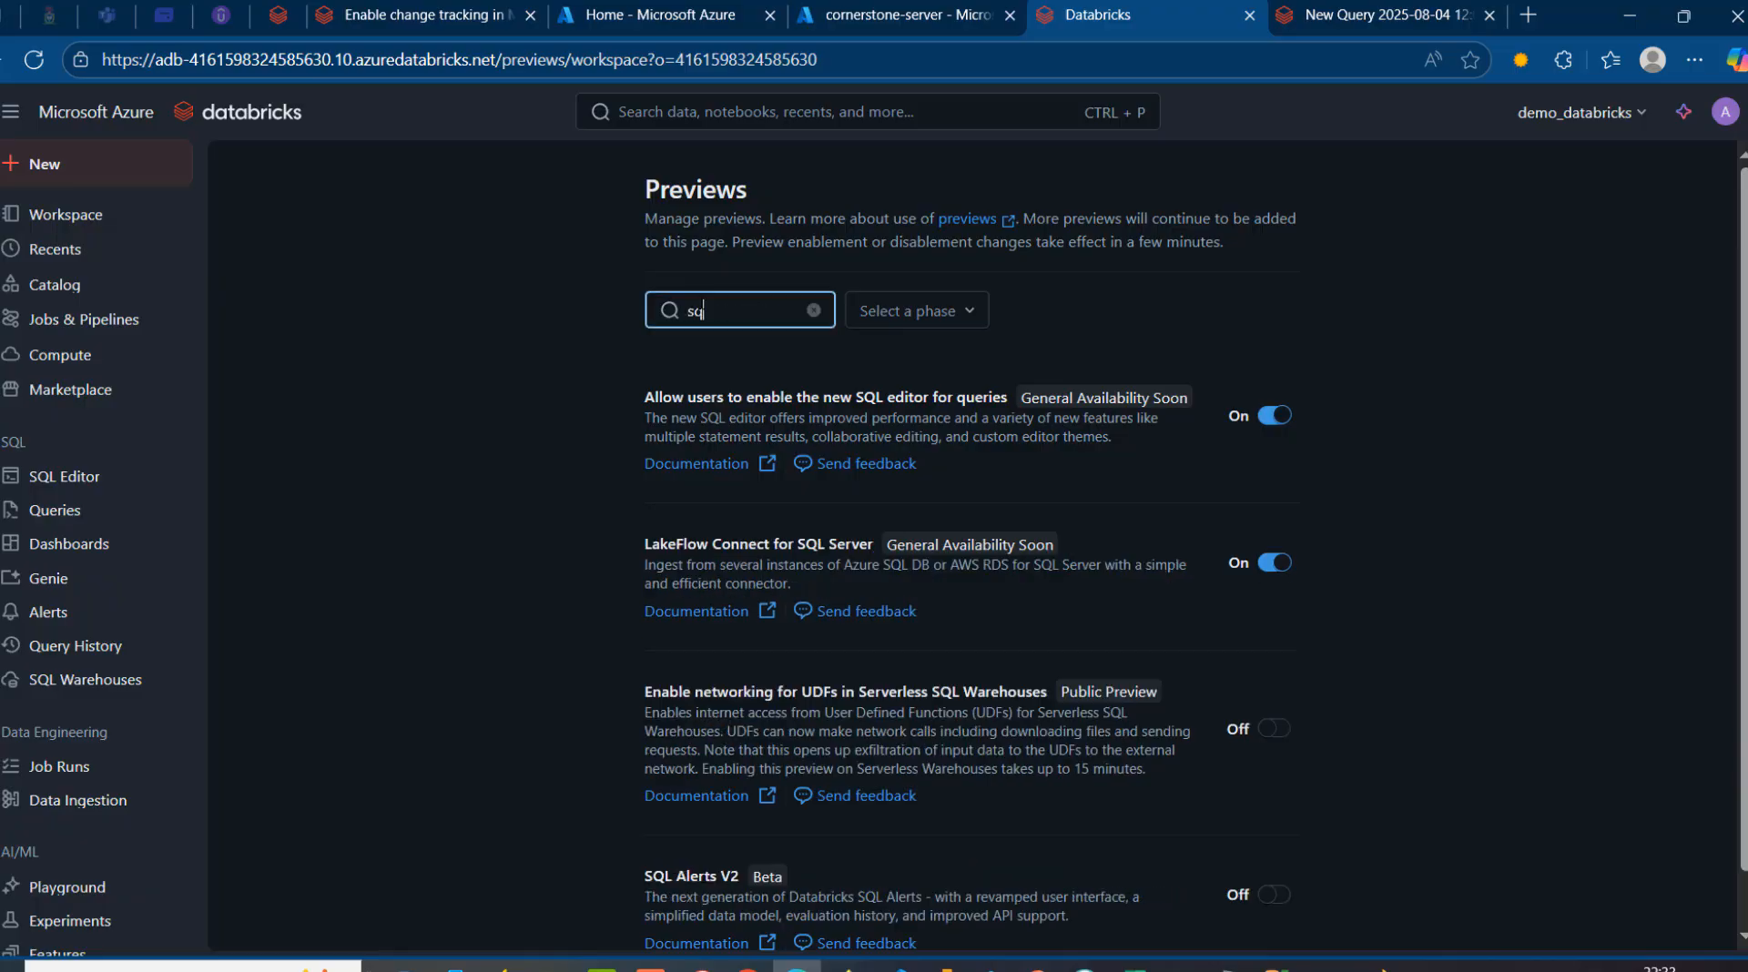
text(l server)
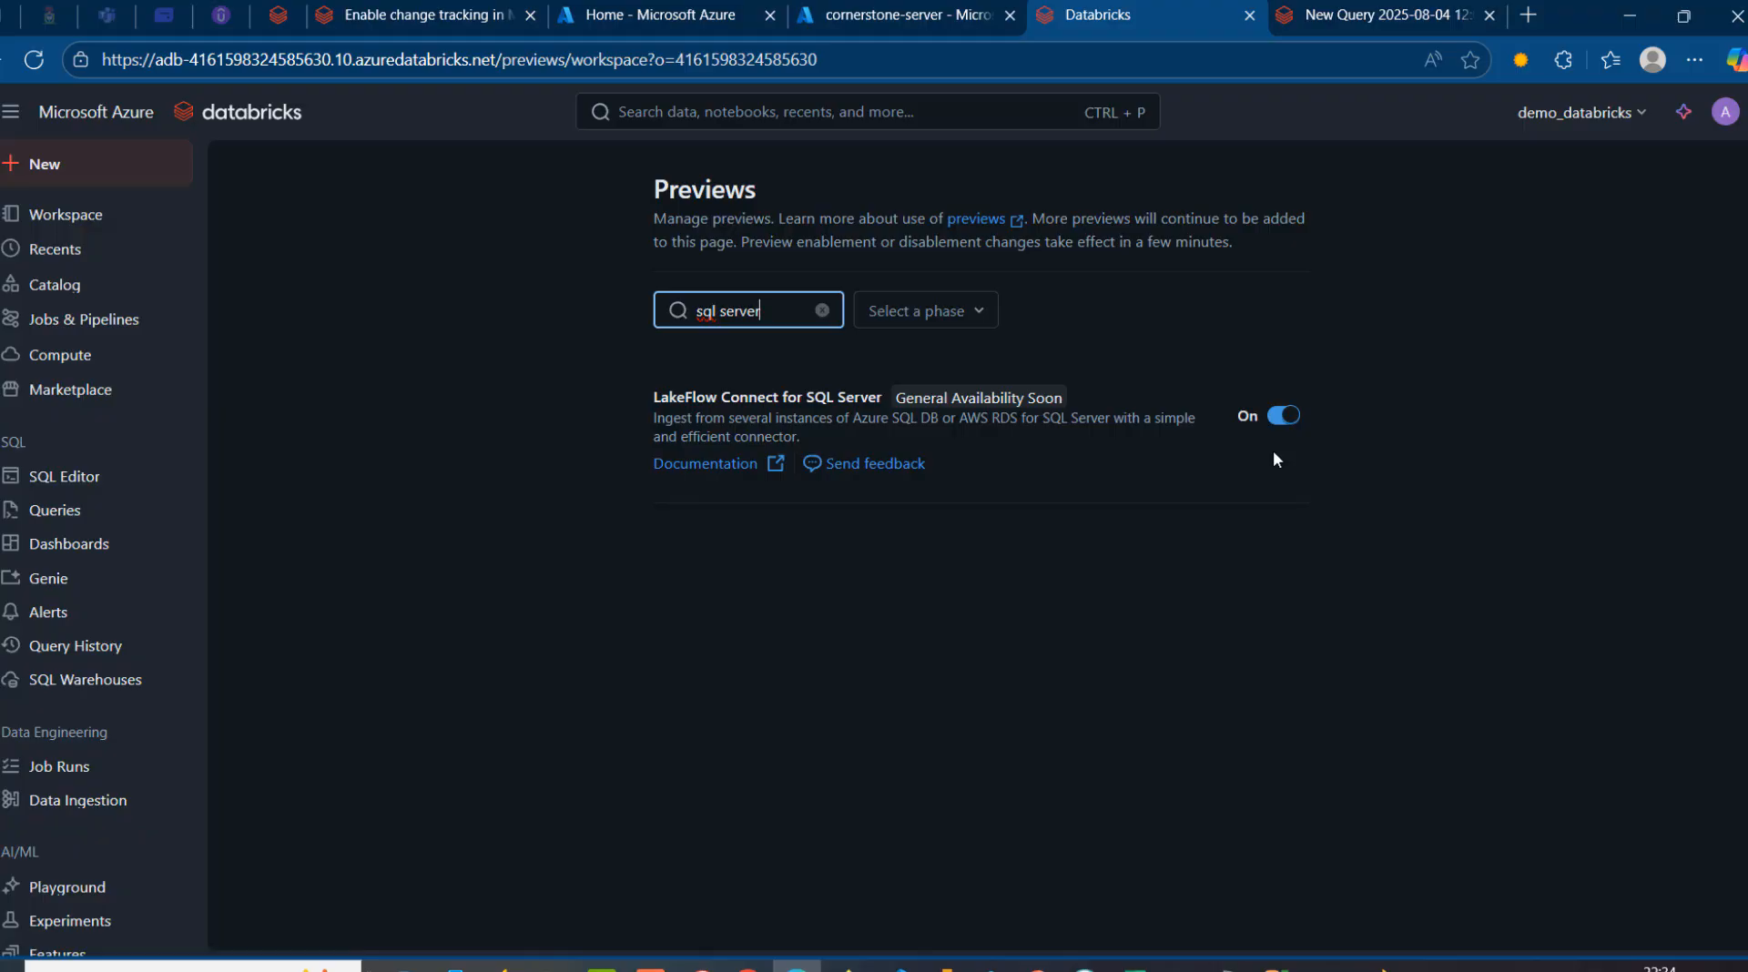
Open the catalog explorer and expand the lakeflow_uc catalog to examine its landing_zone schema
click(96, 287)
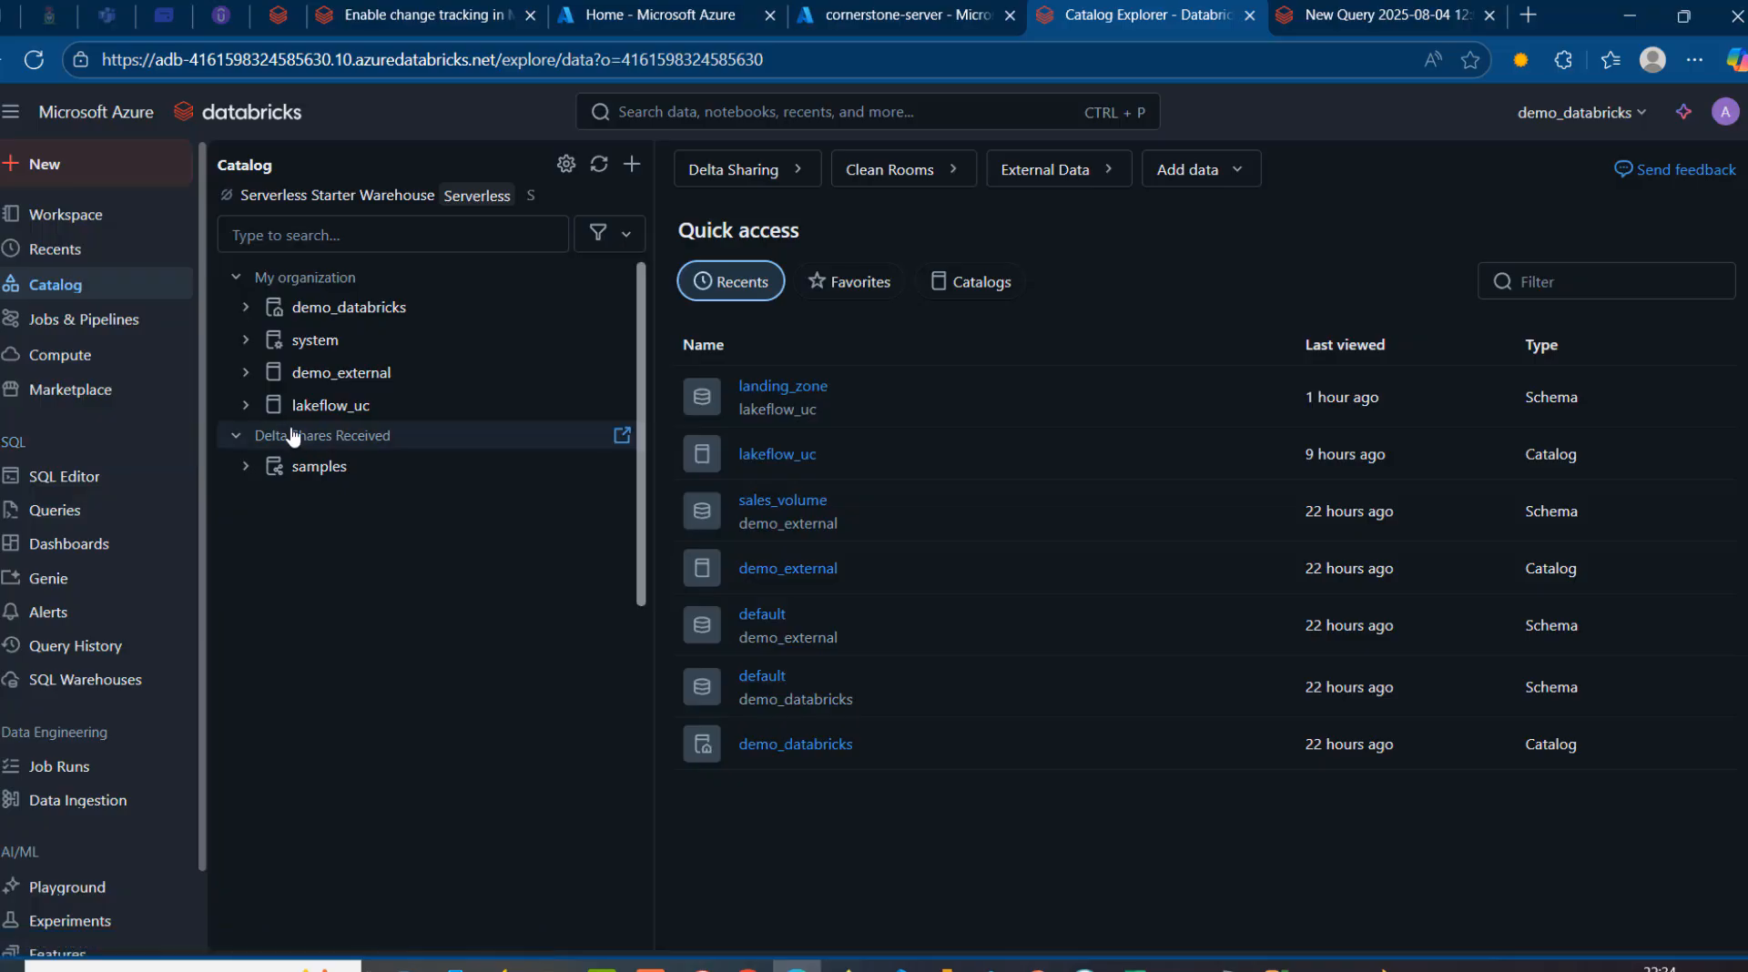
mouse_move(323, 421)
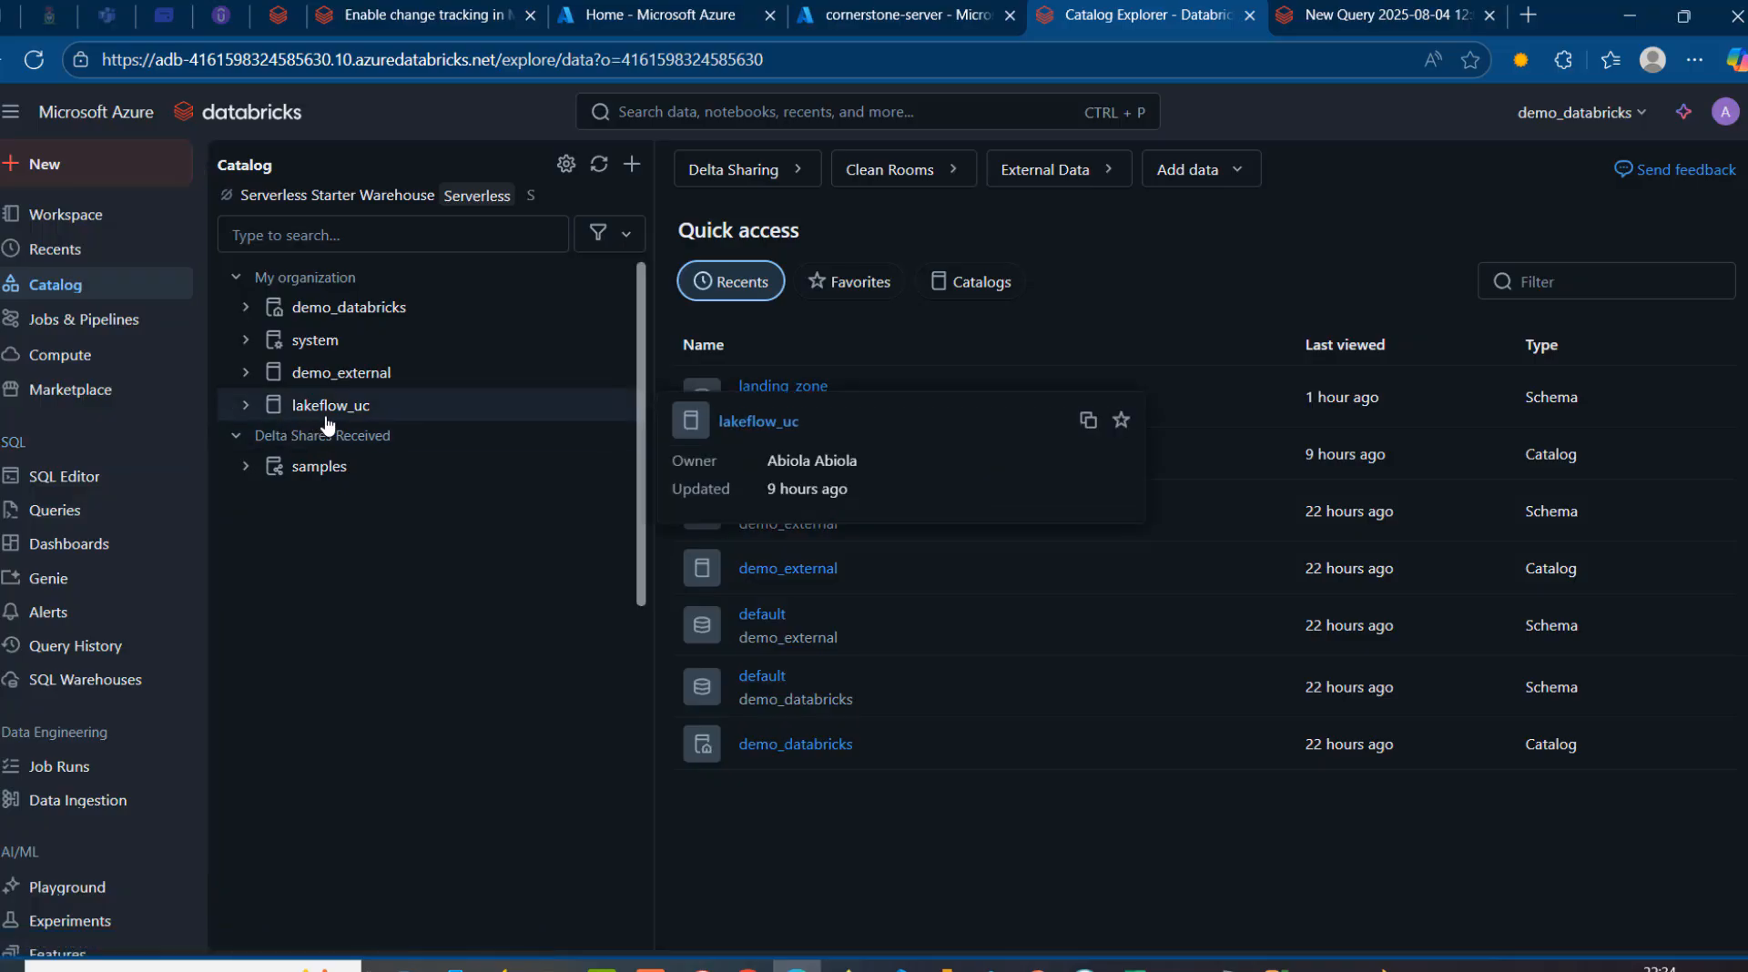
click(246, 405)
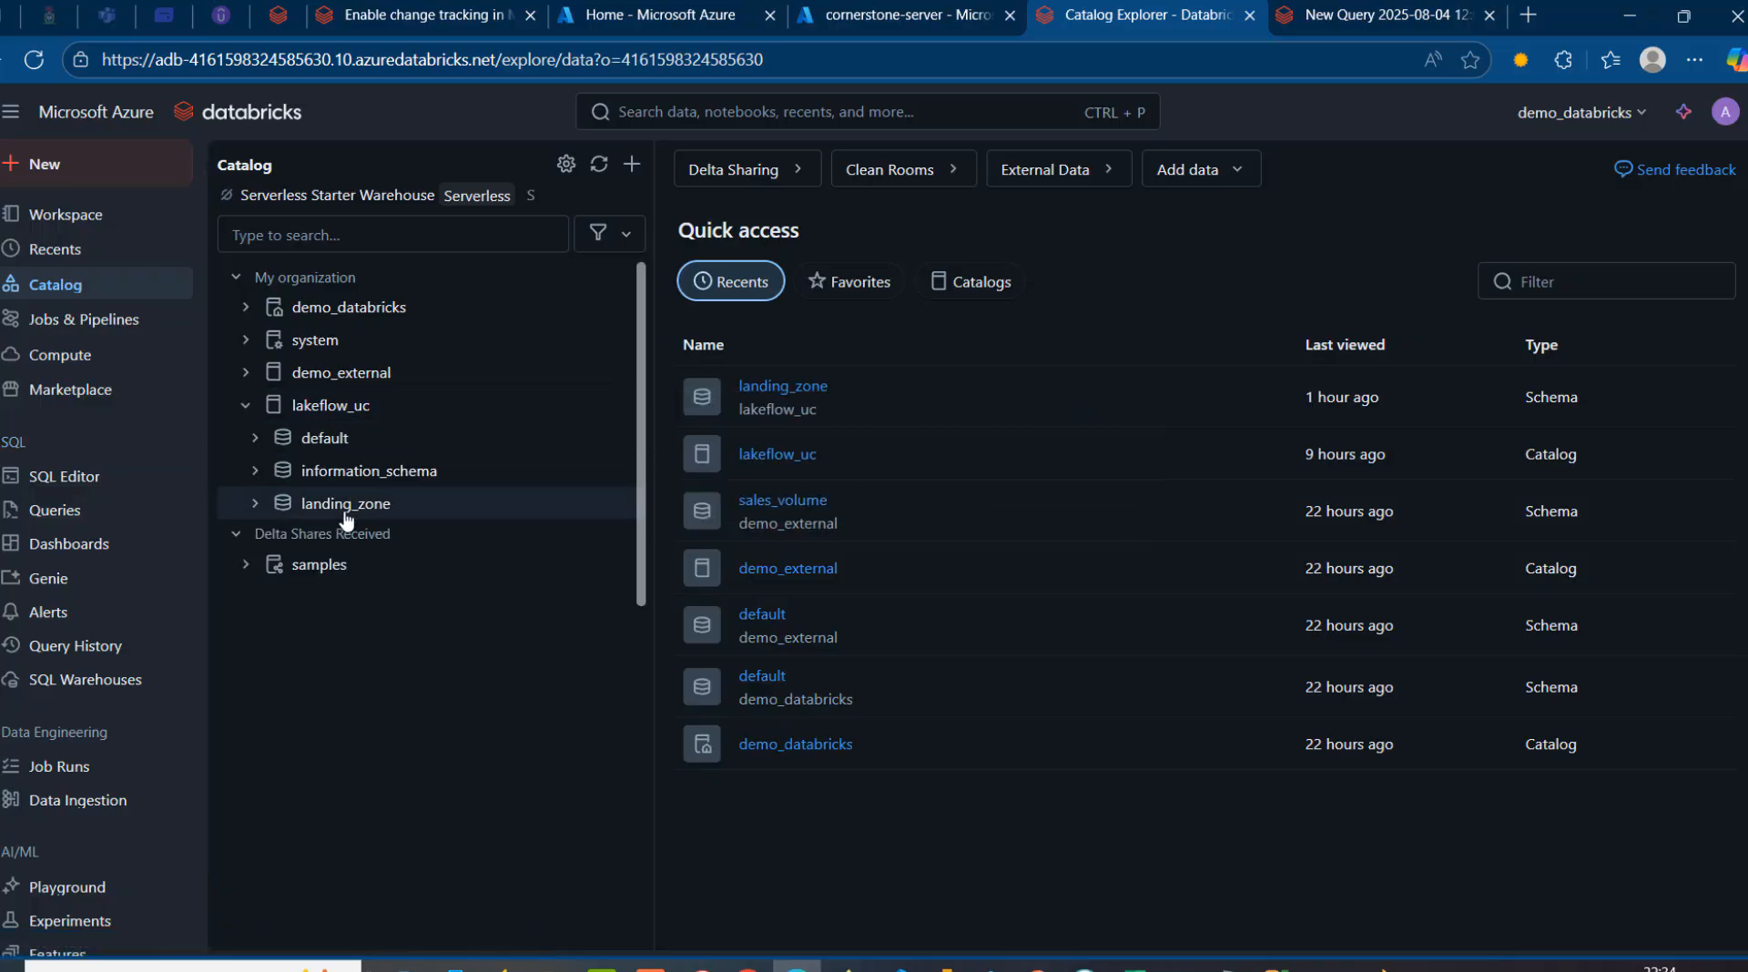
mouse_move(359, 524)
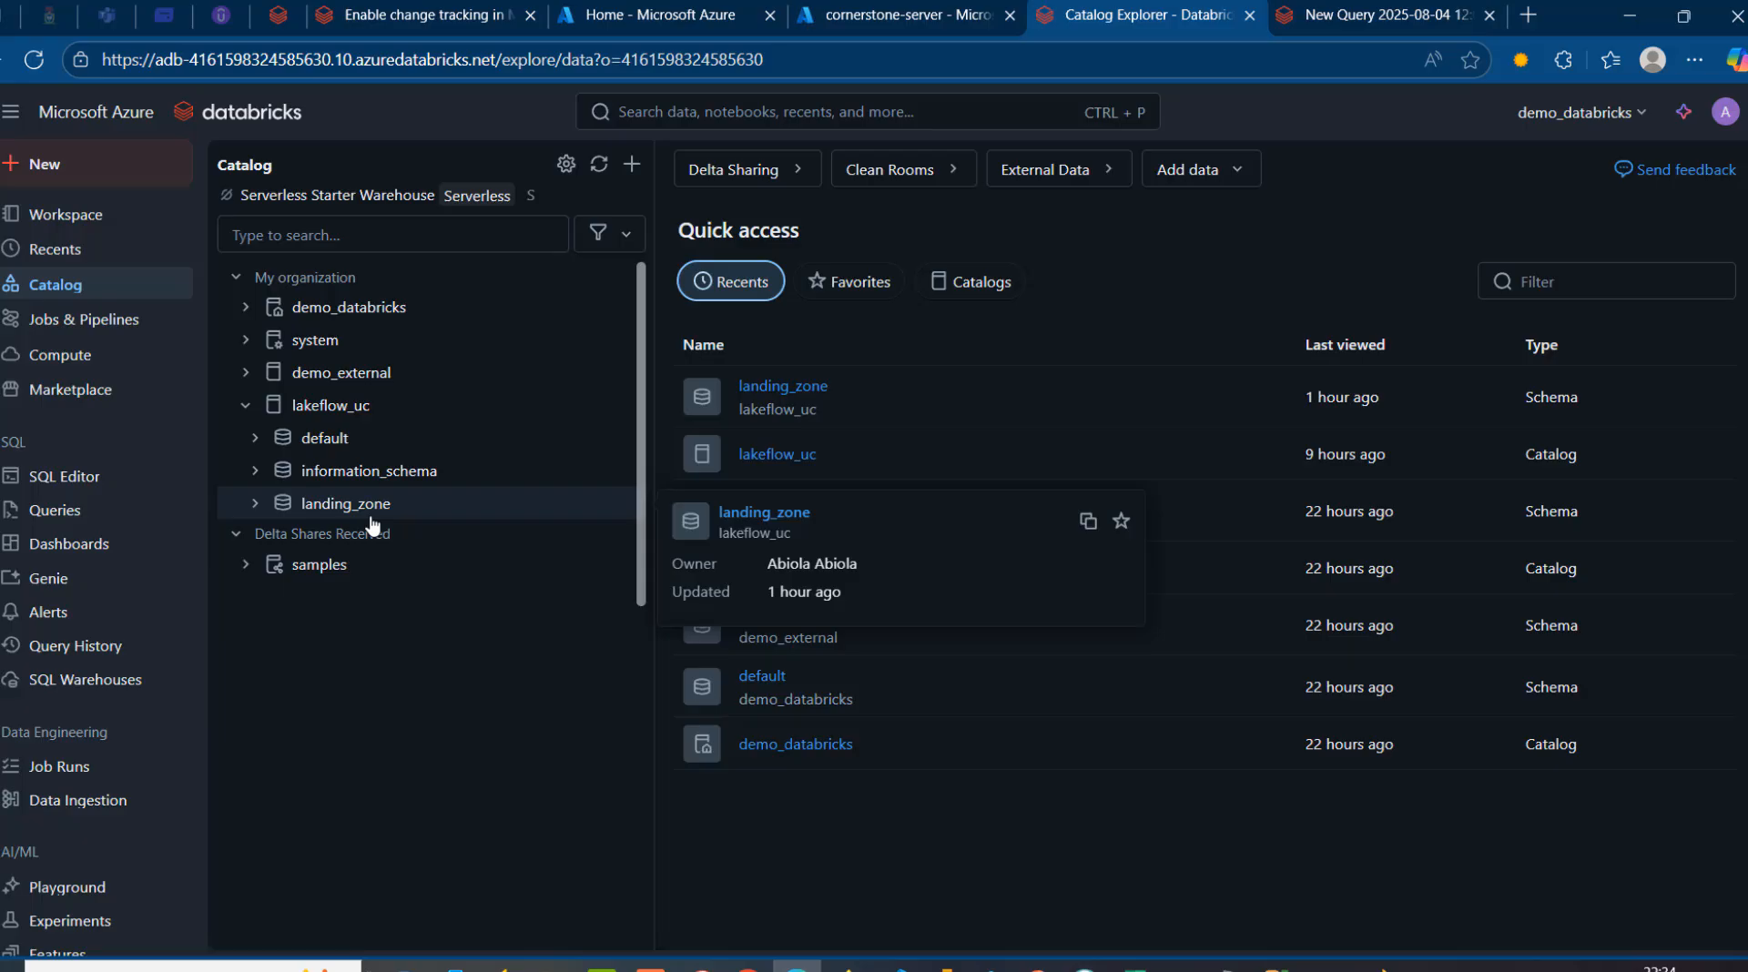
Start a SQL Server data ingestion and set up the gateway my_data_gateway with staging location lakeflow_uc.landing_zone
click(82, 814)
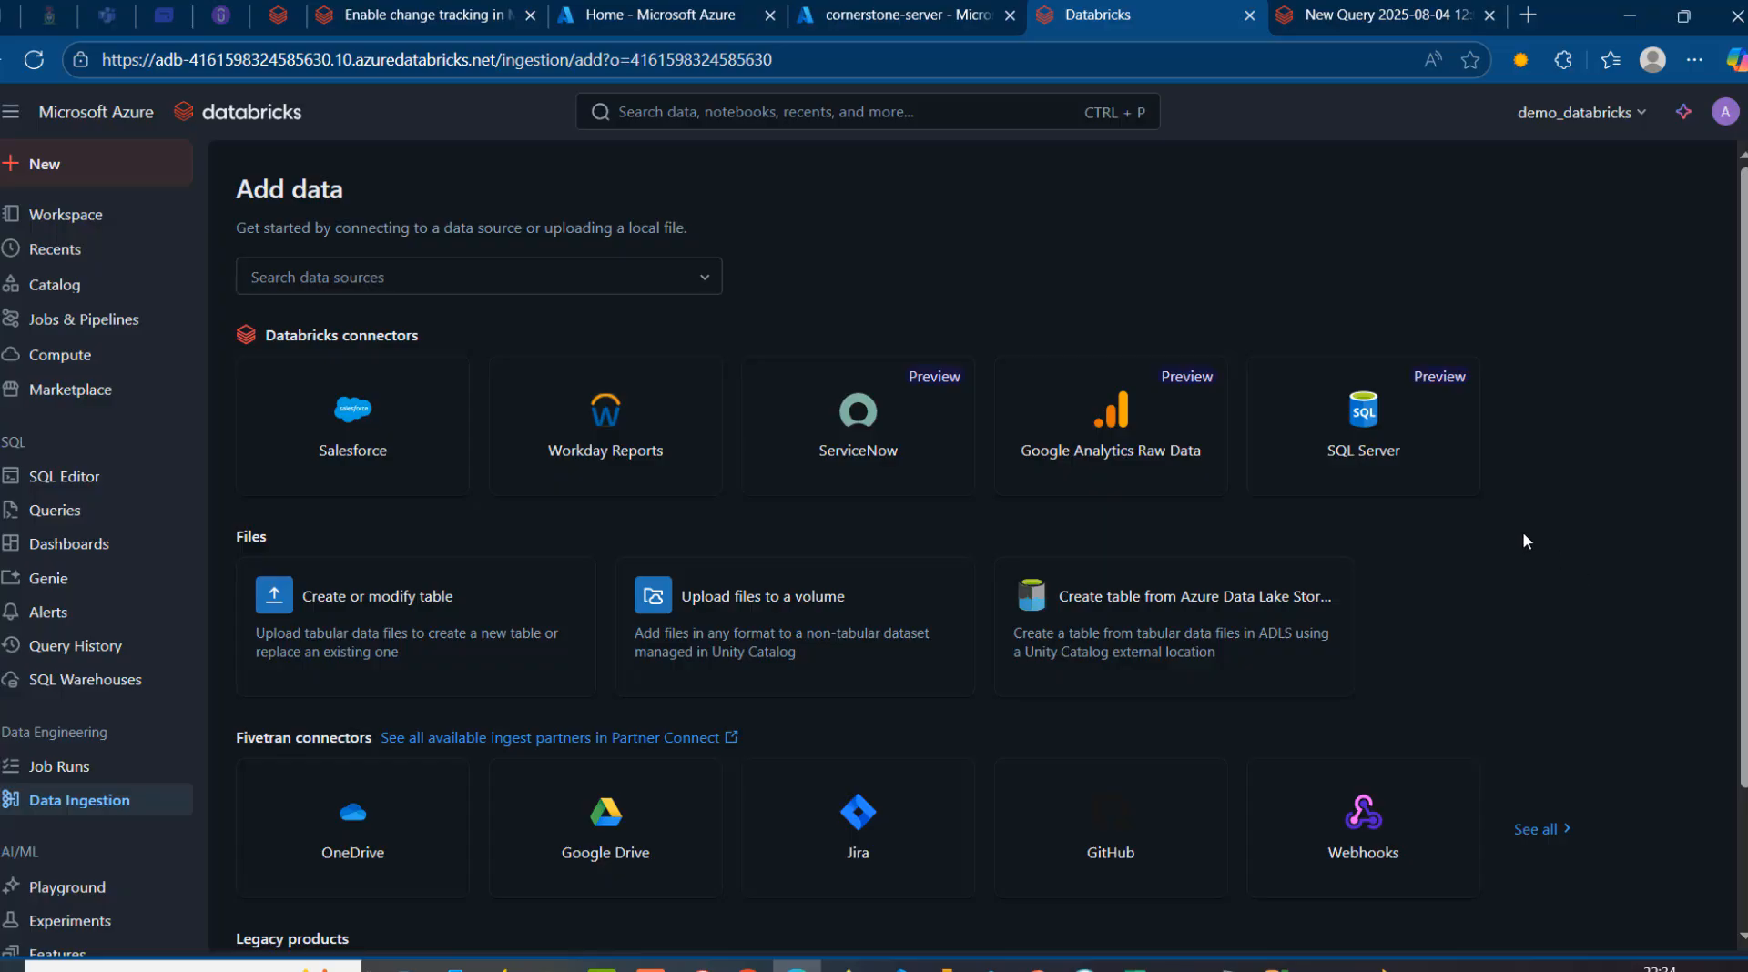
click(1379, 455)
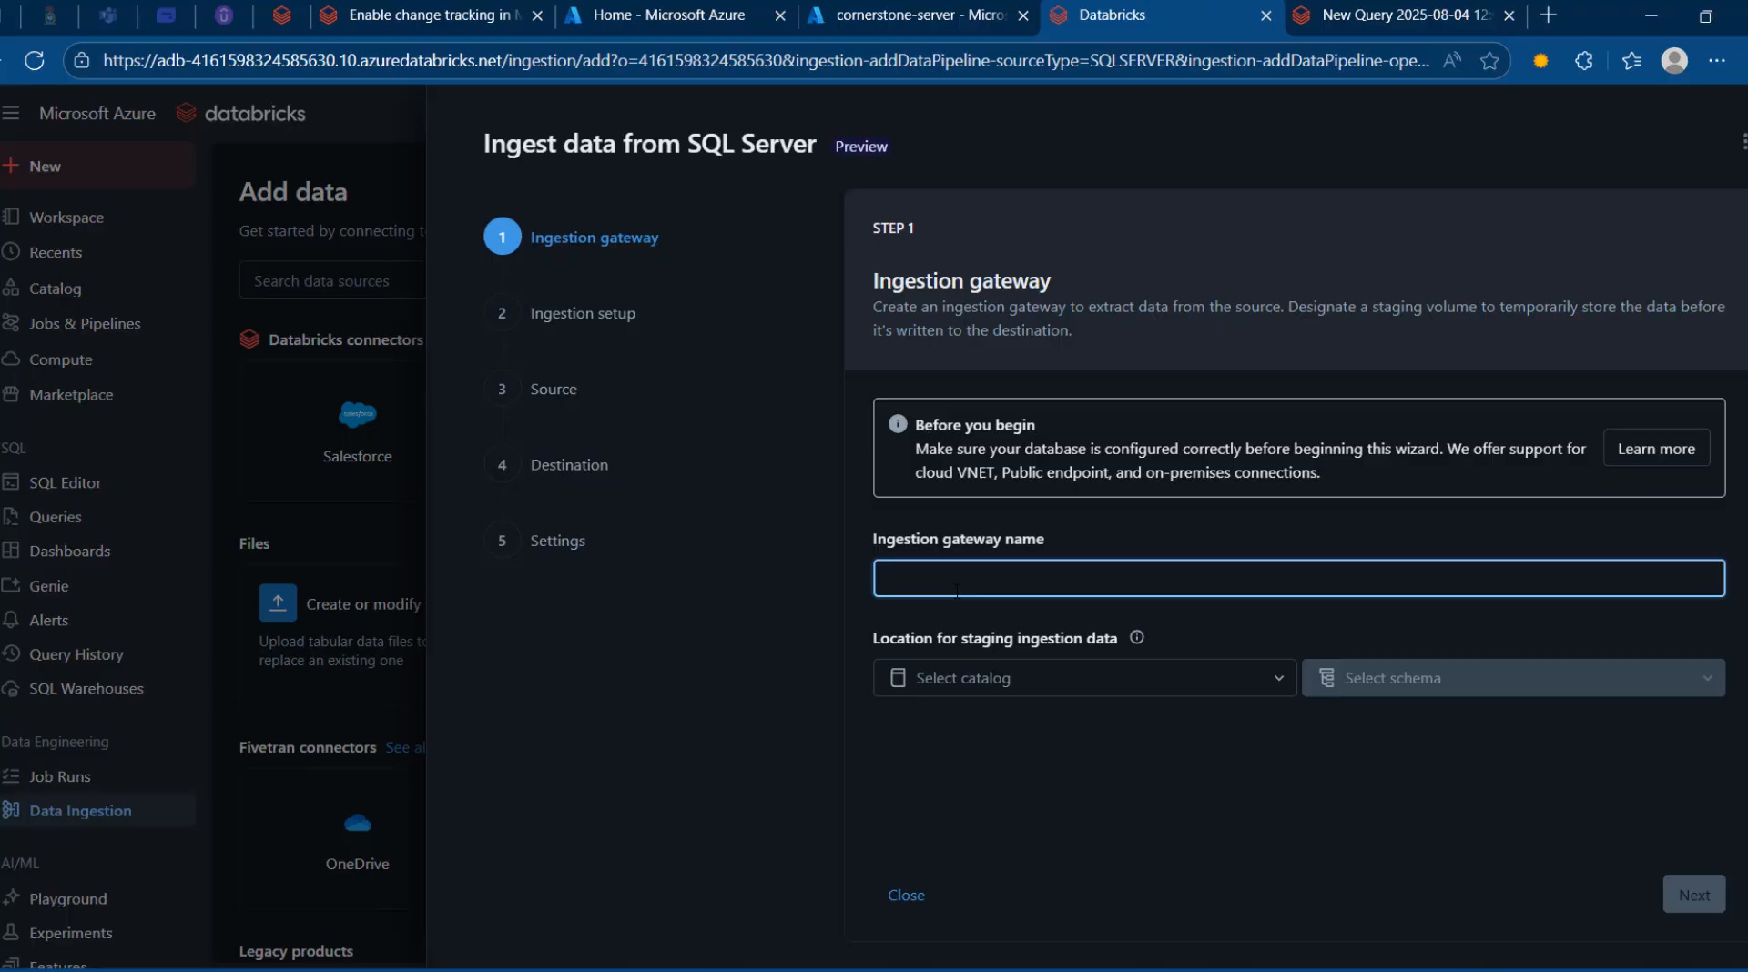
text(my_data_gateway)
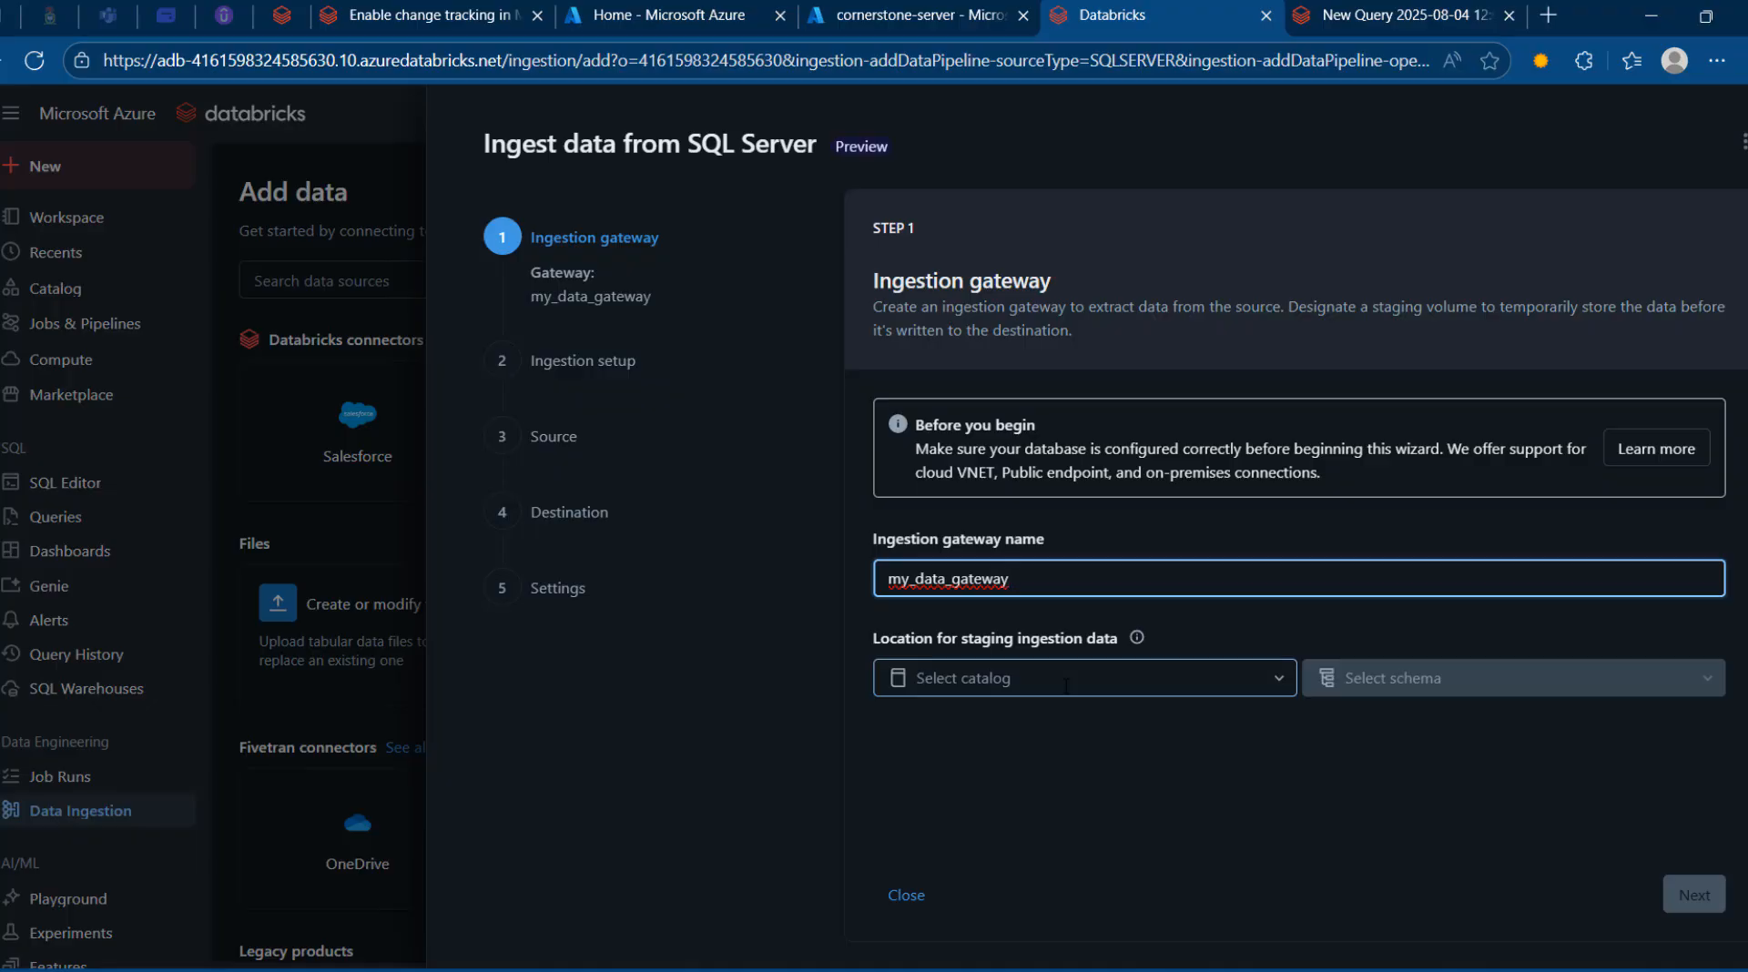
click(1254, 682)
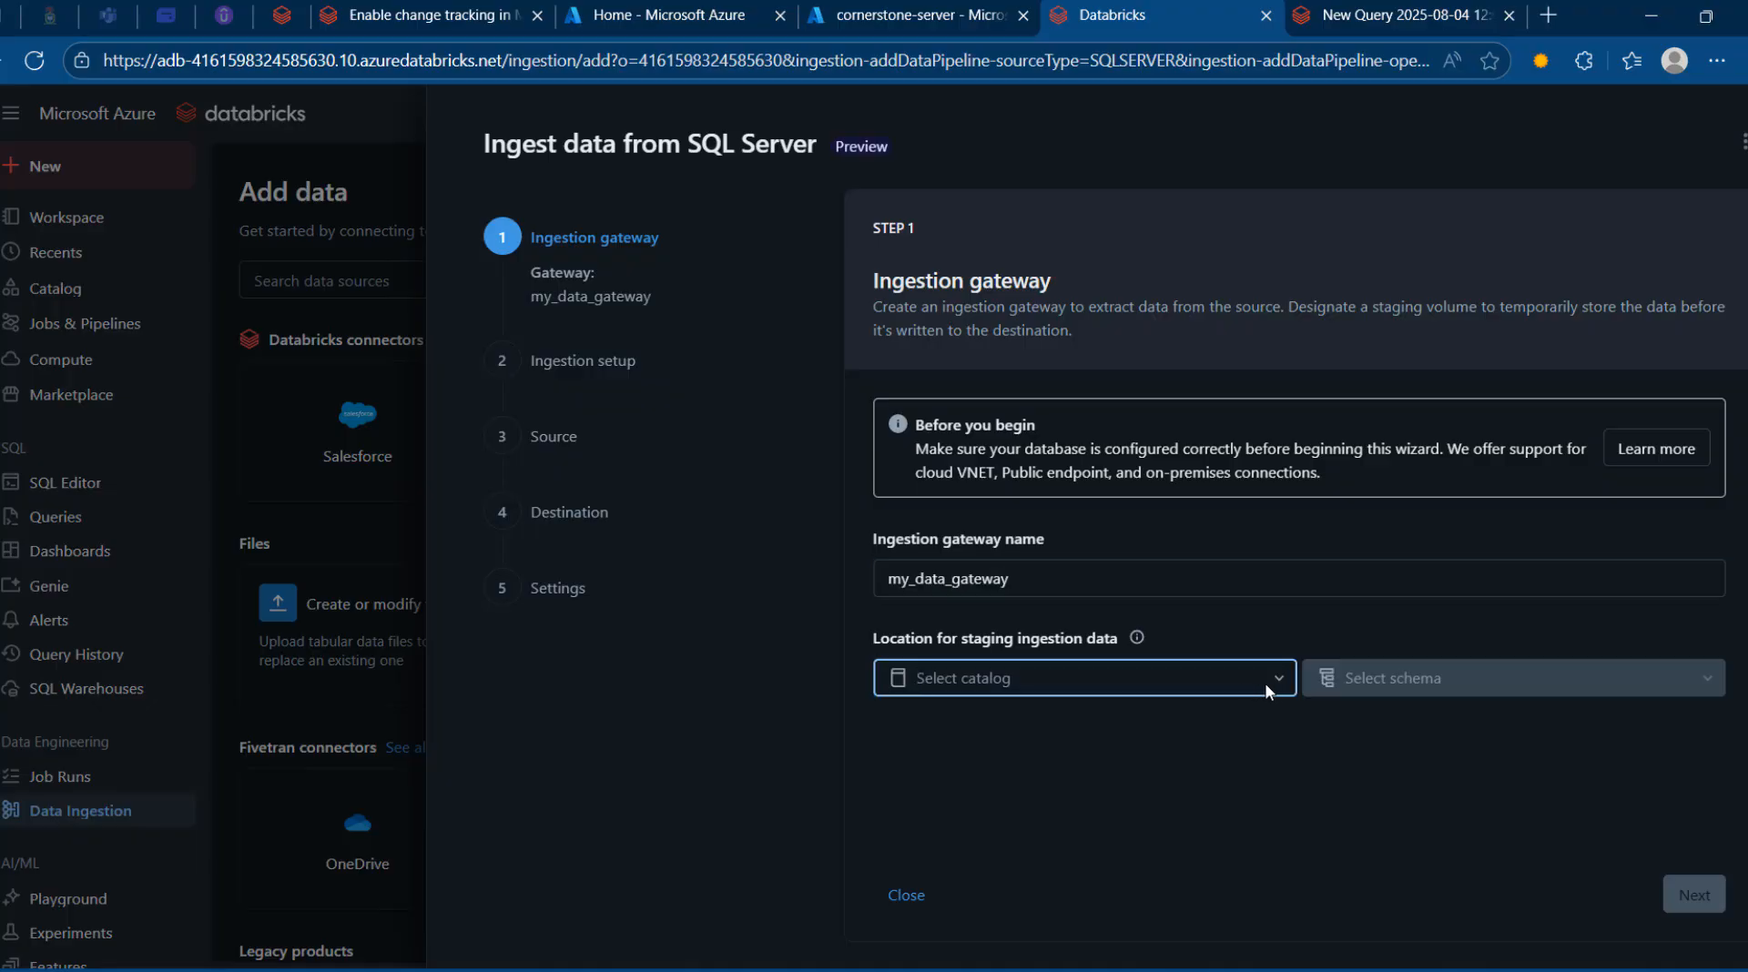
click(1276, 692)
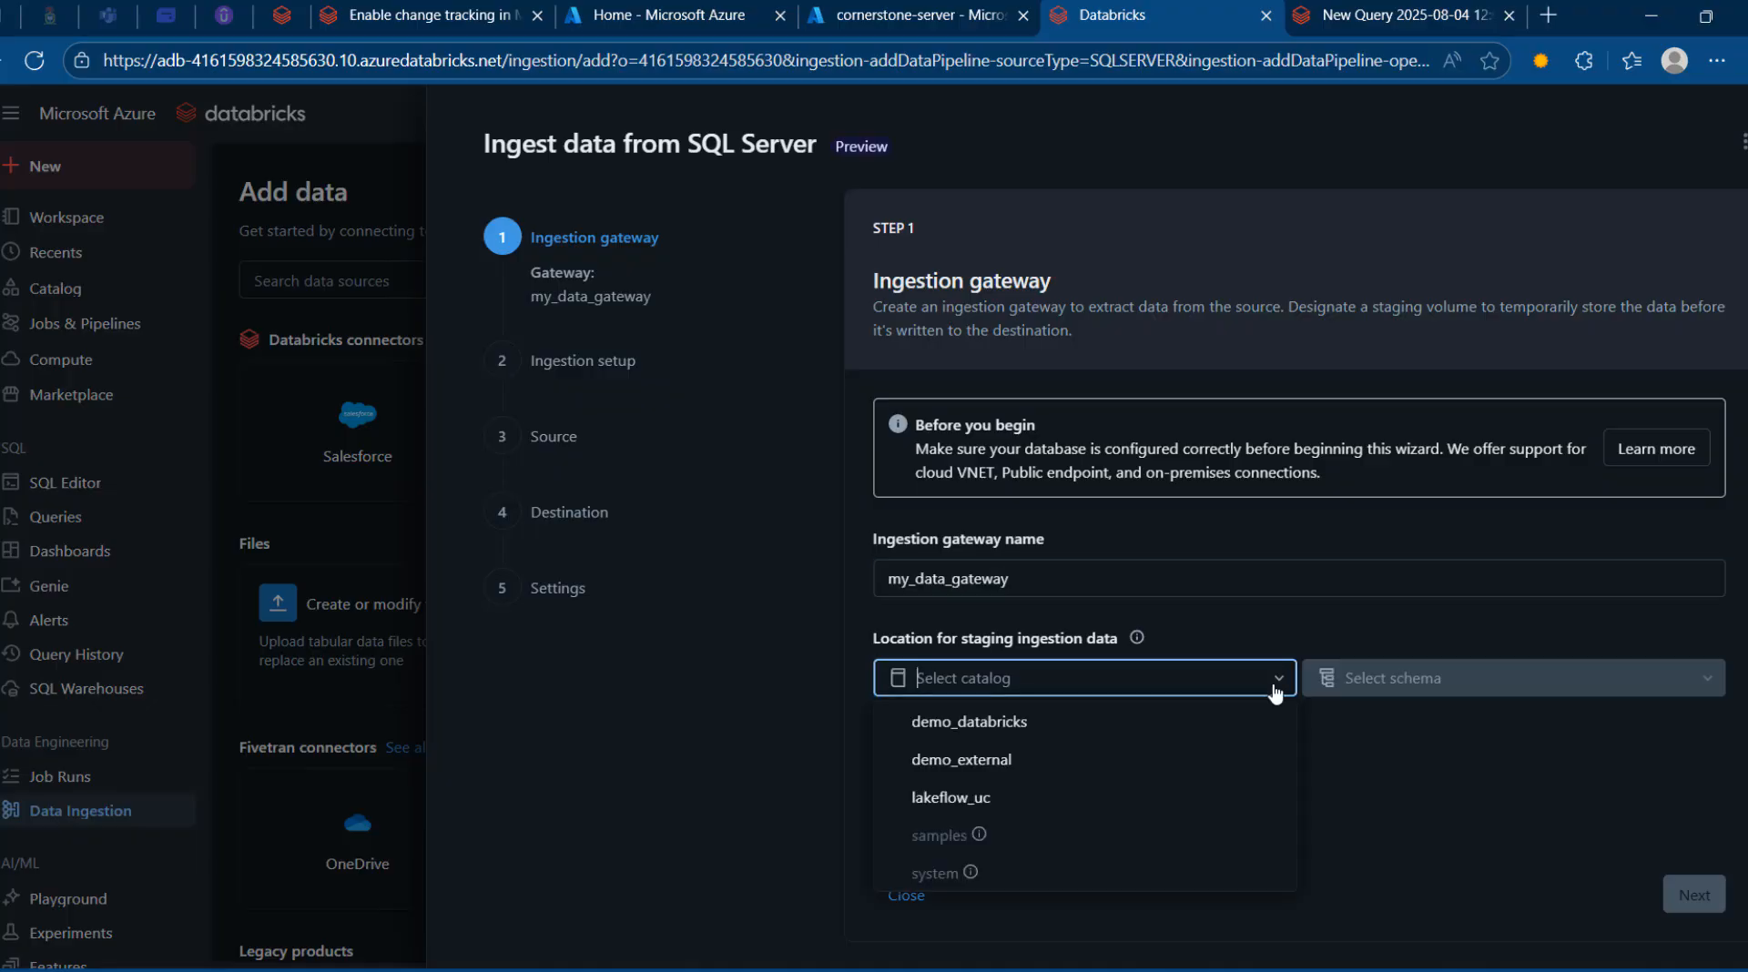
click(954, 801)
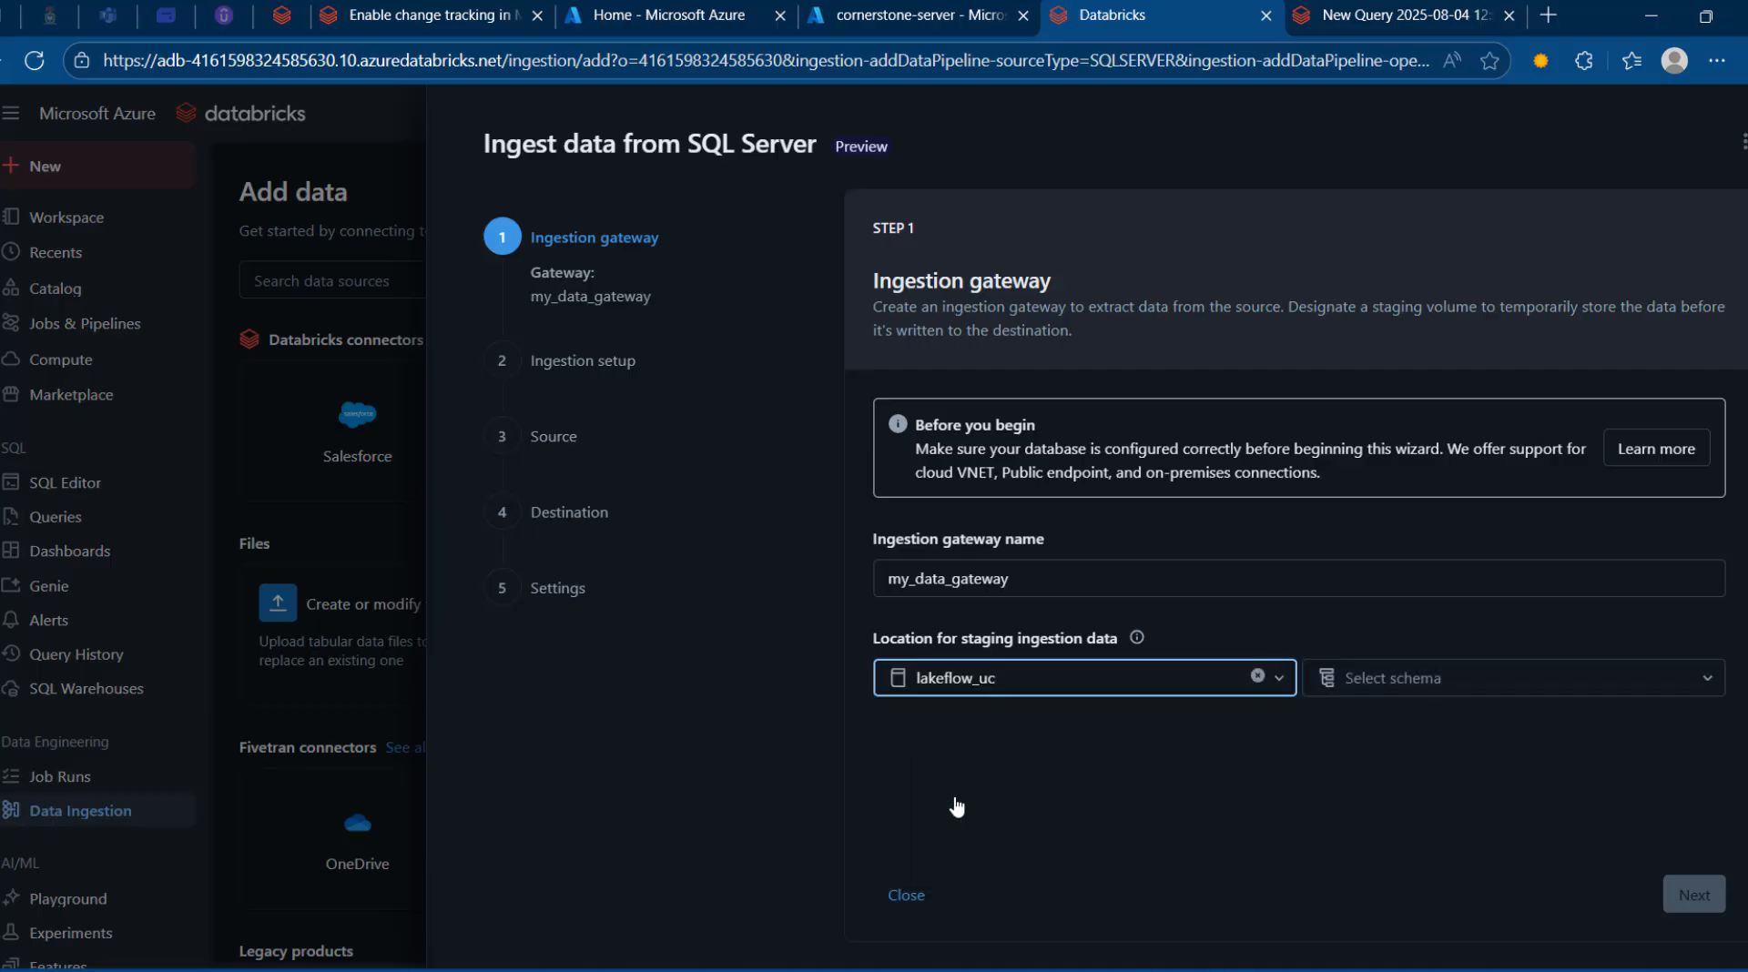
click(1693, 679)
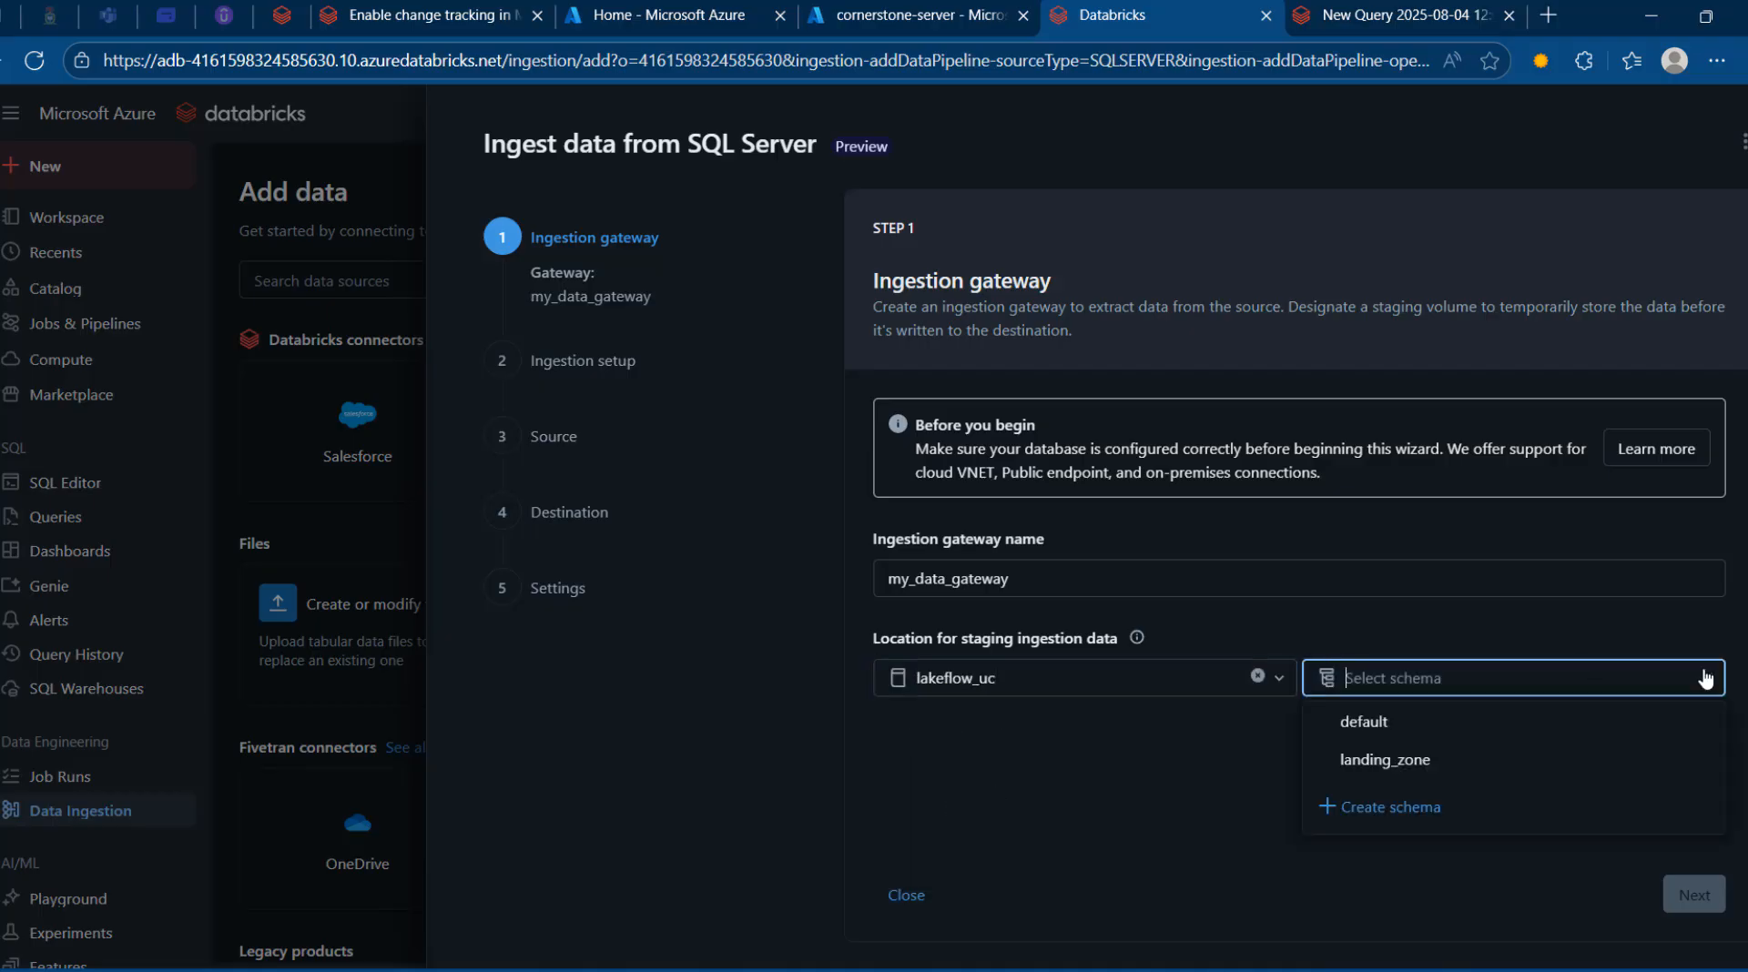
click(1385, 768)
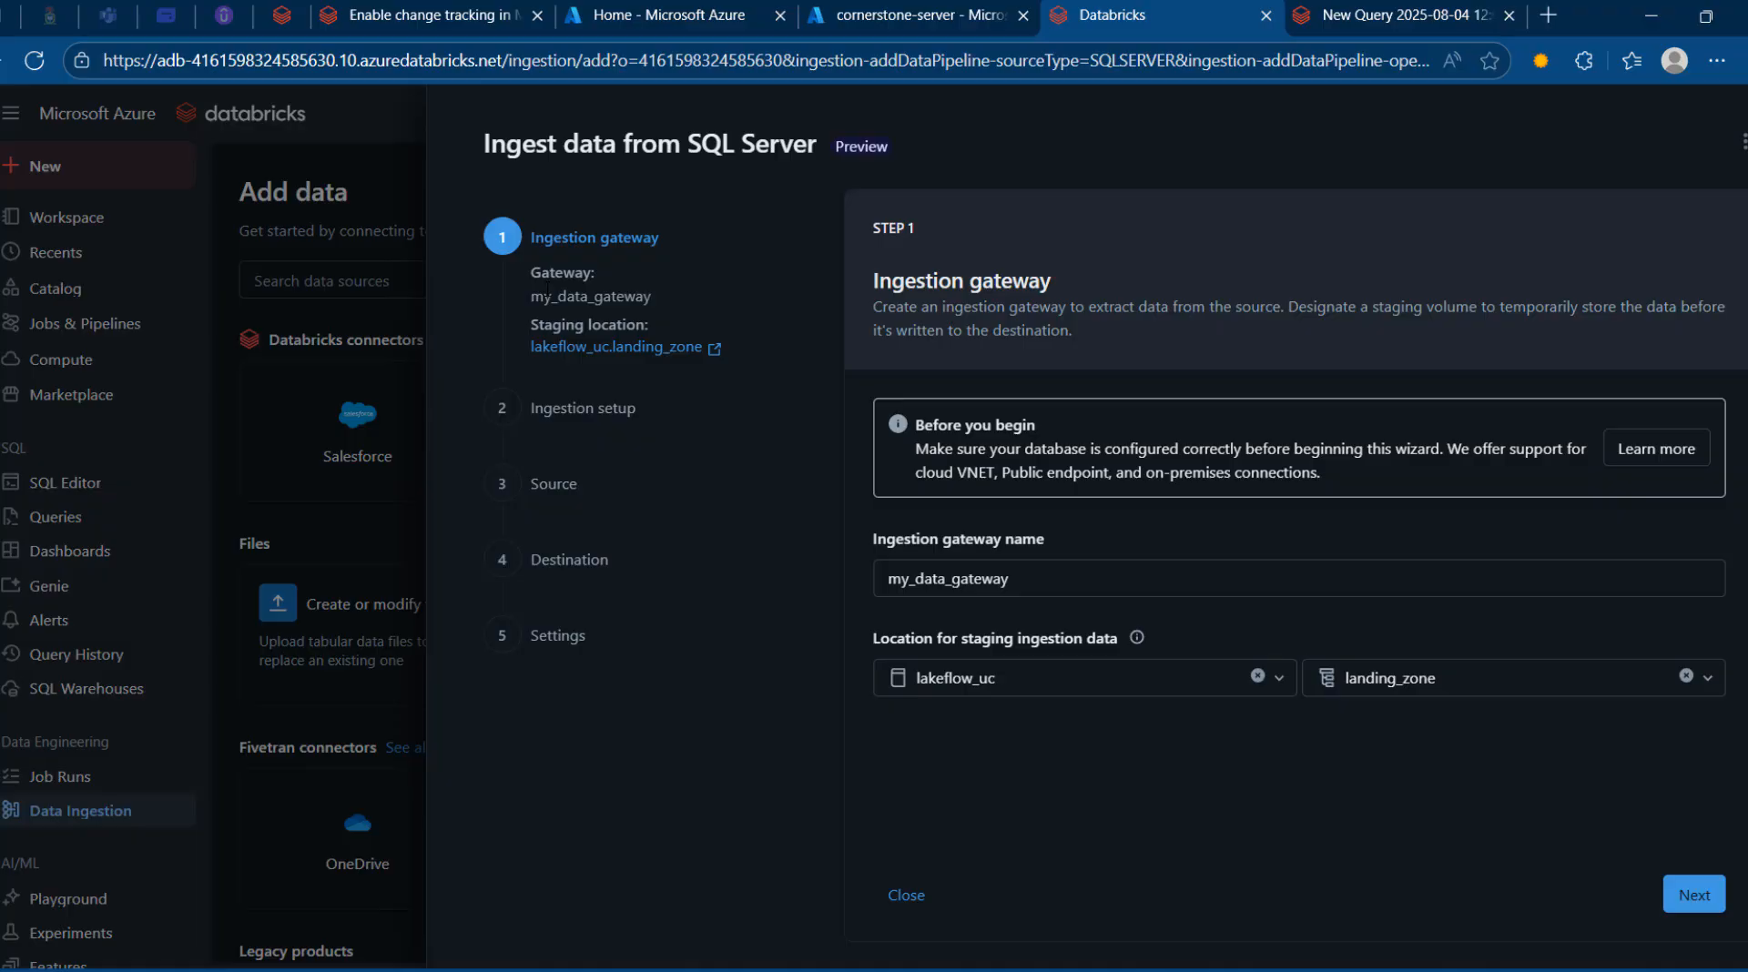
drag(544, 299, 636, 299)
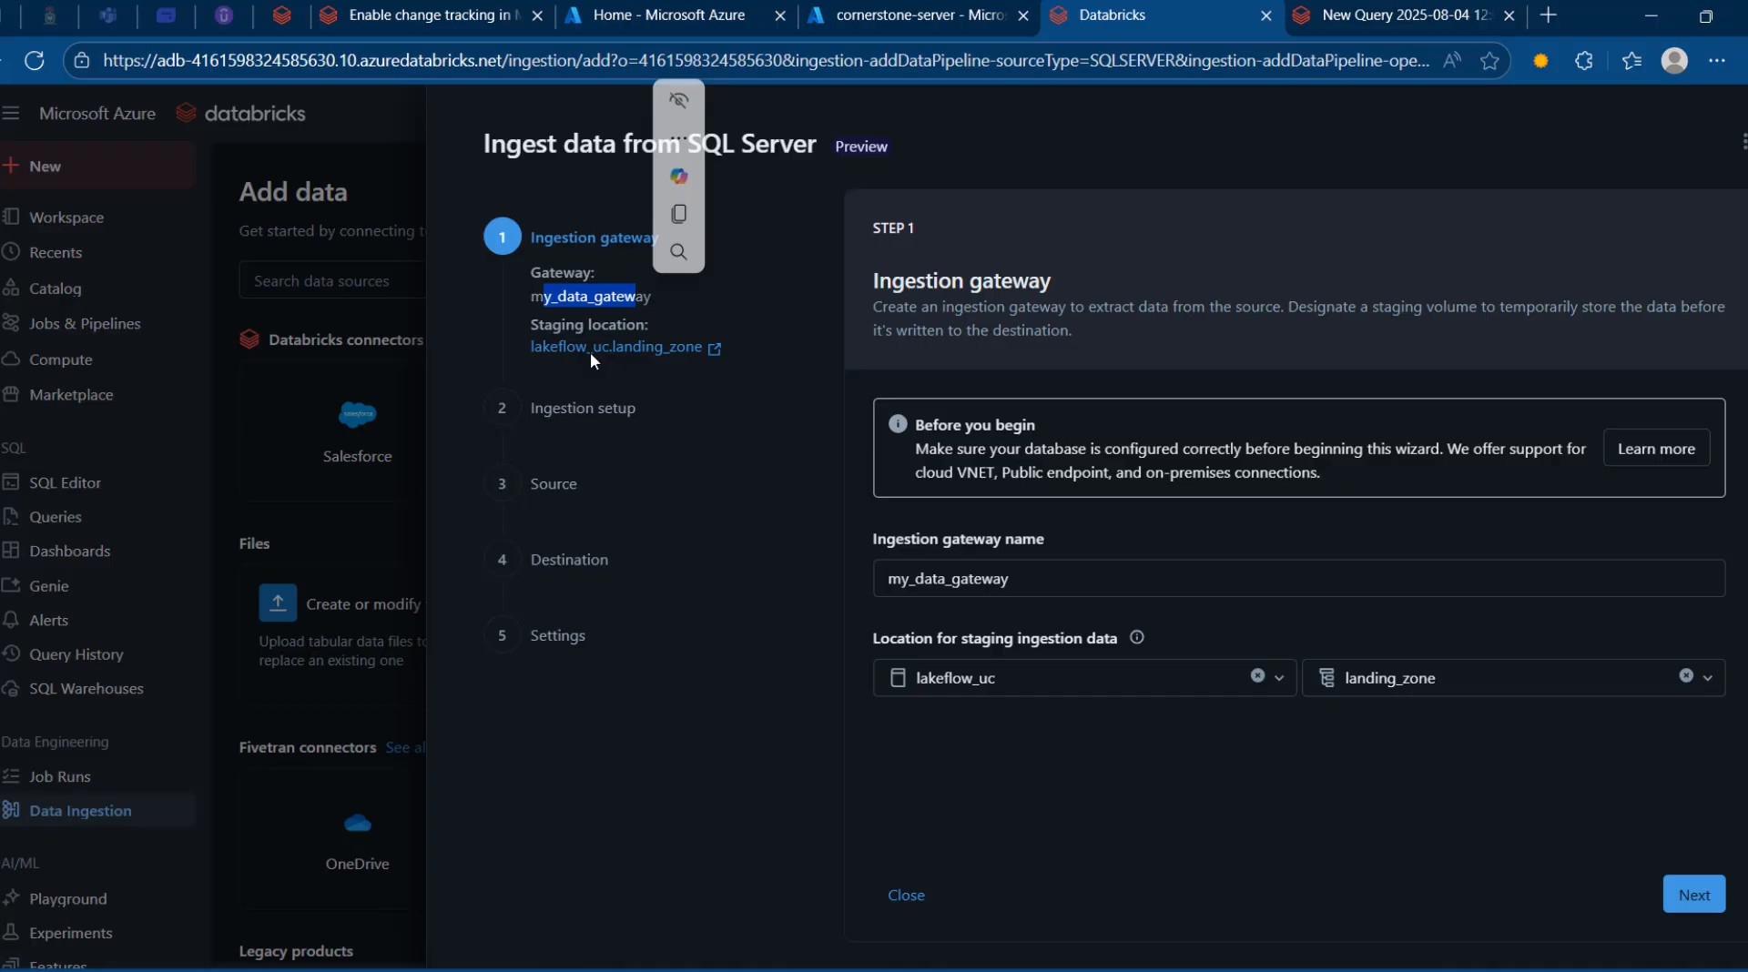
click(1716, 903)
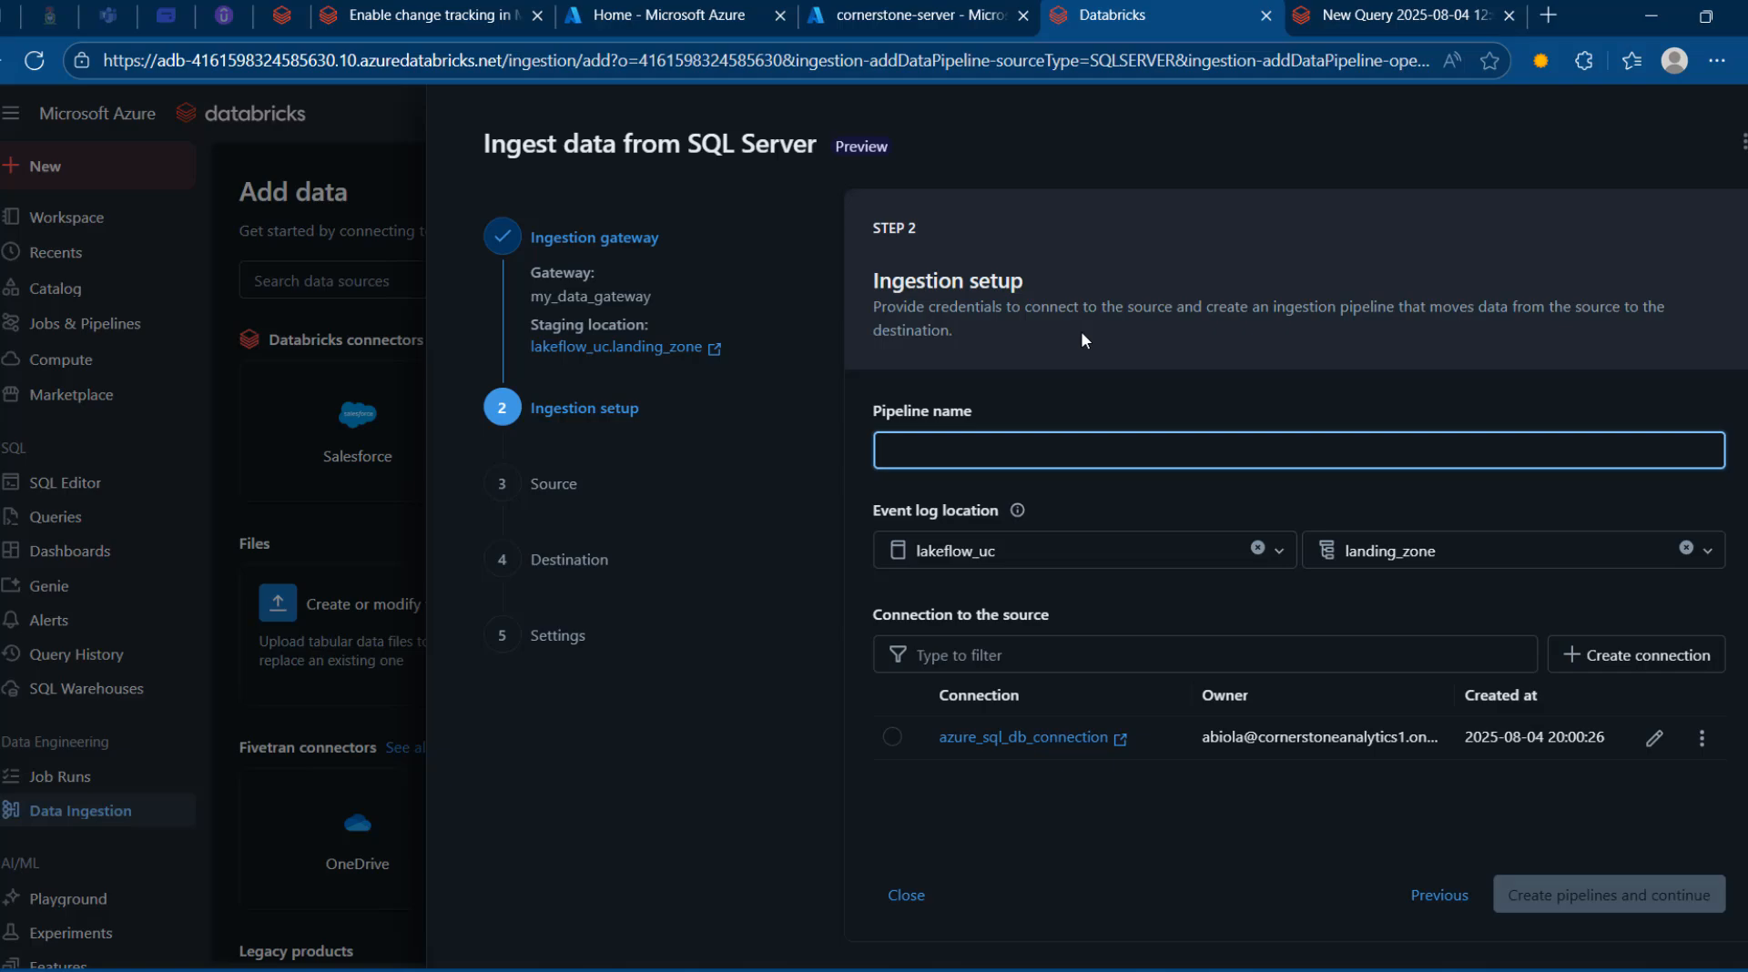
Name the ingestion pipeline my_pipeline
text(my)
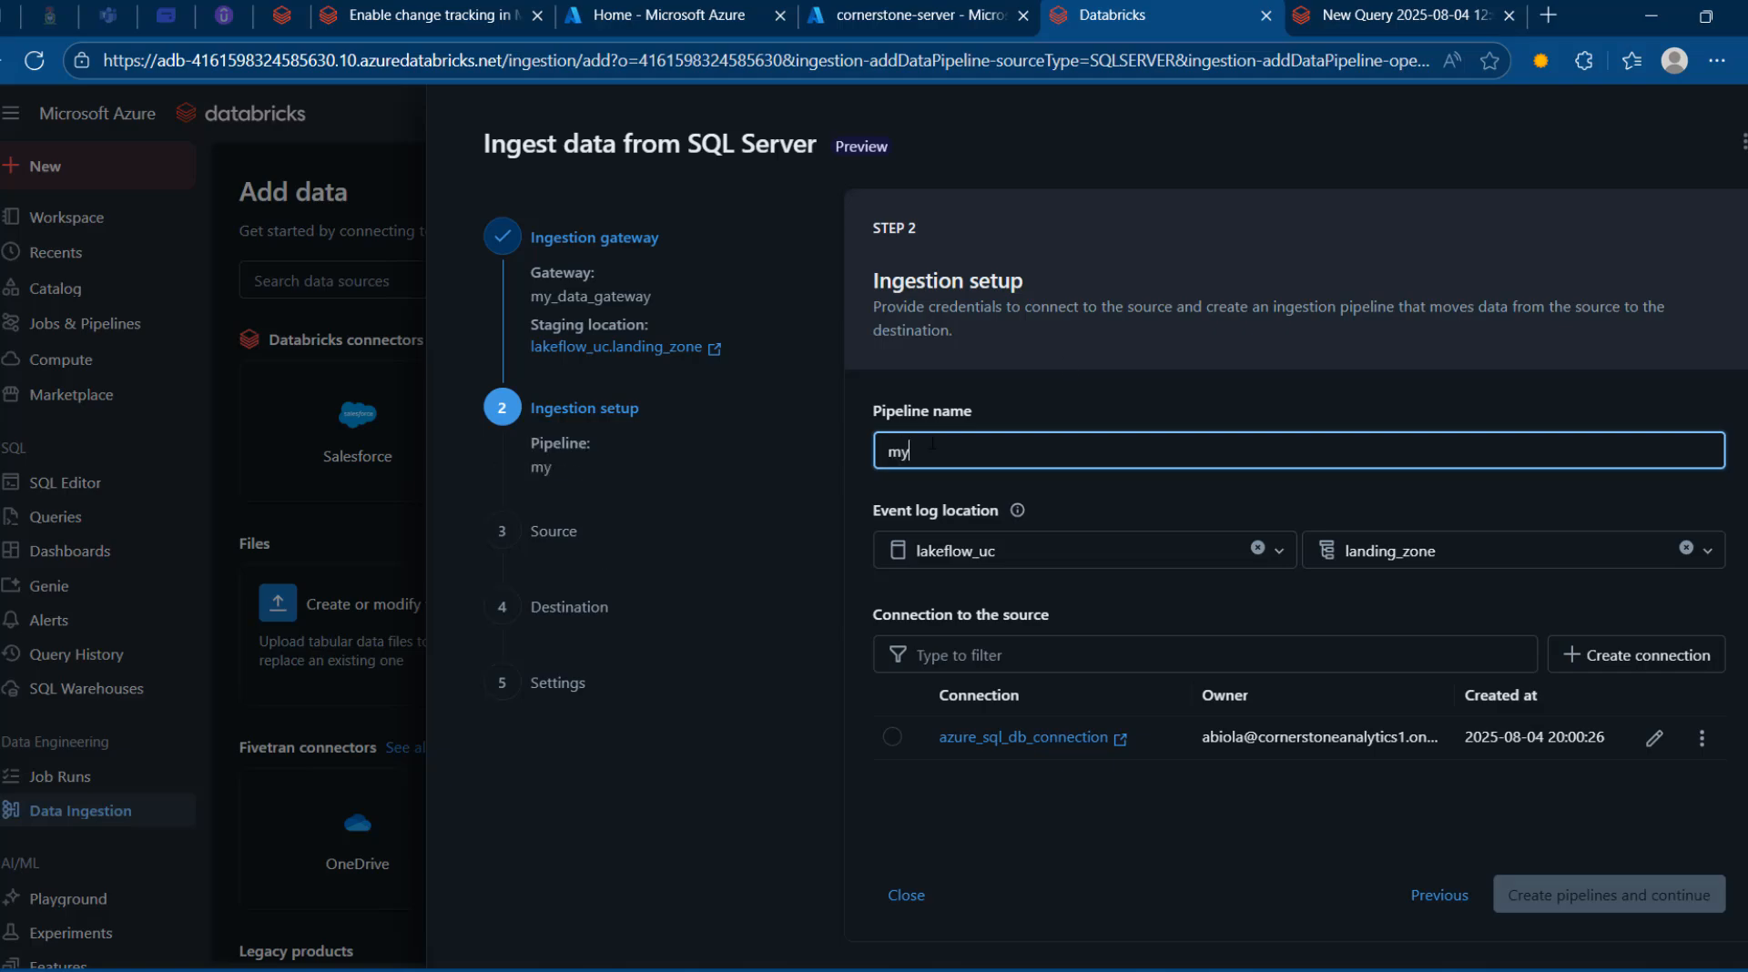
text(_pipeline)
mouse_move(1020, 512)
Delete the existing source connection azure_sql_db_connection
click(1701, 737)
click(1594, 781)
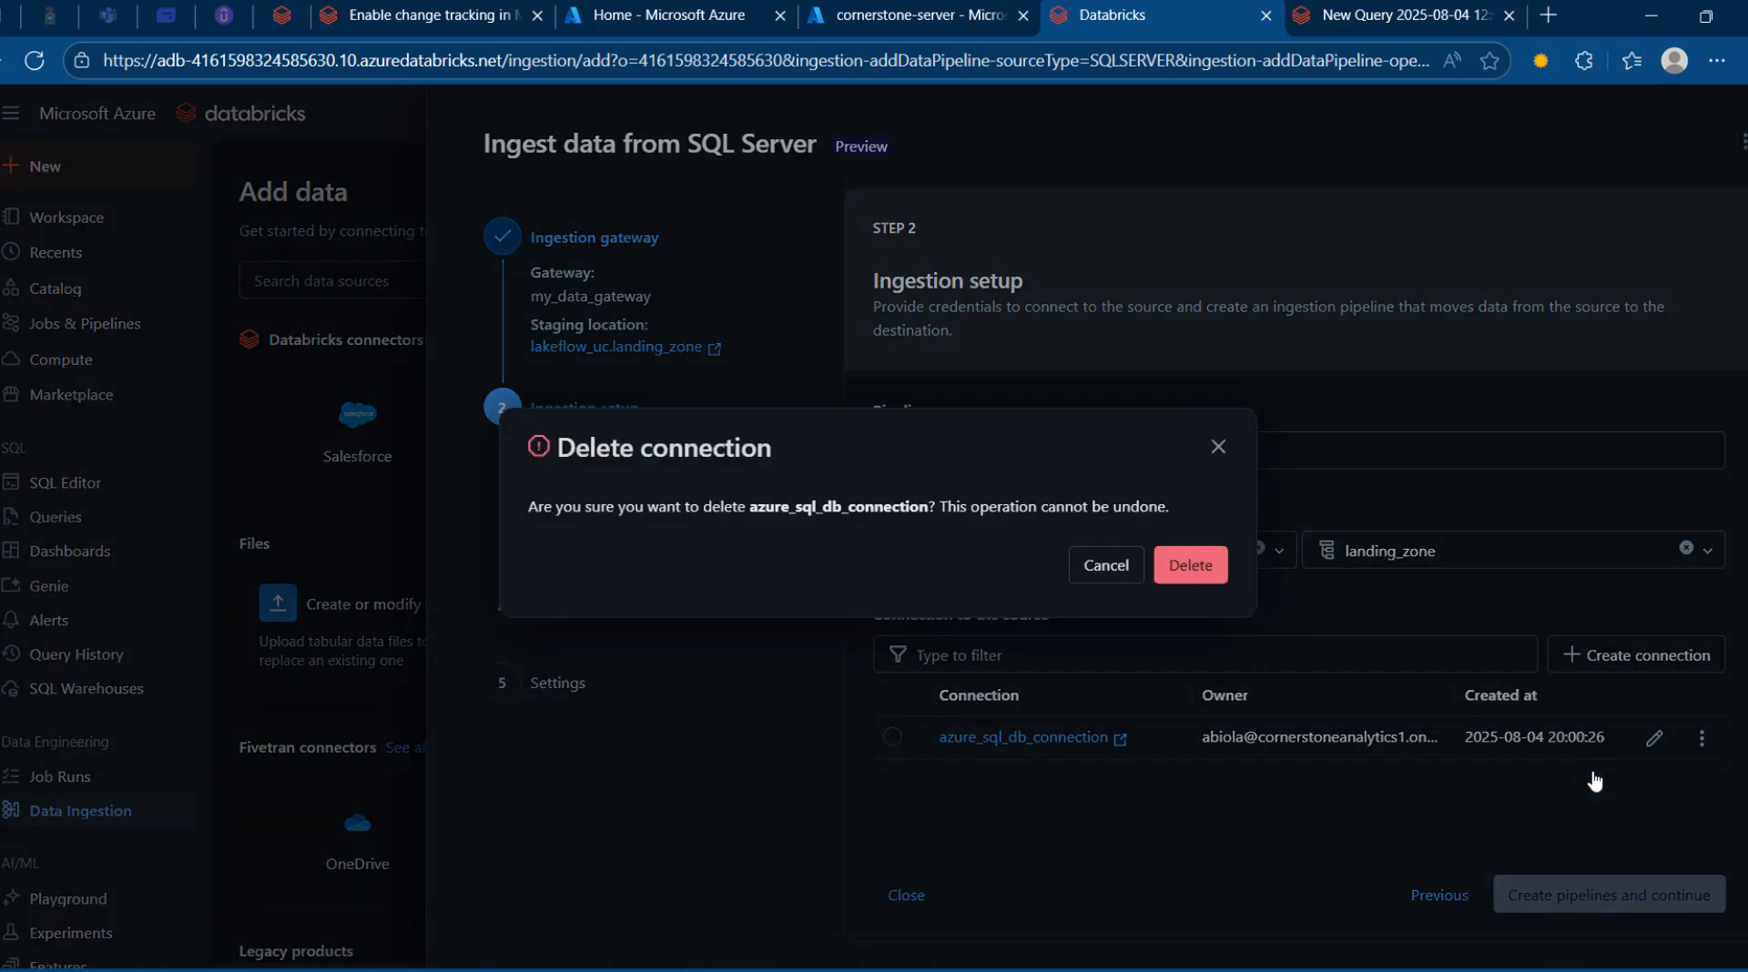
click(1166, 565)
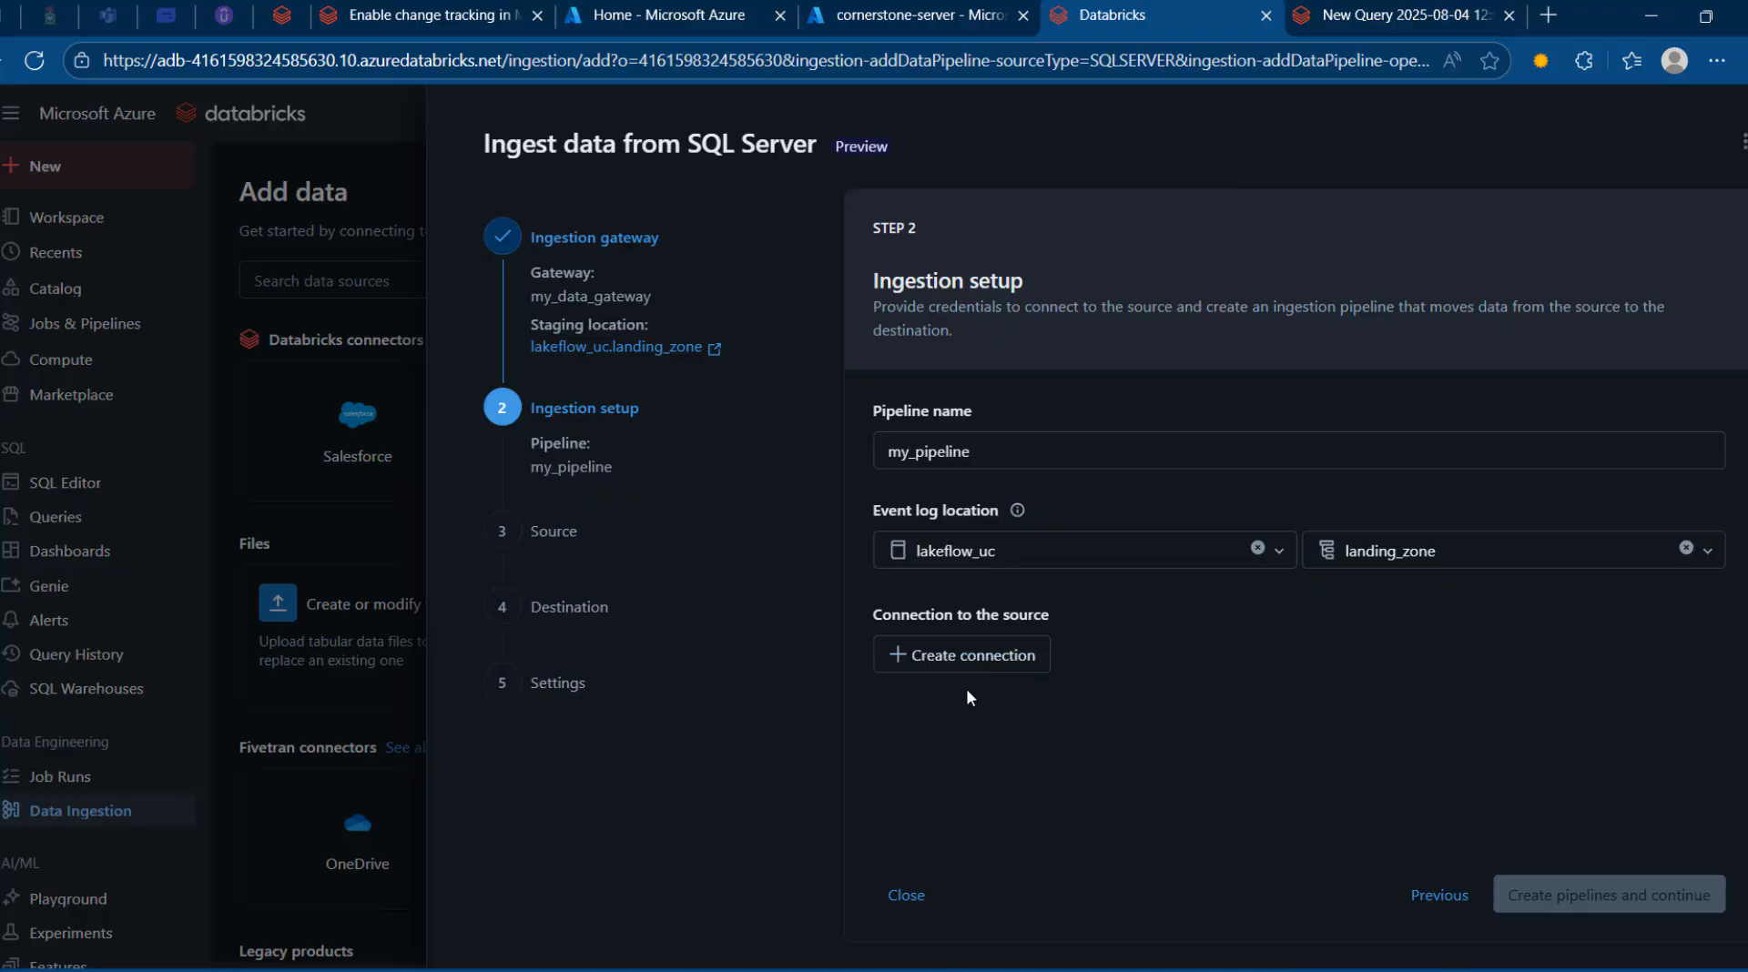
Start creating a SQL Server connection and name it my_azure_sql_connection
click(956, 655)
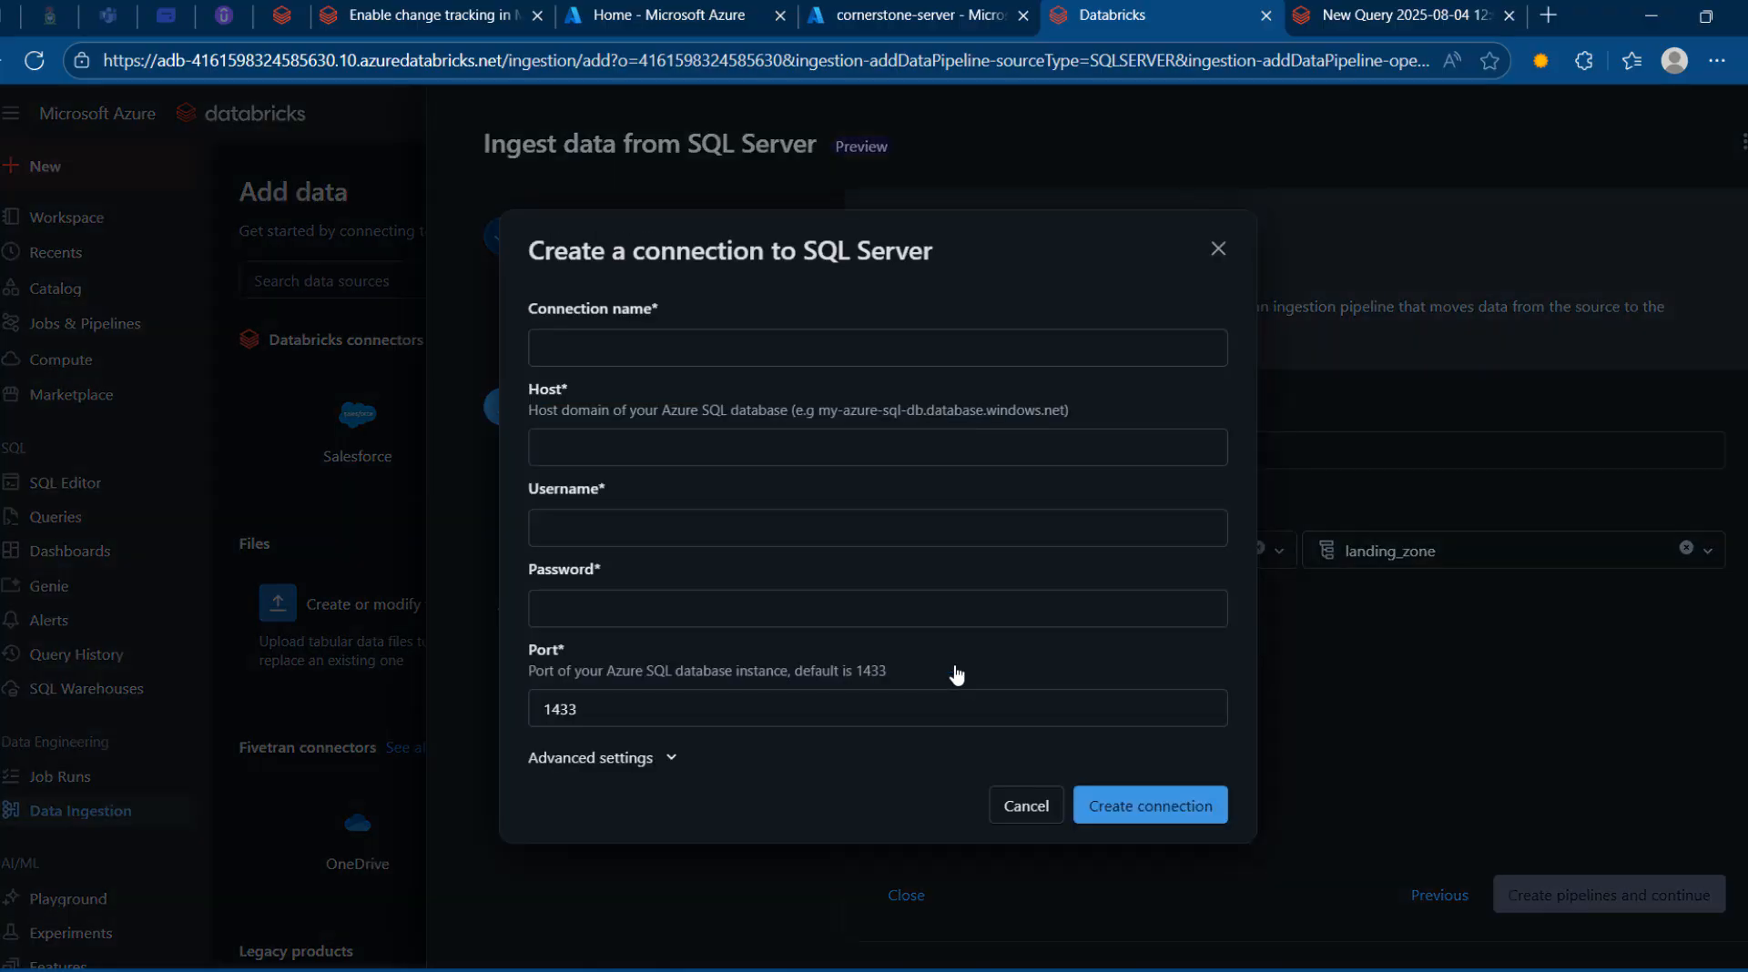
click(662, 350)
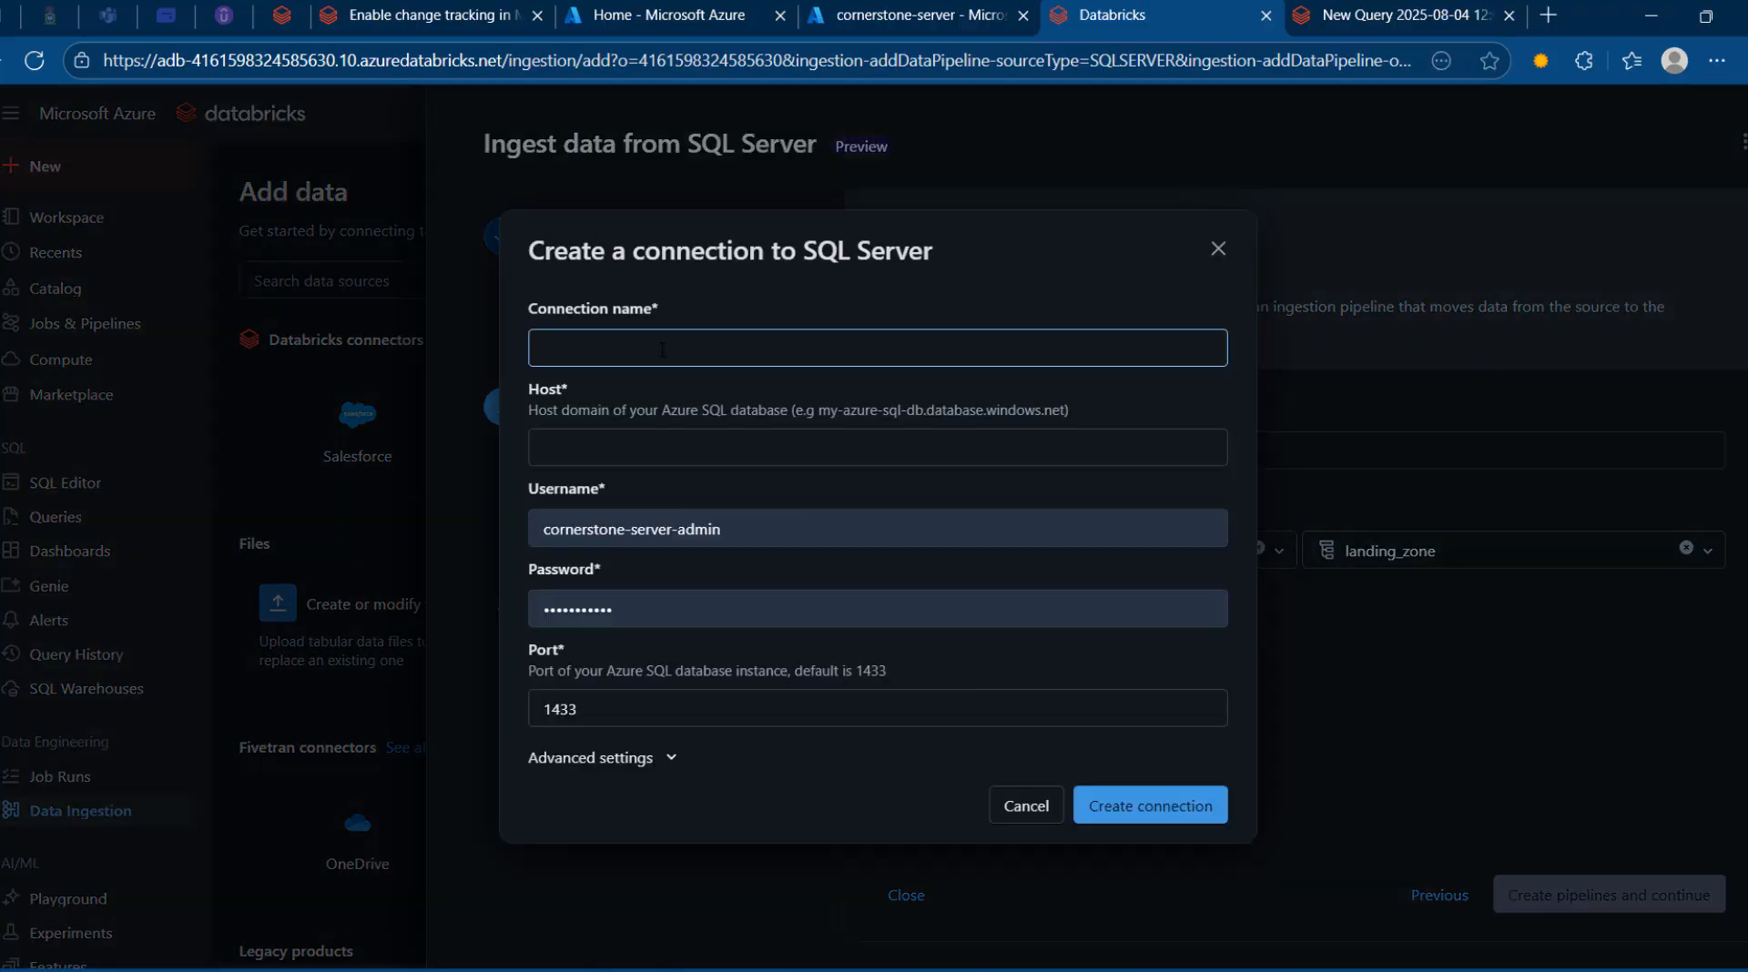
text(m)
key(BackSpace)
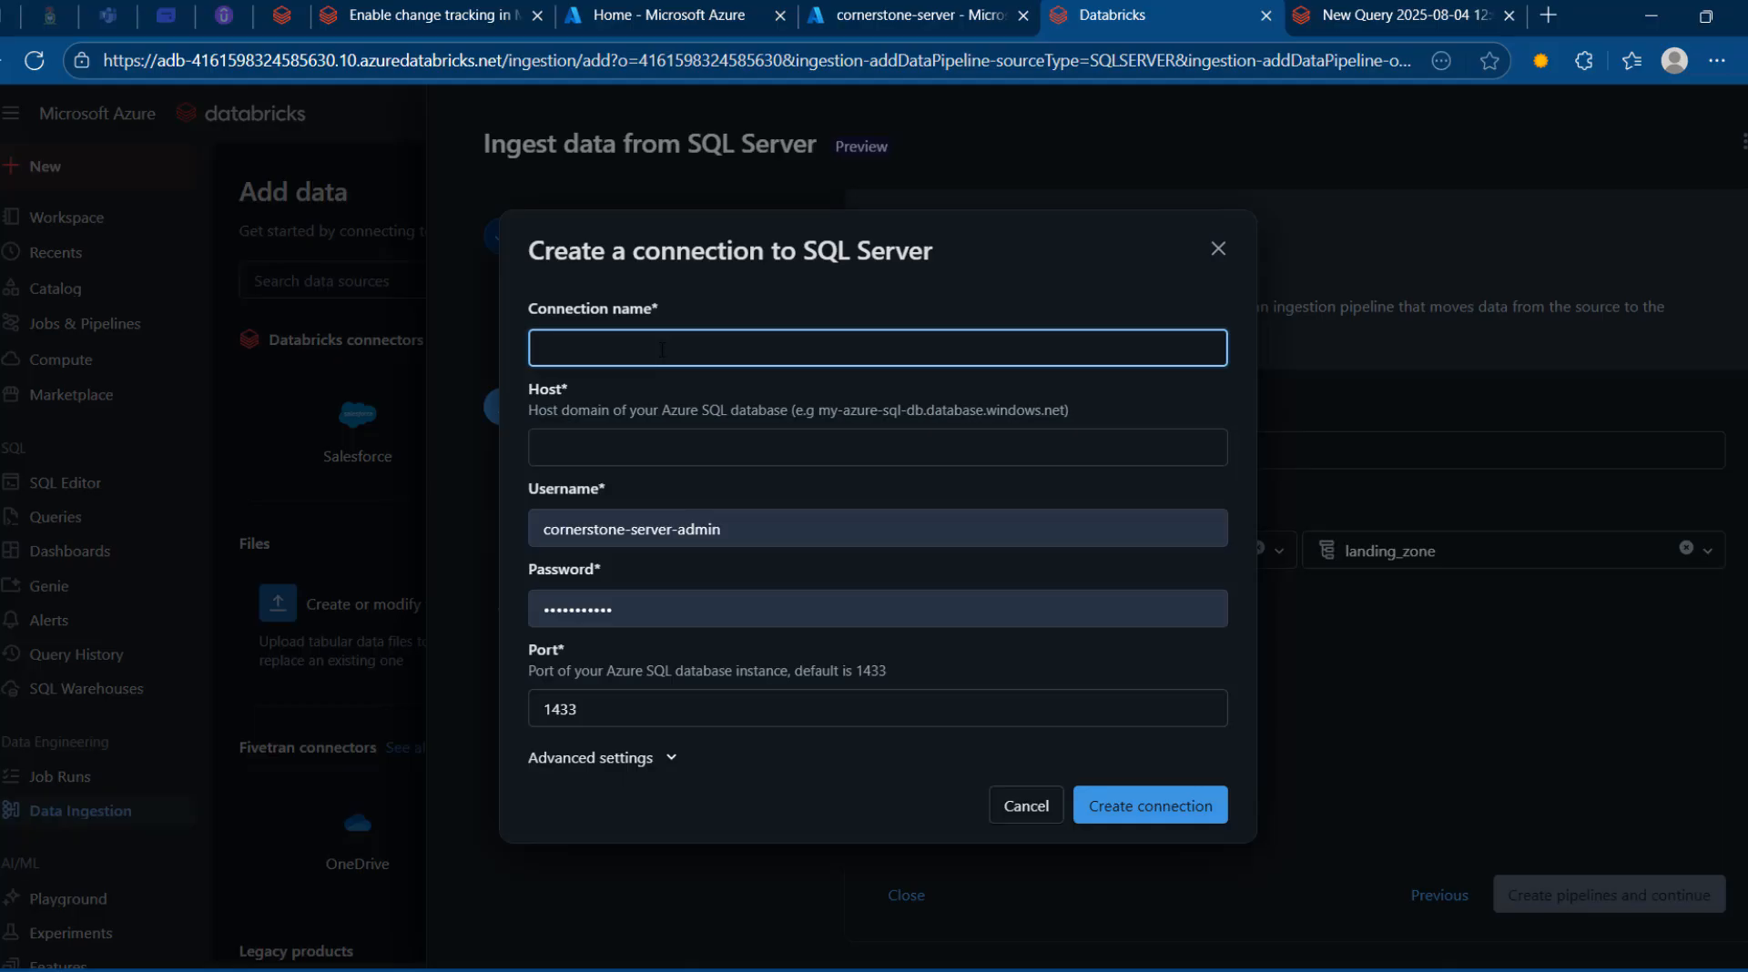
text(my_azure_sql_connection)
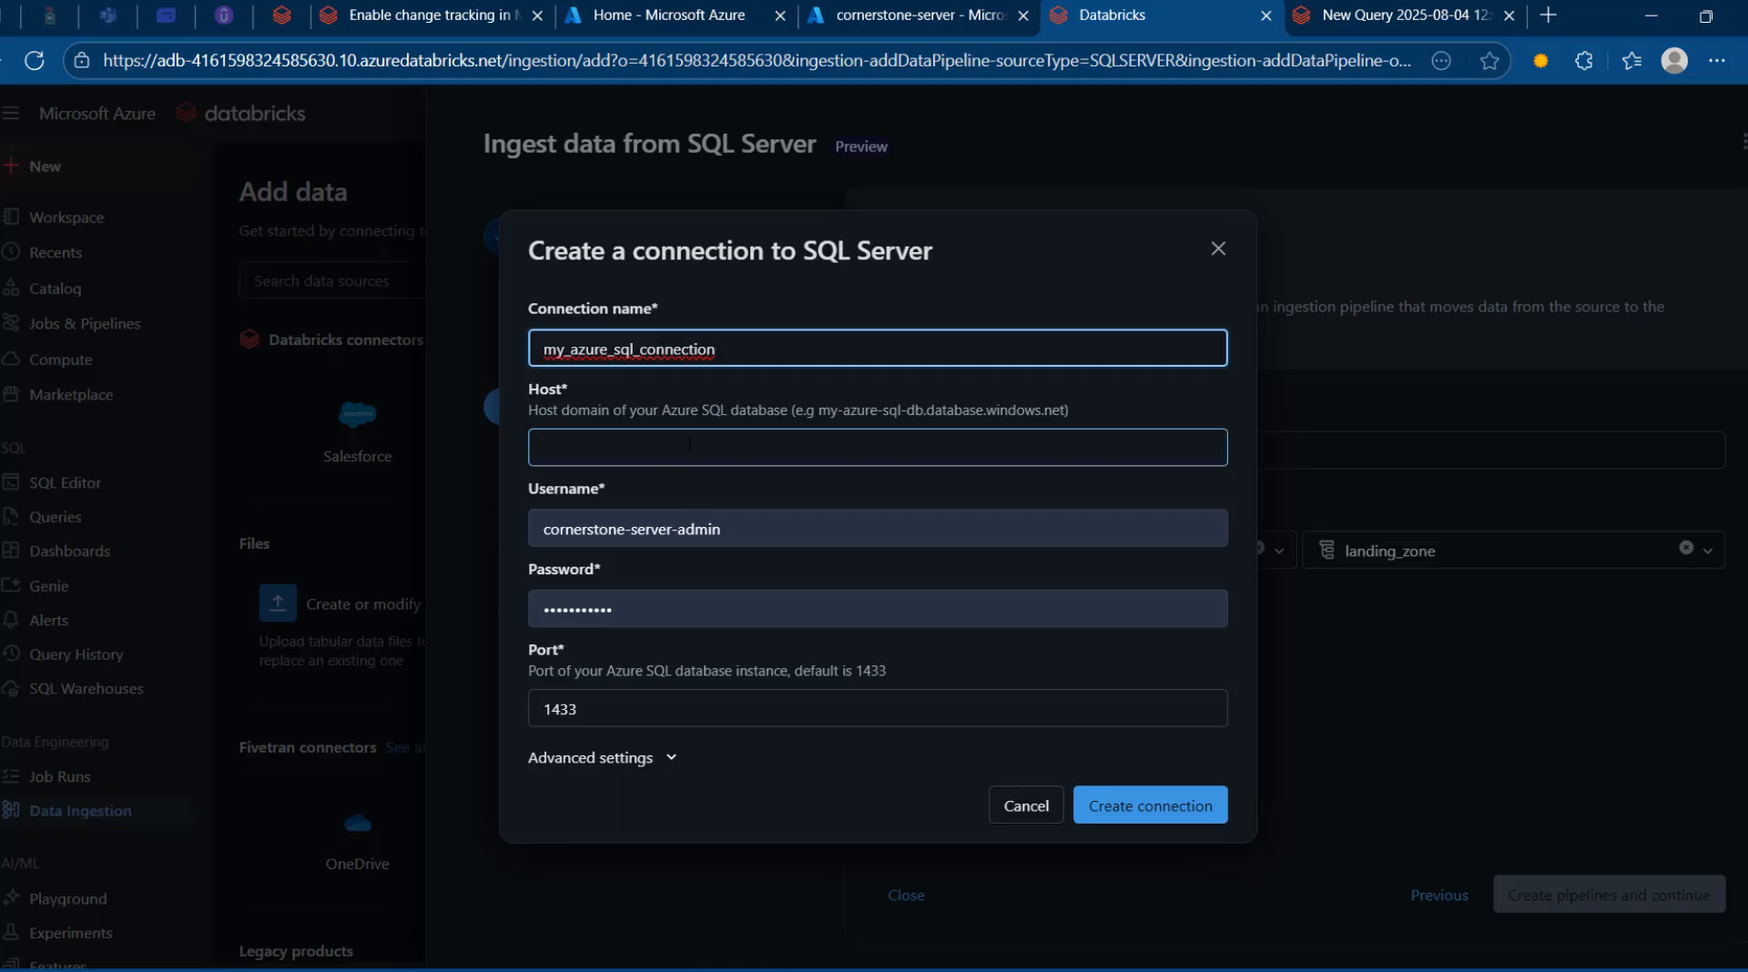
Copy the server name of cornerstone_db from the Azure portal and enter cornerstone-server.database.windows.net as the Databricks connection's host
click(918, 15)
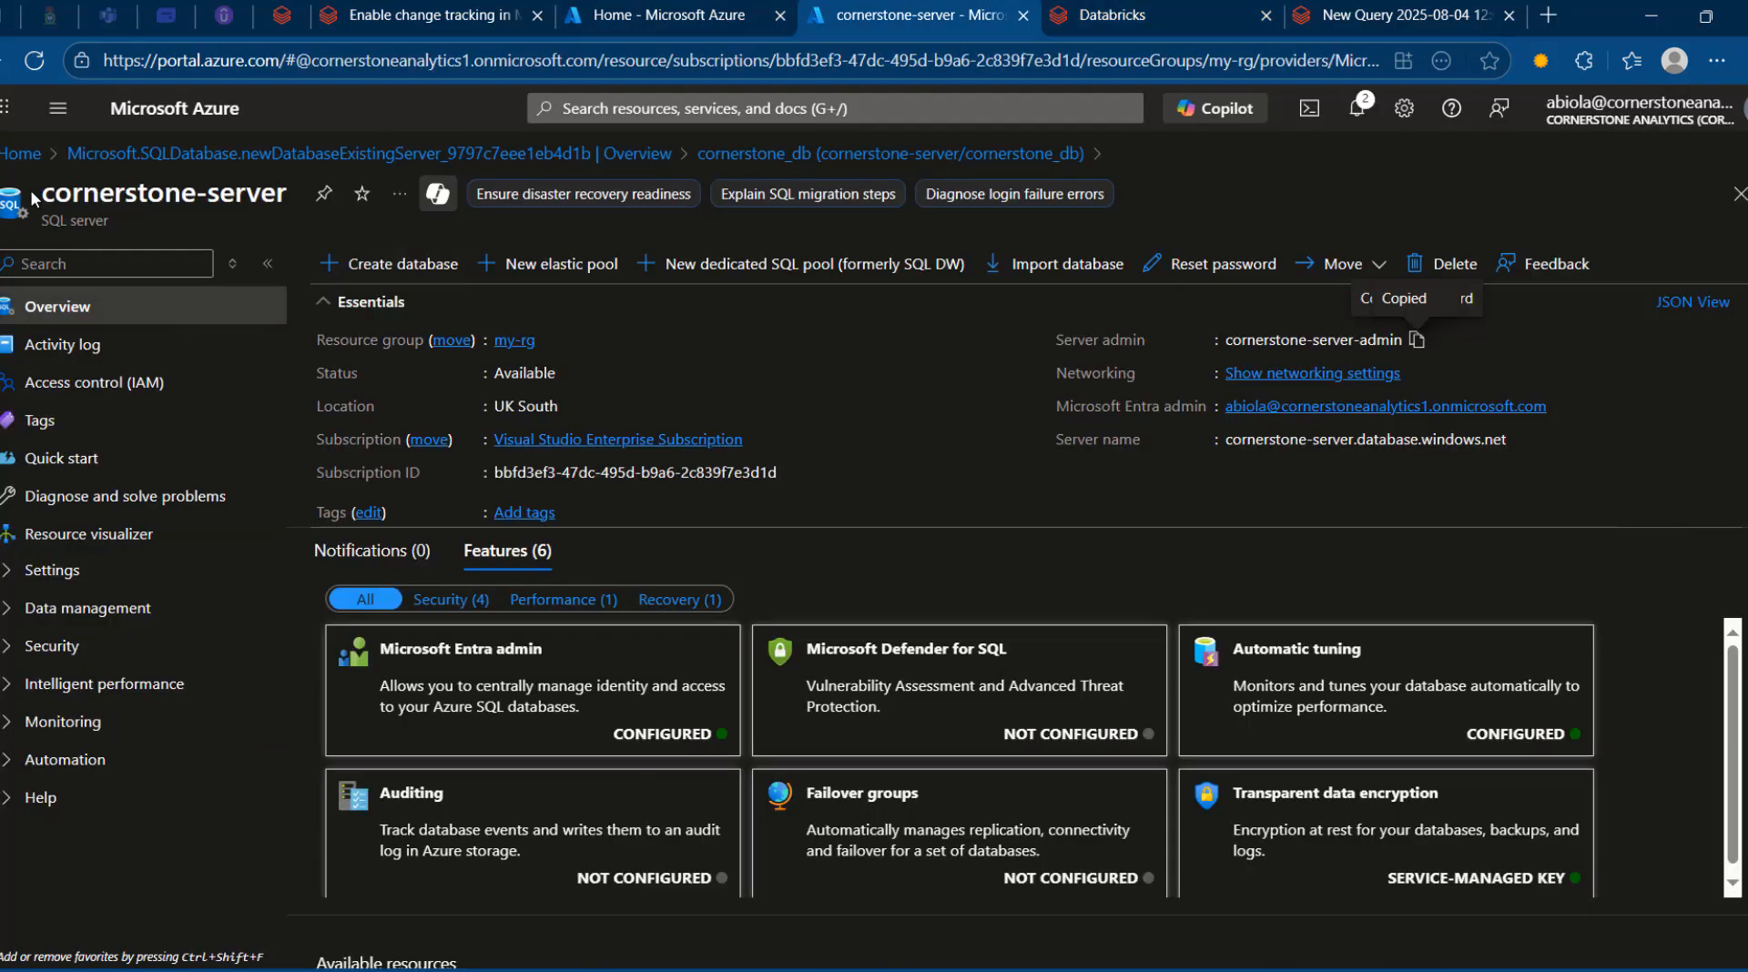
click(23, 154)
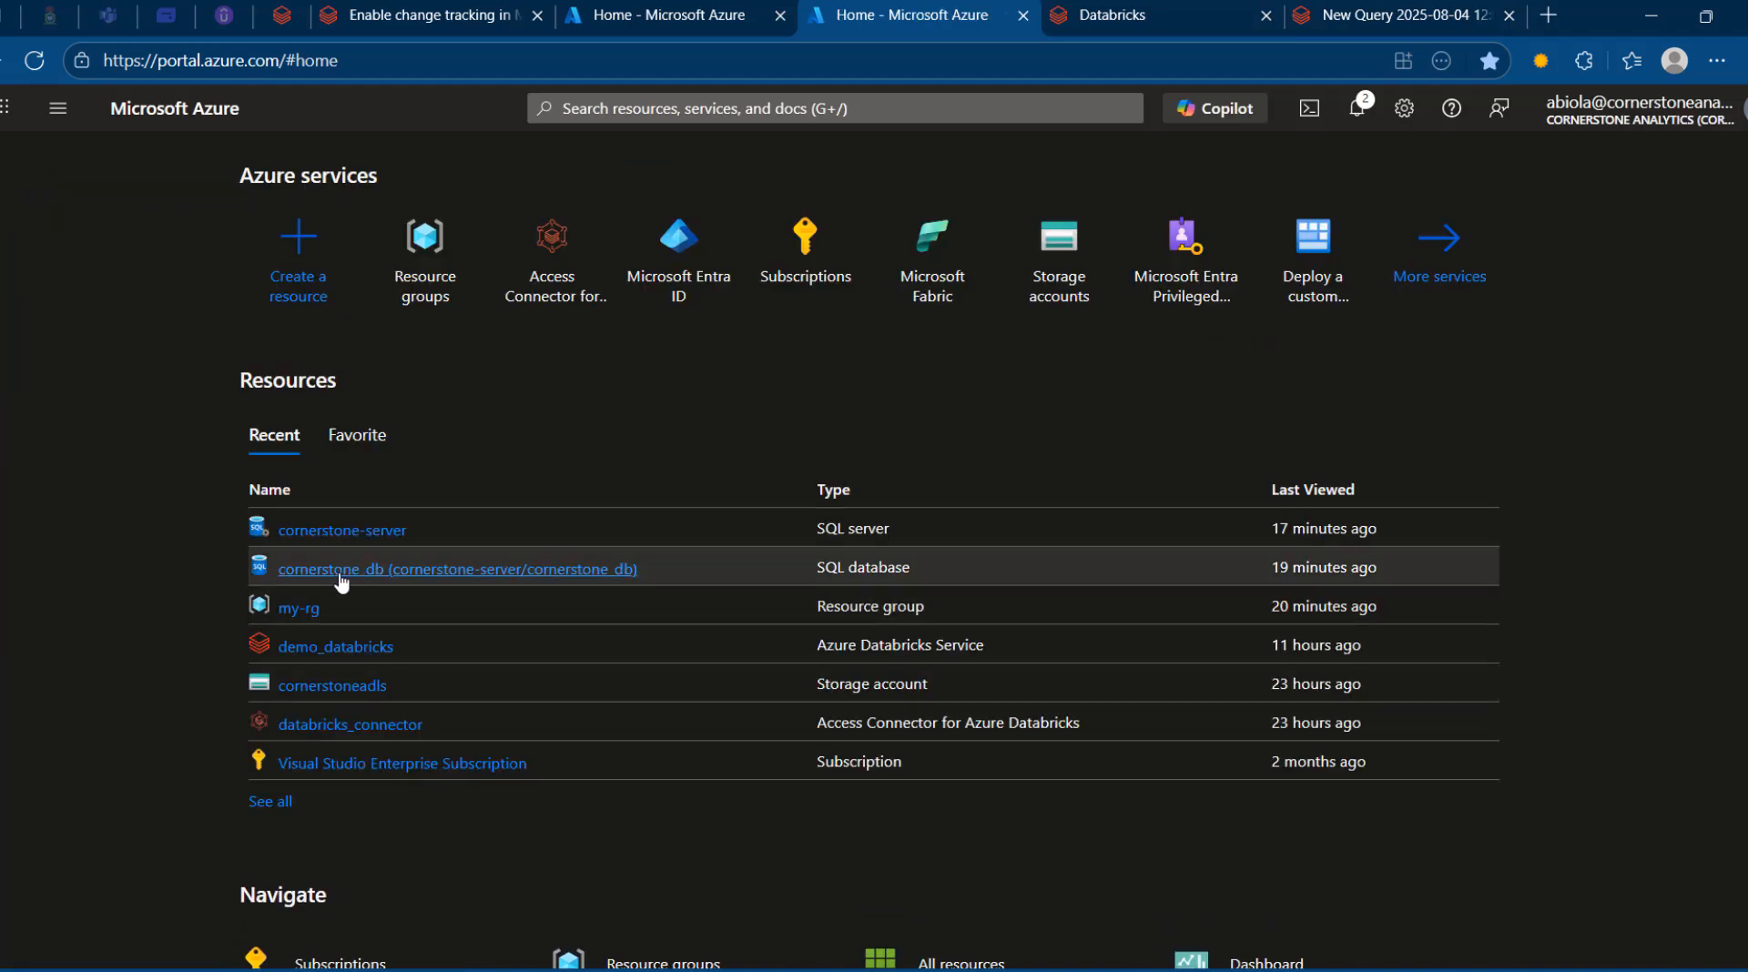
click(346, 581)
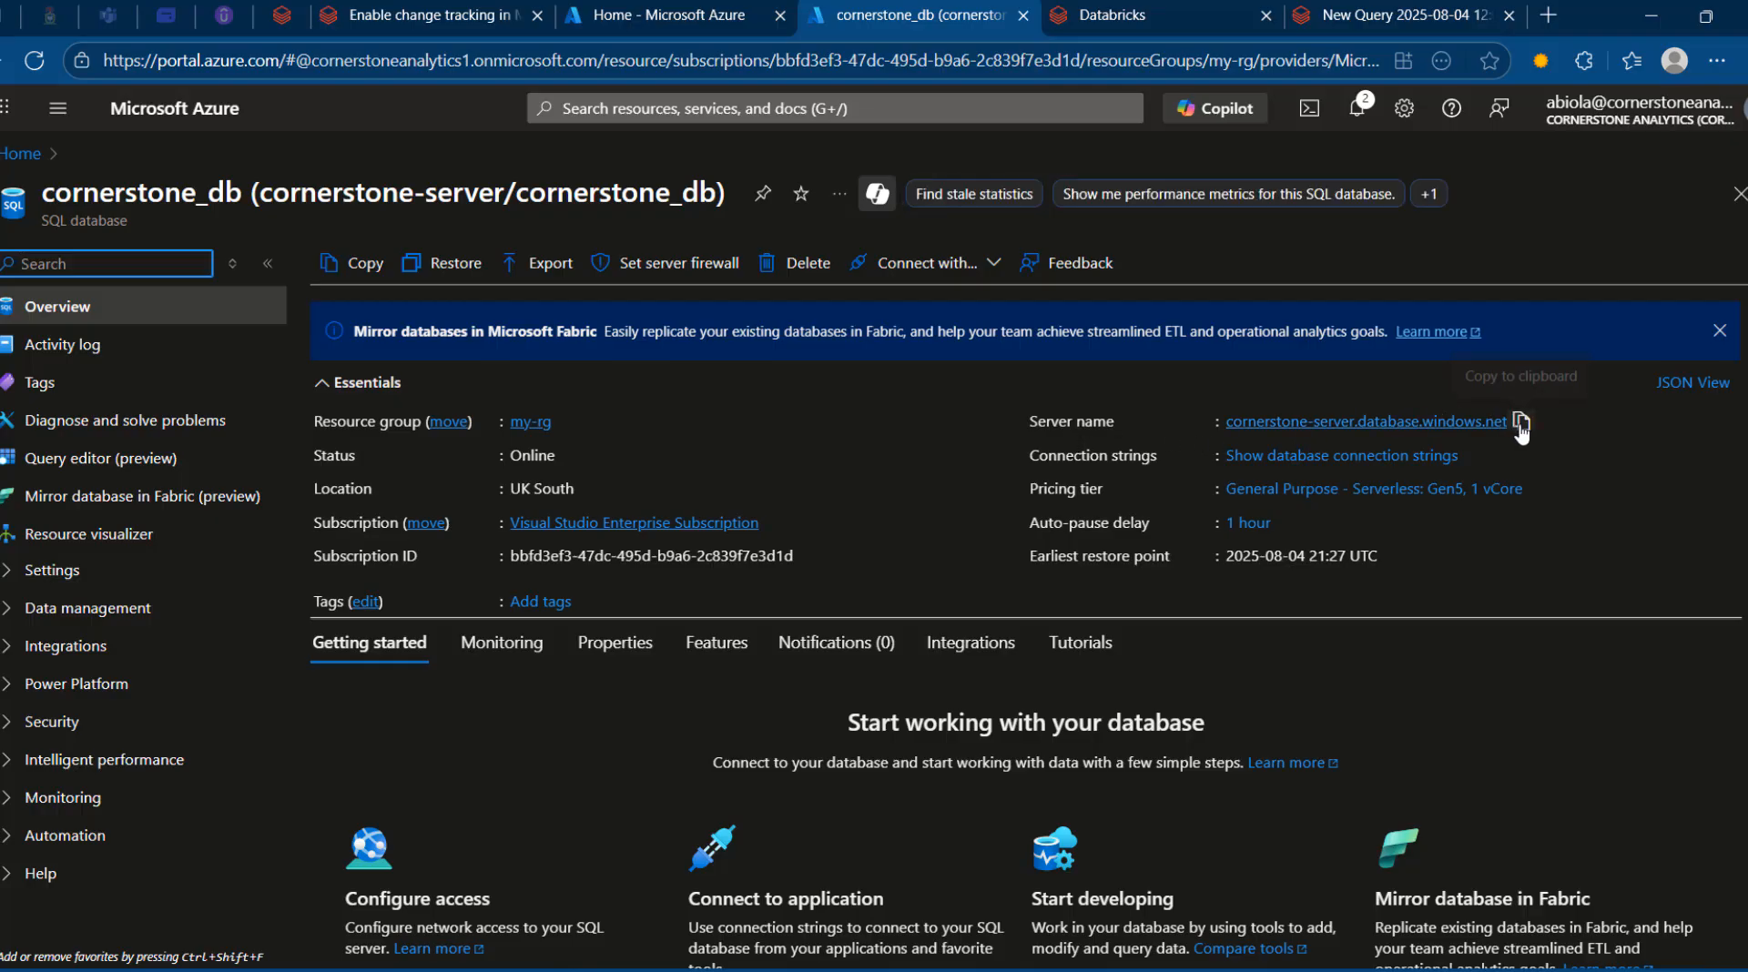
click(1521, 420)
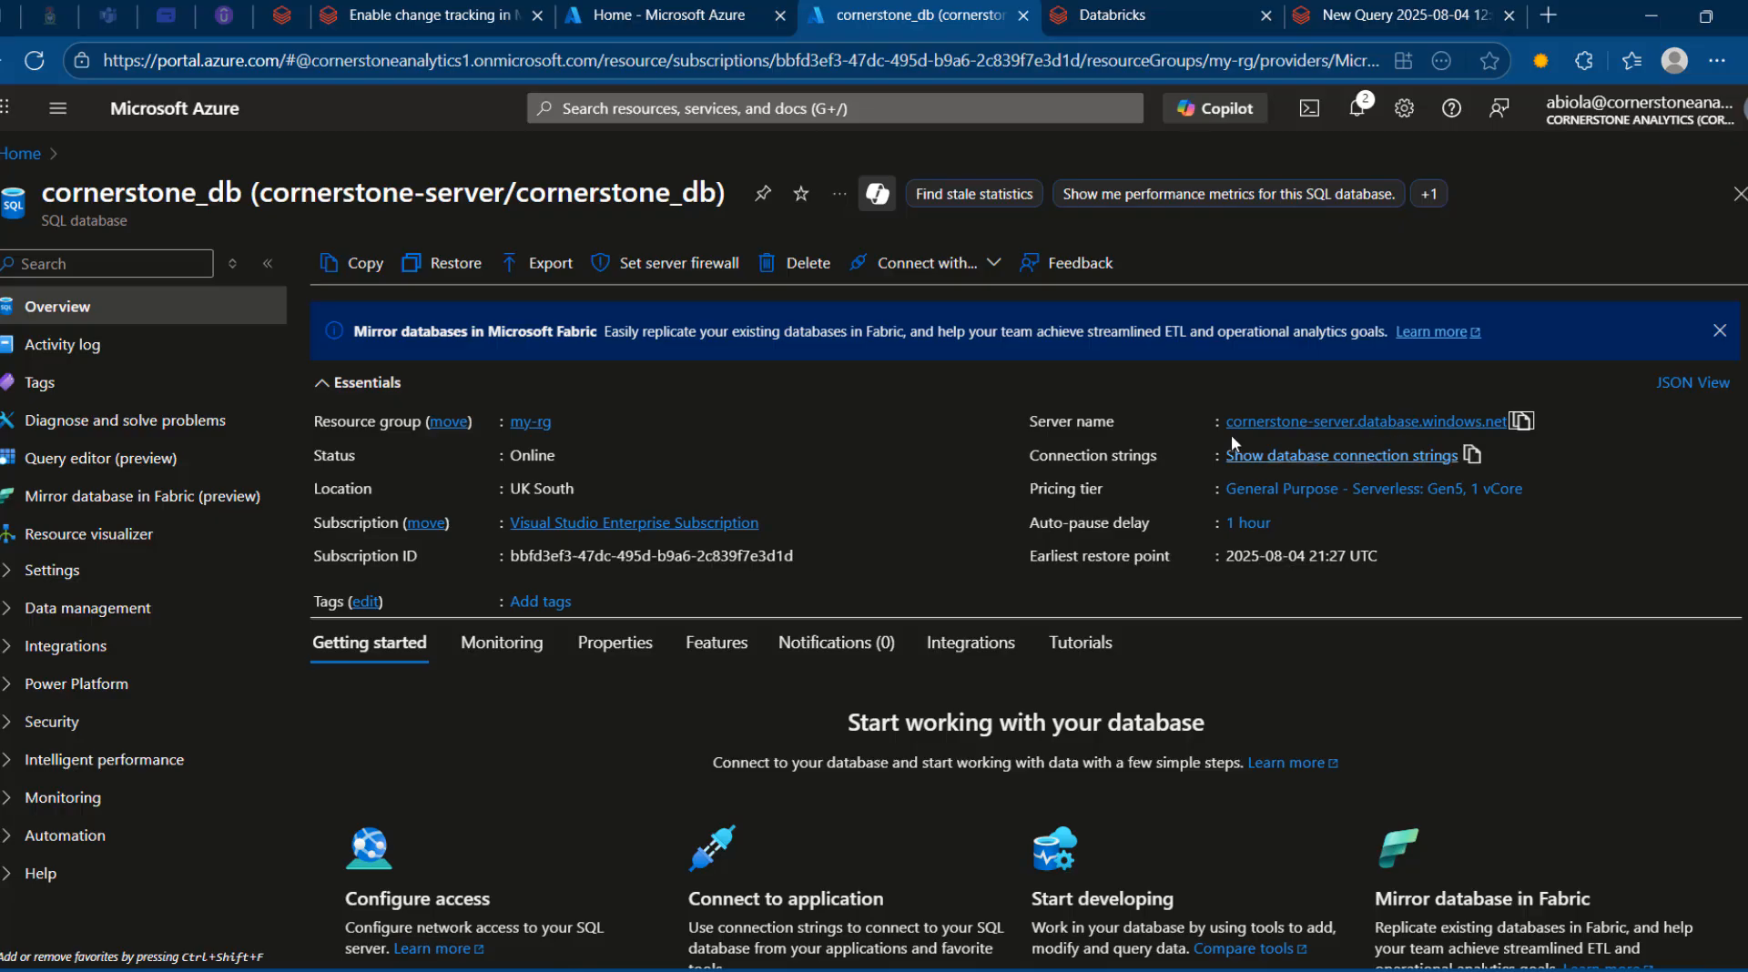
click(1186, 7)
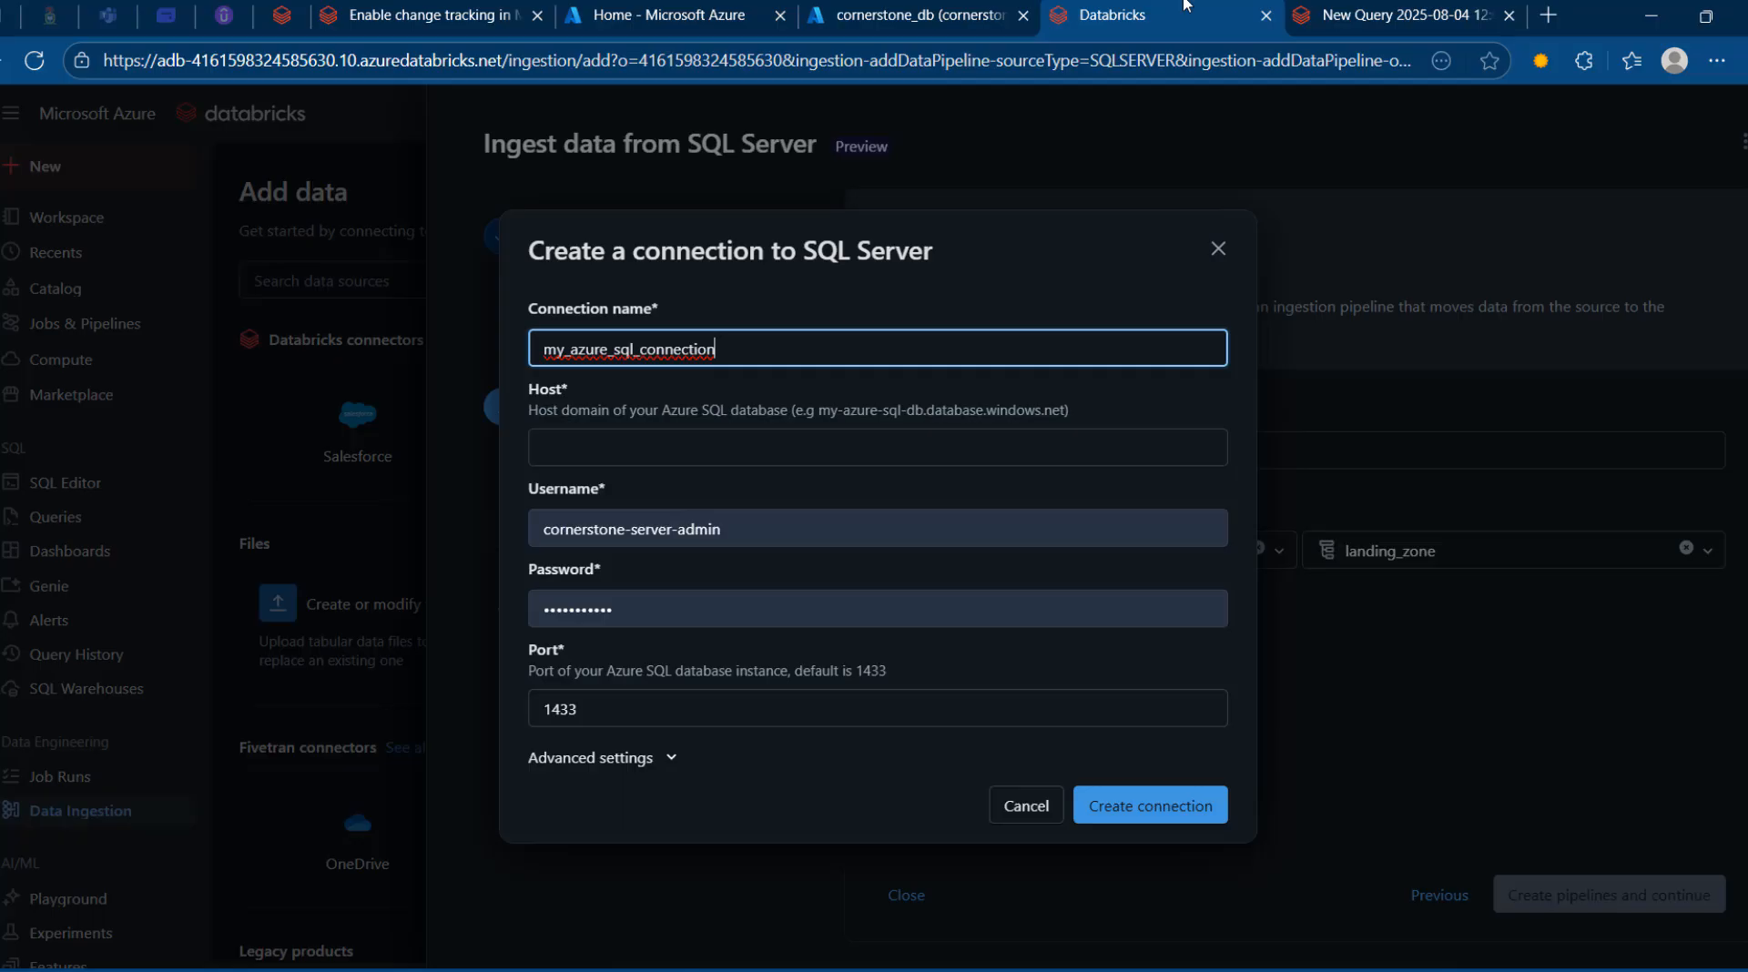
click(675, 440)
key(ctrl+v)
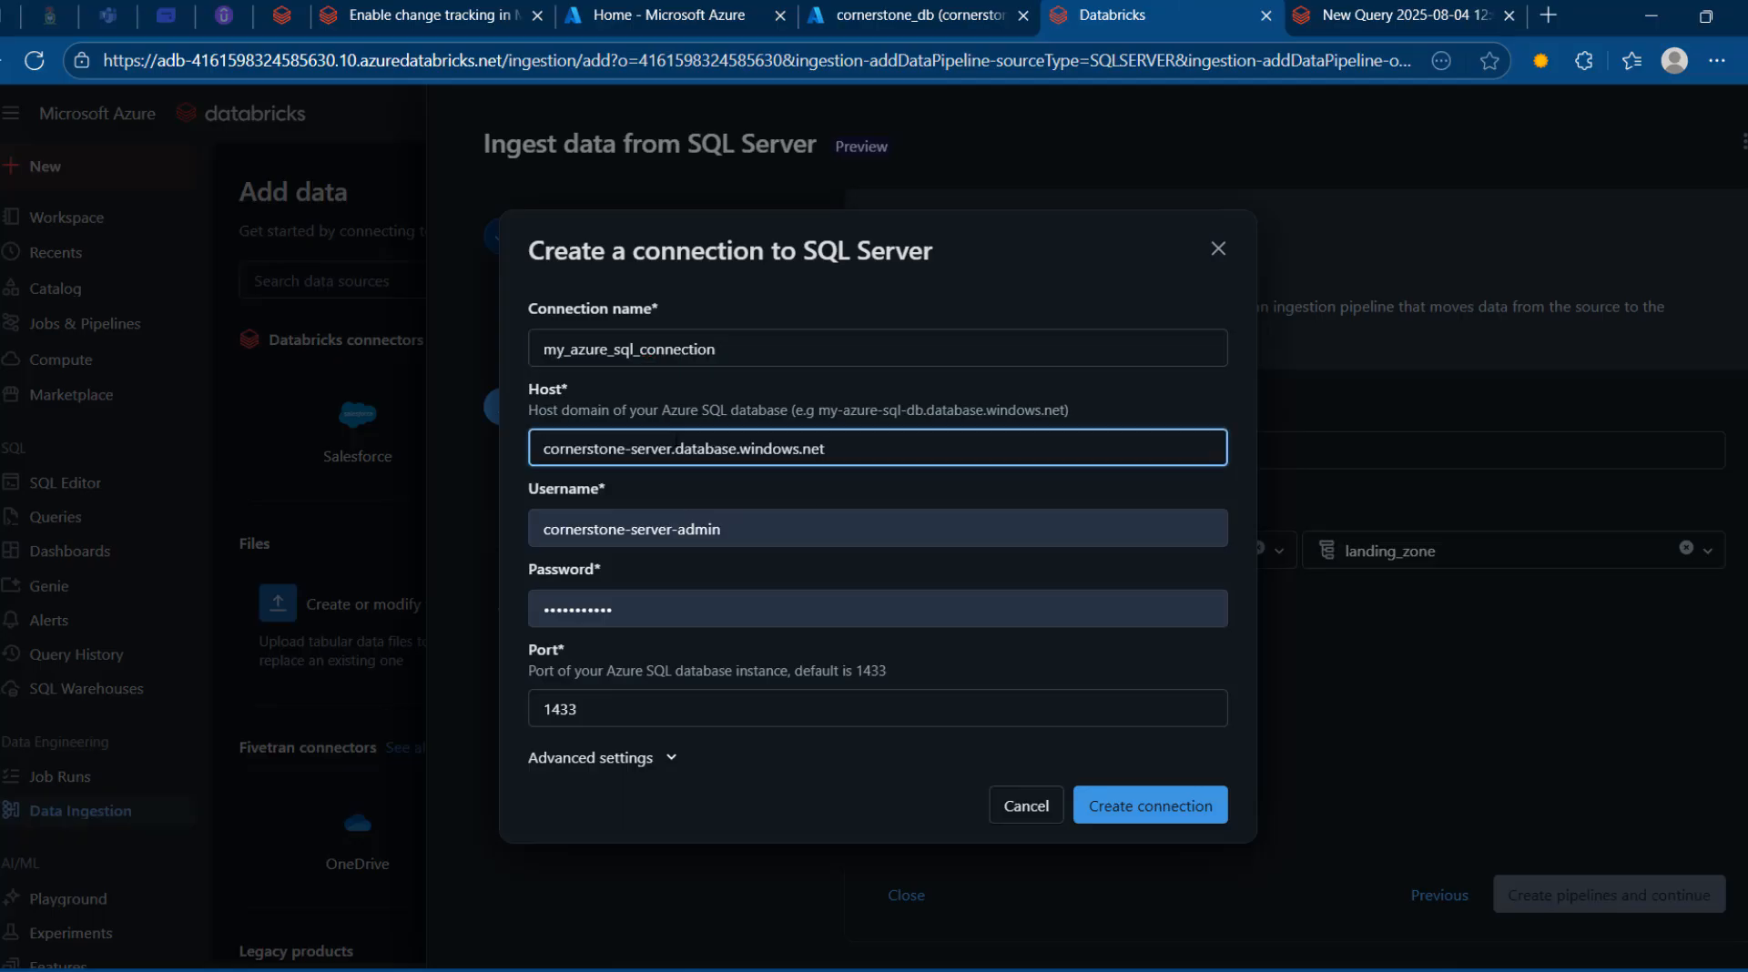
drag(843, 409, 1017, 411)
click(828, 412)
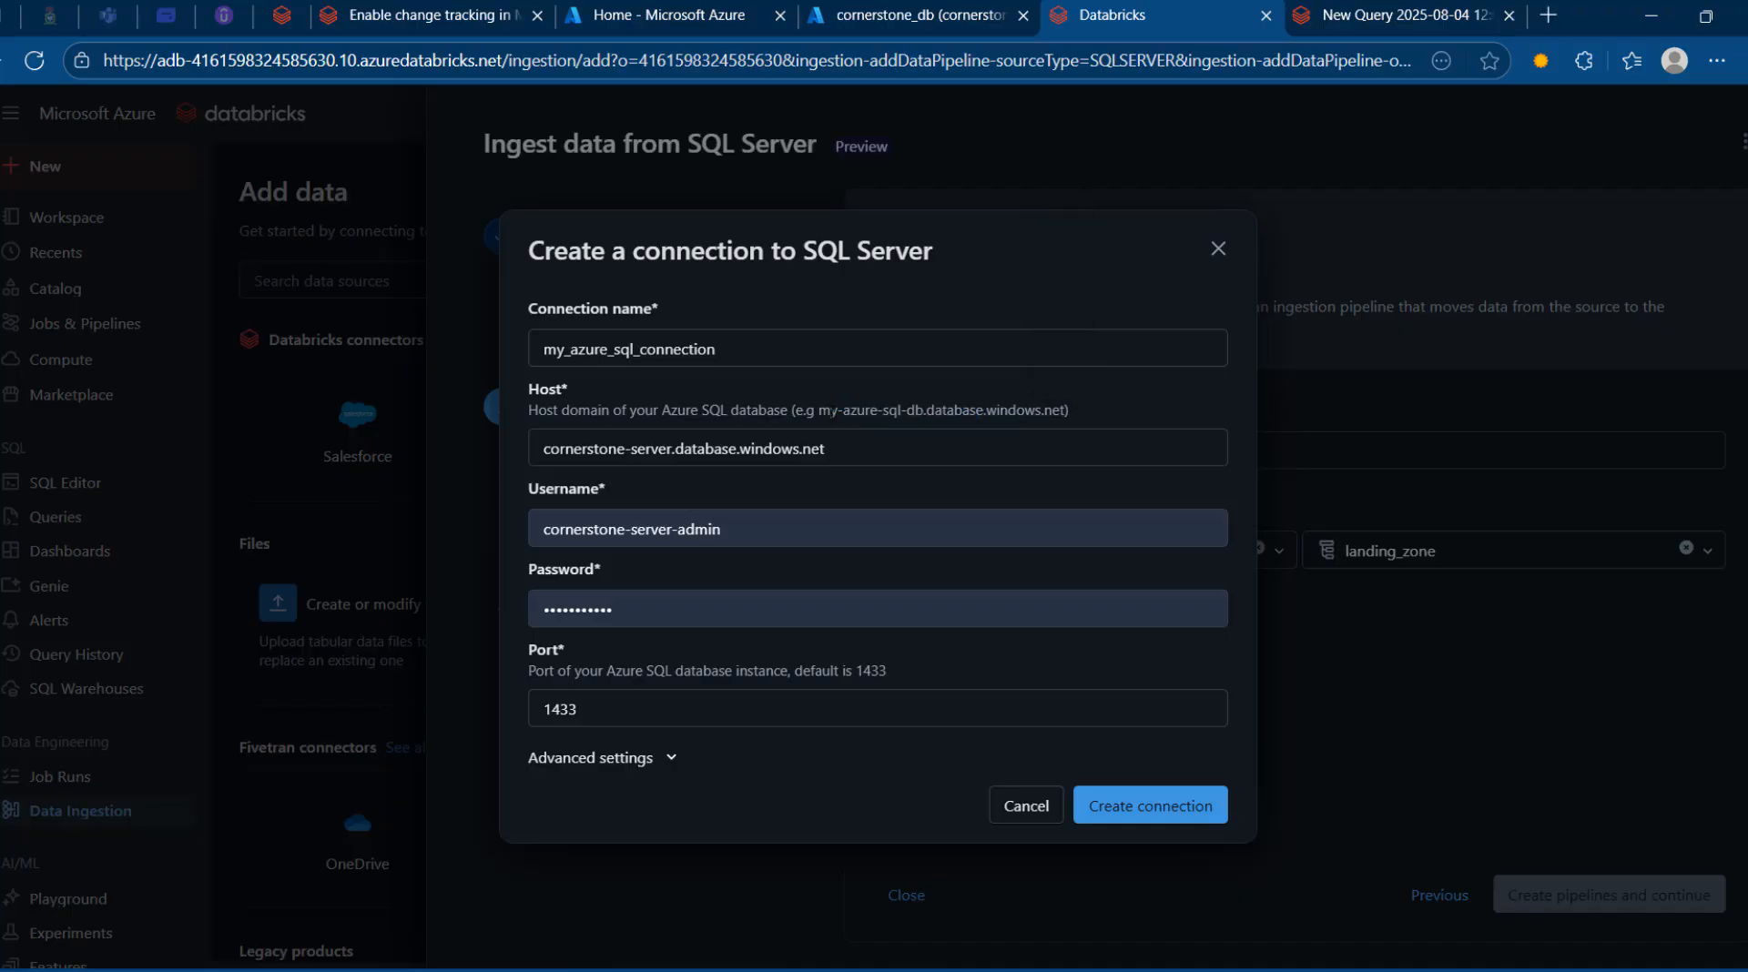
drag(817, 410, 888, 411)
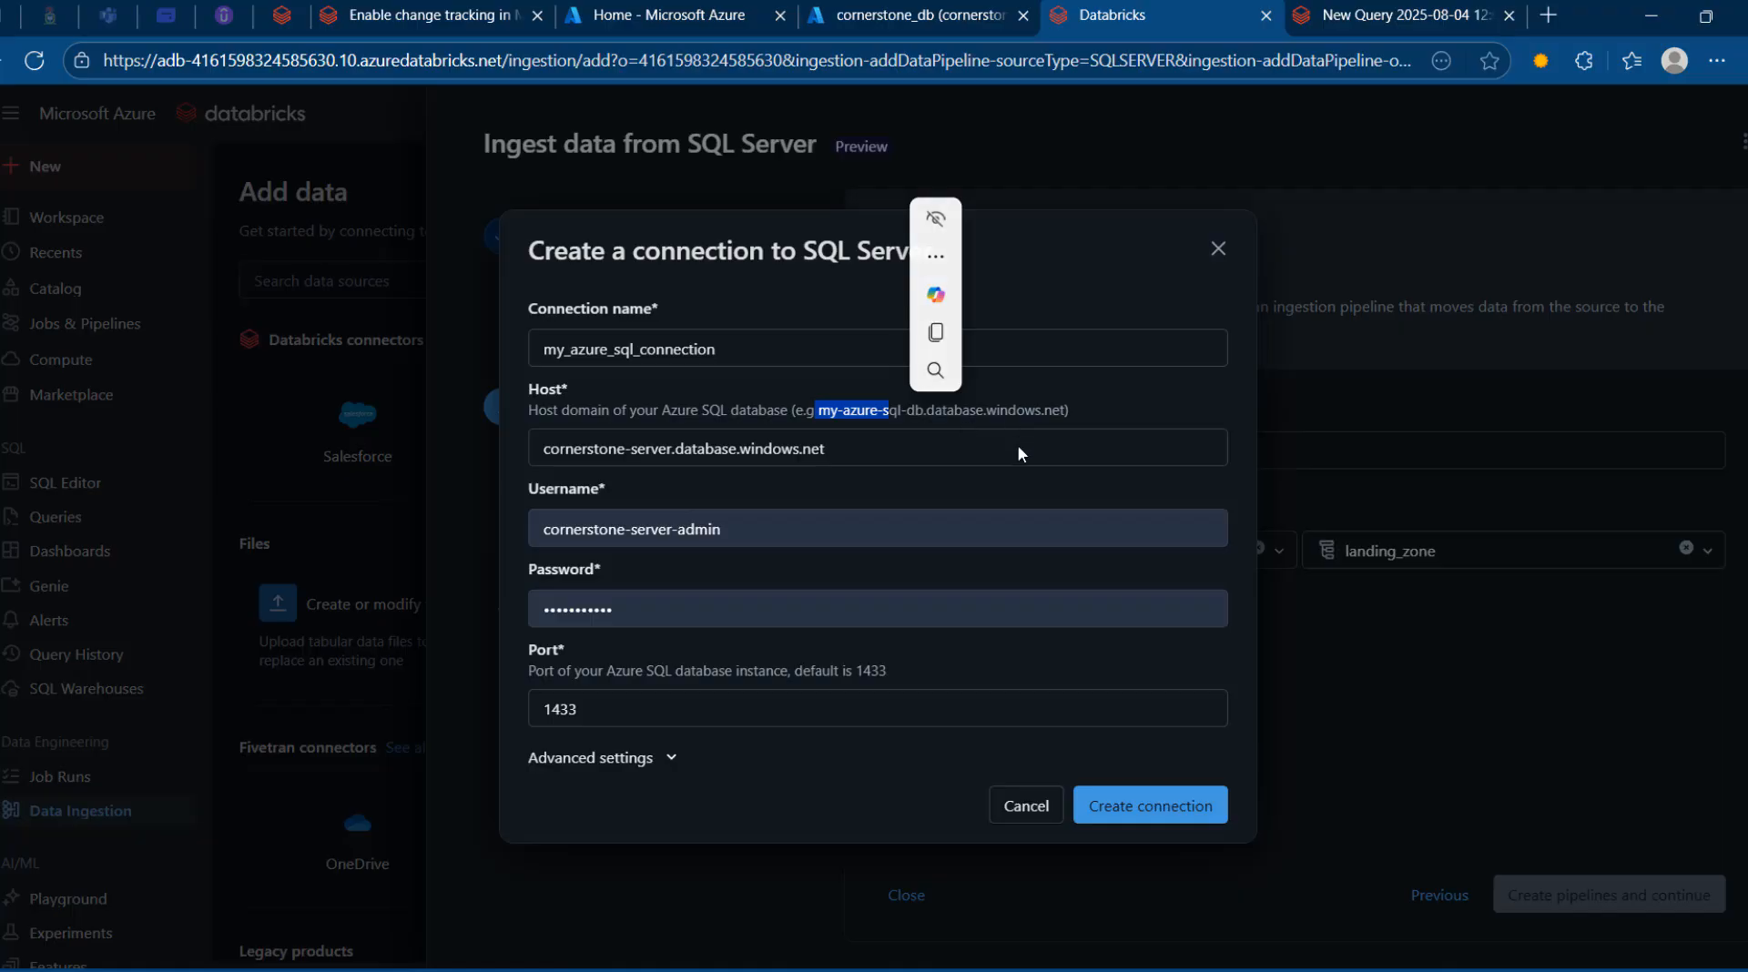
Copy the server admin login from cornerstone-server's overview in the Azure portal and set the Databricks connection's username to cornerstone-server-admin
click(885, 493)
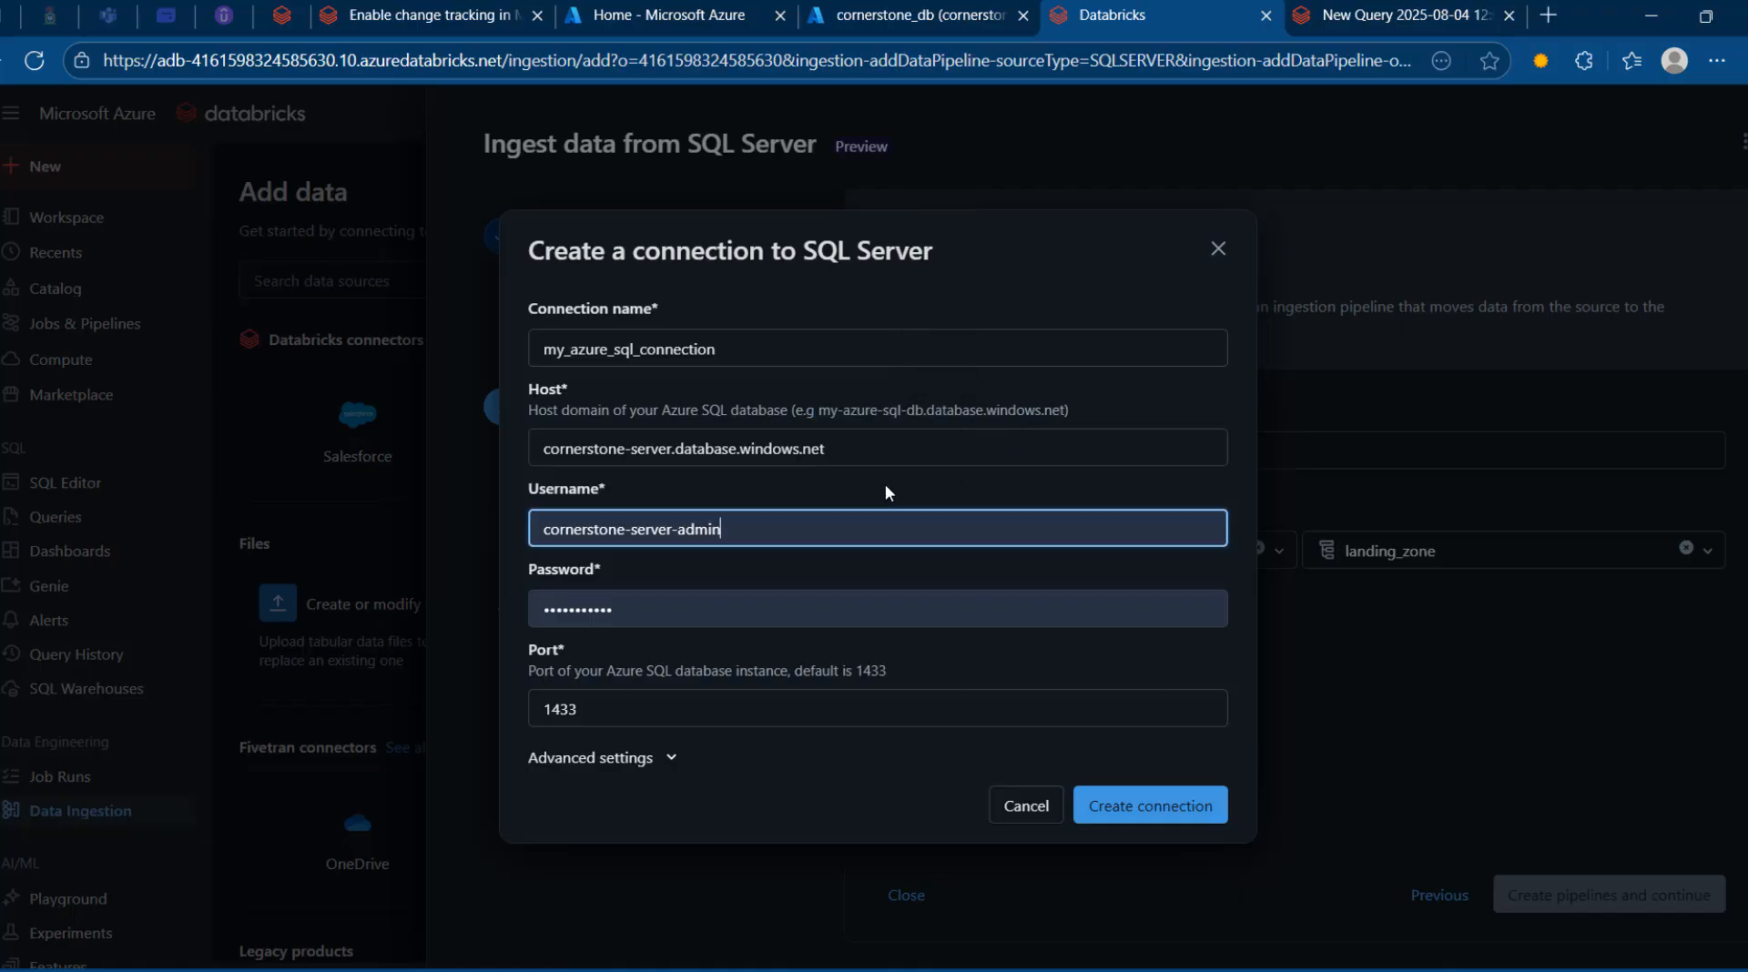
click(901, 14)
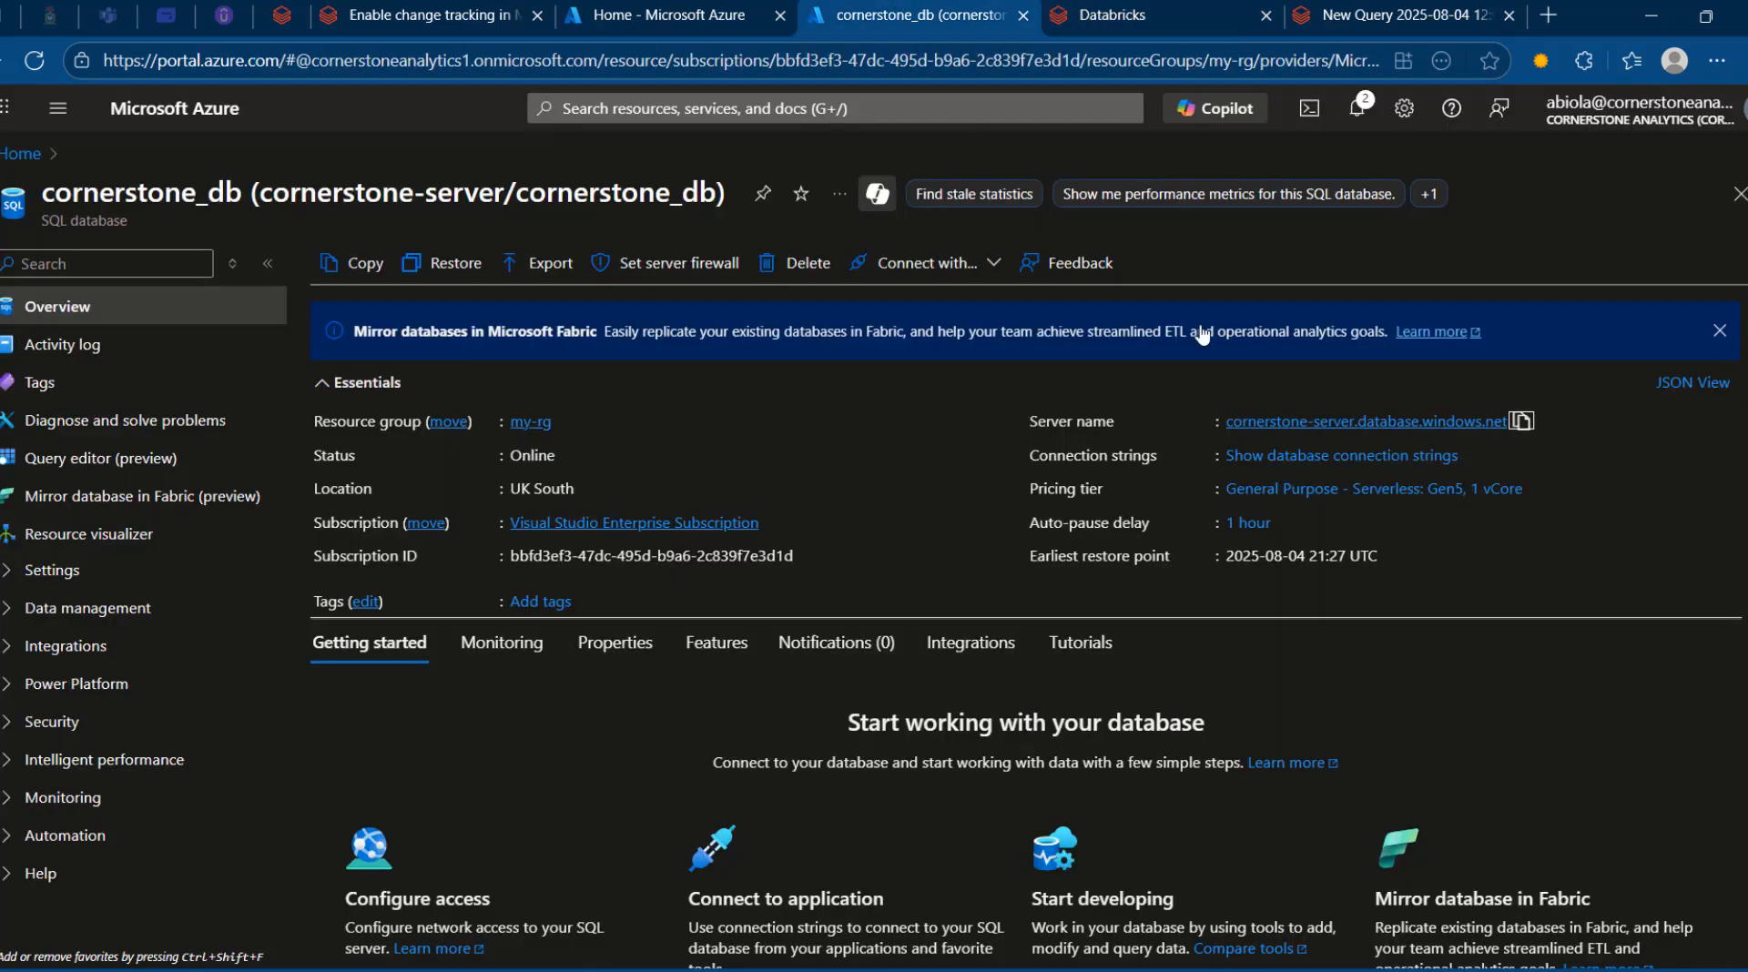
click(1312, 421)
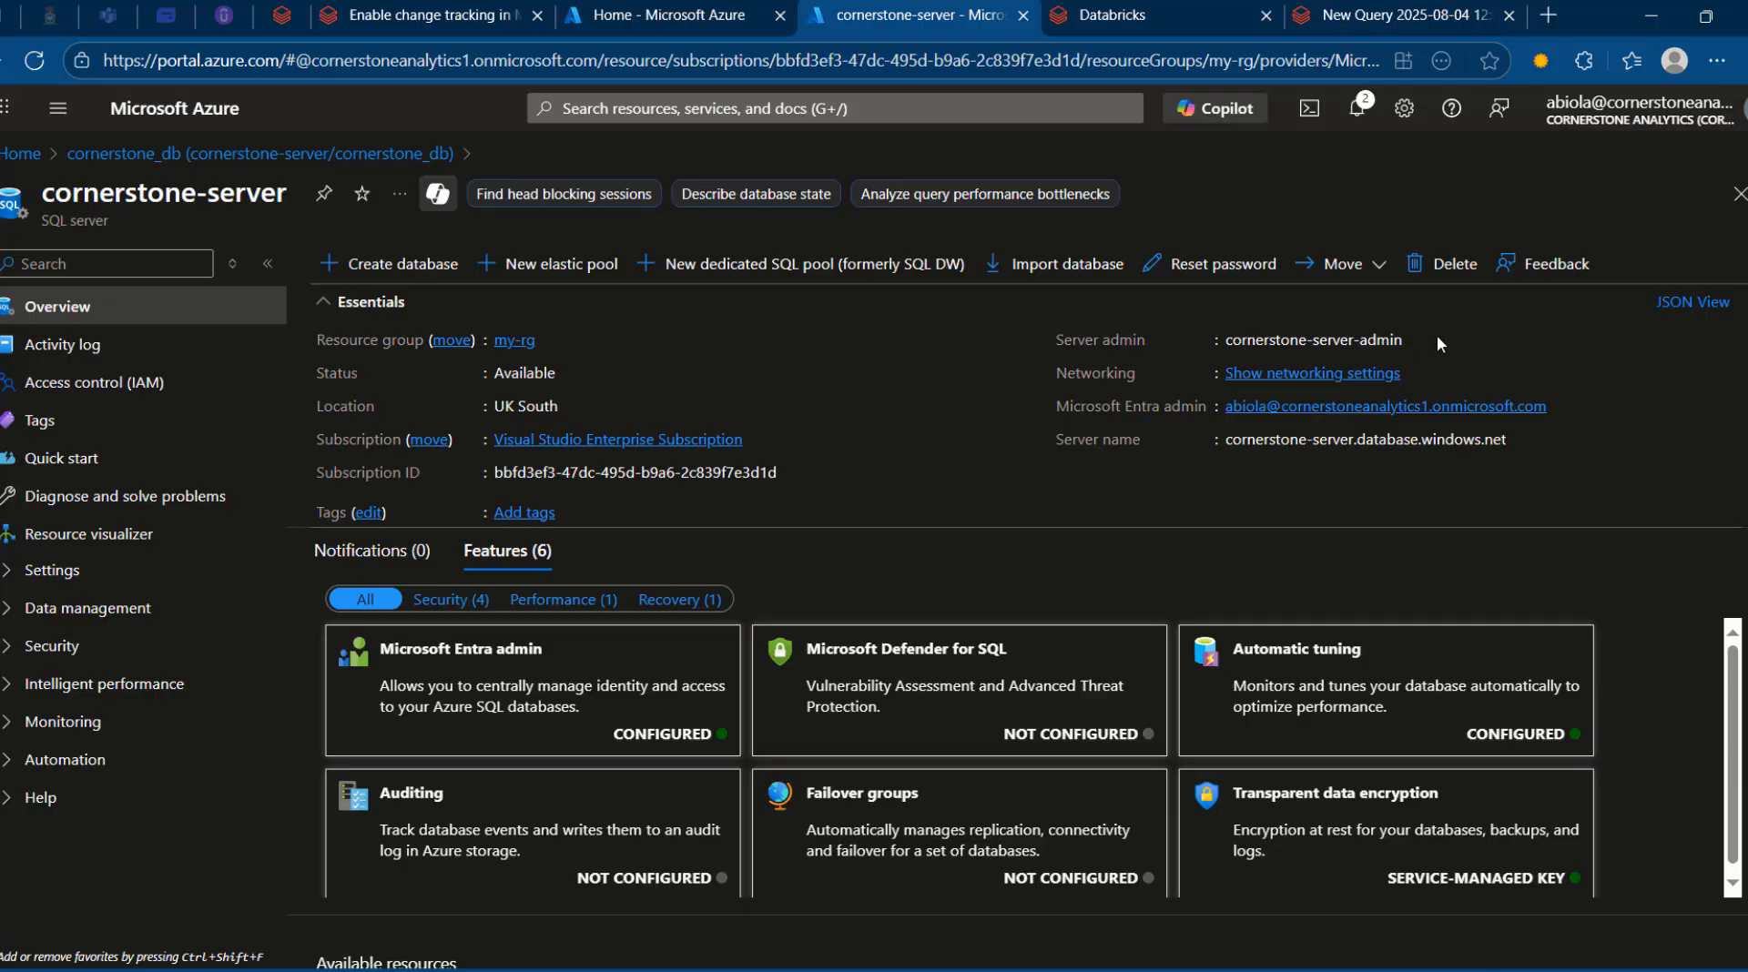
click(1417, 341)
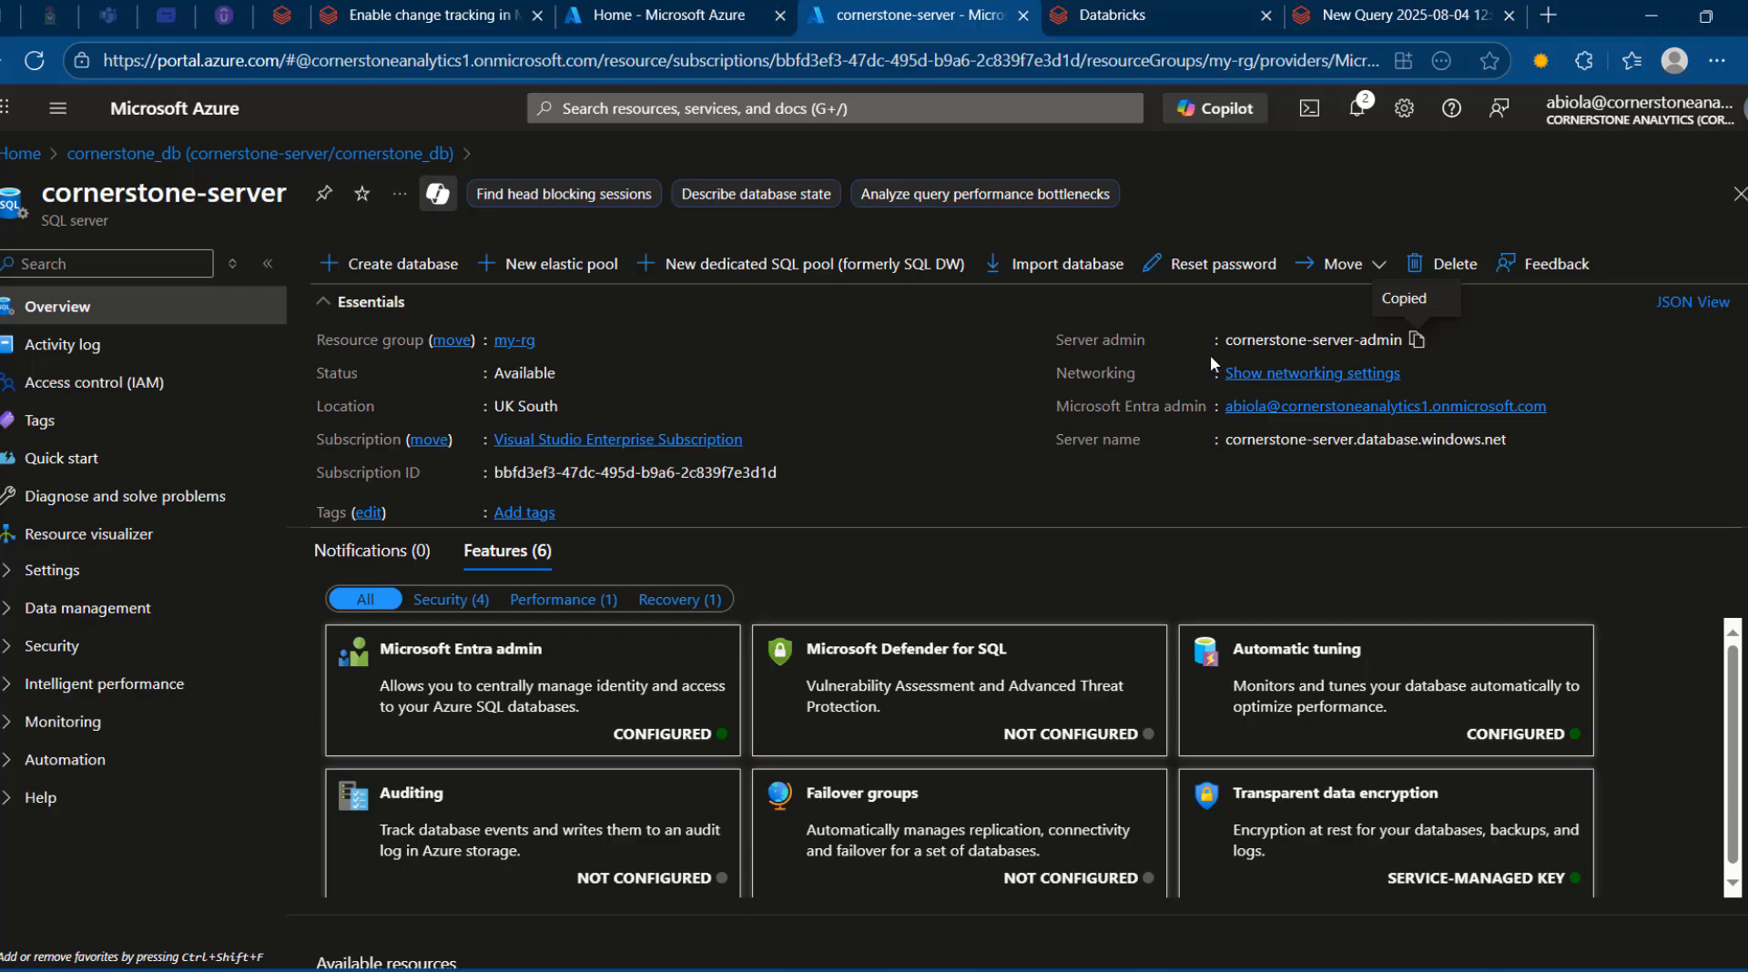
click(1129, 14)
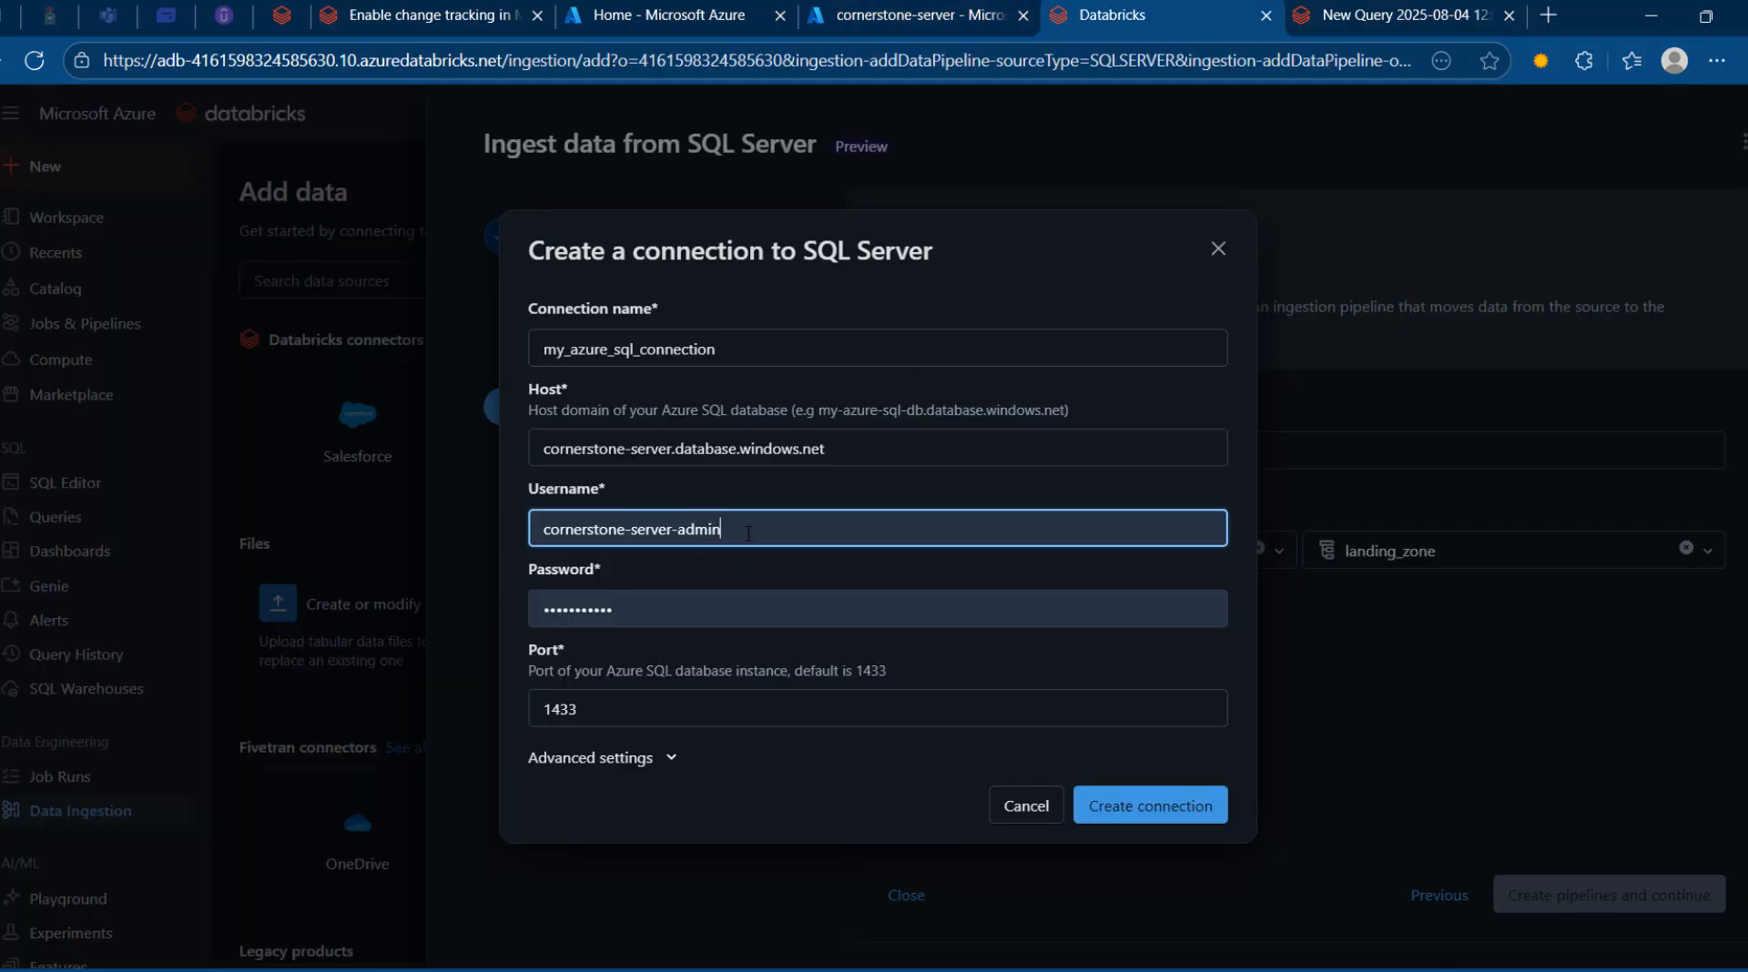
drag(748, 533, 473, 522)
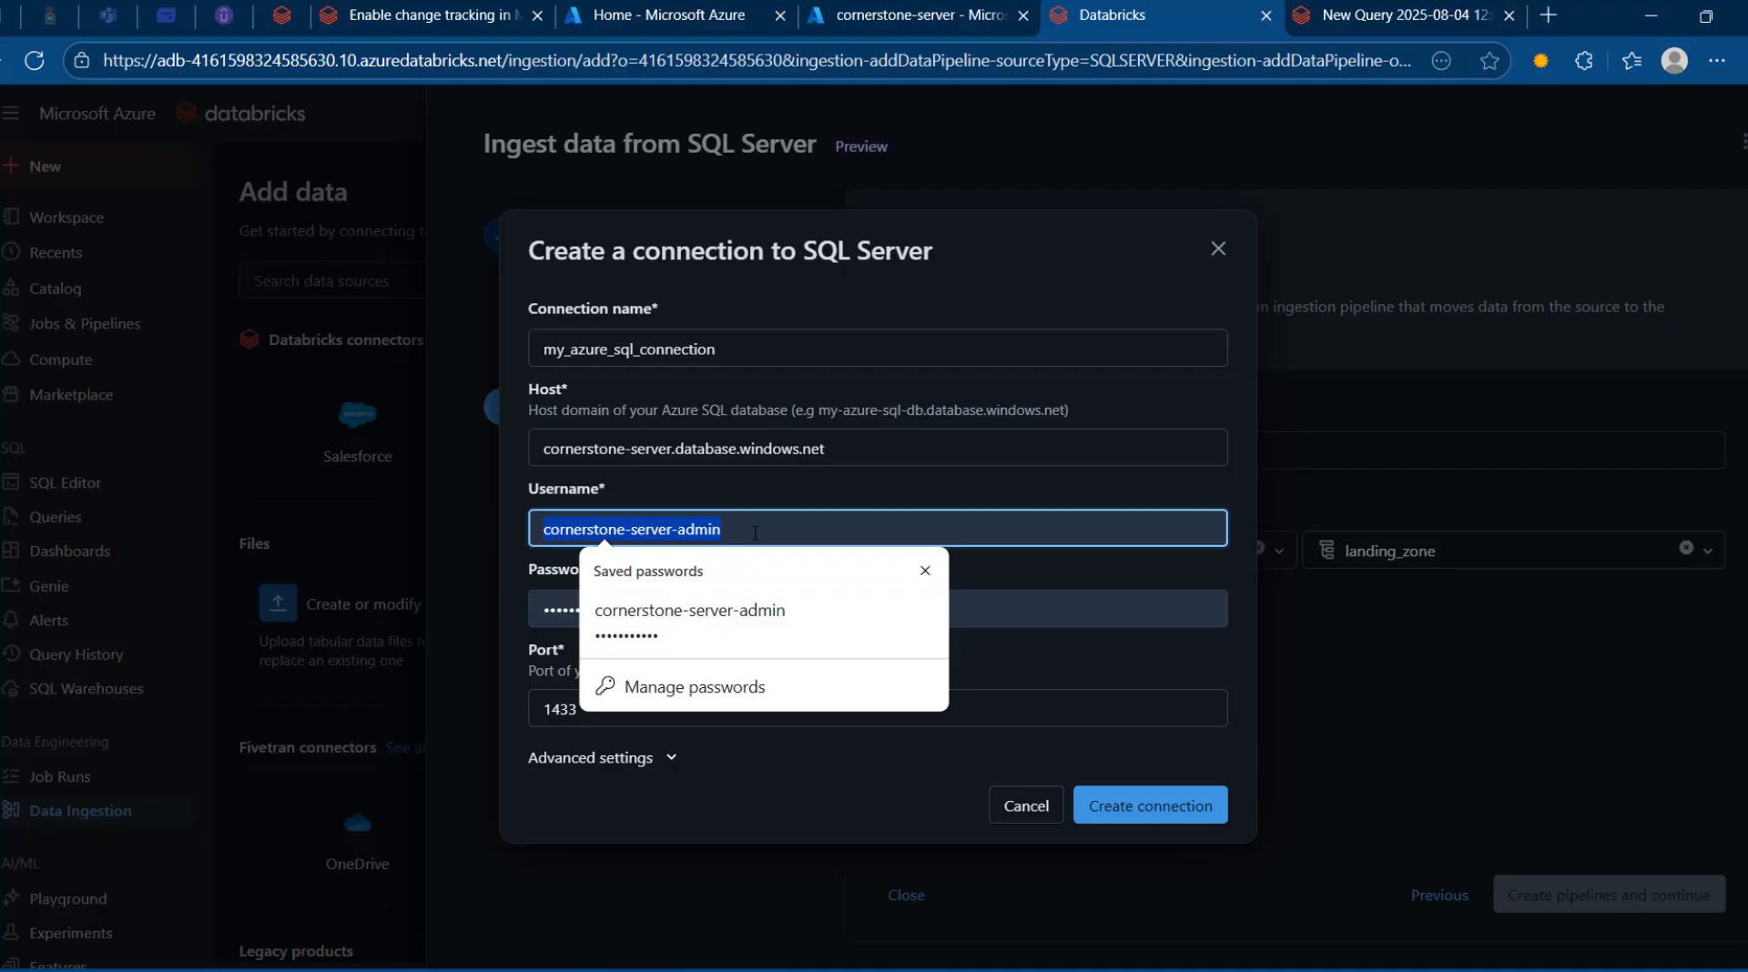
click(1052, 573)
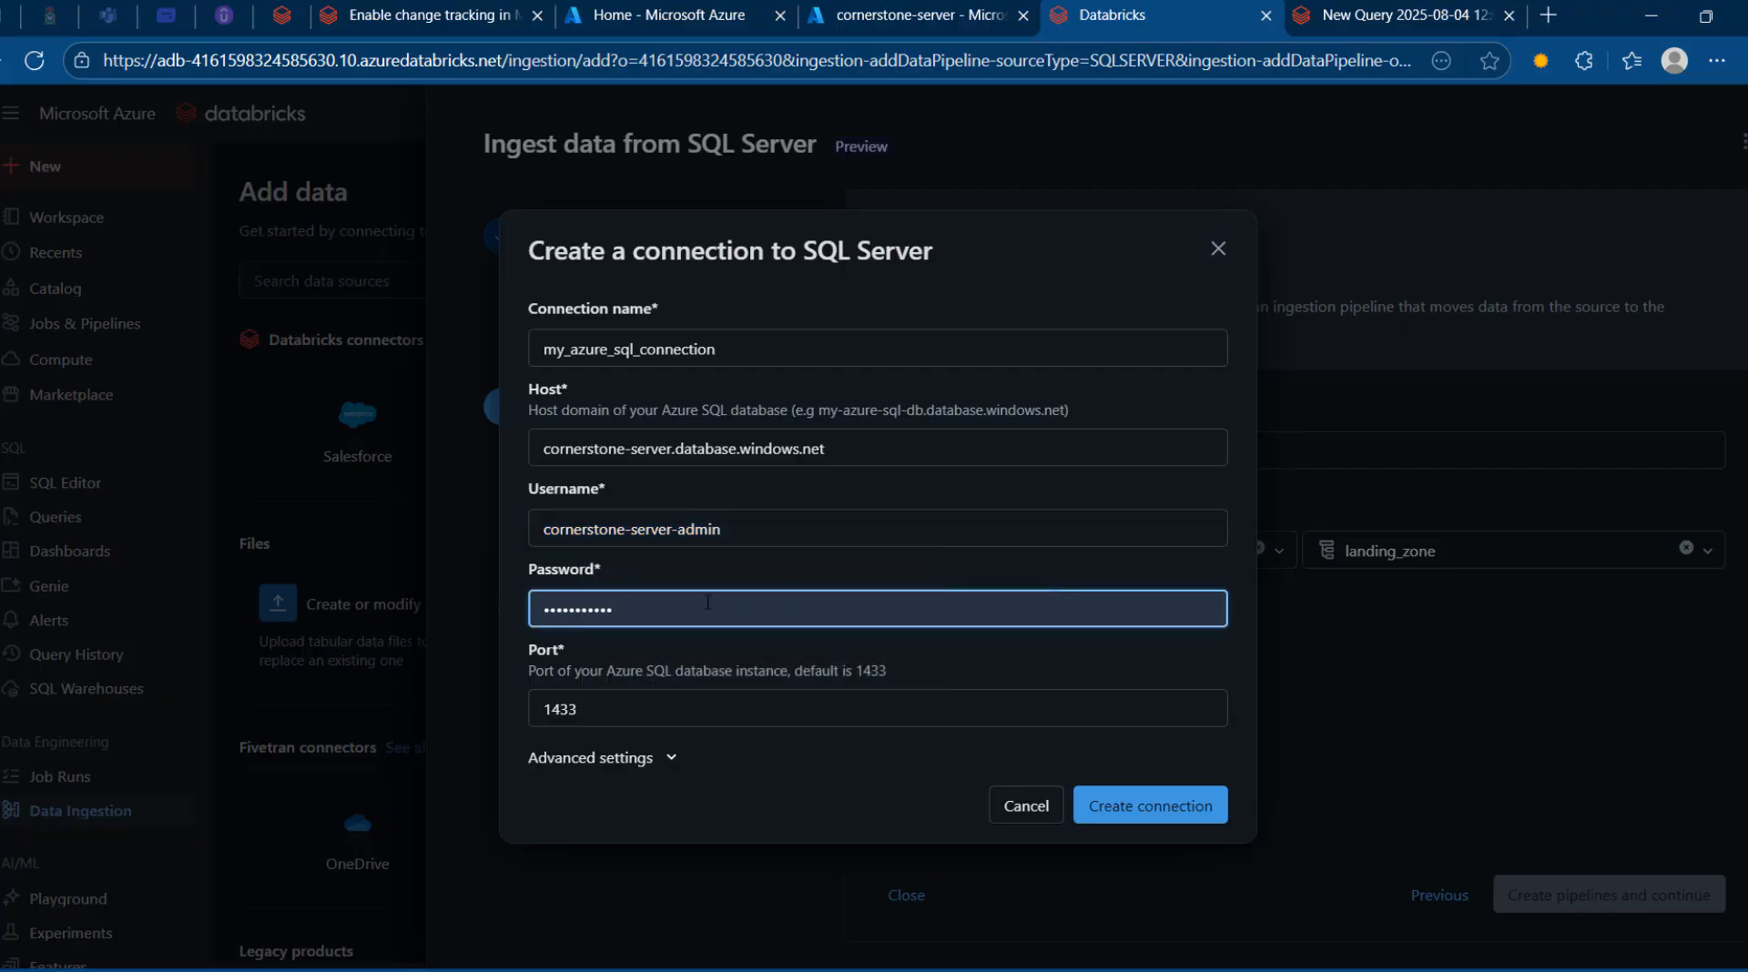
Create the my_azure_sql_connection connection with the prefilled password, and create the gateway and ingestion pipelines from it
drag(617, 609, 484, 608)
click(651, 575)
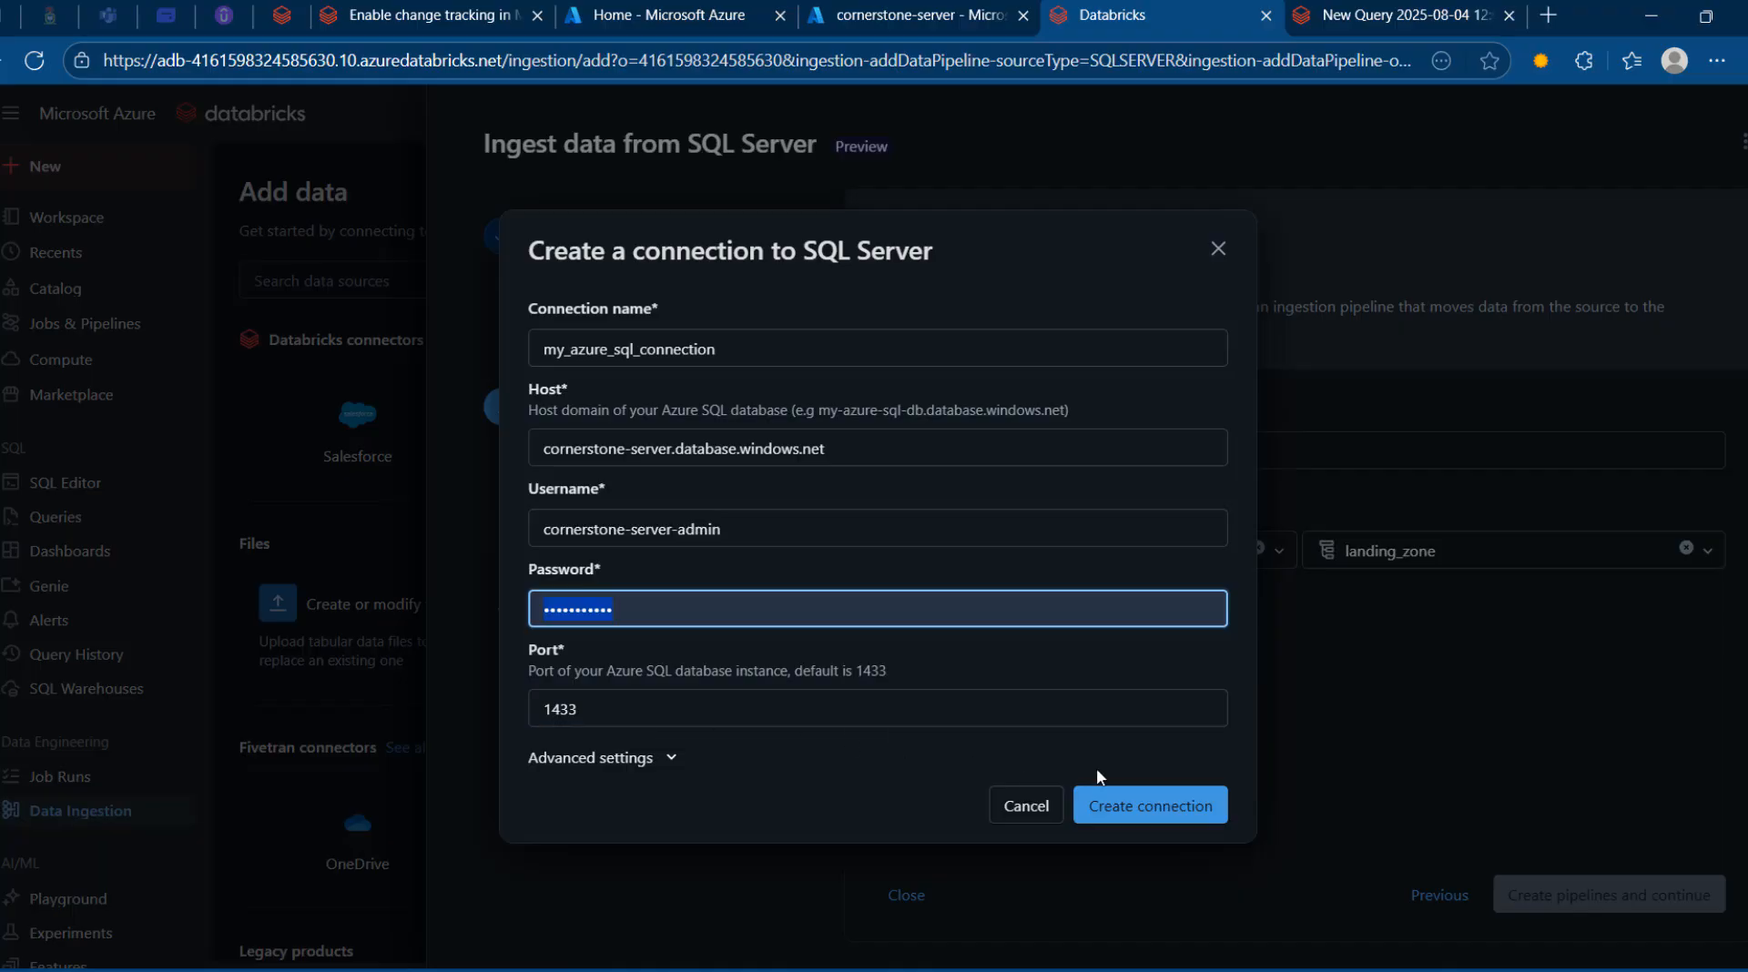
click(1136, 808)
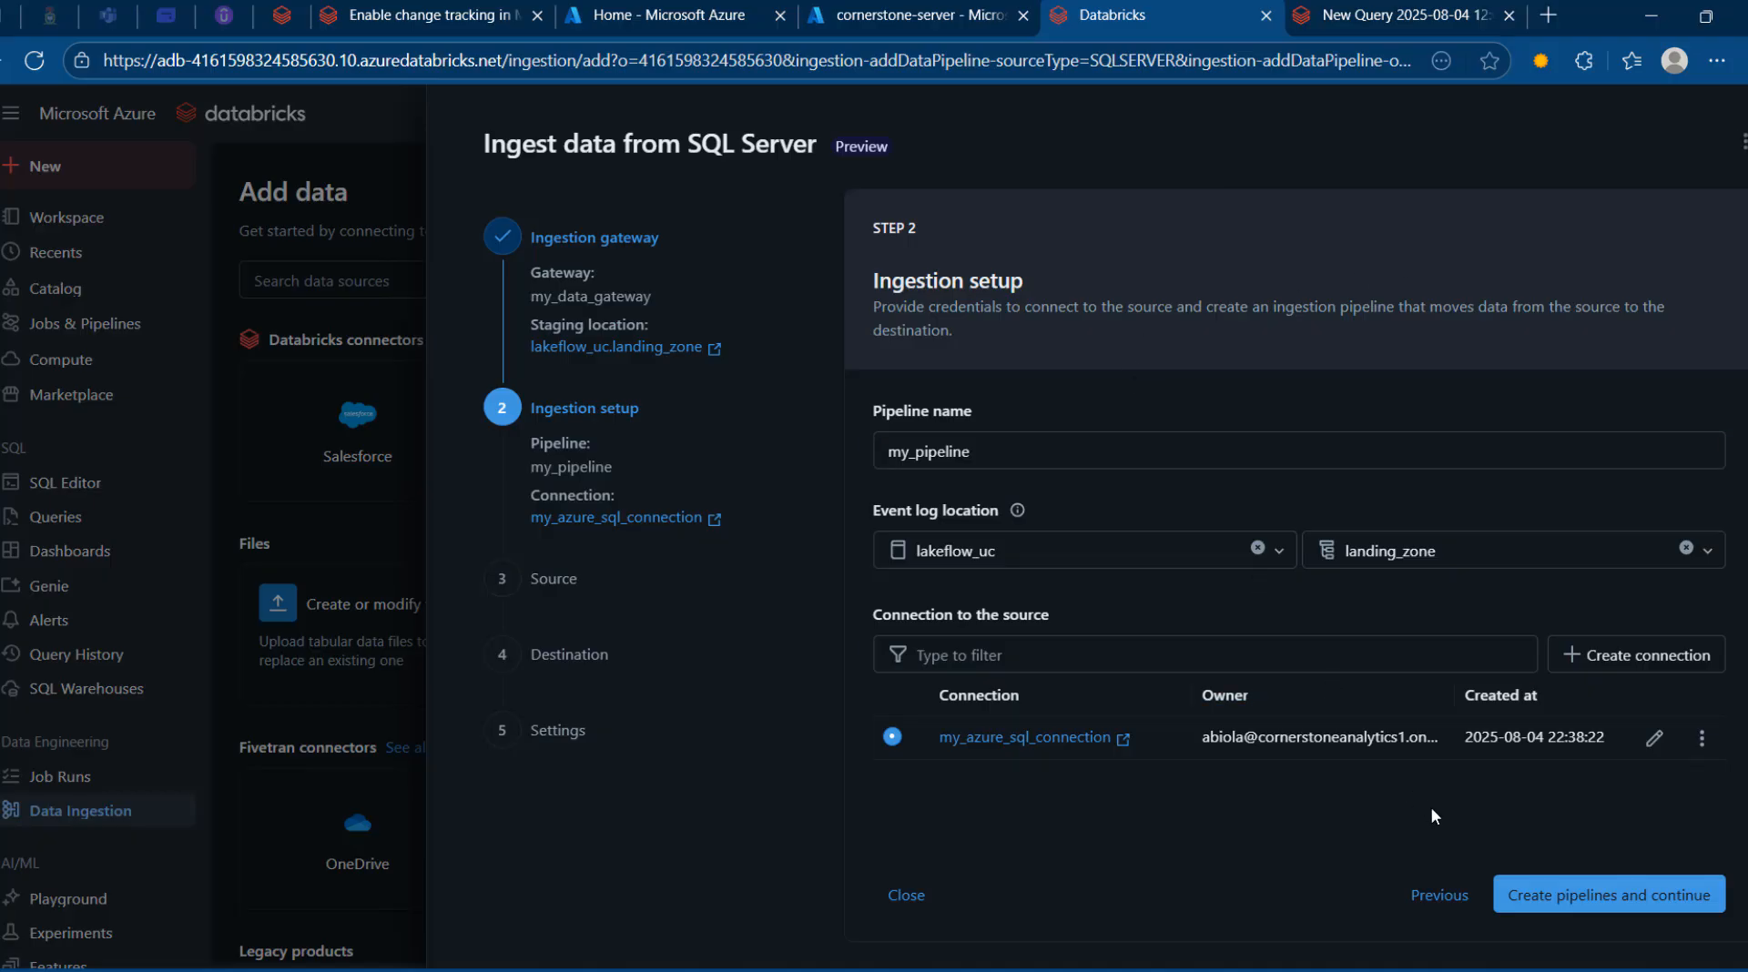
click(1617, 904)
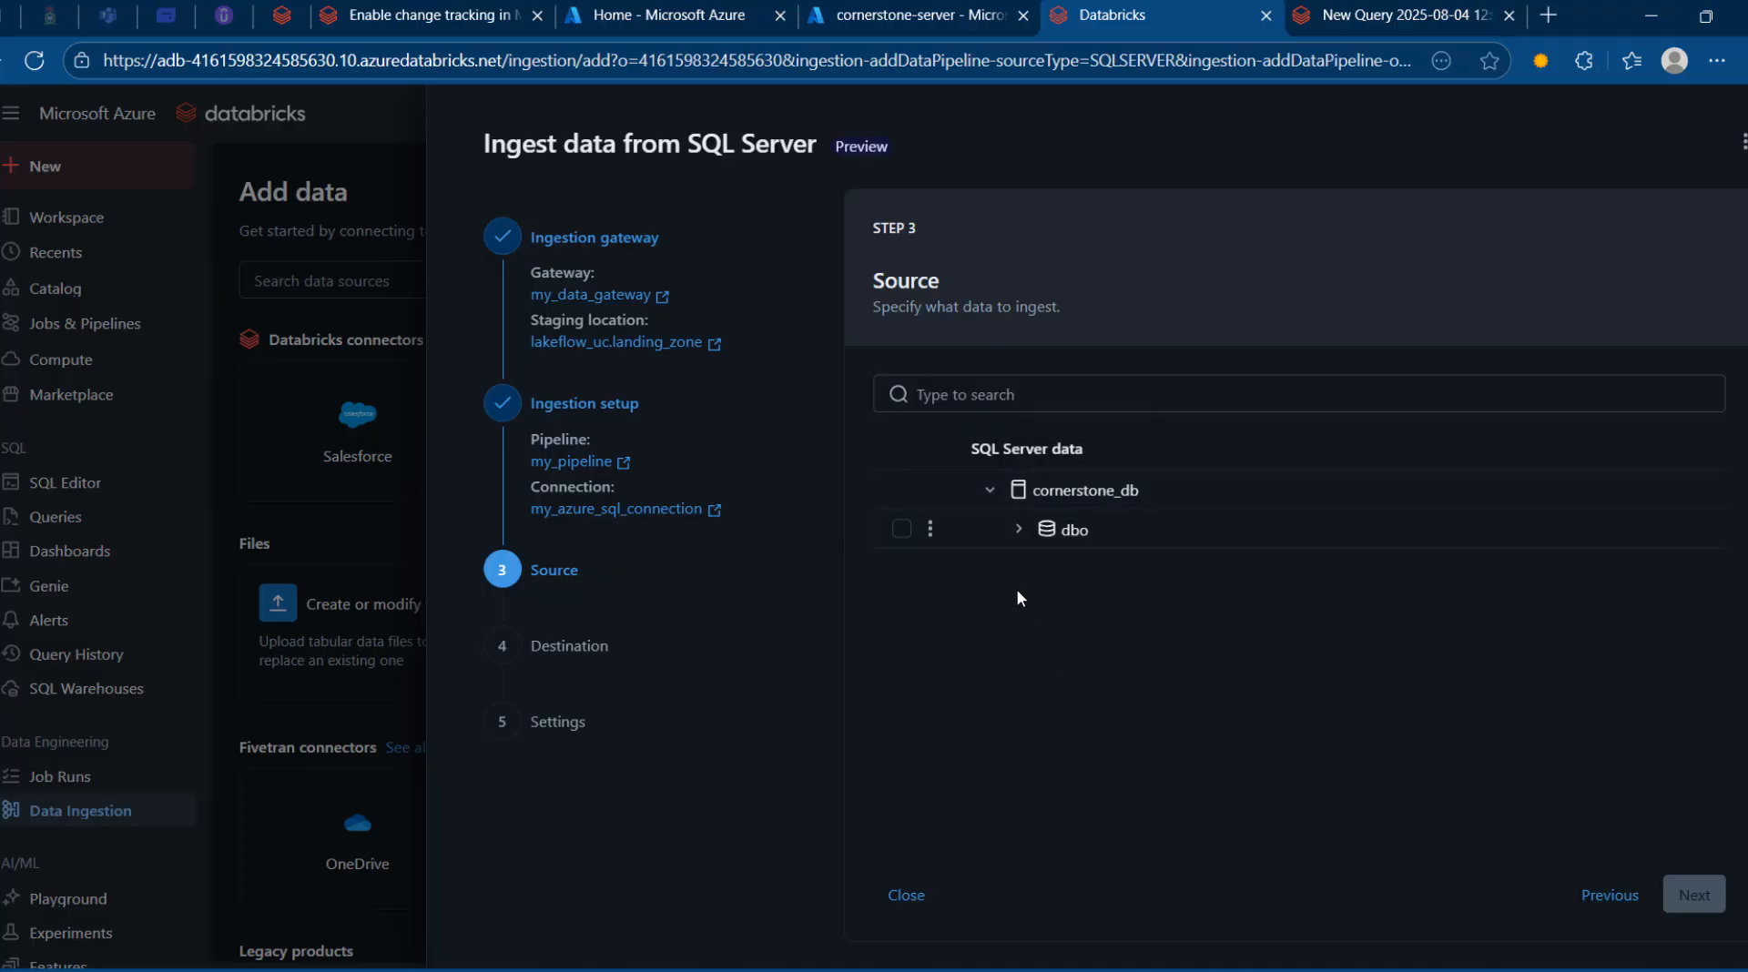
Select the entire dbo schema of cornerstone_db as the source and save lakeflow_uc.landing_zone as the destination
click(1018, 528)
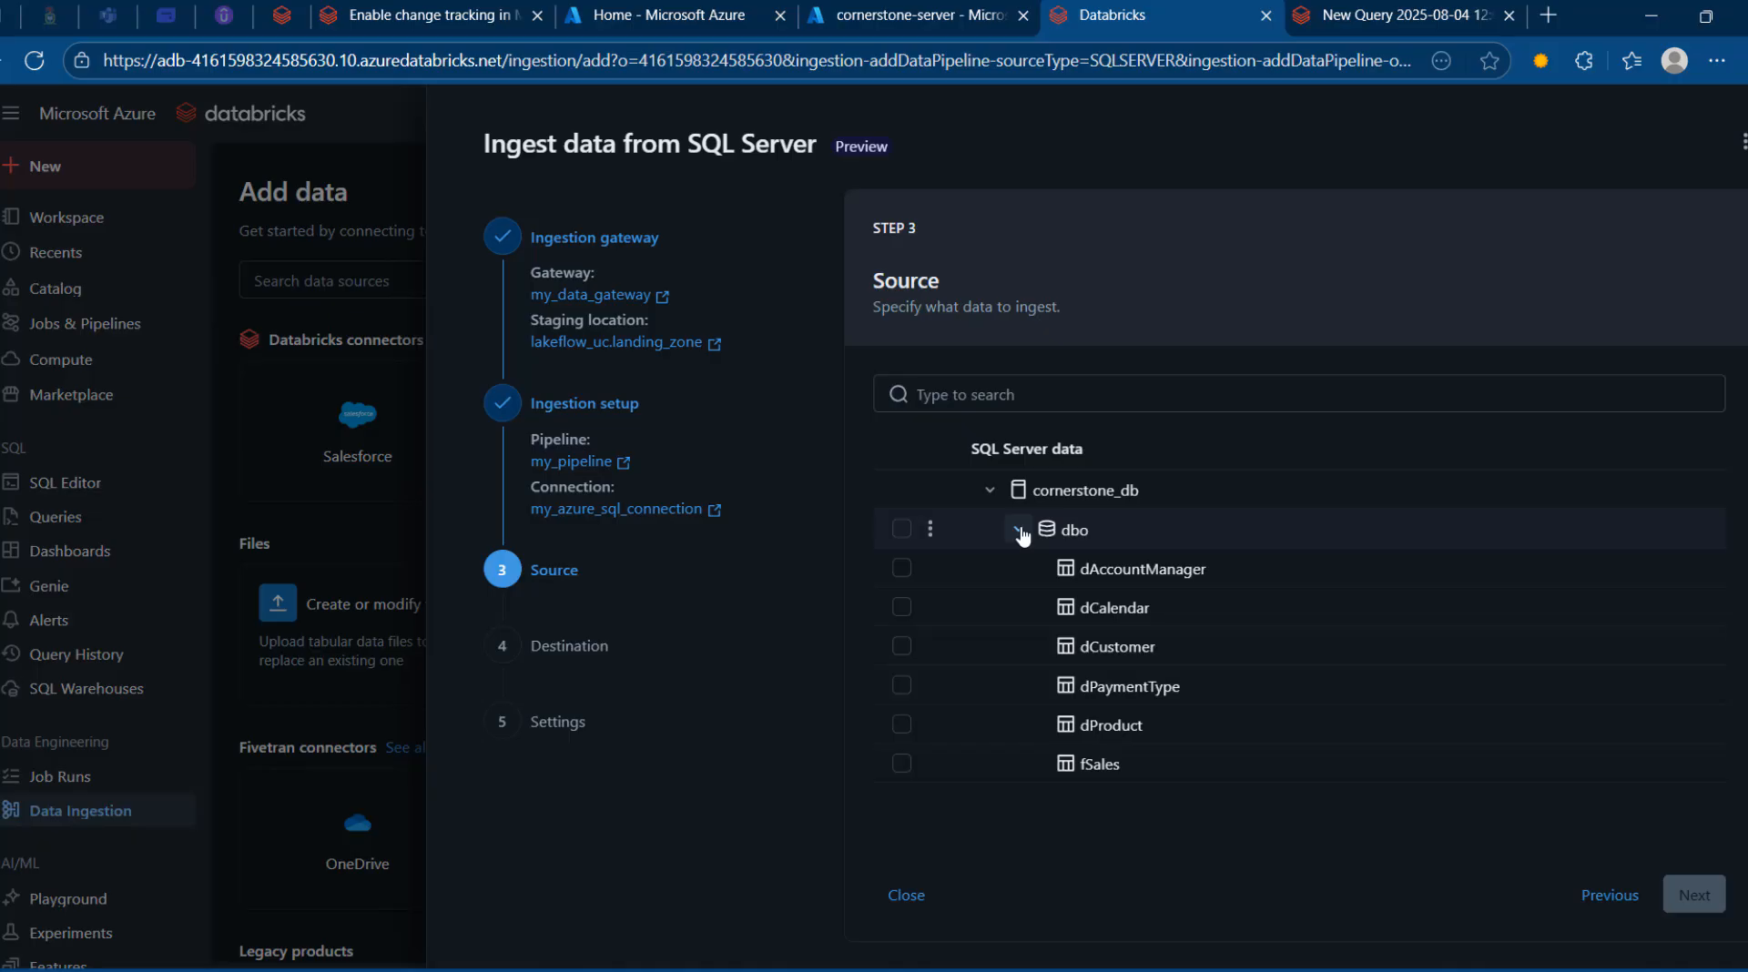
click(905, 535)
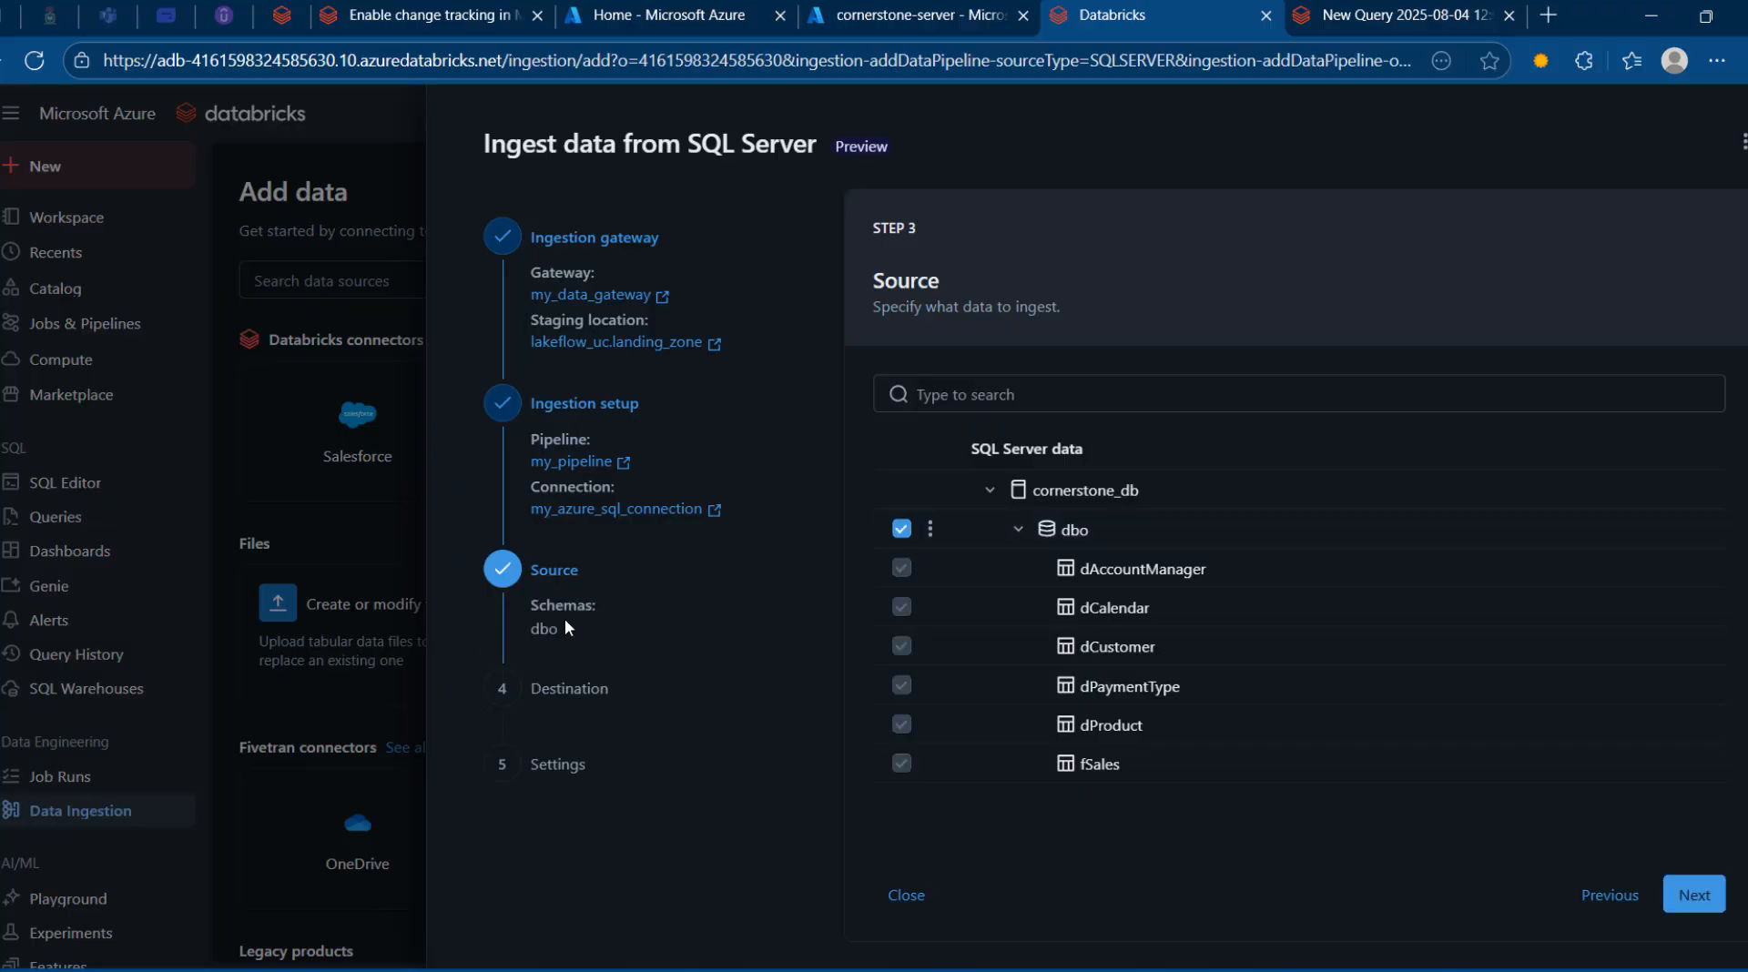
click(1693, 897)
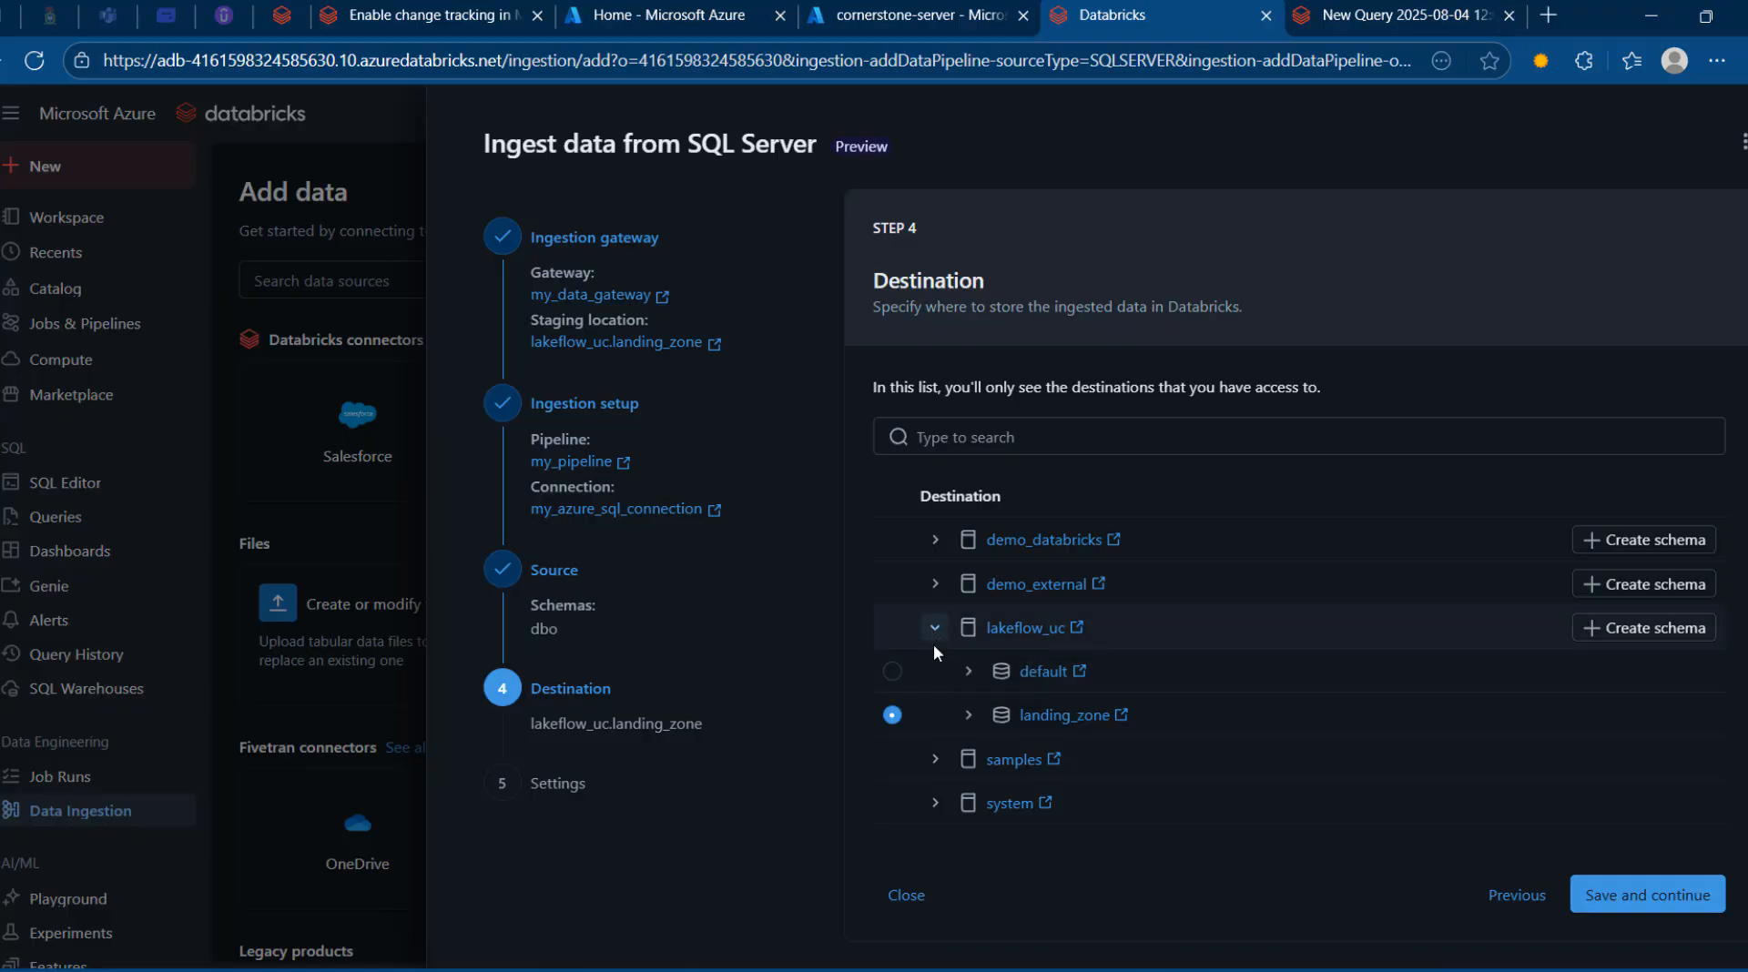
click(1651, 897)
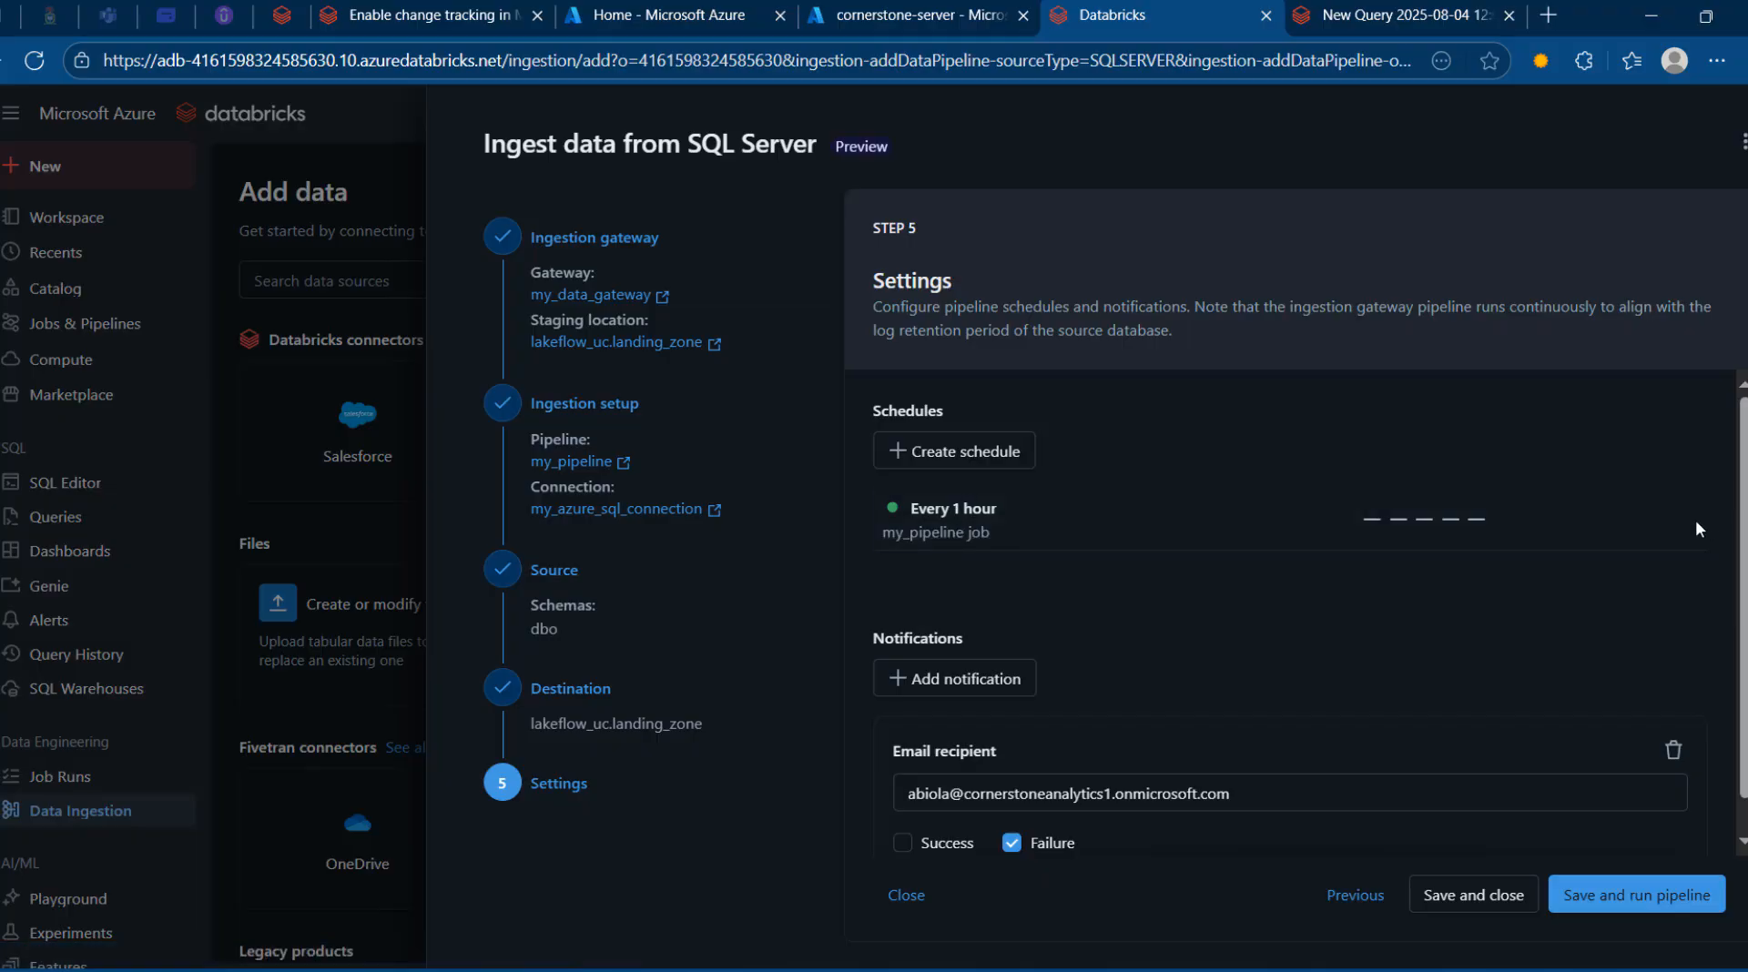
Change the my_pipeline job's schedule to an advanced schedule running every 5 minutes and save it
click(1670, 524)
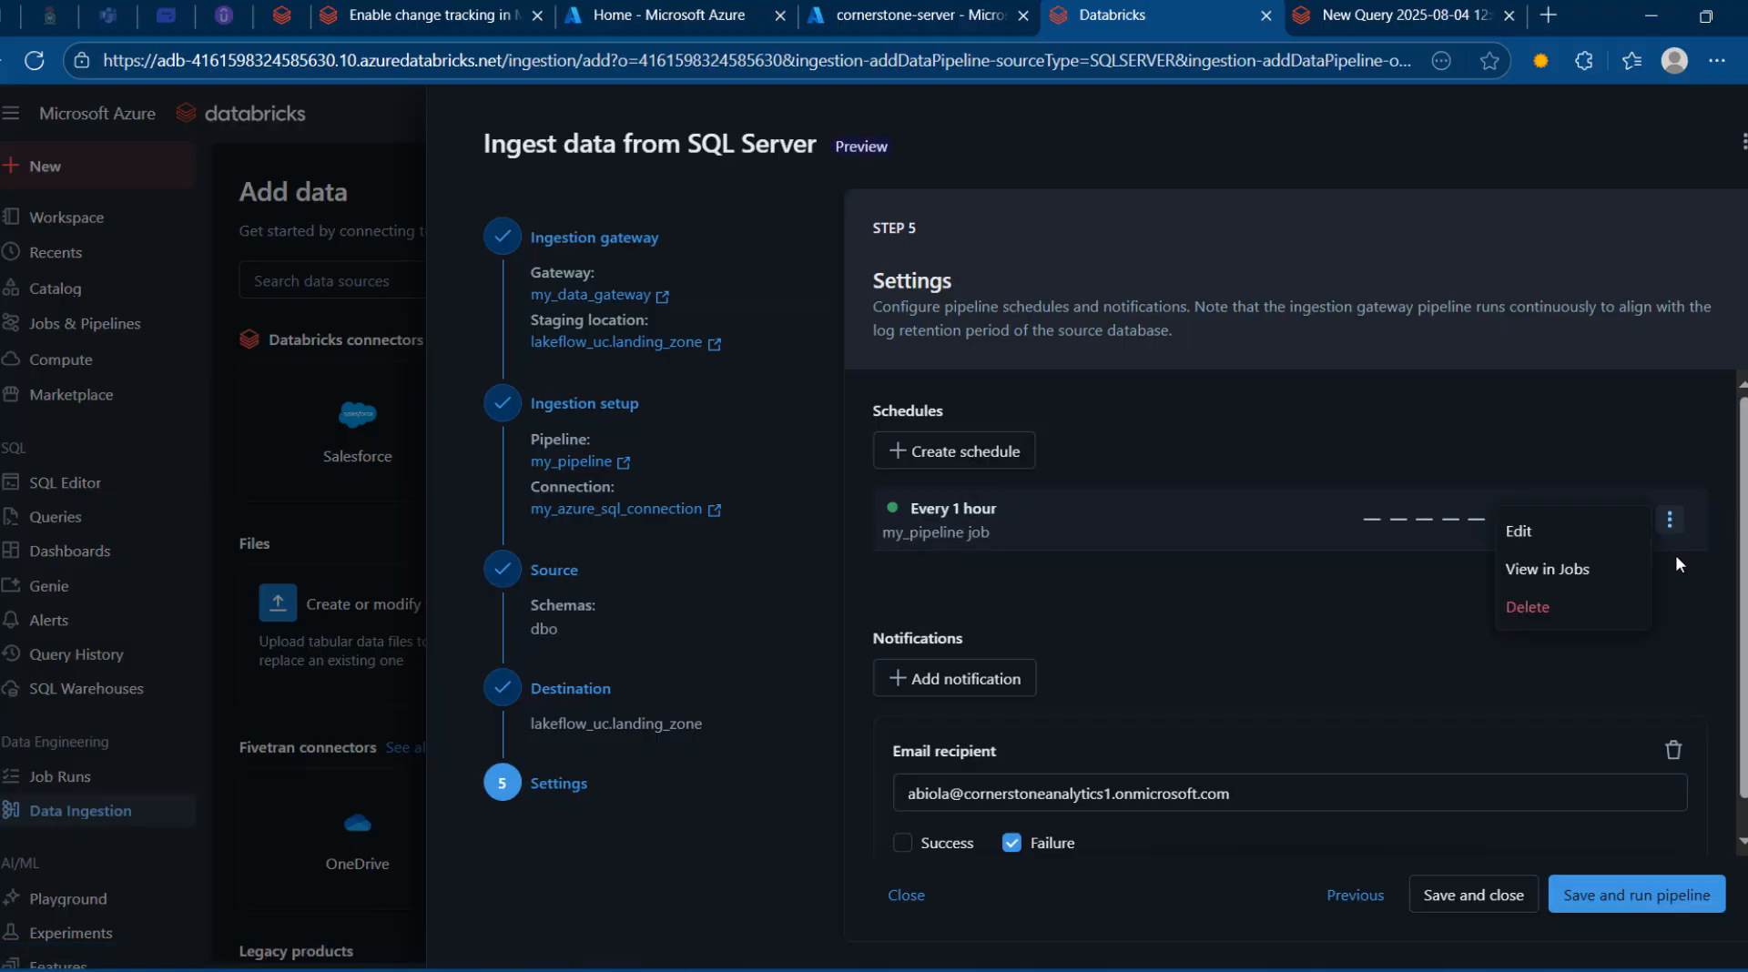
click(1538, 550)
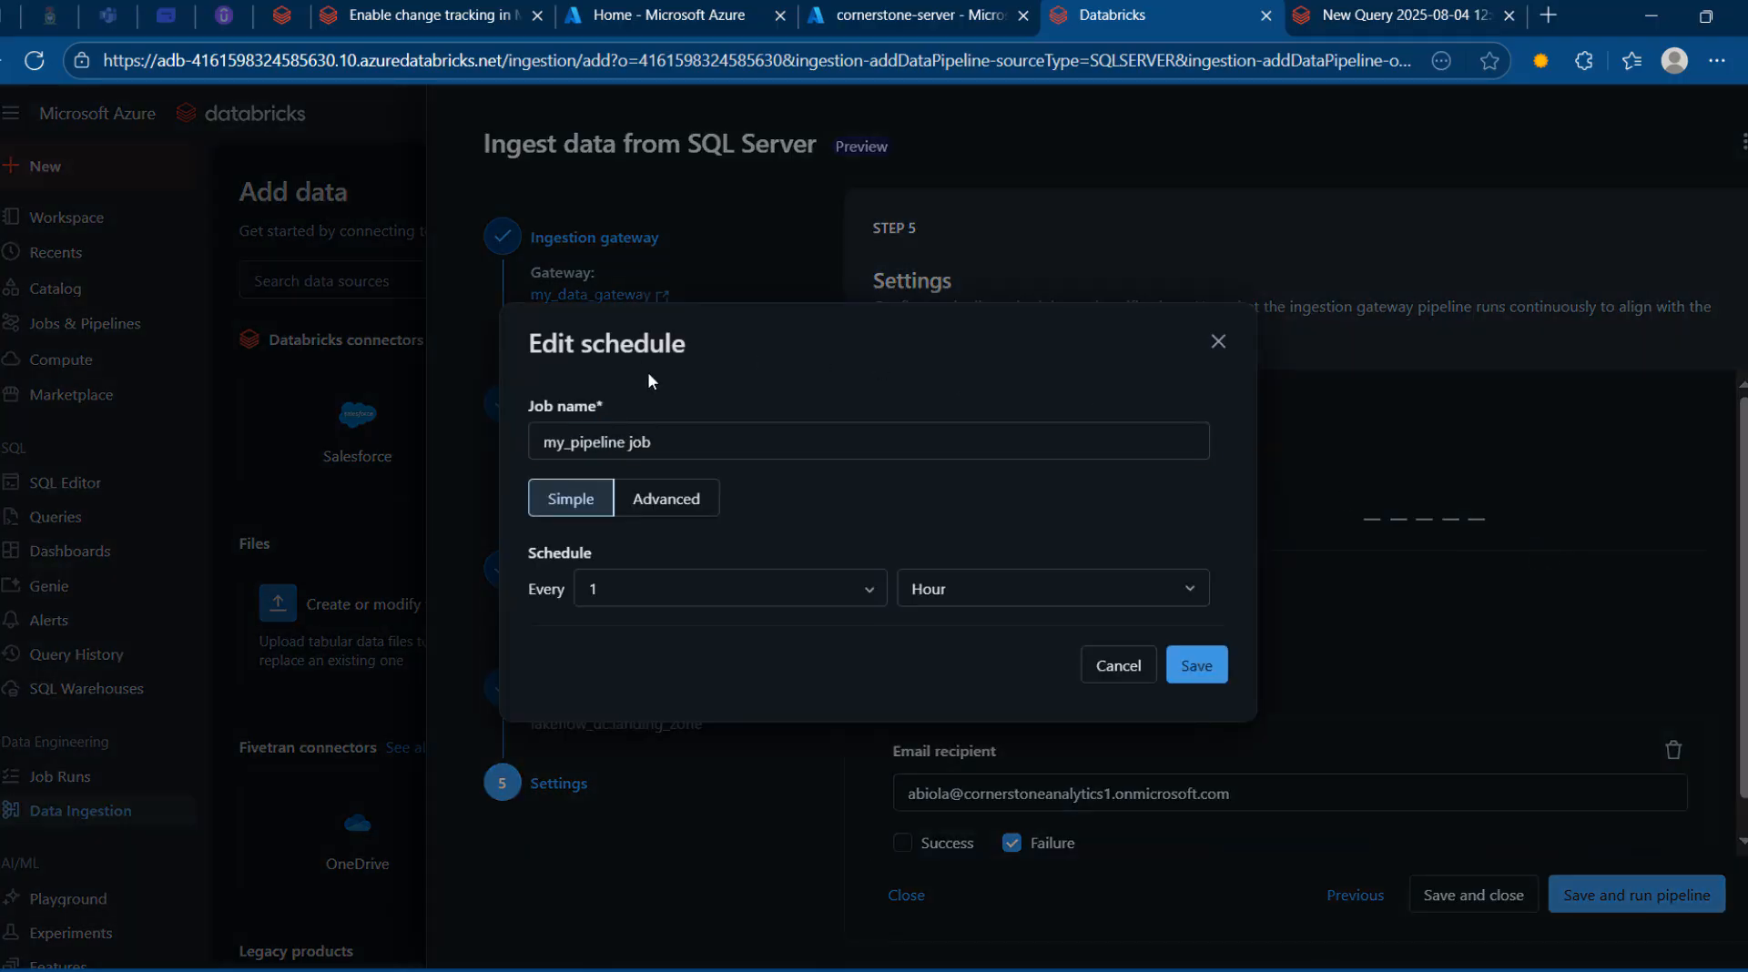
drag(684, 437, 506, 455)
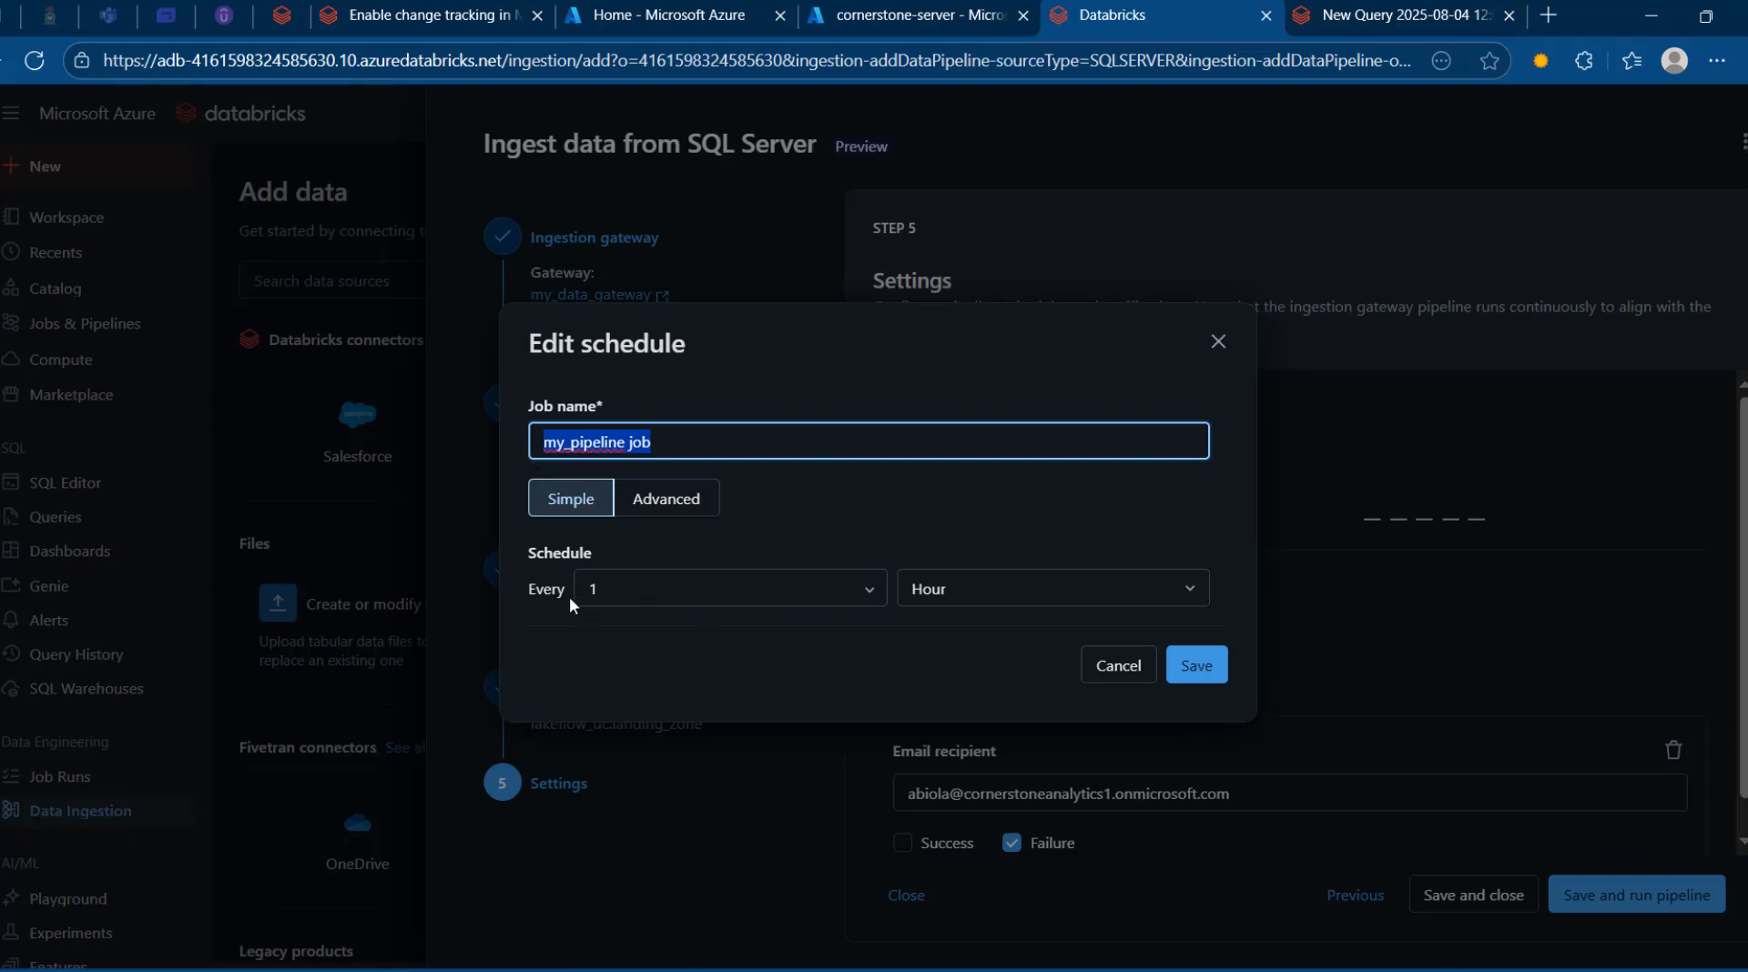
click(974, 593)
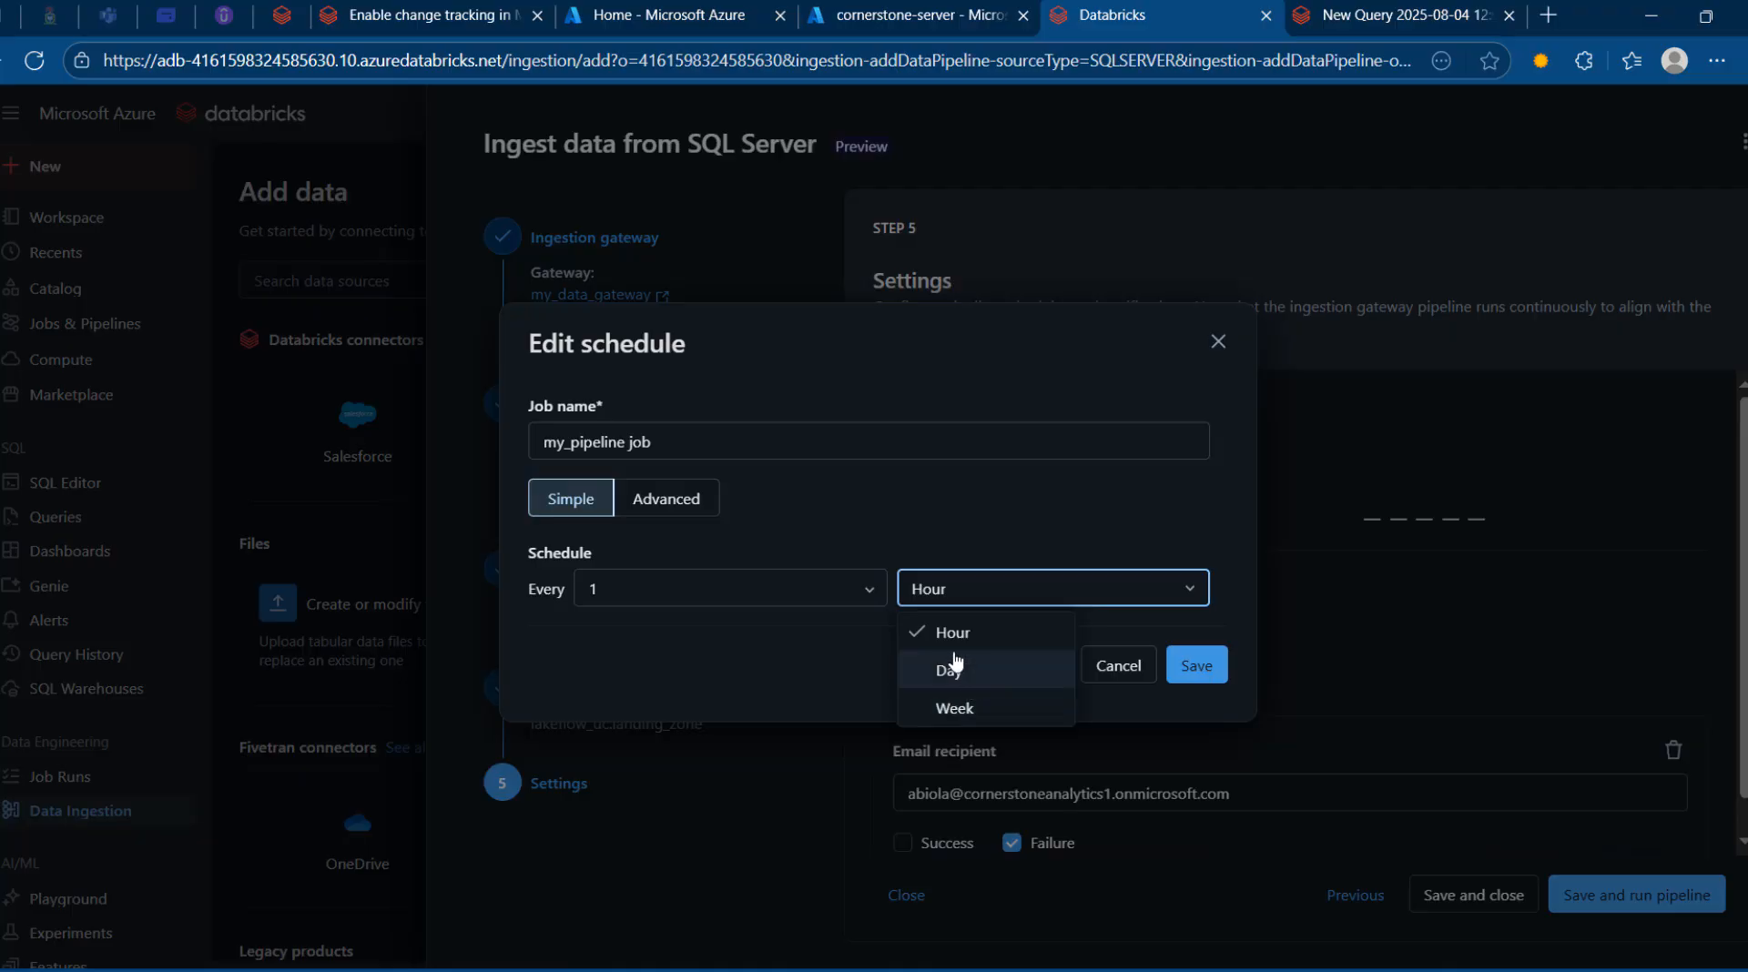
click(674, 500)
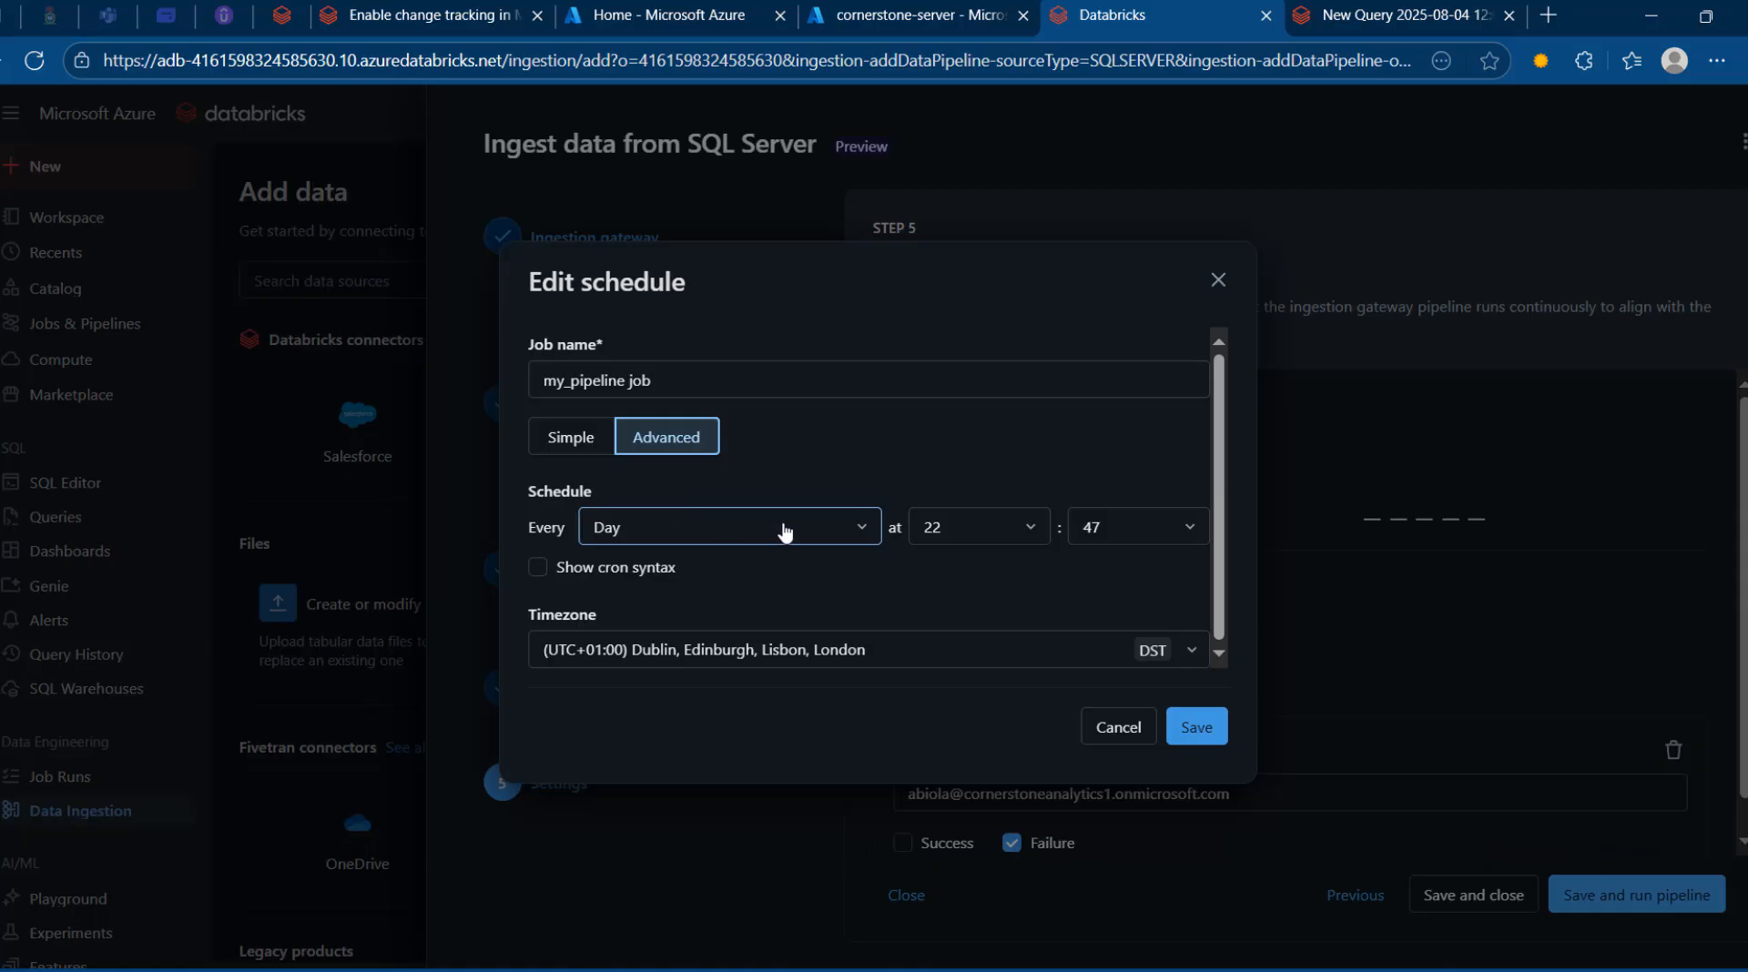
click(860, 527)
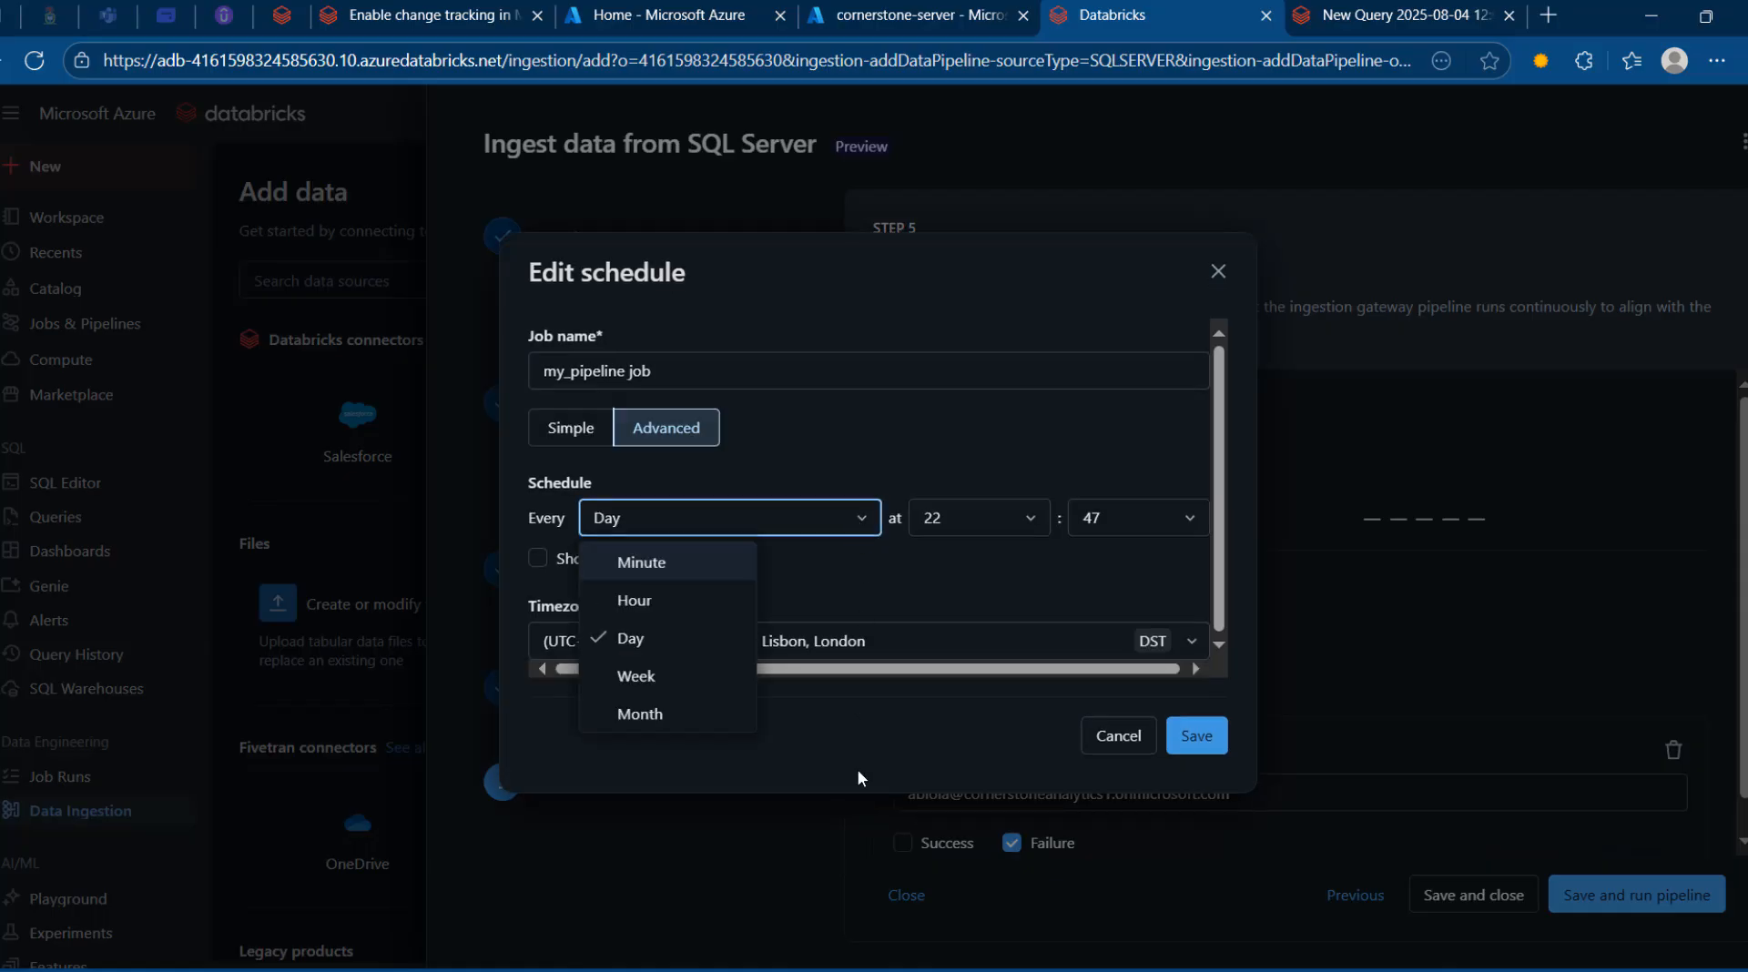
click(647, 573)
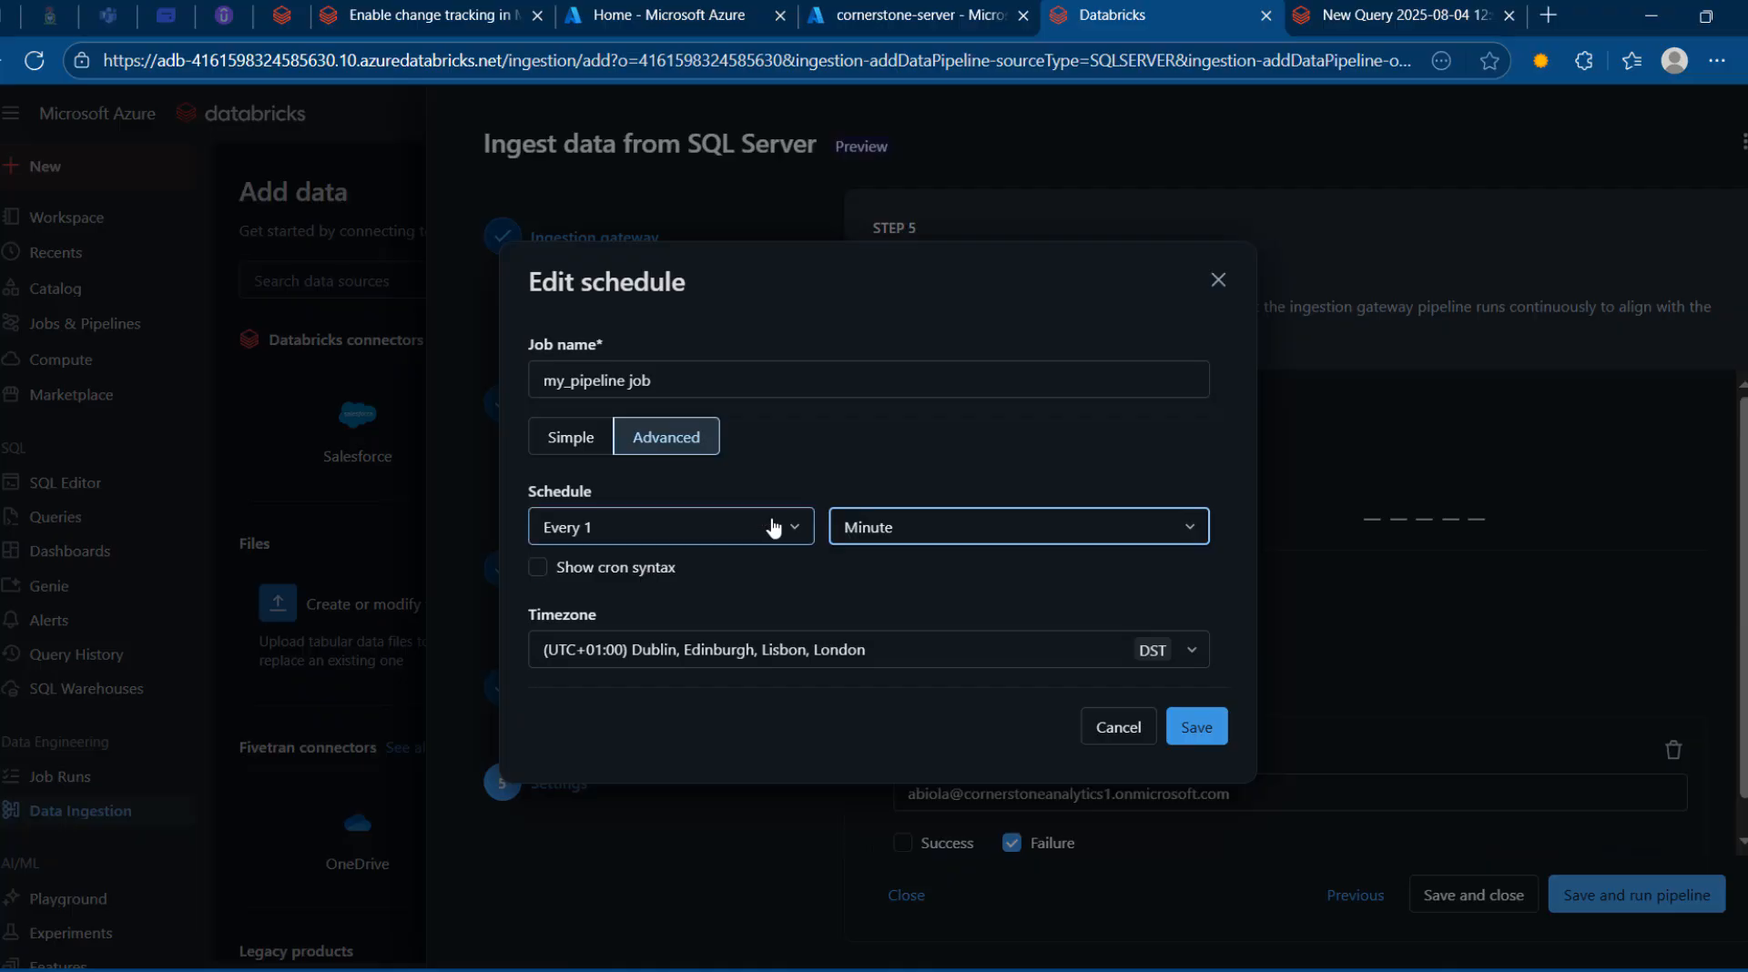
click(937, 582)
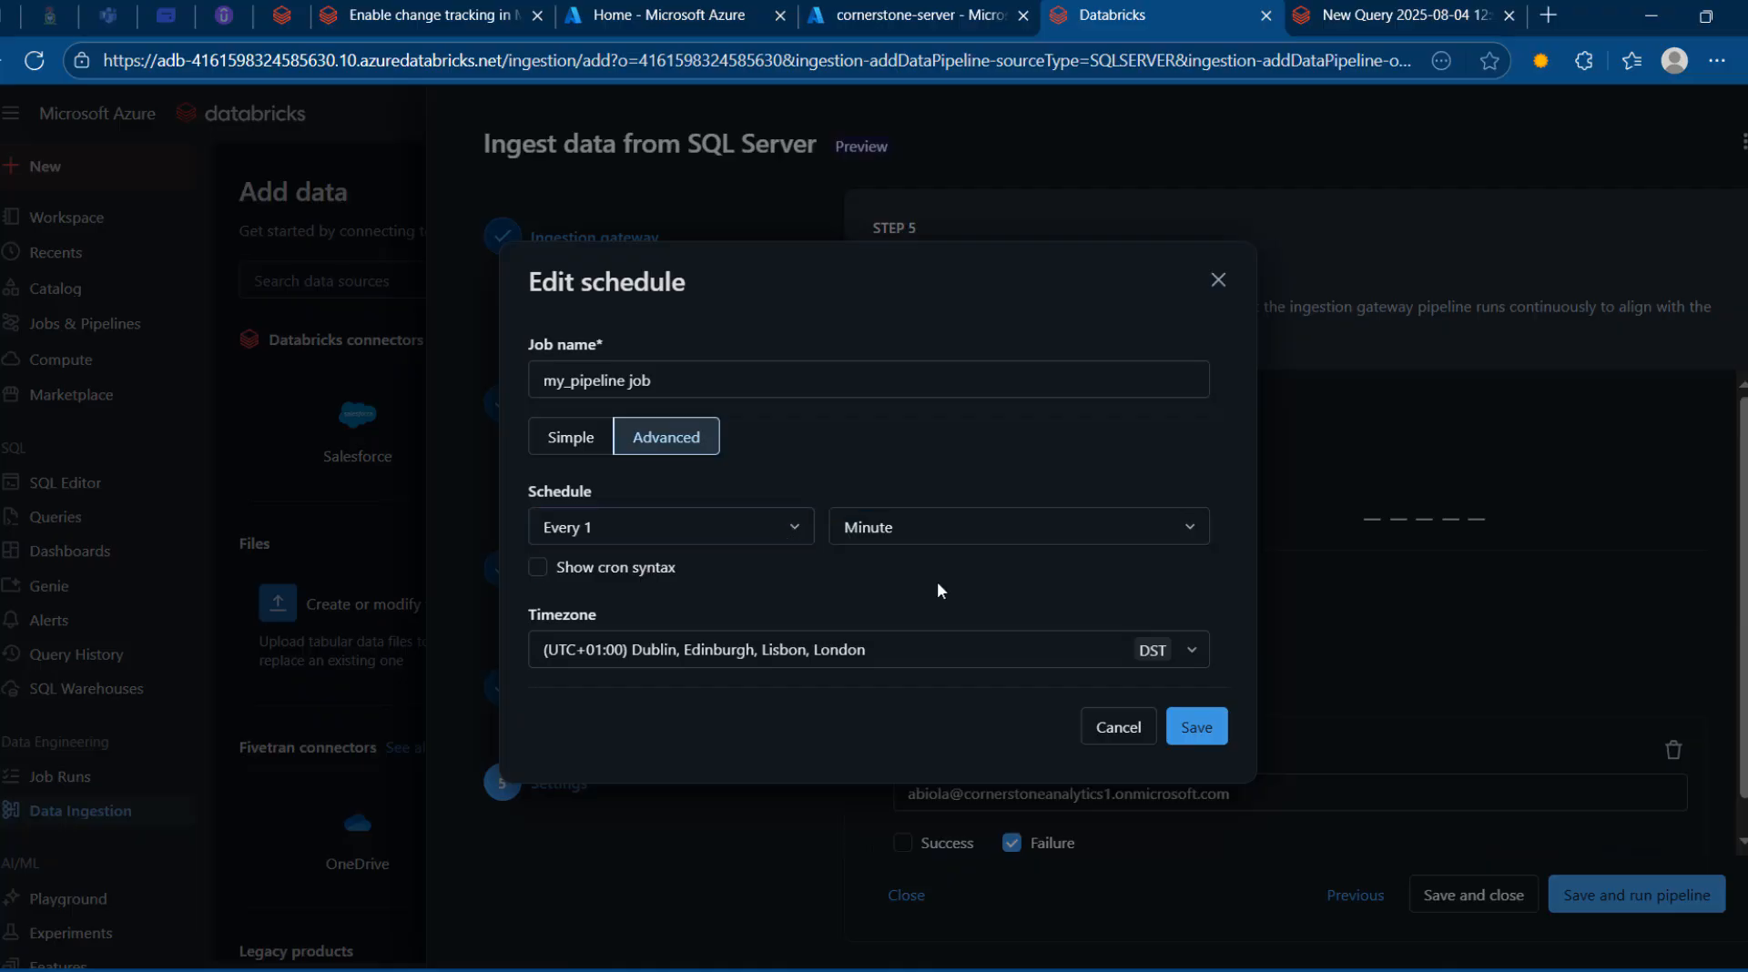
click(793, 532)
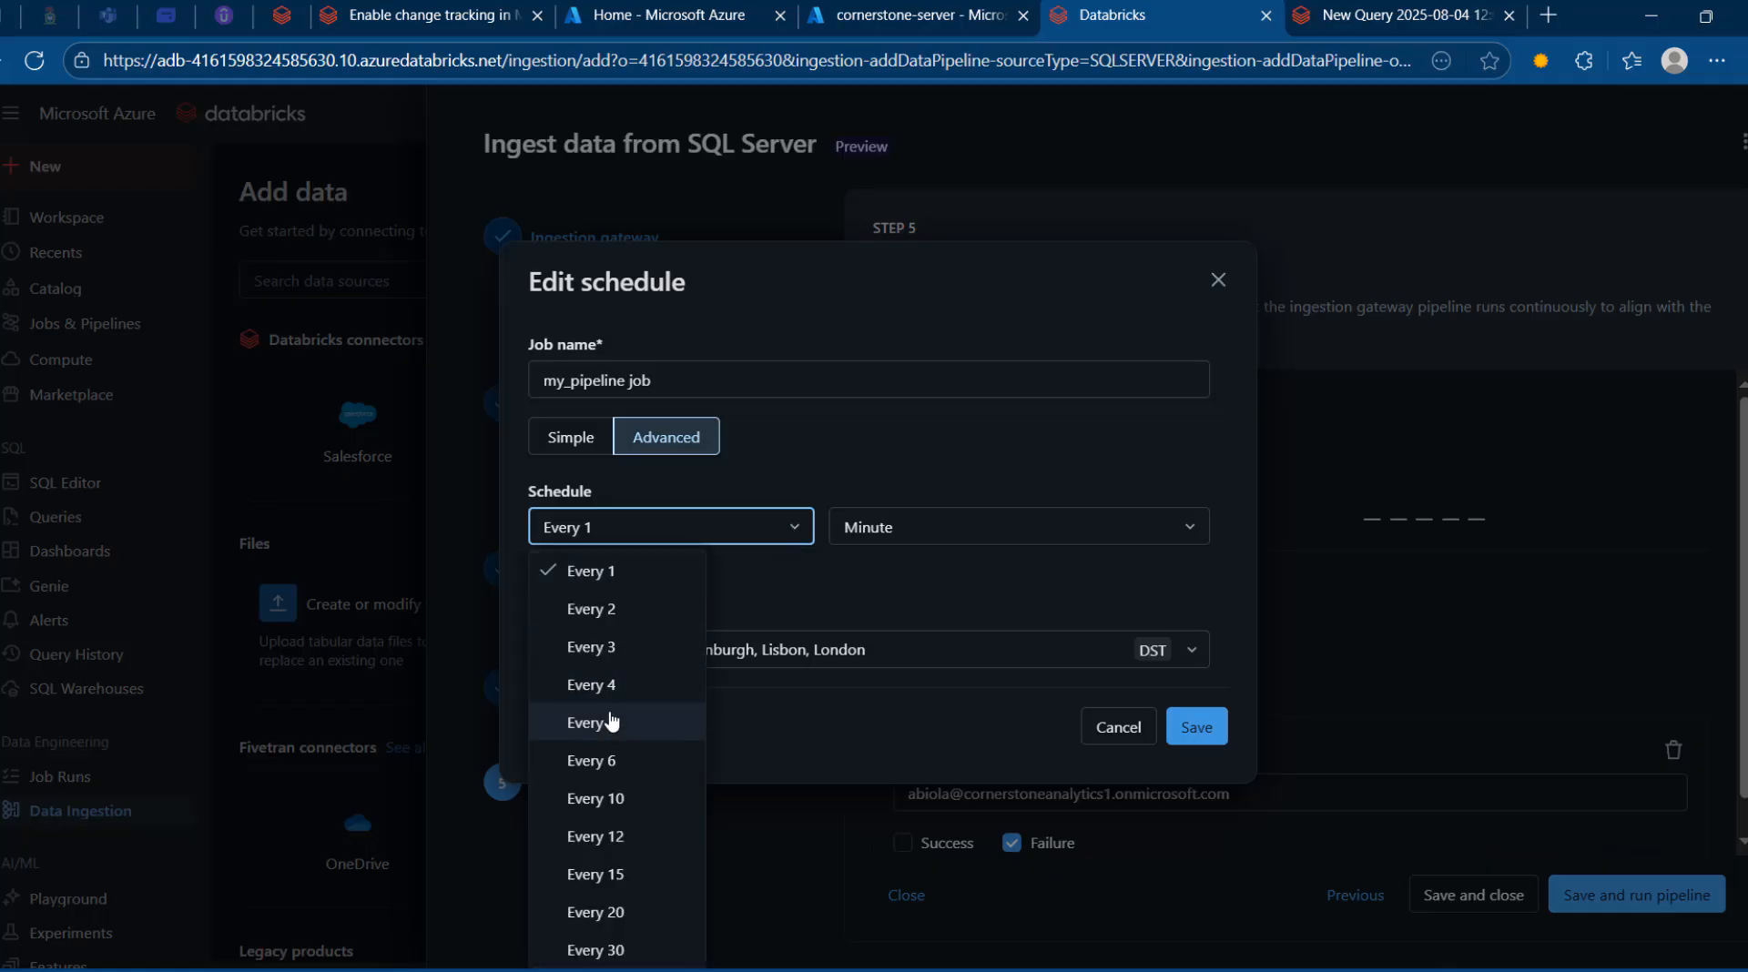
click(610, 723)
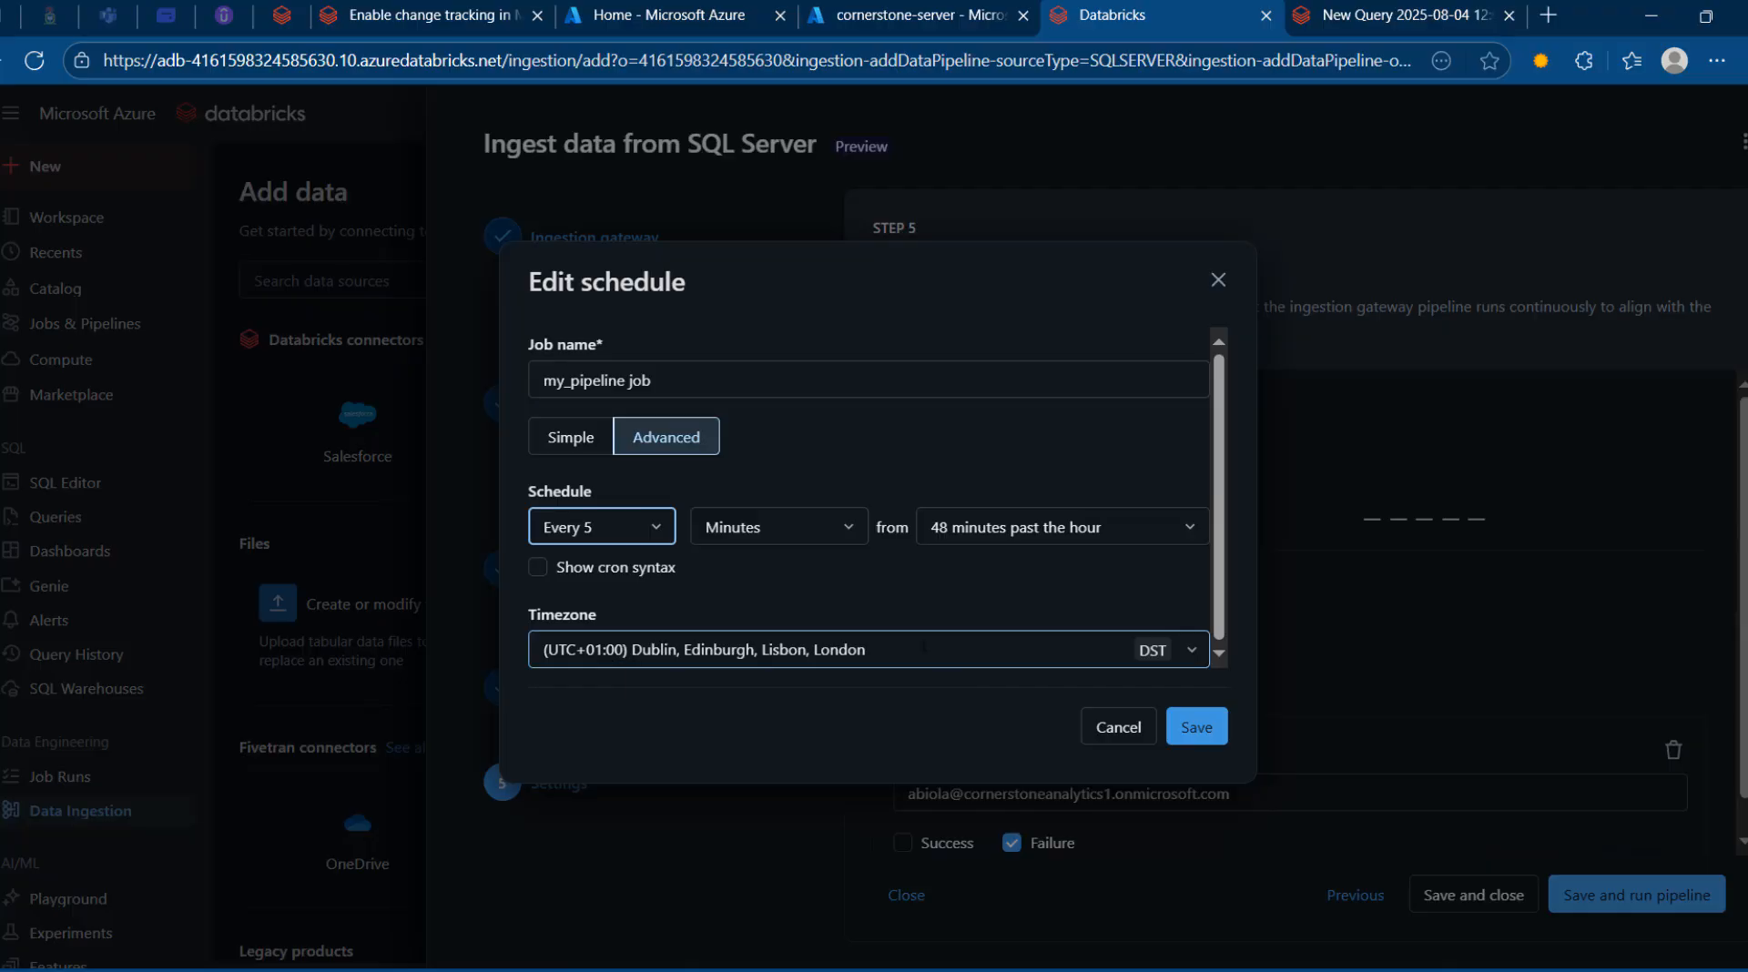
click(1191, 725)
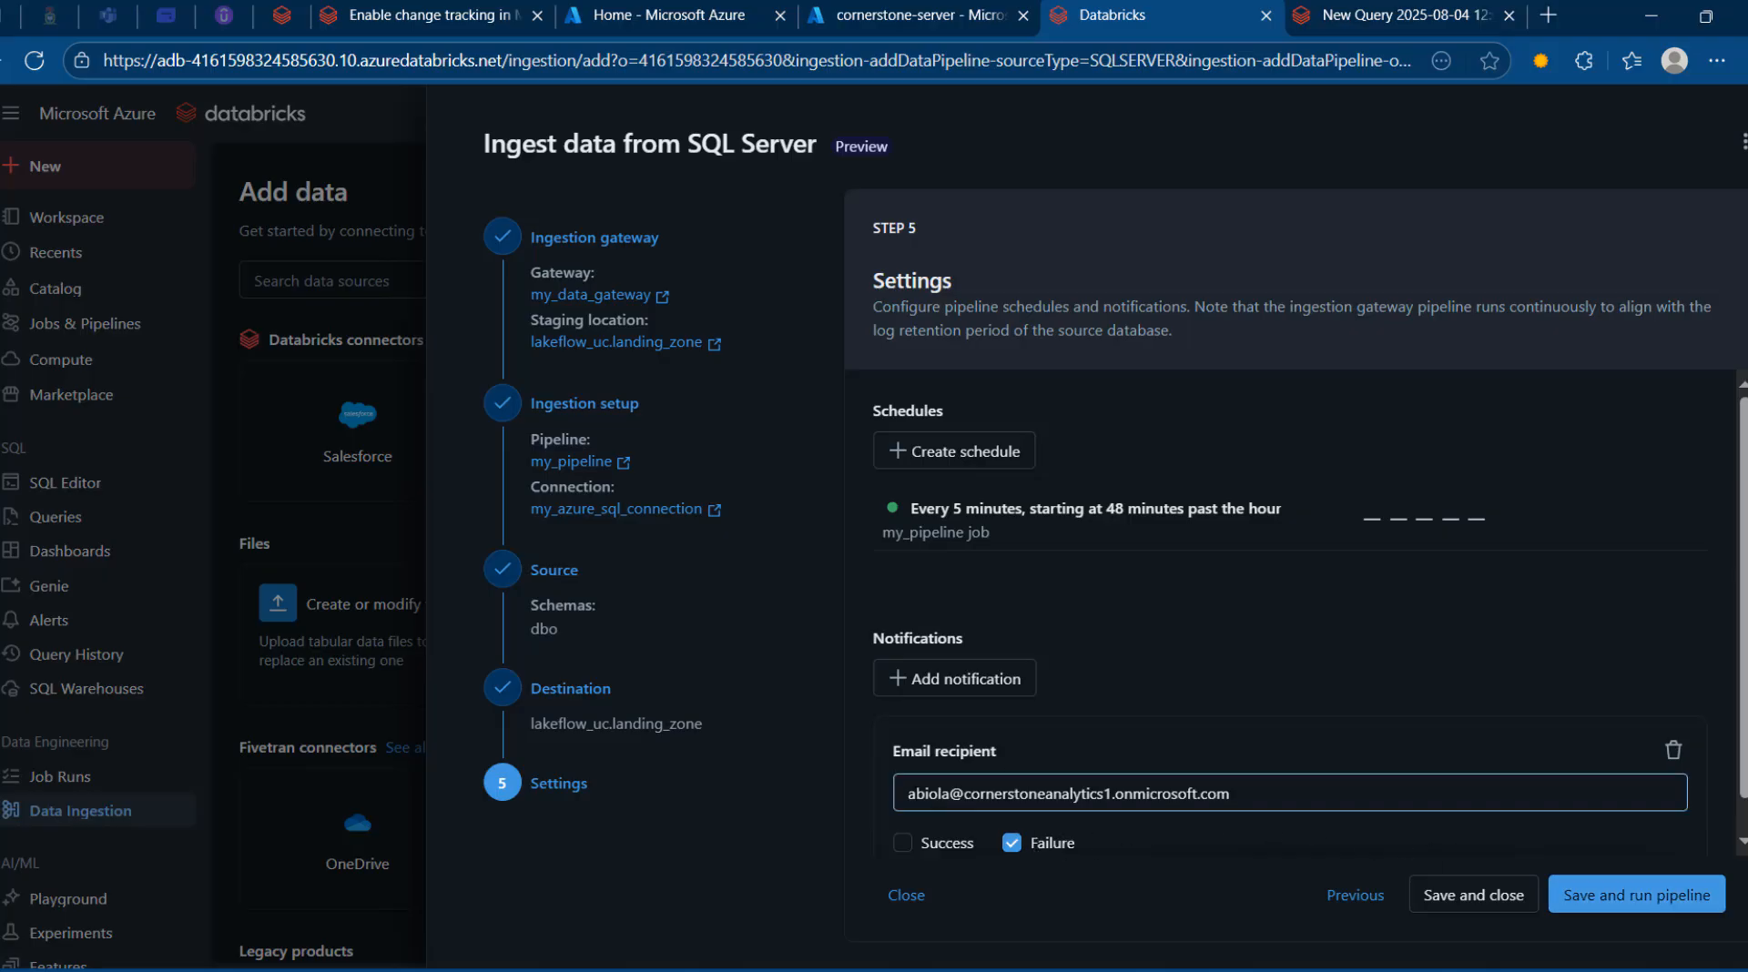
Enable success notifications for the e-mail recipient, and save and run the pipeline
drag(907, 793, 1282, 801)
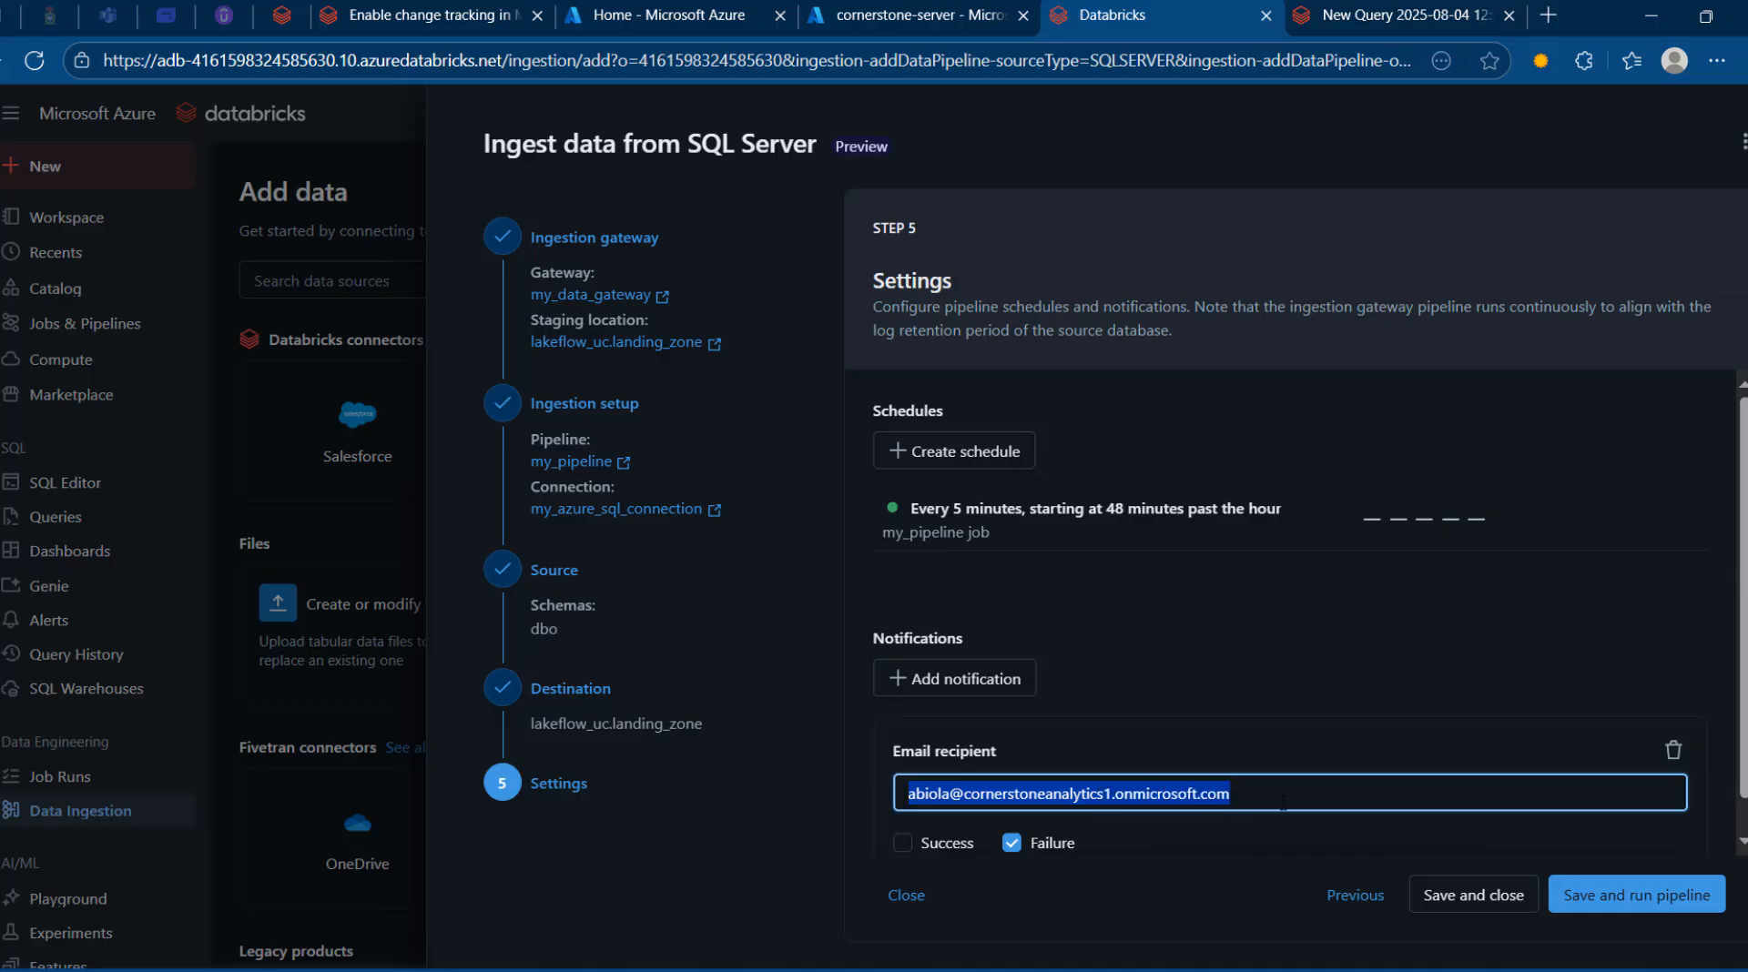
click(905, 845)
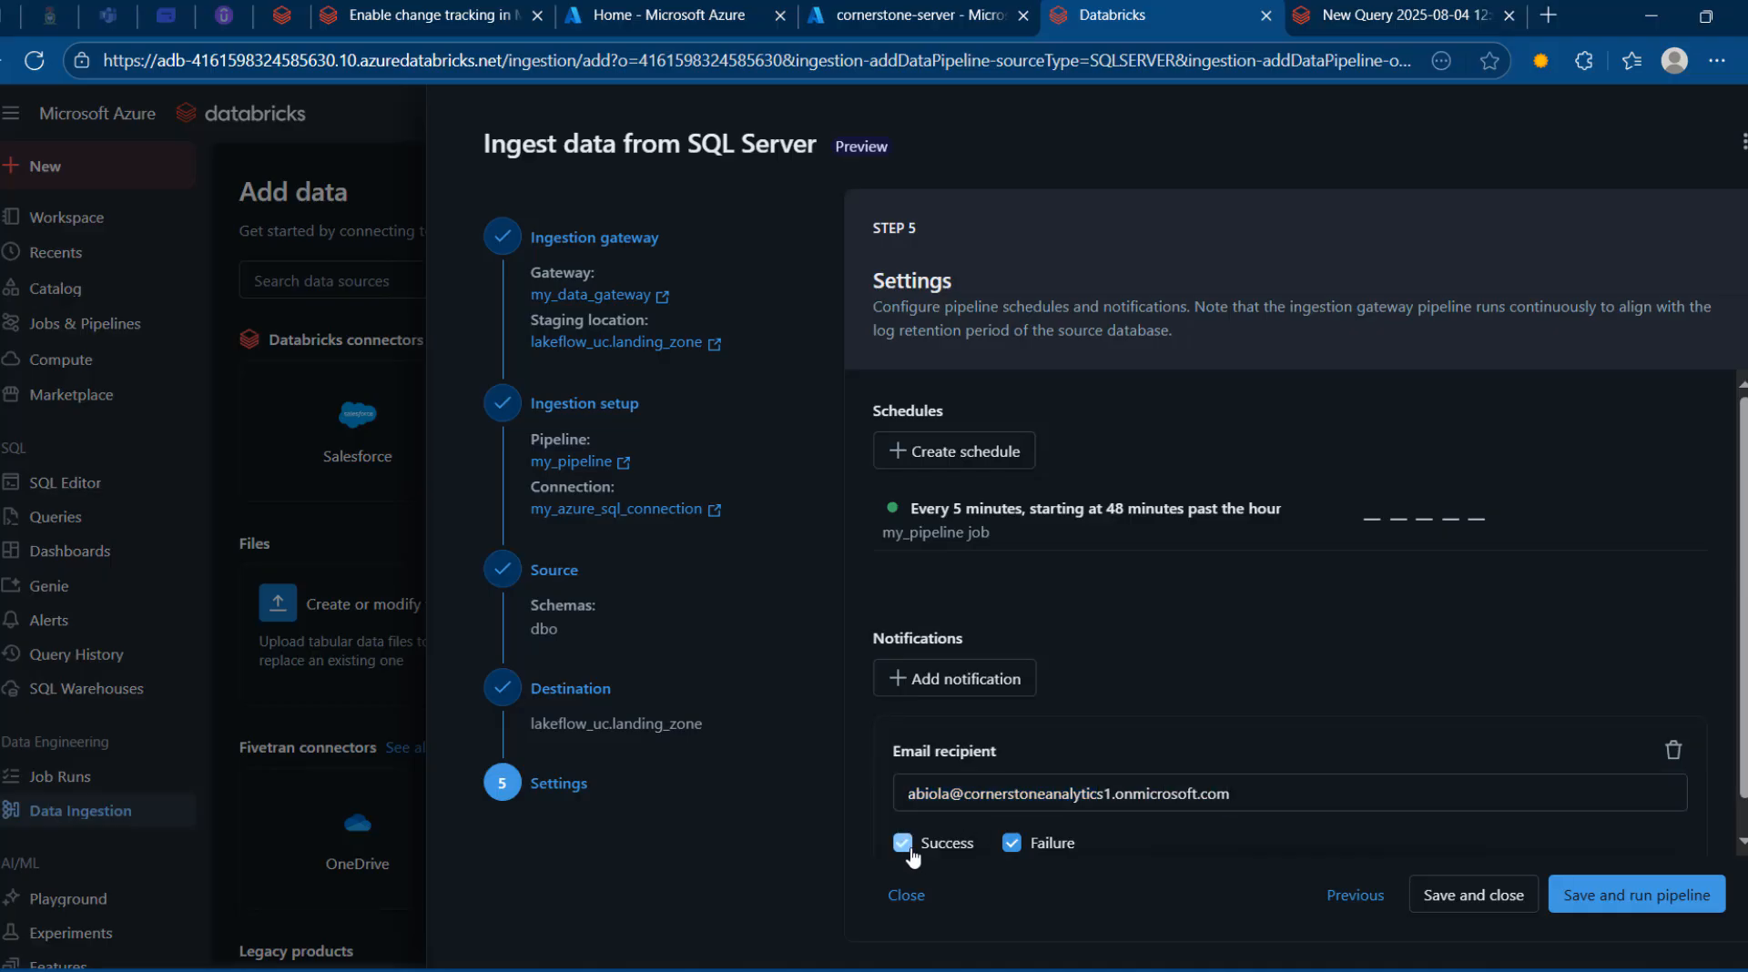
click(1614, 901)
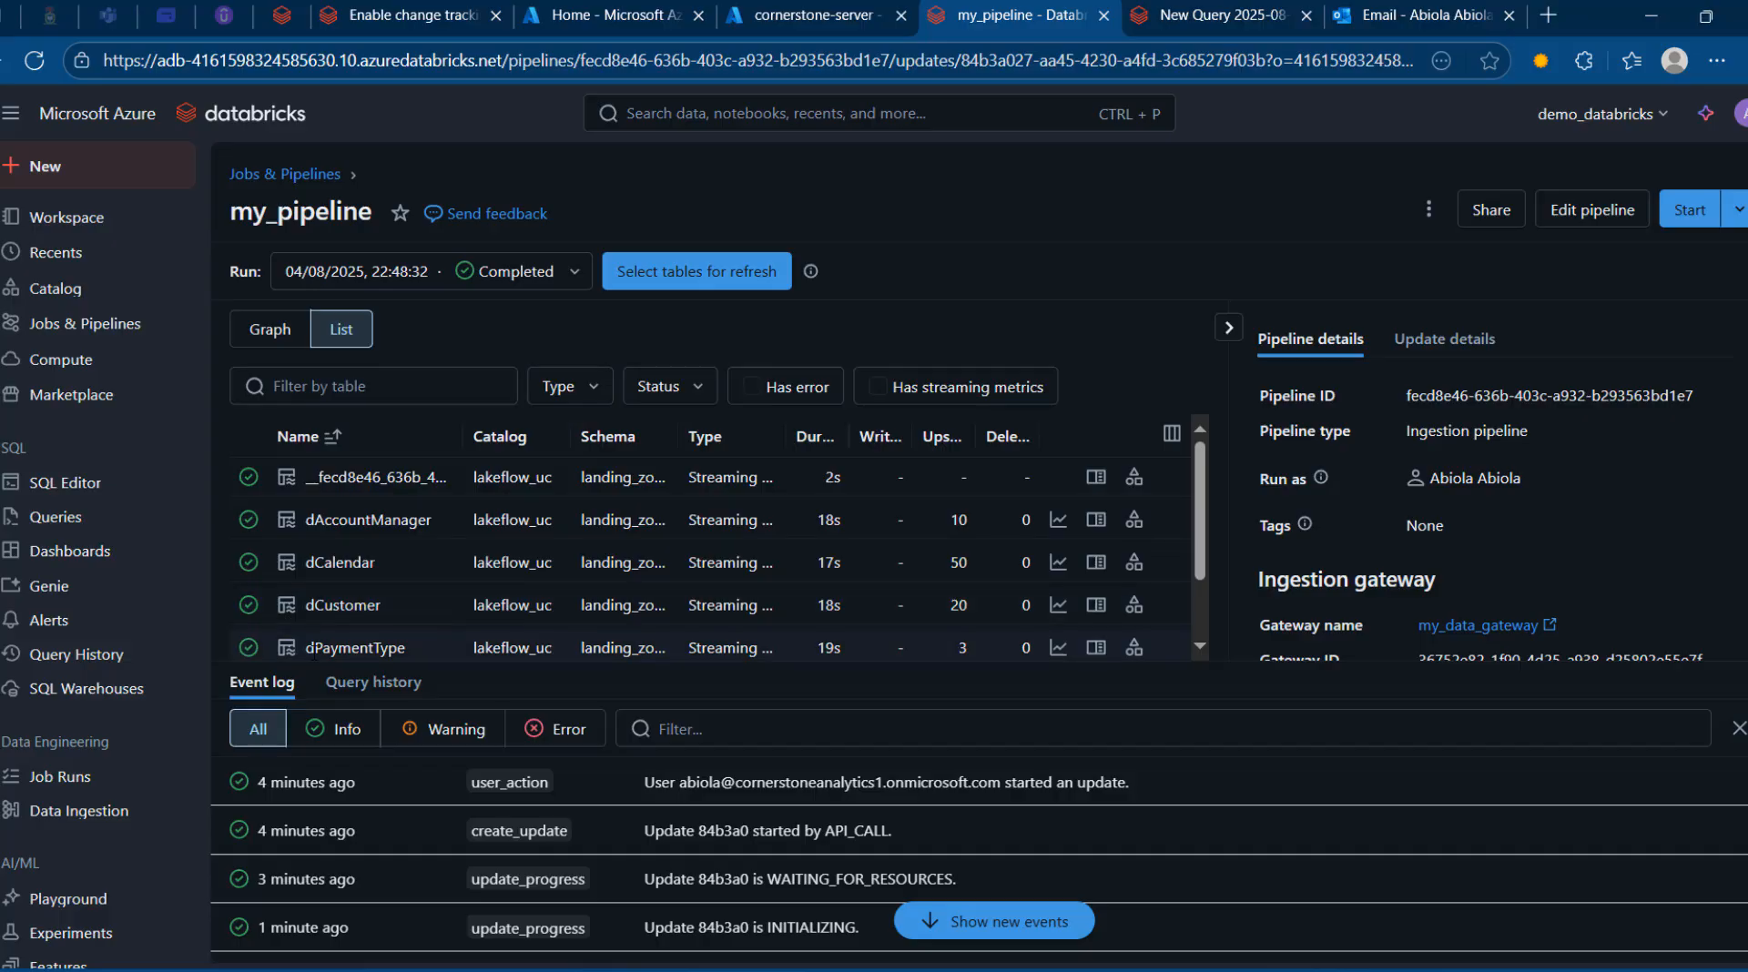
Review the list of ingested tables and their upserted record counts in my_pipeline's completed run
drag(1200, 560, 1199, 634)
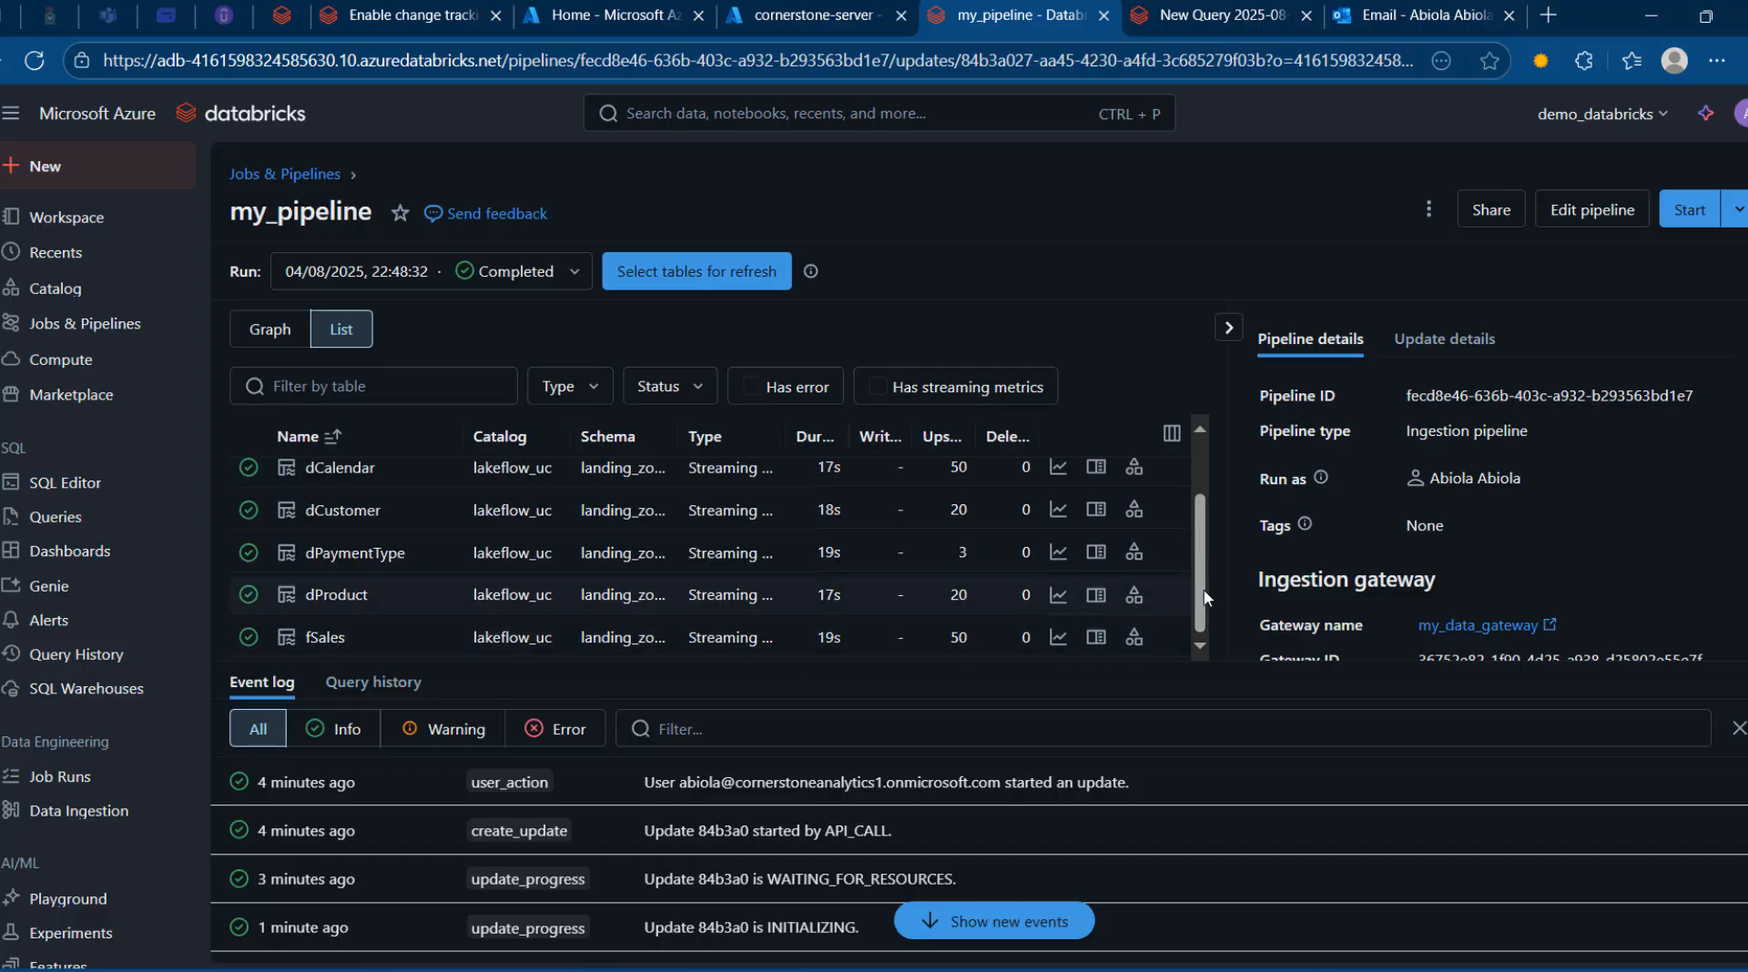
drag(1197, 601, 1196, 476)
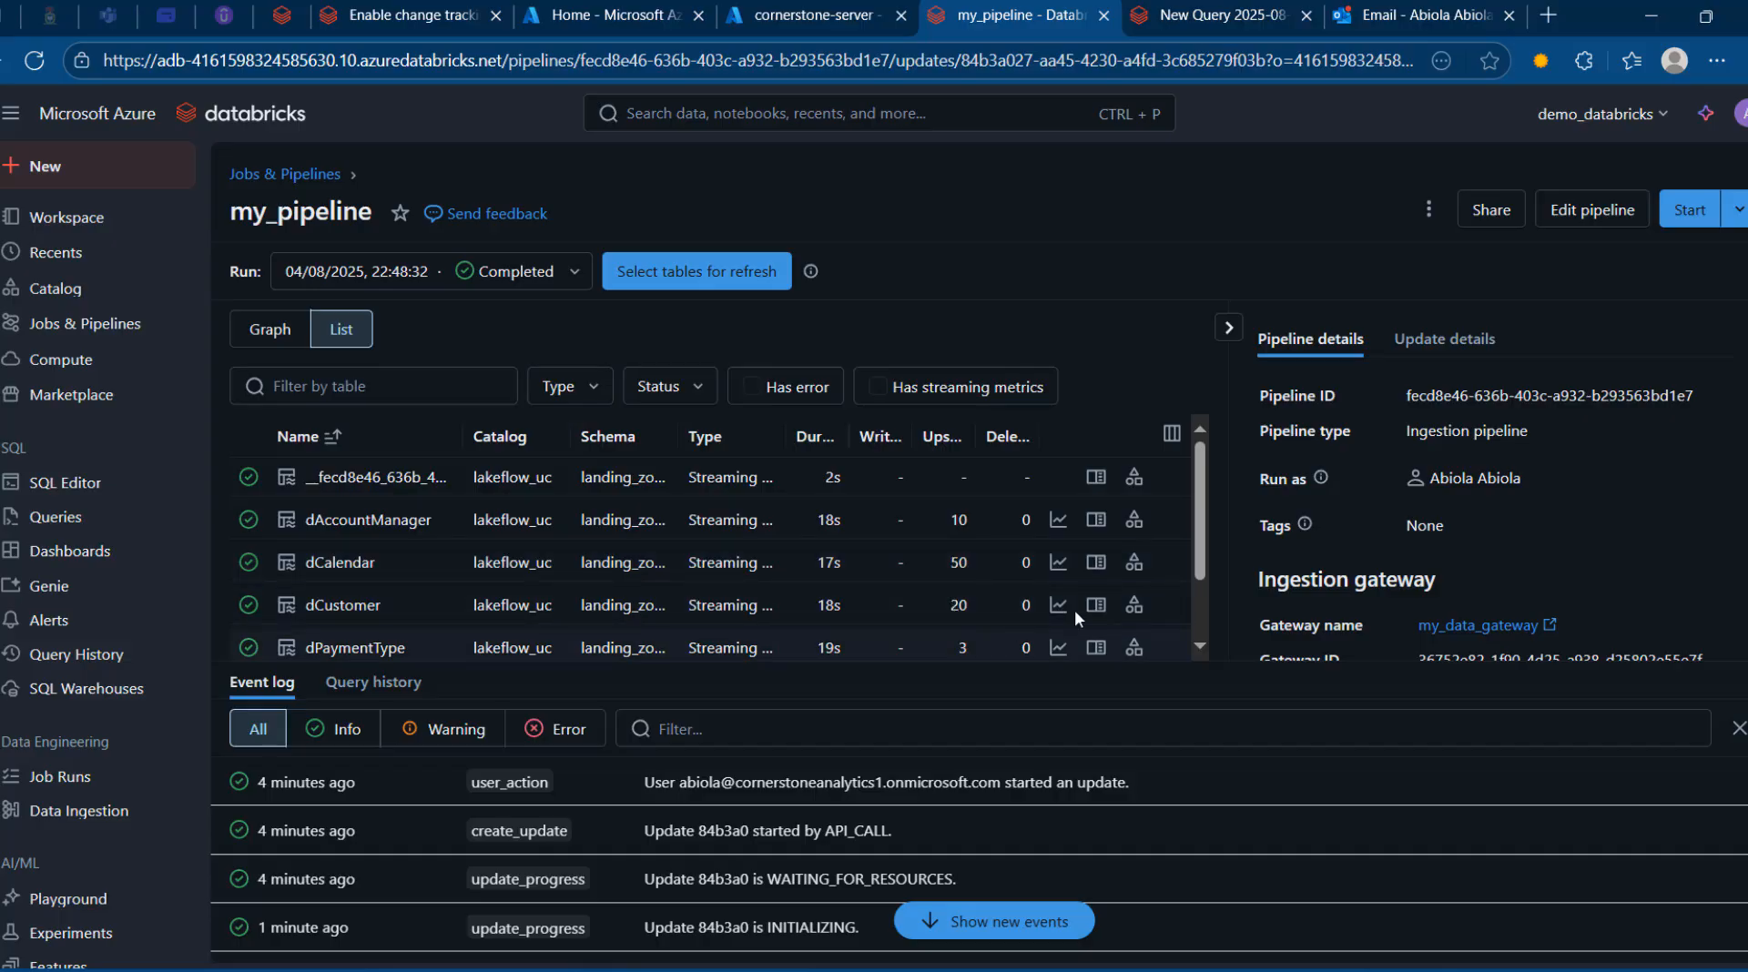
drag(1271, 542, 1270, 605)
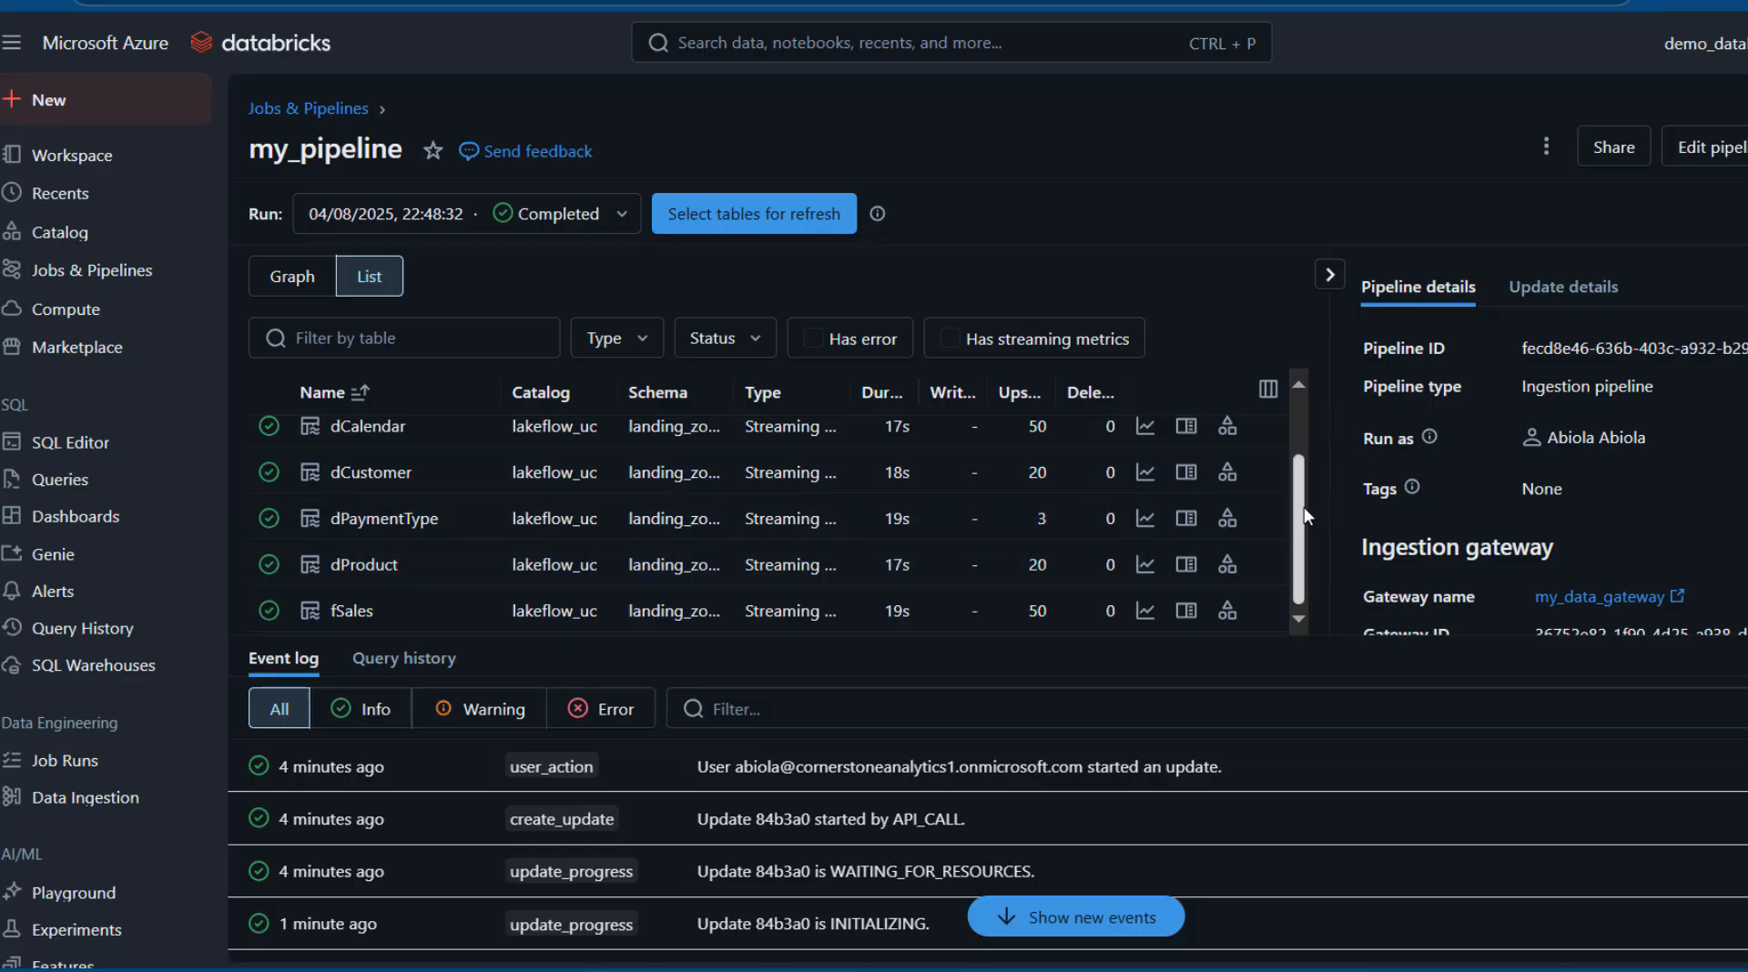
scroll(1308, 453, up, 2)
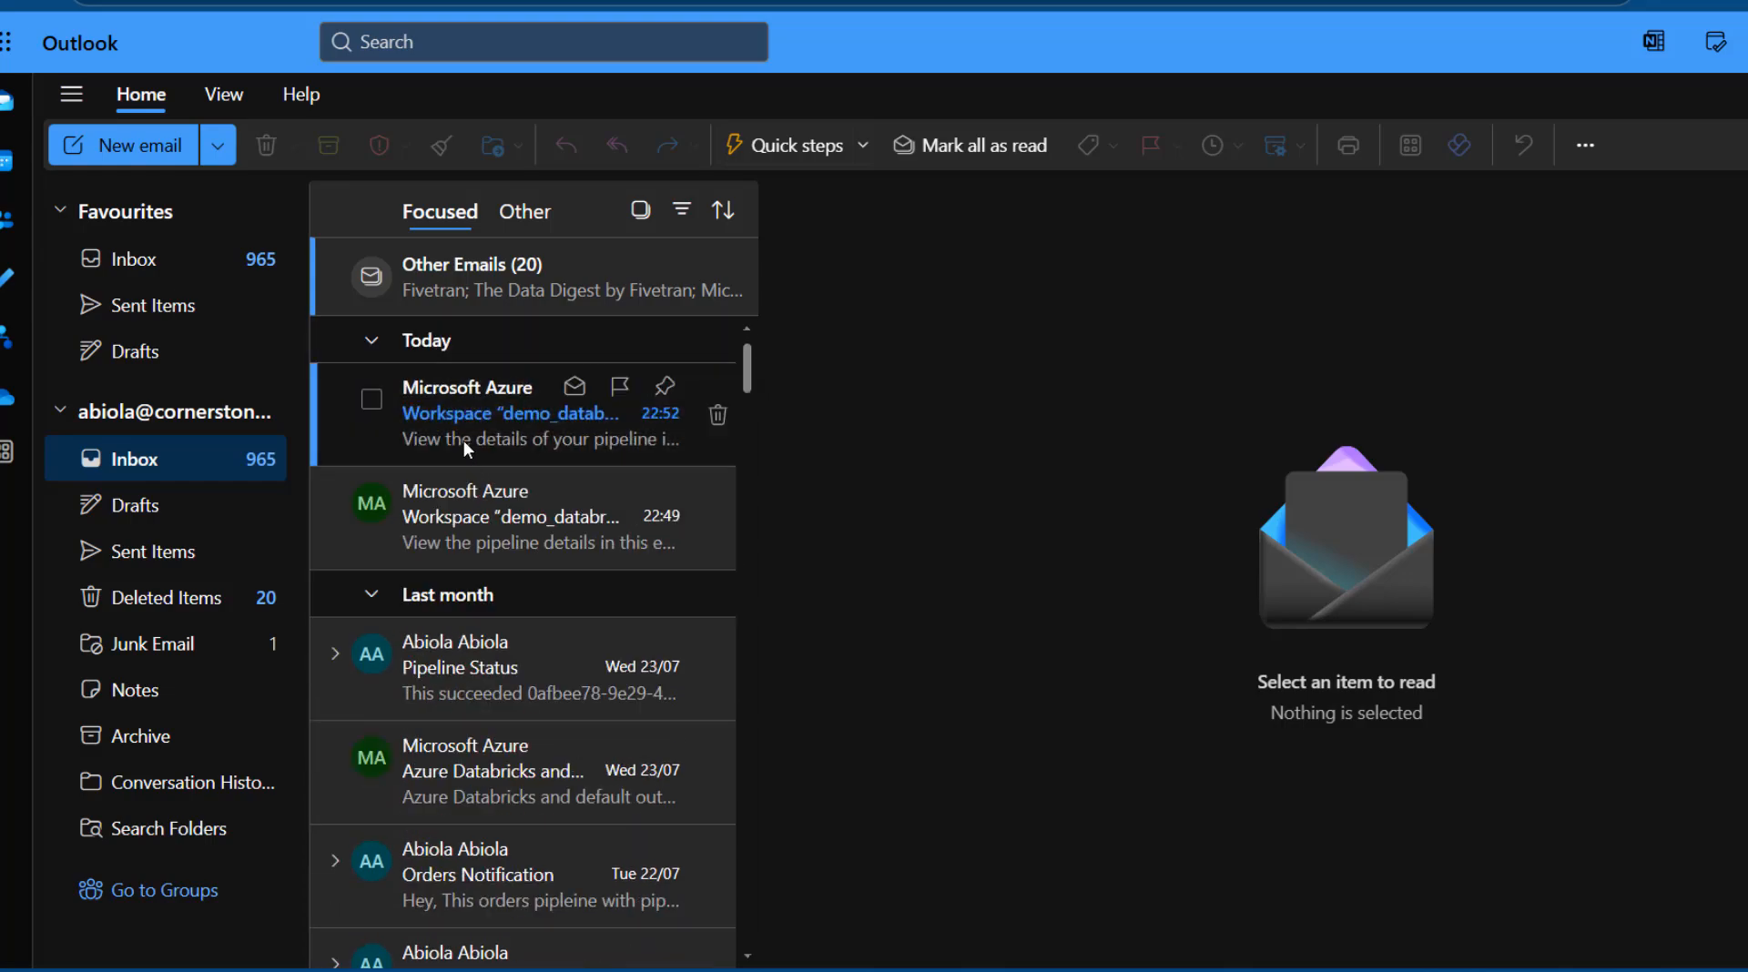
Read the newest pipeline notification e-mail in Outlook, and return to Databricks to view my_pipeline's run as a graph
click(486, 416)
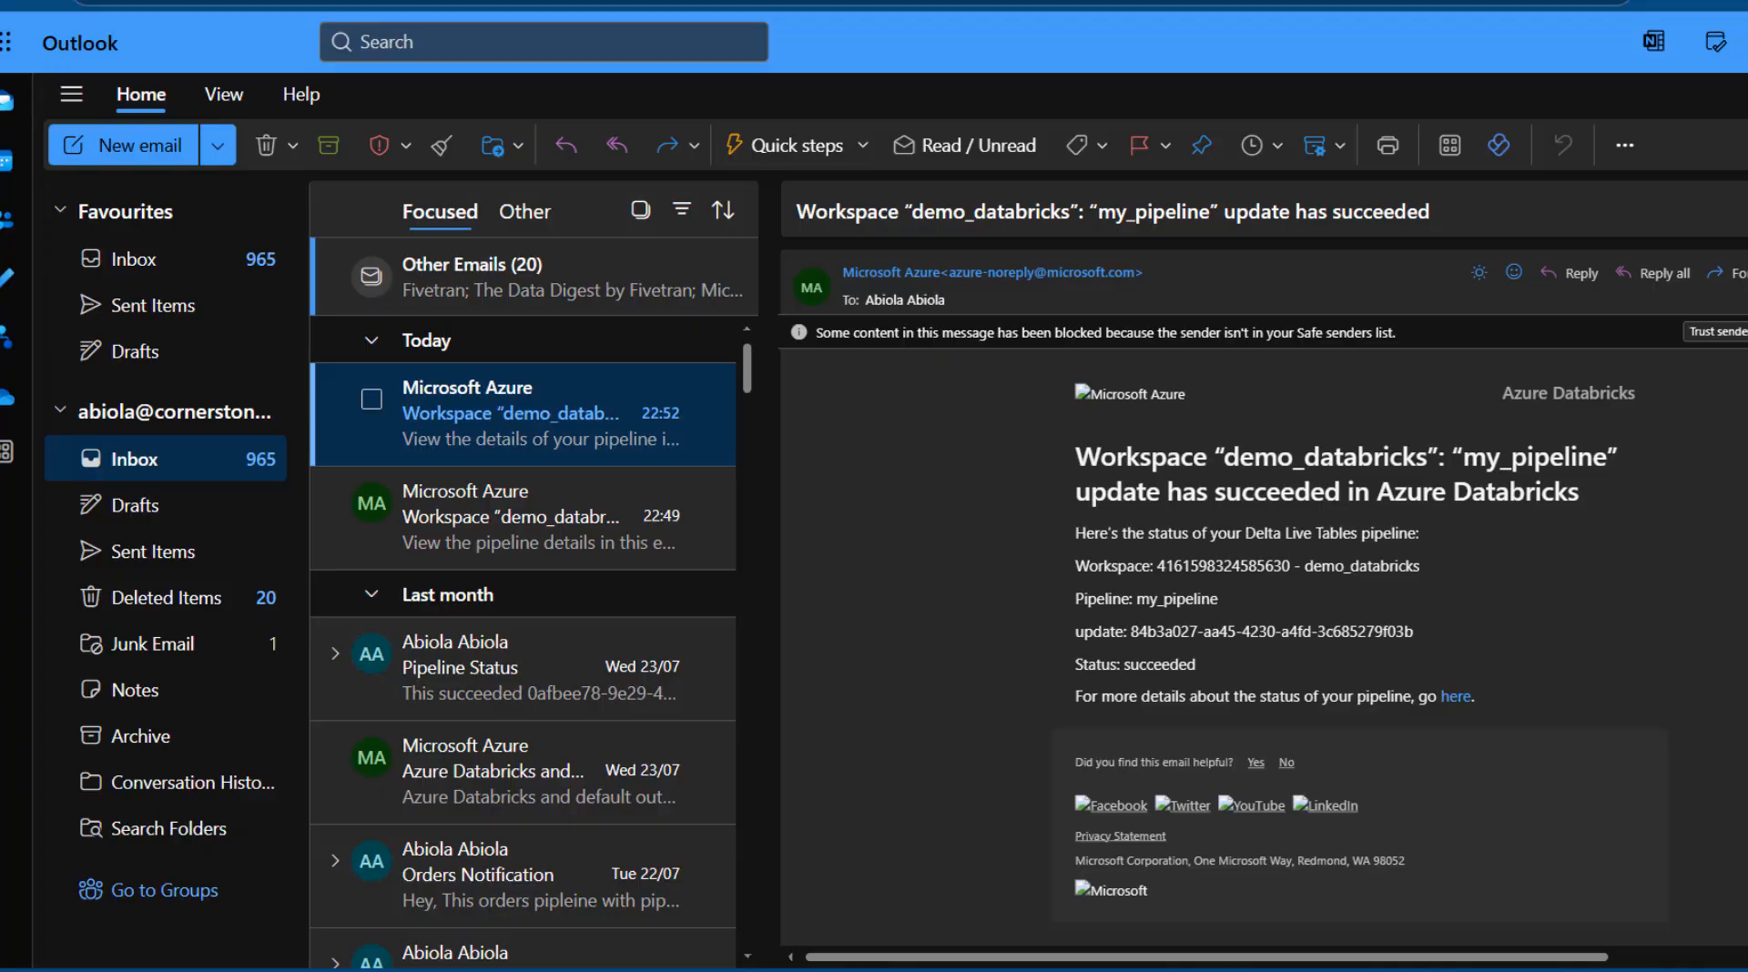
click(637, 2)
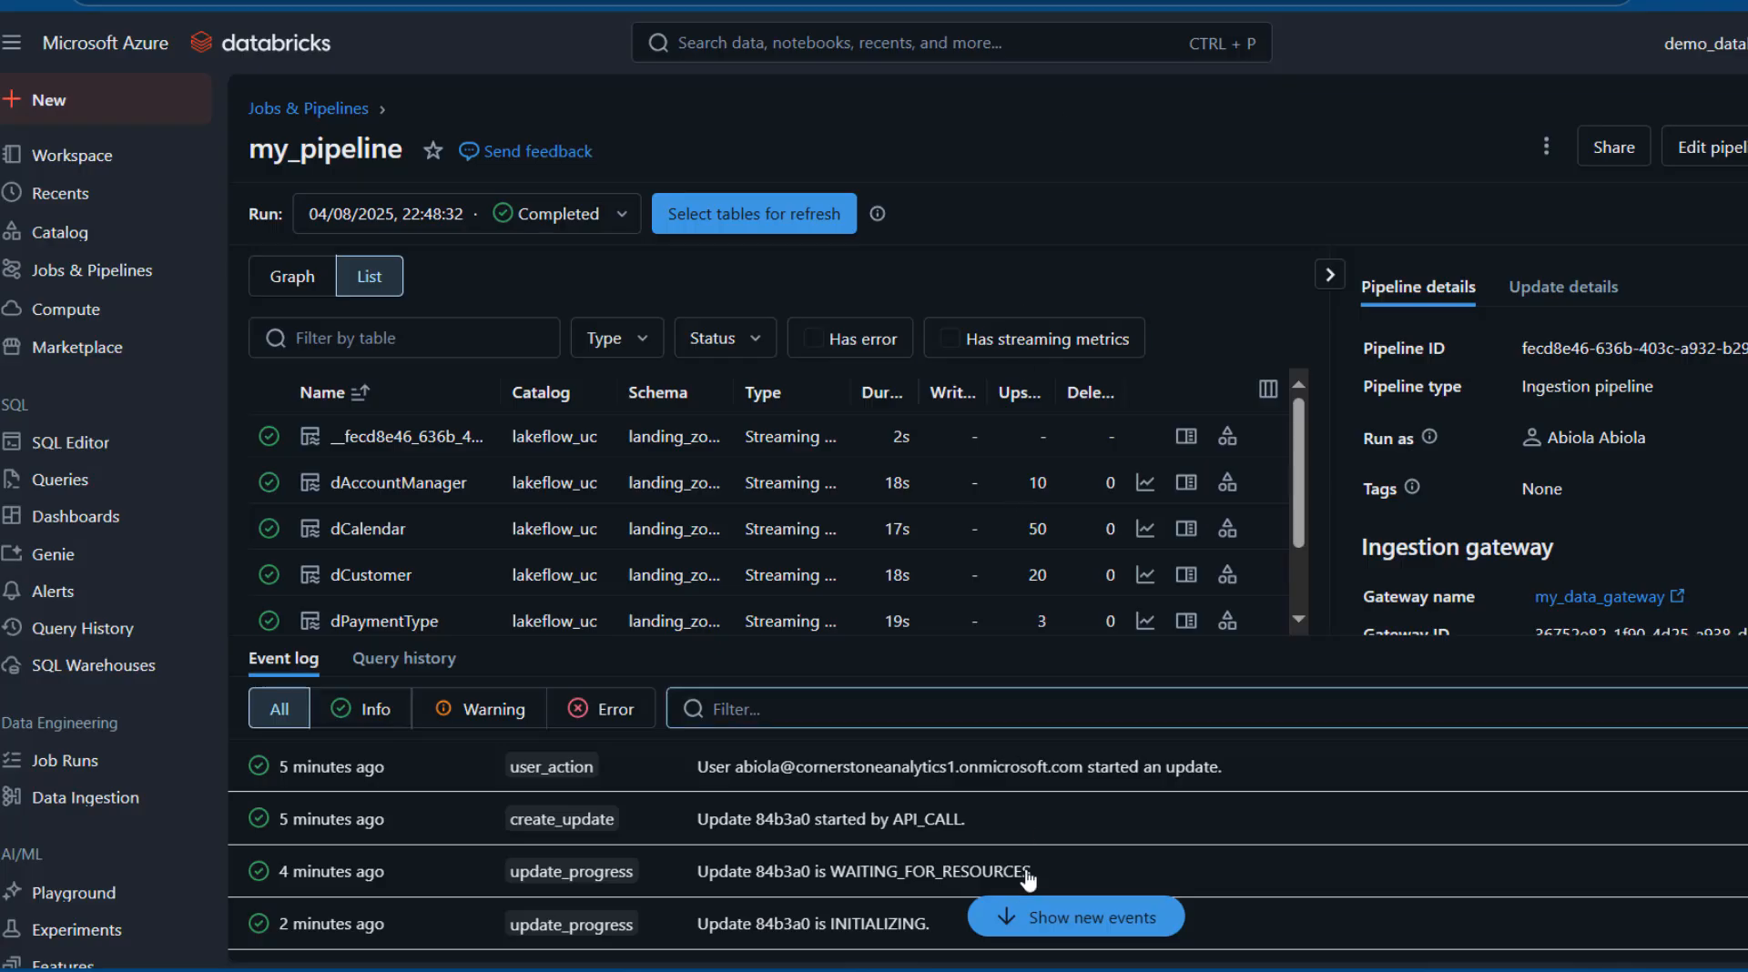
click(269, 286)
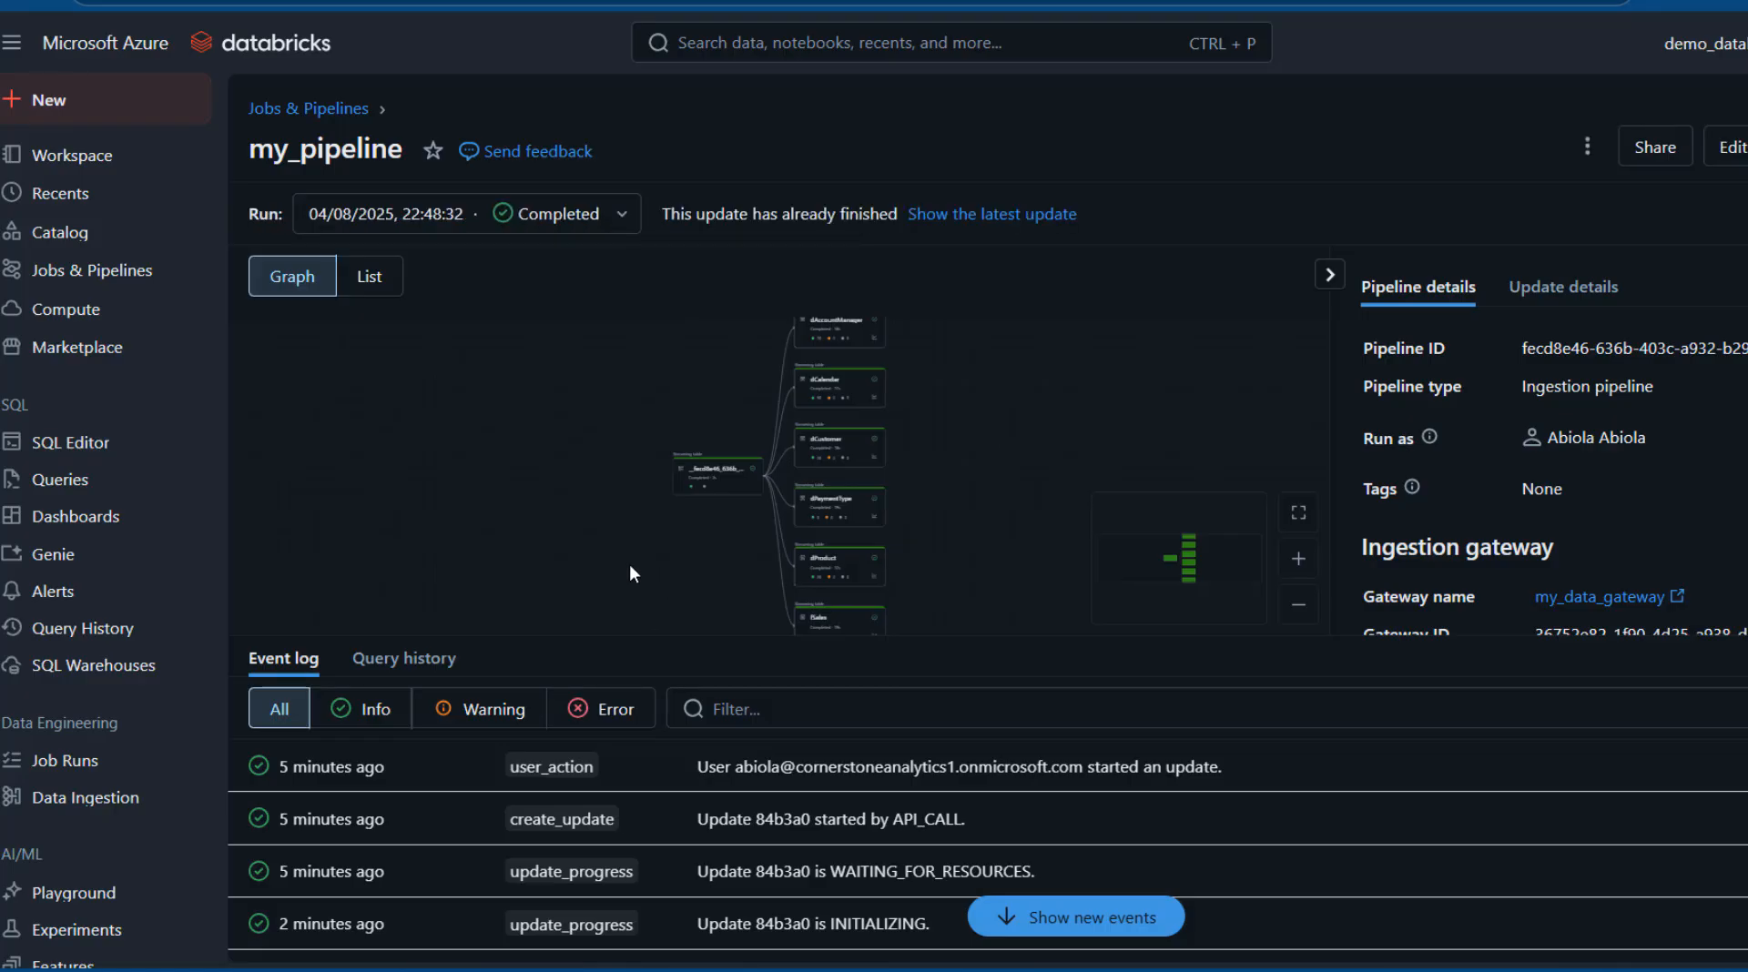
Examine the my_pipeline run graph, from the staging table to each streaming table and its upserted records
drag(630, 565, 560, 563)
click(1296, 554)
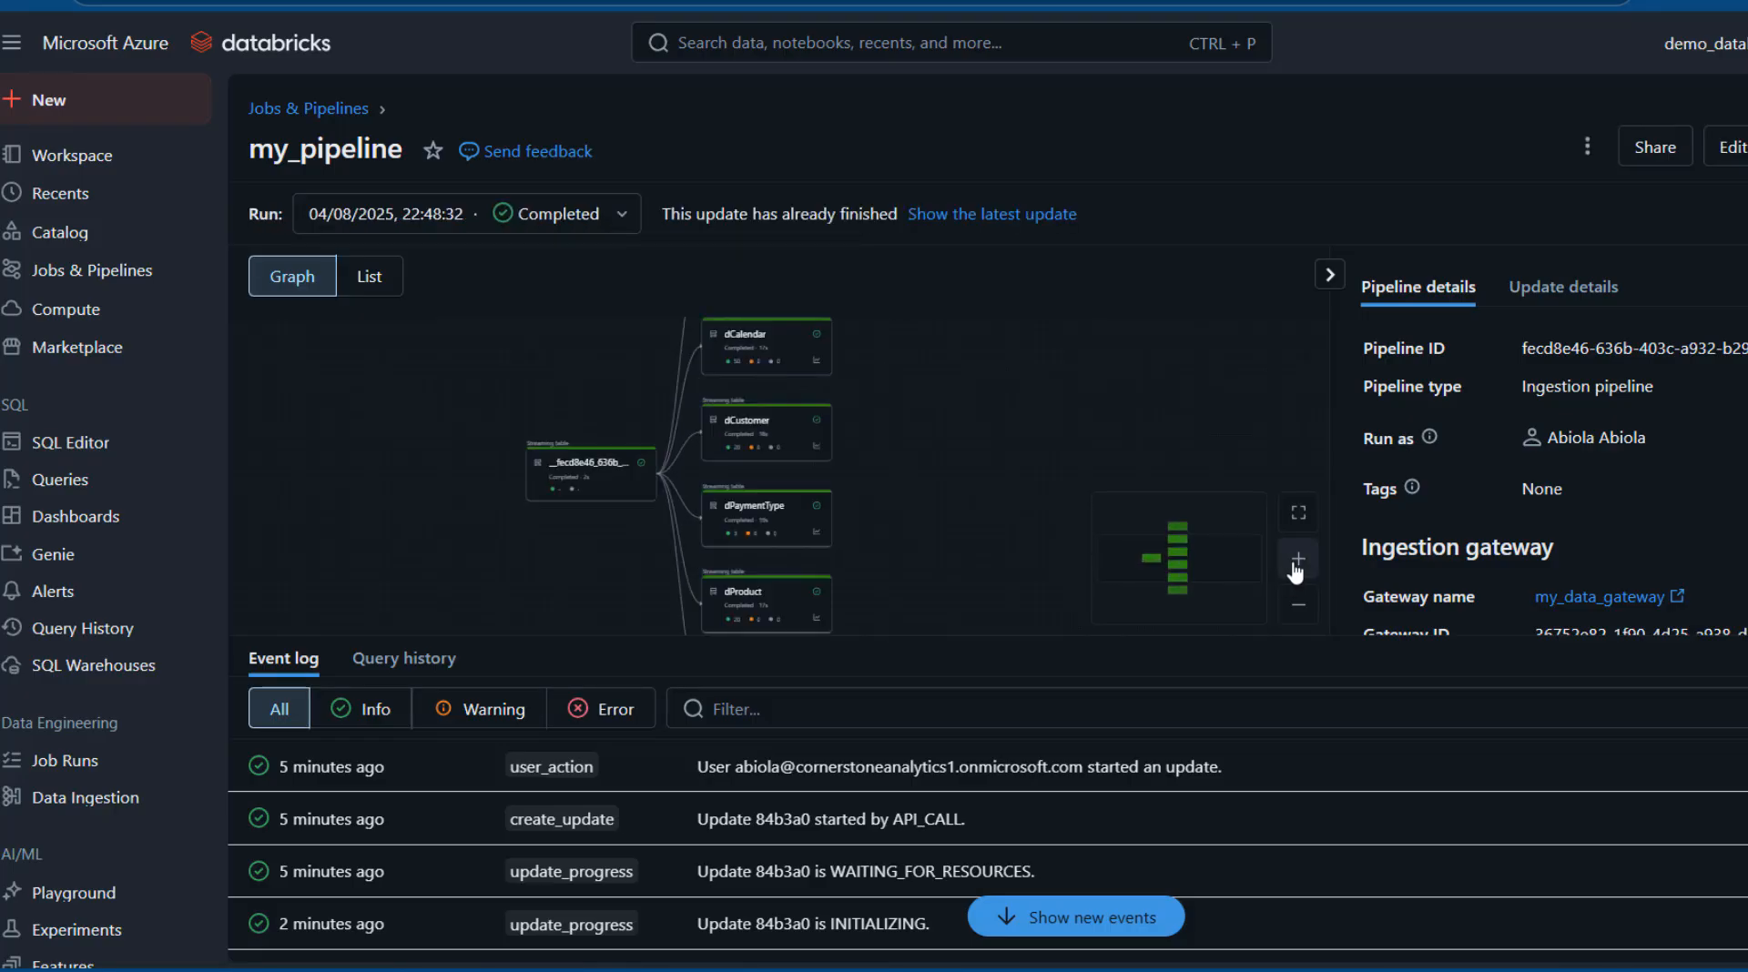
drag(958, 442, 1070, 432)
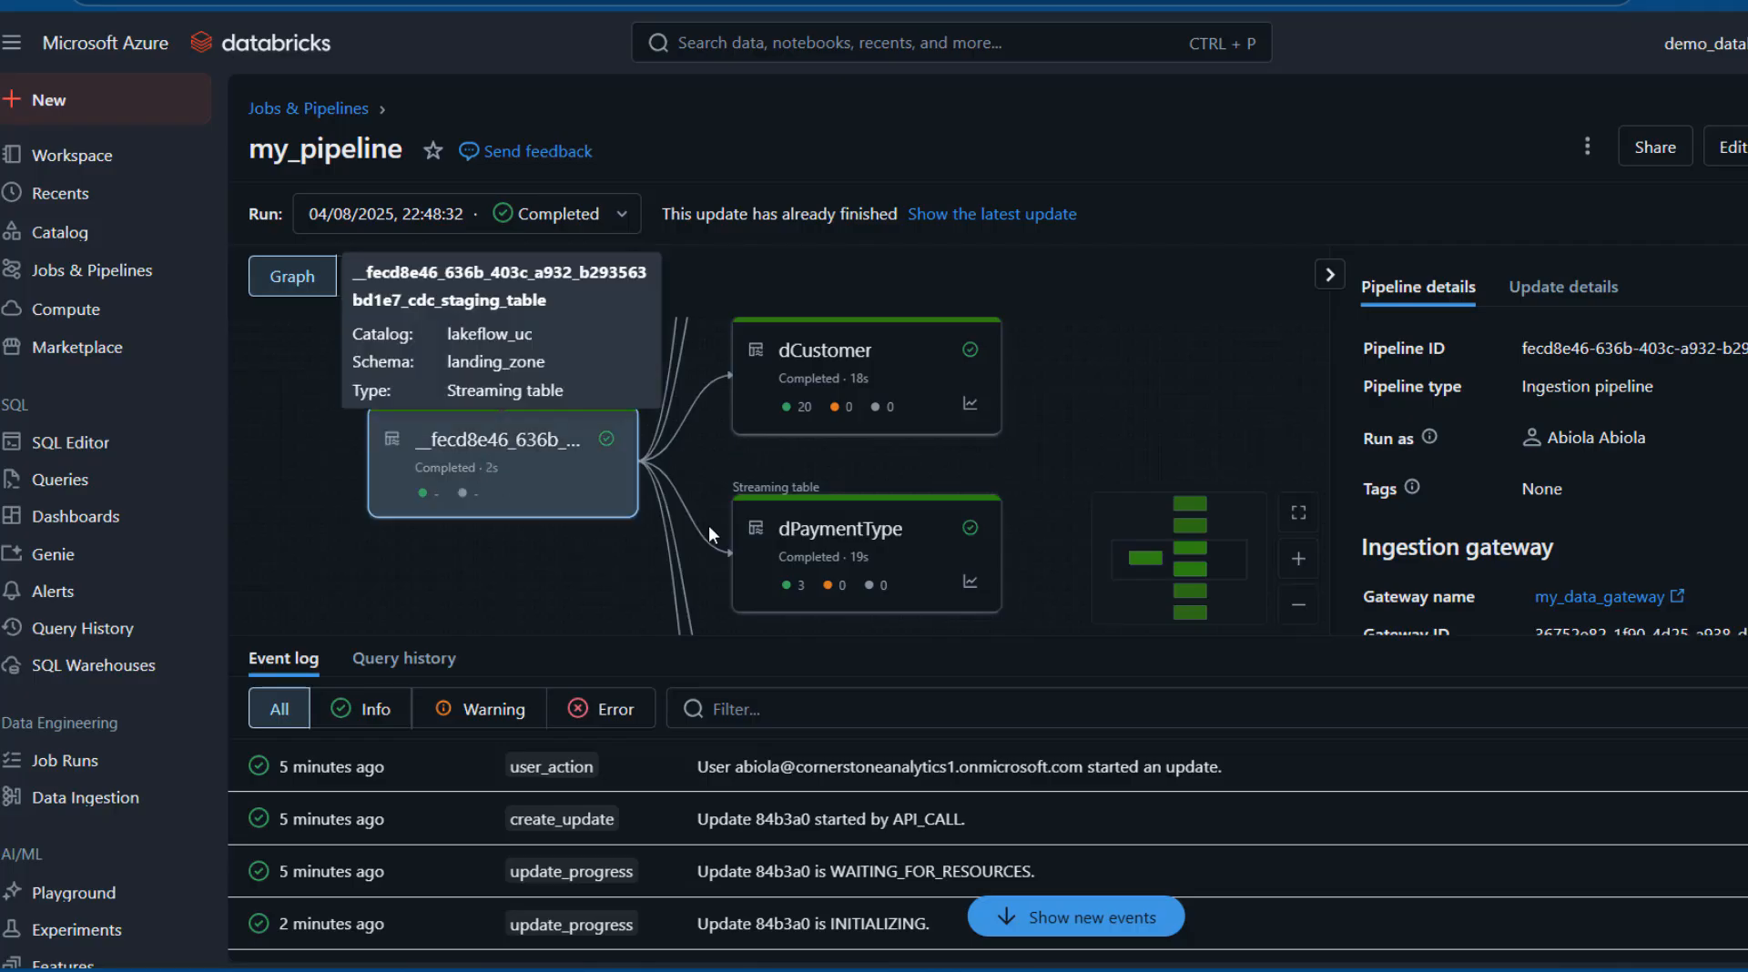
drag(1116, 389, 1019, 505)
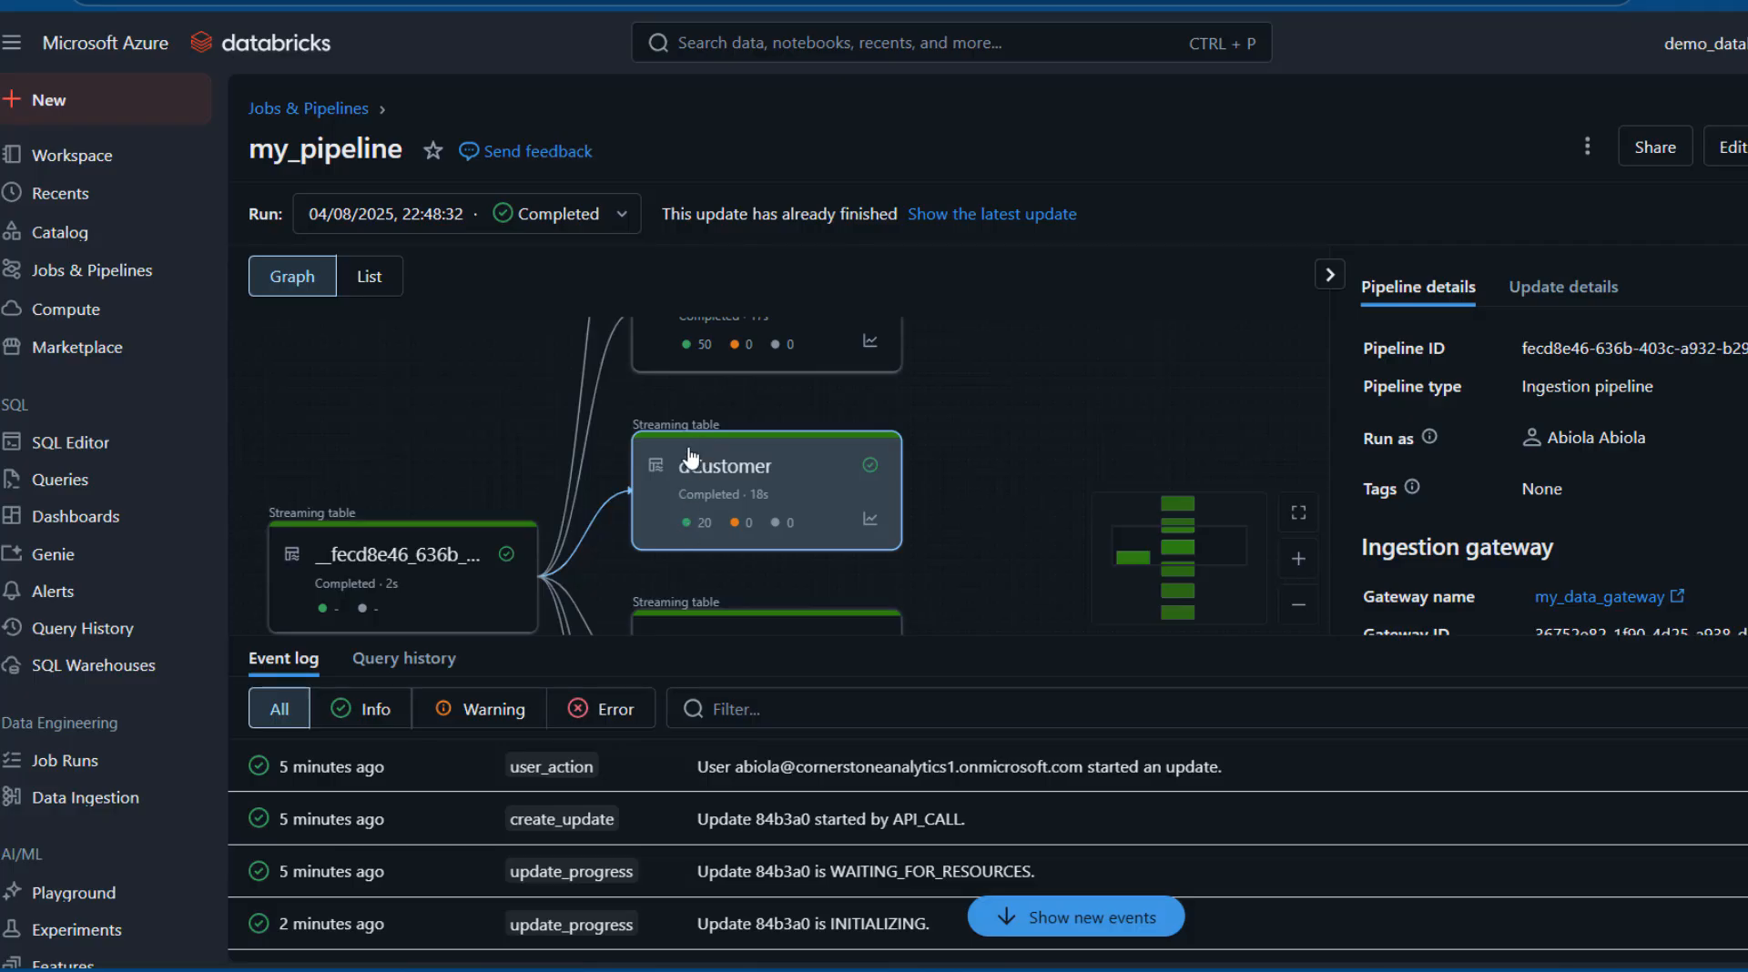
scroll(997, 438, up, 2)
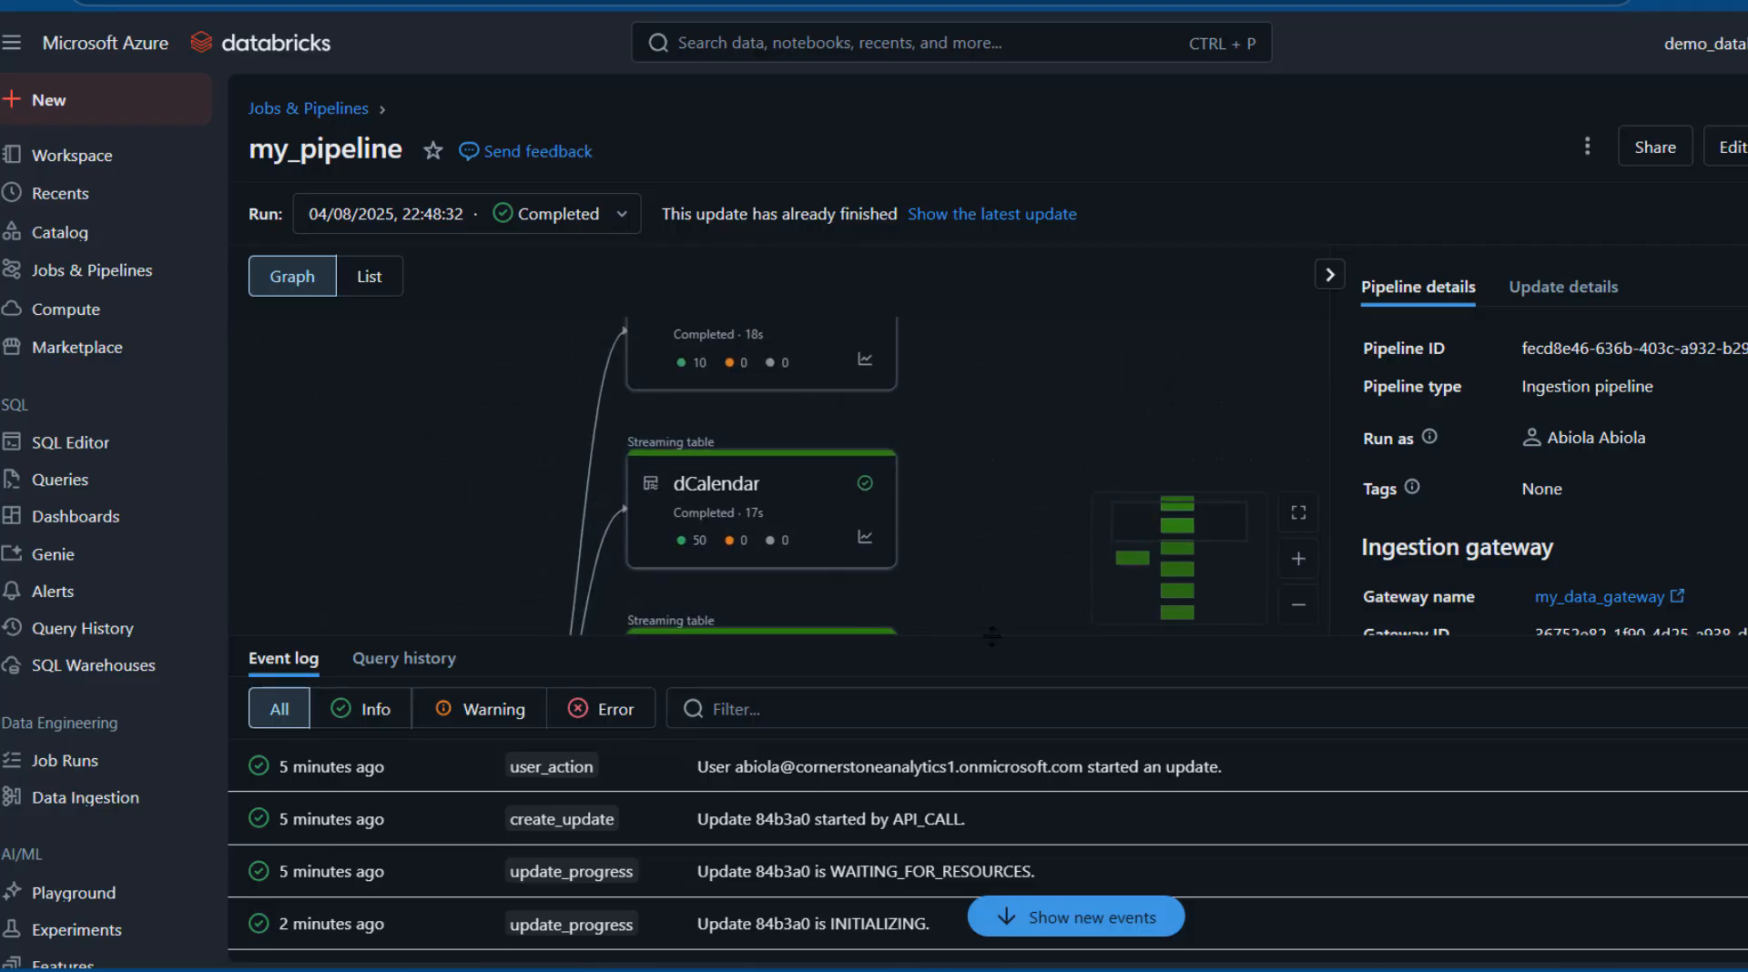
scroll(1001, 483, up, 1)
scroll(992, 446, down, 2)
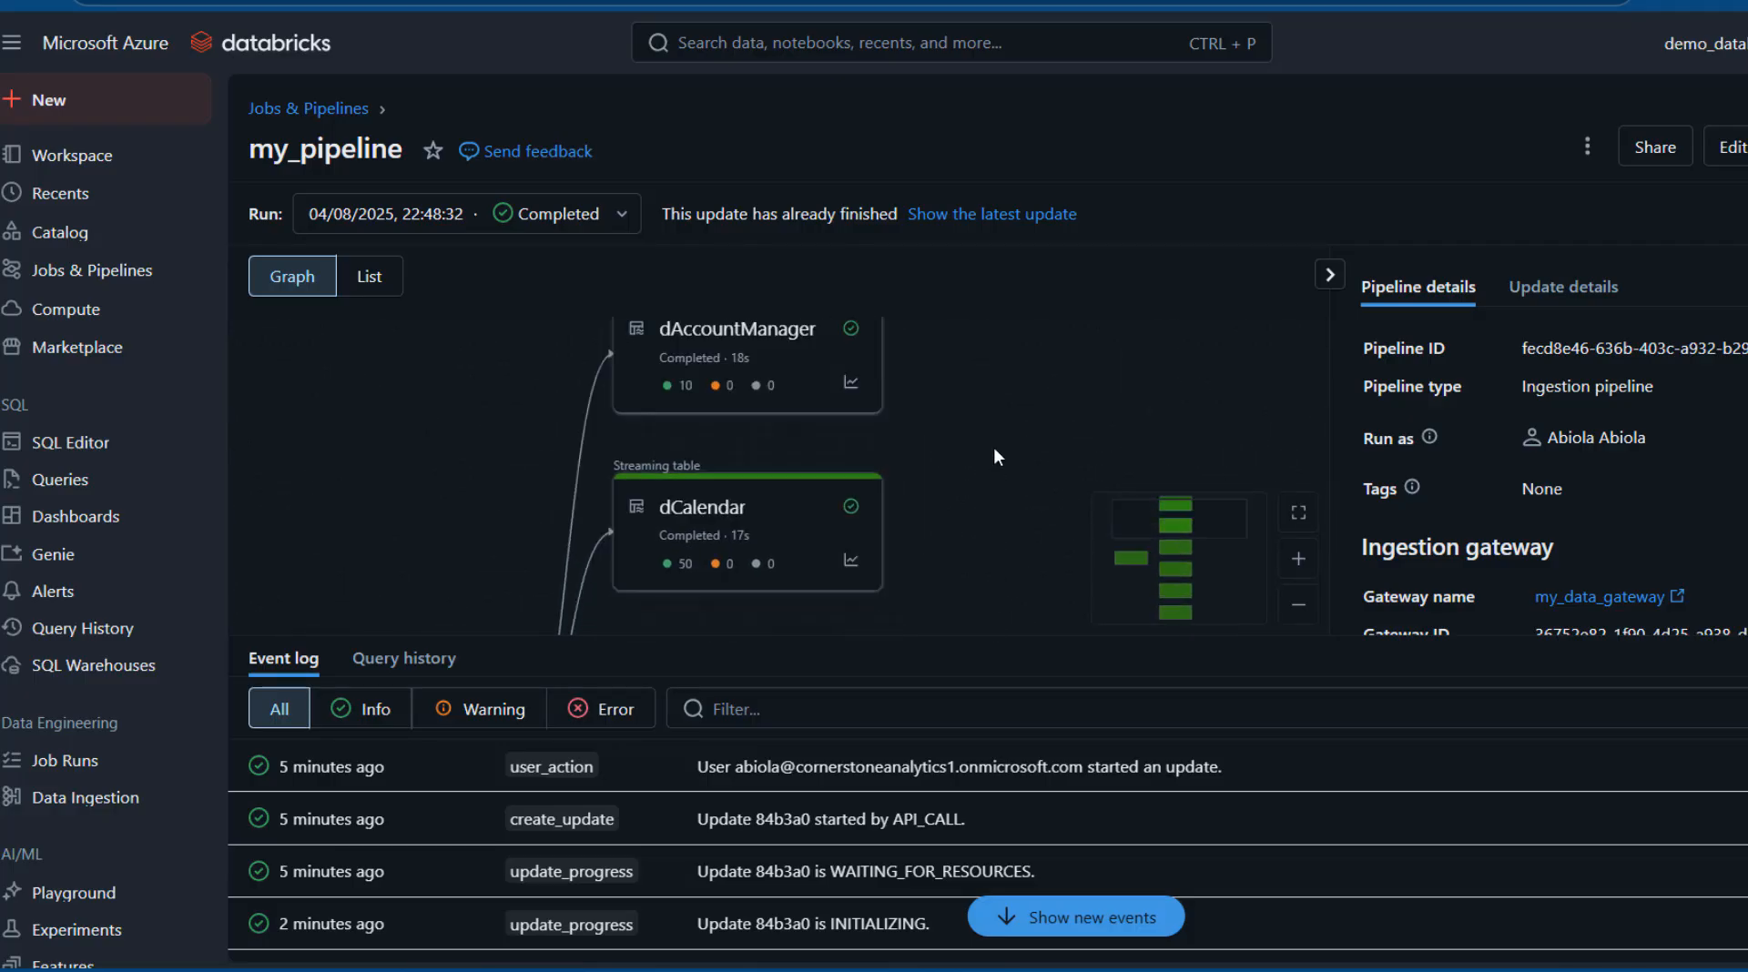
drag(1000, 411, 982, 133)
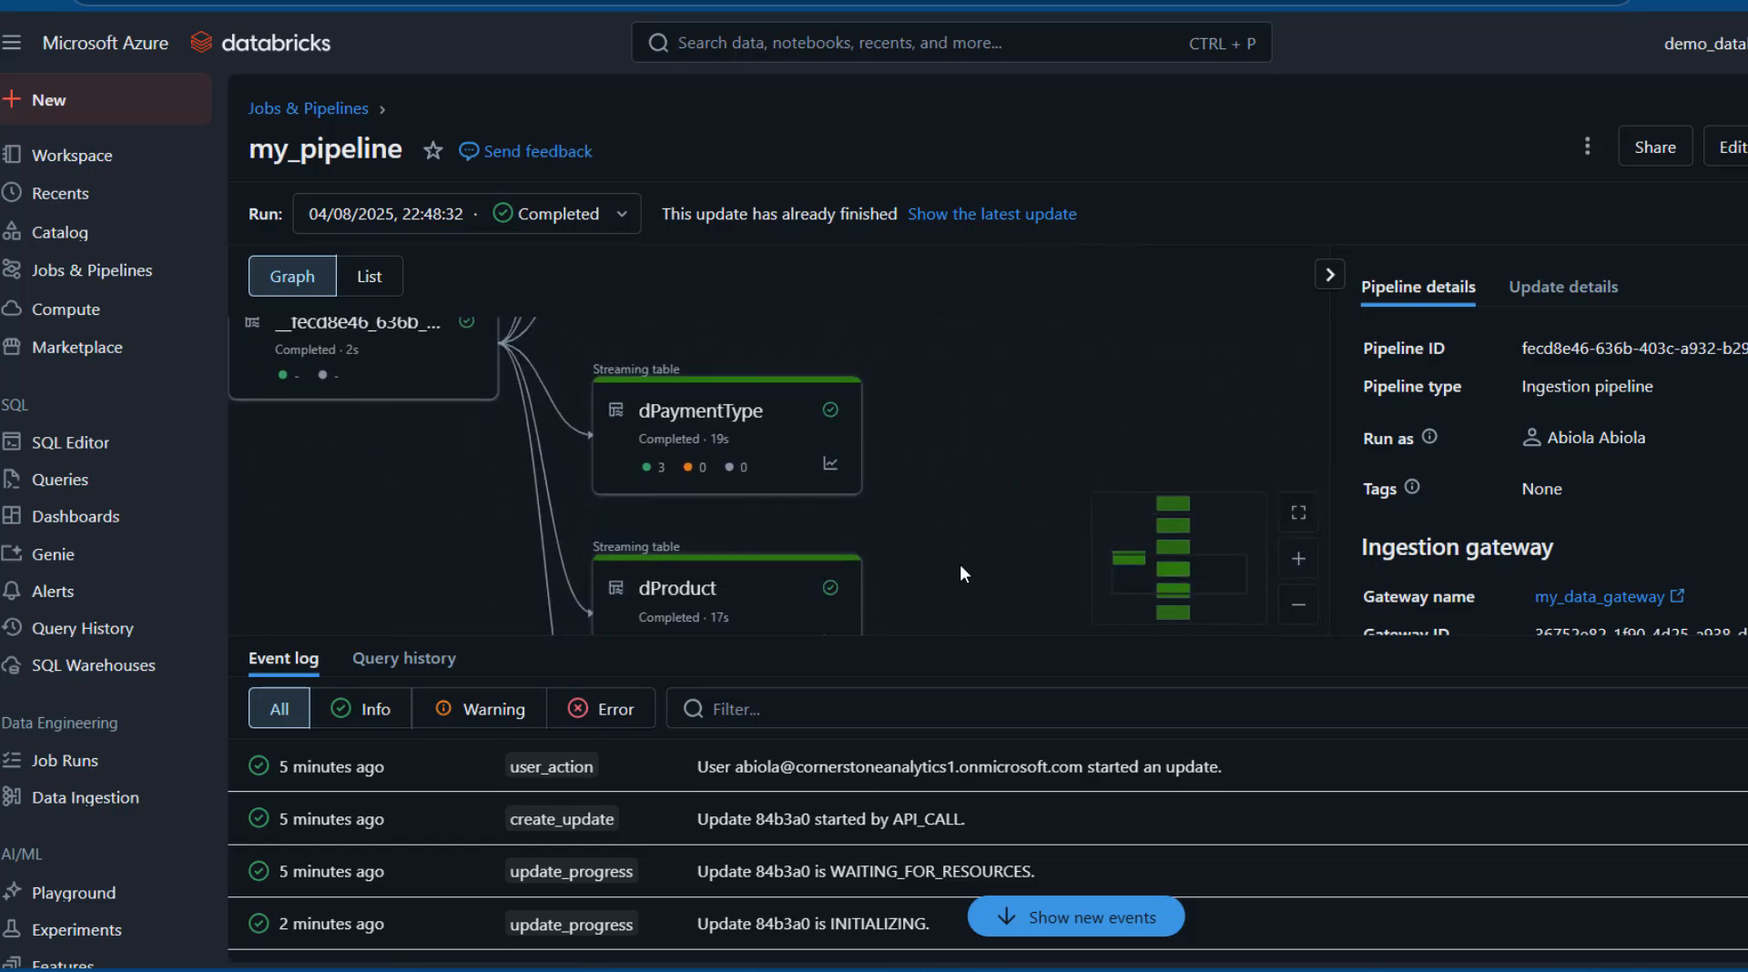
drag(959, 565, 976, 288)
drag(988, 388, 998, 383)
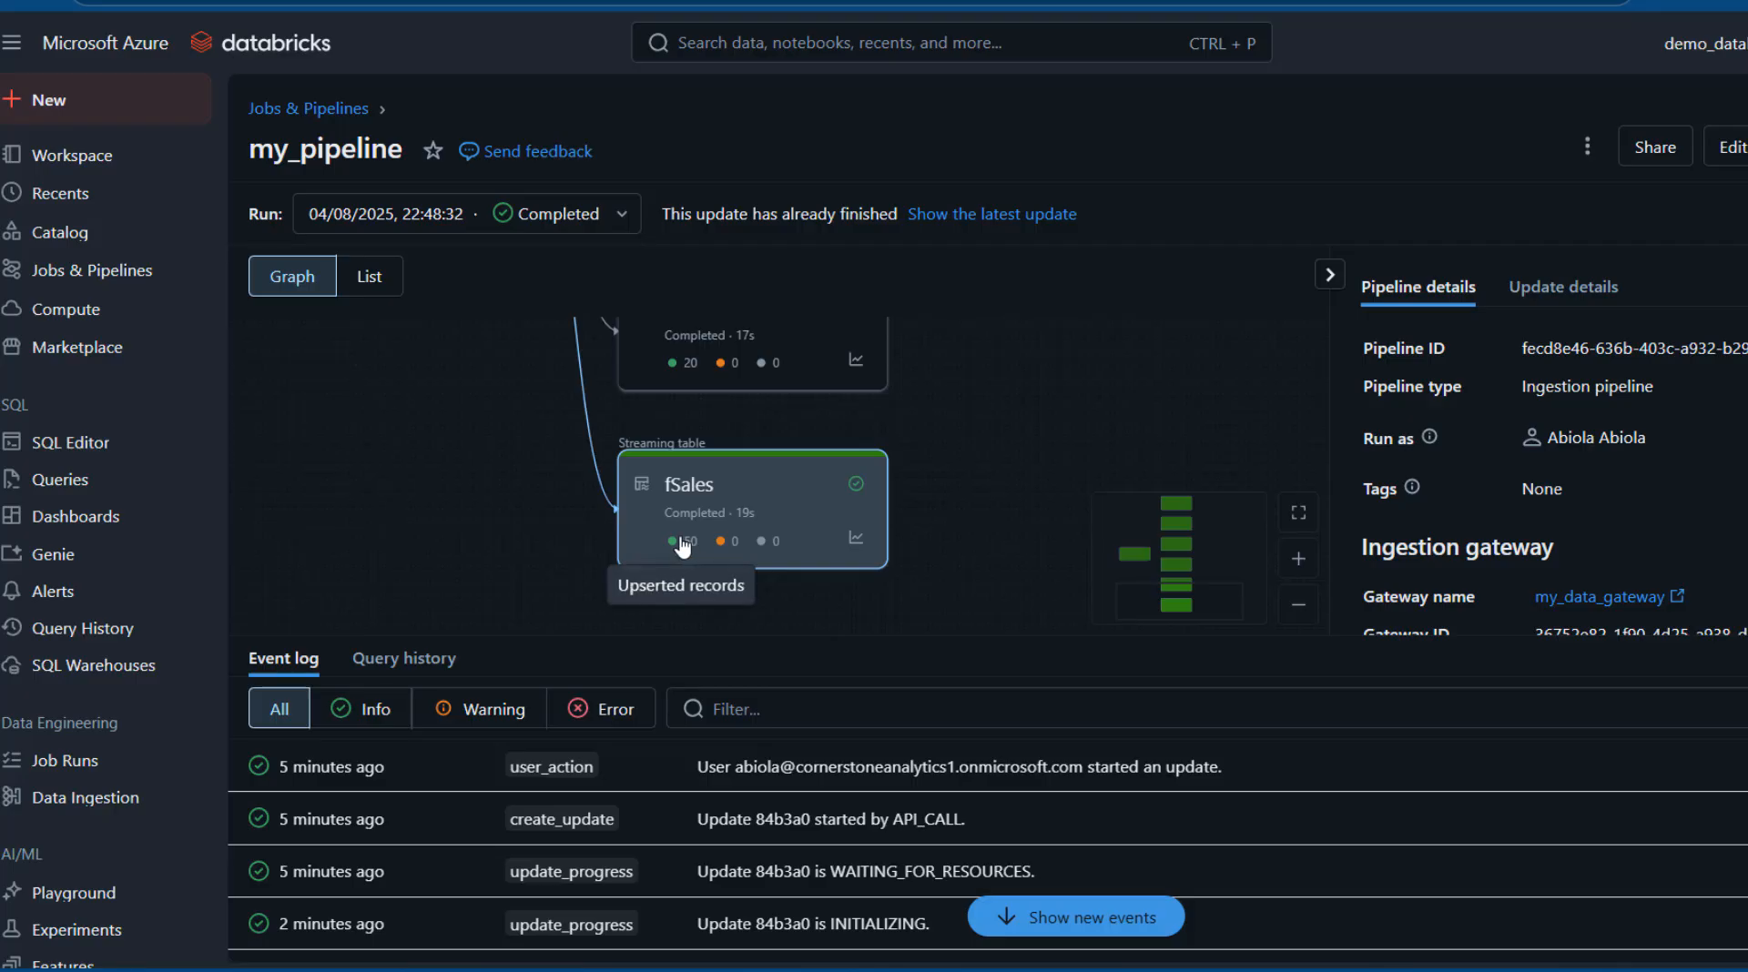
drag(1018, 420, 1007, 580)
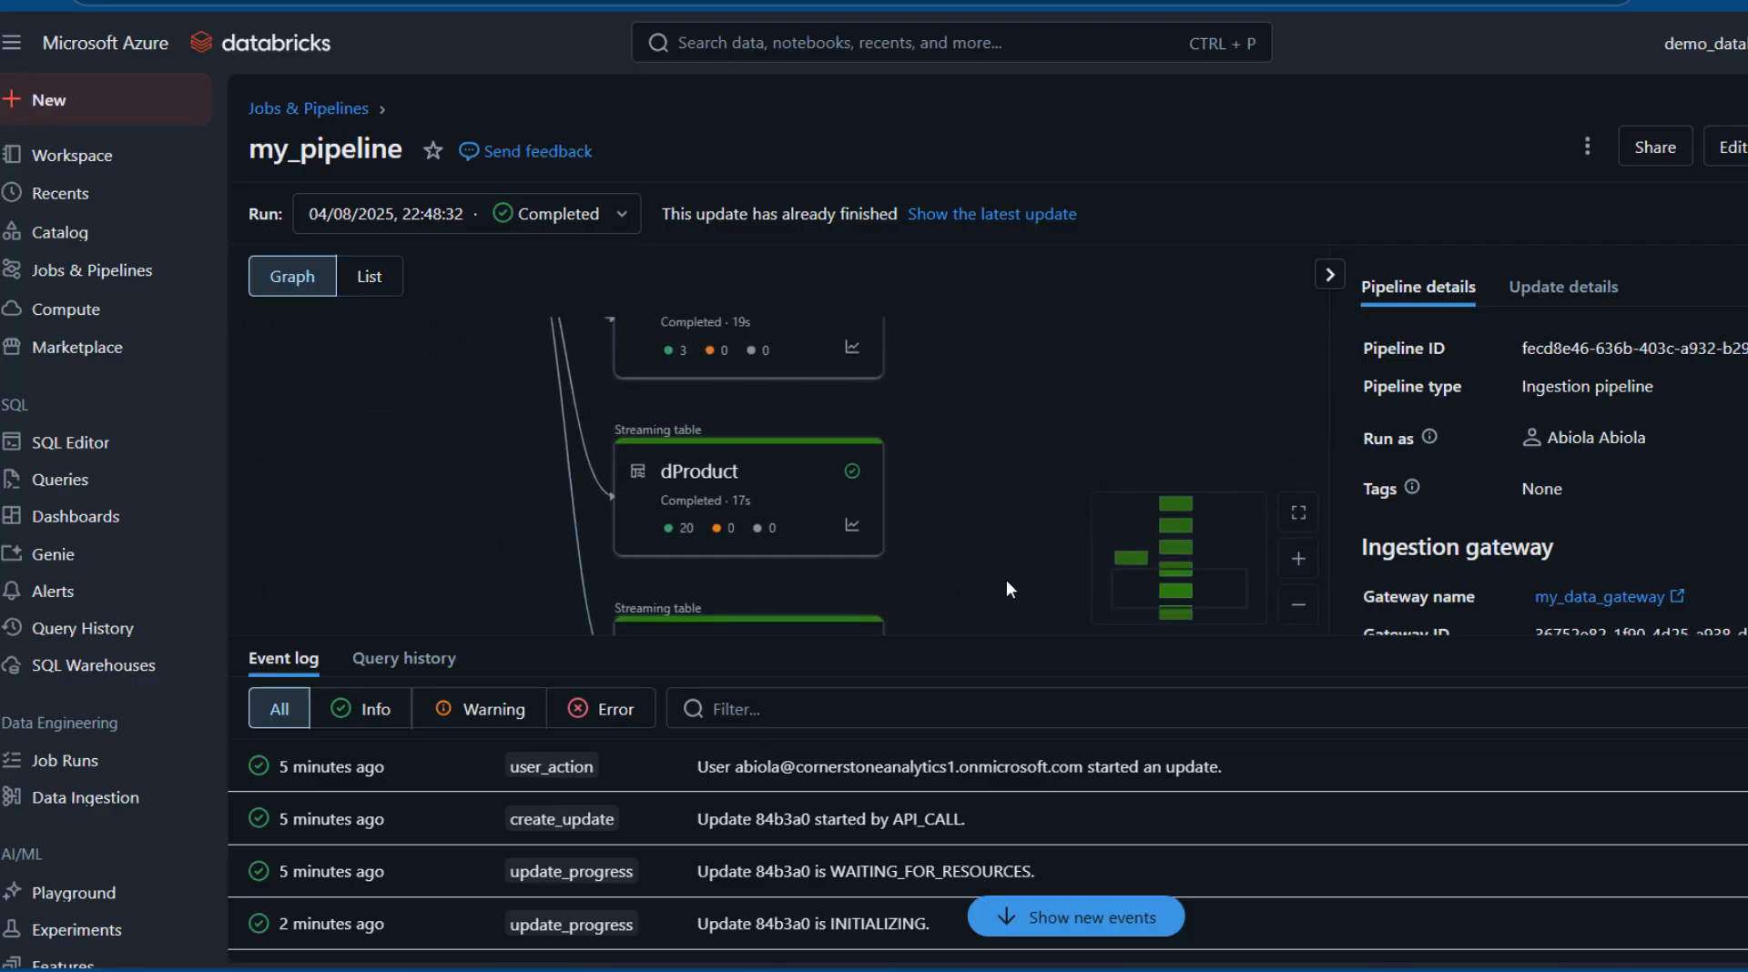
click(966, 701)
drag(1030, 433, 1029, 456)
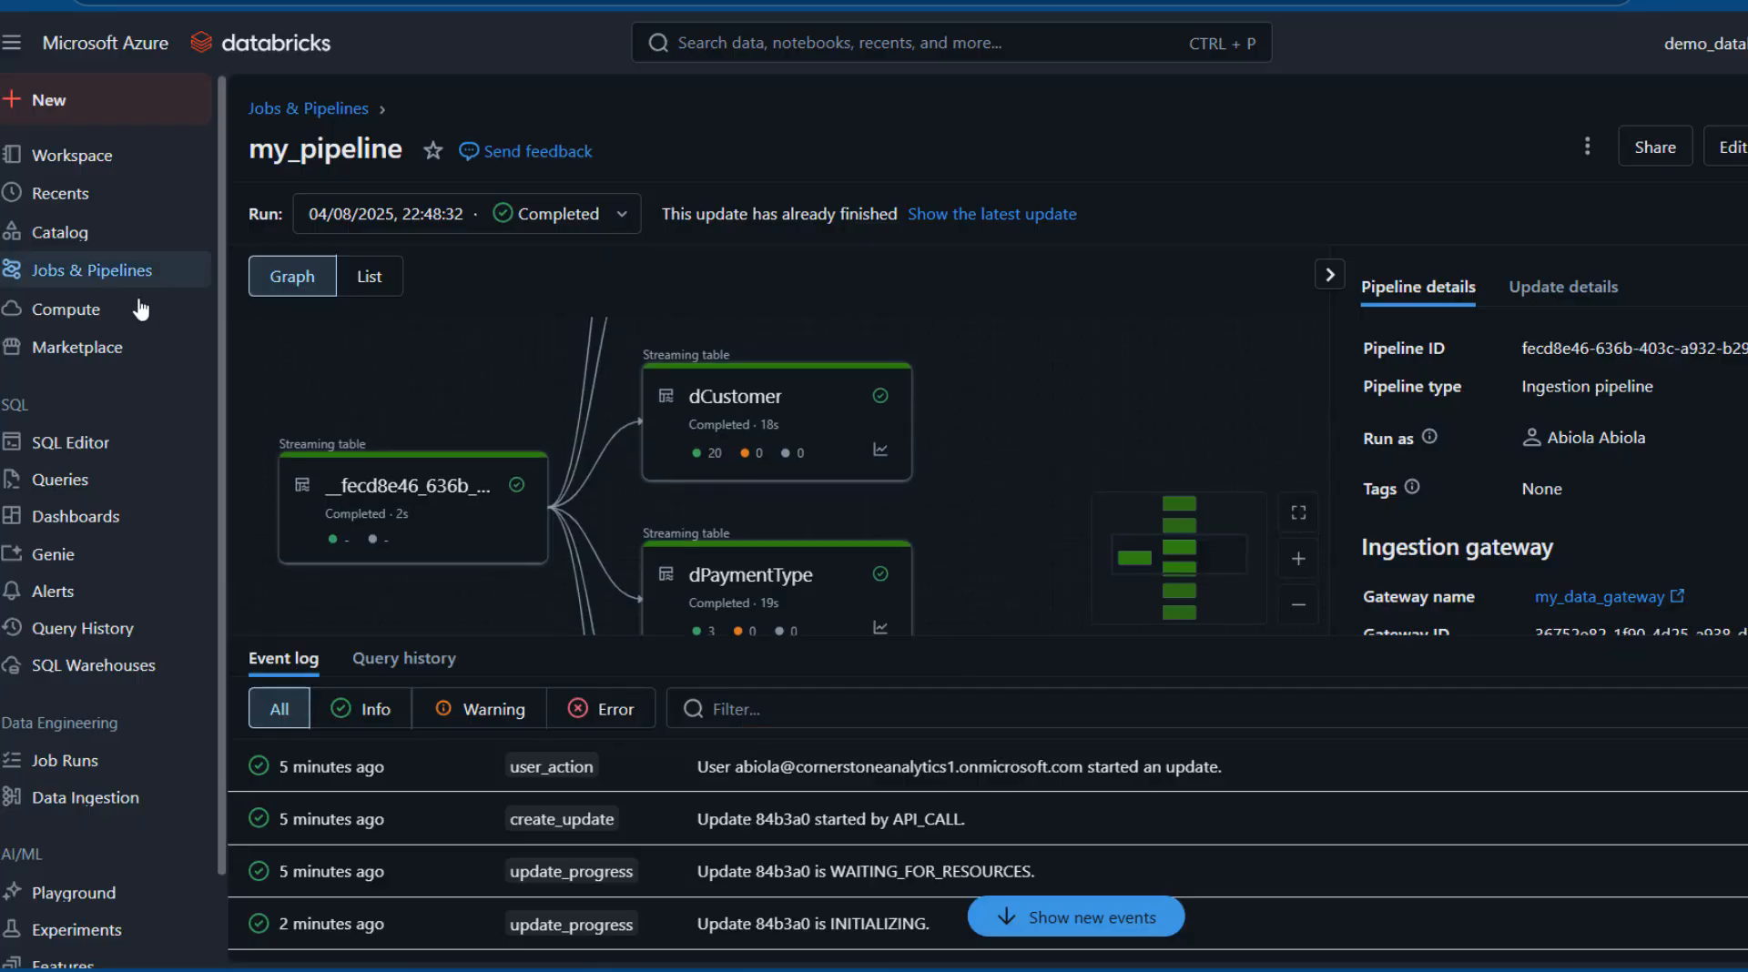
Browse the catalog to lakeflow_uc's landing_zone schema and list its tables and volumes
click(67, 238)
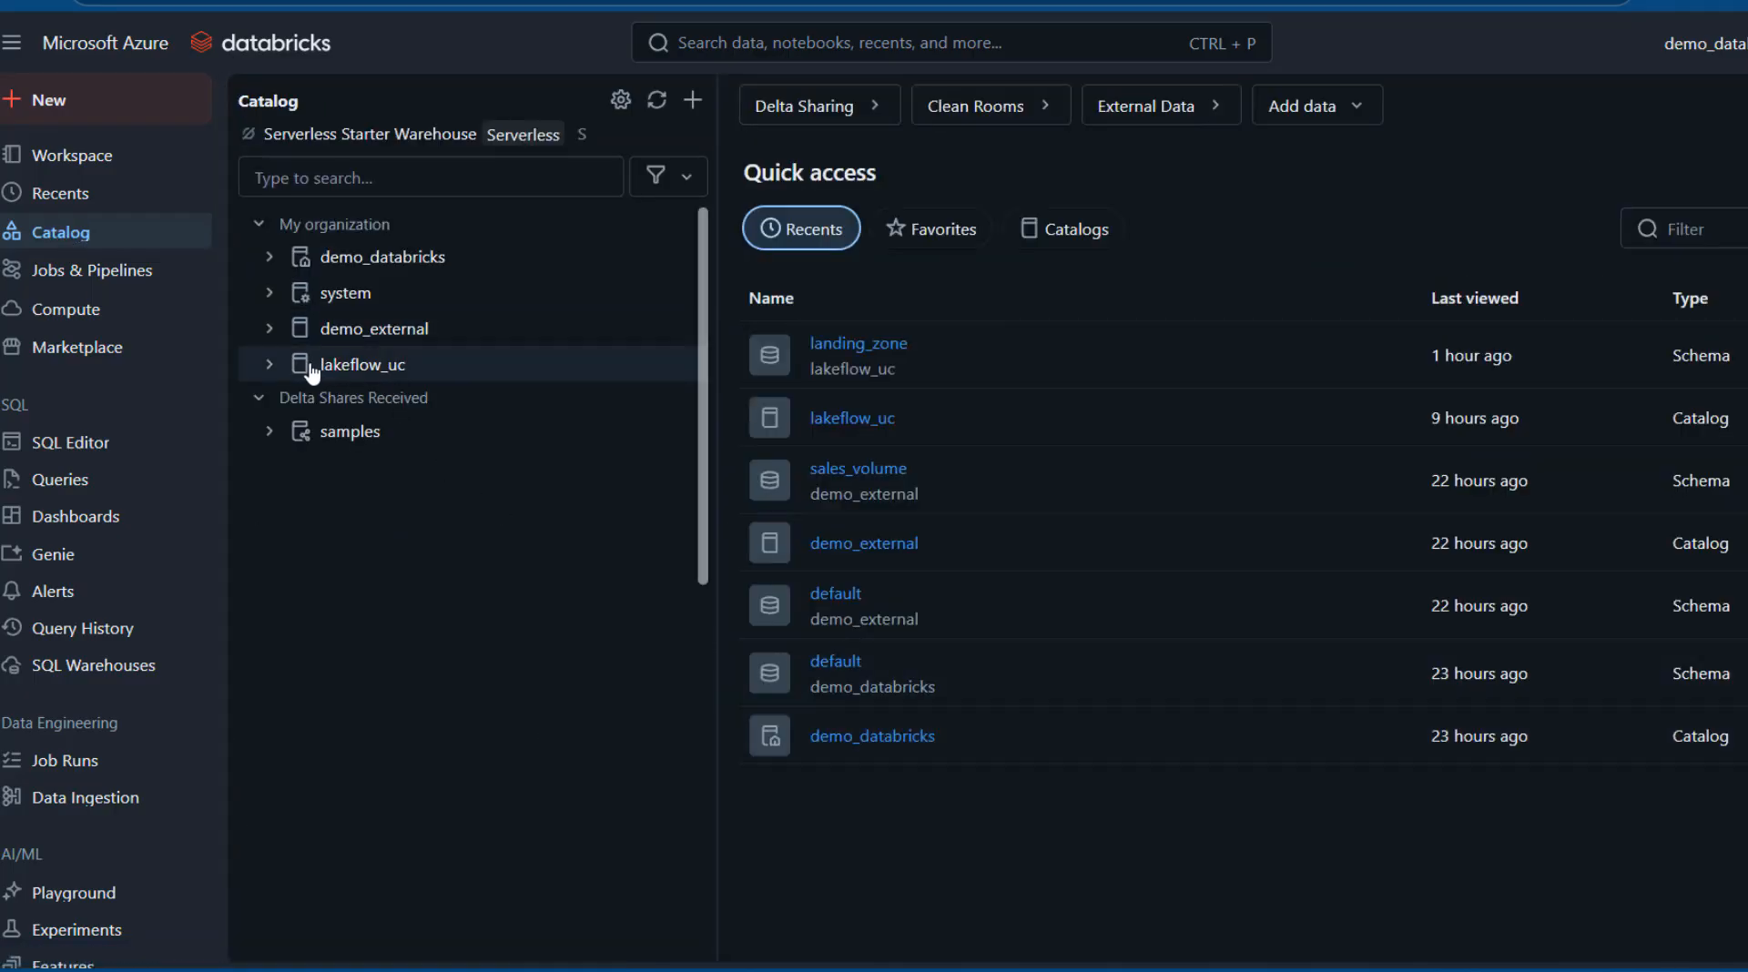
click(272, 365)
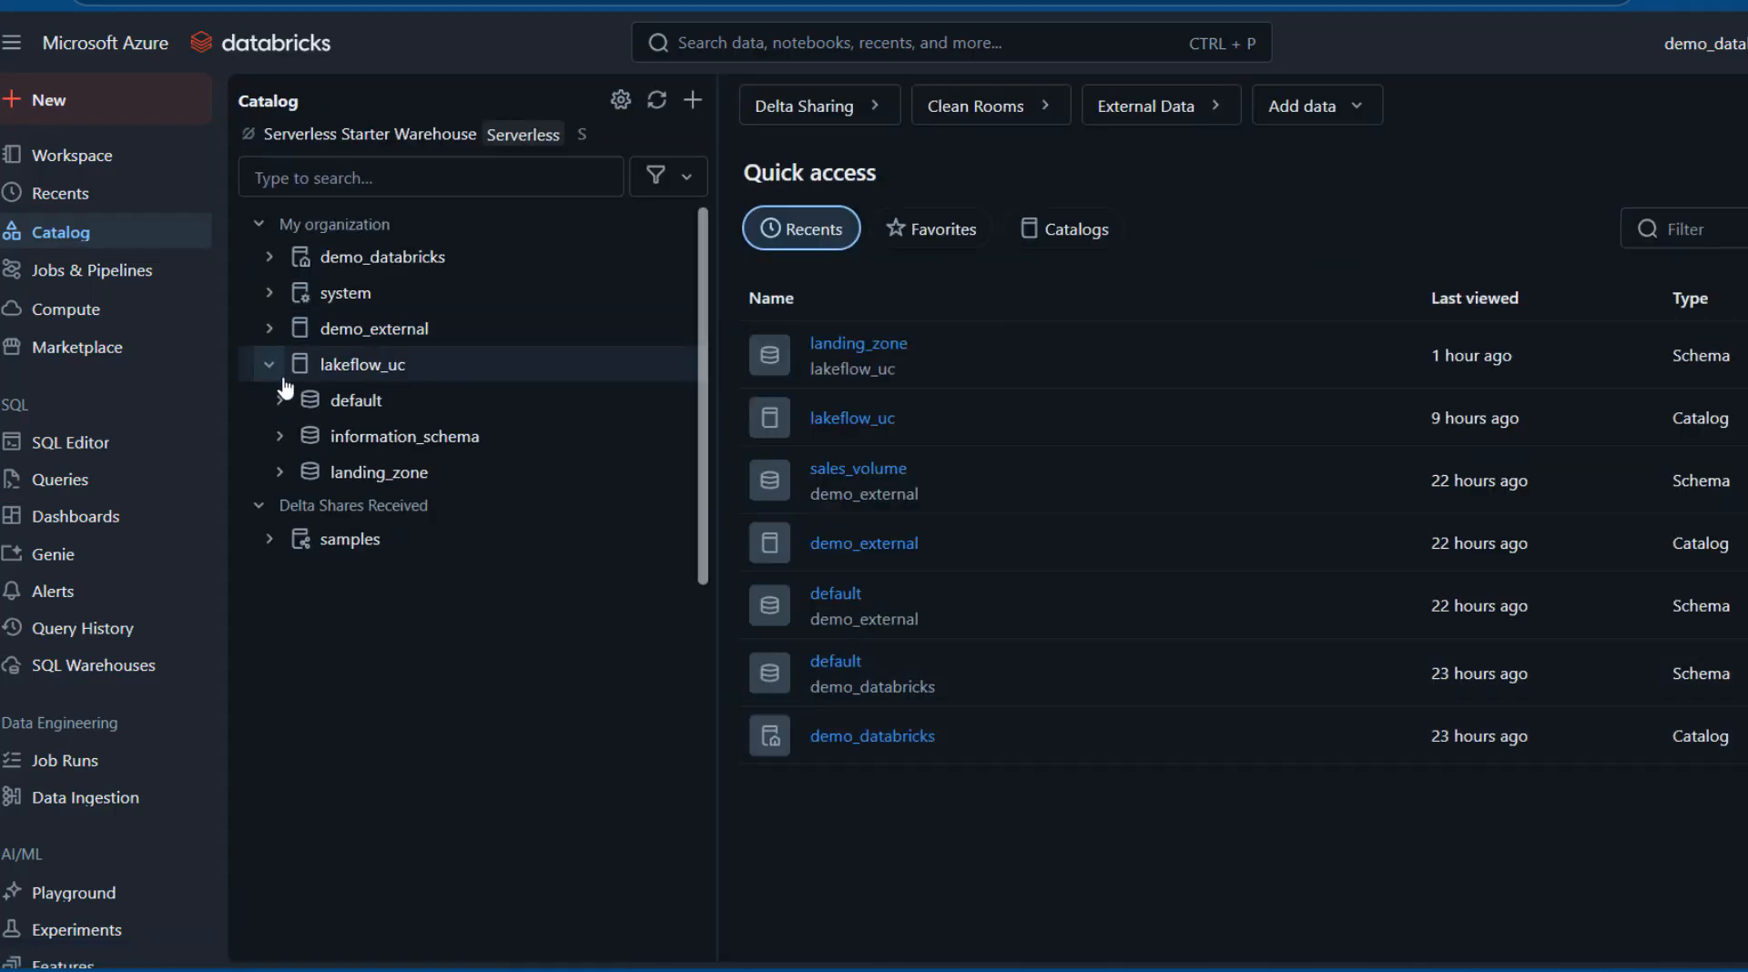
click(281, 473)
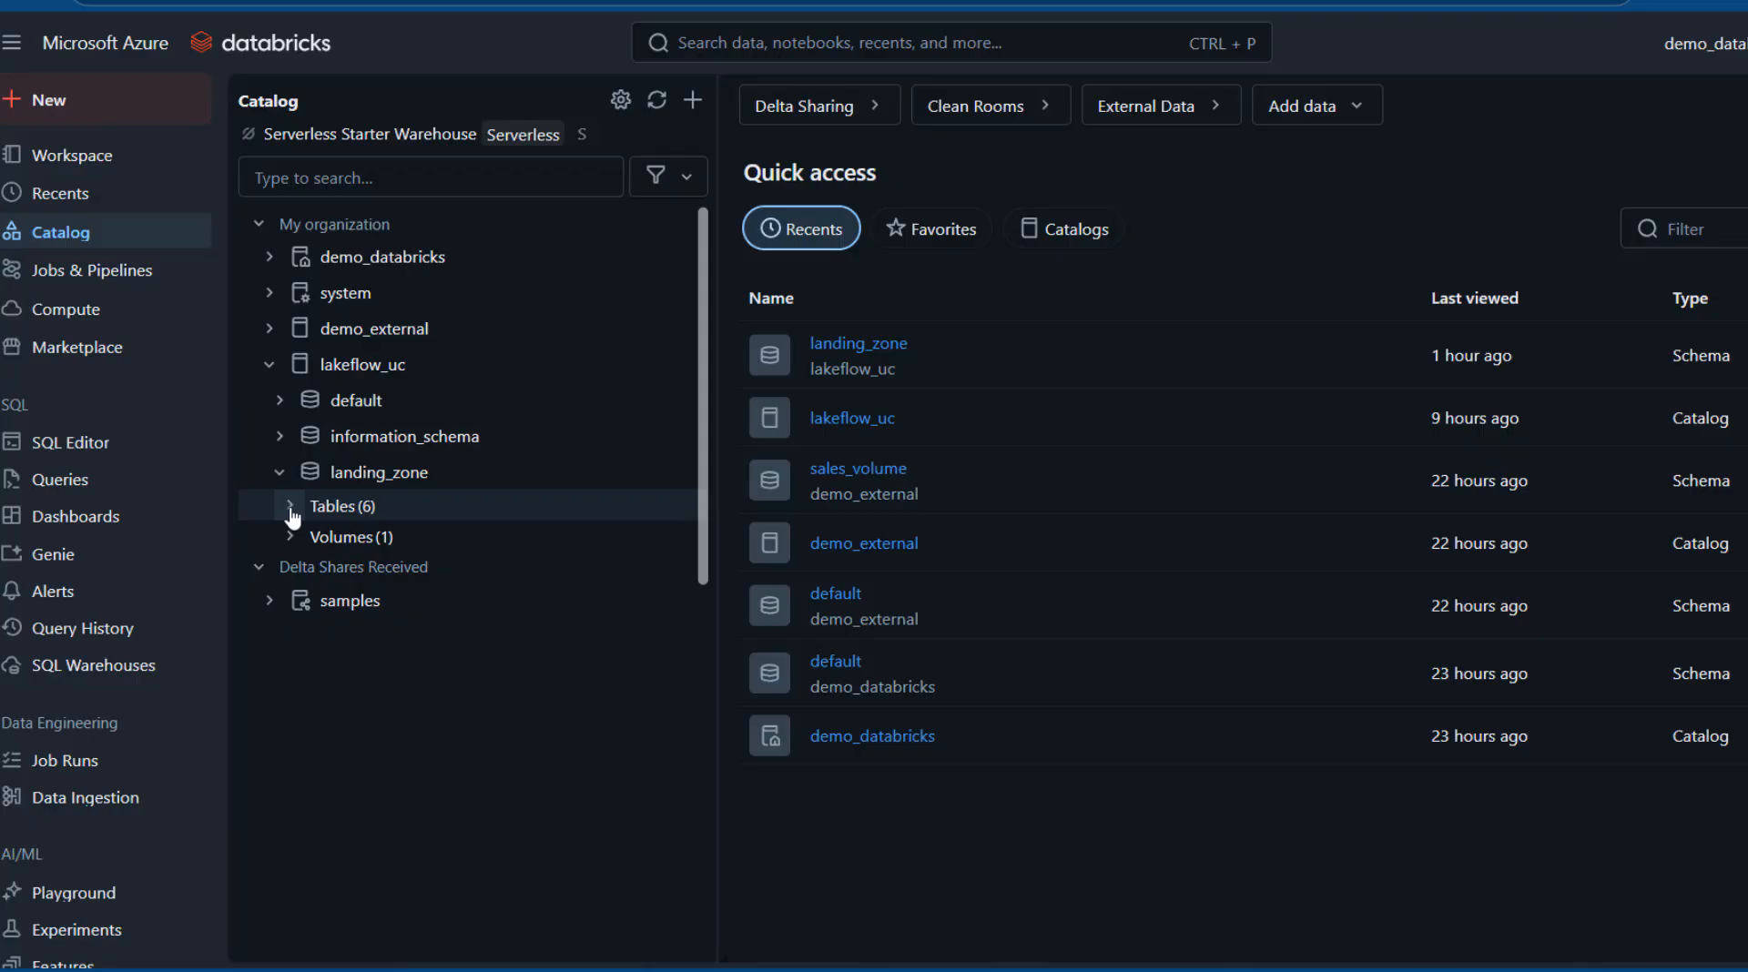
click(290, 507)
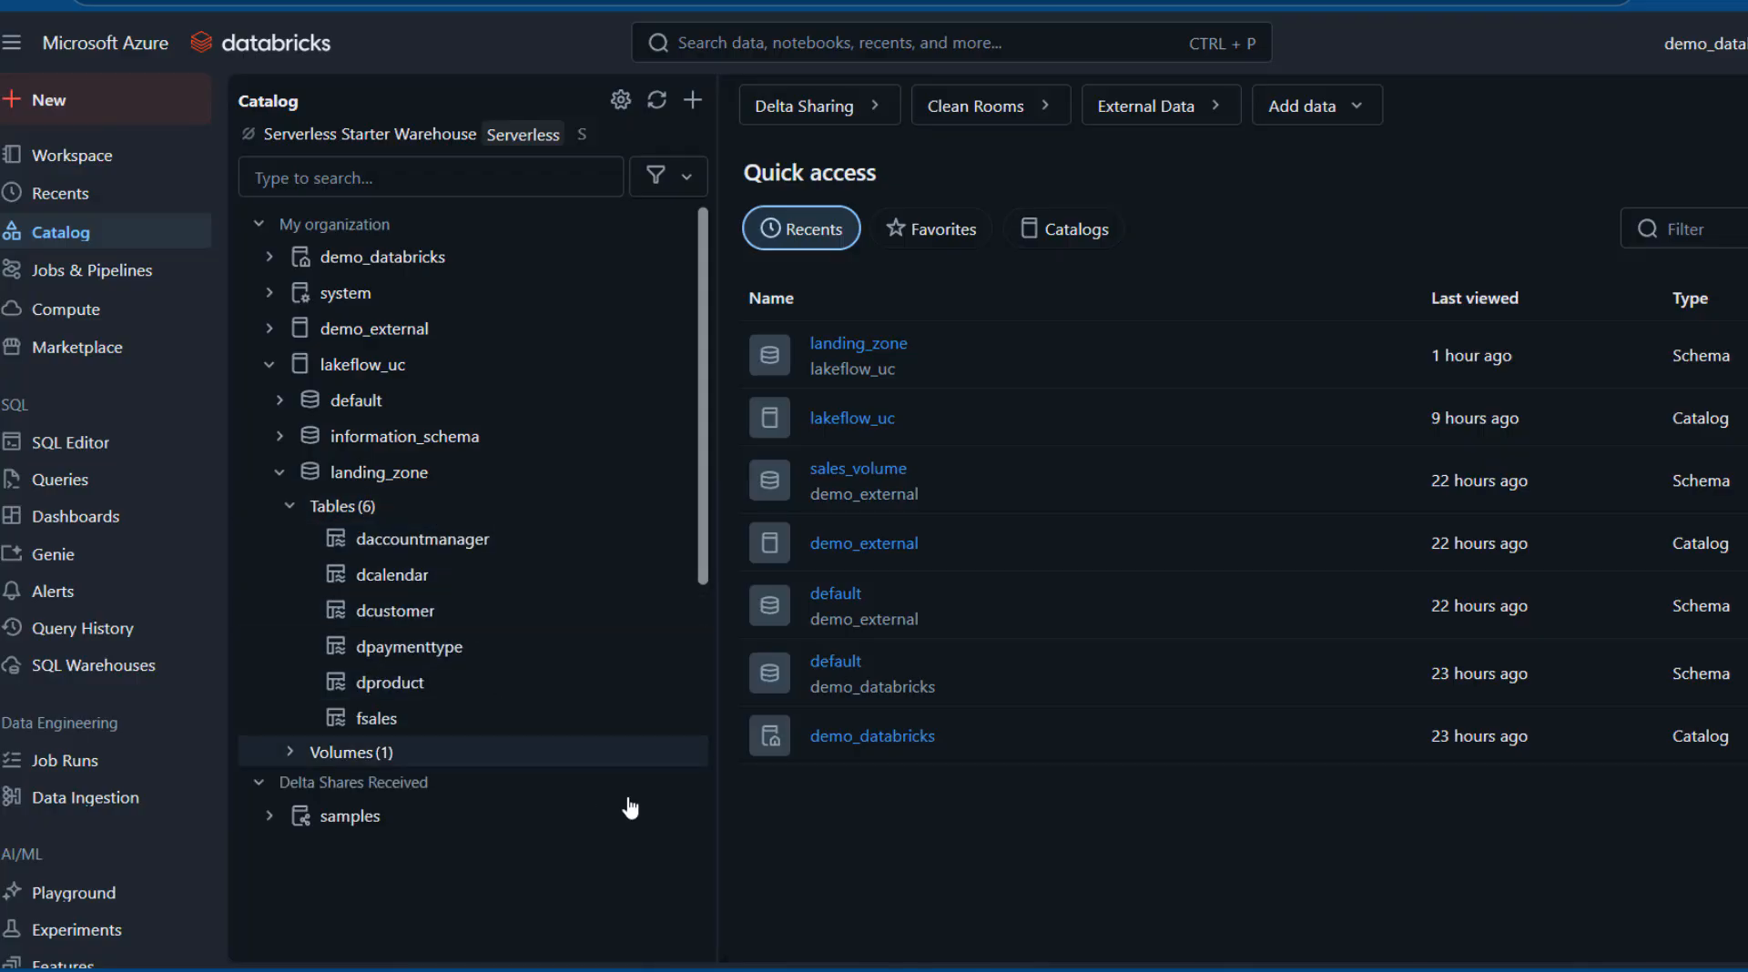
click(291, 751)
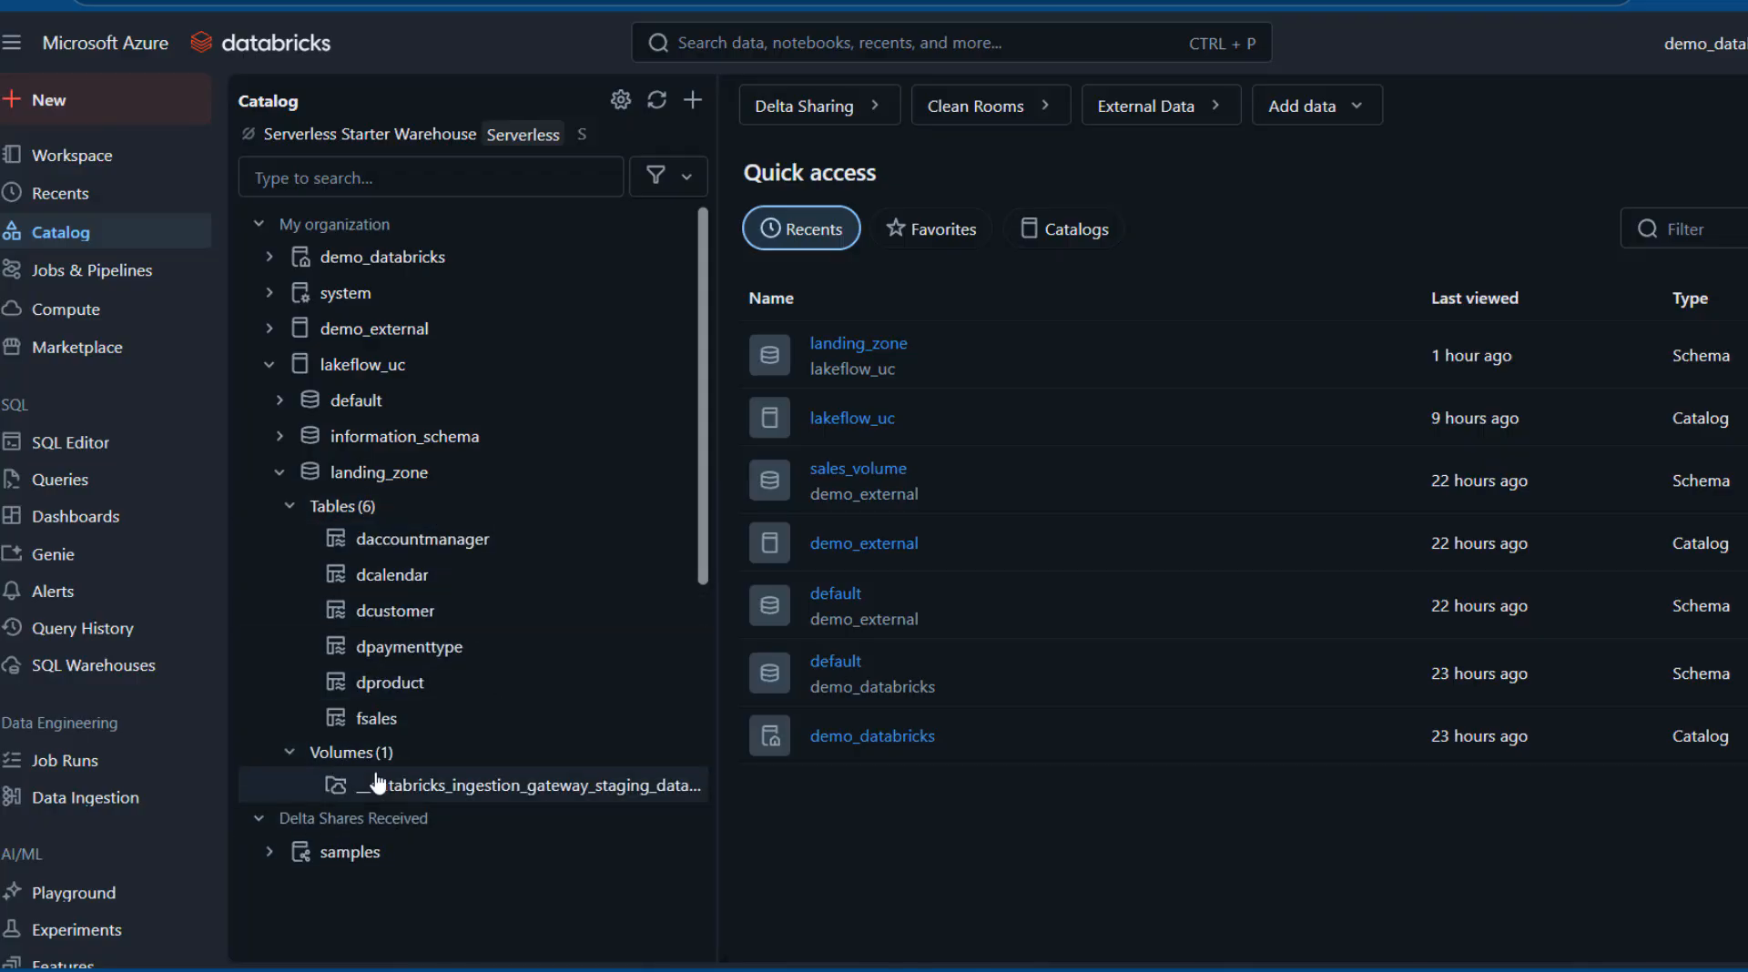
mouse_move(378, 783)
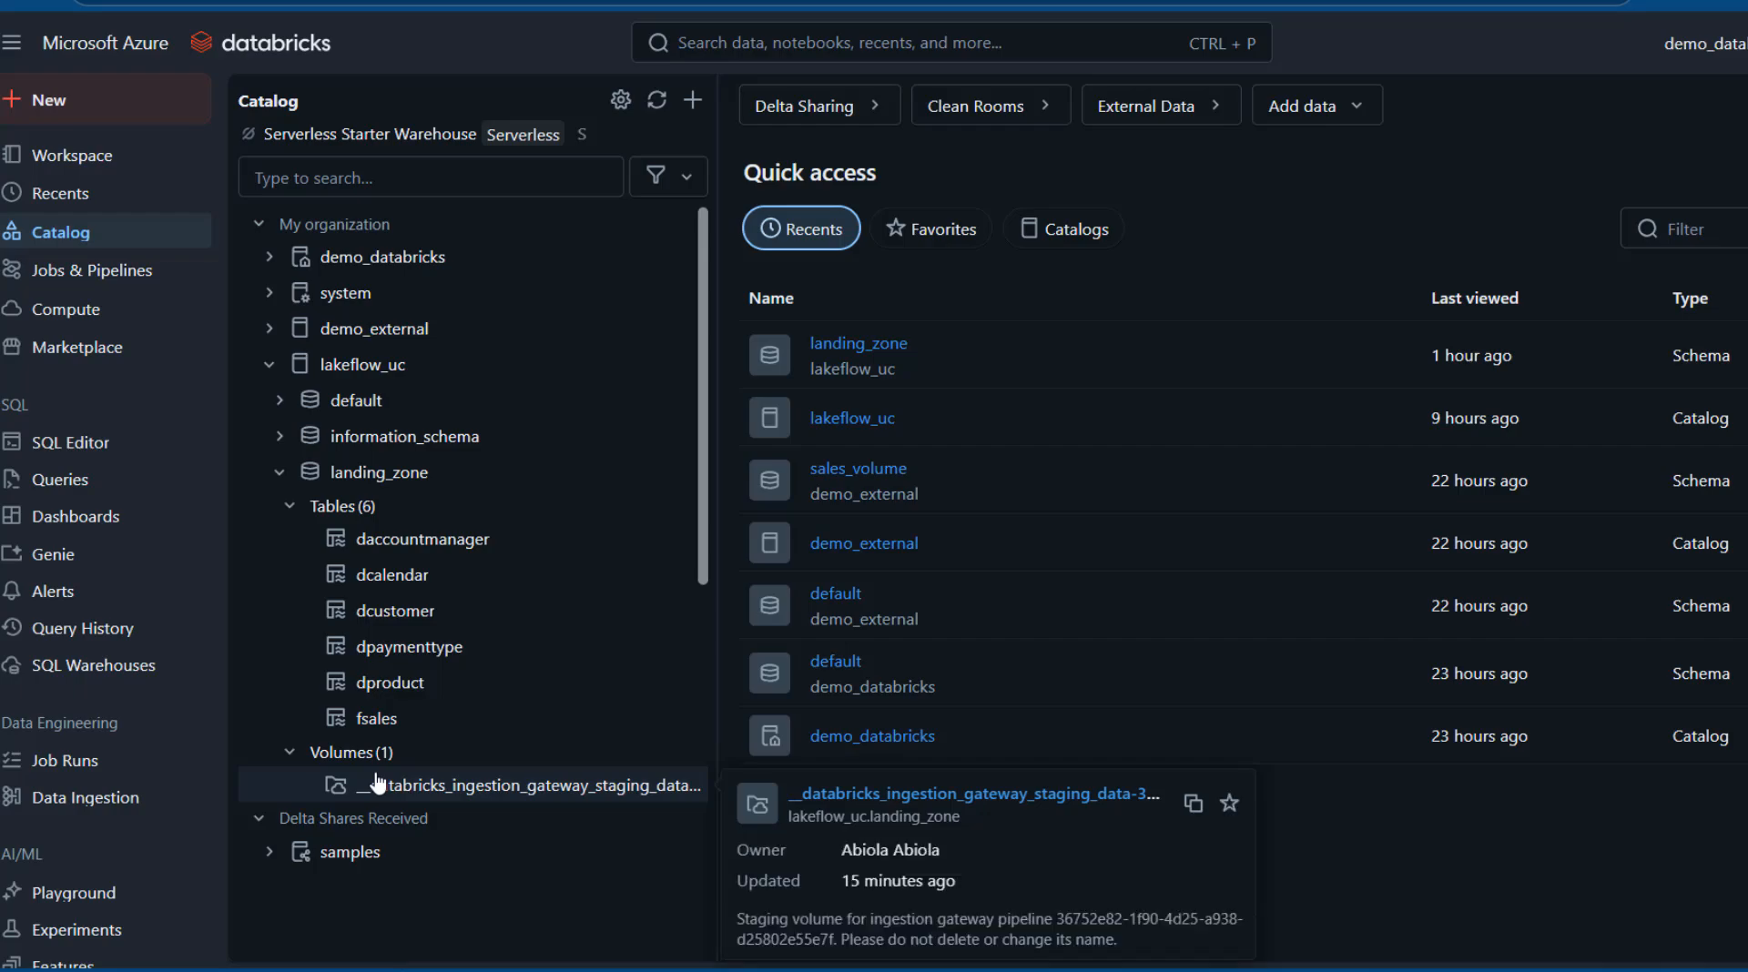
Open the ingestion gateway staging volume and browse its files to the snapshot folder for cornerstone_db's dbo schema
click(455, 792)
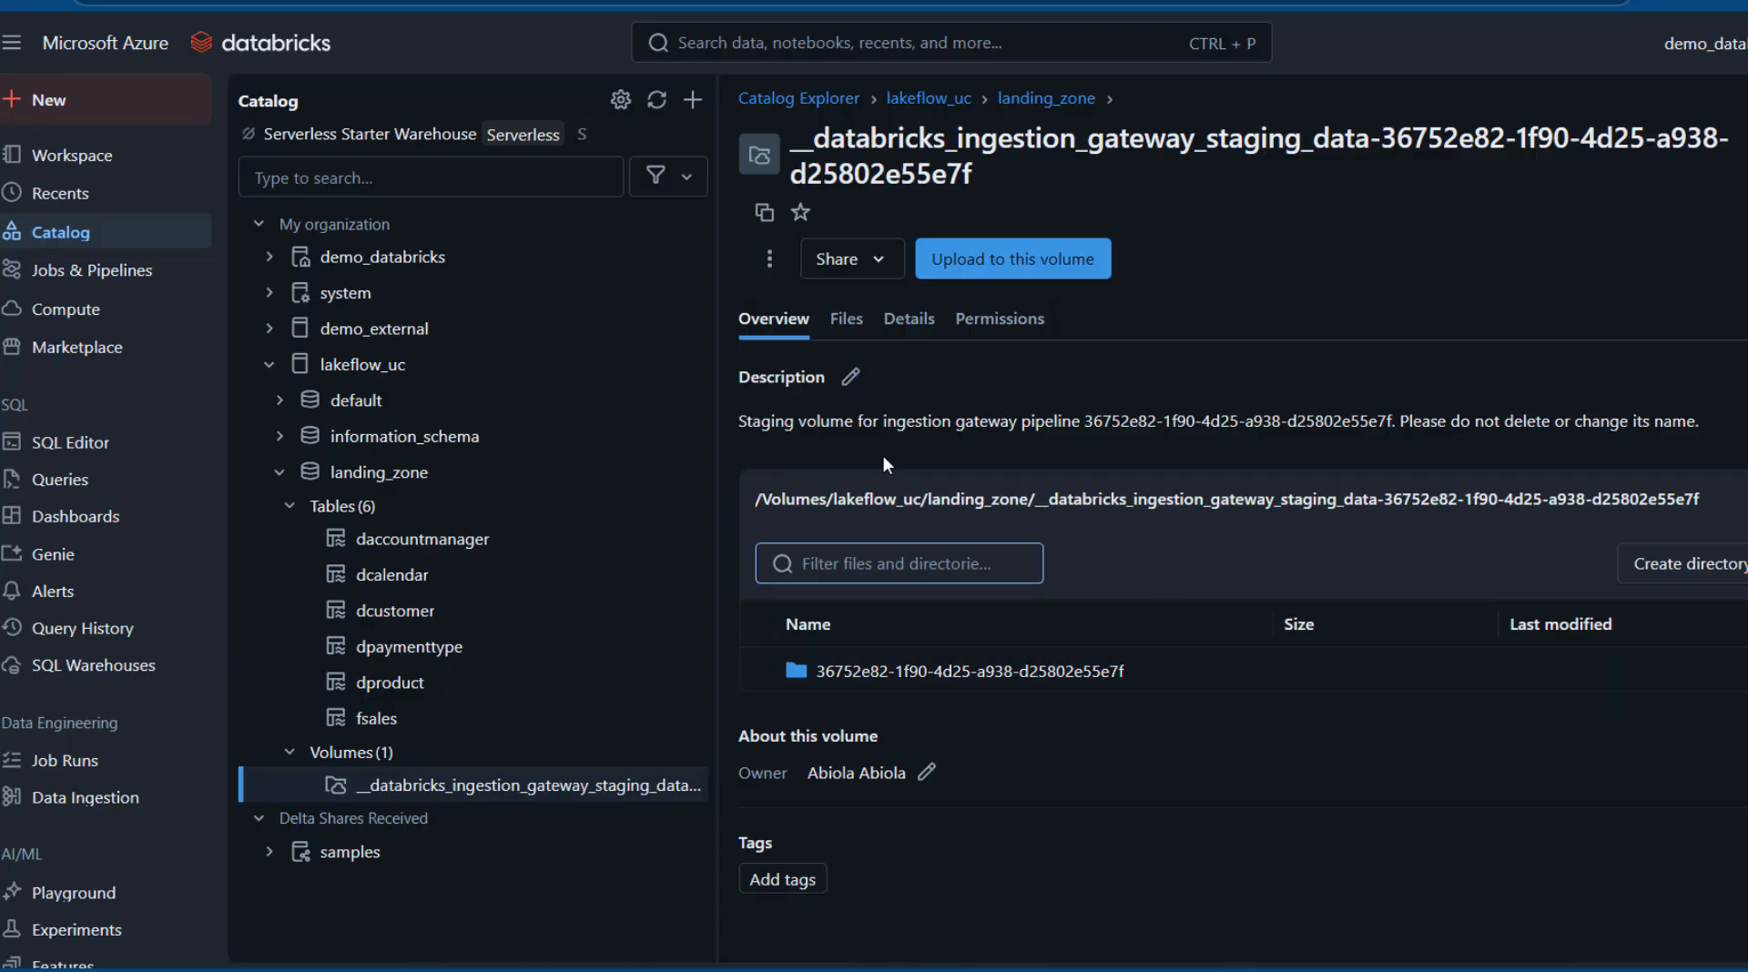
click(850, 316)
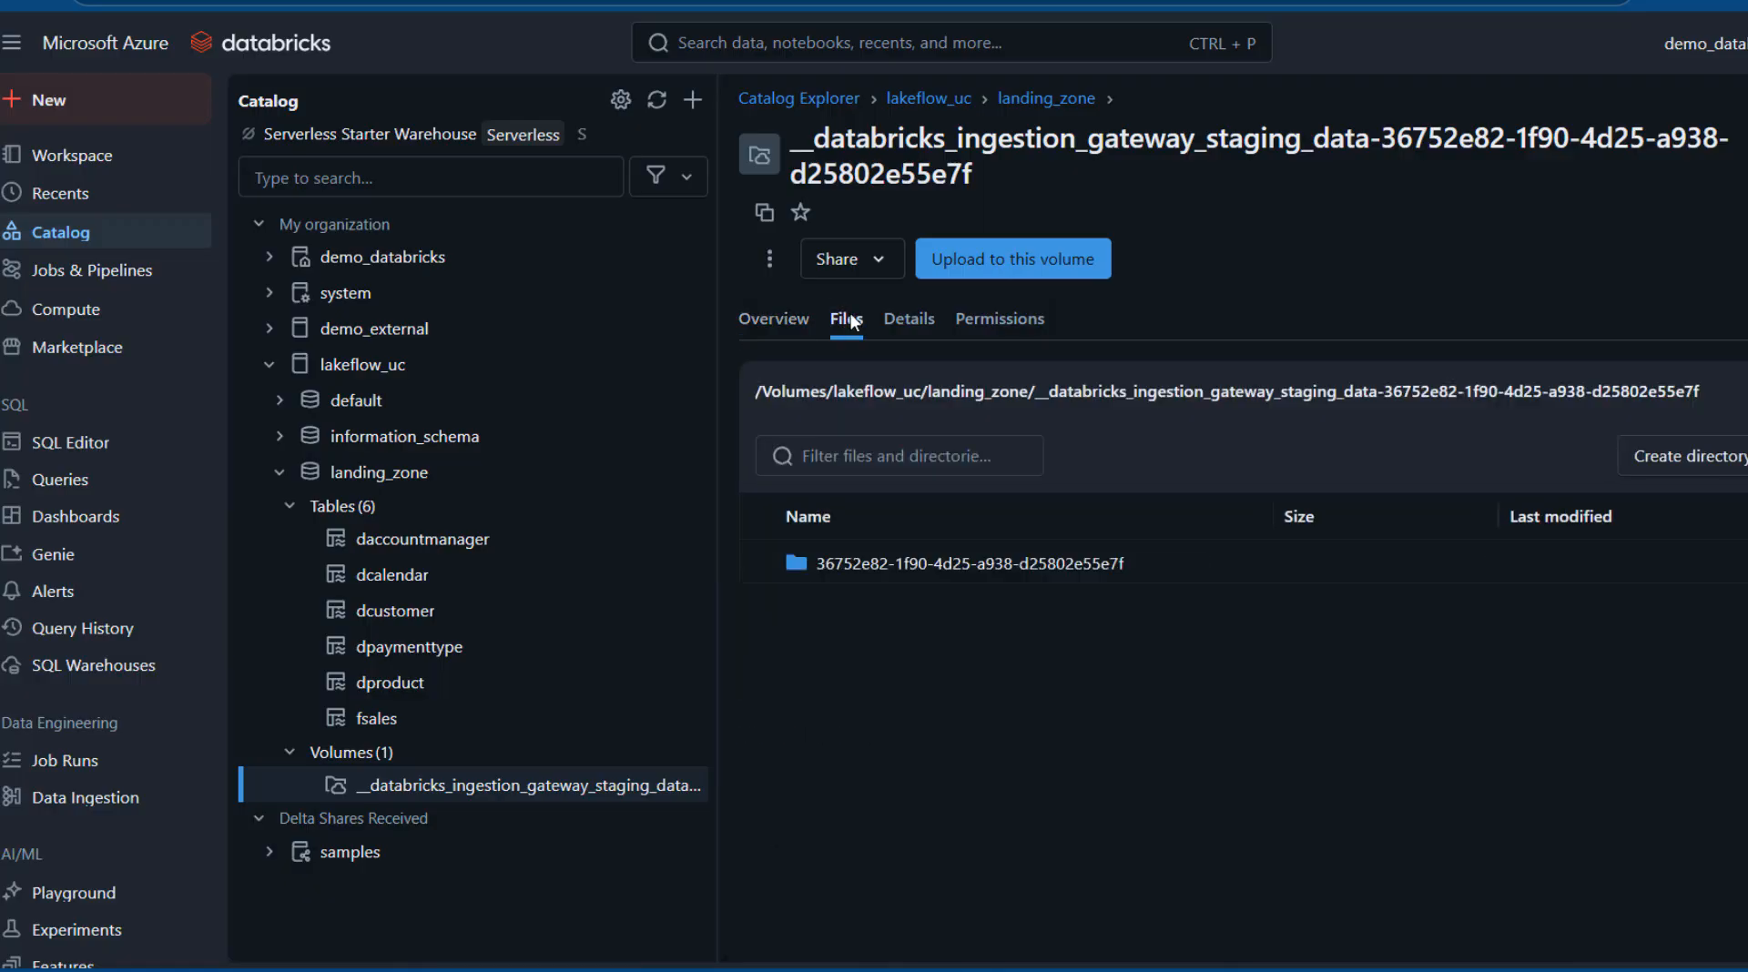
click(905, 564)
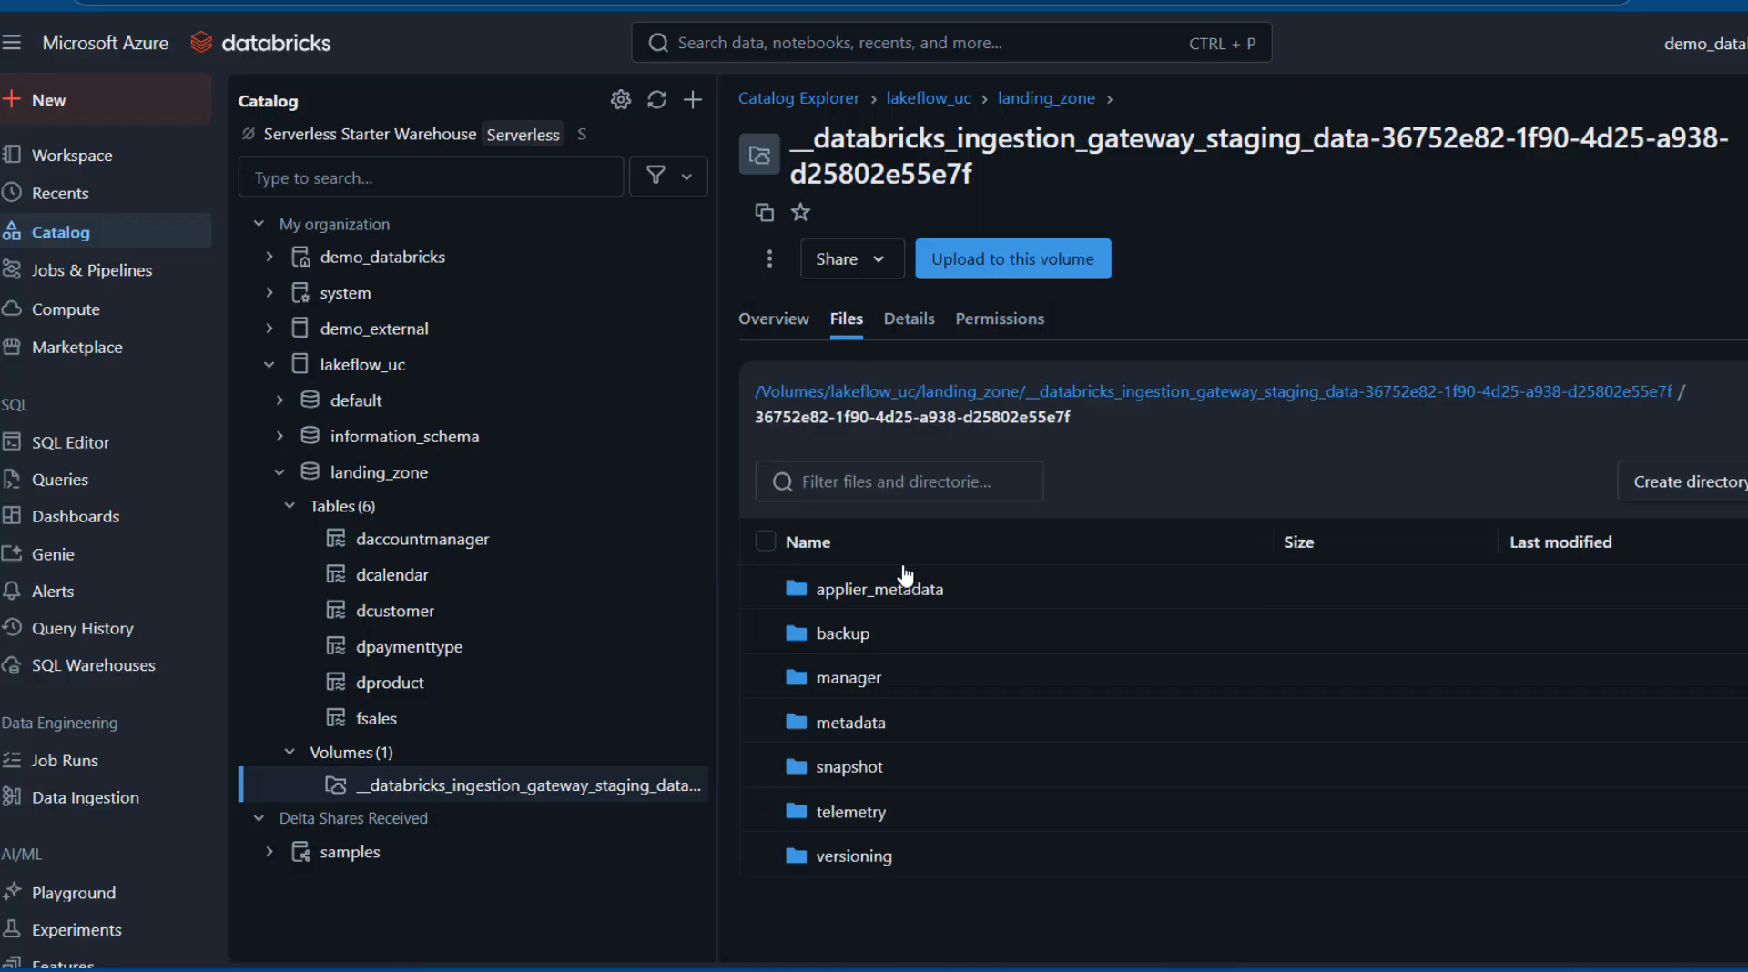
click(867, 769)
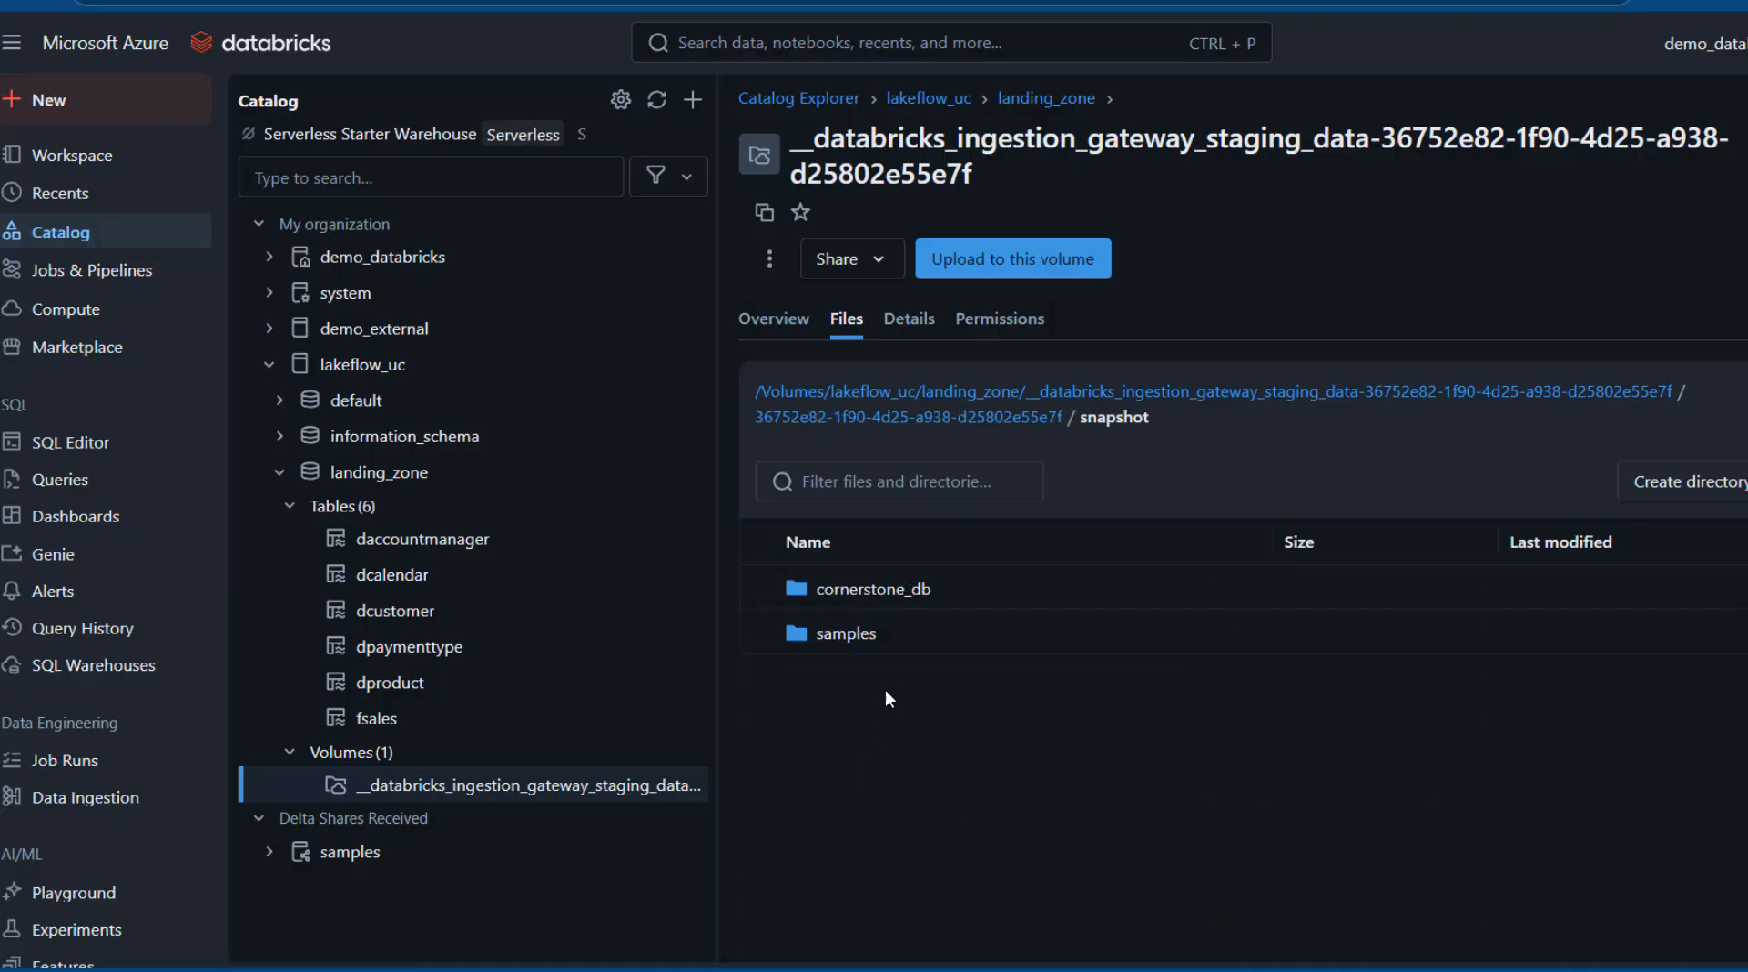
click(892, 608)
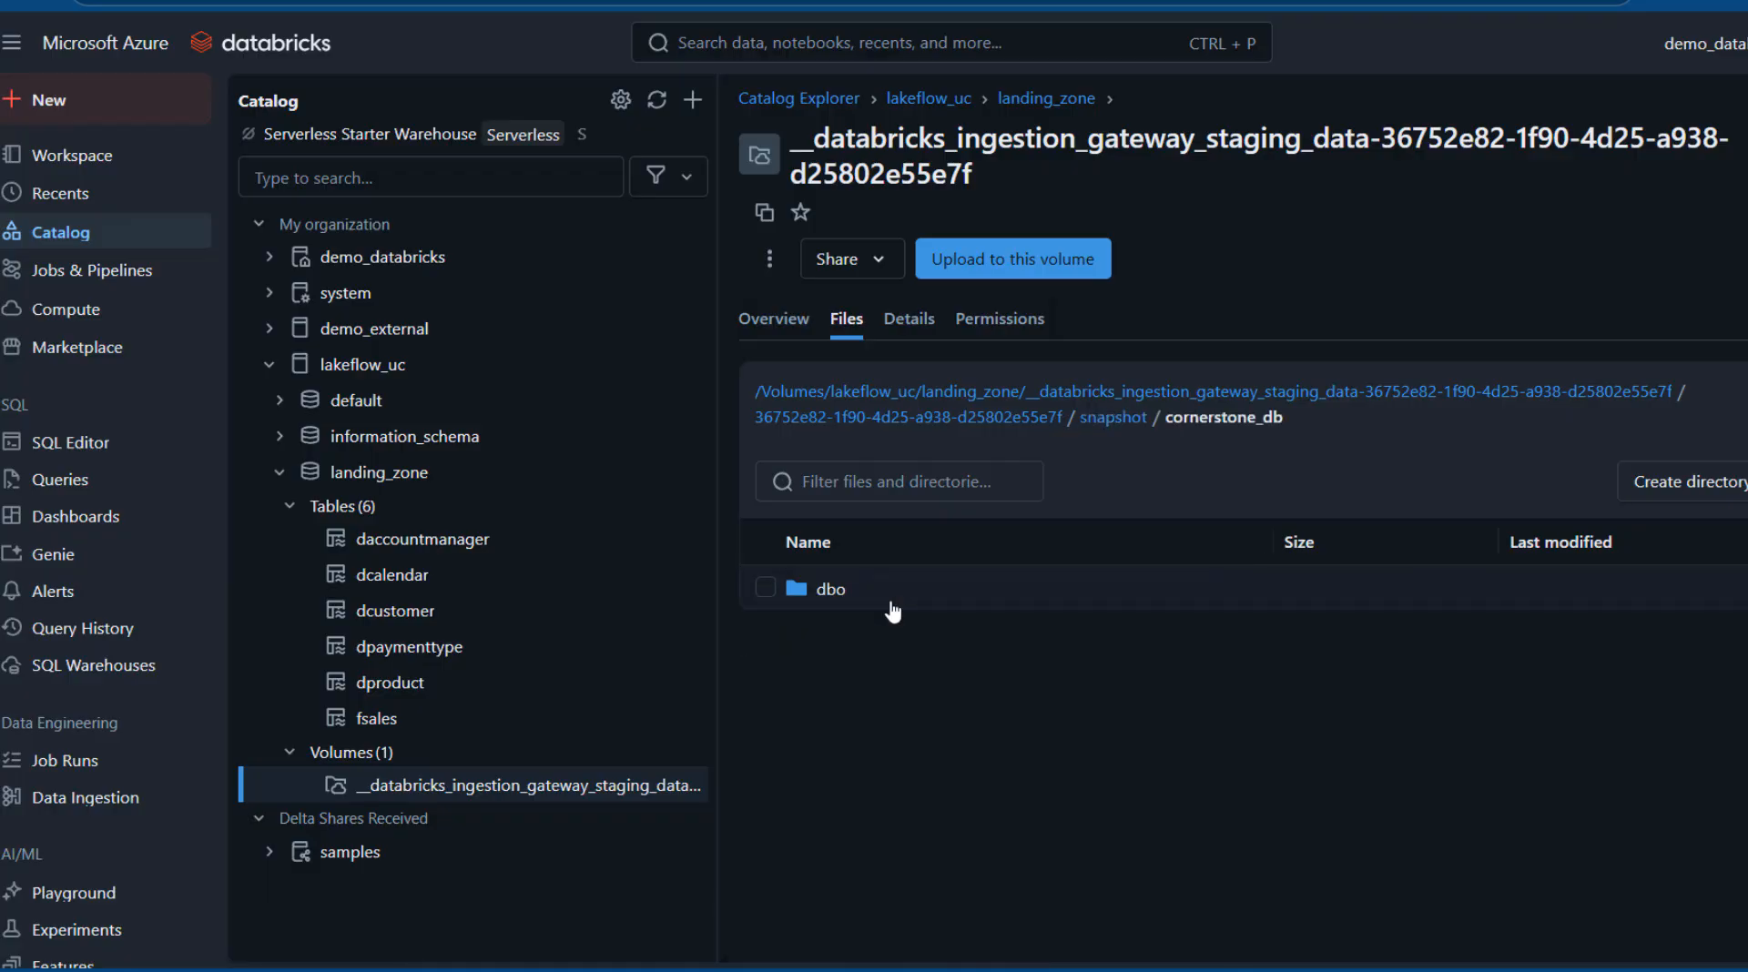
click(838, 599)
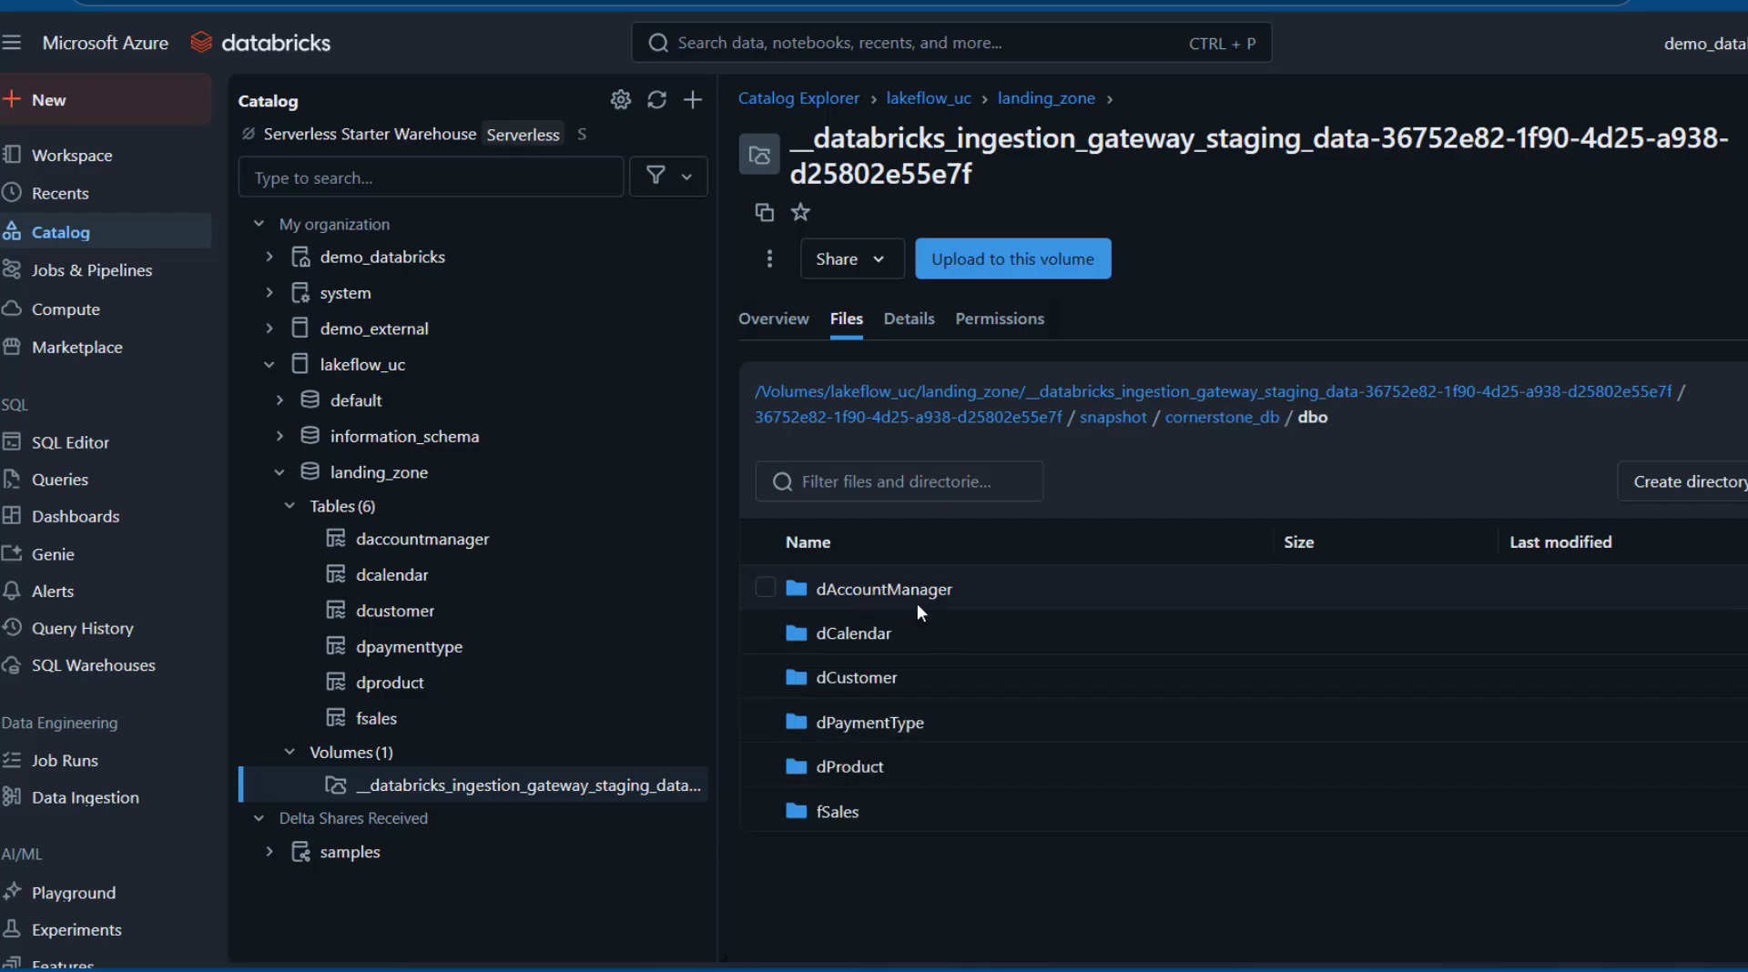
Open the parquet file inside the dAccountManager snapshot folder, and close its preview
click(886, 592)
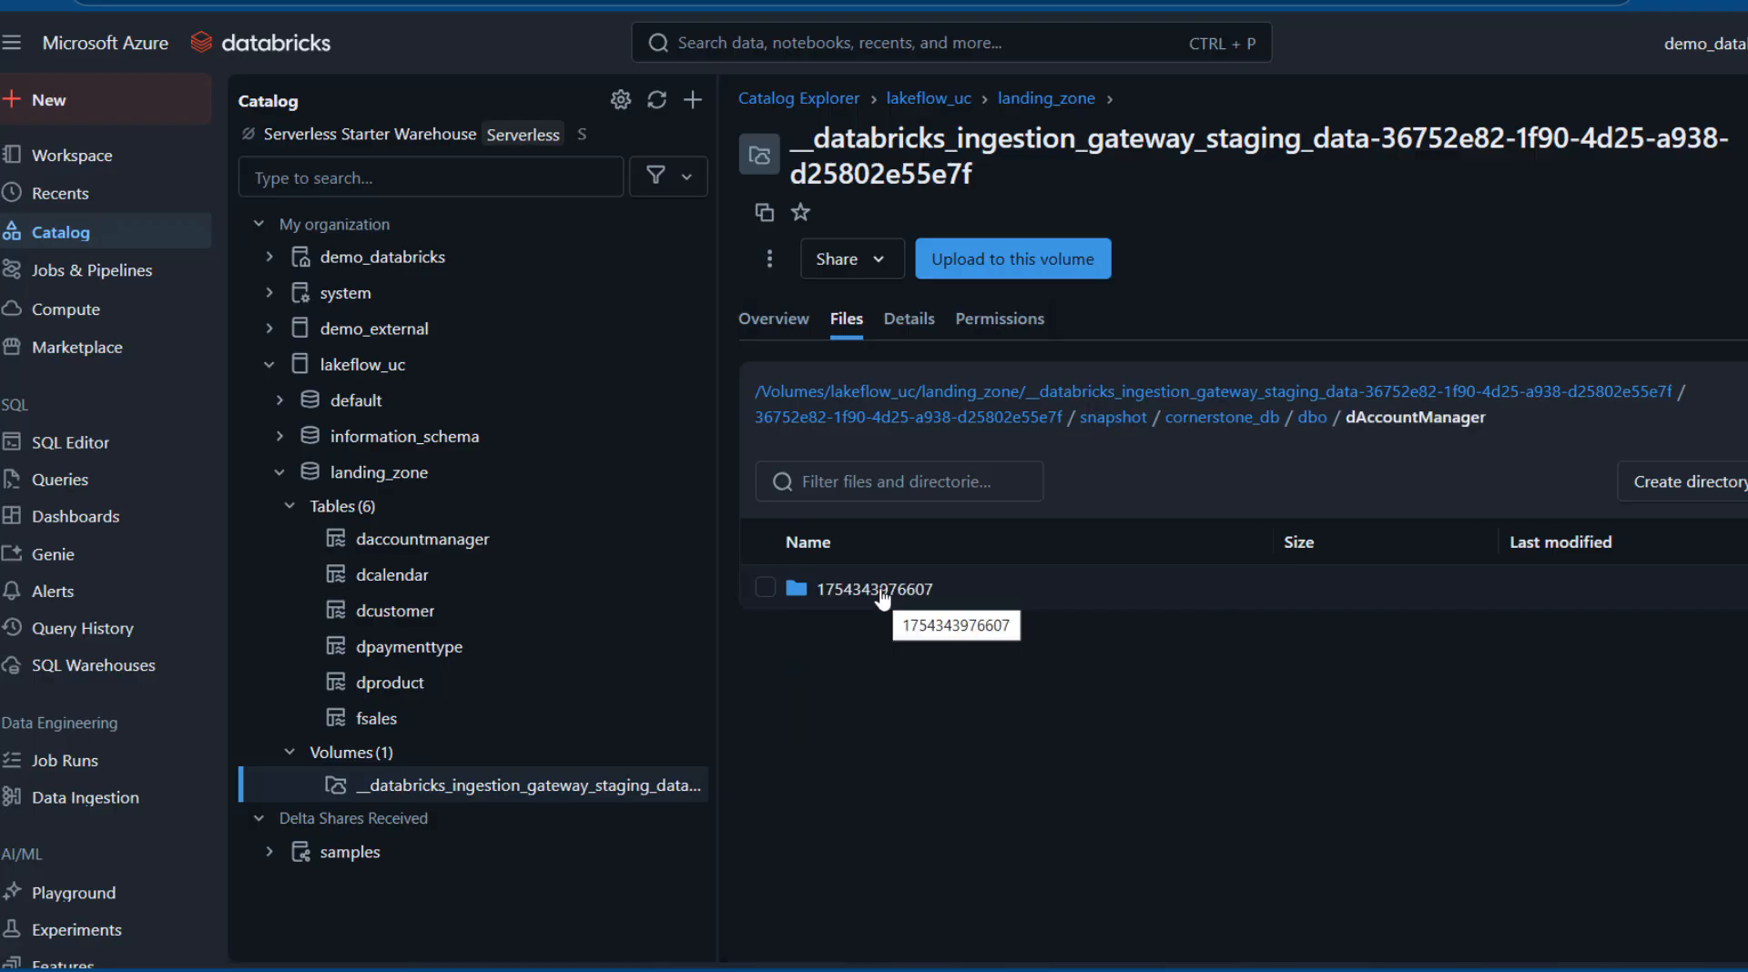
click(880, 592)
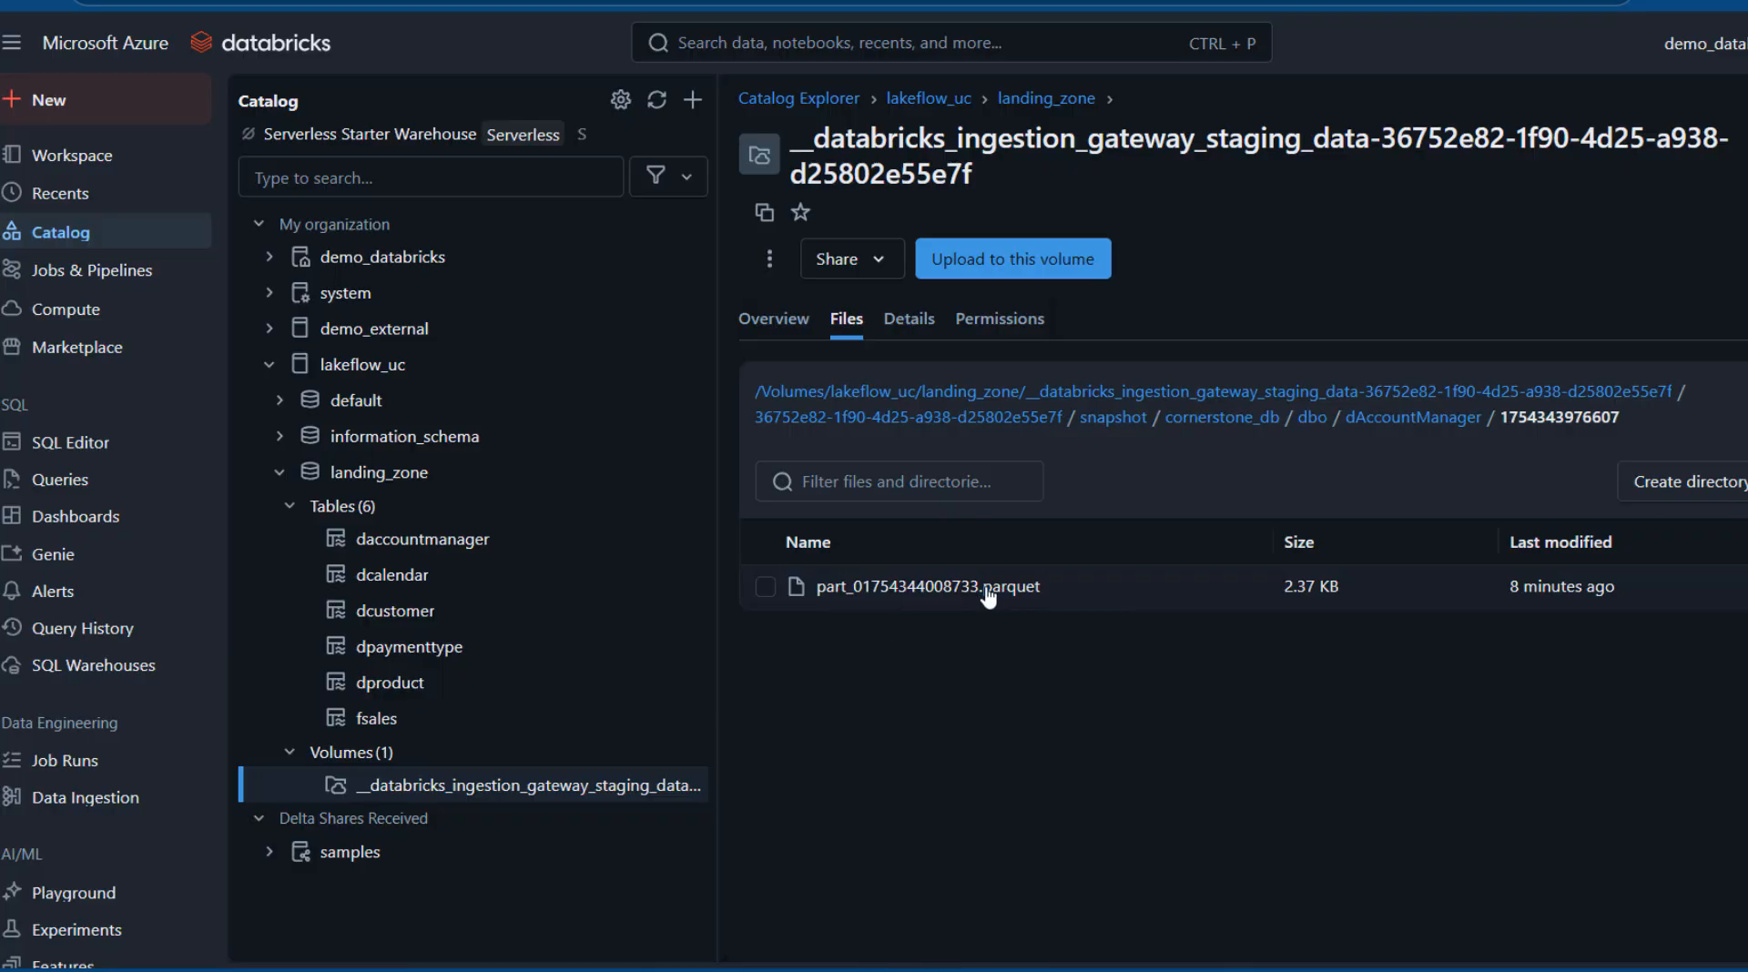
click(990, 589)
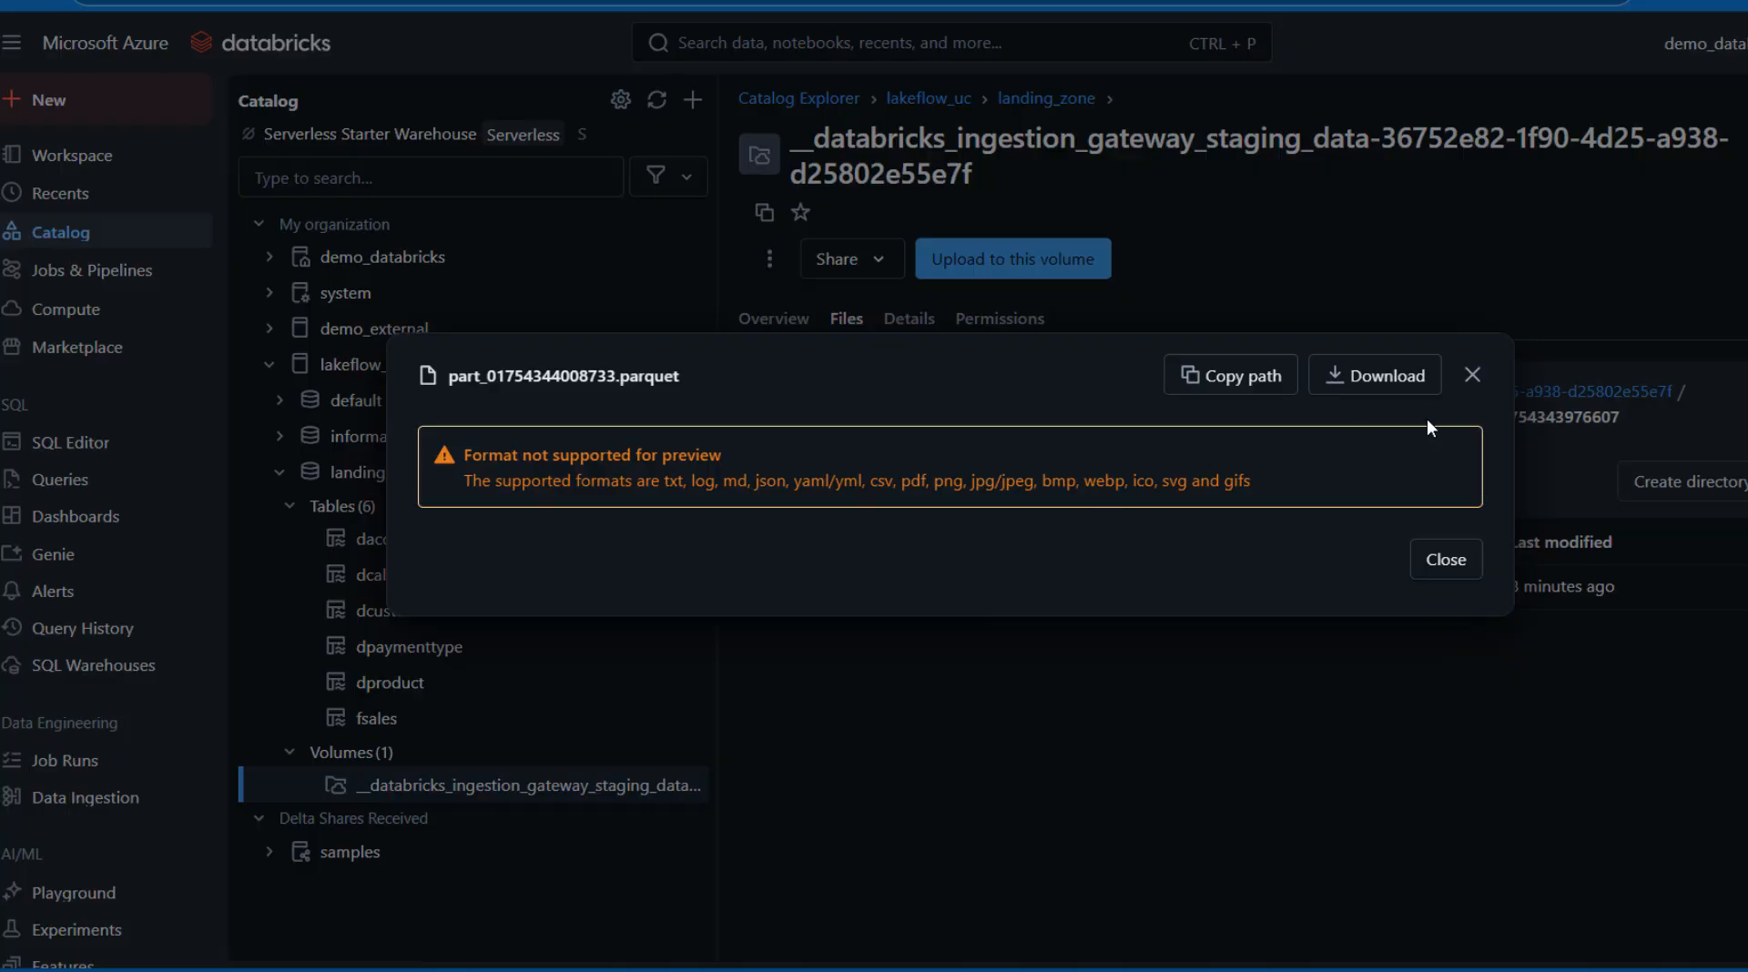
click(1471, 376)
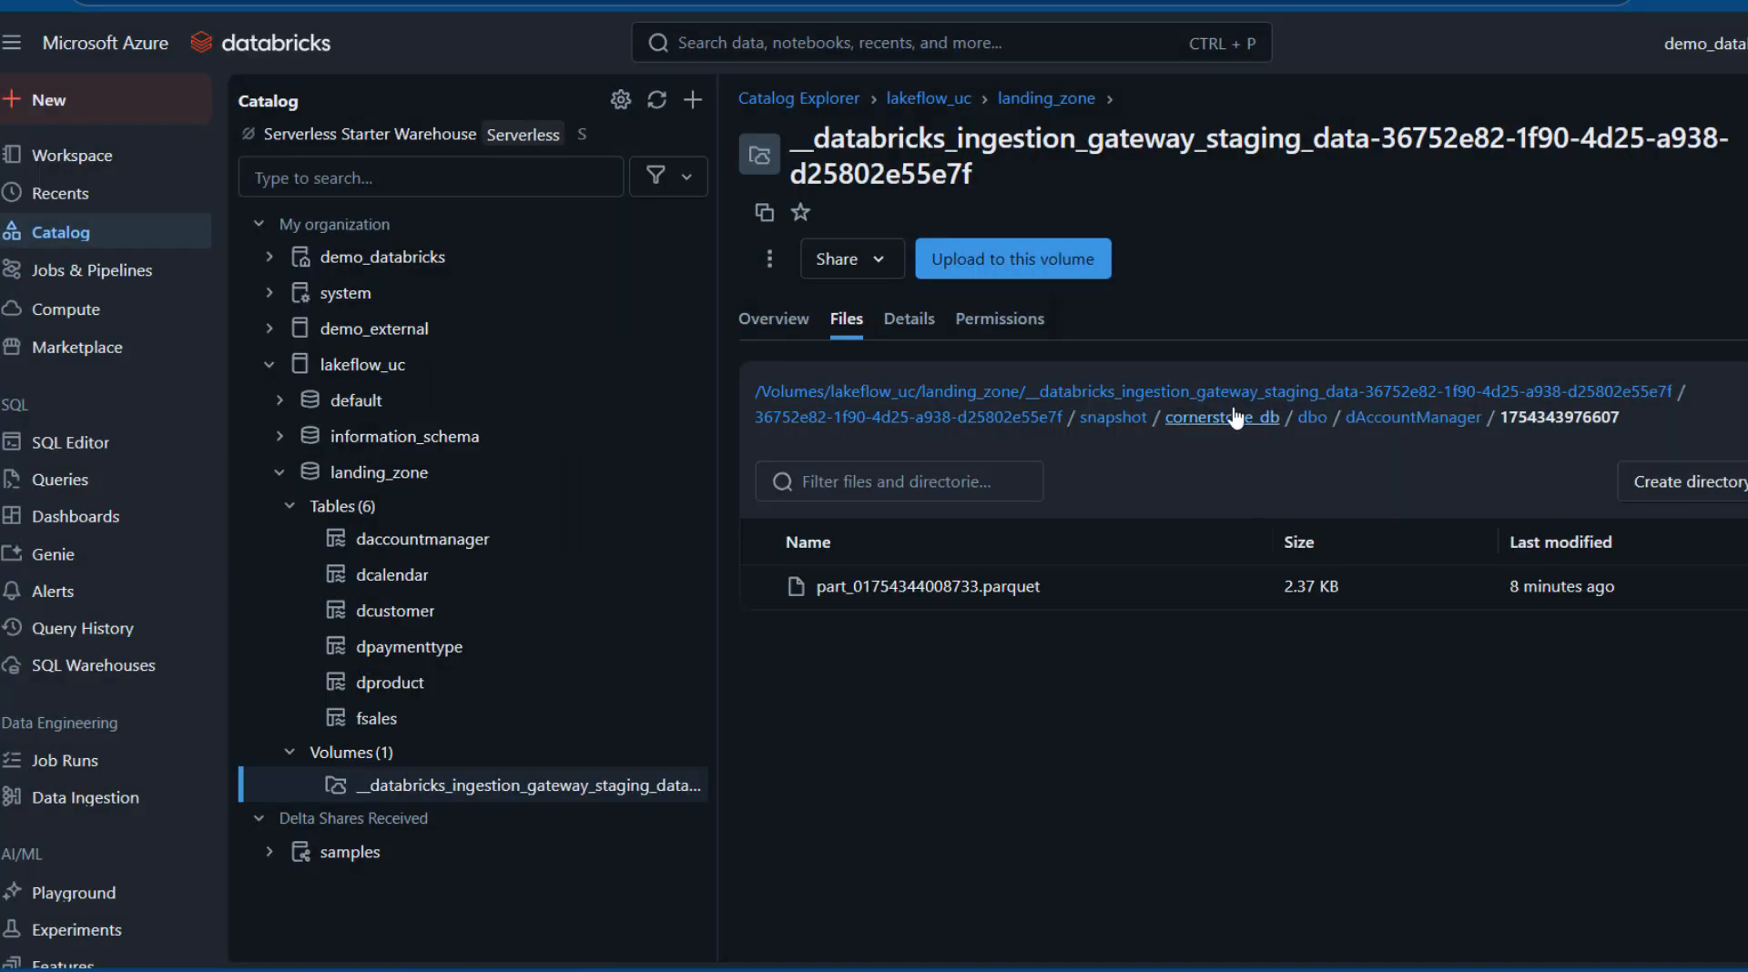
Inspect the staging volume's metadata folder and the volume's details
click(1314, 401)
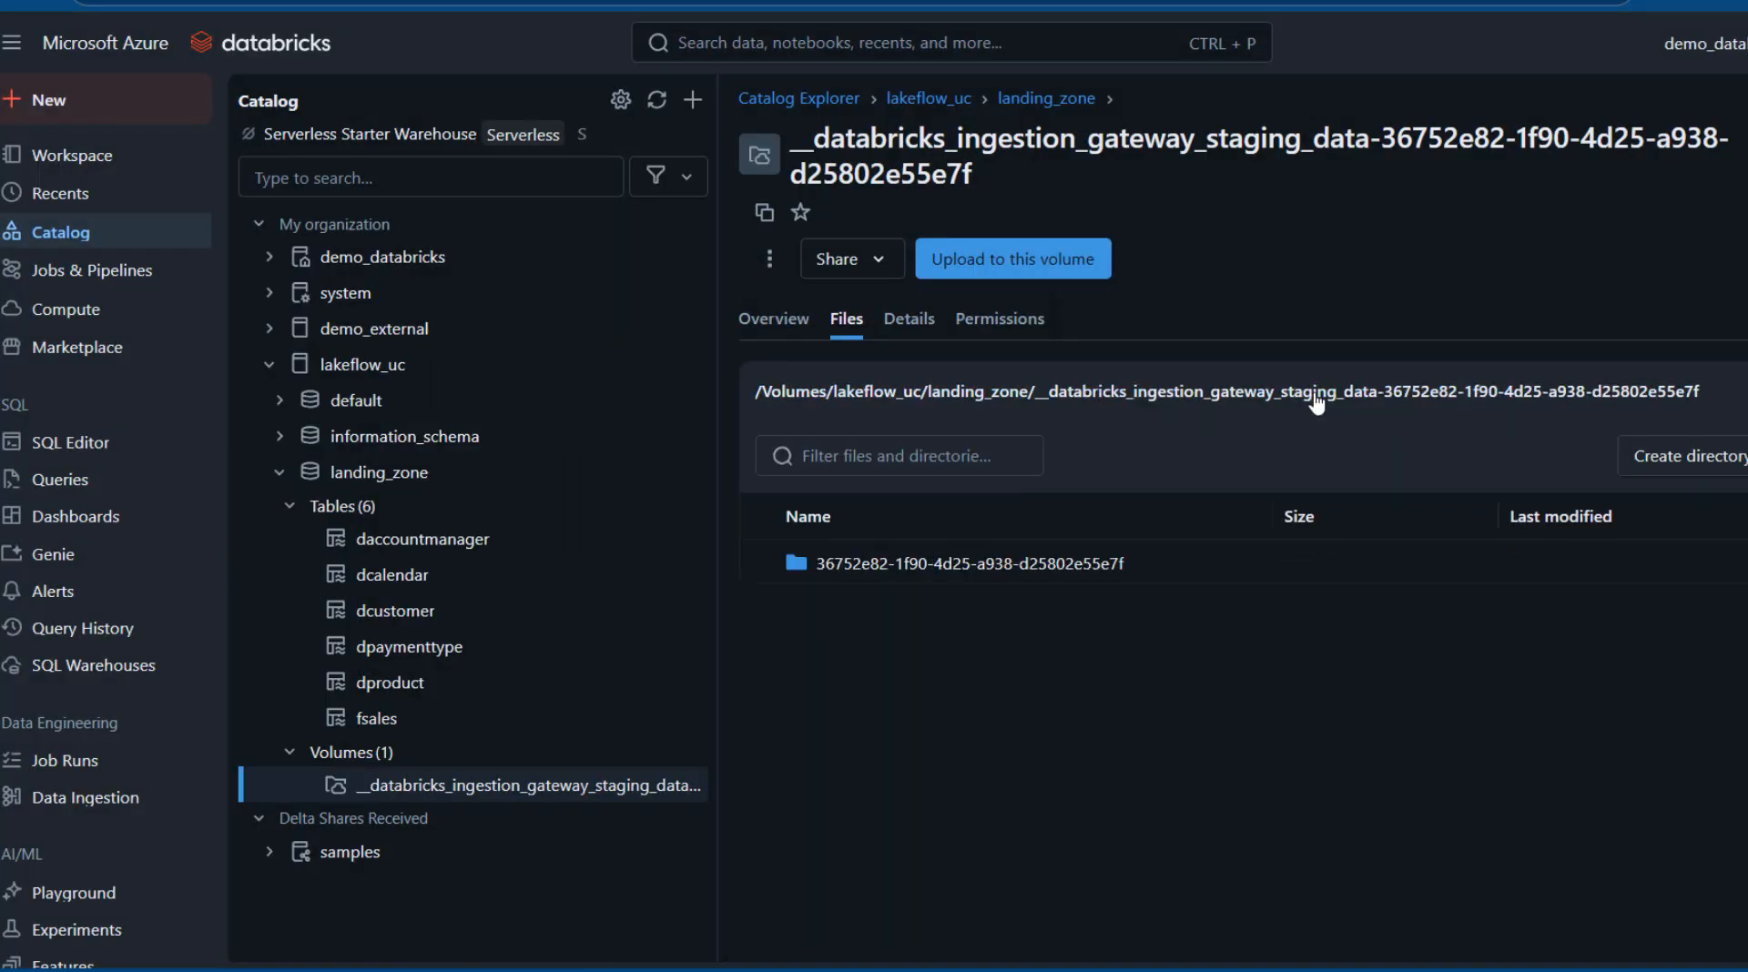
click(956, 587)
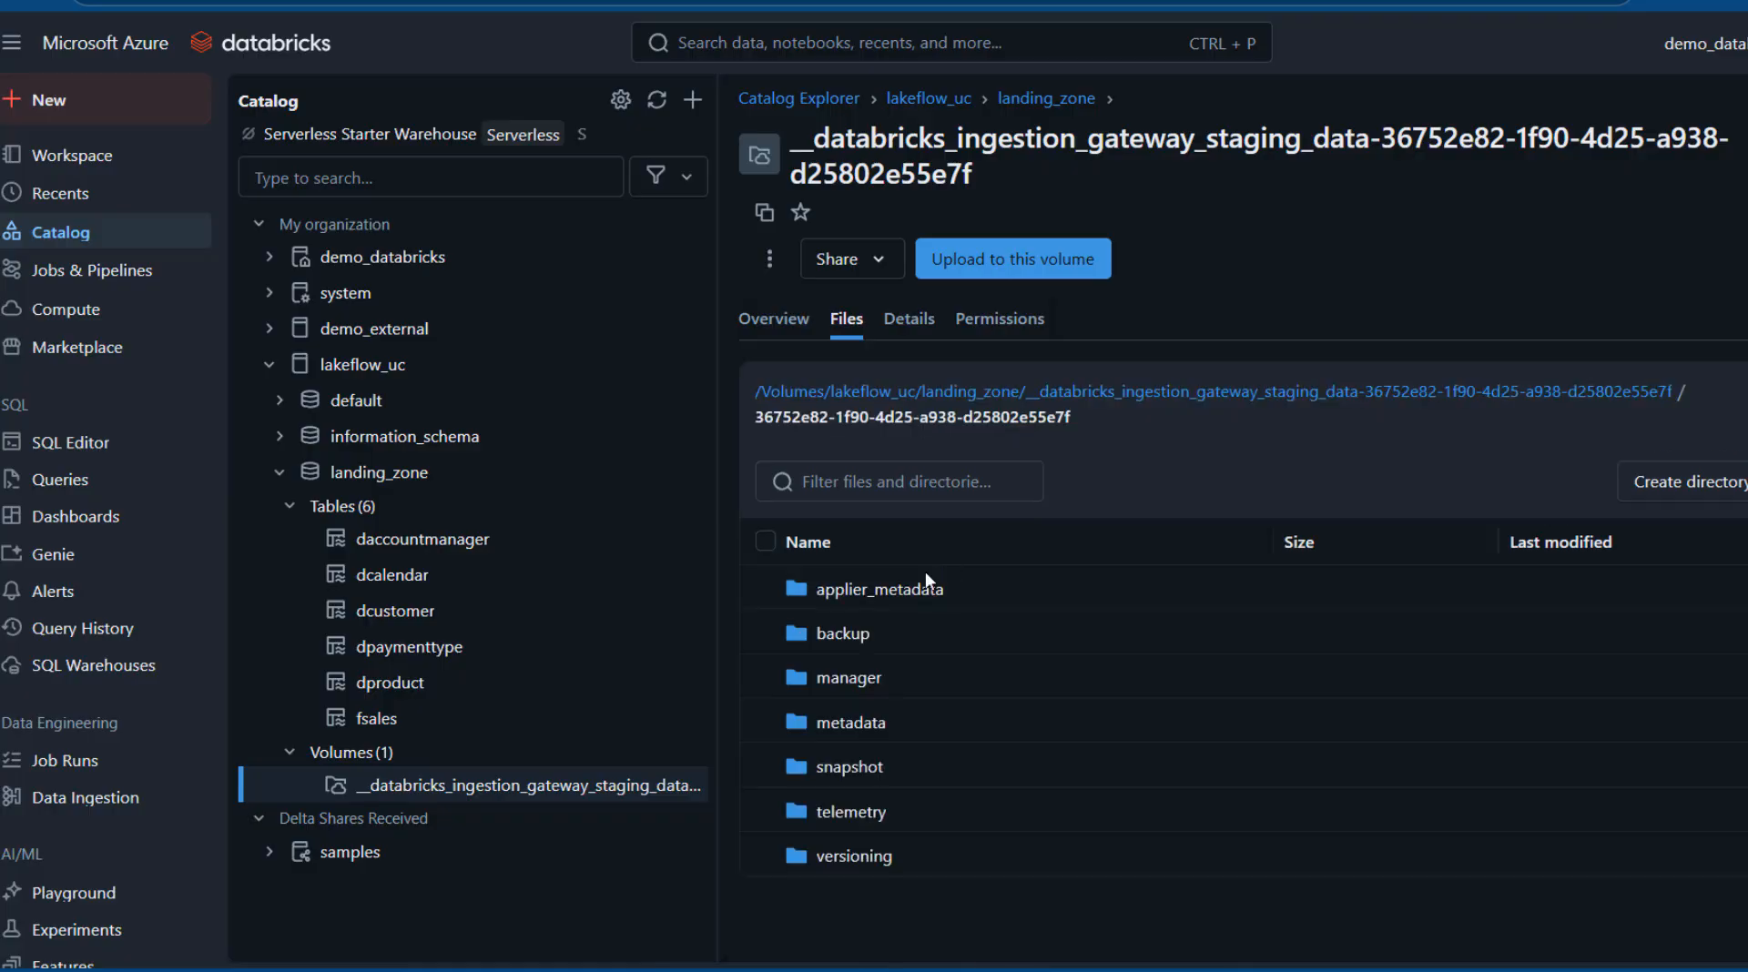
click(812, 725)
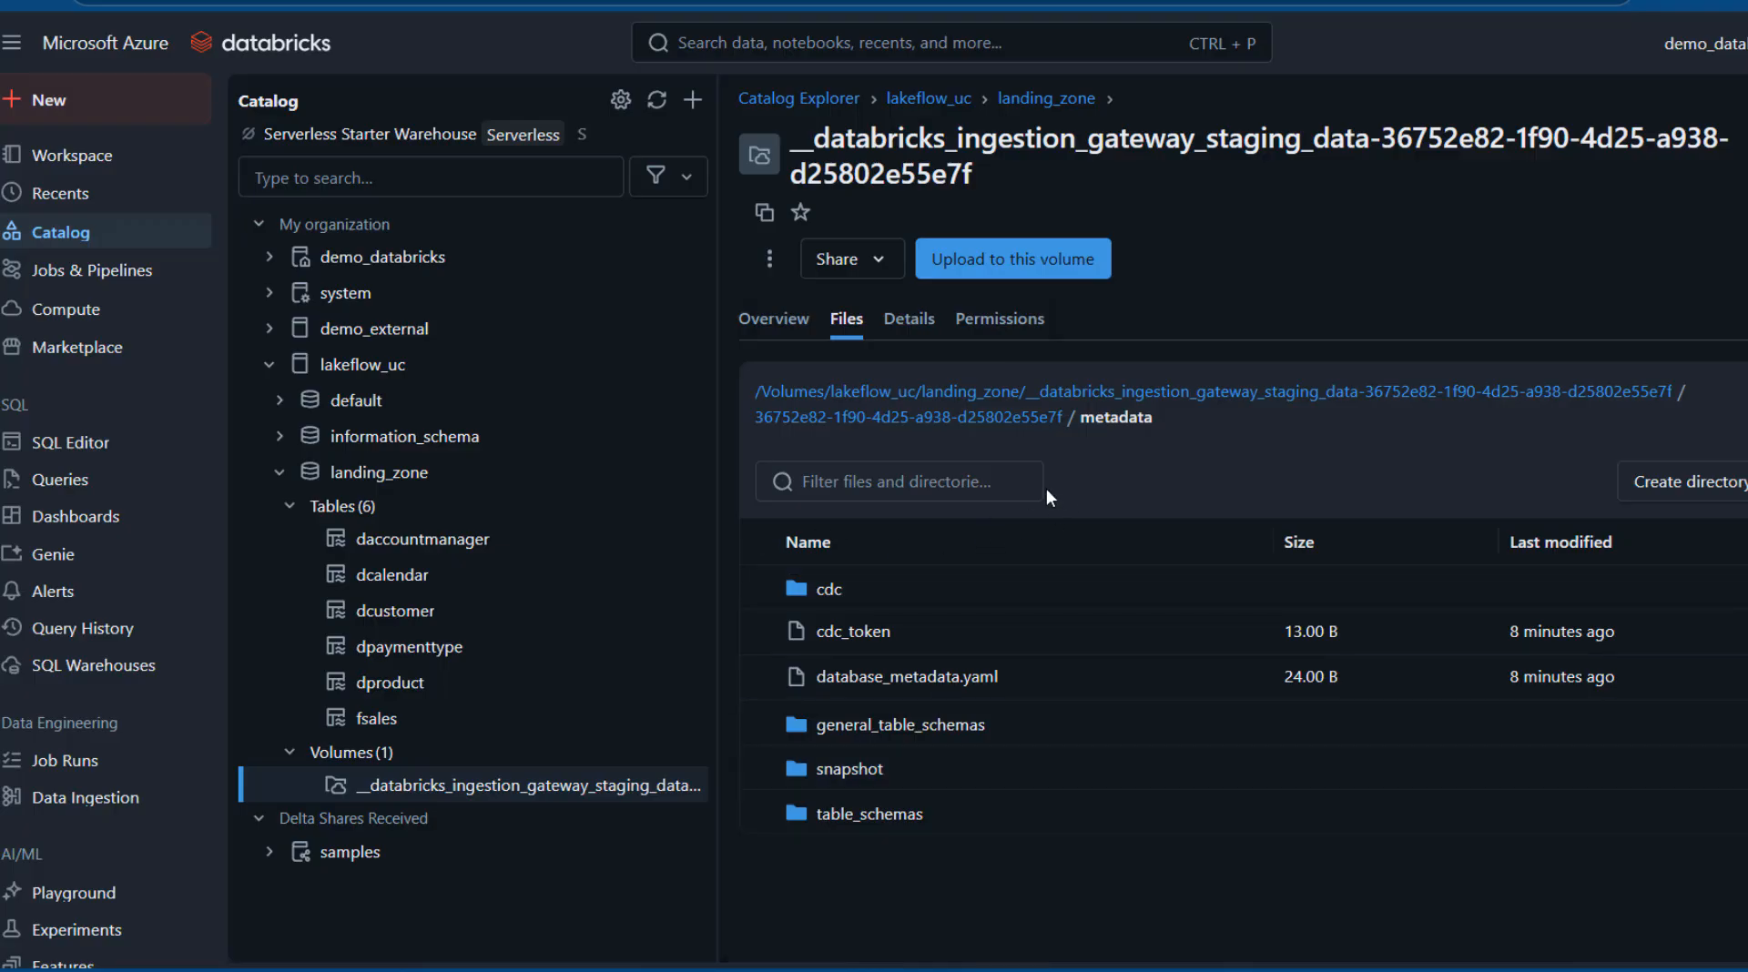
click(929, 336)
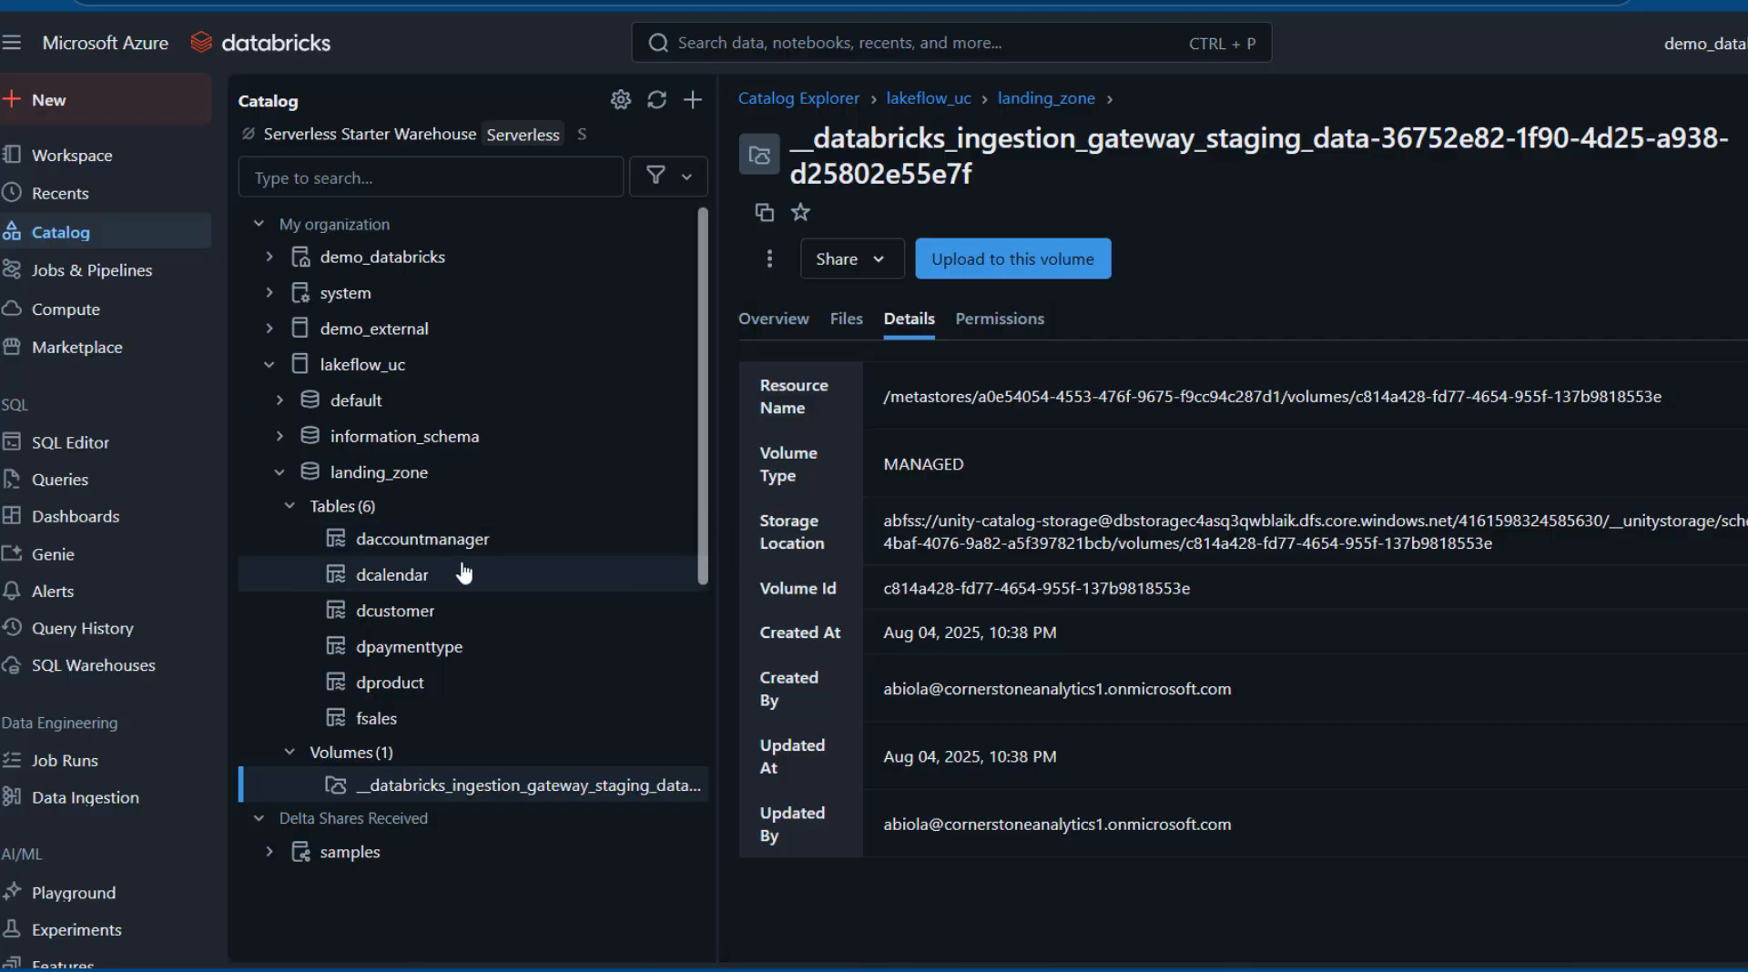
Start the Serverless Starter Warehouse to view sample data of the landing_zone tables fsales and dproduct
mouse_move(446, 570)
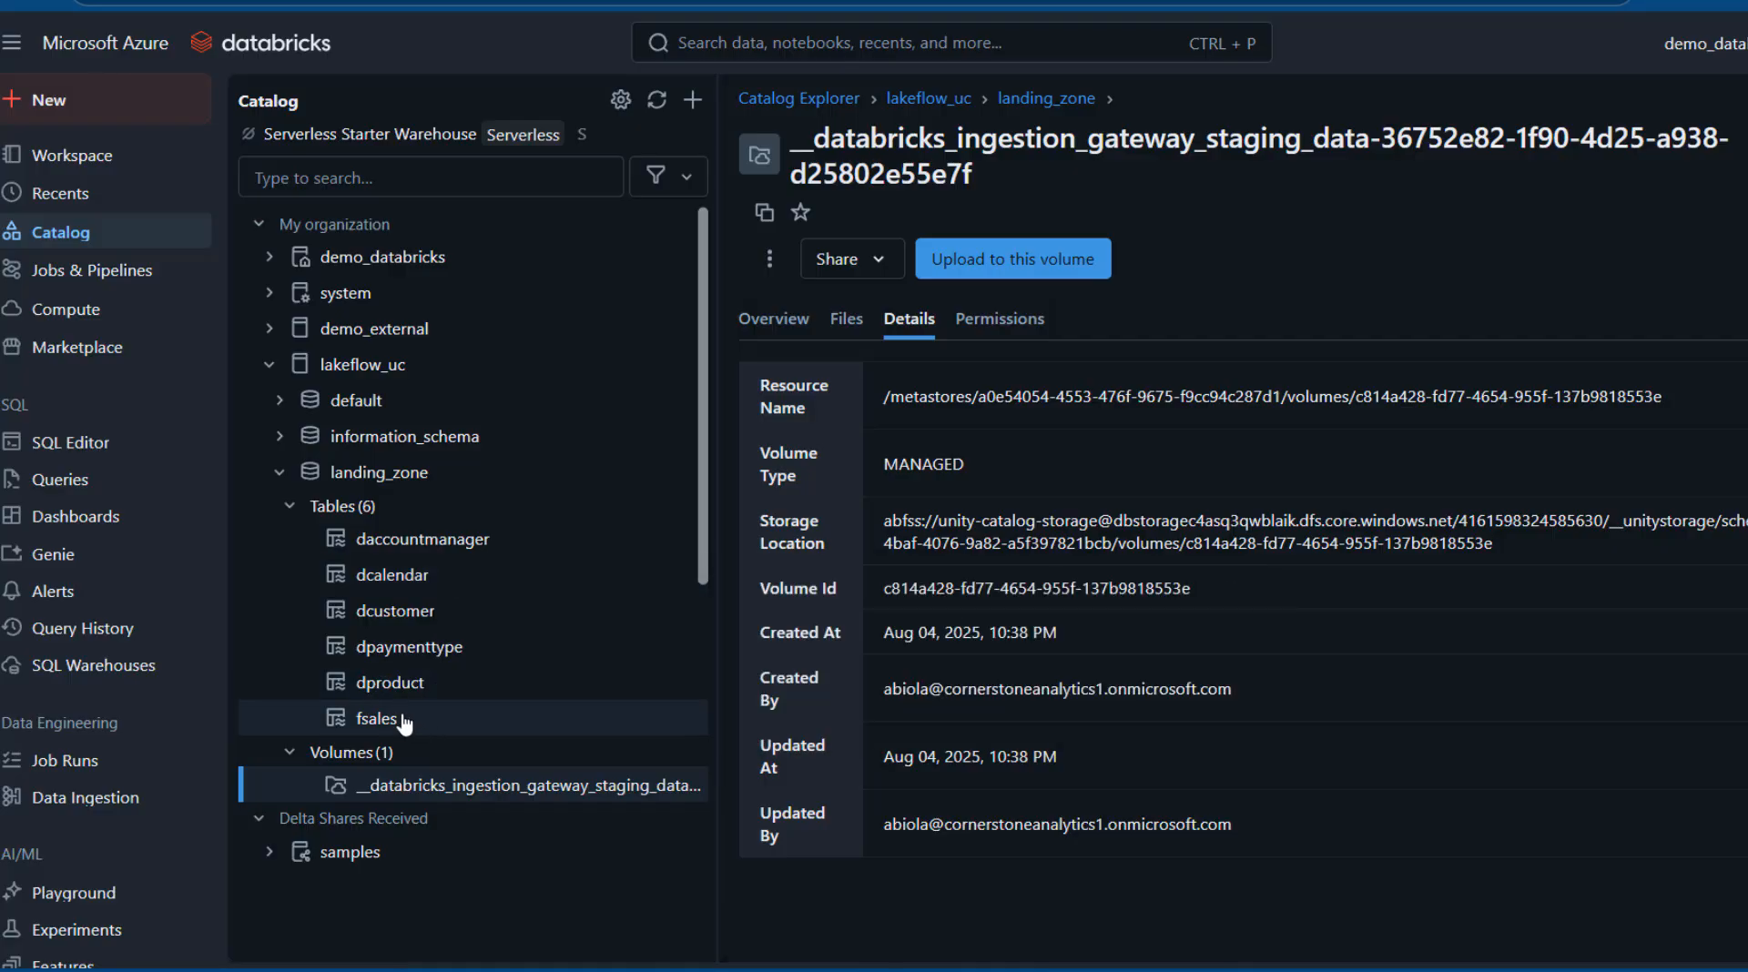
click(398, 720)
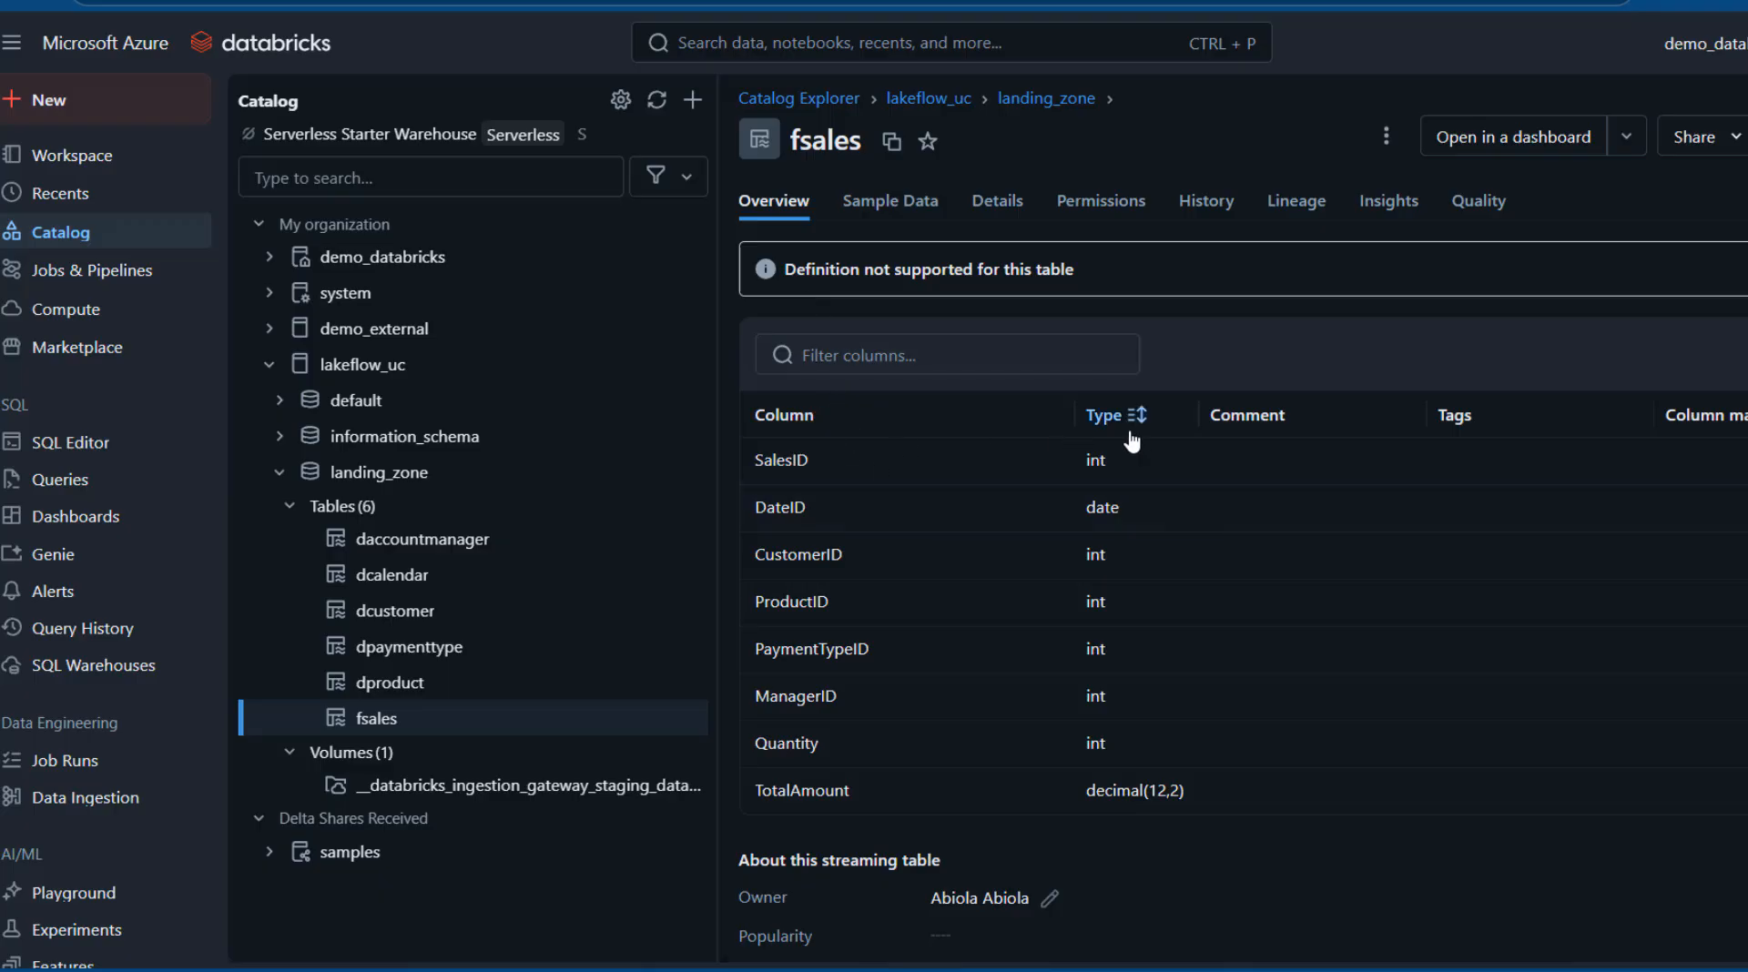
click(883, 199)
click(1289, 451)
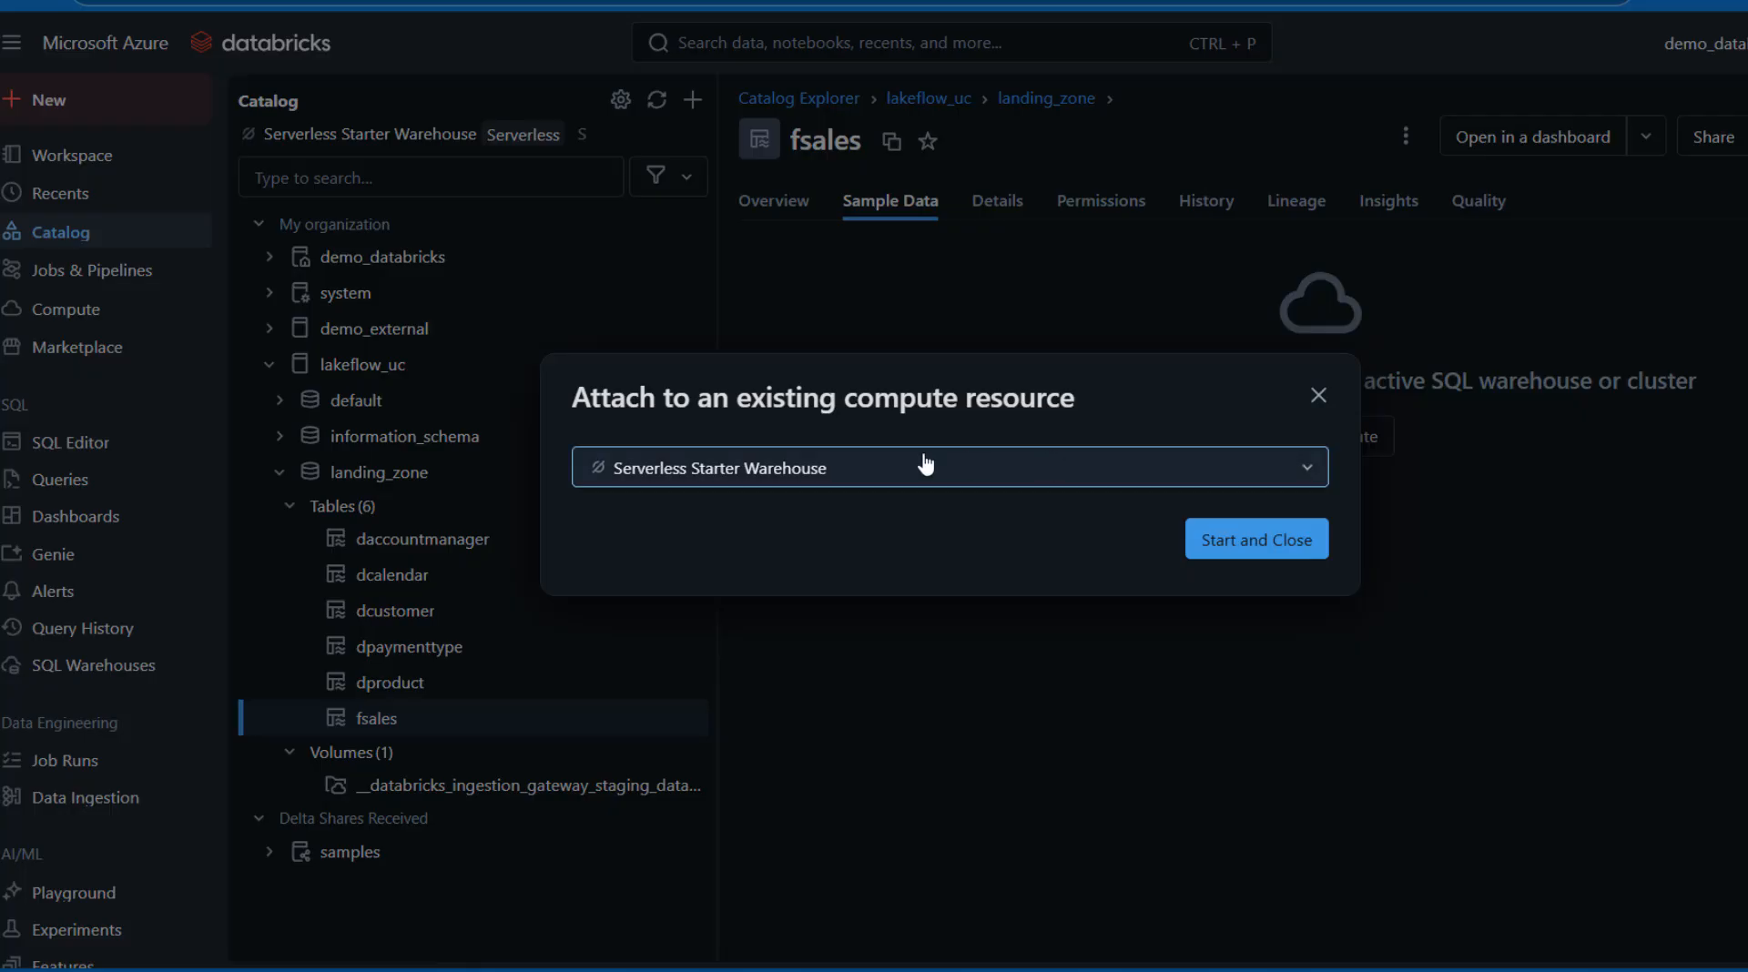
click(1242, 547)
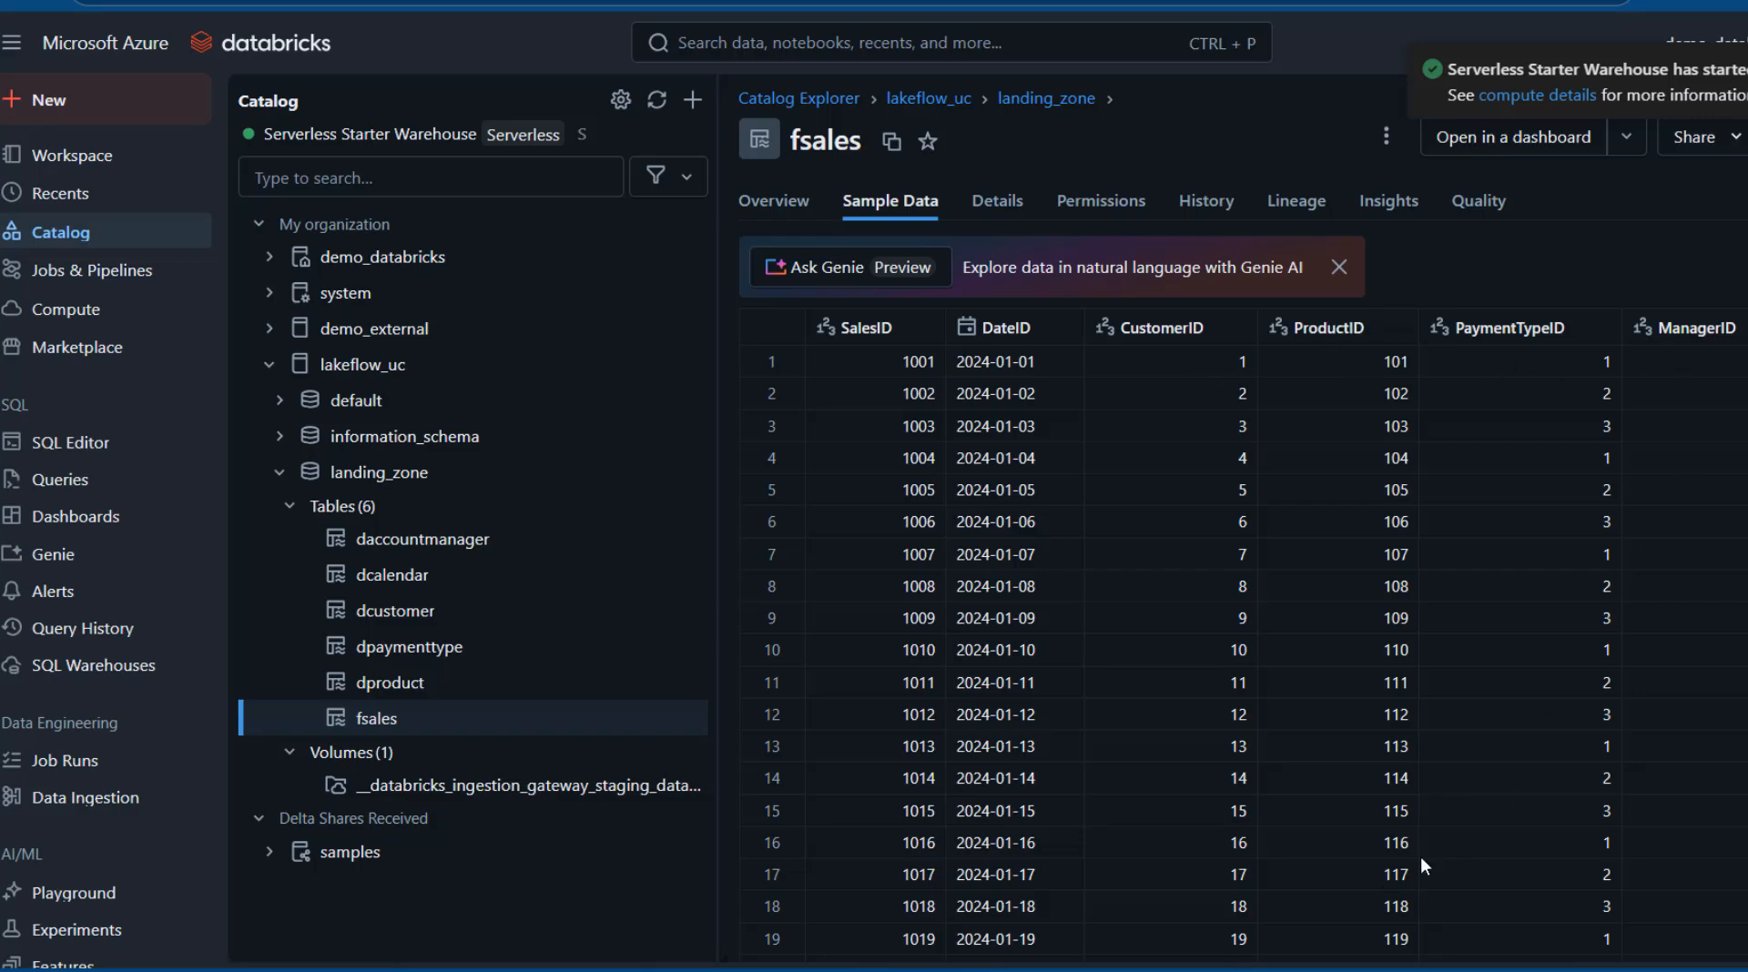
click(426, 695)
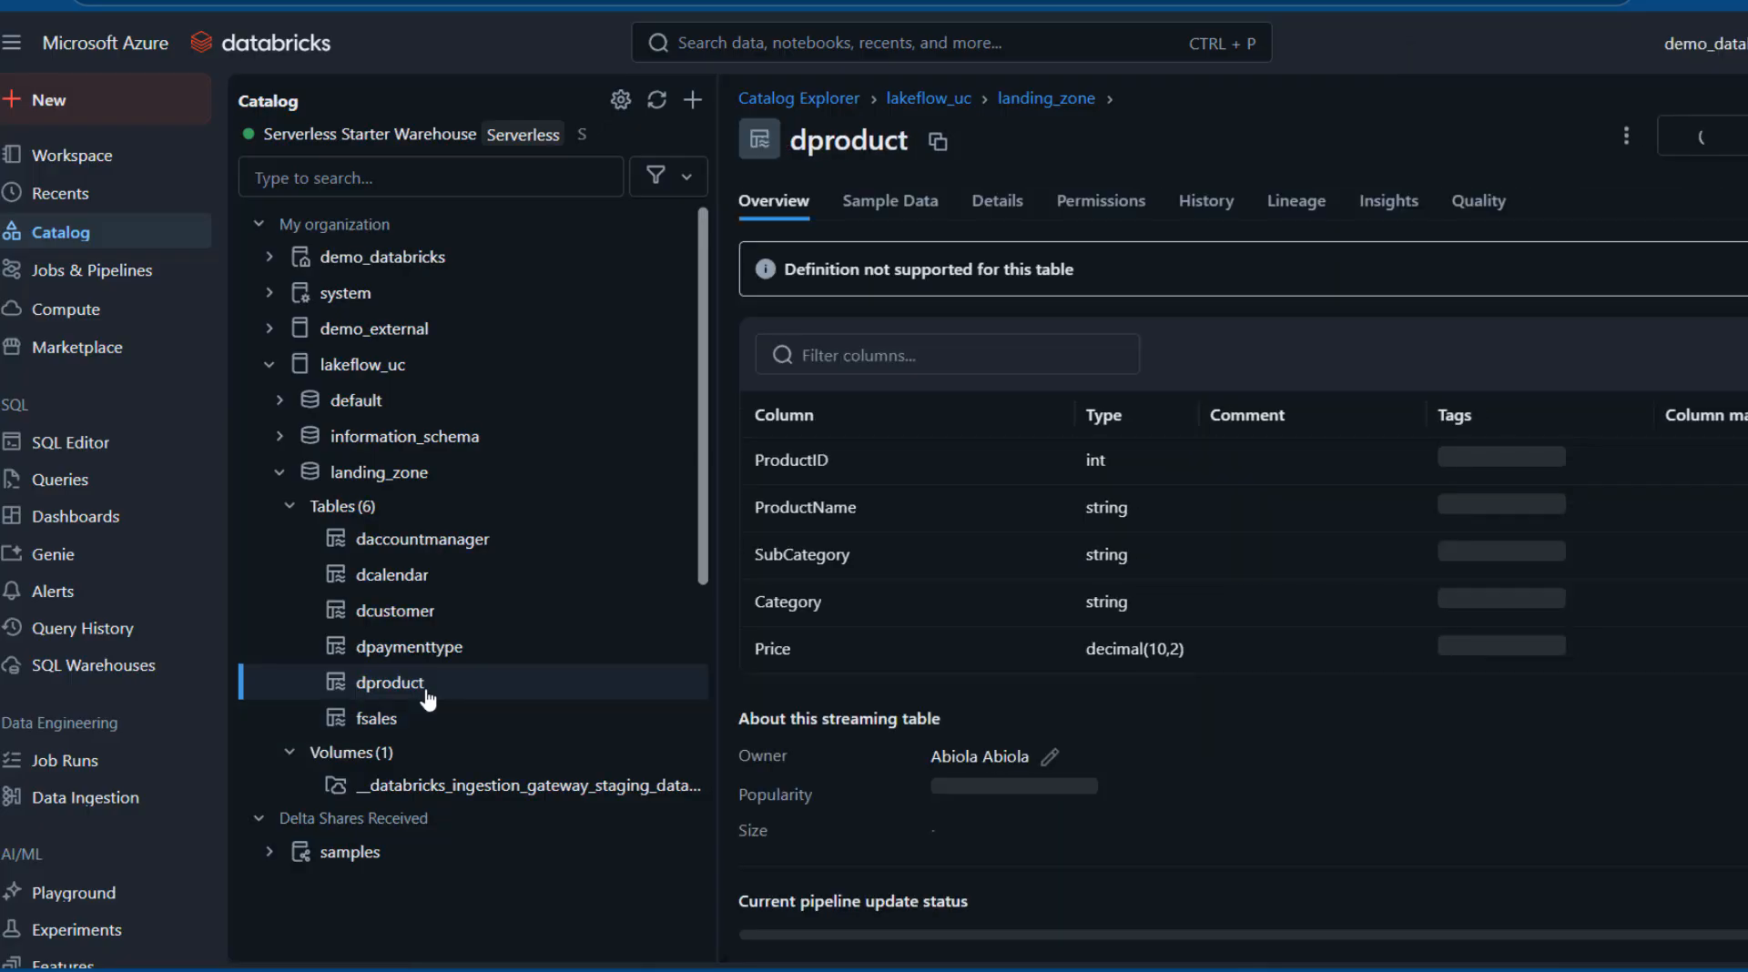
click(892, 211)
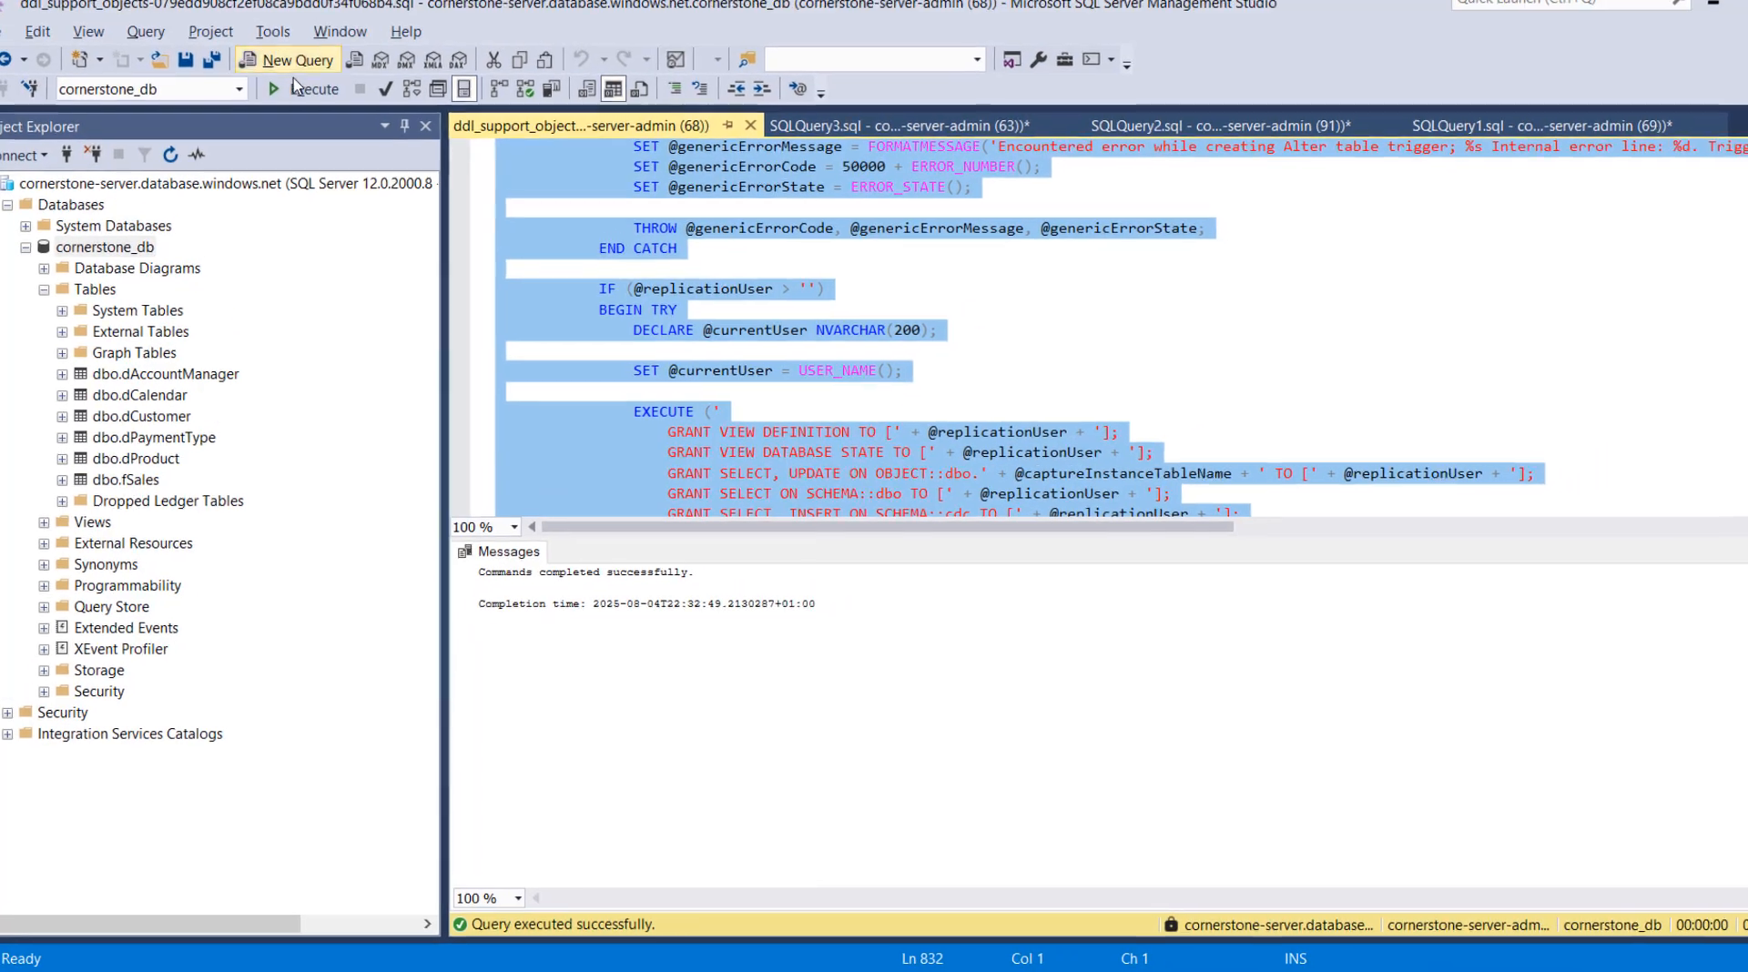
In a new cornerstone_db query, add statements deleting 'Laptop A' and 'Mouse B' from dProduct, changing 'PayPal' to 'Cash' in dPaymentType, and inserting fSales records 1051–1054
click(298, 59)
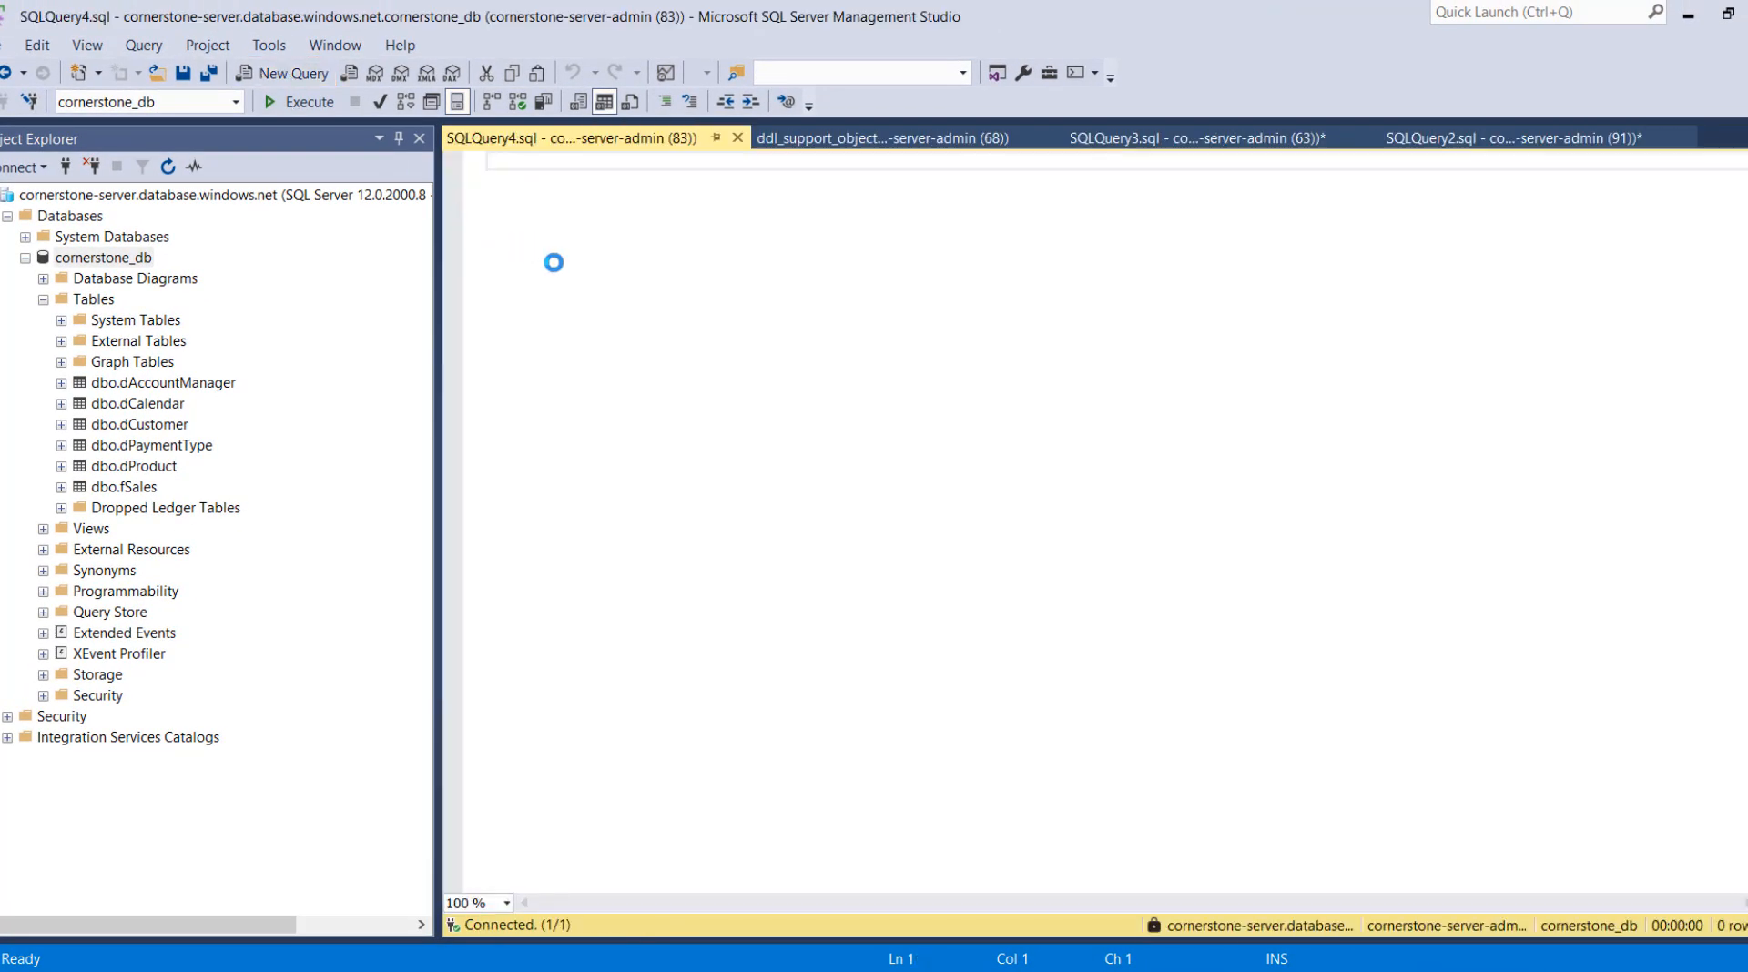
text(--DELETE FROM THE PRODUCT TABLE DELETE FROM dProduct WHERE ProductName IN ('Laptop A', 'Mouse B');   --UPDATE Payment Type Table UPDATE dPaymentType SET PaymentMethod = 'Cash' WHERE PaymentMethod = 'PayPal'  --INSERT MORE RECORDS TO THE FSALES TABLE INSERT INTO fSales (SalesID, DateID, CustomerID, ProductID, PaymentTypeID, ManagerID, Quantity, TotalAmount) VALUES (1051, '2025-01-01', 1, 101, 1, 1, 1, 899.99), (1052, '2025-01-02', 2, 102, 2, 2, 2, 50.00), (1053, '2025-01-03', 3, 103, 3, 3, 1, 199.50), (1054, '2025-01-04', 4, 104, 1, 4, 1, 45.00);)
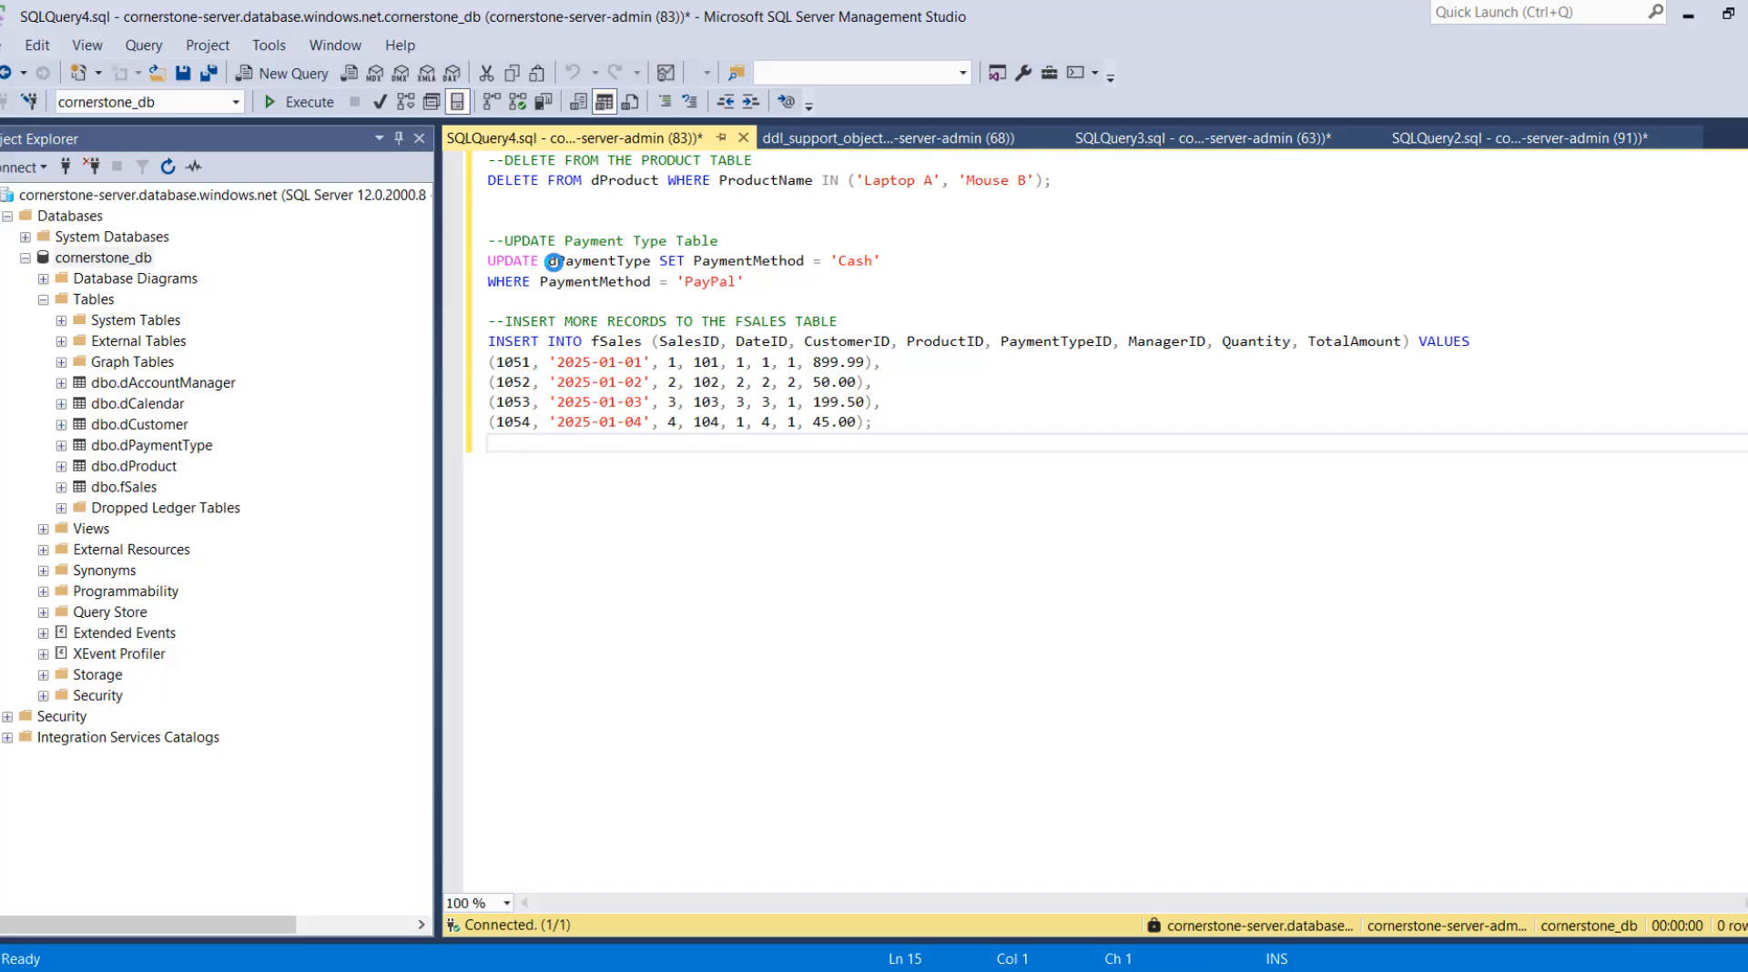
key(Up)
key(ctrl+Home)
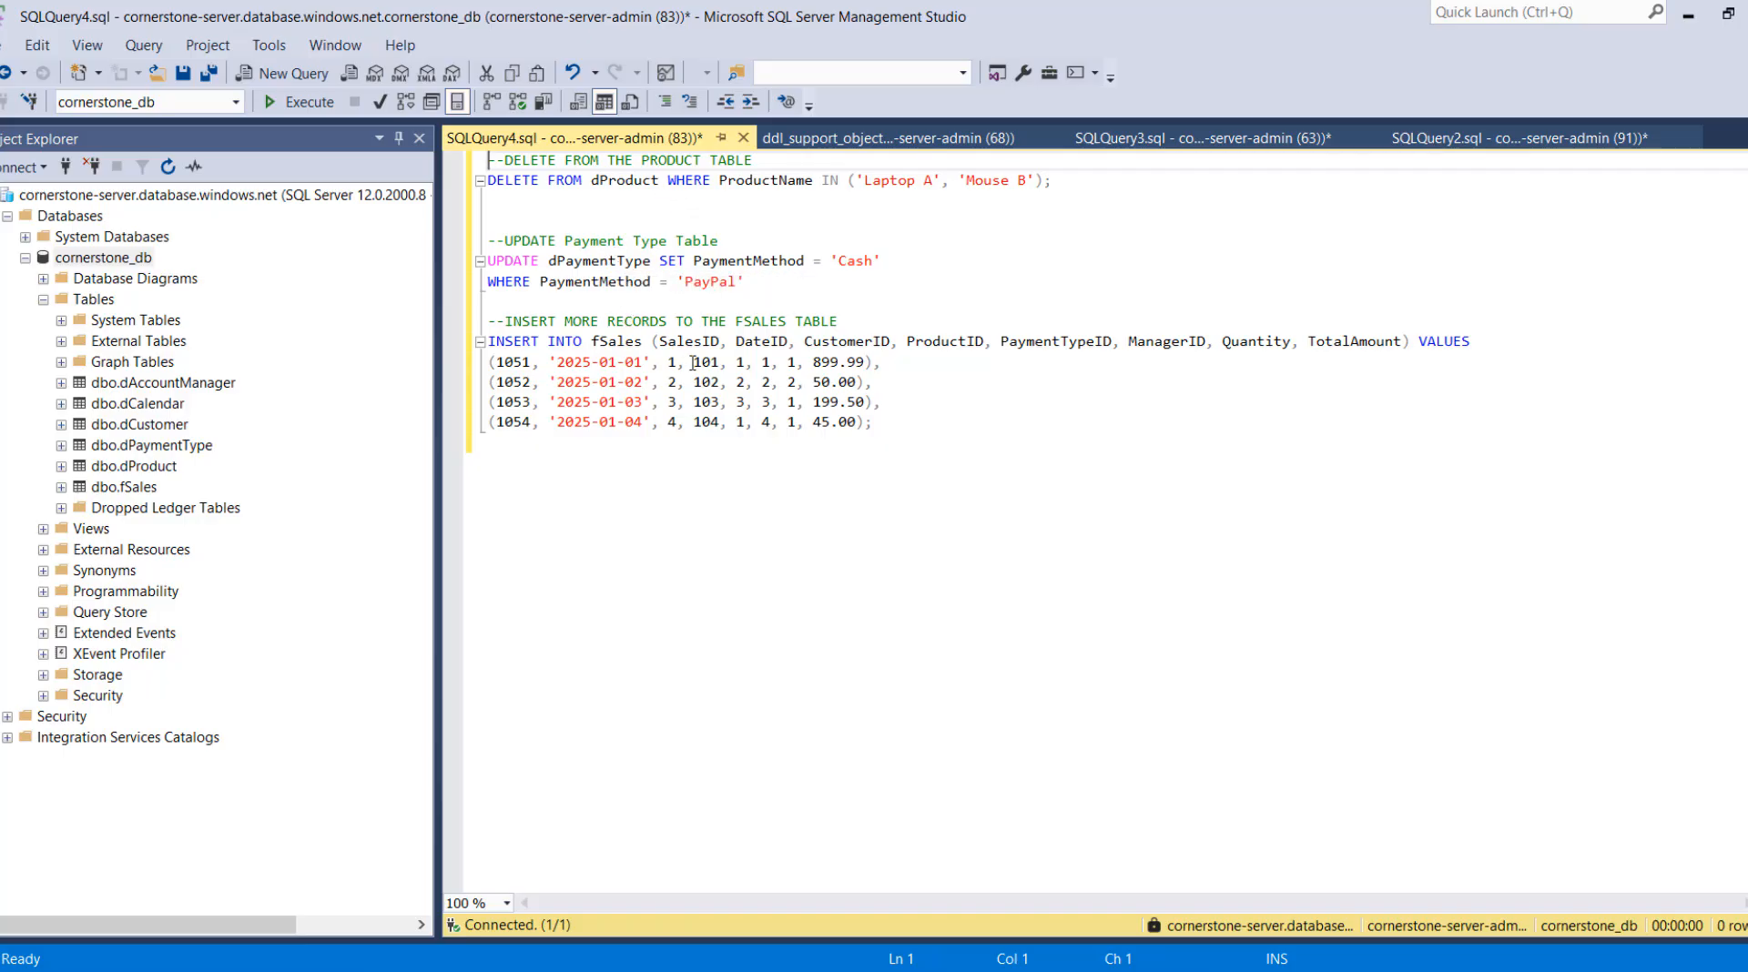
drag(945, 459, 391, 183)
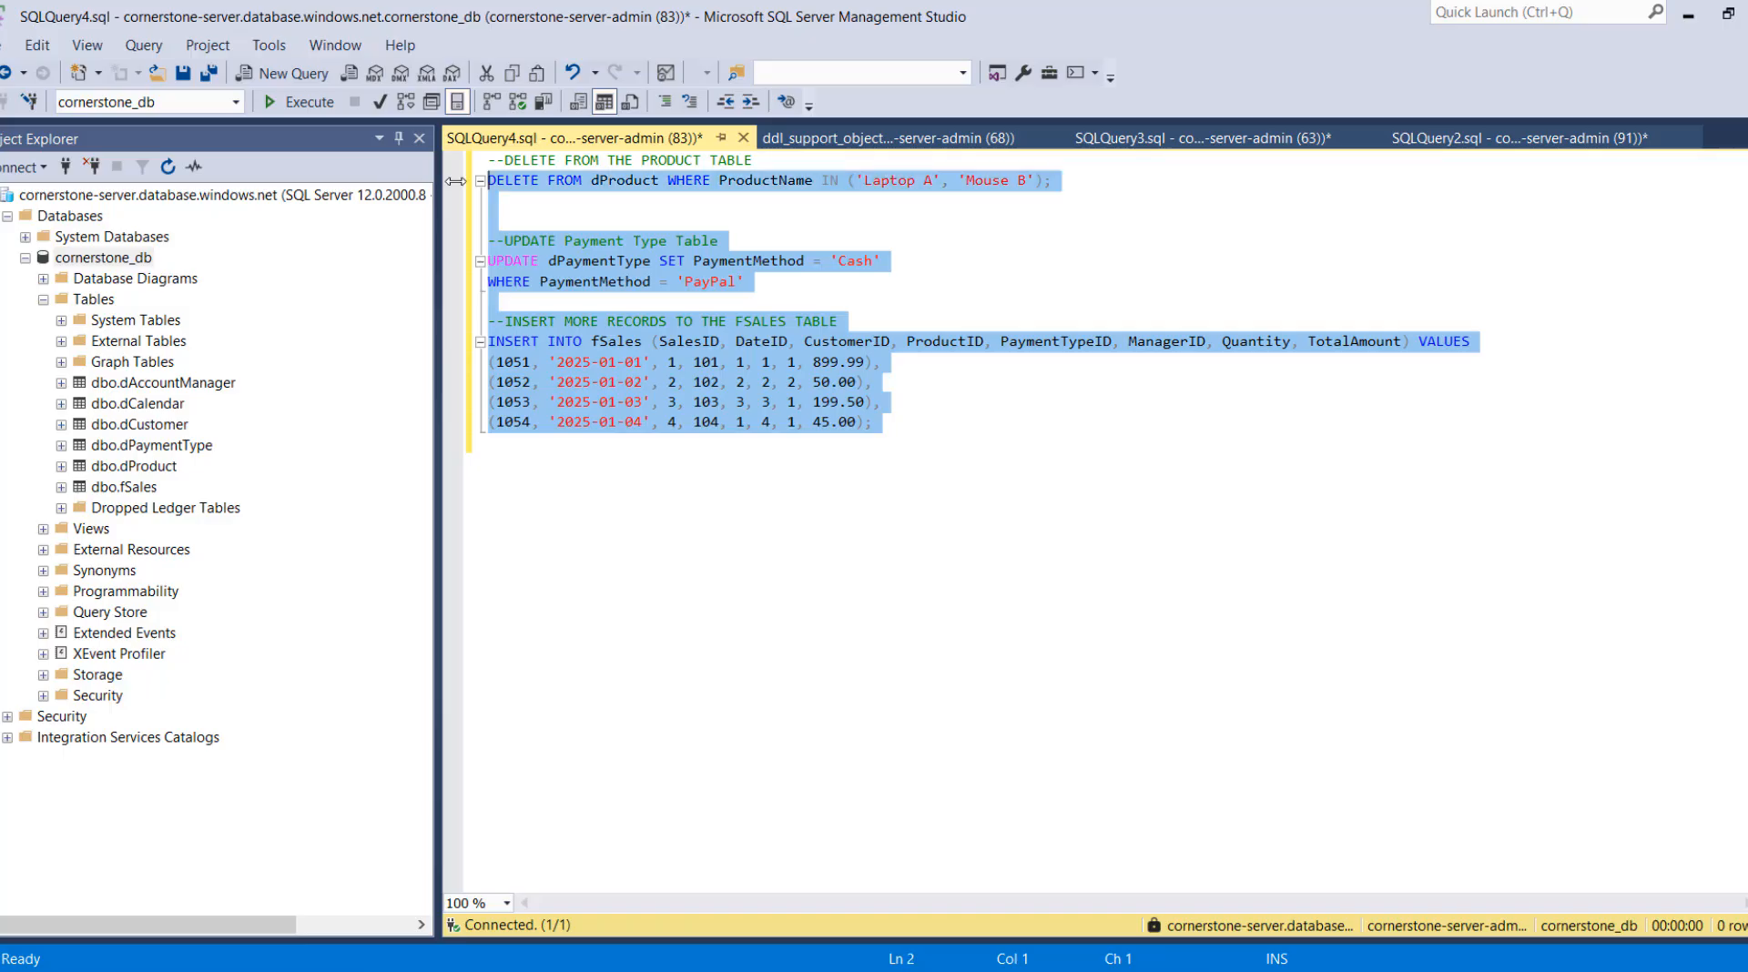
click(628, 182)
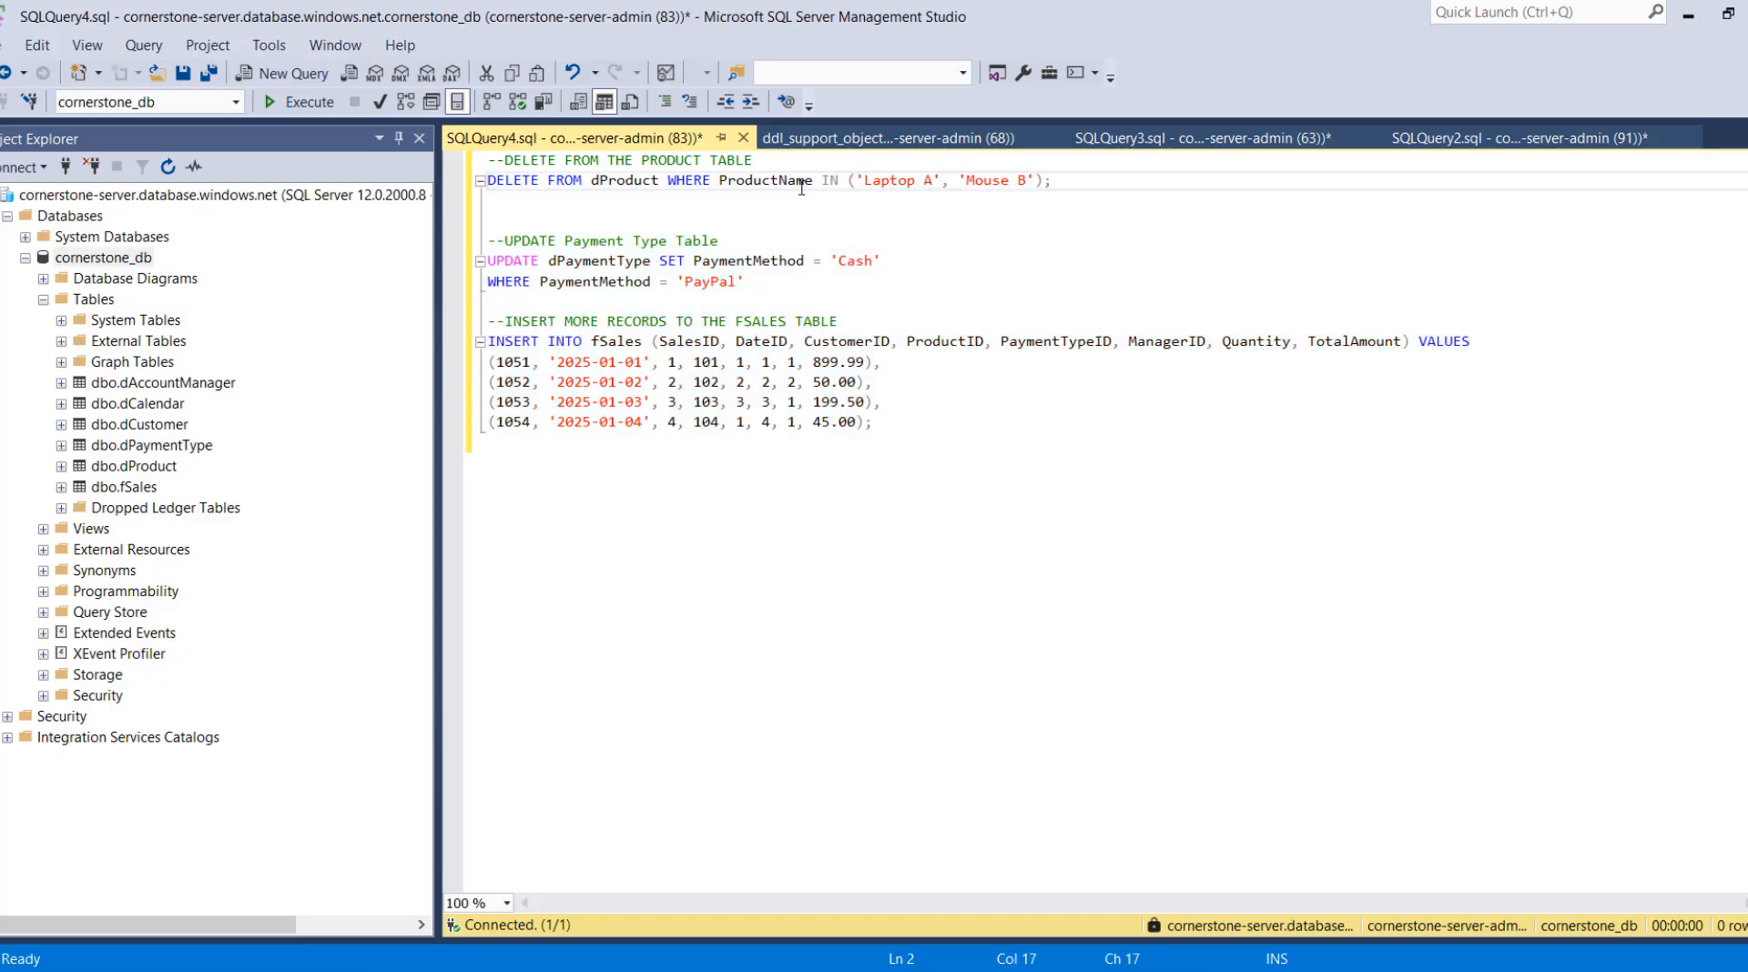
drag(847, 182, 1183, 186)
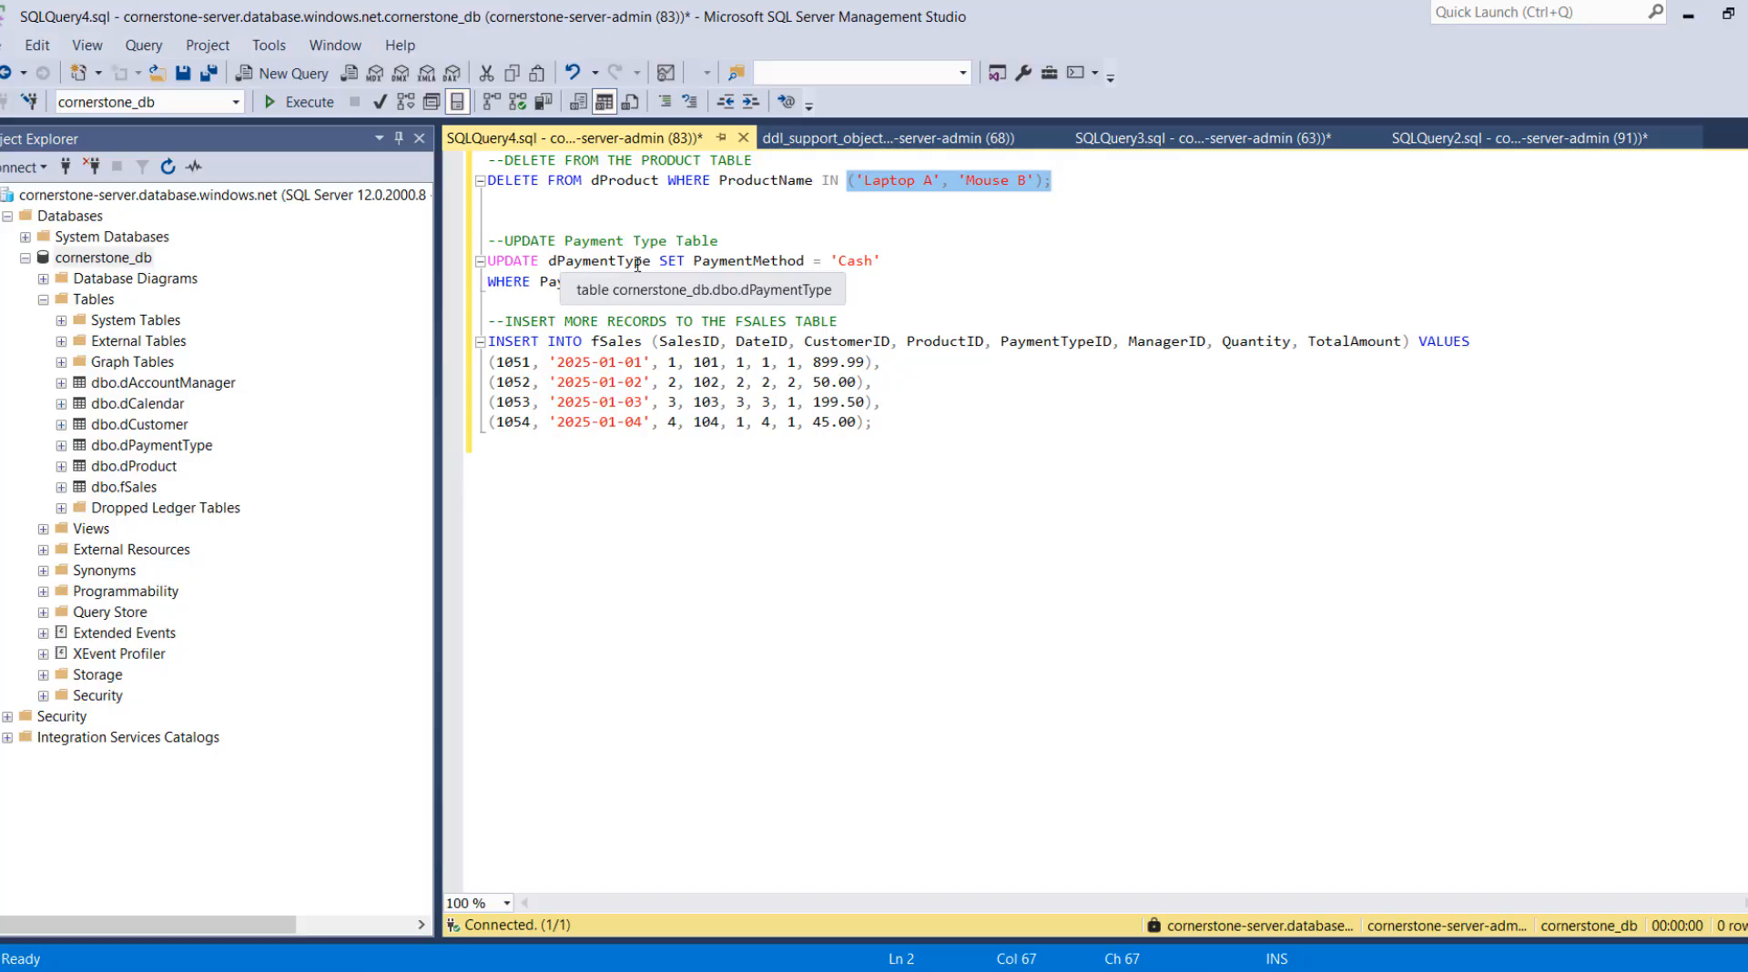
drag(735, 261, 855, 262)
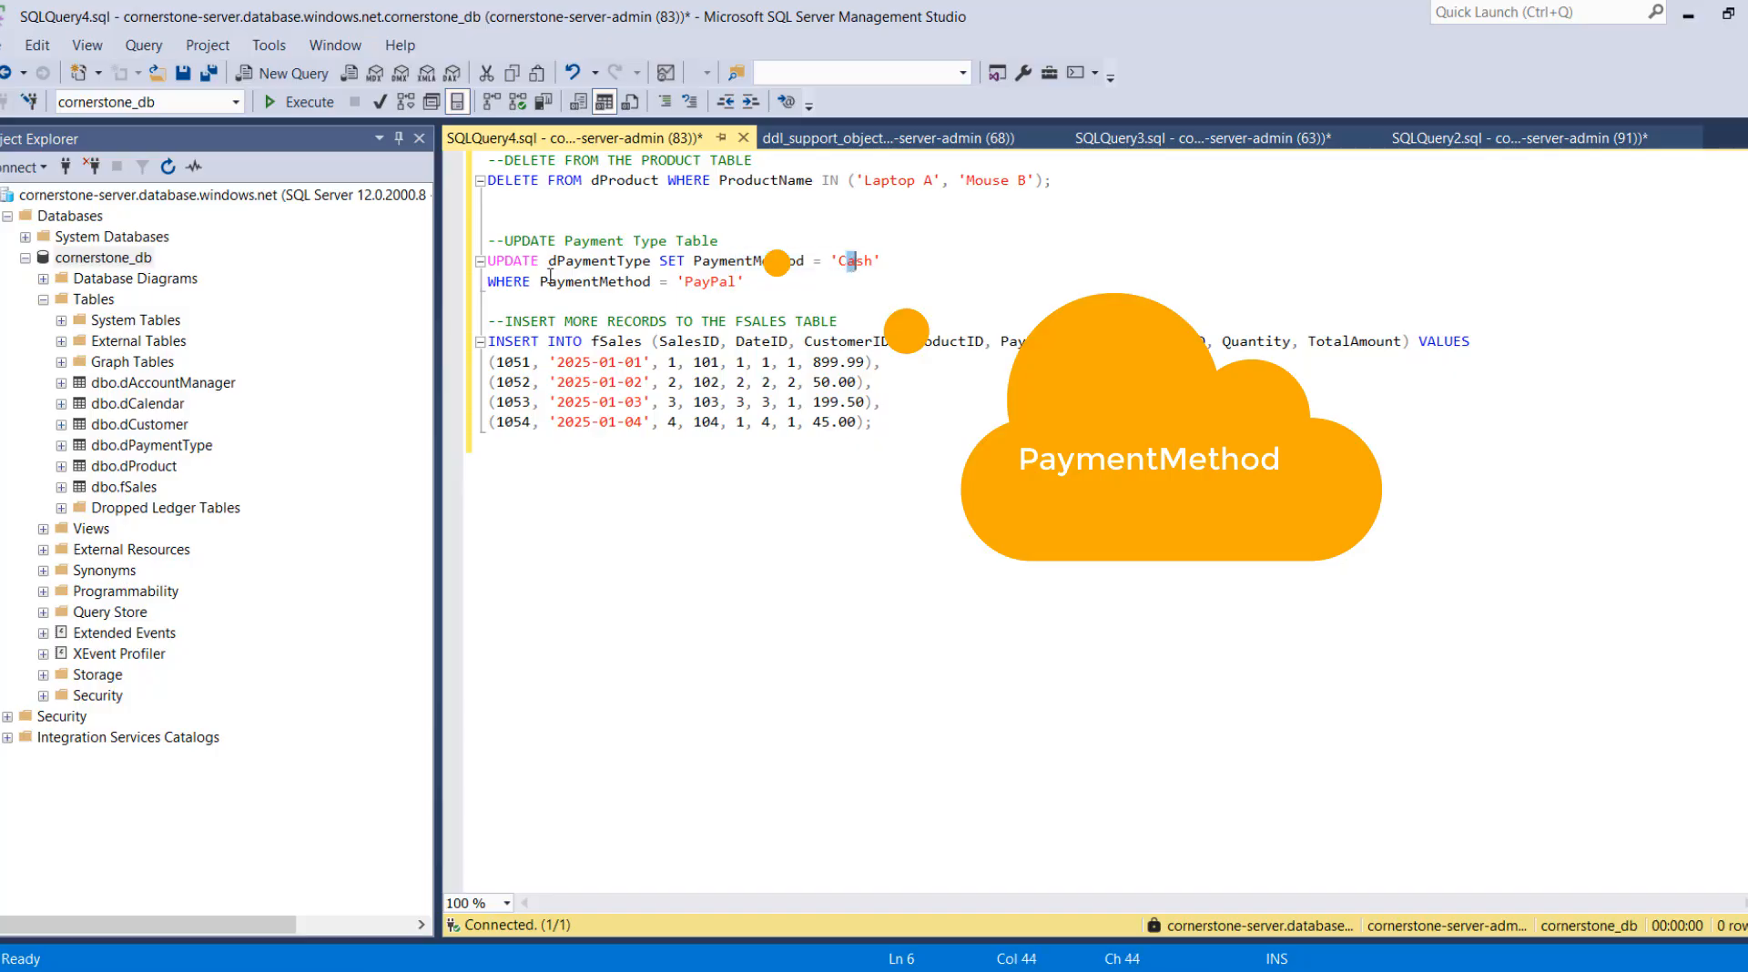
drag(555, 281, 752, 297)
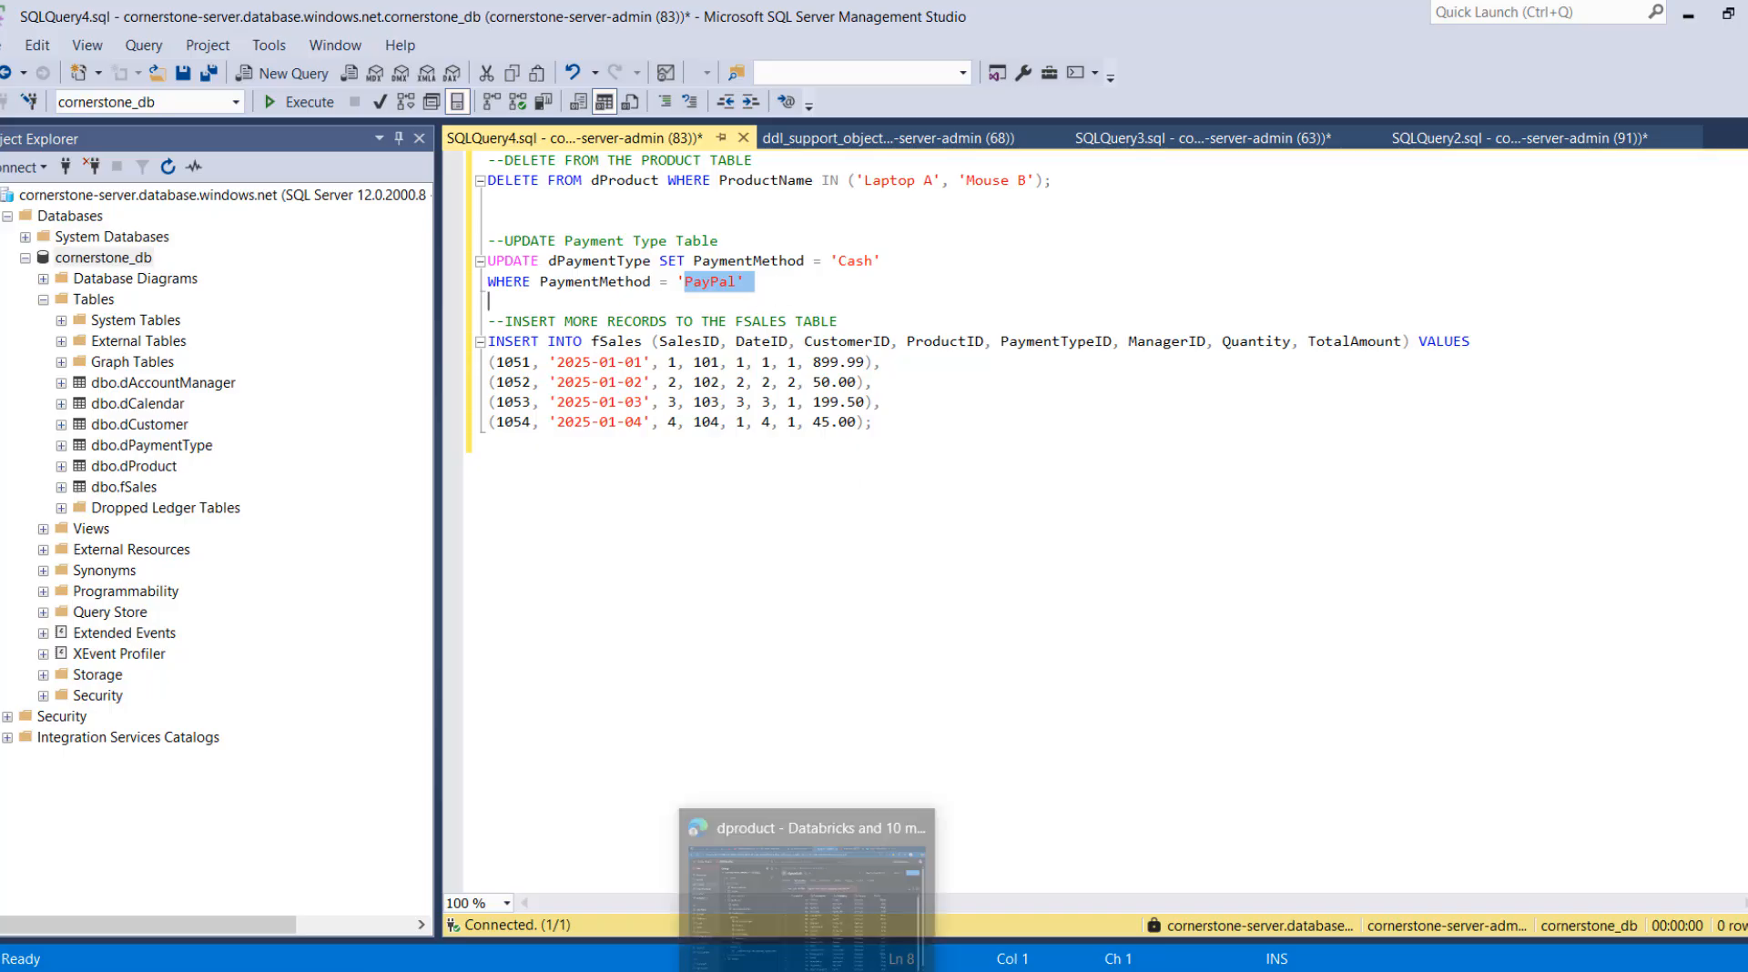
Switch to the Databricks SQL editor and run only the SELECT statement on lakeflow_uc.landing_zone.dproduct
click(808, 971)
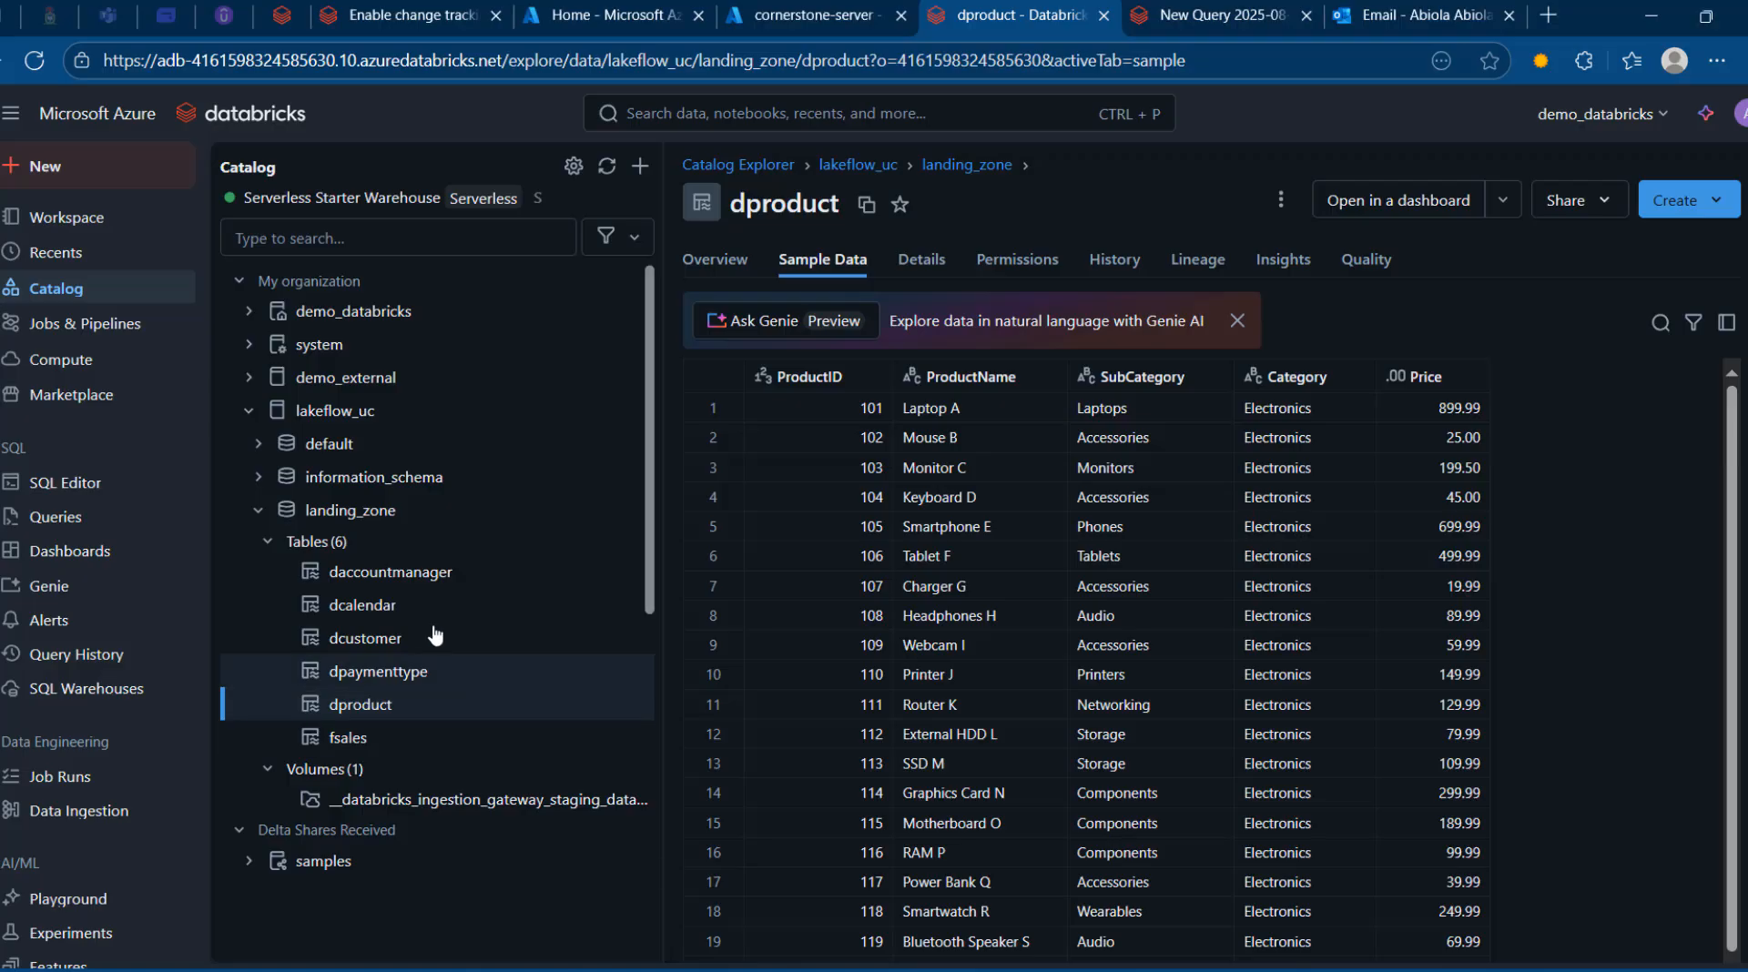
click(1215, 15)
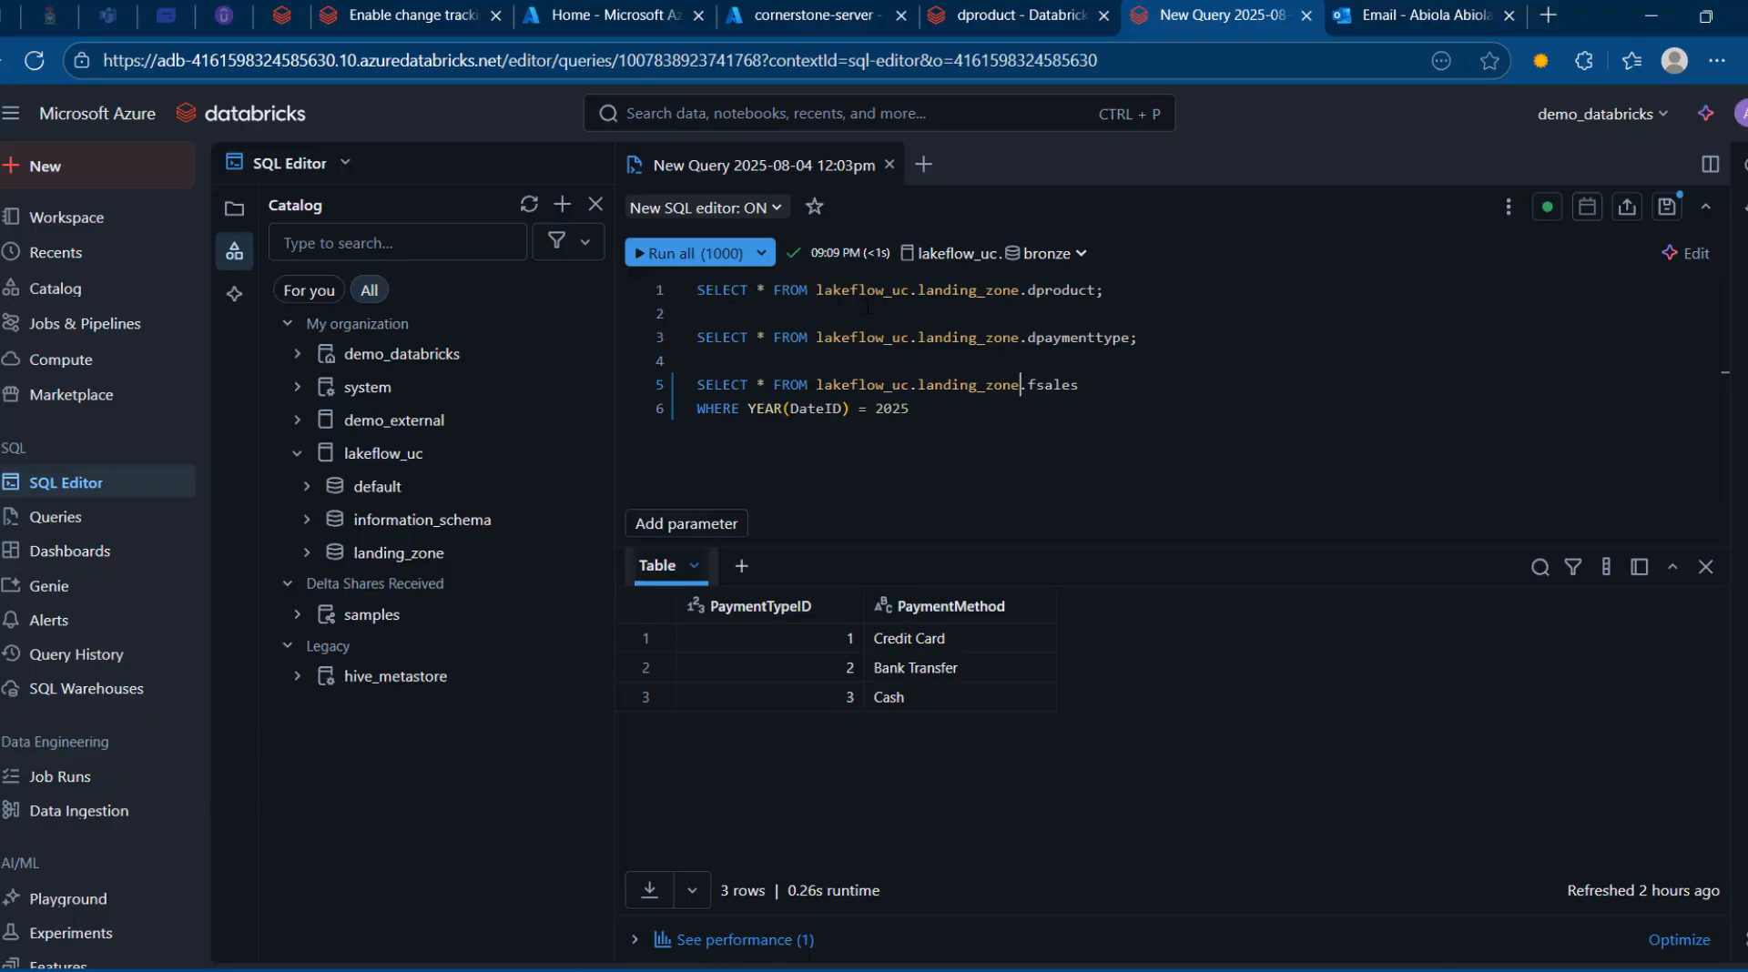
mouse_move(1039, 301)
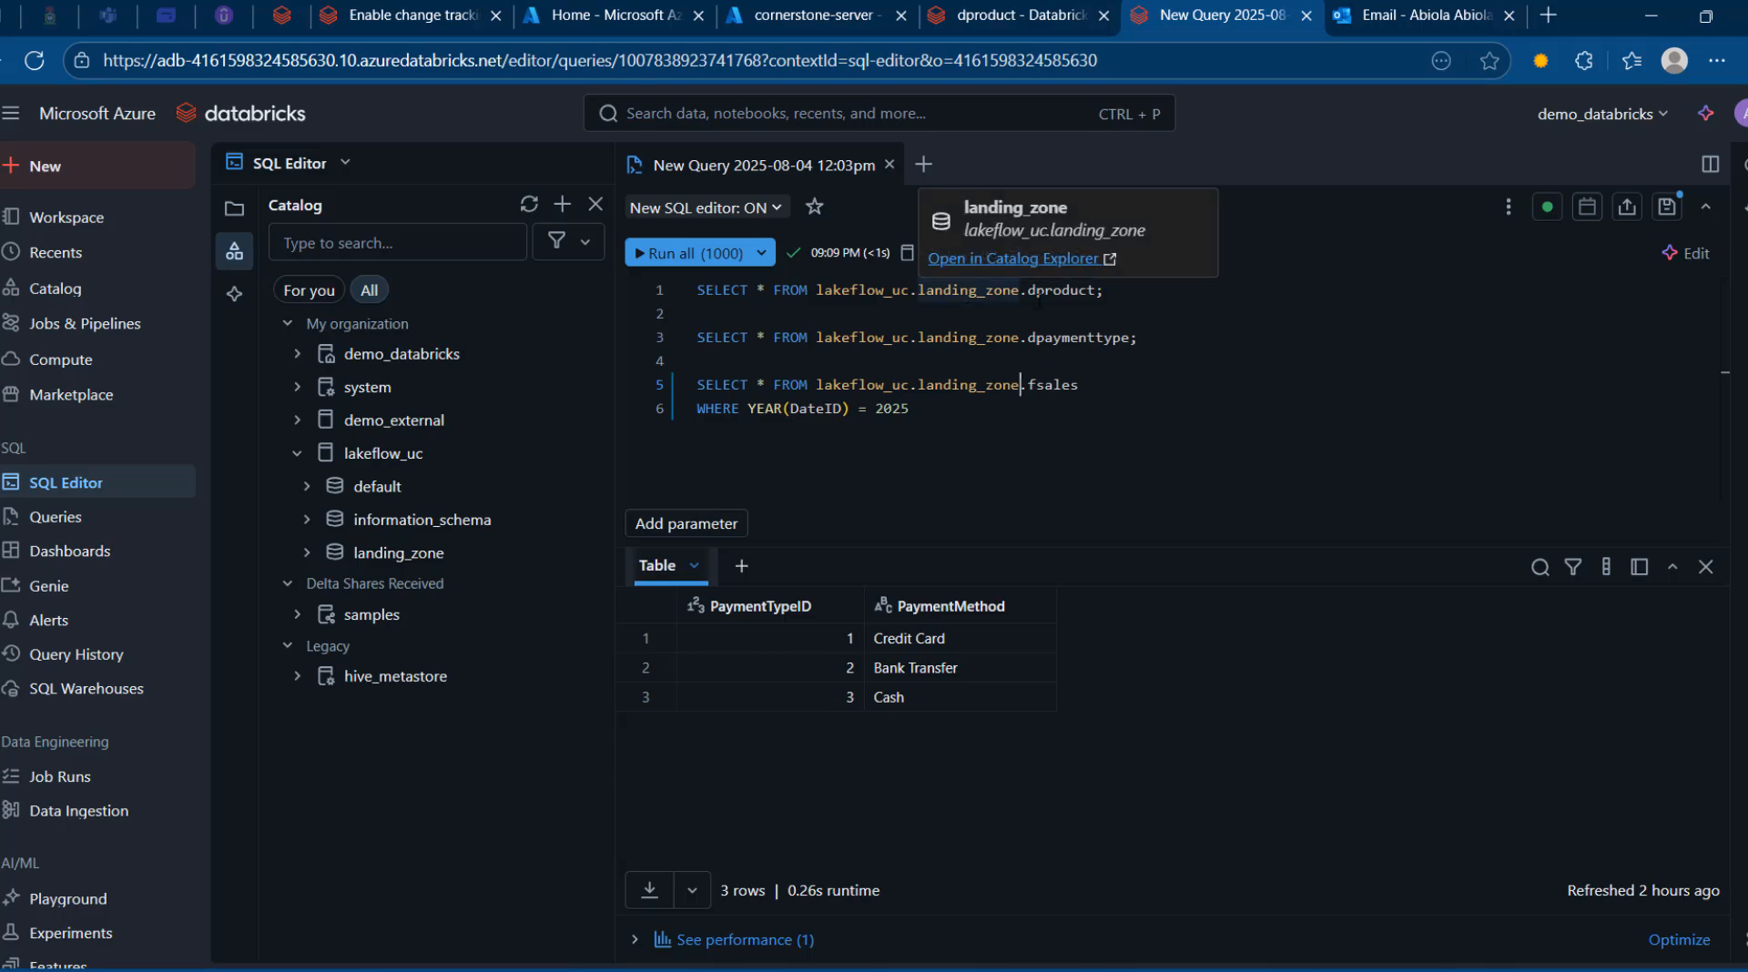
drag(1161, 296, 695, 291)
click(701, 256)
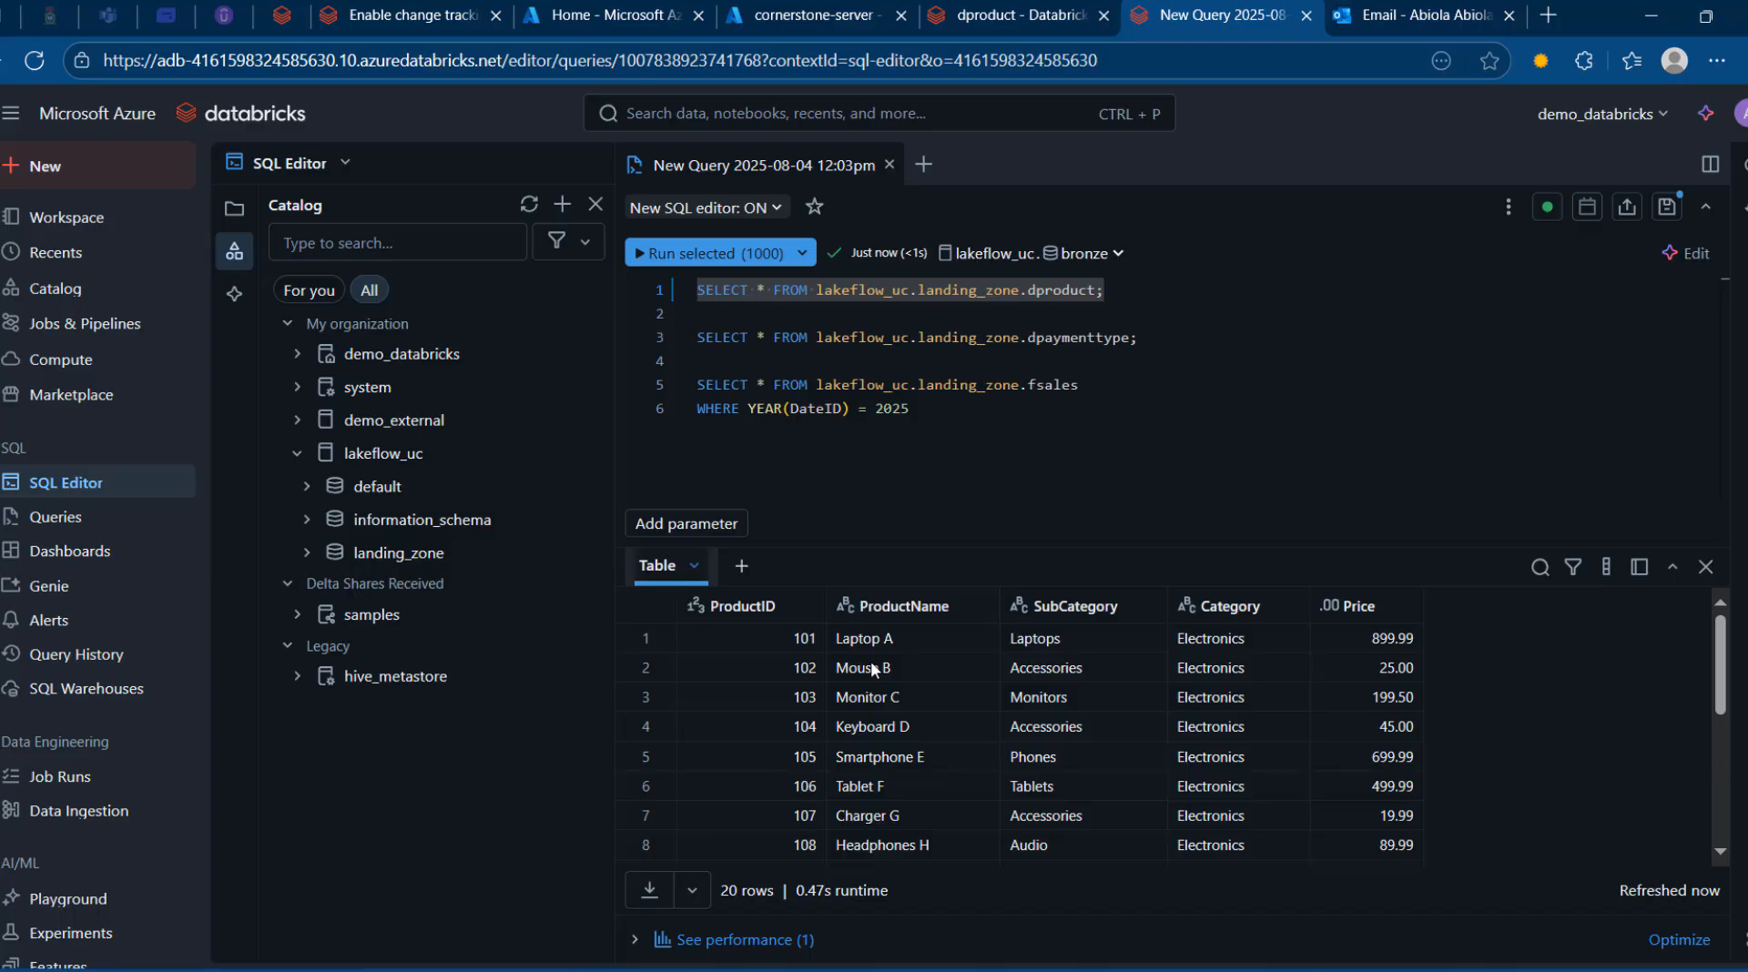
key(ctrl+shift+Tab)
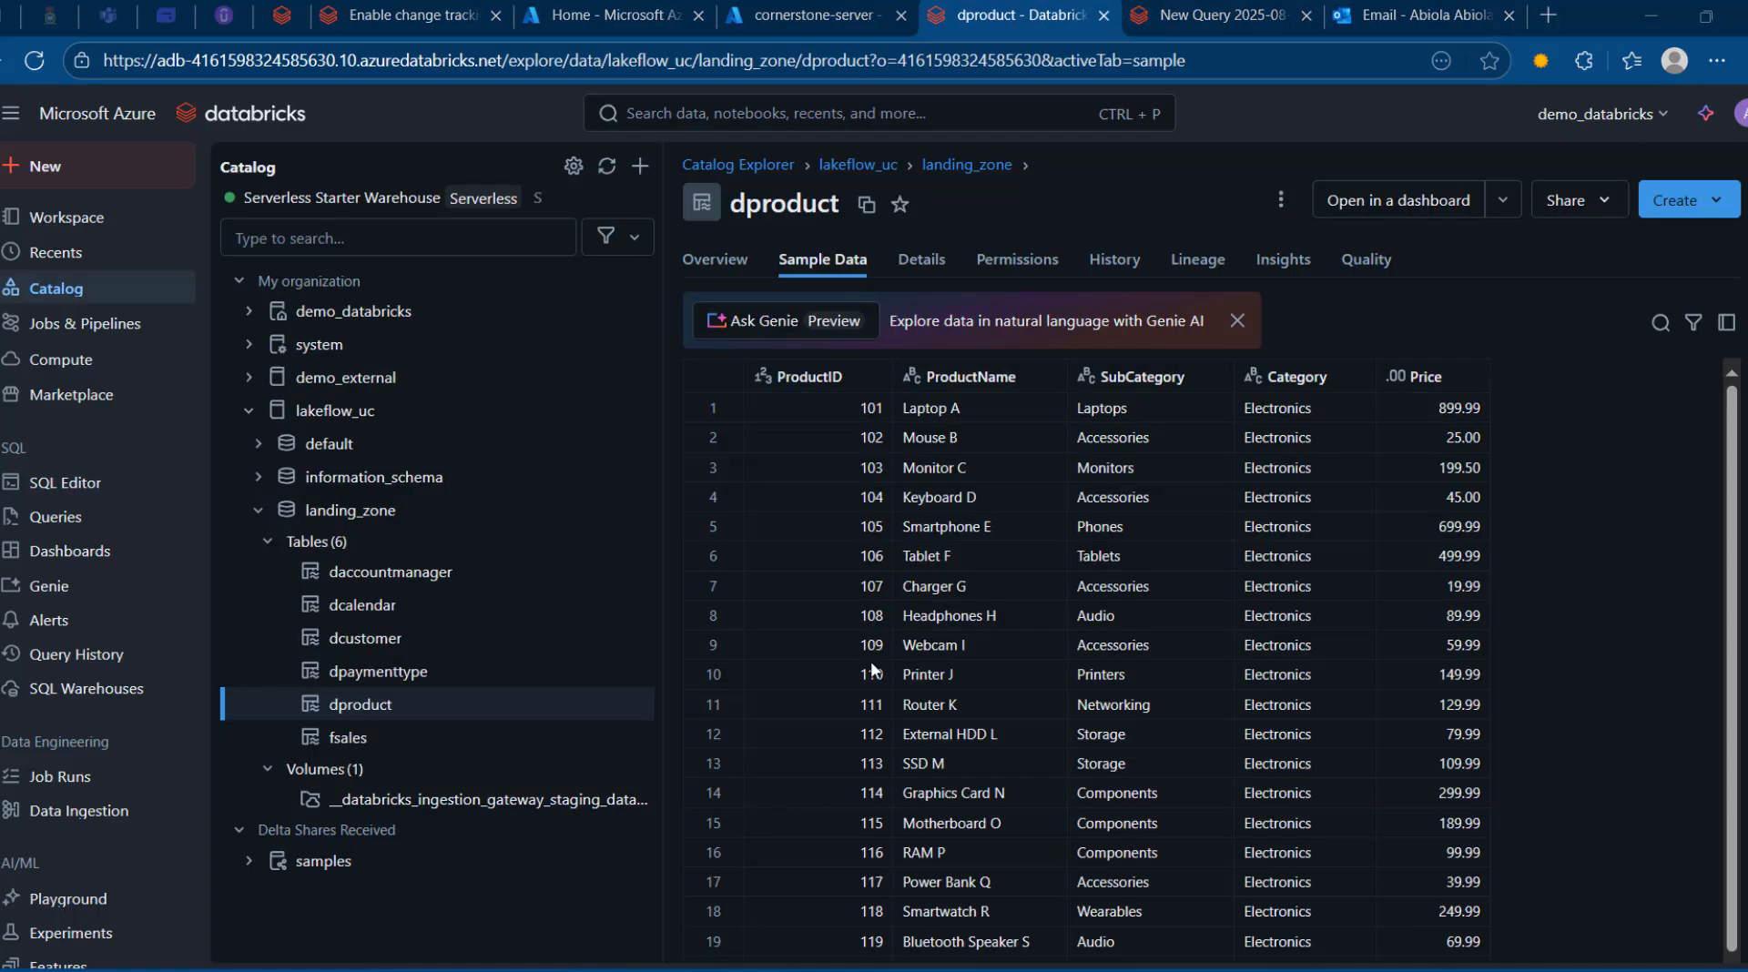
key(ctrl+Tab)
Switch to SQL Server Management Studio and execute only the DELETE statement for 'Laptop A' and 'Mouse B' in dProduct
key(alt+Tab)
key(alt+Tab)
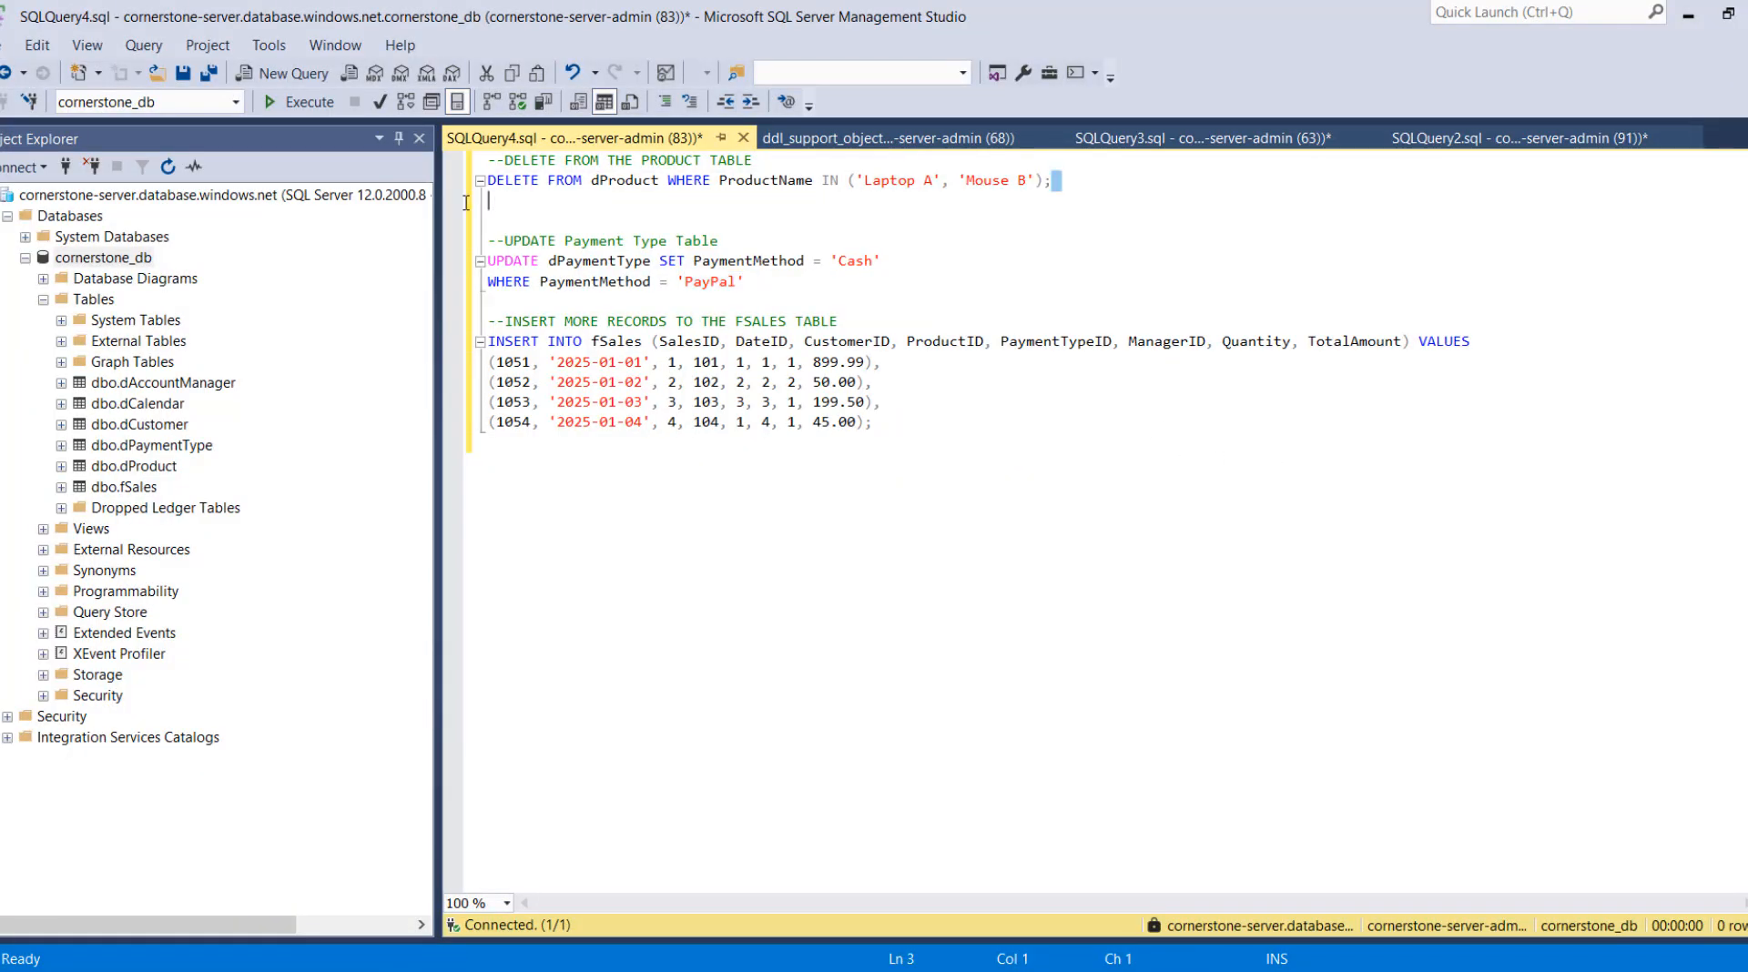
drag(1076, 183, 388, 164)
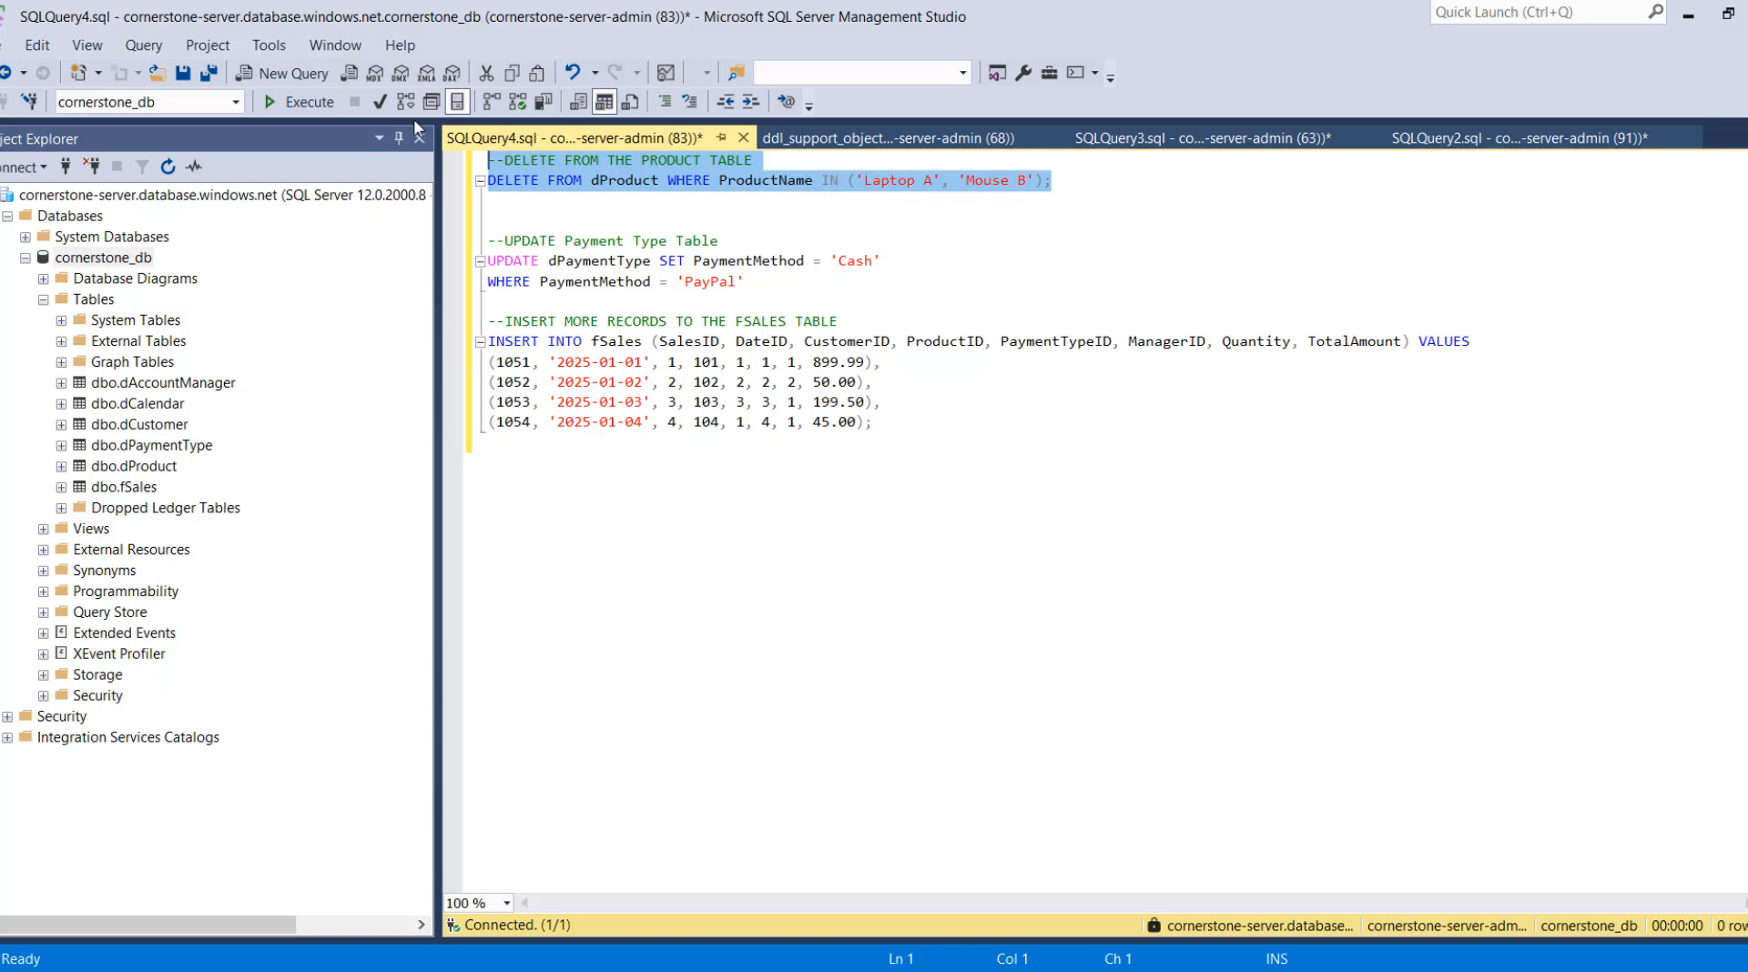
click(303, 102)
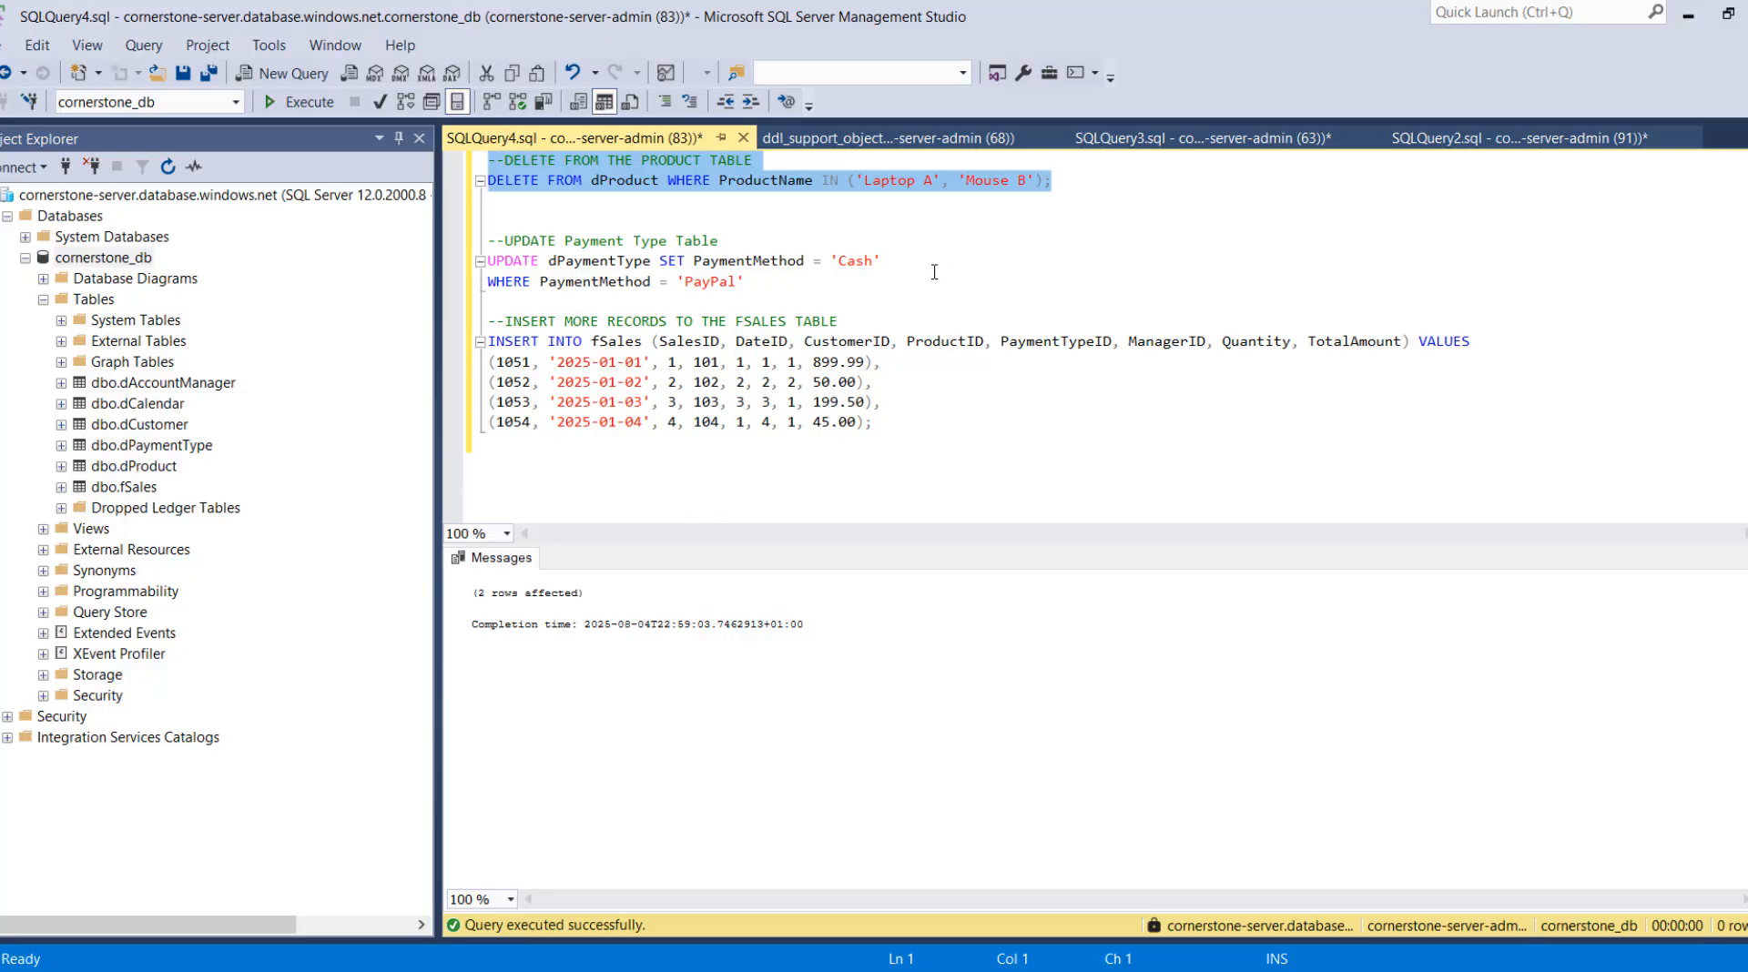
Return to the Databricks SQL editor and run only the SELECT statement on lakeflow_uc.landing_zone.dpaymenttype
key(alt+Tab)
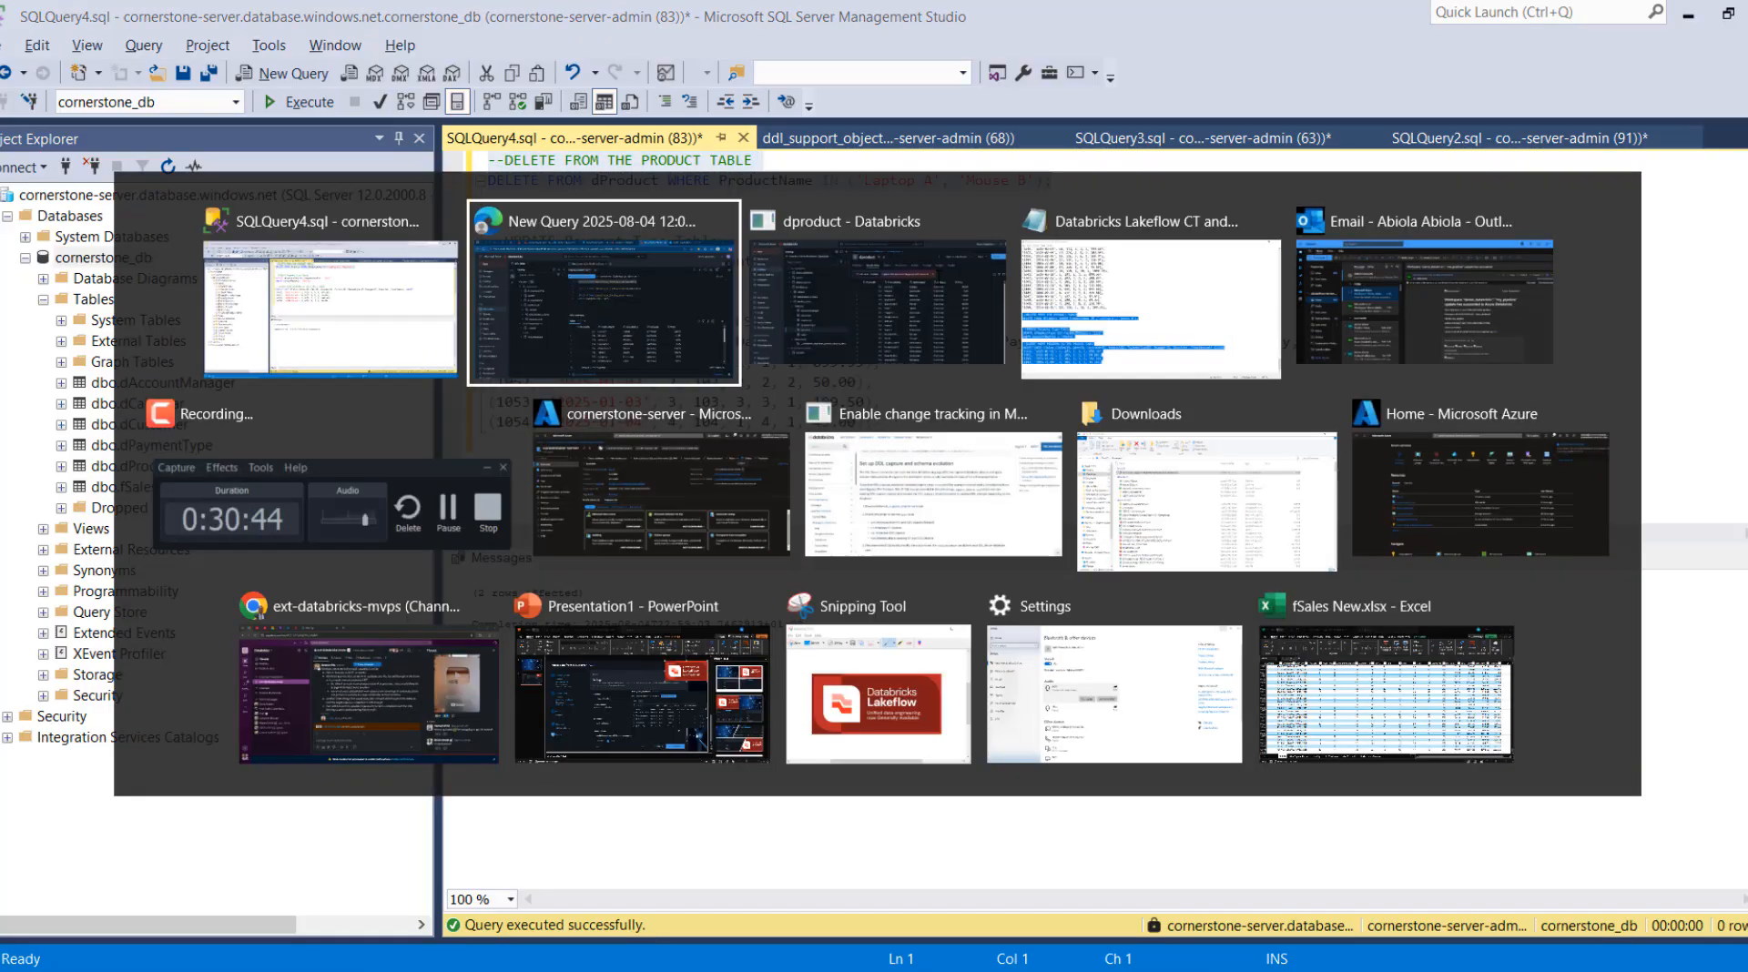
key(alt+Tab)
key(alt+Tab)
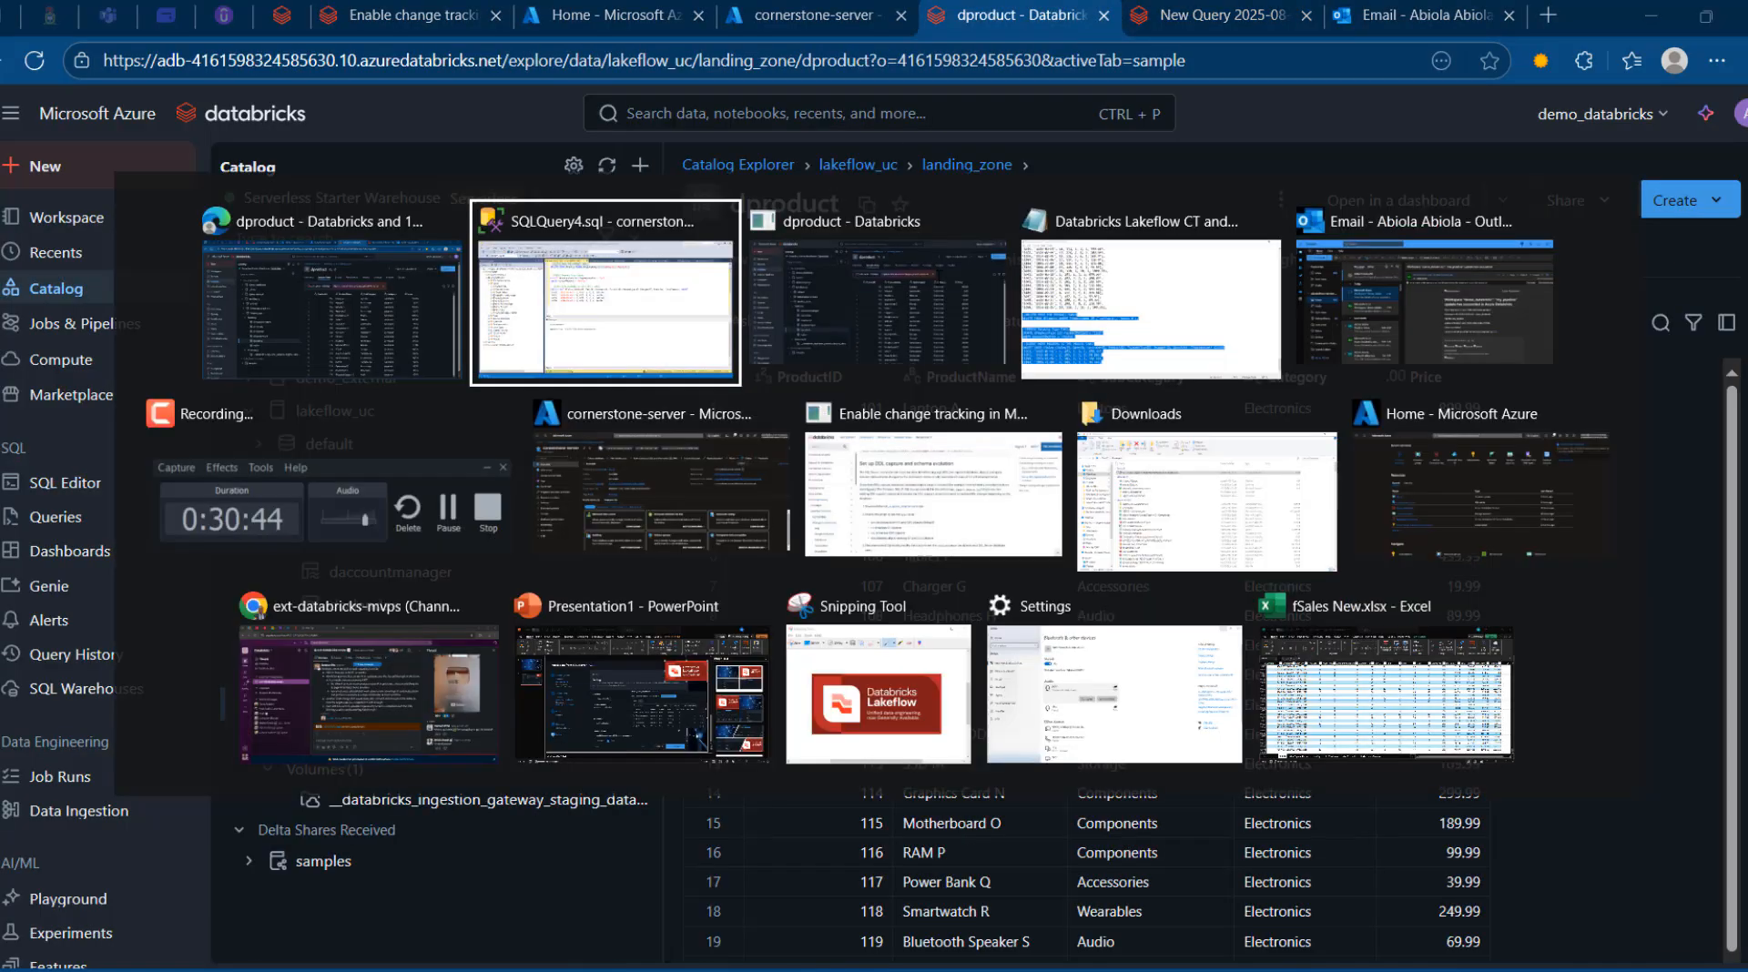
key(Escape)
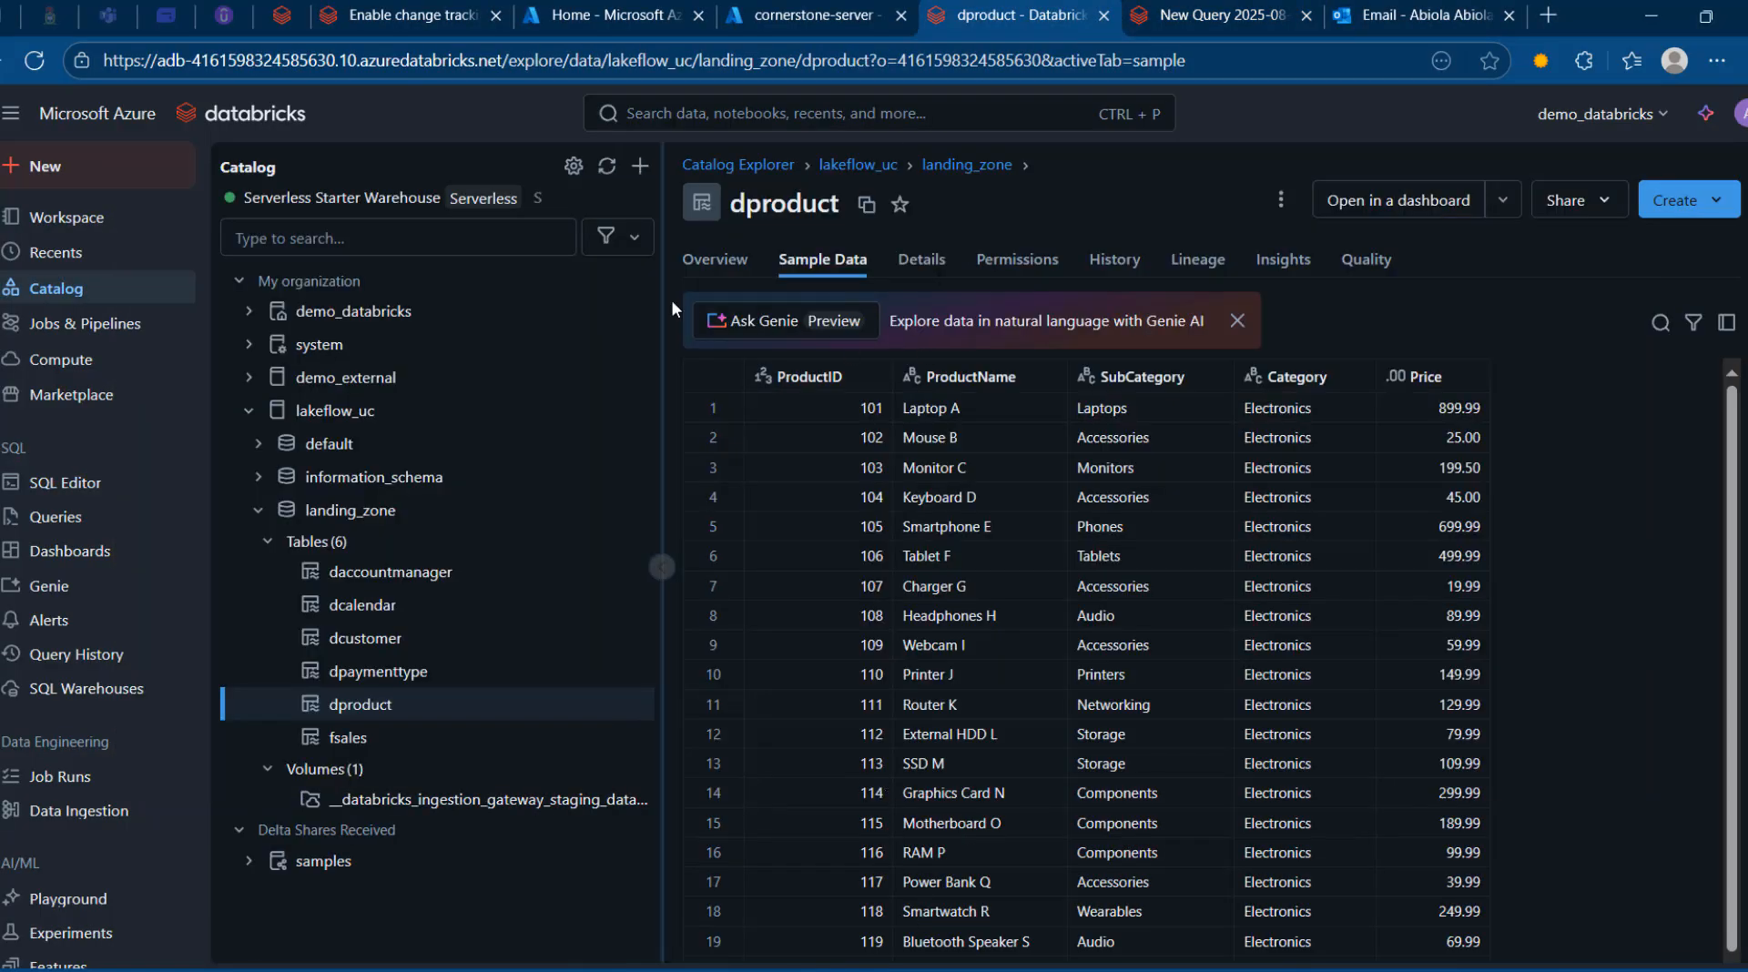
key(ctrl+Tab)
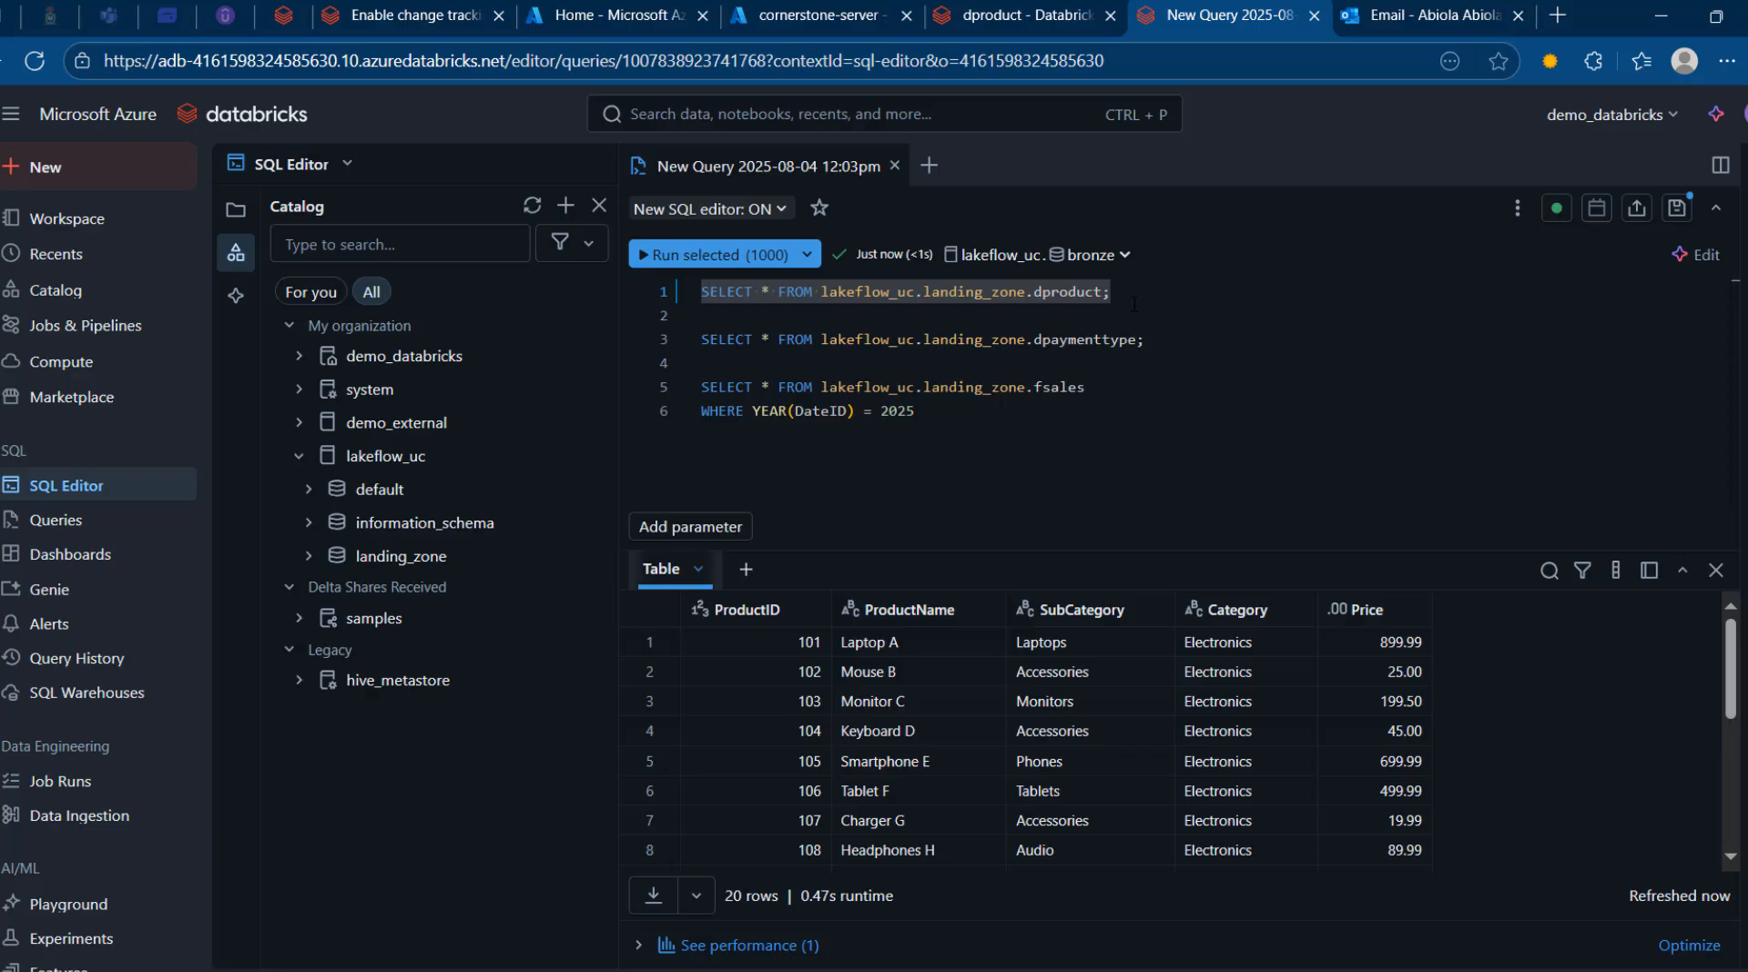
drag(1144, 340, 701, 340)
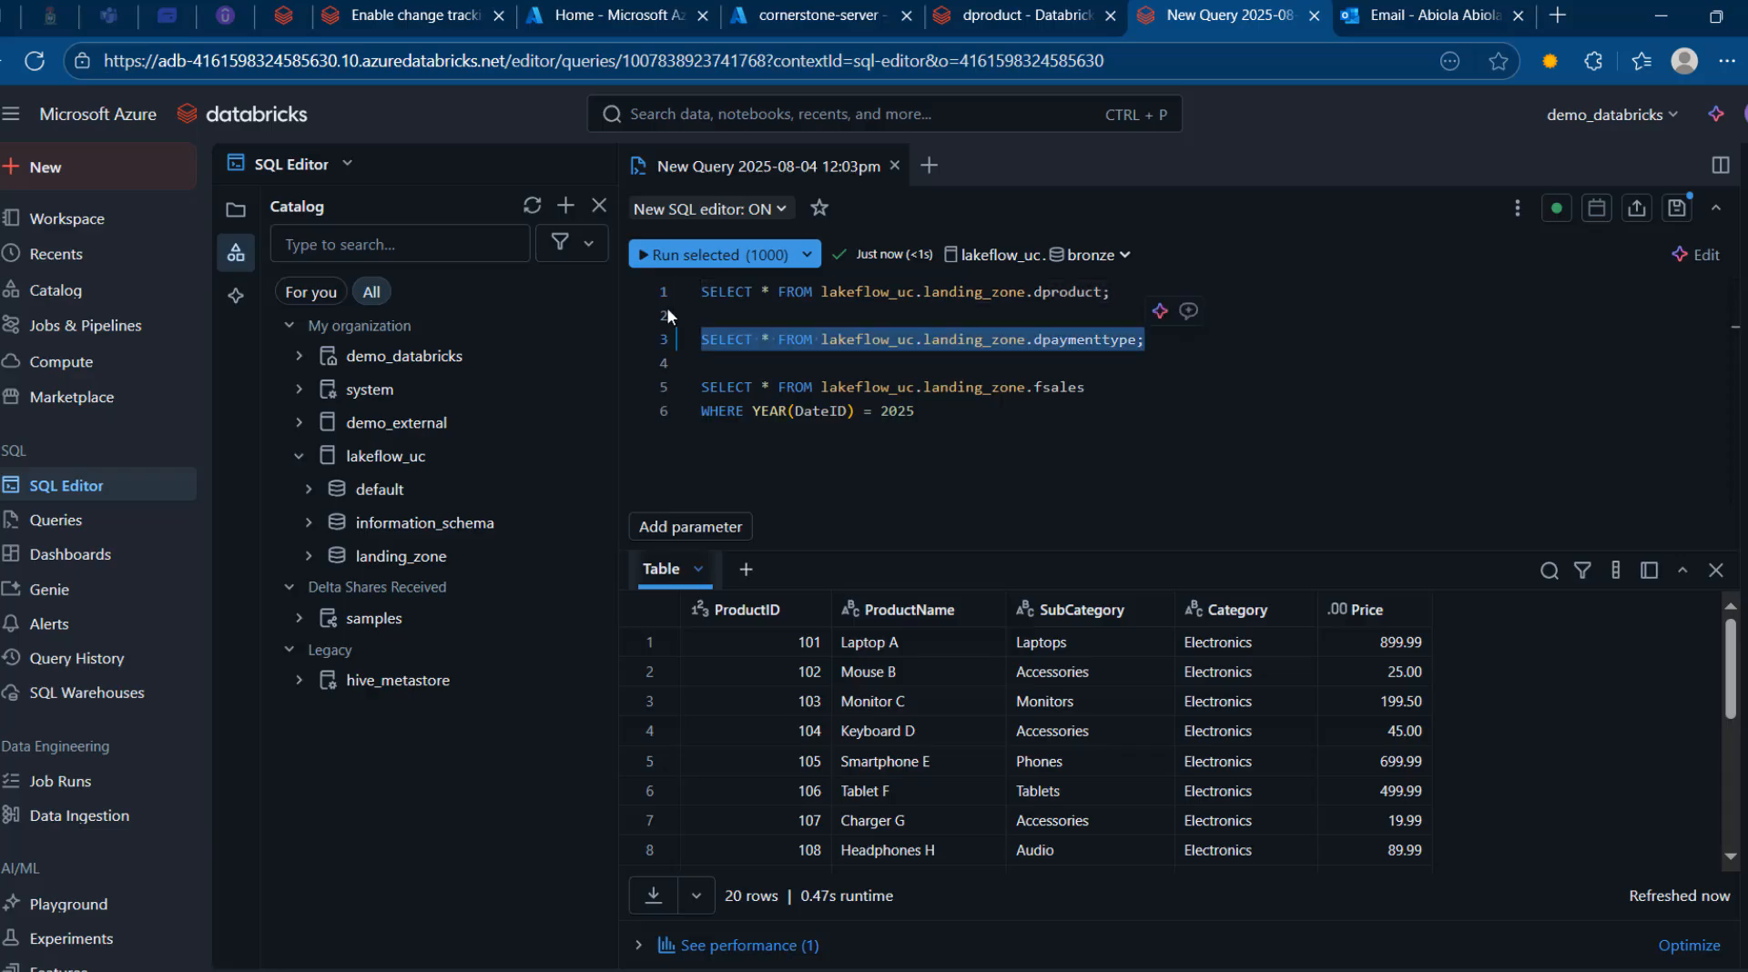
click(690, 260)
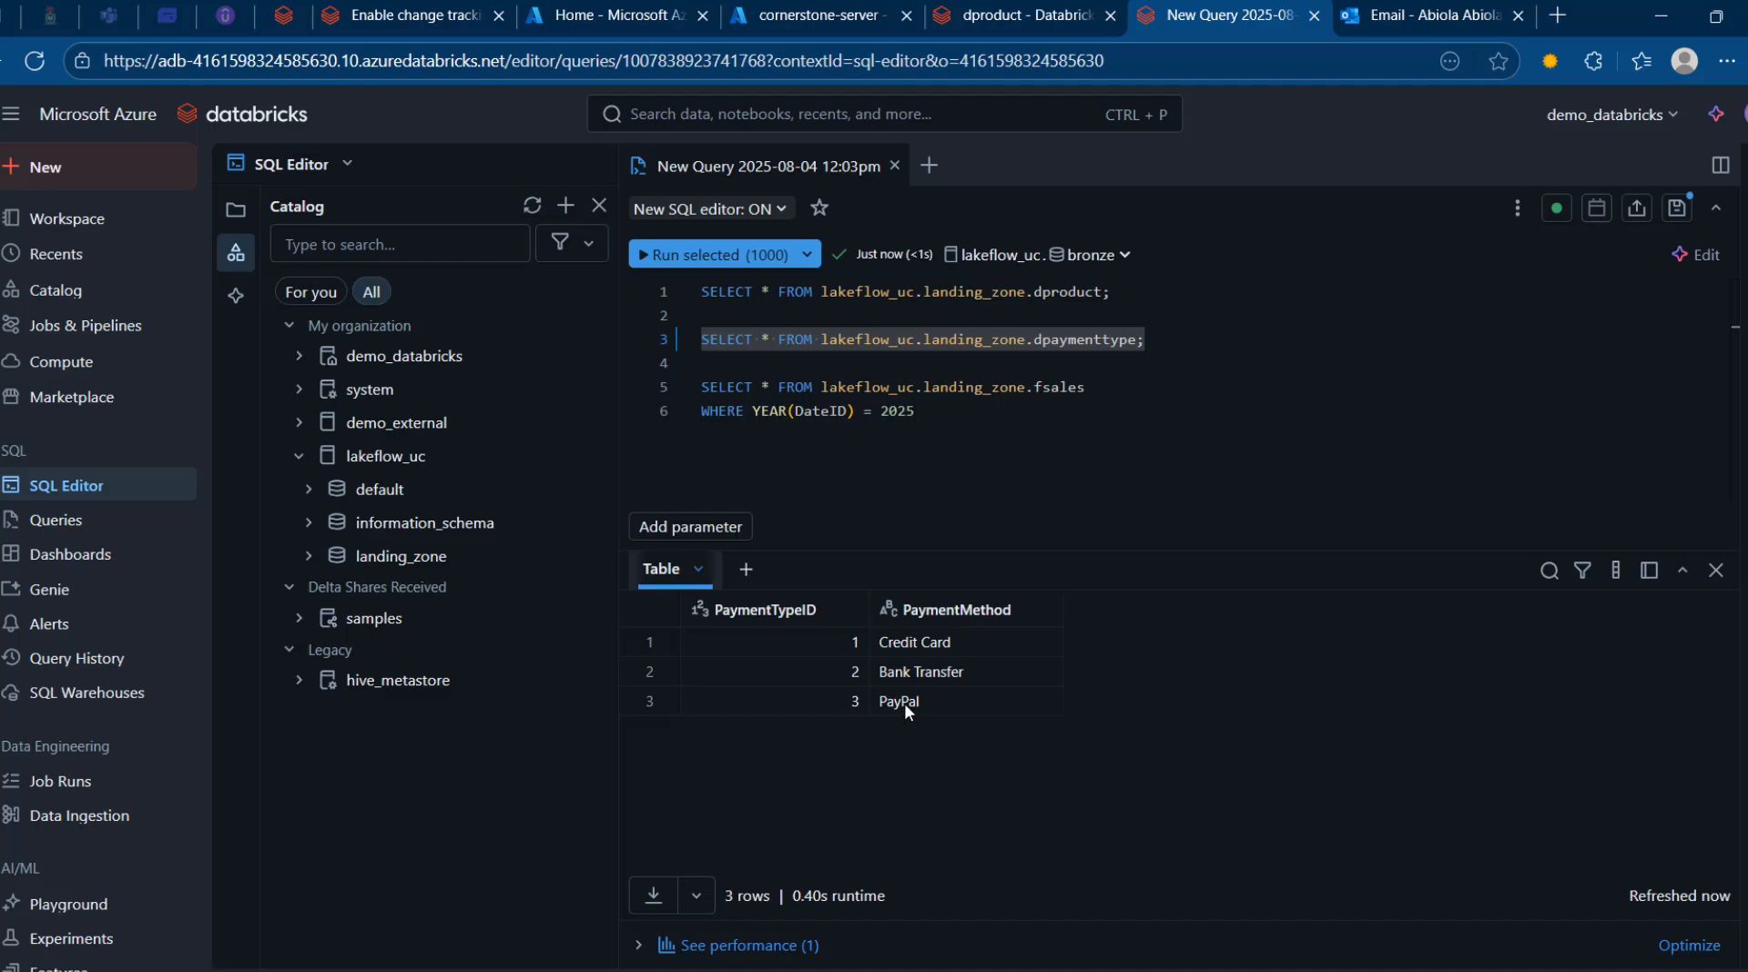
Switch to SQL Server Management Studio and execute only the UPDATE statement changing PaymentMethod 'PayPal' to 'Cash' in dPaymentType
key(alt+Tab)
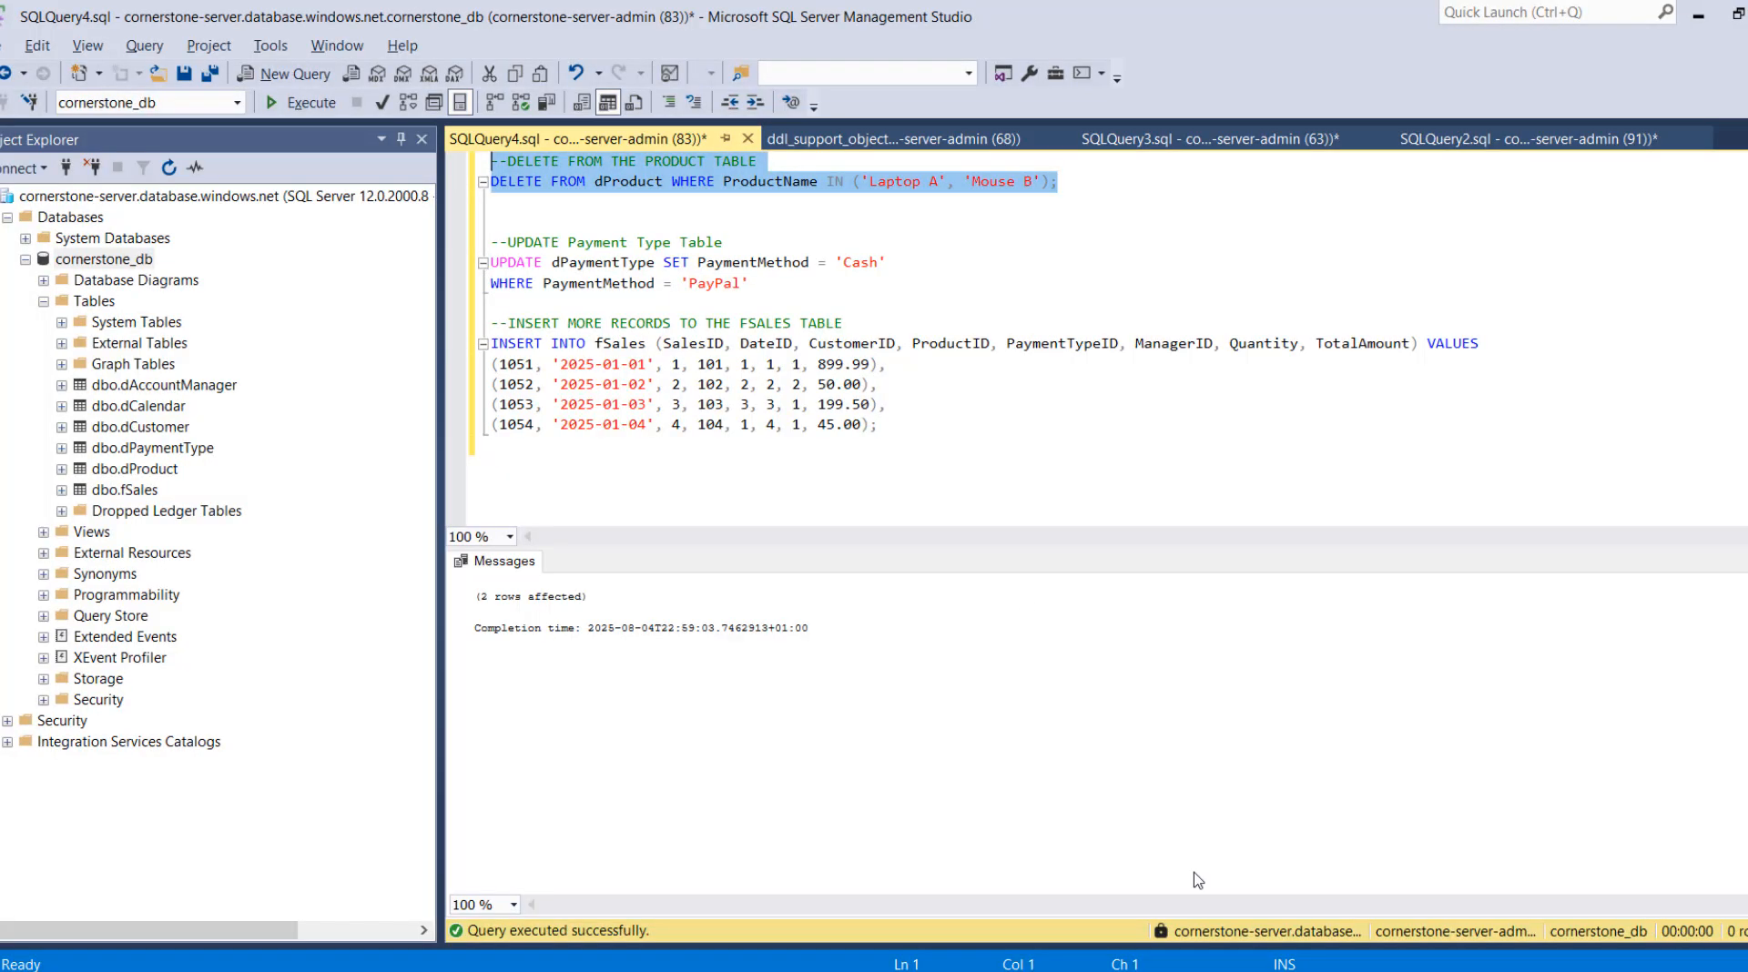
drag(791, 285, 480, 247)
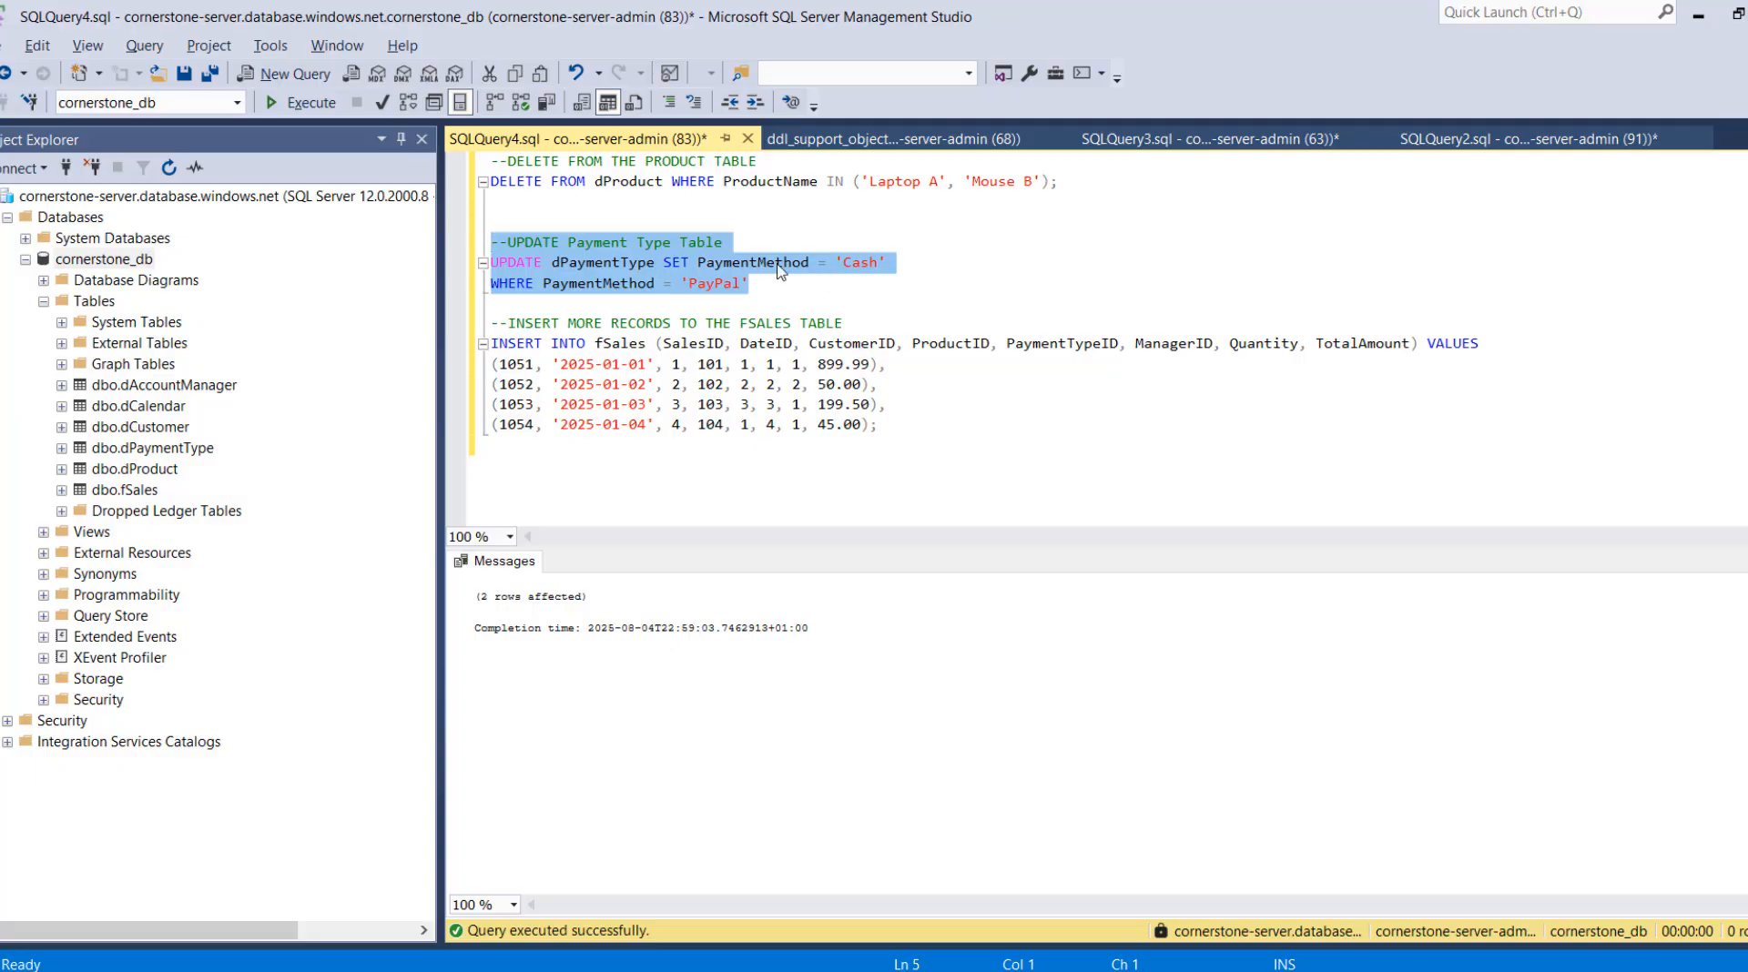
click(317, 111)
Return to the Databricks SQL editor and run the lakeflow_uc.landing_zone.fsales query filtered to year 2024
key(alt+Tab)
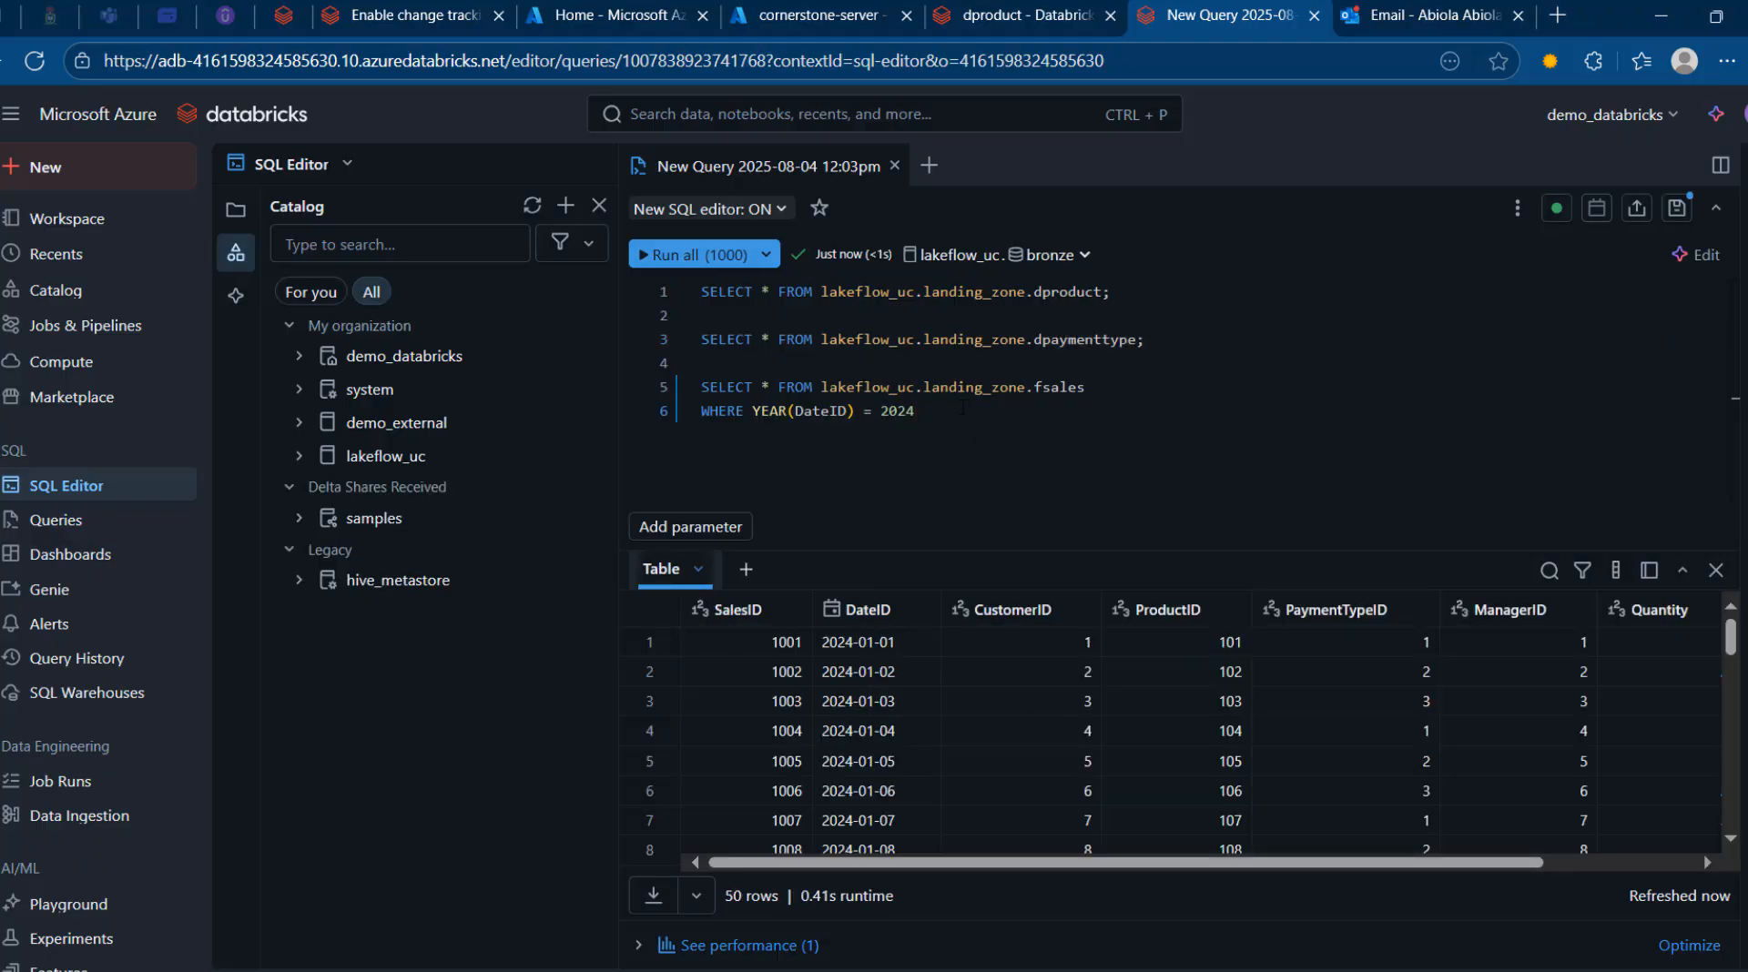
drag(957, 417, 701, 386)
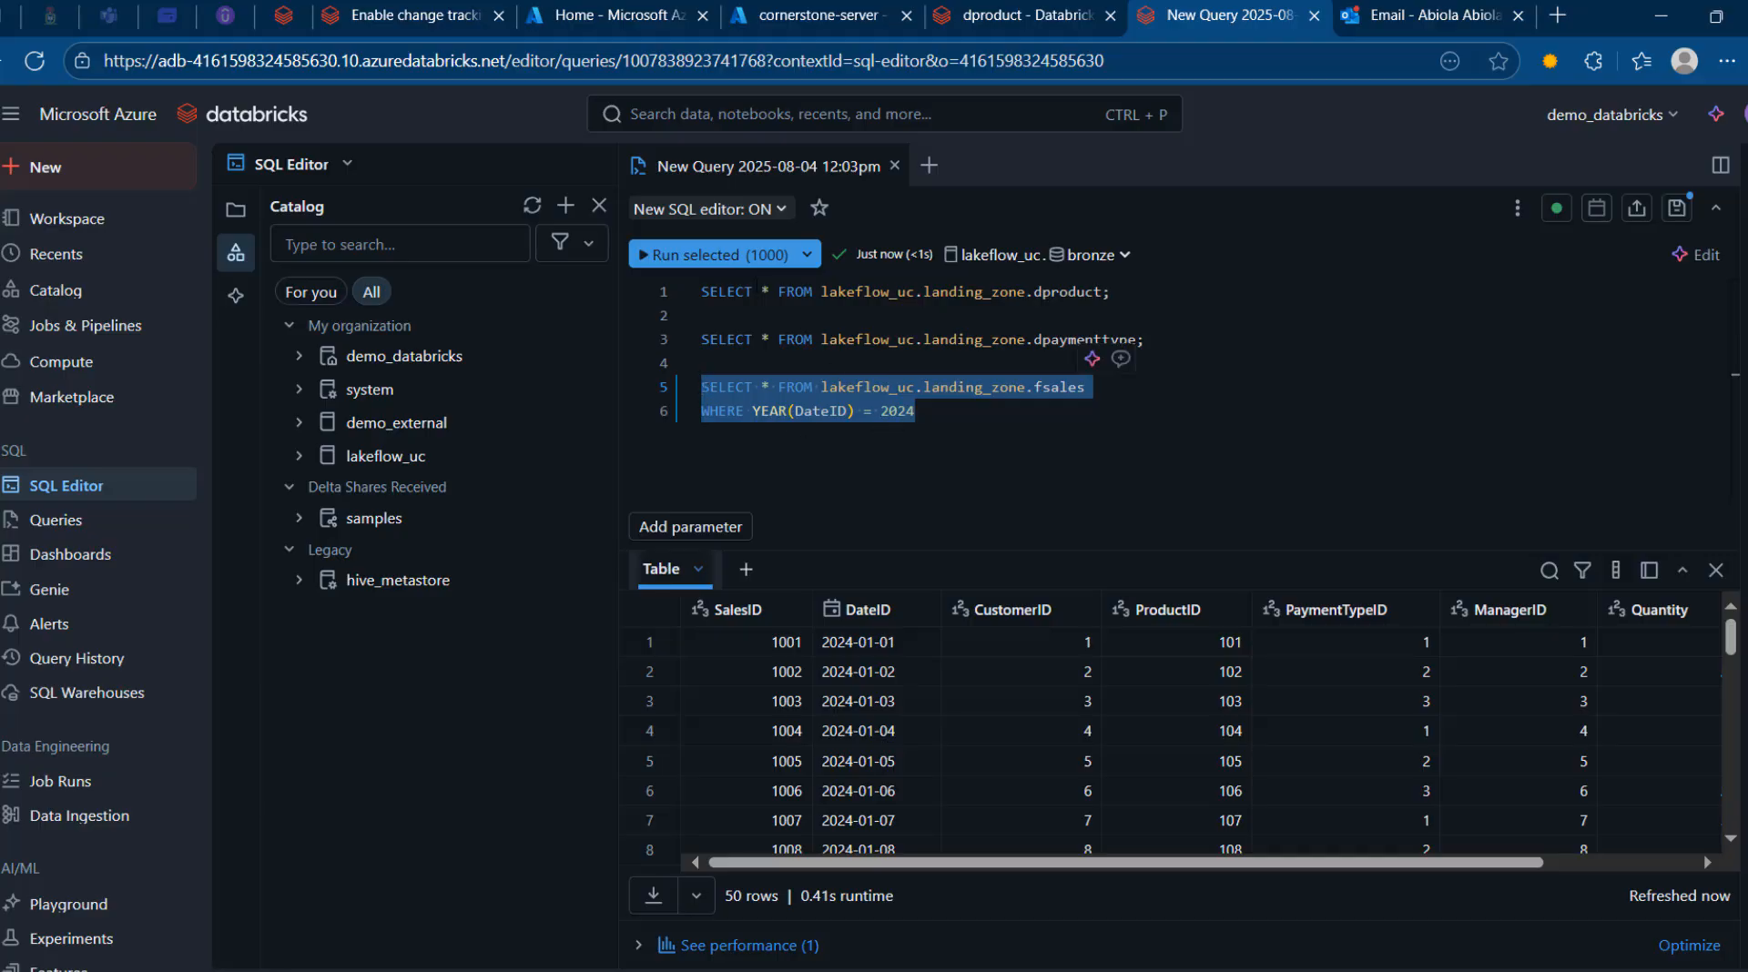
click(743, 262)
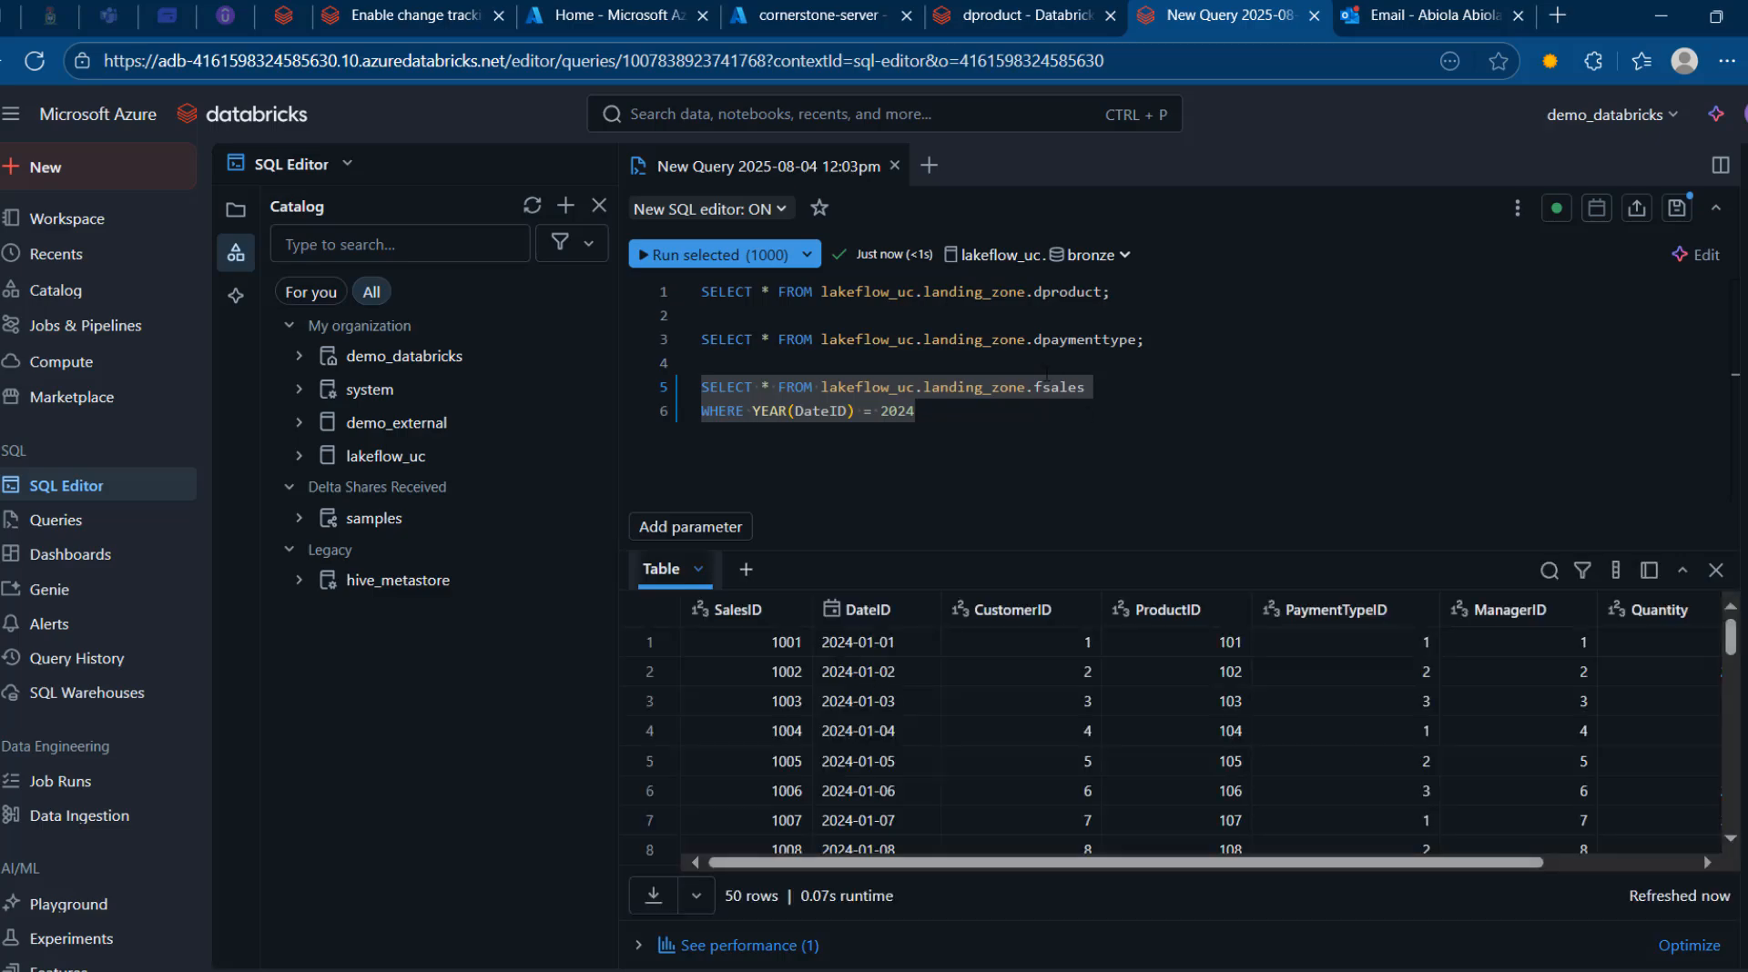
Change the fsales query's year filter to 2025 and run only that query
click(969, 409)
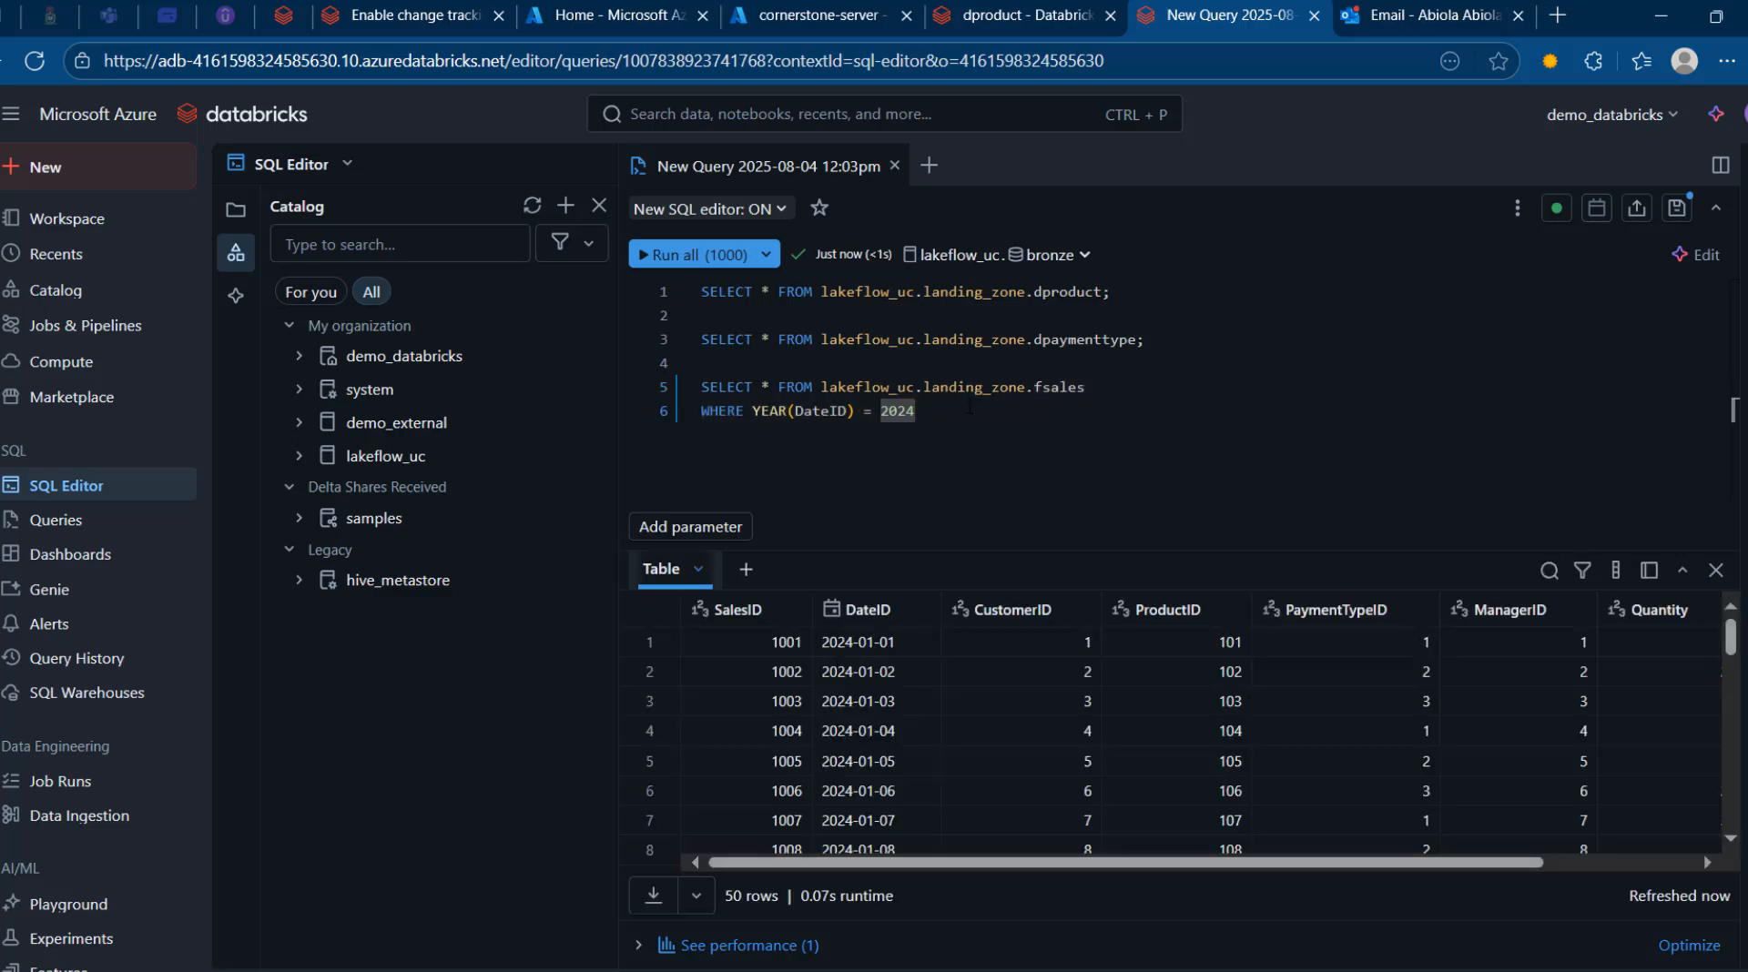
key(BackSpace)
text(5)
drag(979, 424, 701, 387)
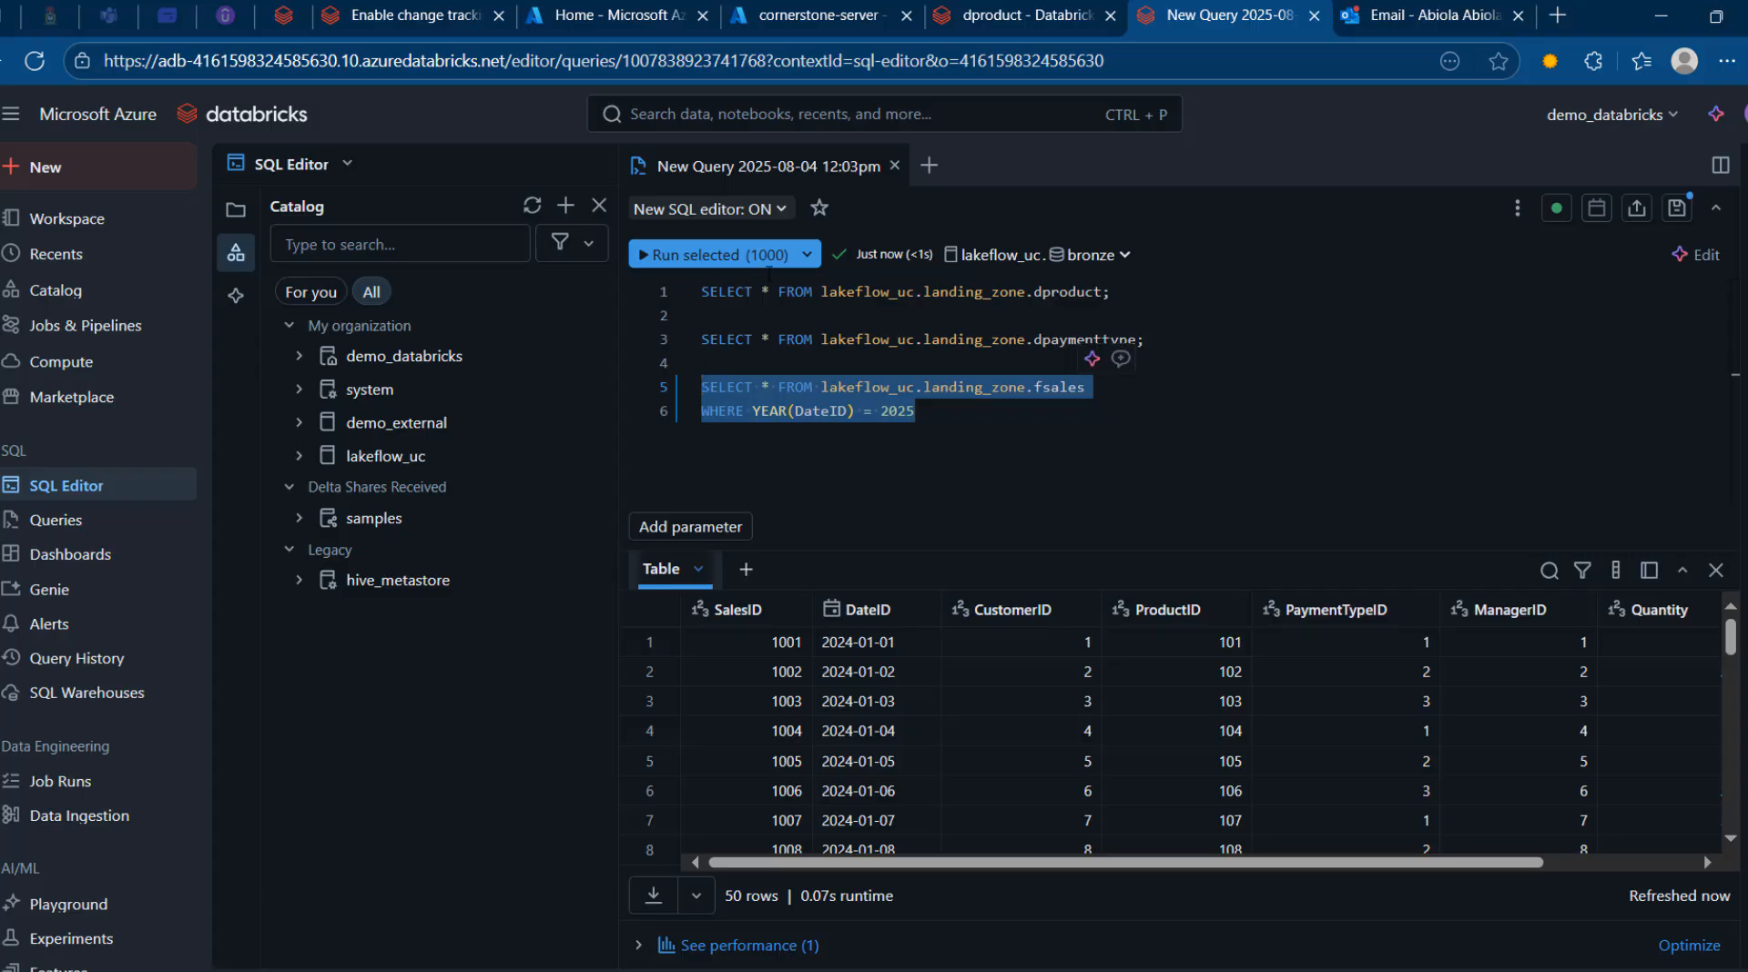
click(696, 254)
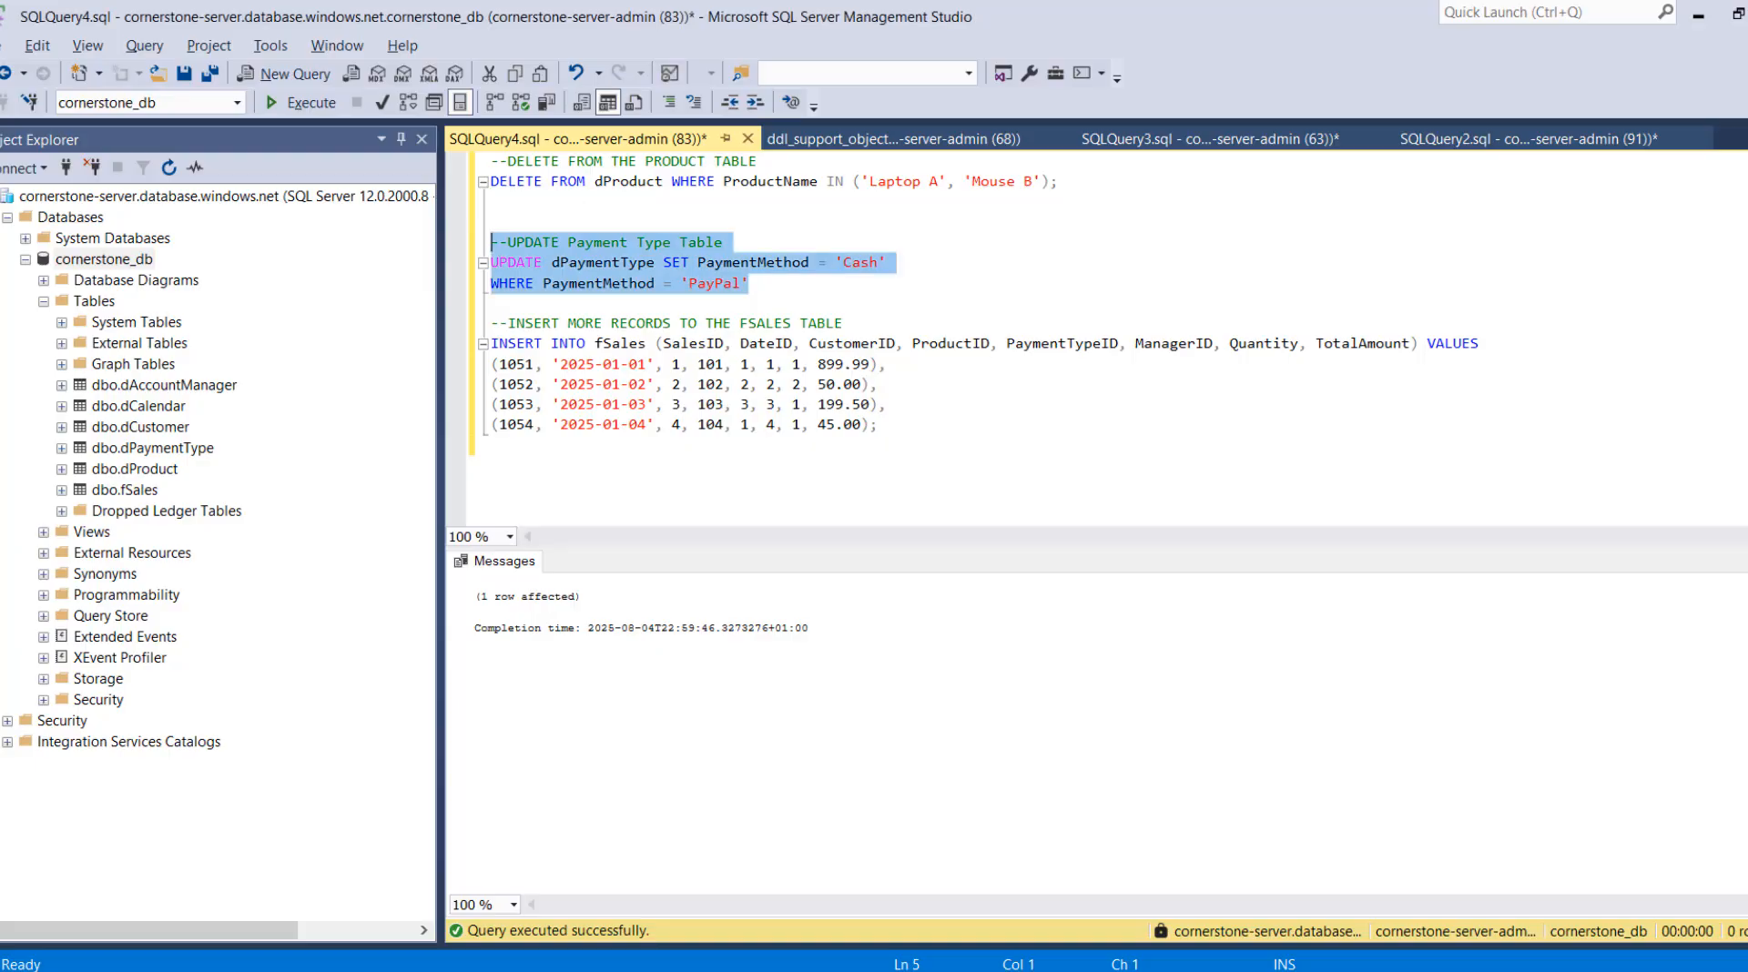
In SQL Server Management Studio, execute only the INSERT statement adding January 2025 records with SalesID 1051 to 1054 to fSales
drag(568, 364, 637, 425)
drag(932, 428, 491, 325)
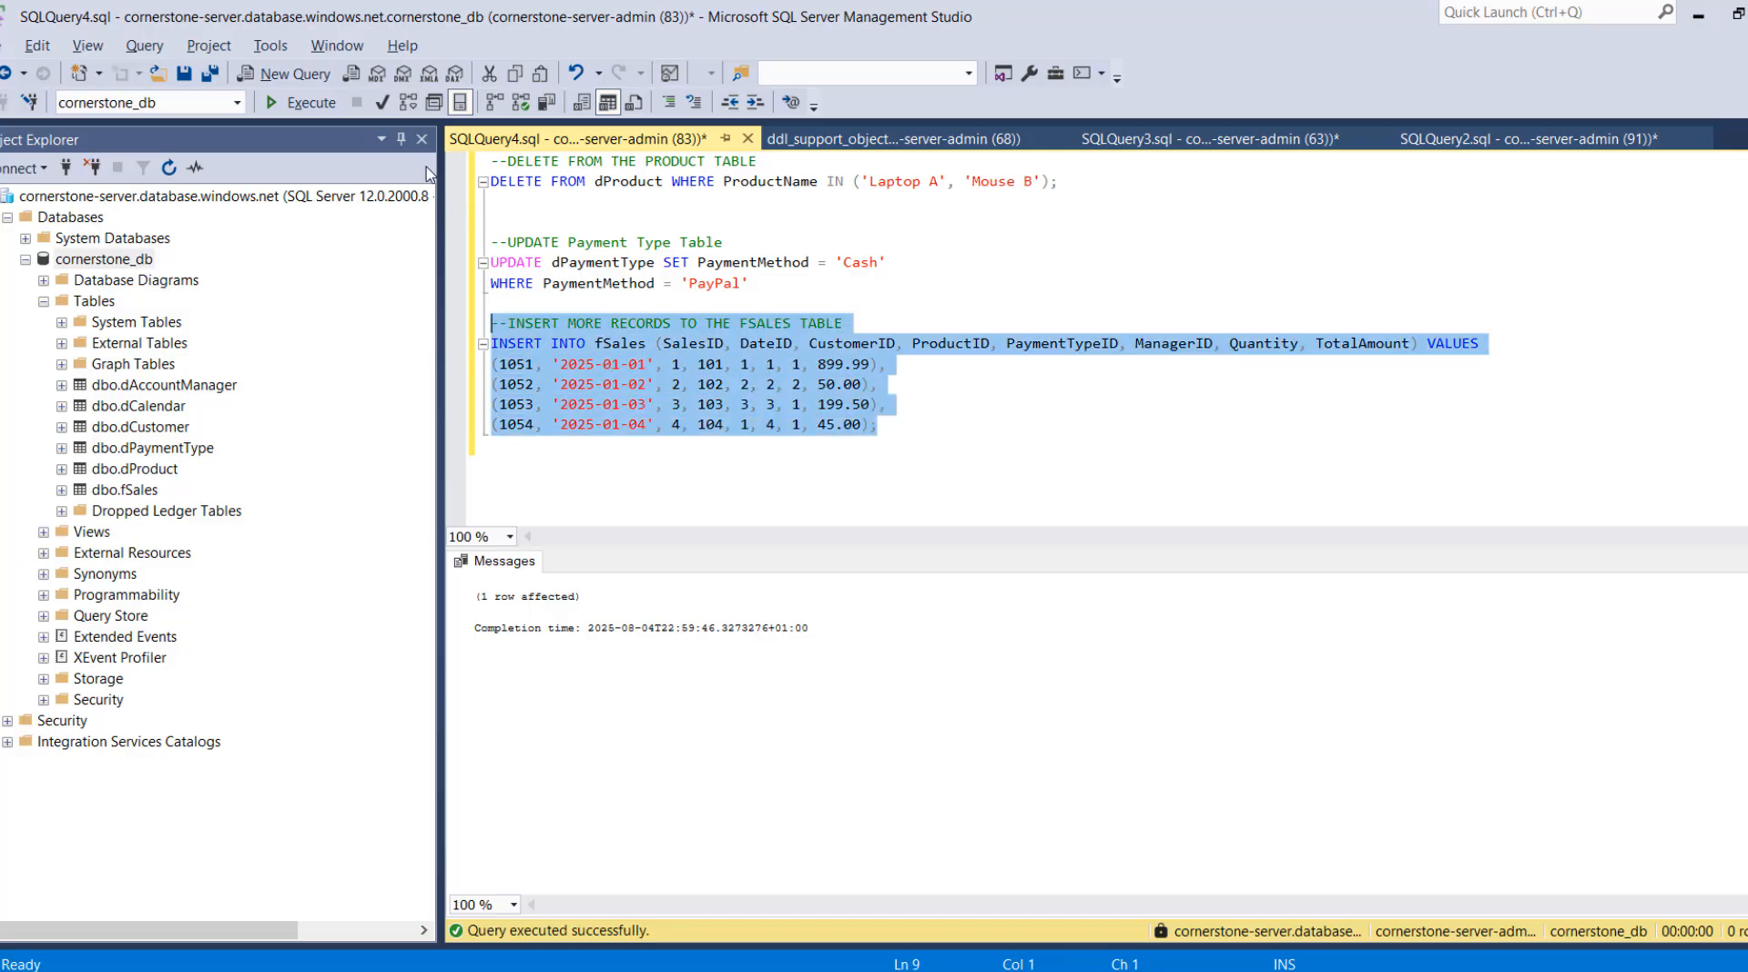
click(305, 103)
Switch to Databricks, open the my_pipeline ingestion pipeline and show its tables as a list
key(alt+Tab)
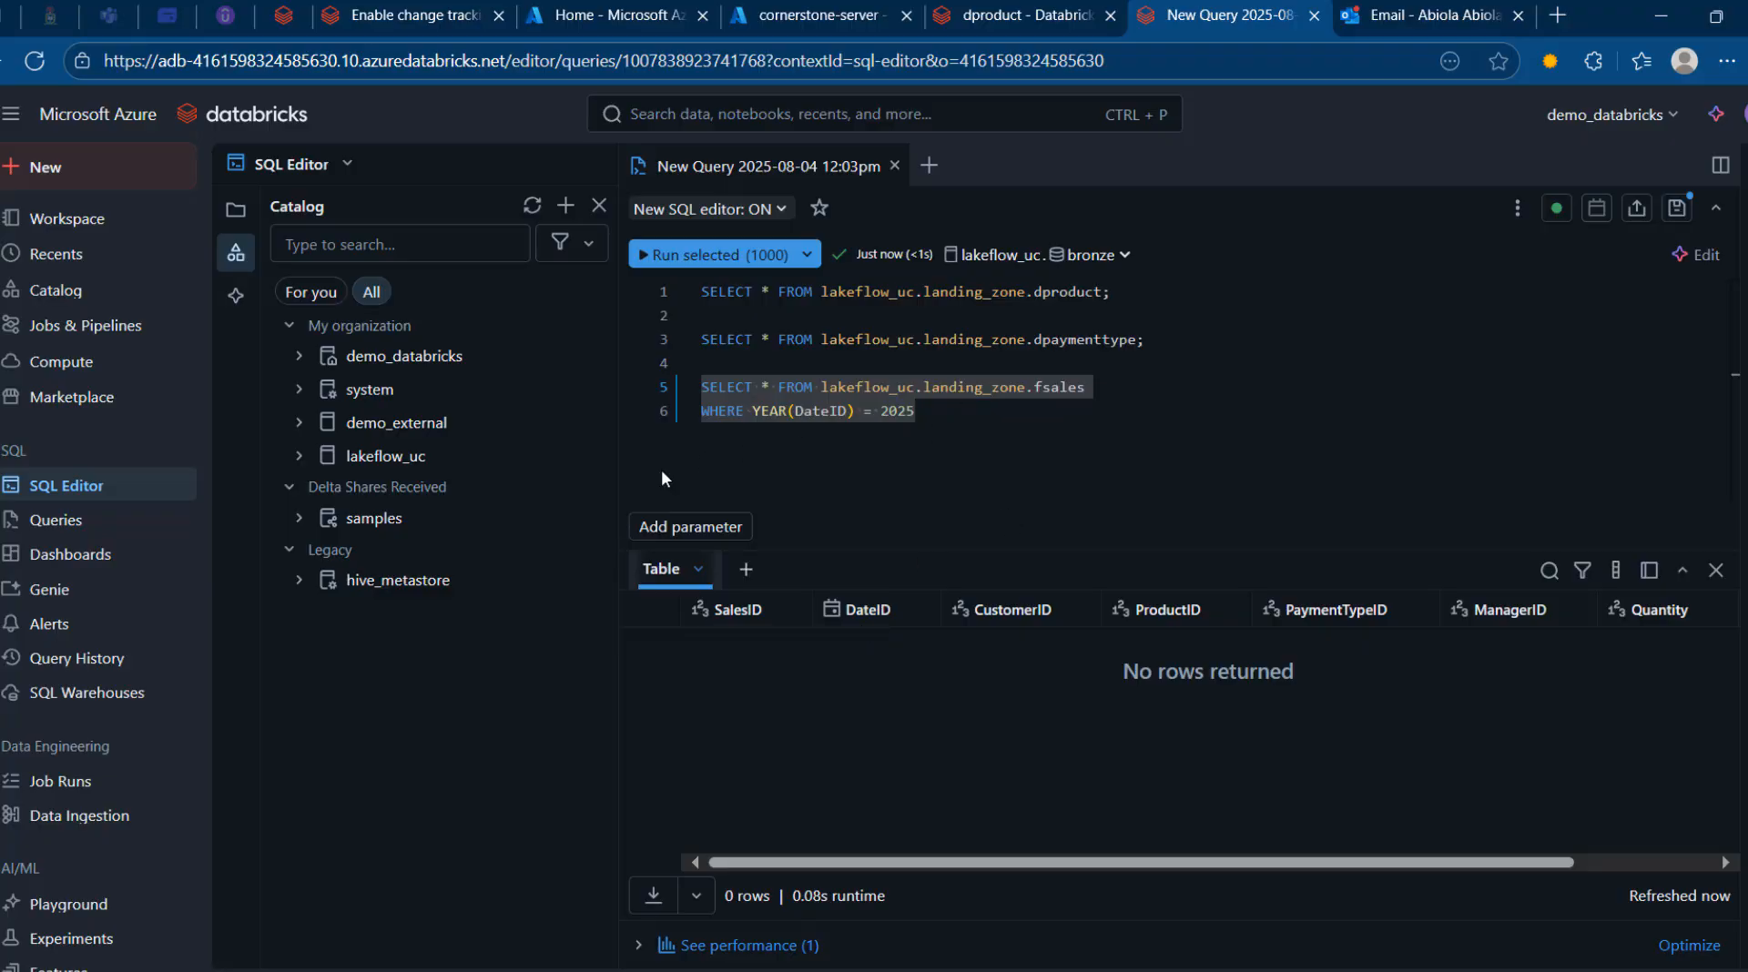
click(77, 342)
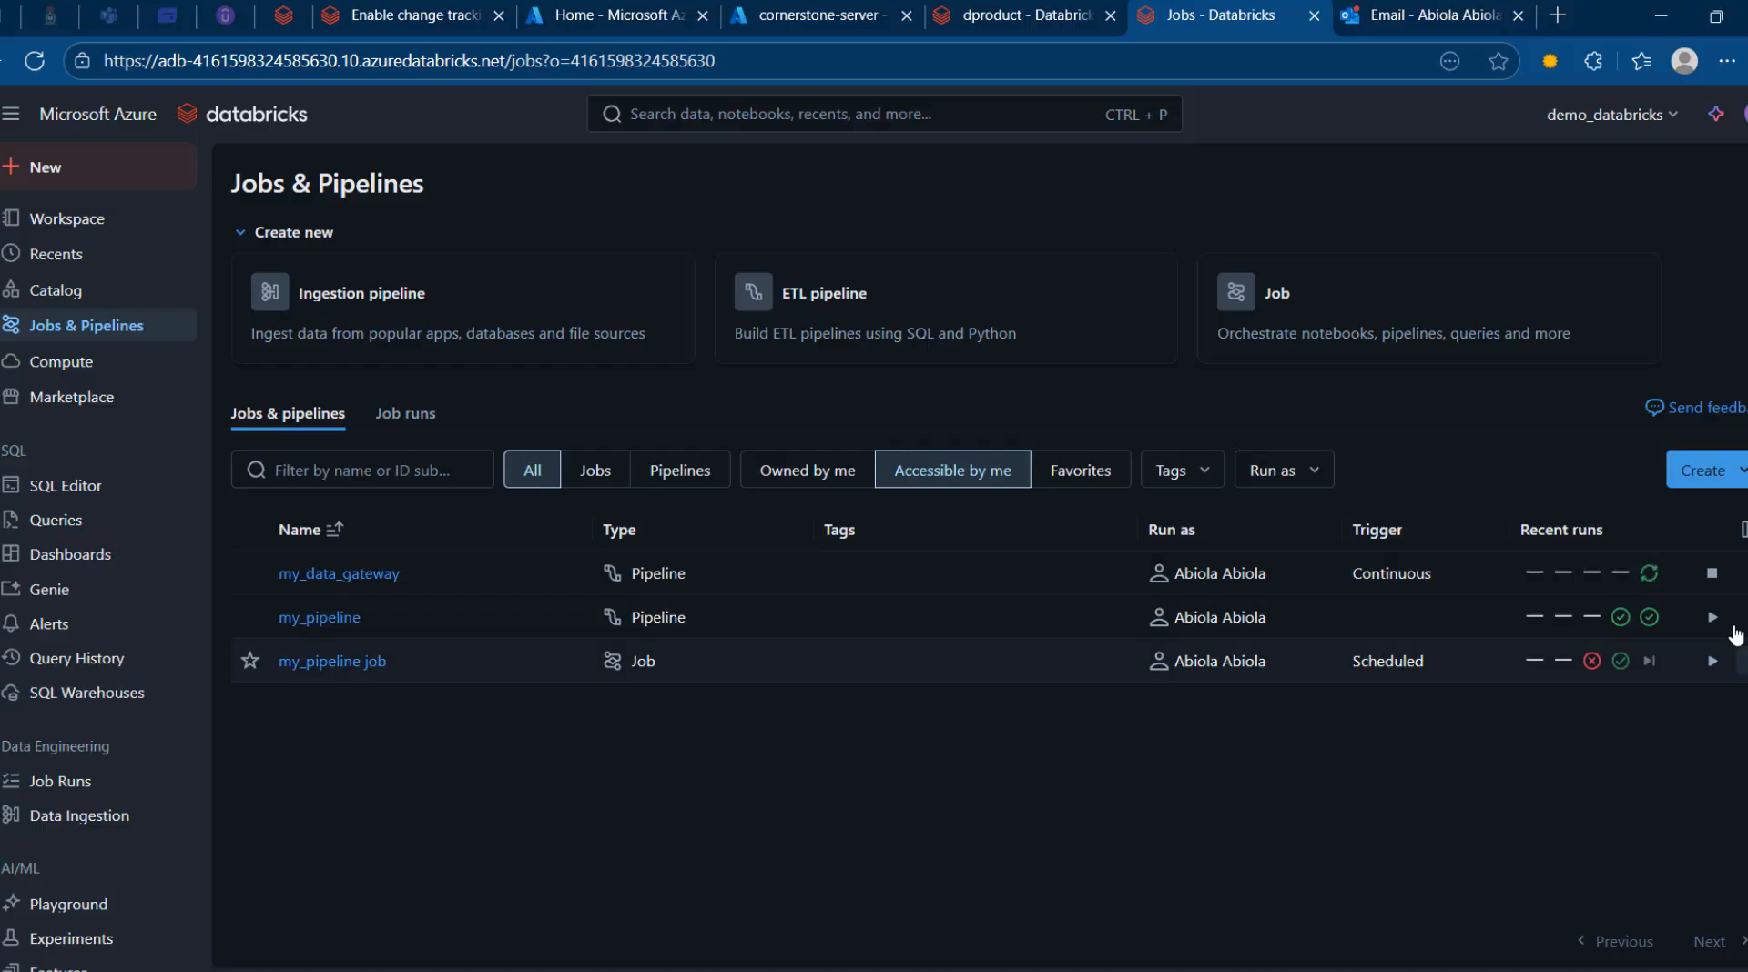
click(318, 619)
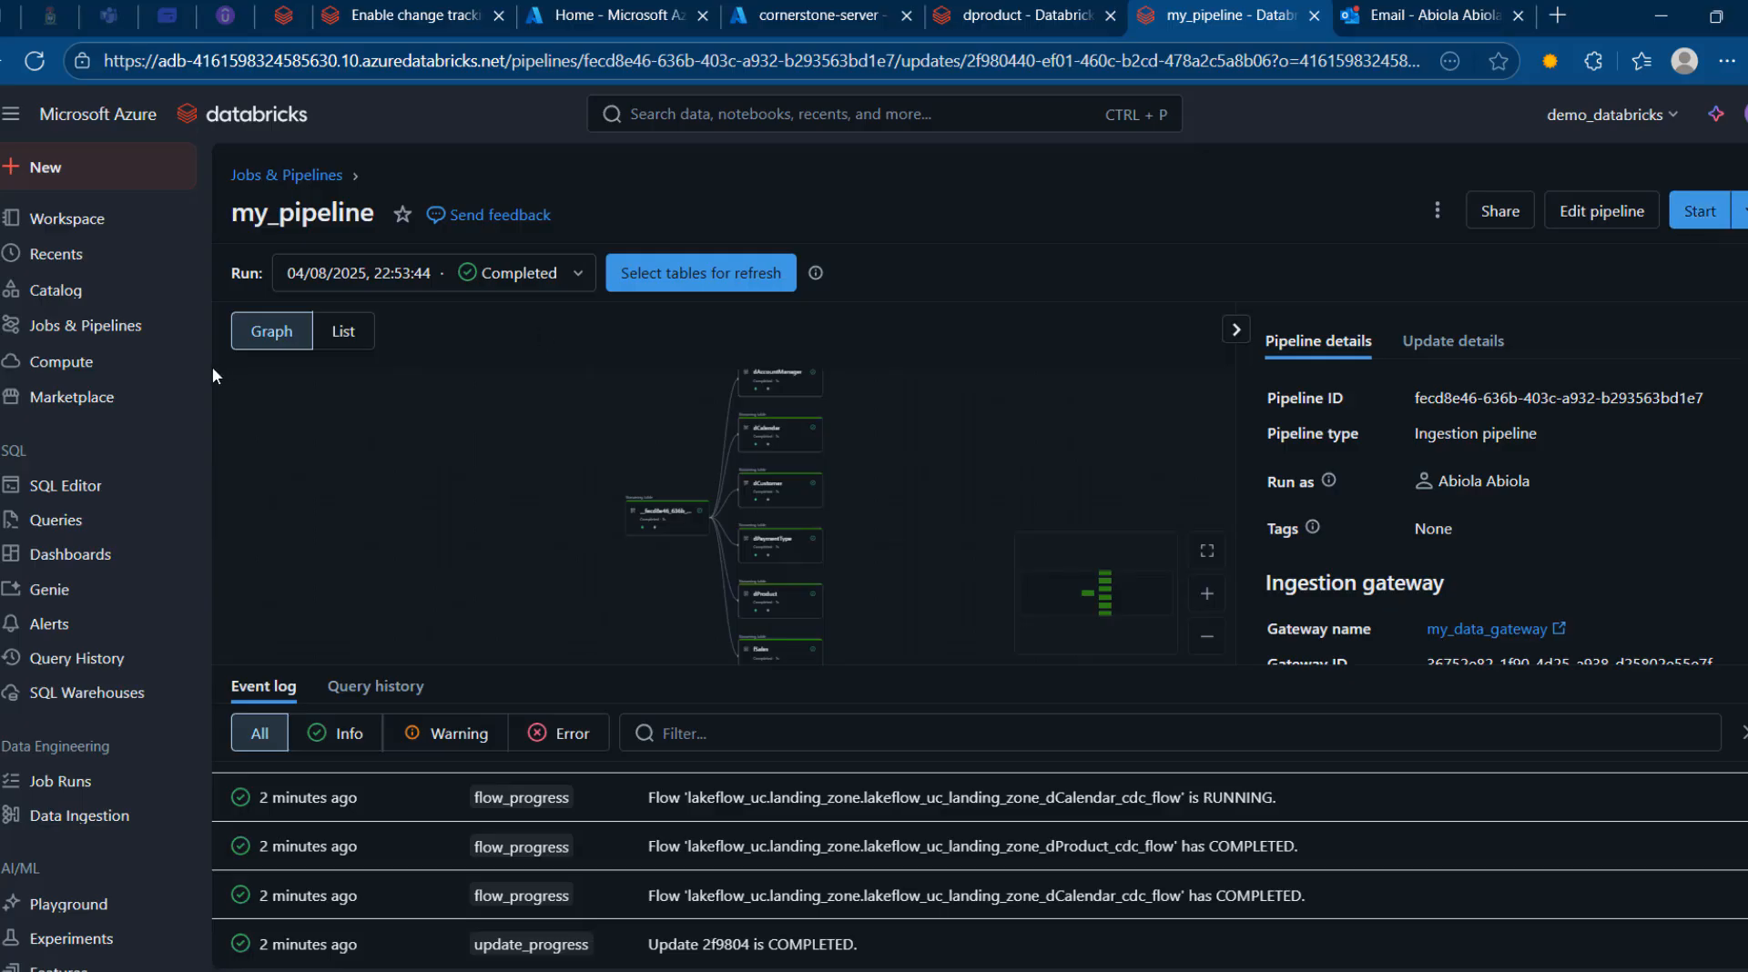
click(338, 335)
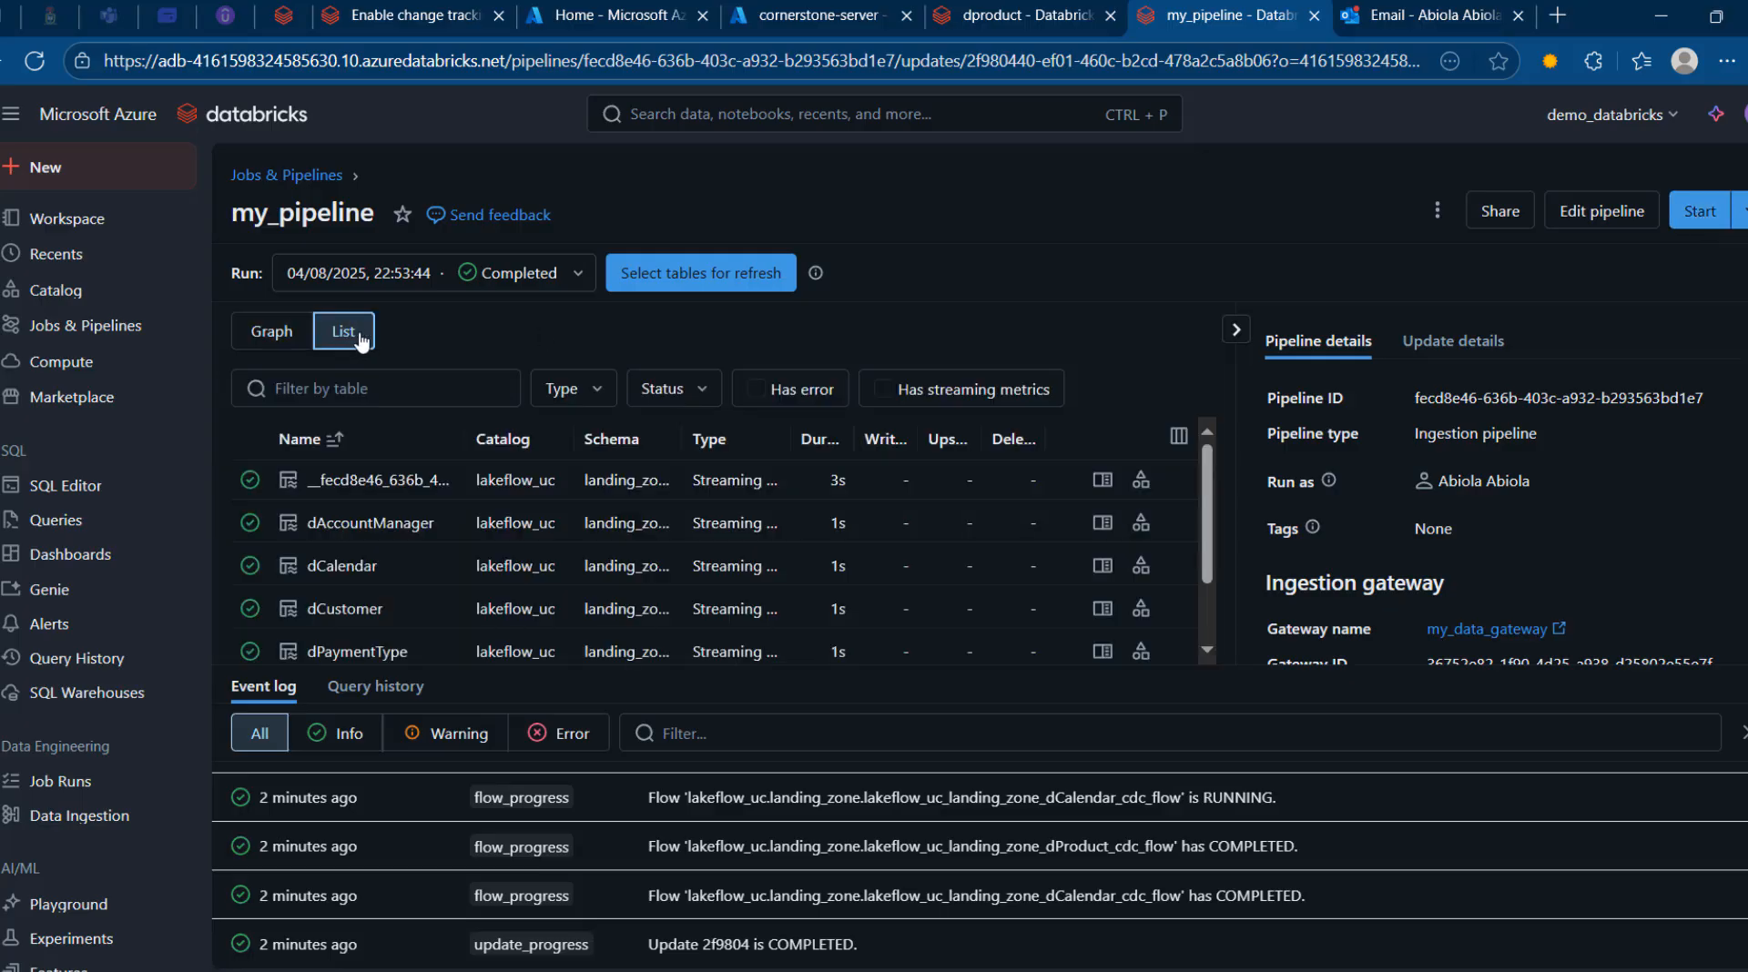
Start a new update of my_pipeline and review the upserted and deleted record figures for its tables through fSales
click(1720, 217)
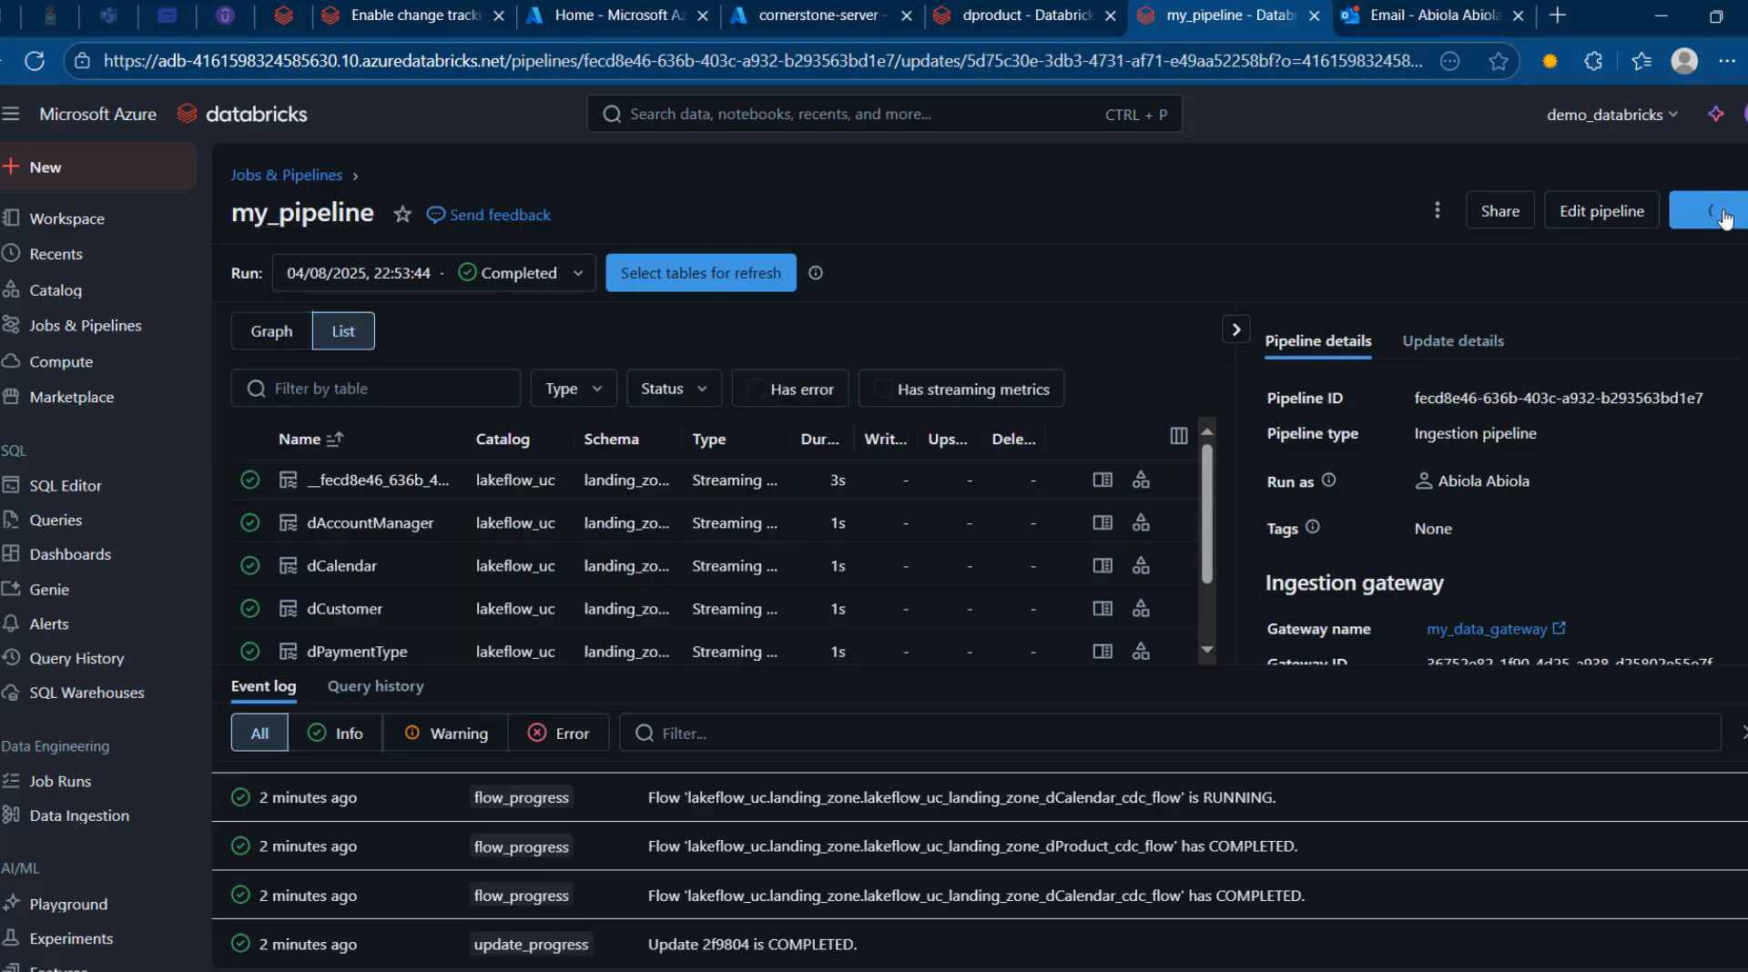
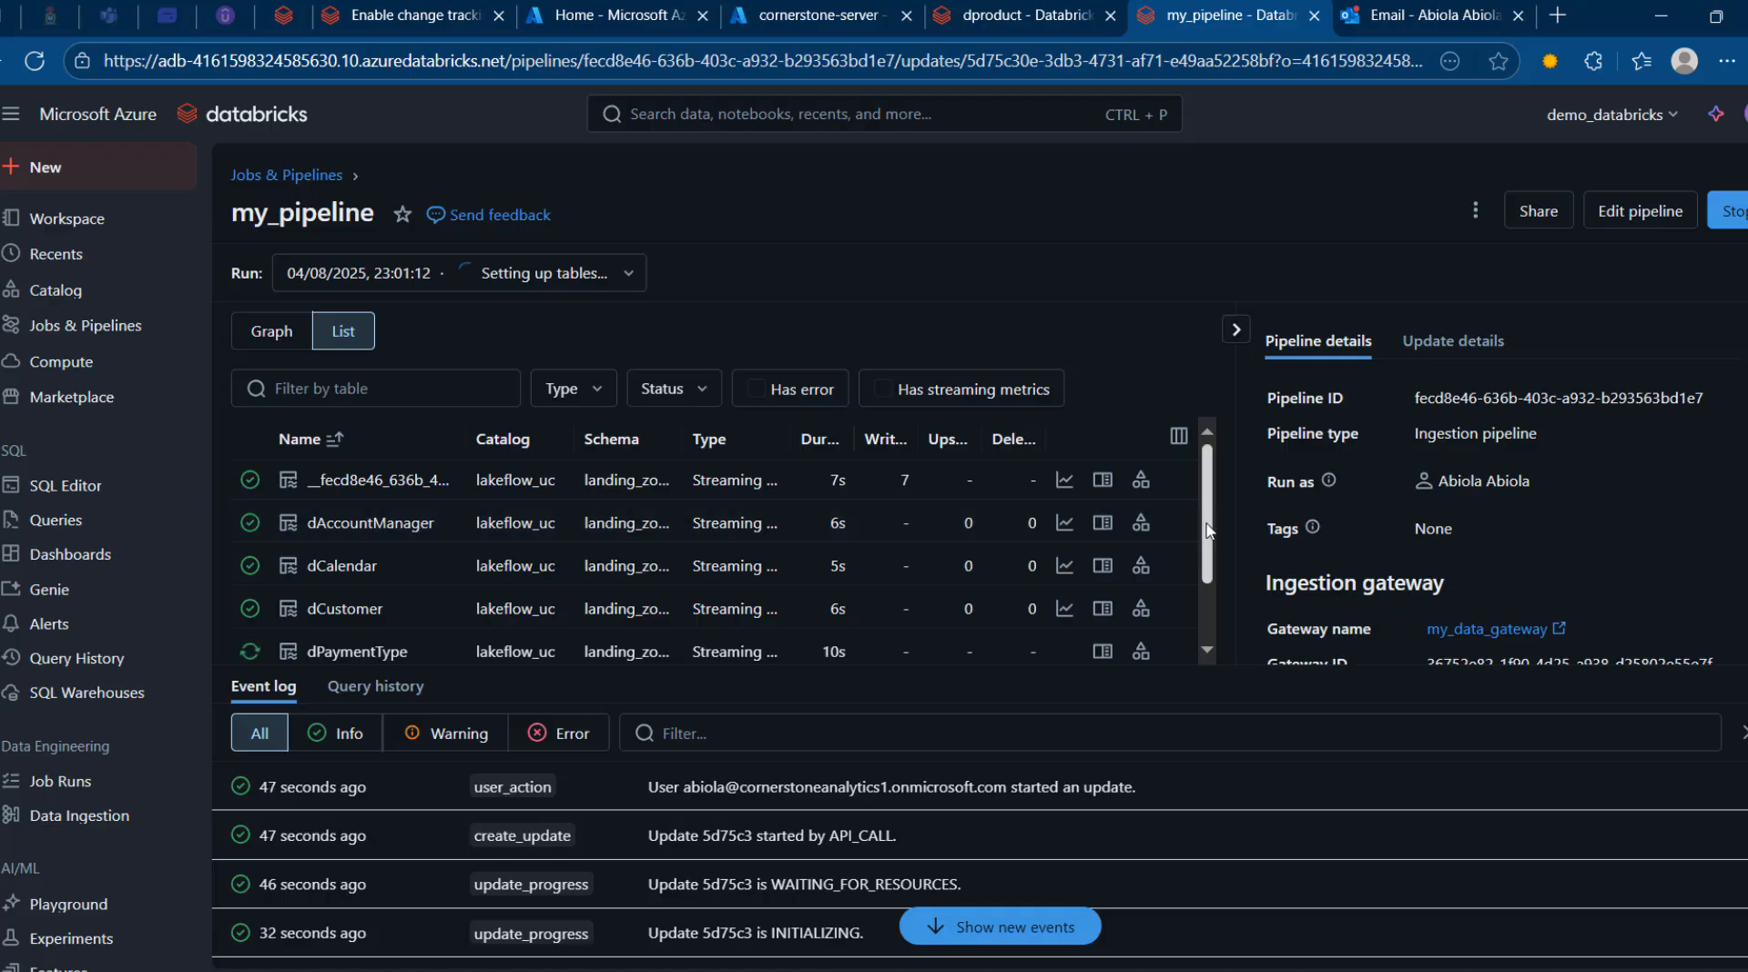
drag(1209, 533, 1211, 587)
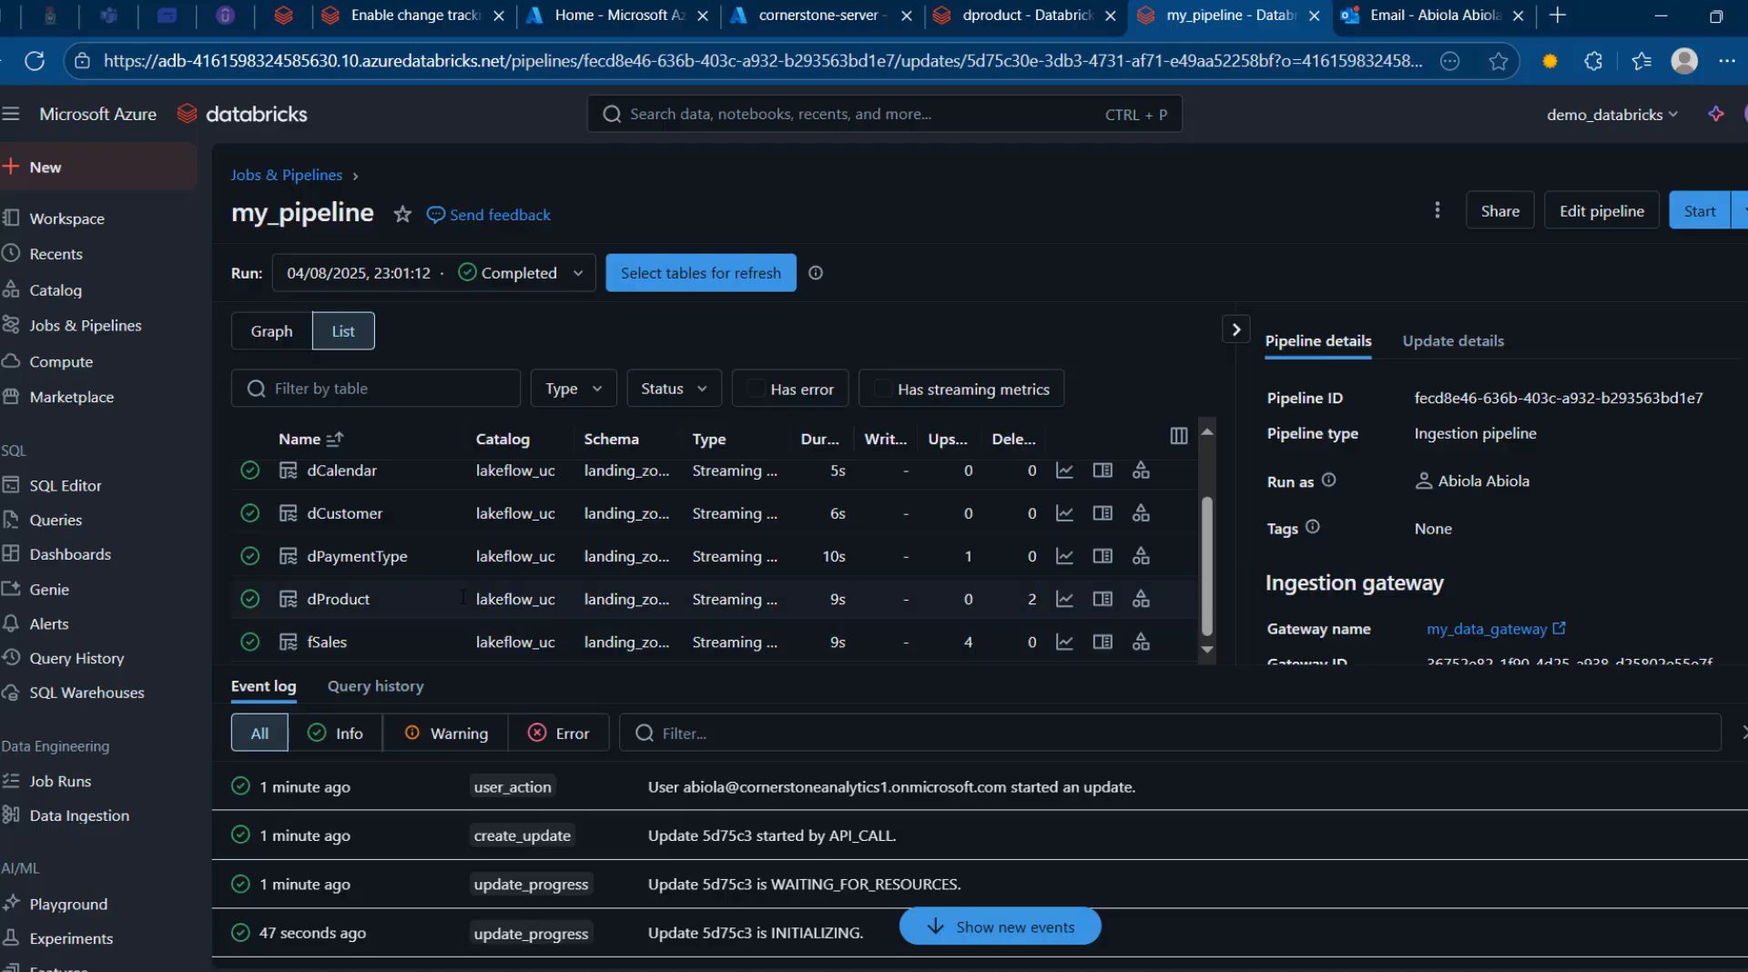
Return to the SQL editor and run only the lakeflow_uc.landing_zone.dproduct query
click(56, 526)
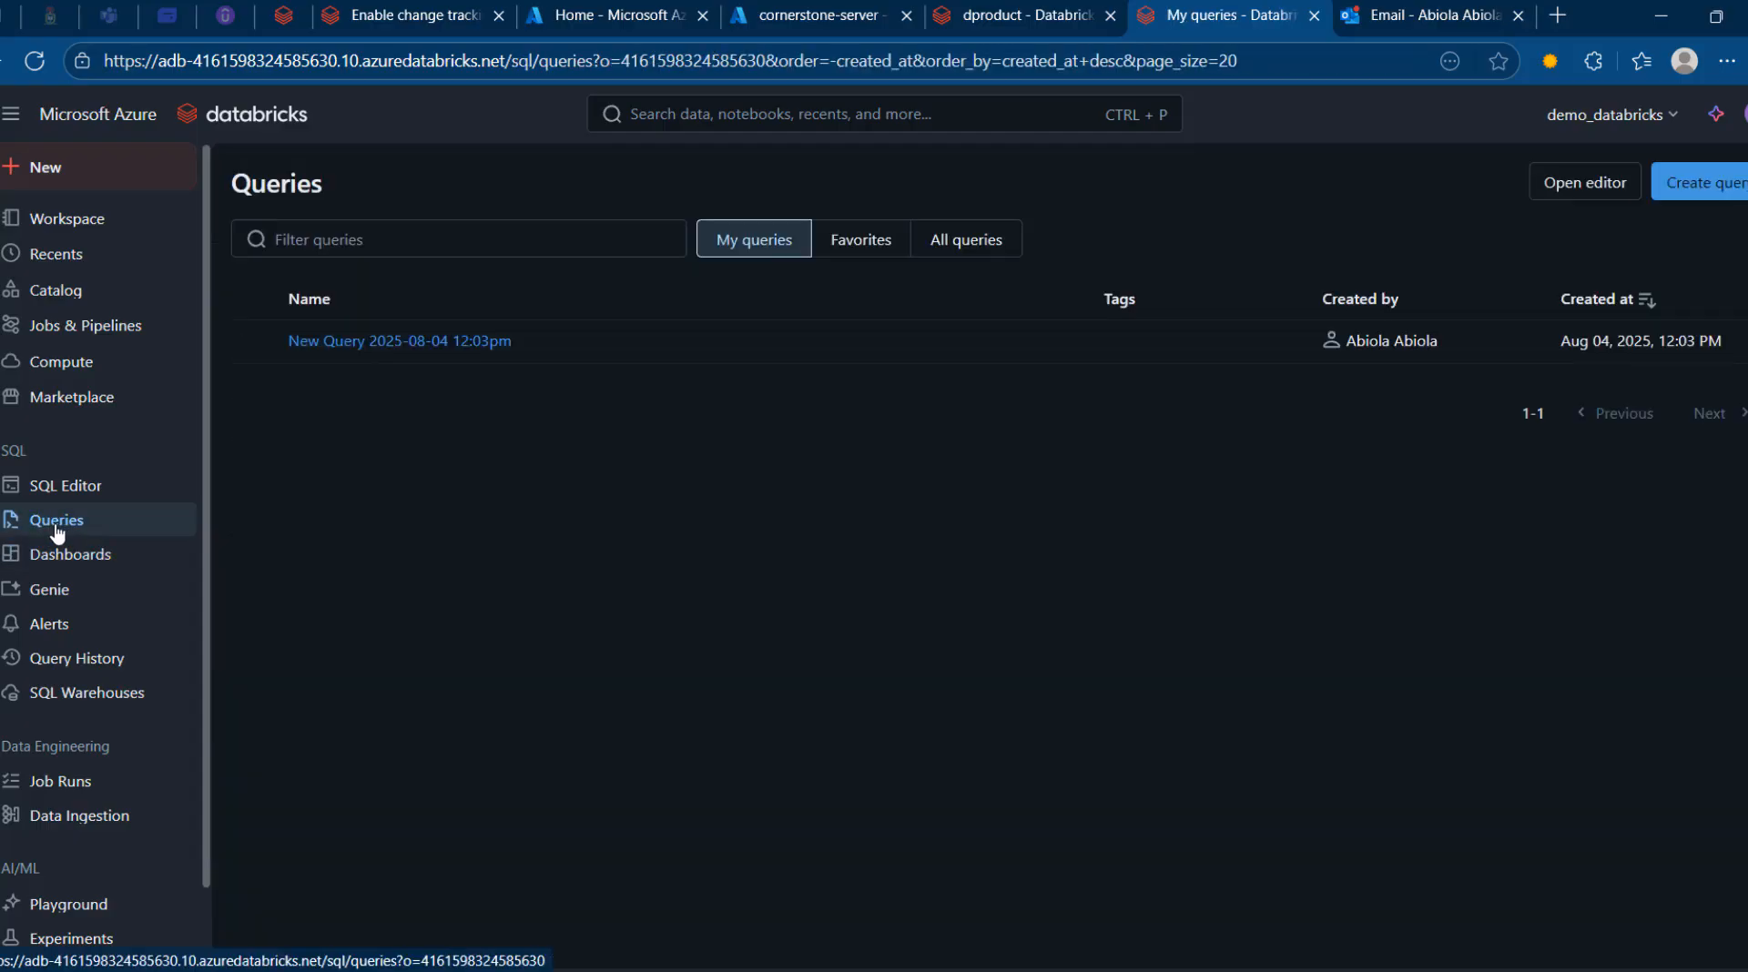
click(52, 494)
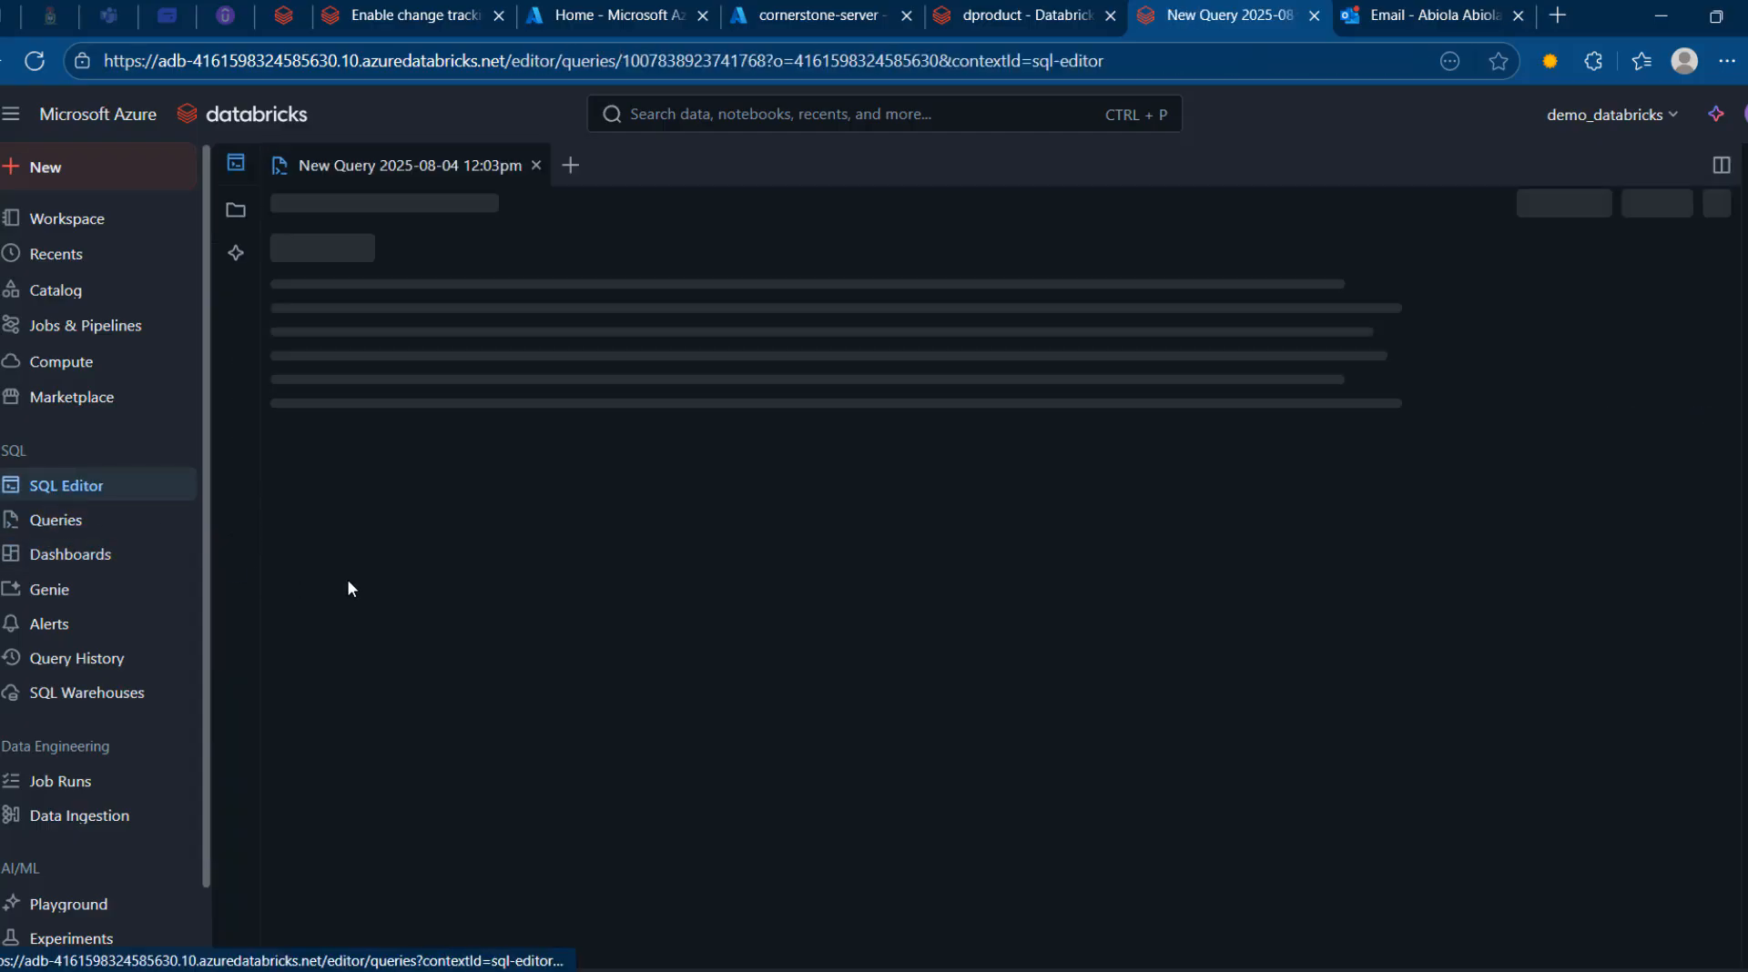
click(997, 11)
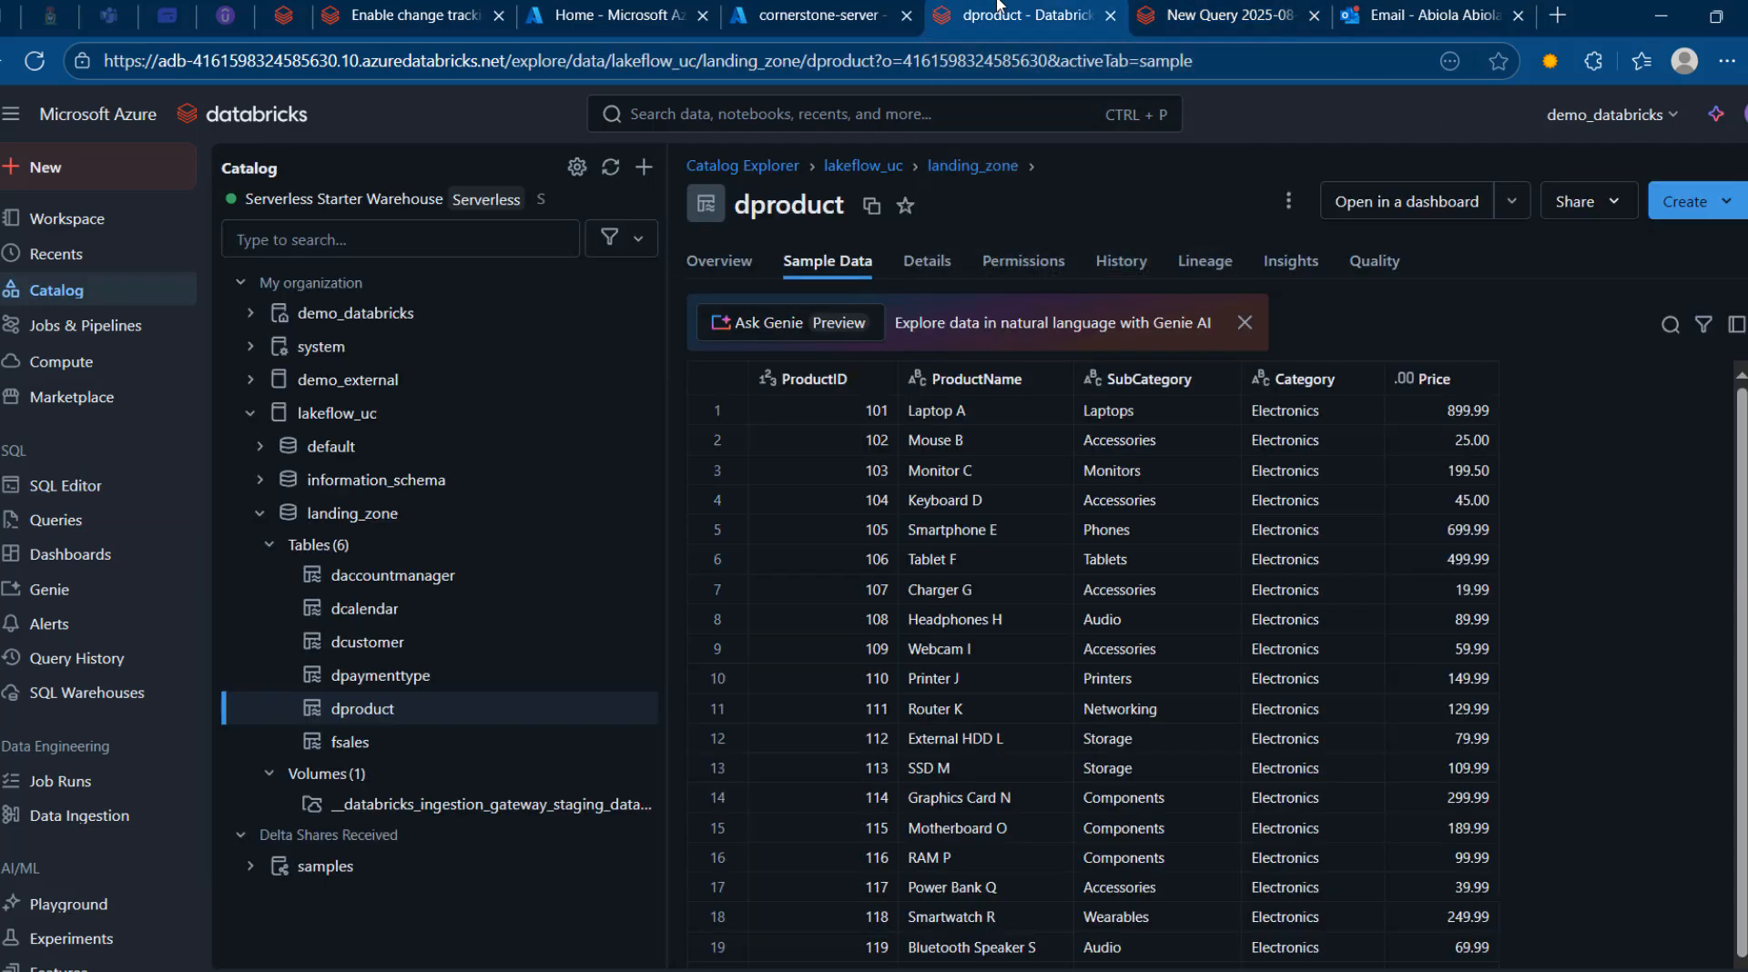
click(1138, 11)
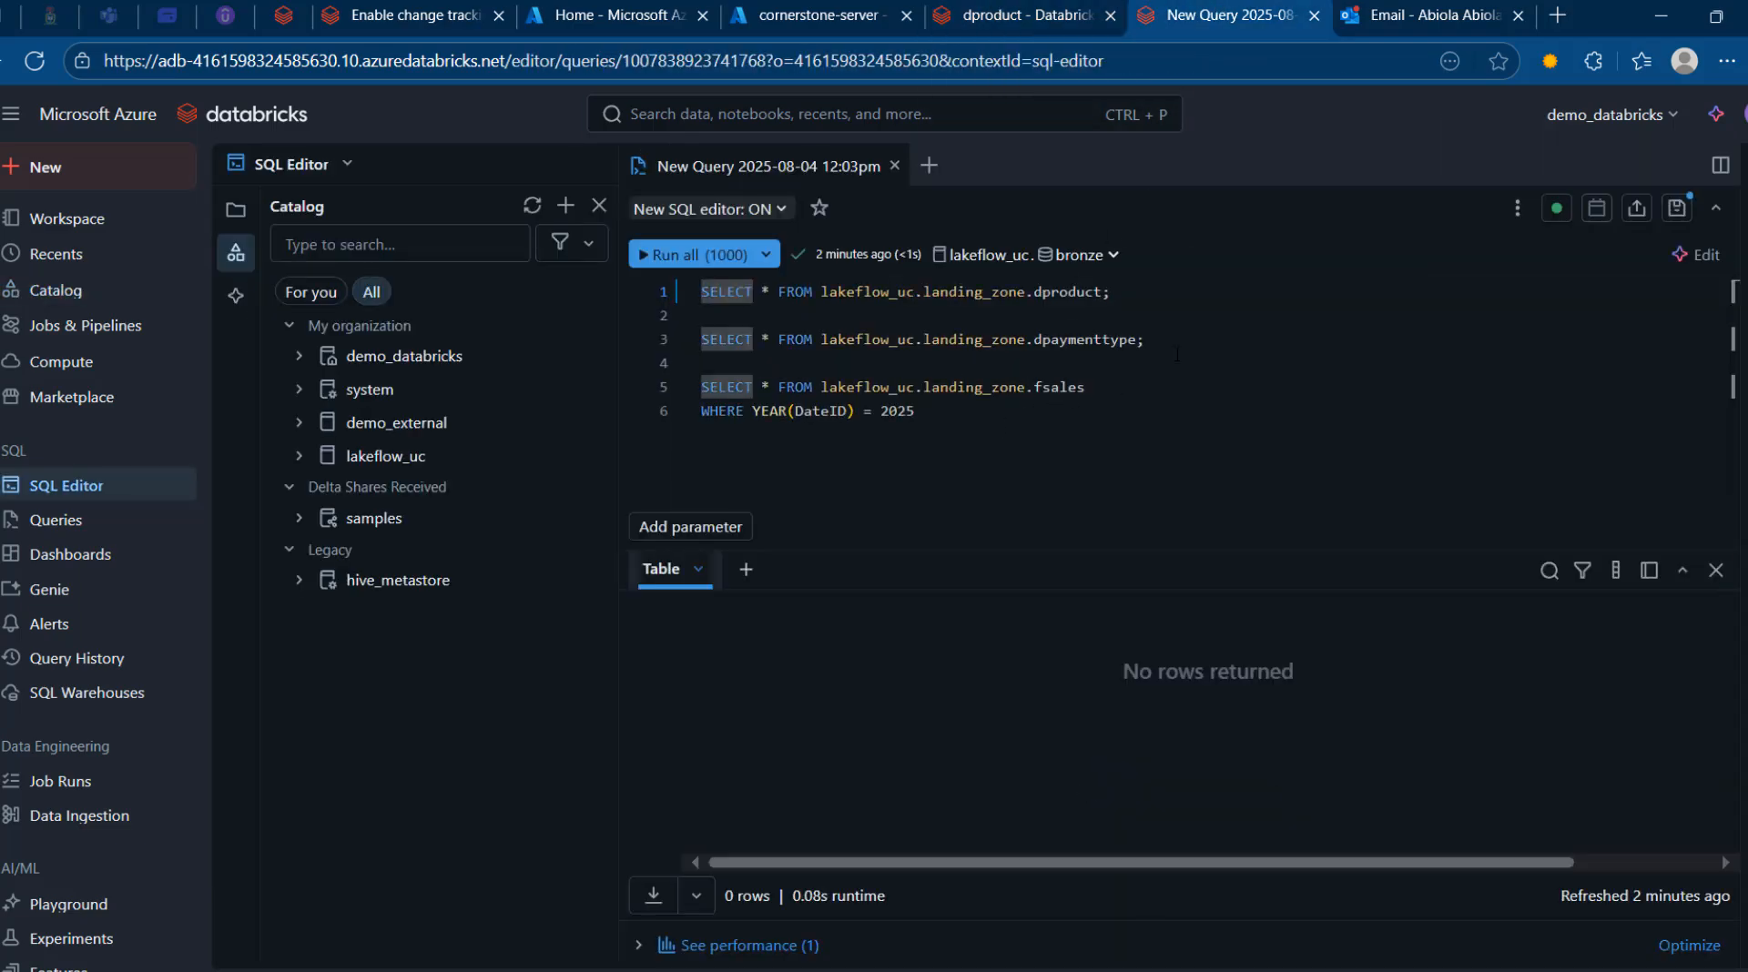
drag(1120, 292, 824, 271)
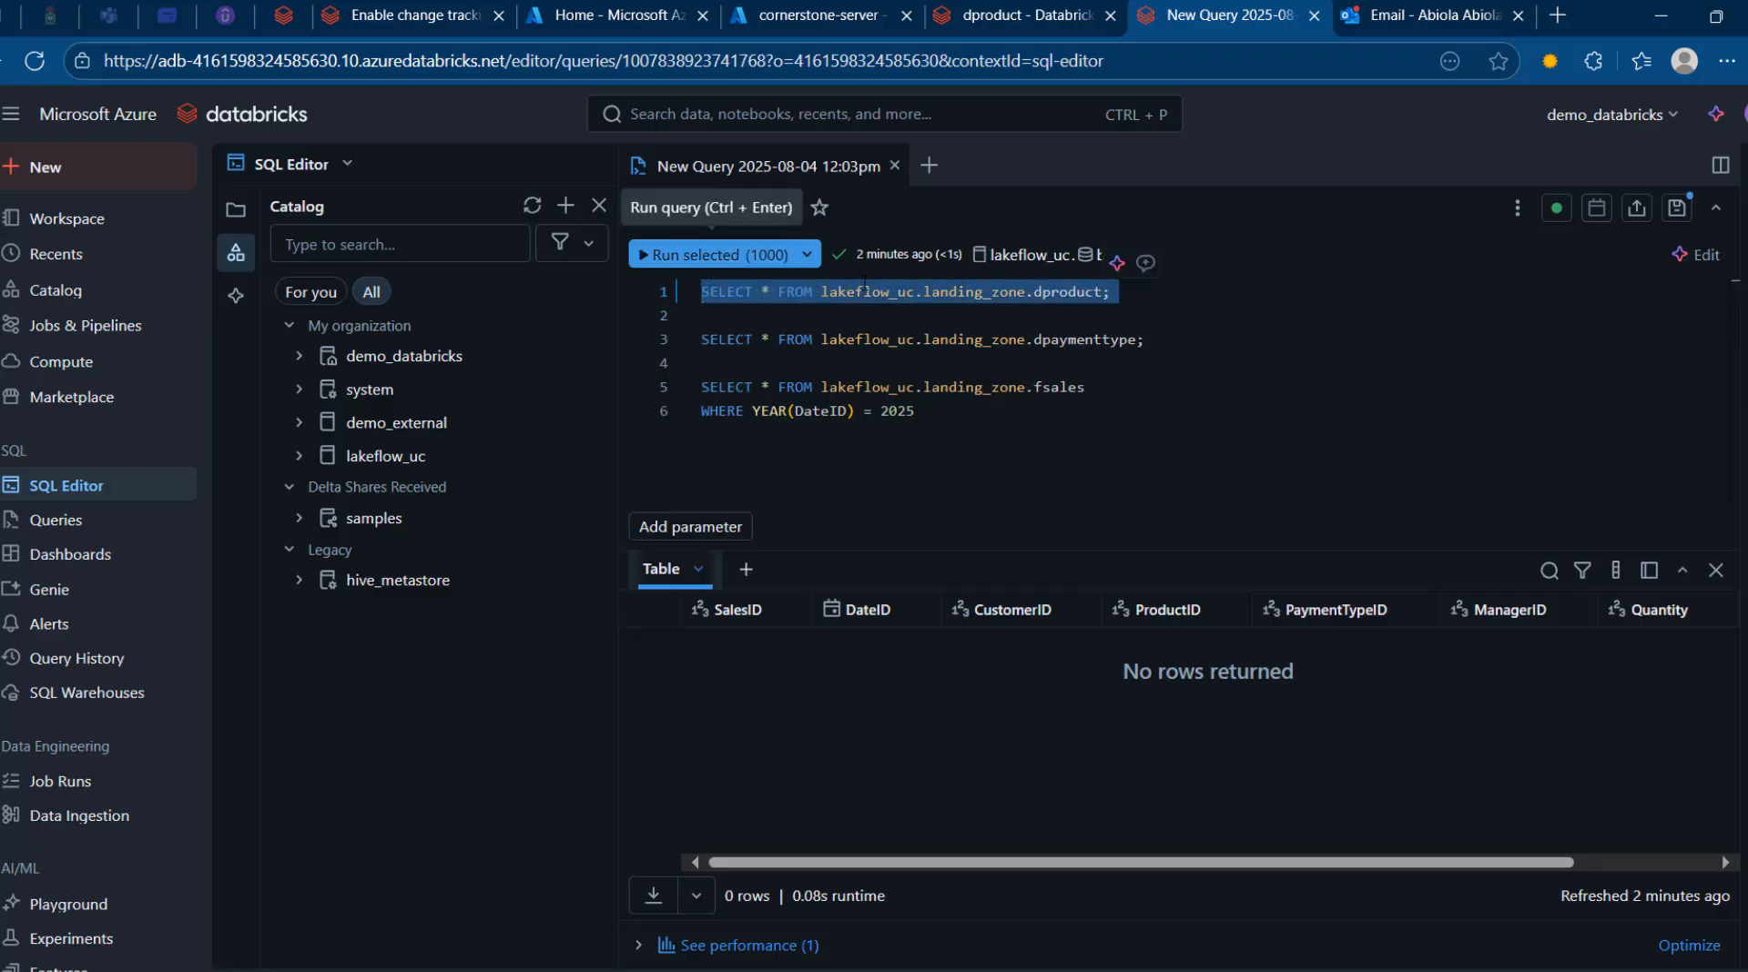
click(751, 257)
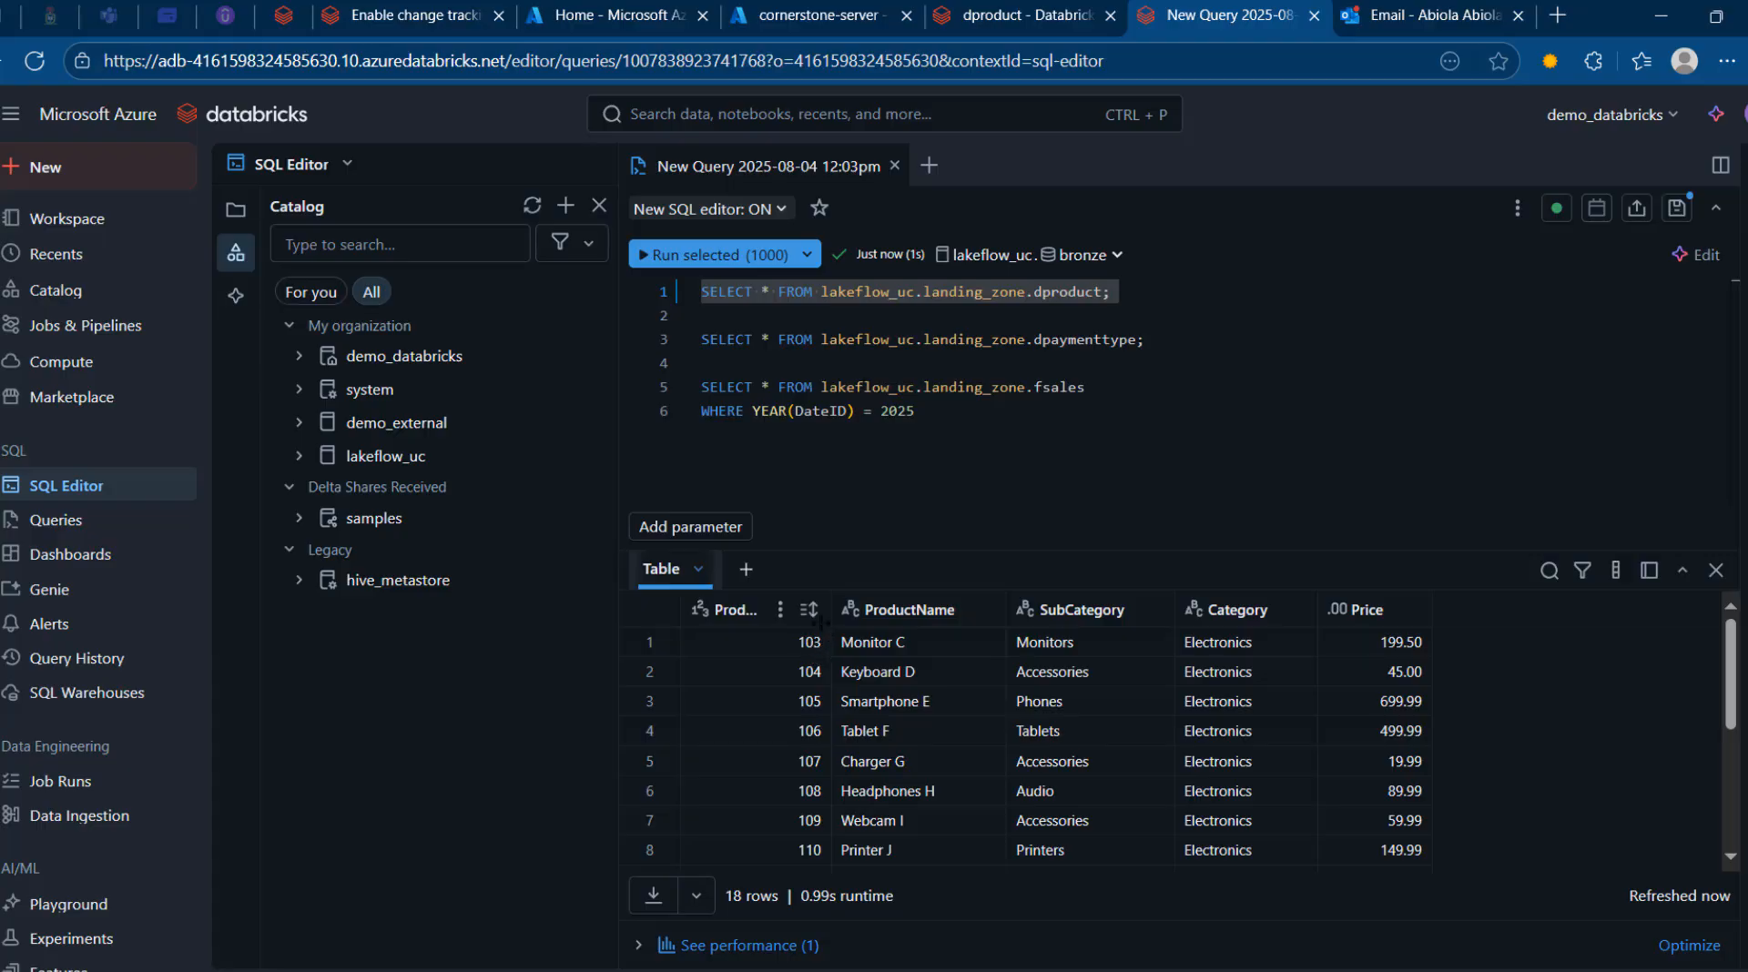
Run only the dpaymenttype query and compare its rows with the dPaymentType UPDATE statement in SQL Server Management Studio
drag(1147, 340, 688, 339)
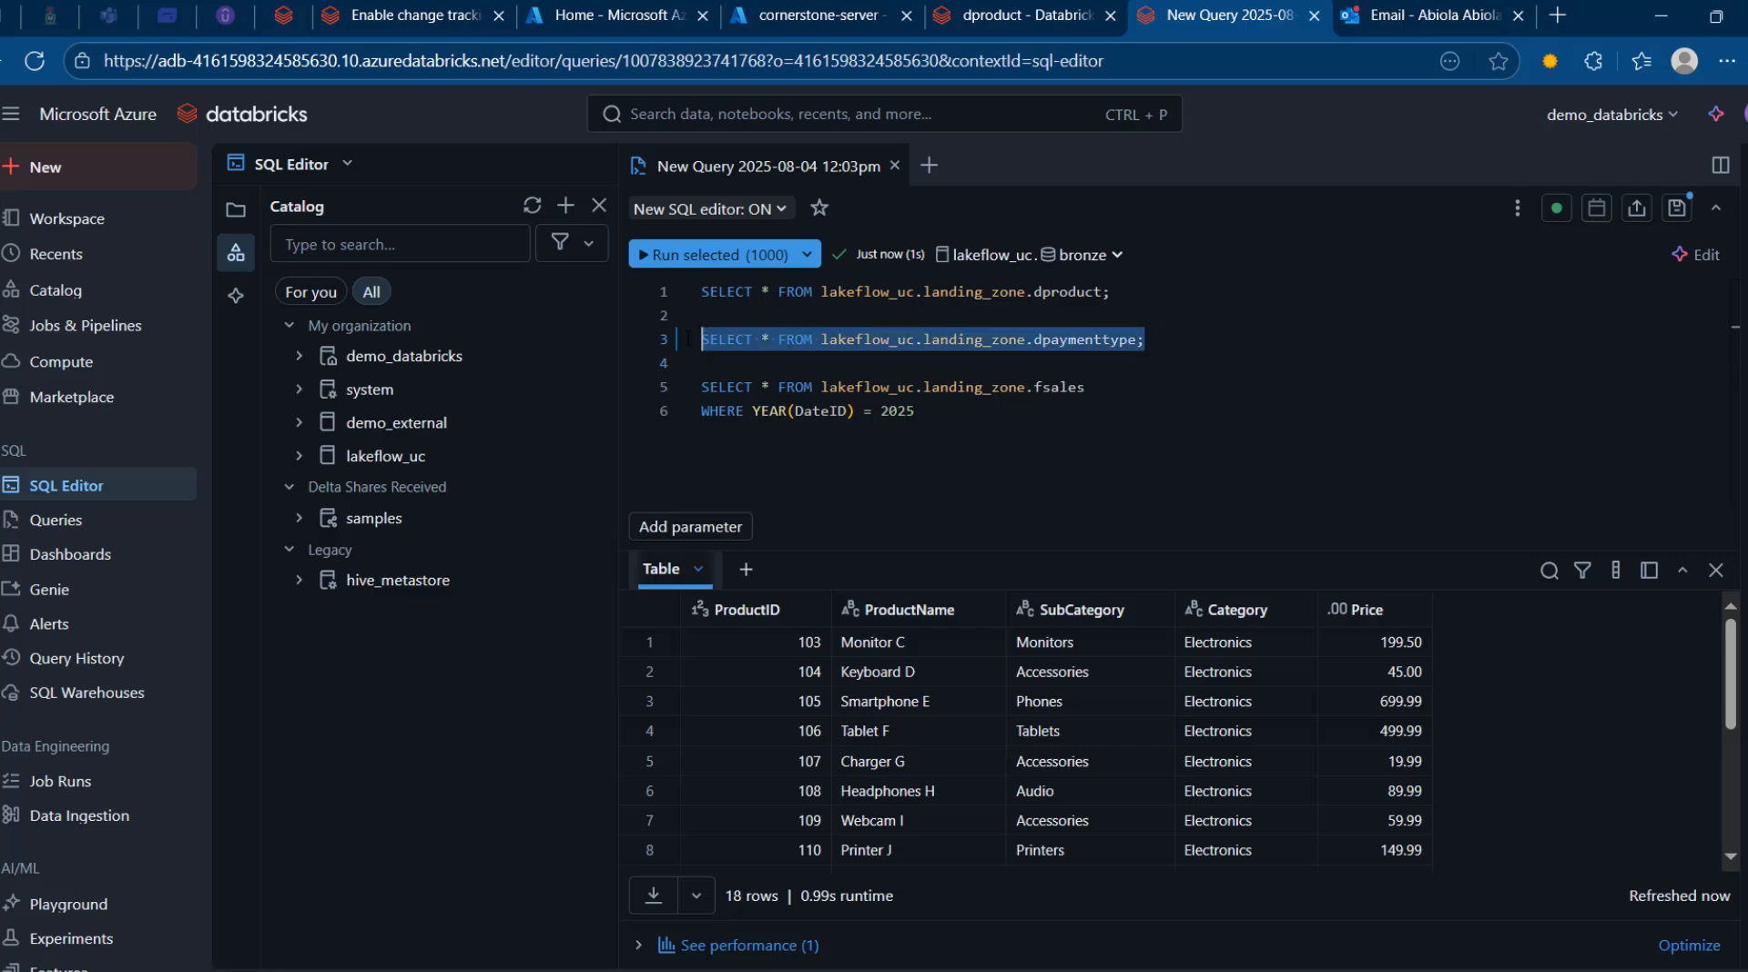
click(711, 254)
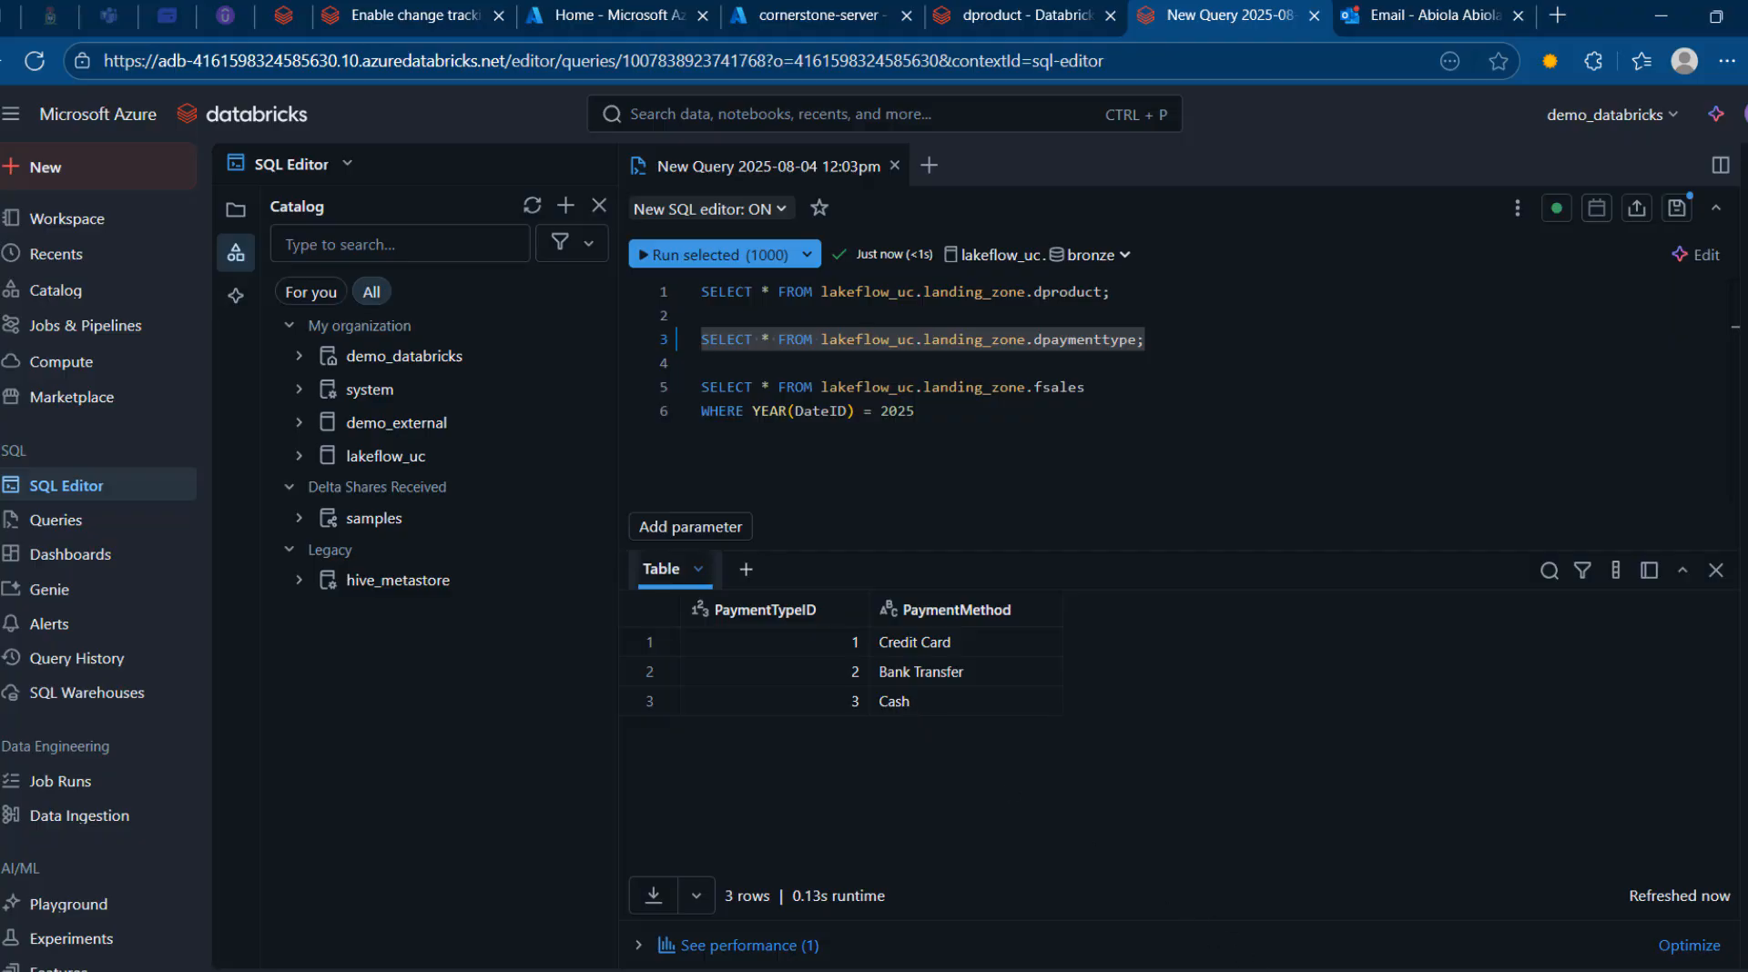
key(alt+Tab)
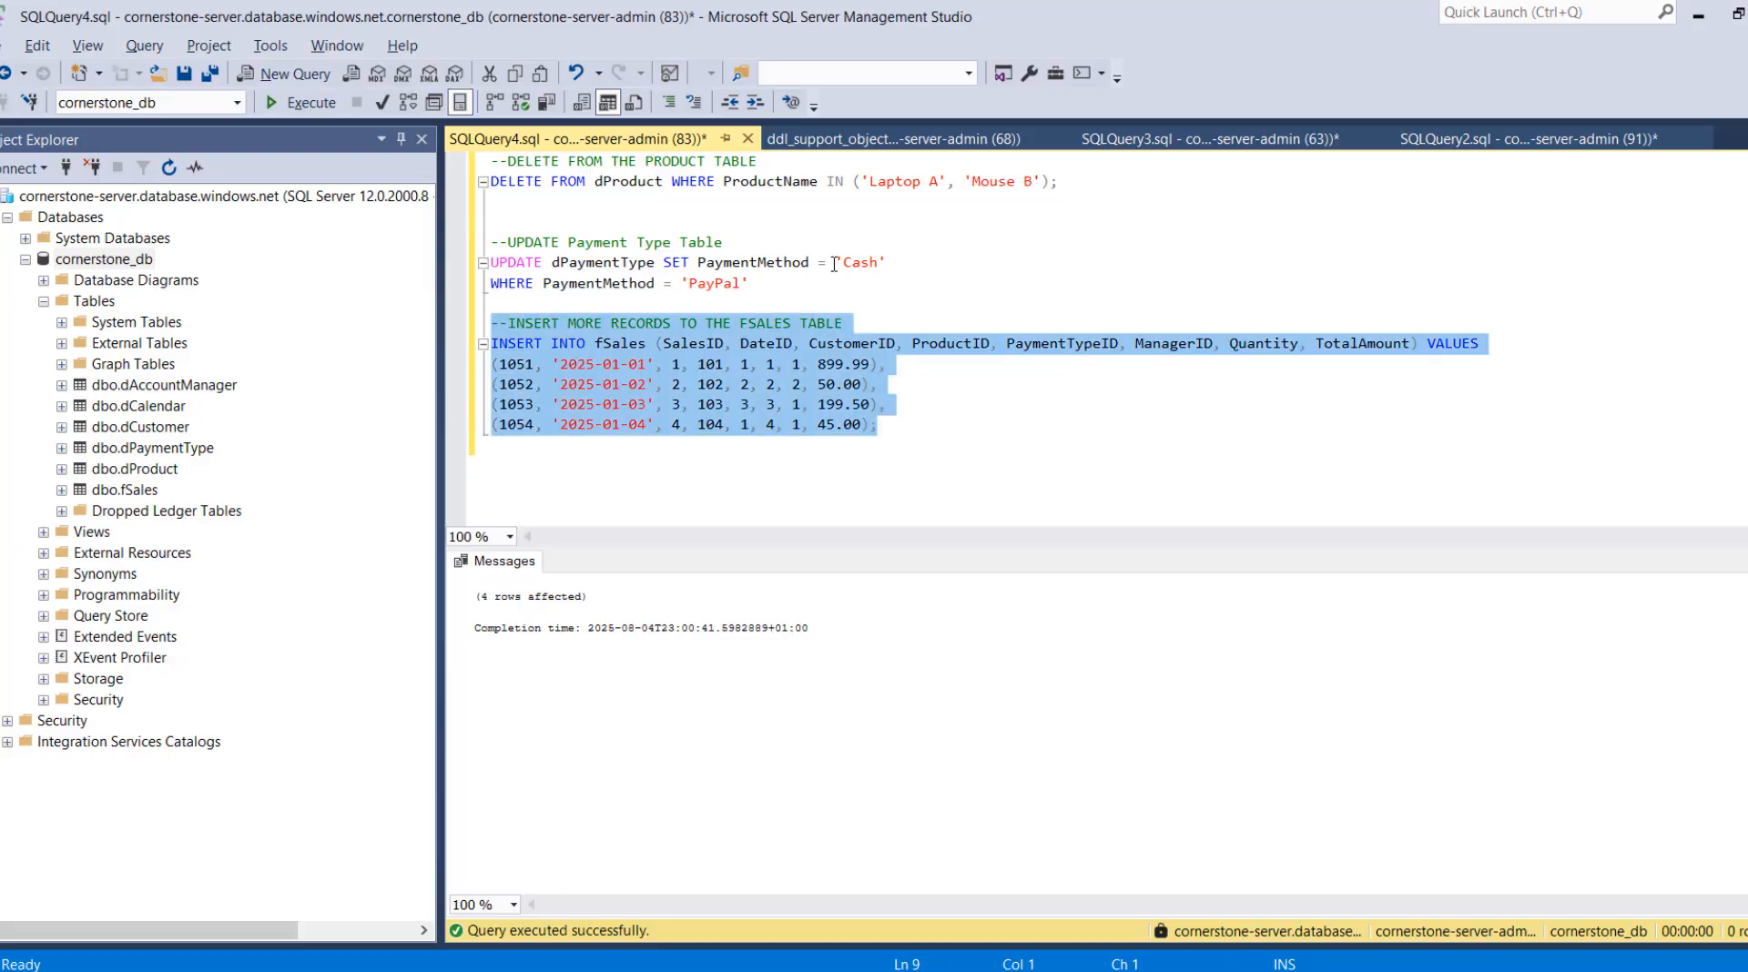
click(763, 284)
click(861, 262)
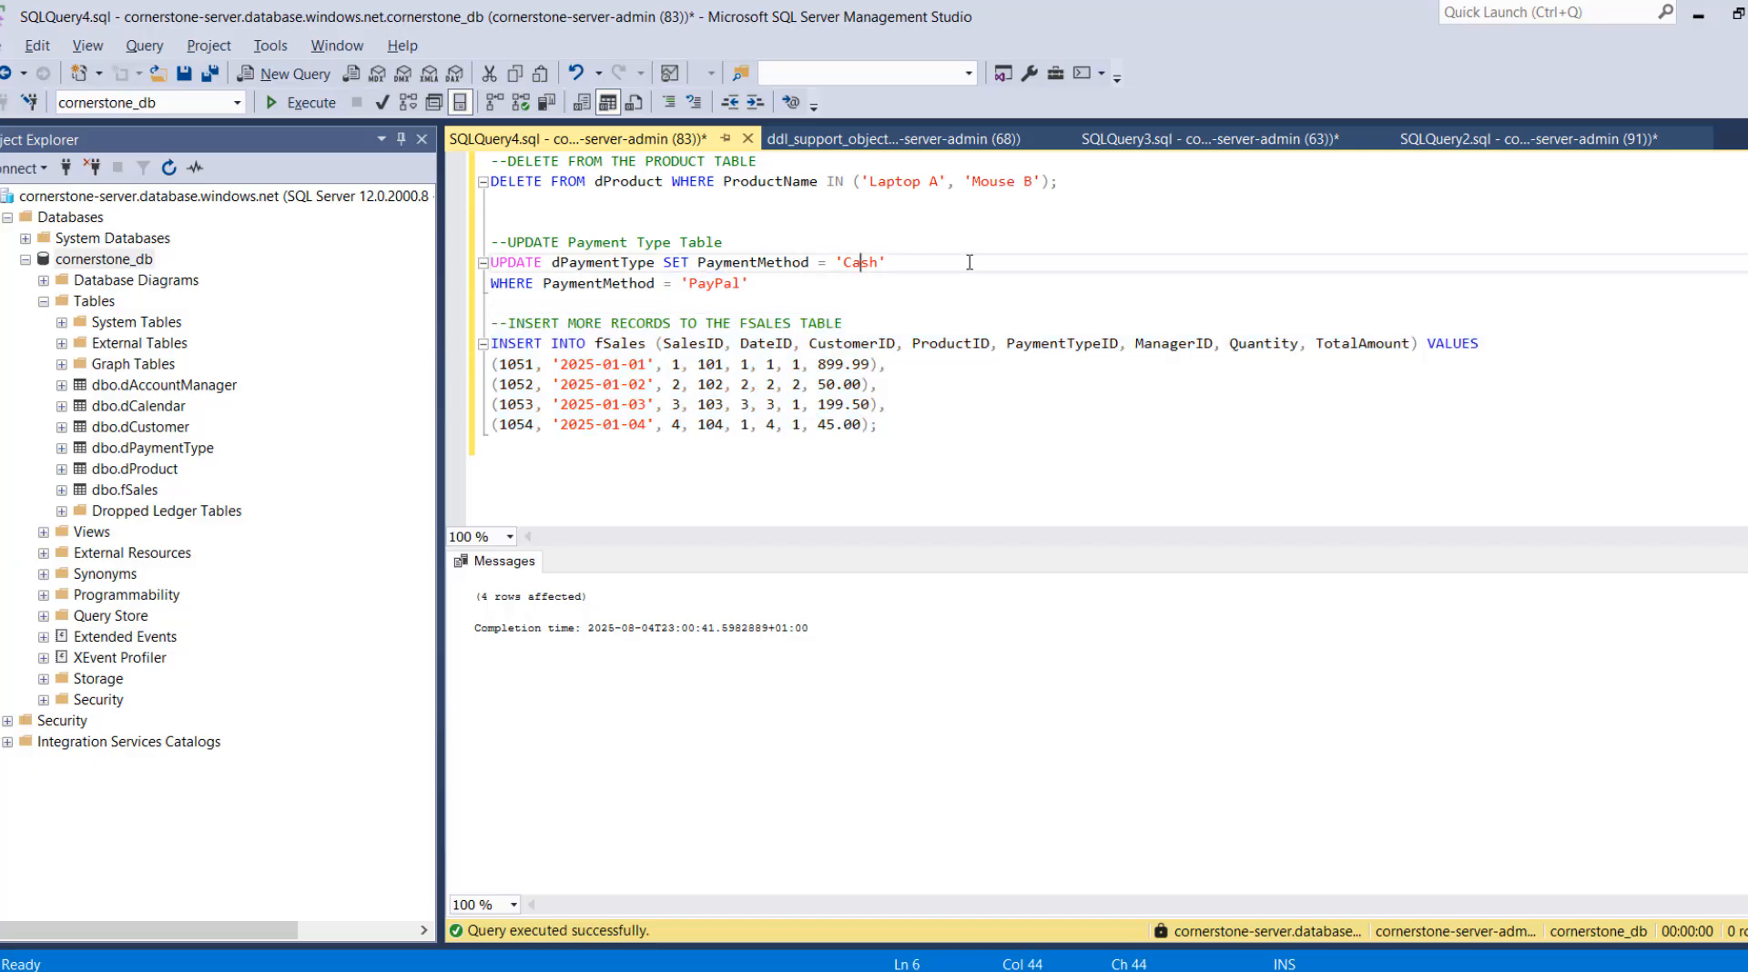
drag(576, 262, 802, 264)
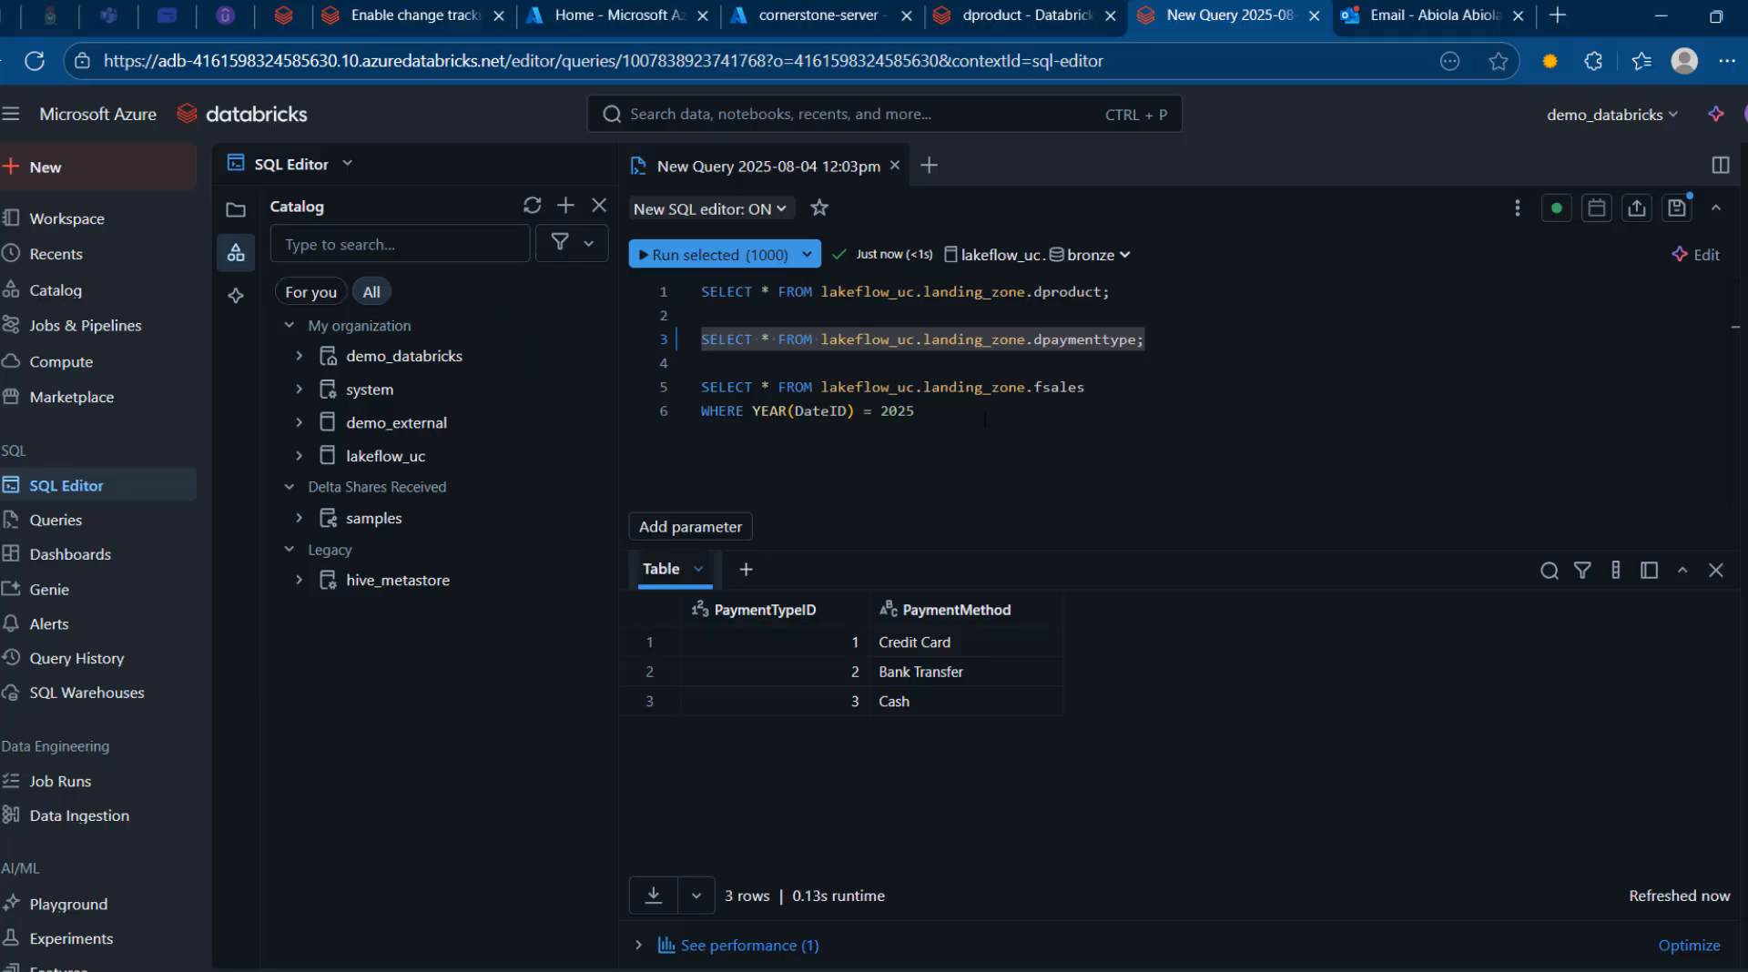
In Databricks, run only the fsales query for 2025 and compare its rows with the fSales INSERT statement in SQL Server Management Studio
click(985, 418)
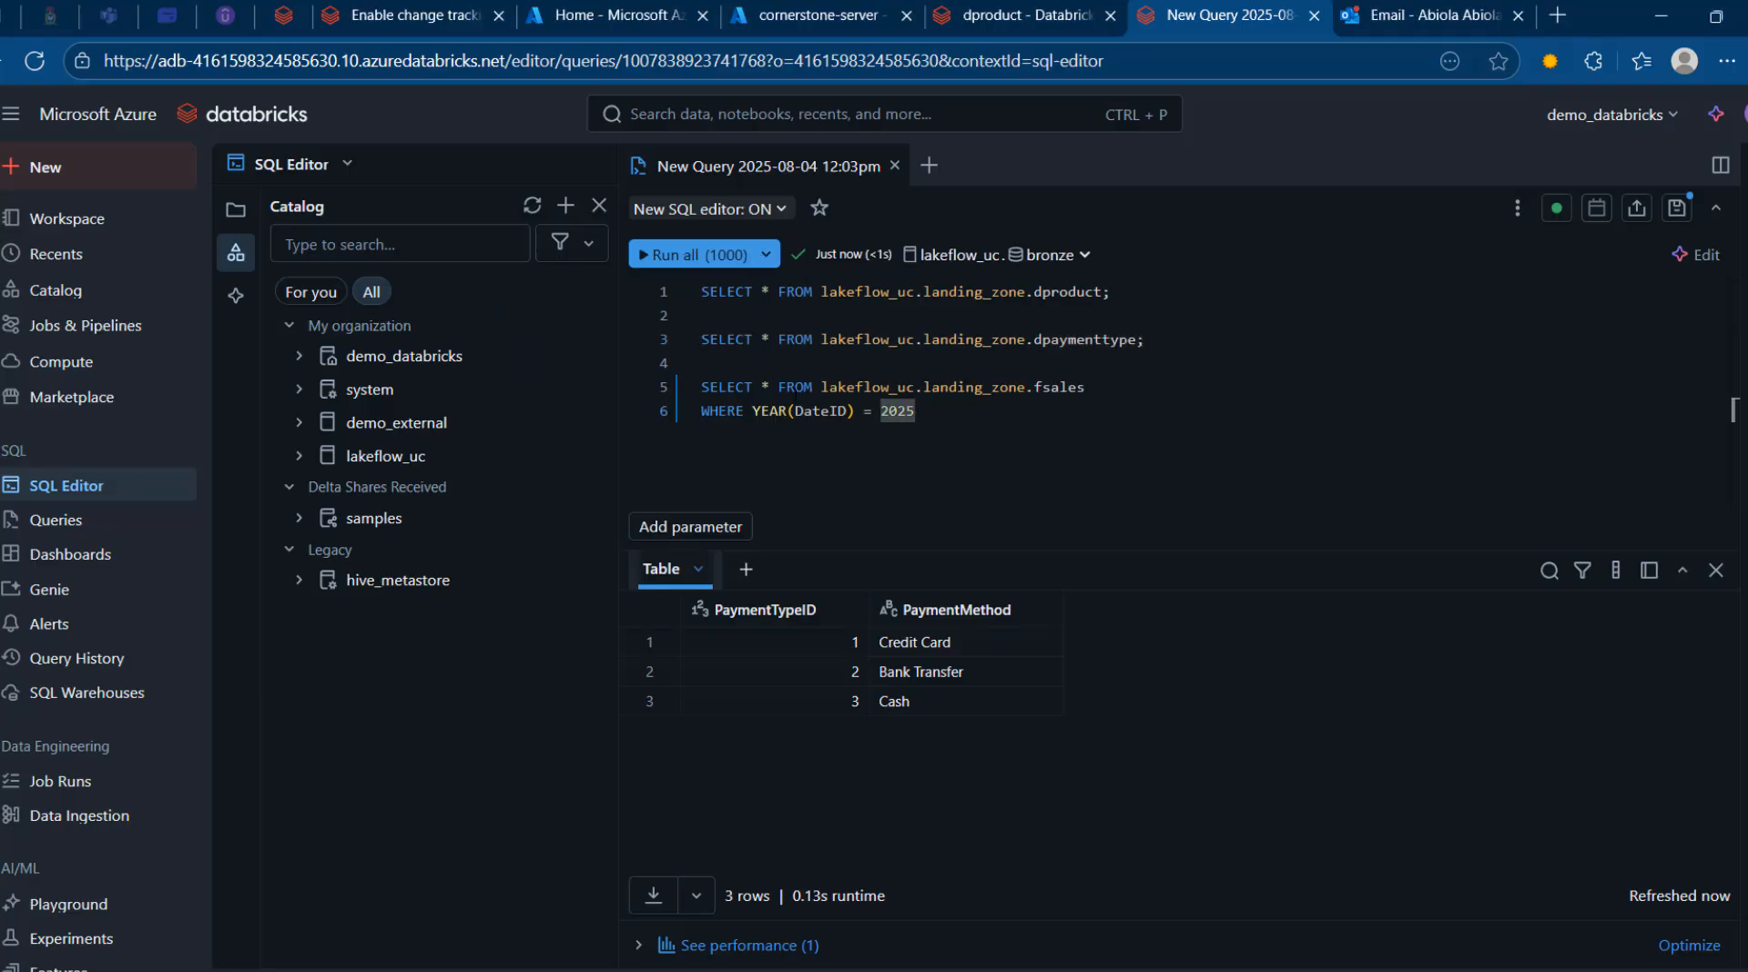
drag(984, 419, 701, 387)
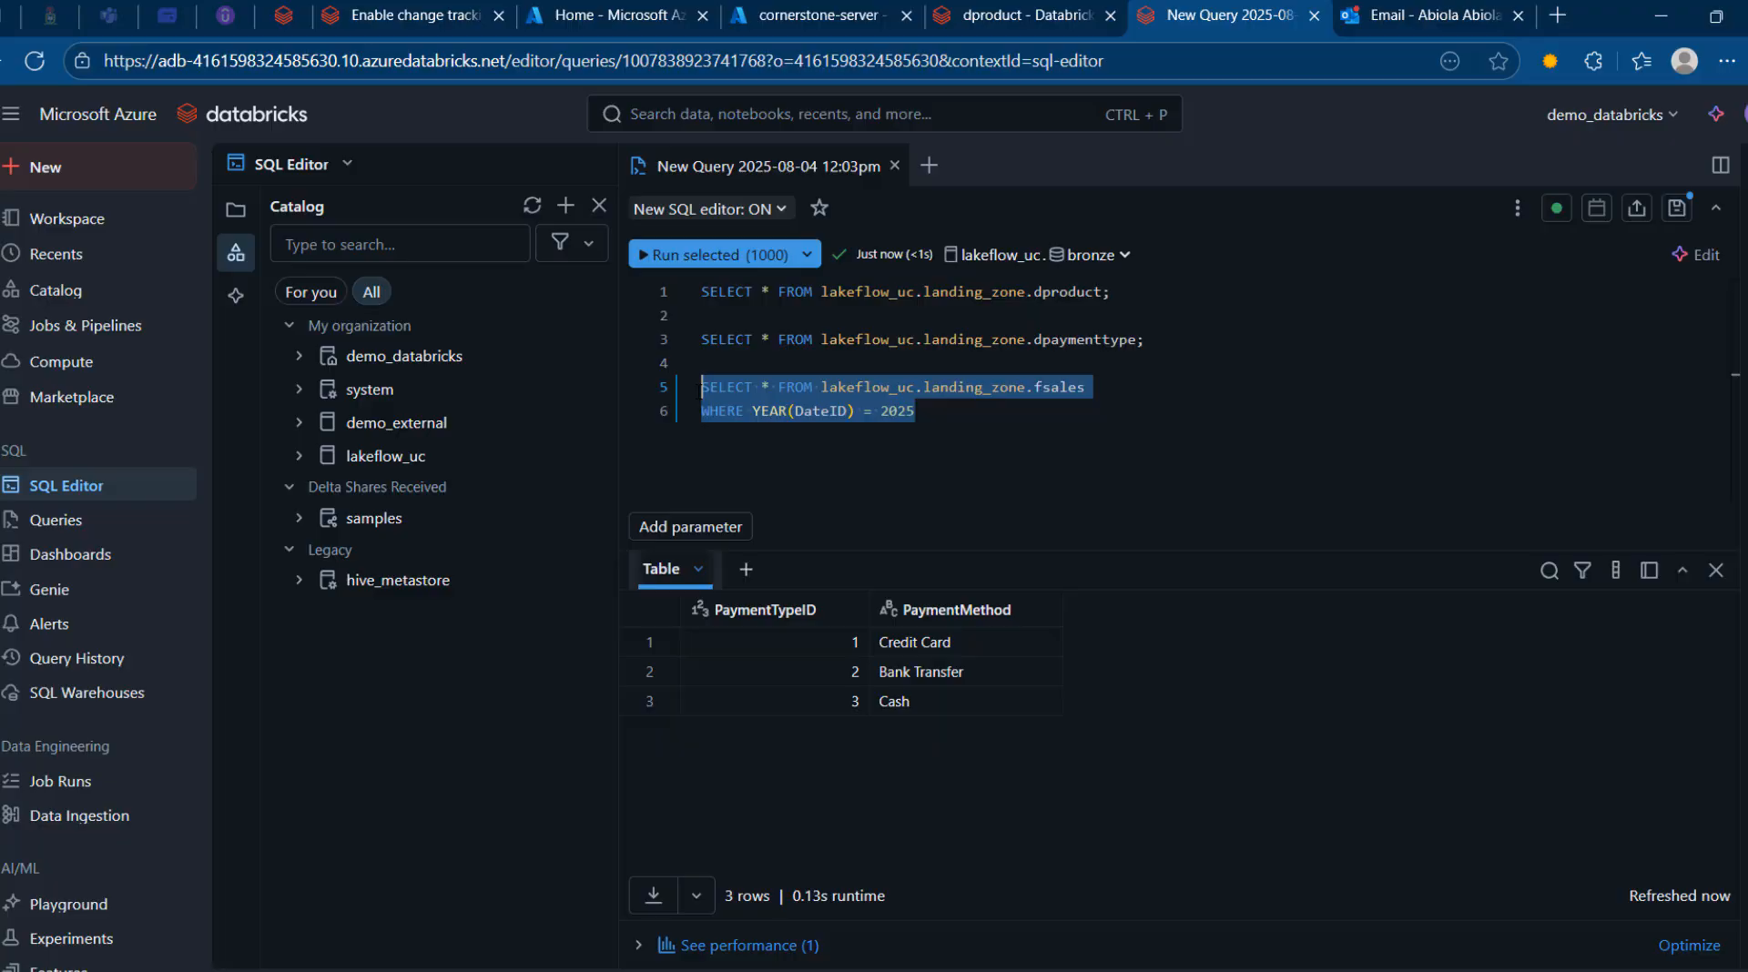
click(697, 256)
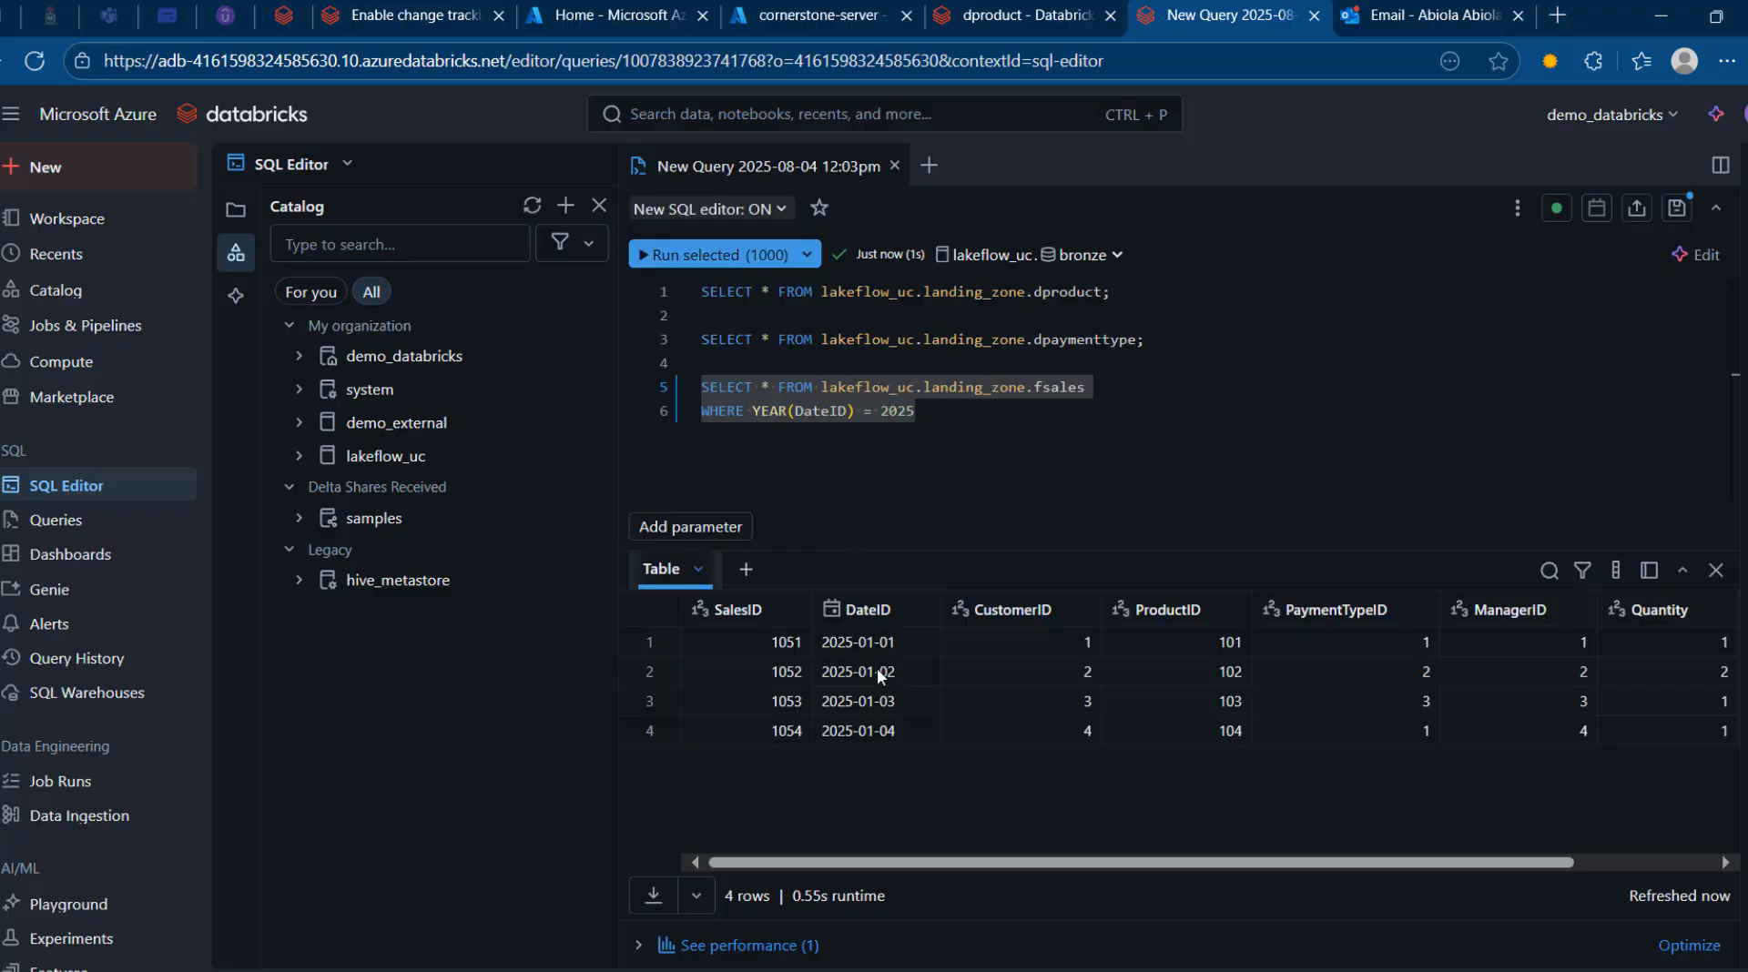
click(1047, 970)
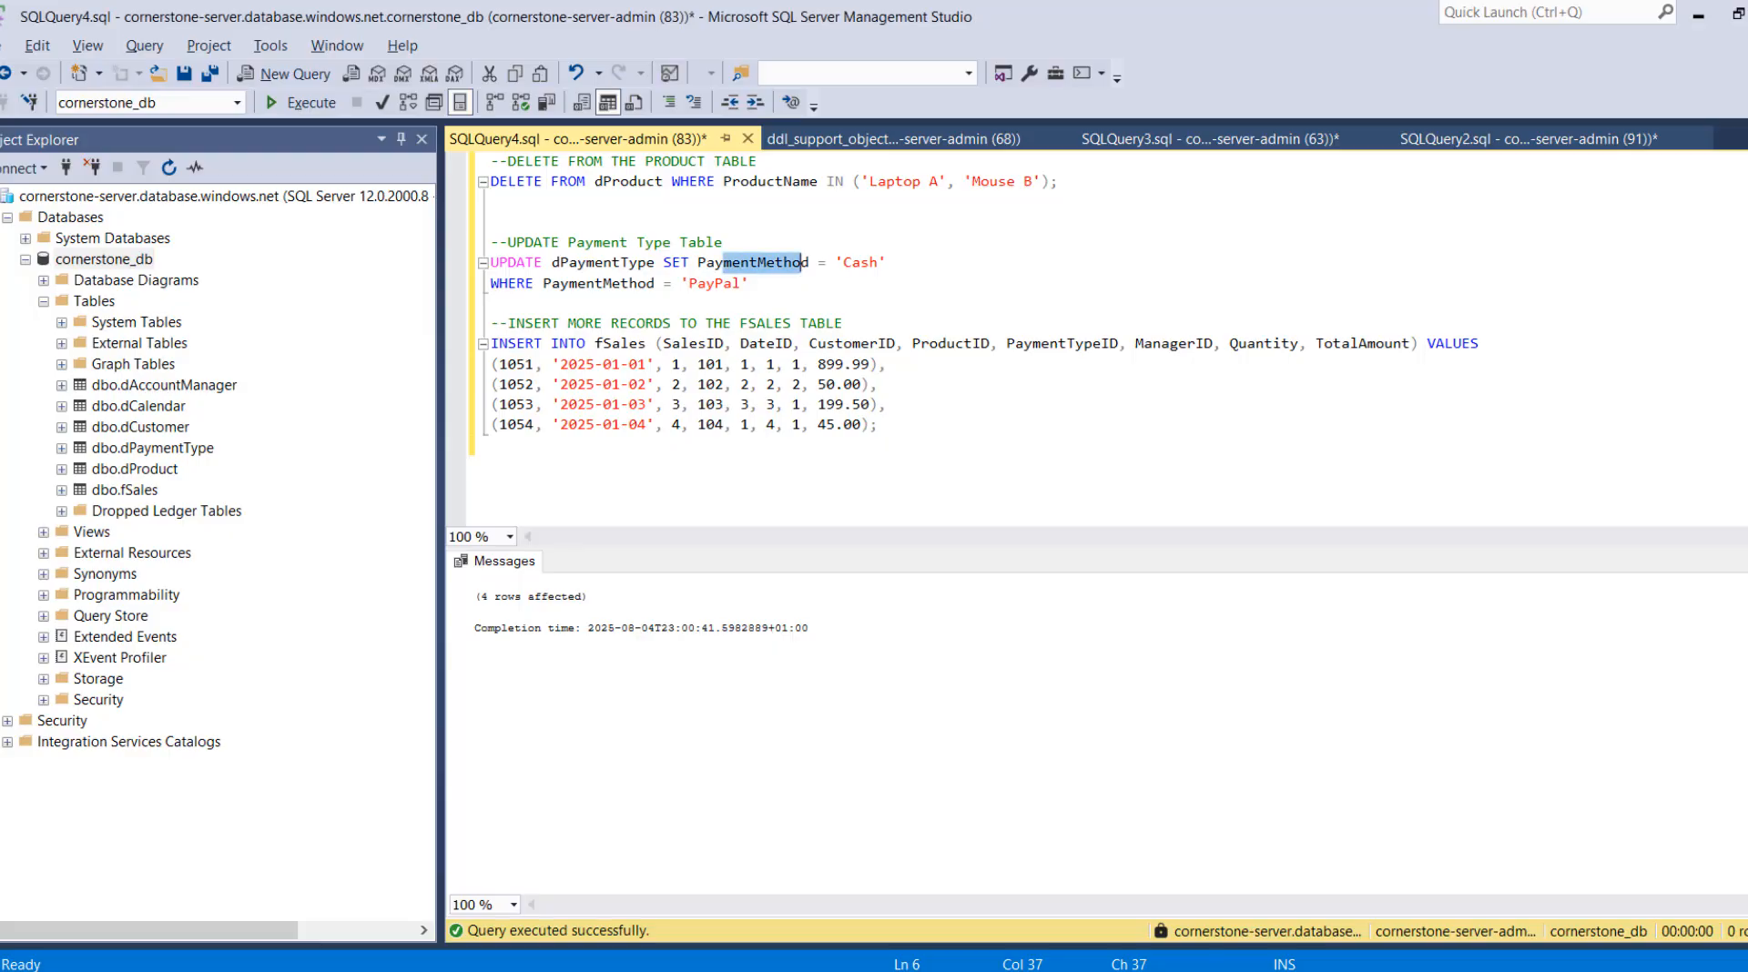
drag(913, 428, 431, 318)
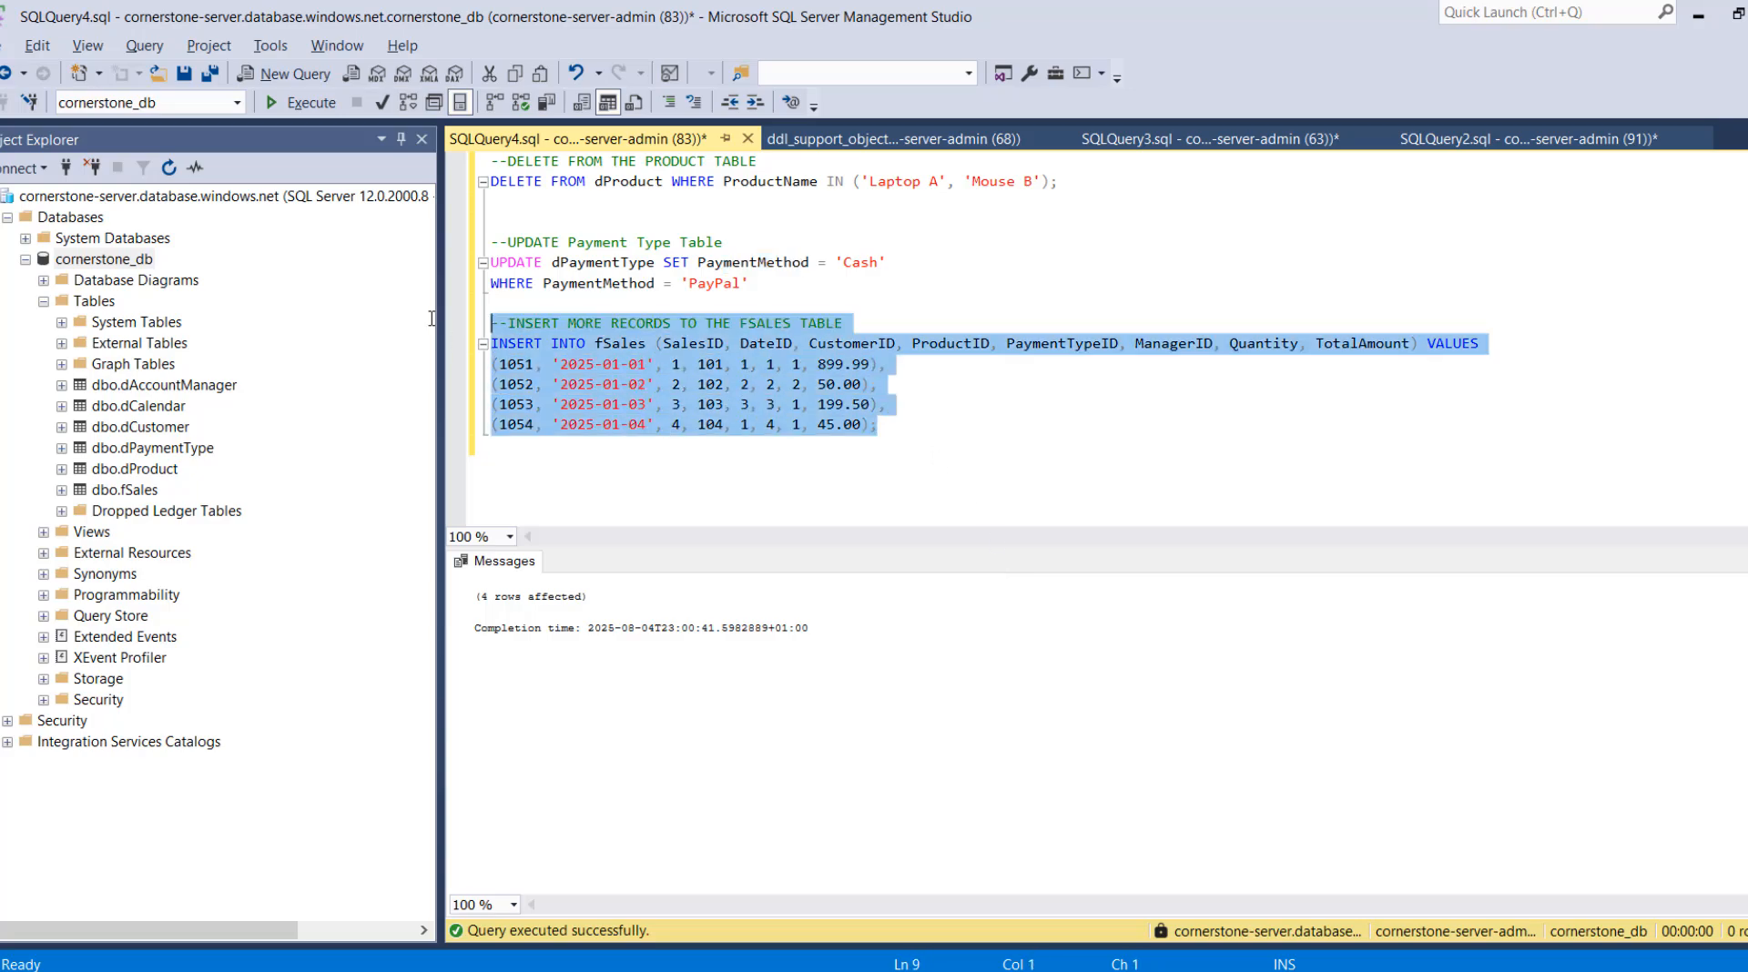
key(alt+Tab)
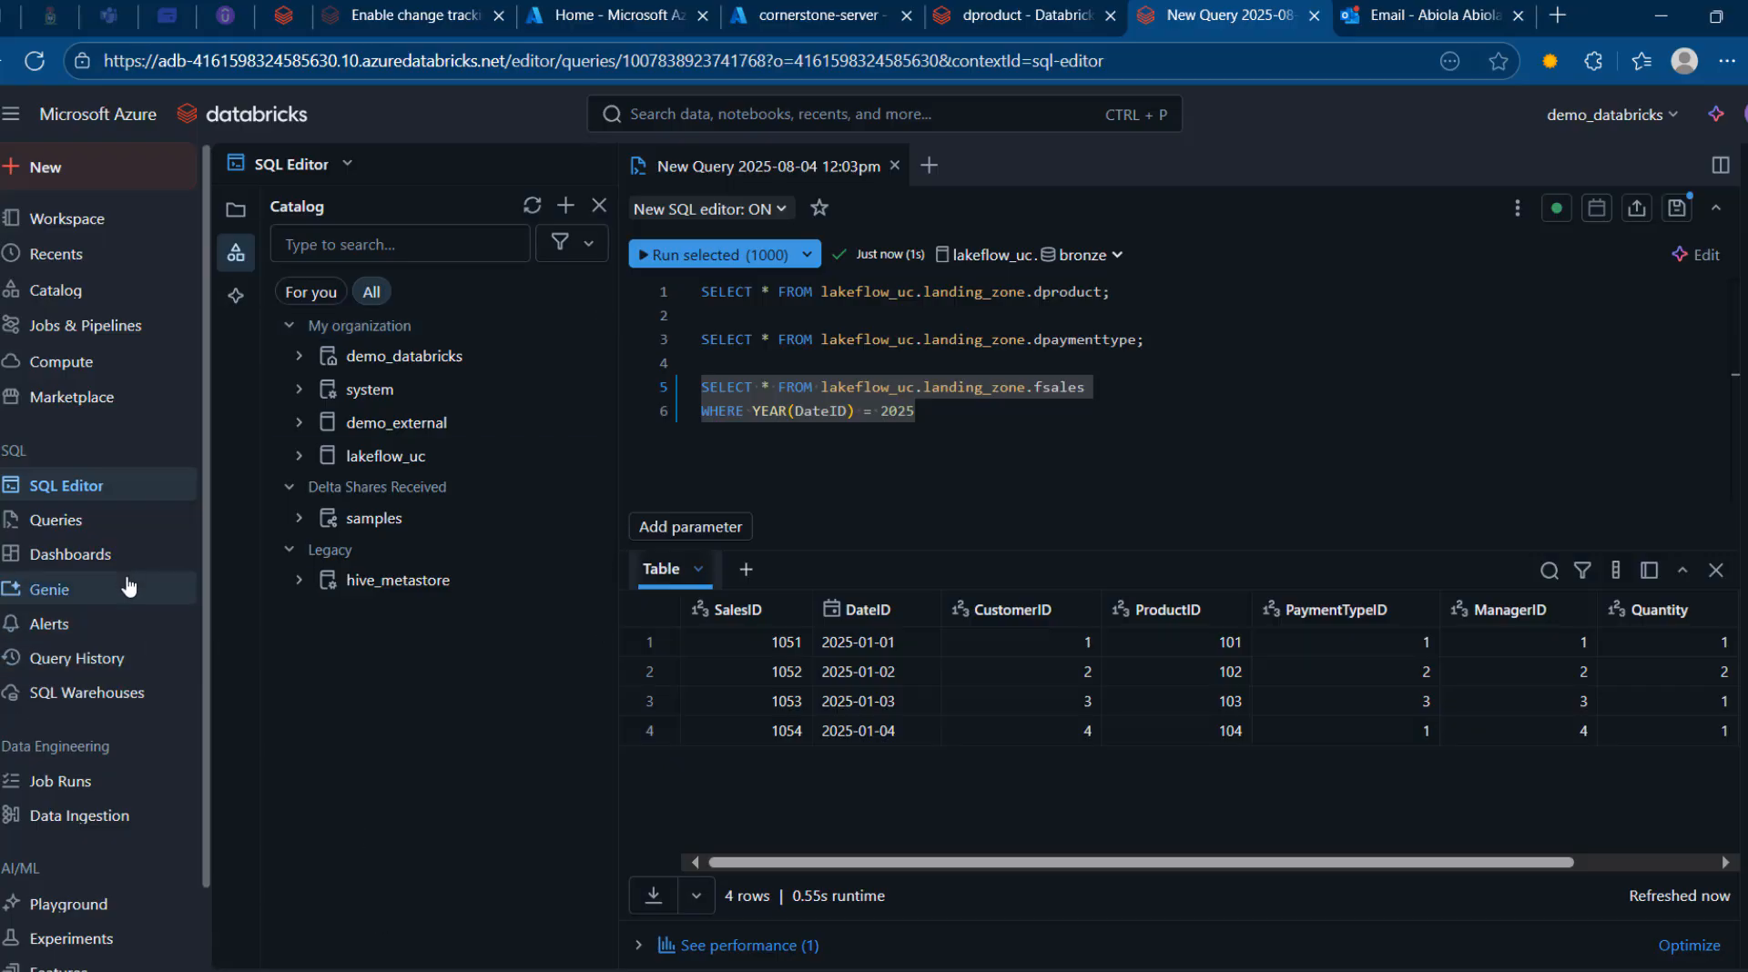
In Databricks, check the current my_data_gateway run, open my_pipeline job and inspect the details of its failed and succeeded runs
click(82, 335)
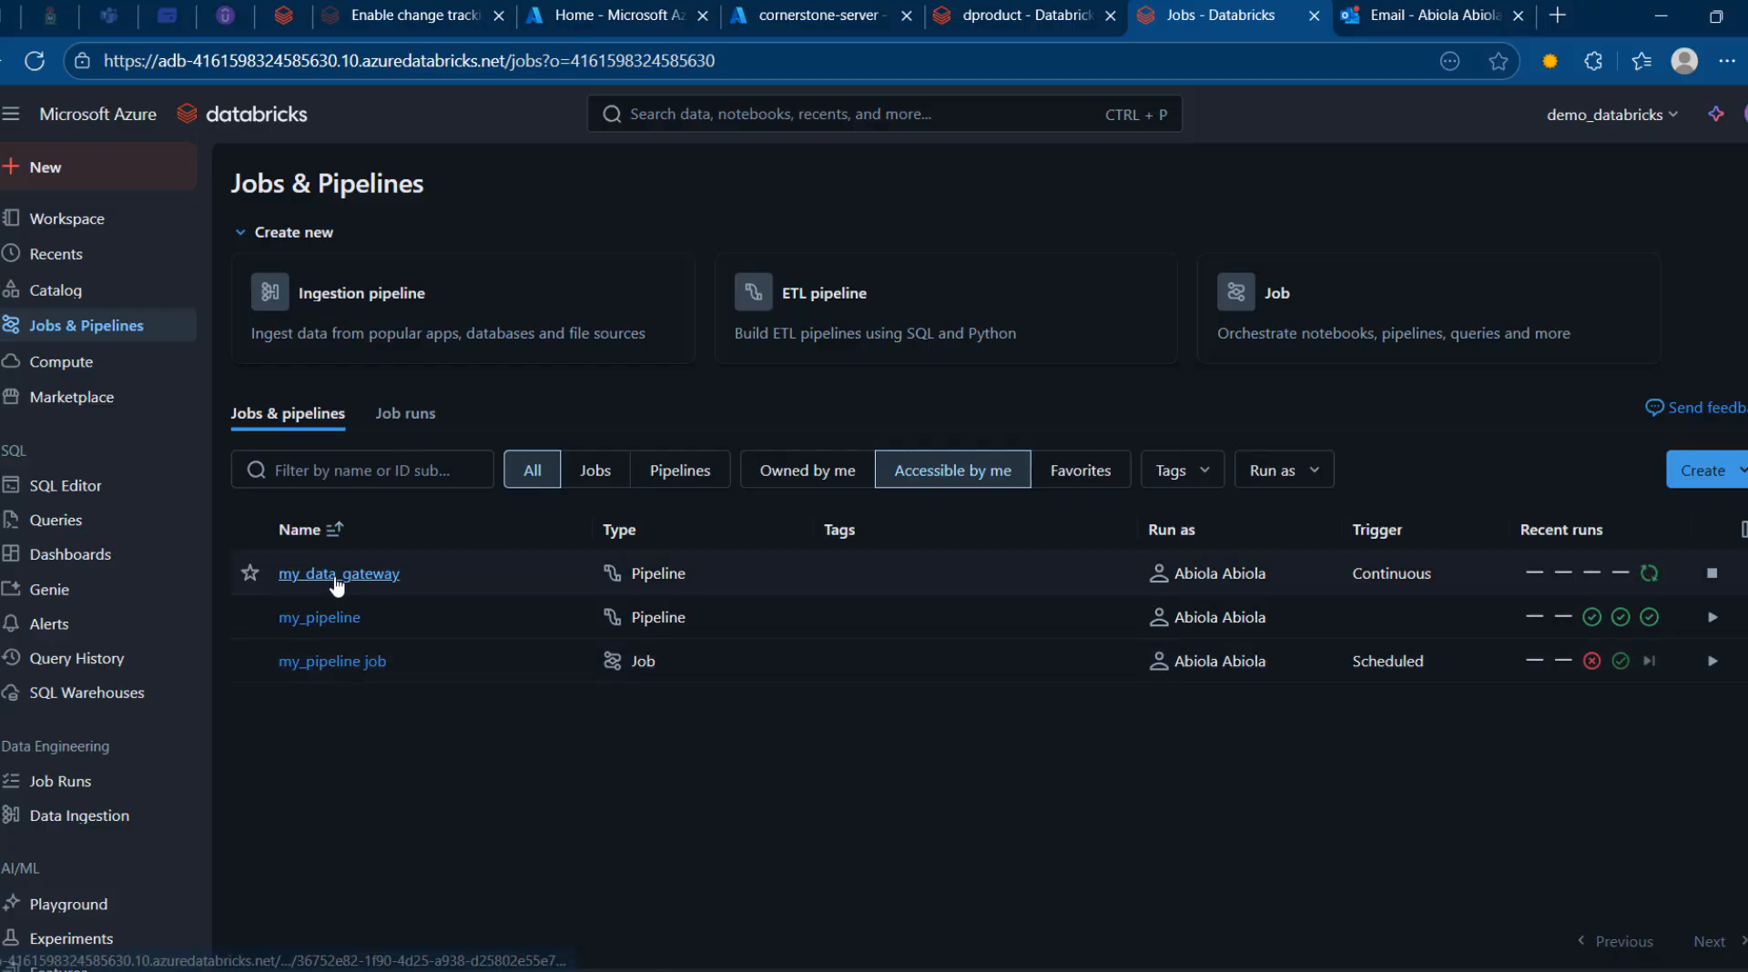
mouse_move(1650, 587)
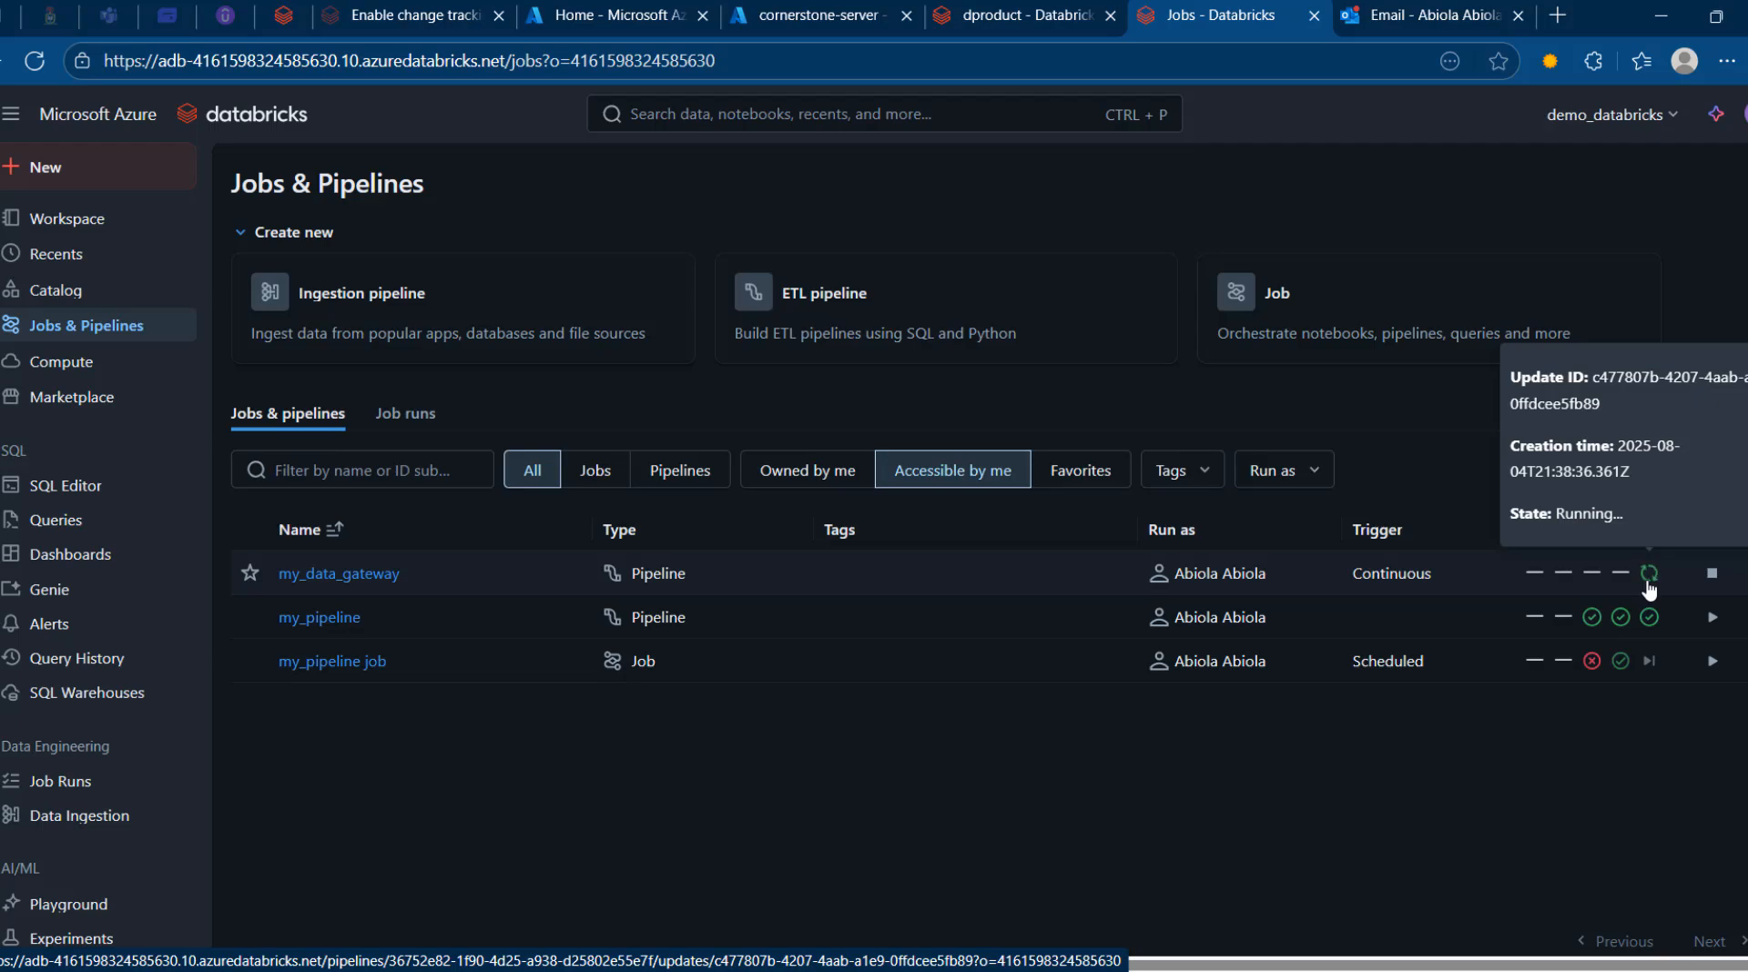
click(354, 663)
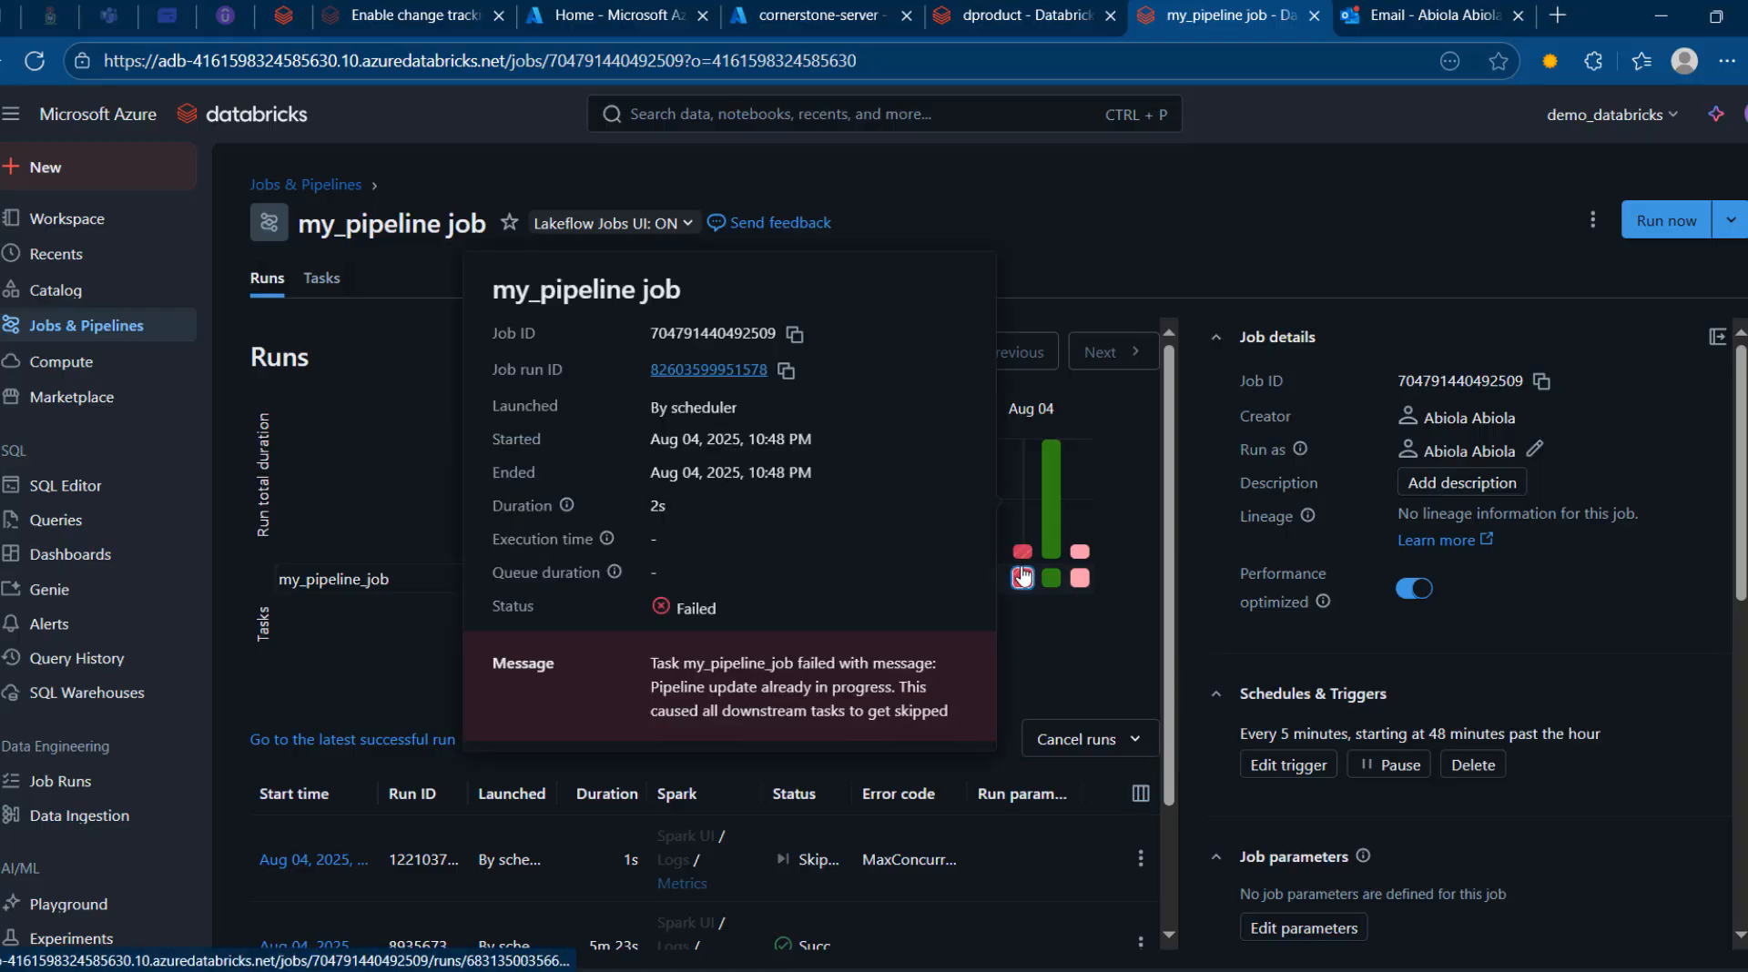
mouse_move(1023, 578)
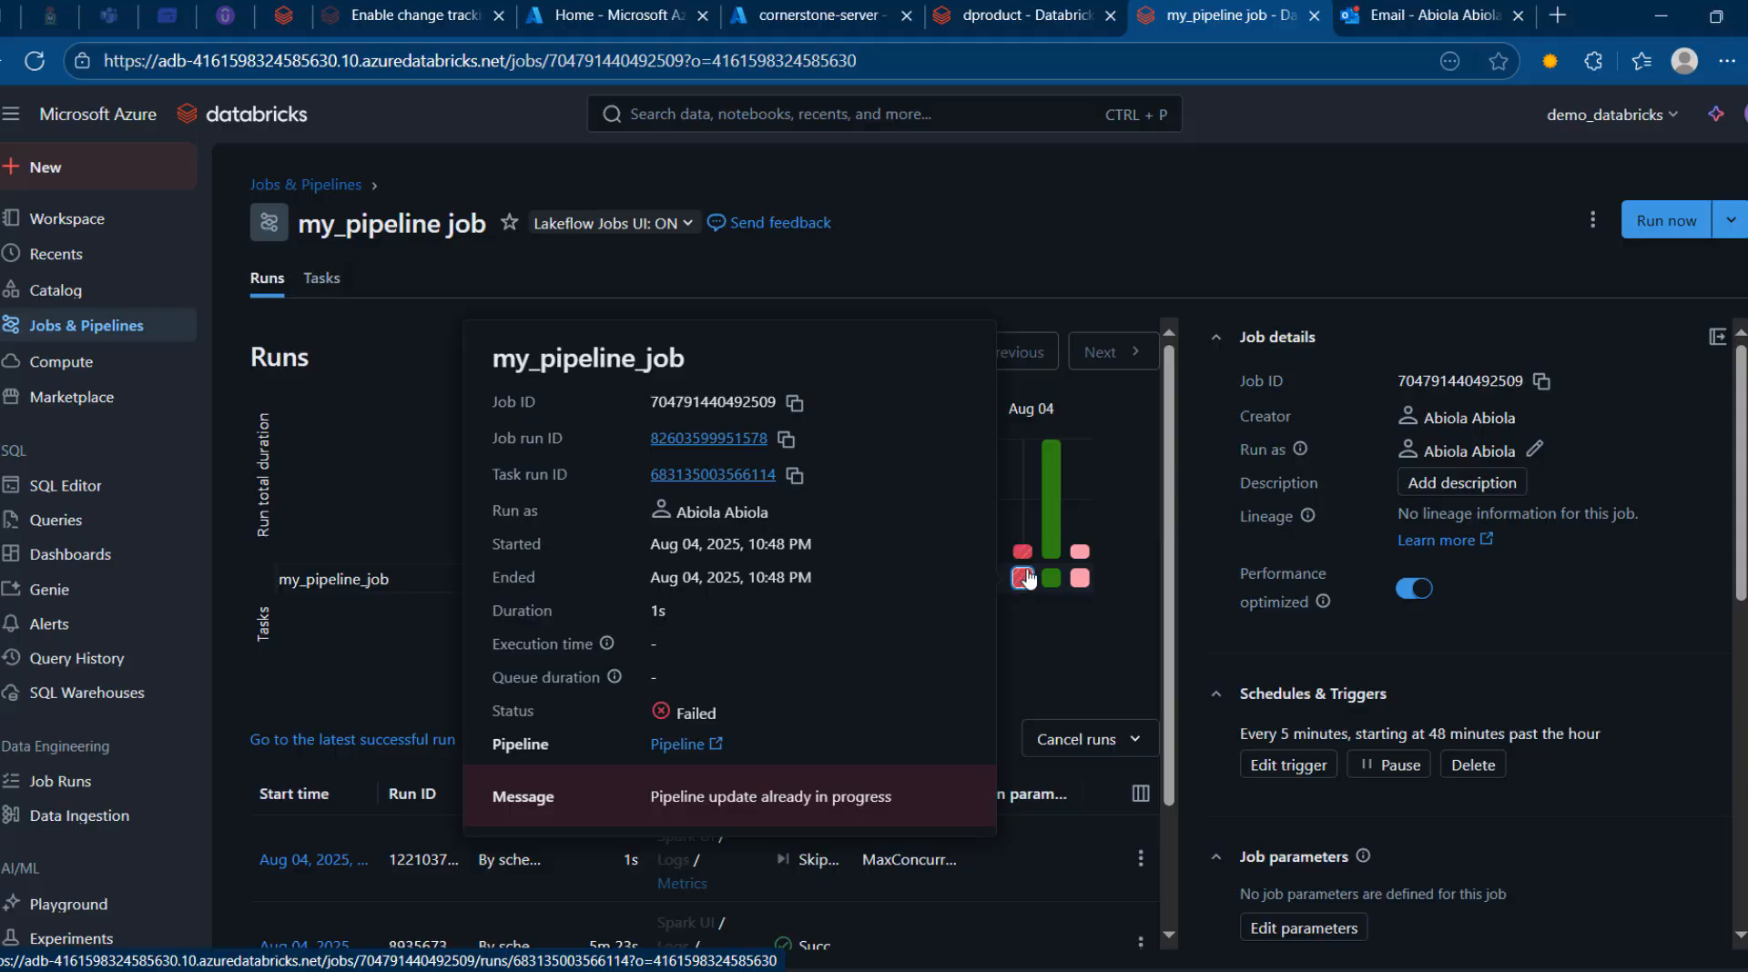
mouse_move(1051, 546)
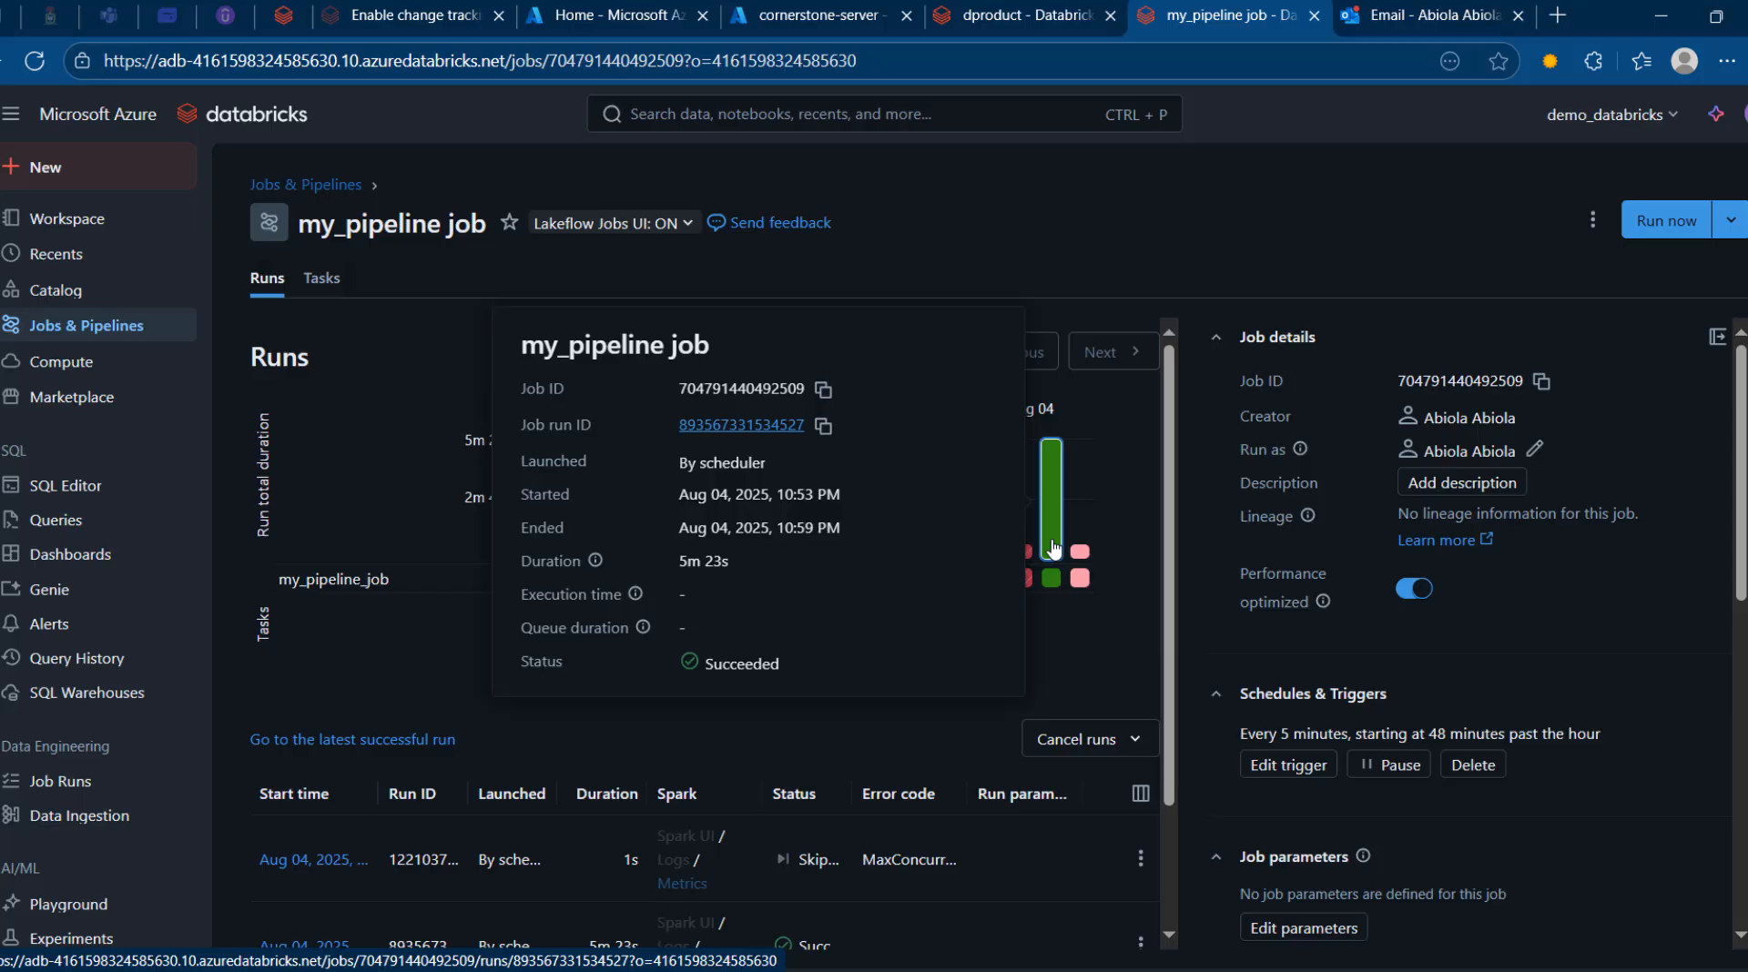
Return to the jobs and pipelines list, open my_data_gateway and view its query history
click(293, 186)
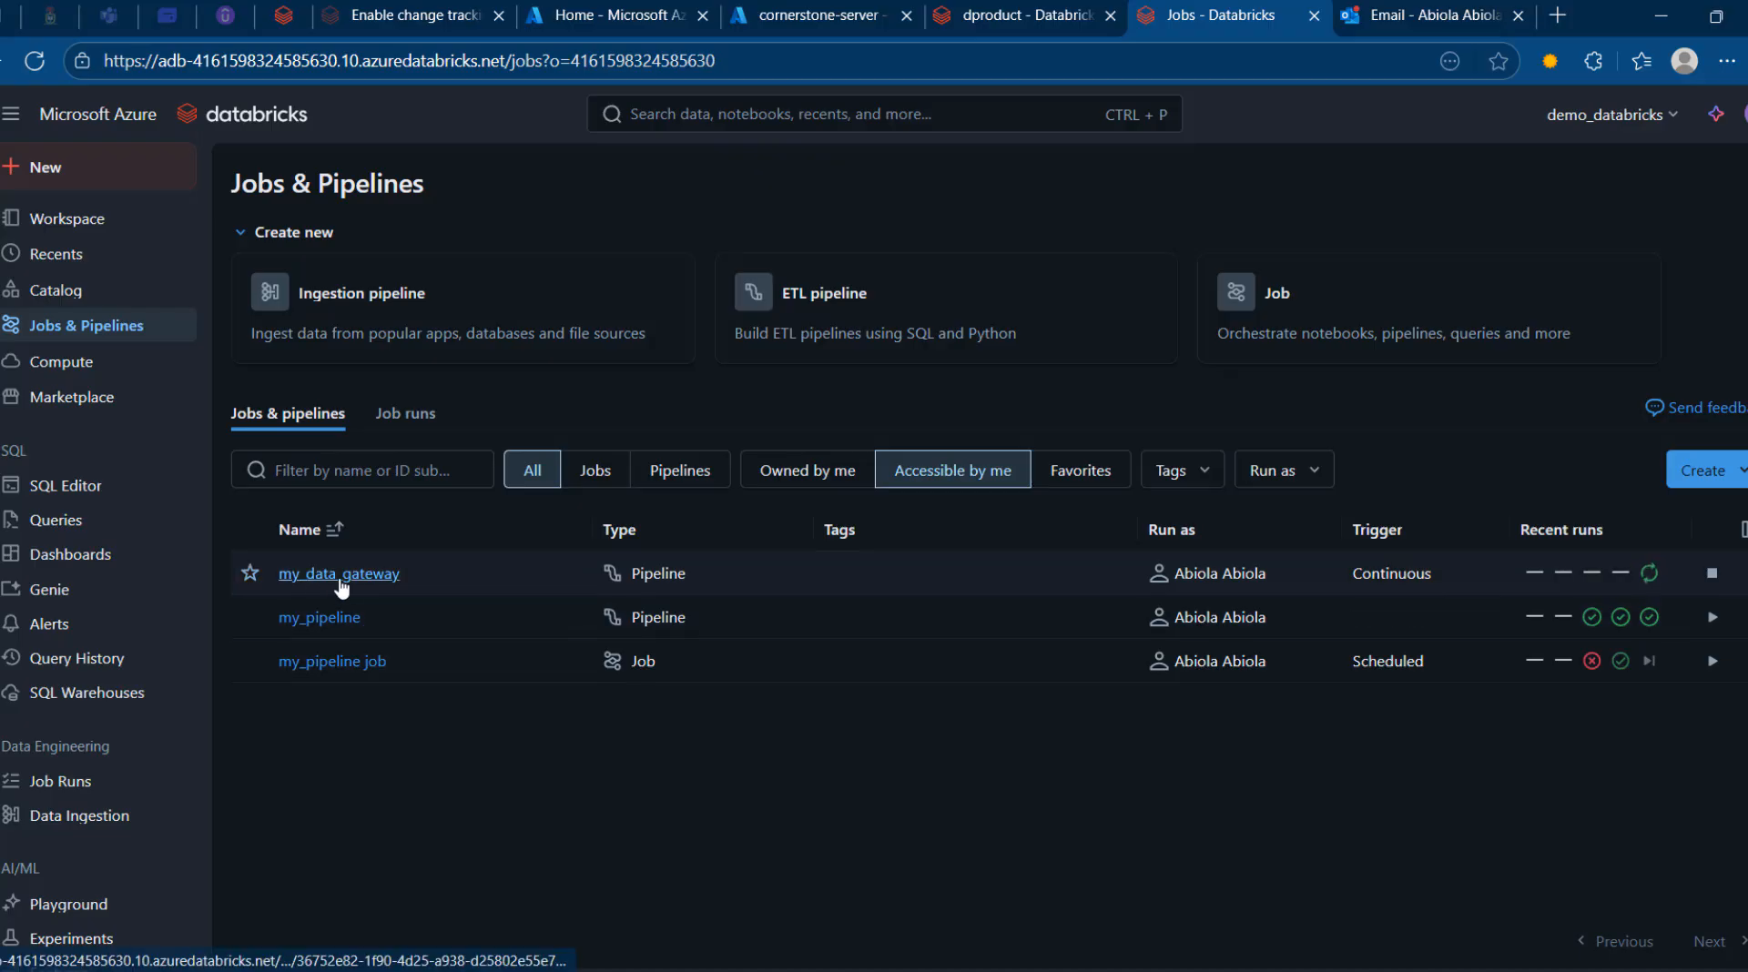
click(339, 579)
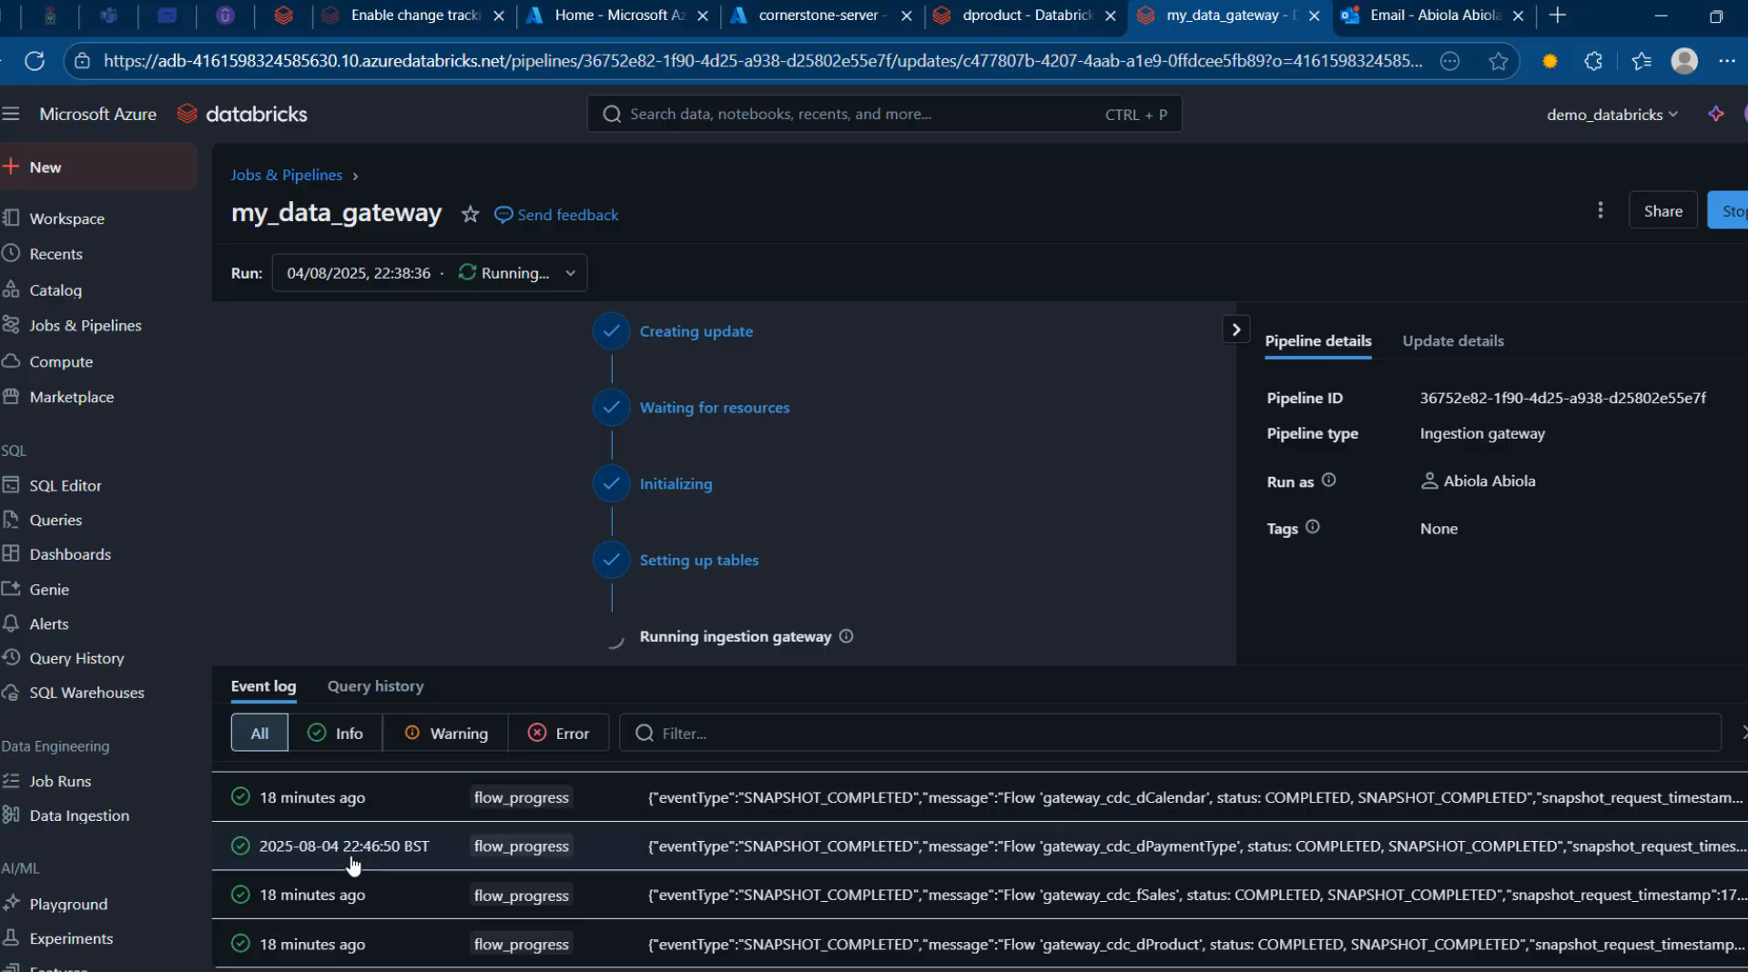
click(363, 697)
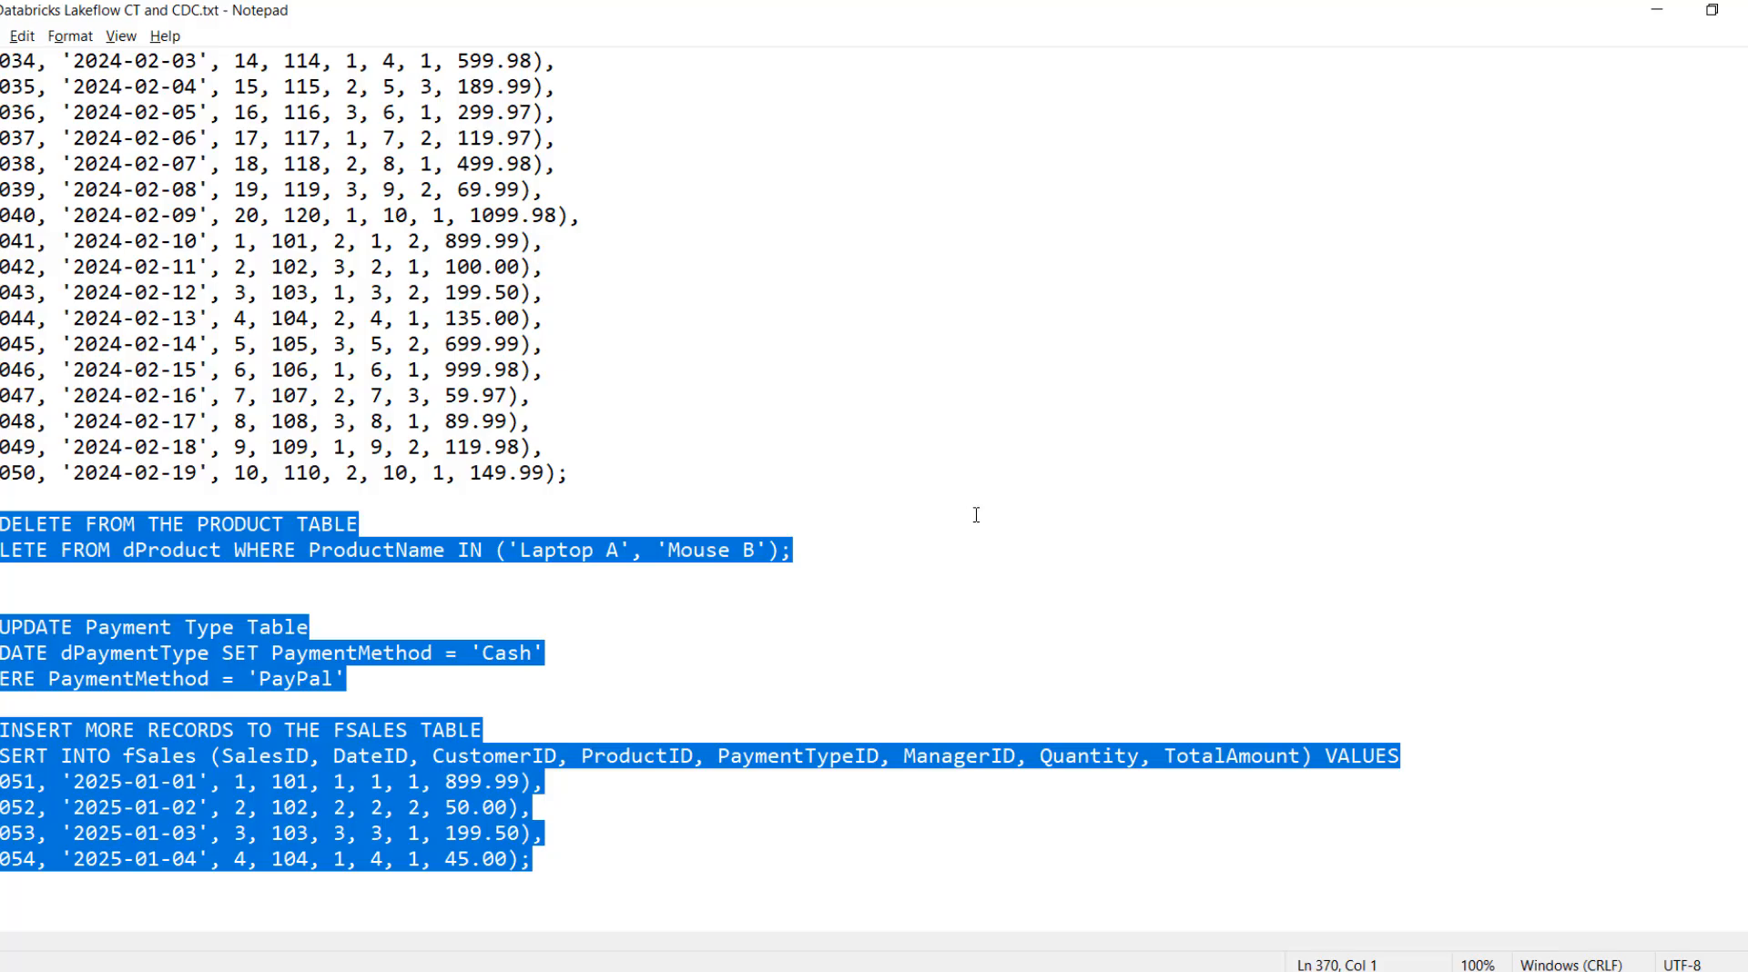
key(alt+Tab)
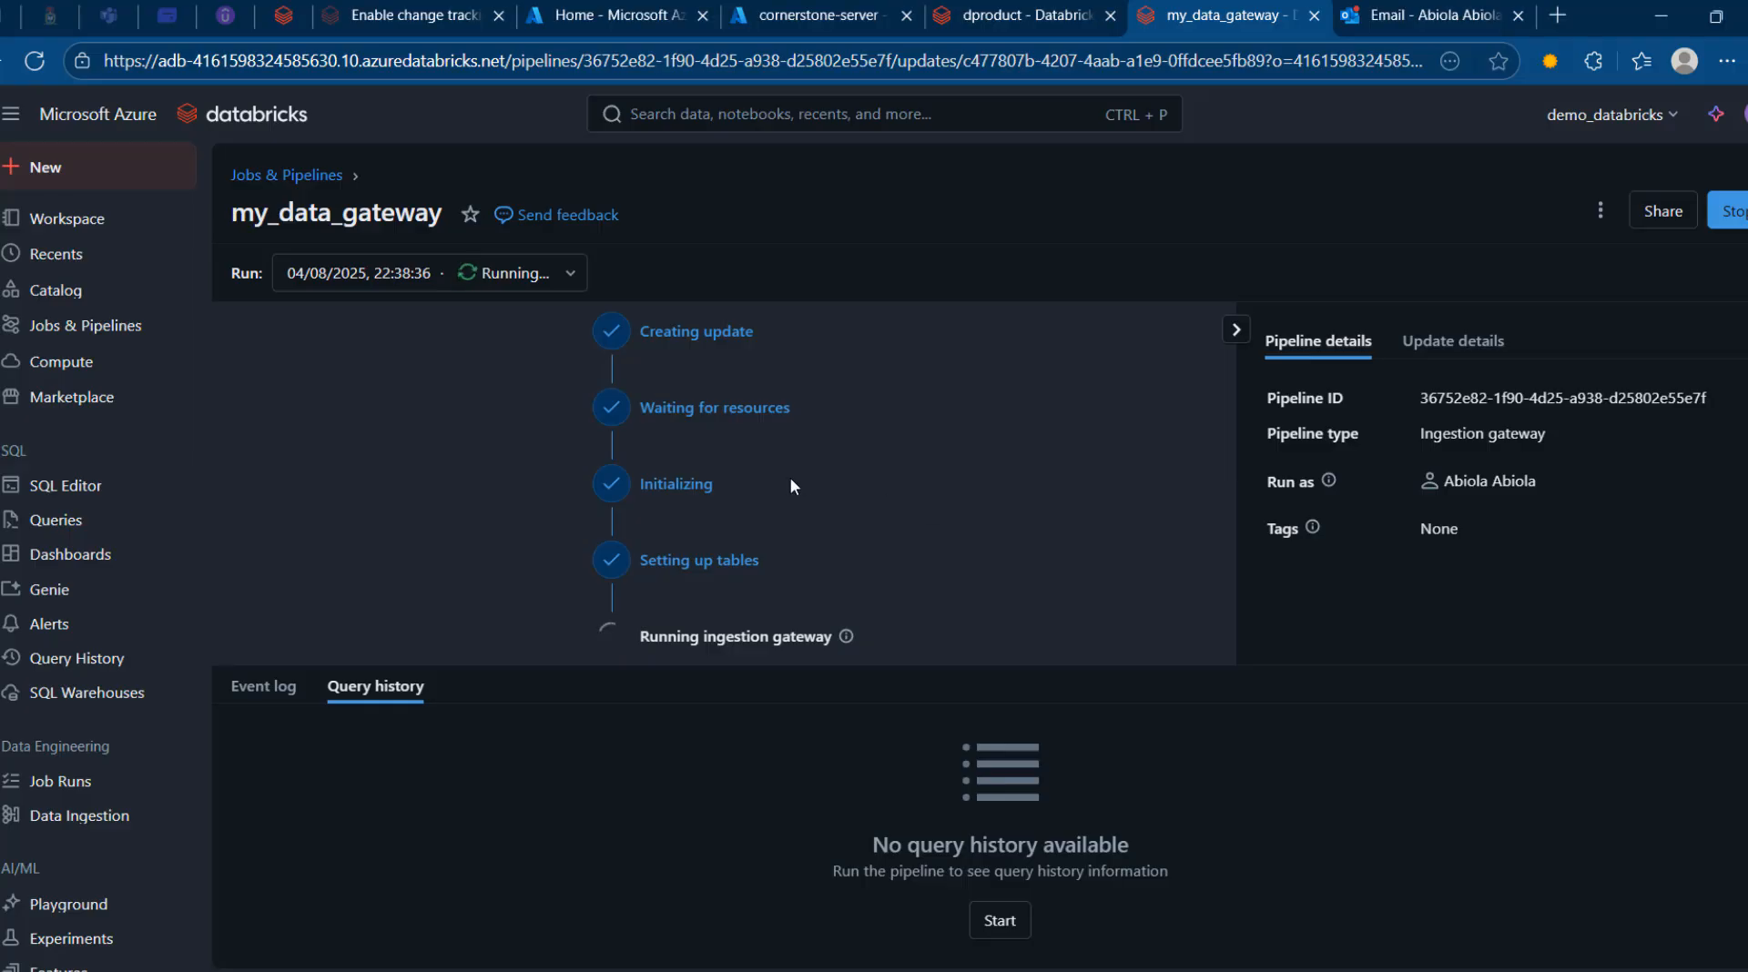